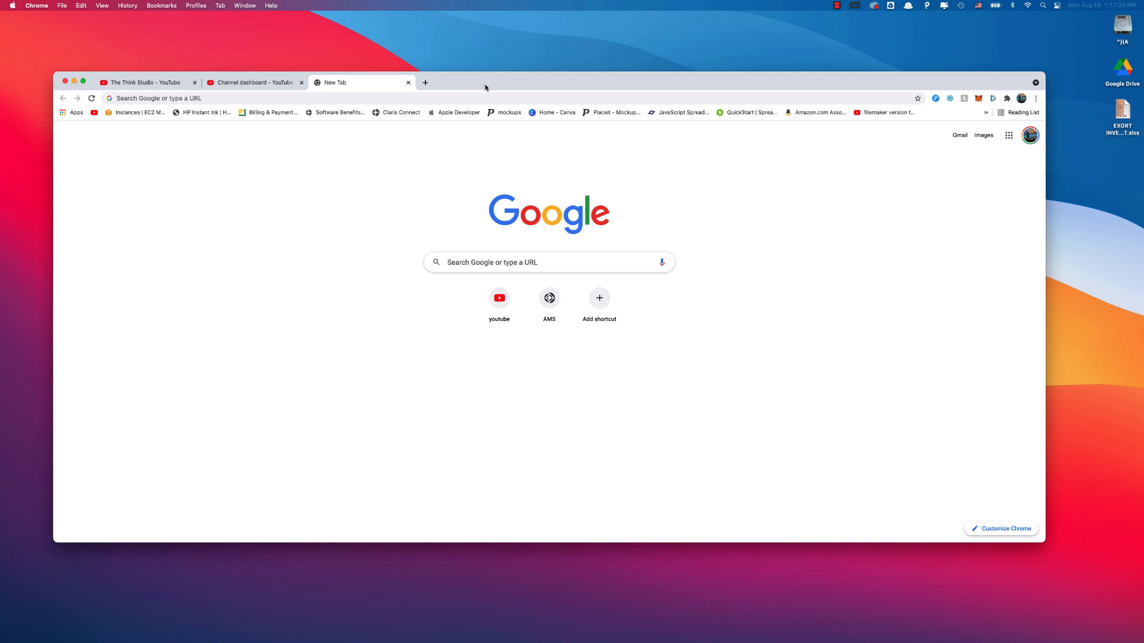
Open the Claris Connect sign-in page and choose to sign in with a Claris ID.
{"action": "left_click", "coordinate": [419, 95]}
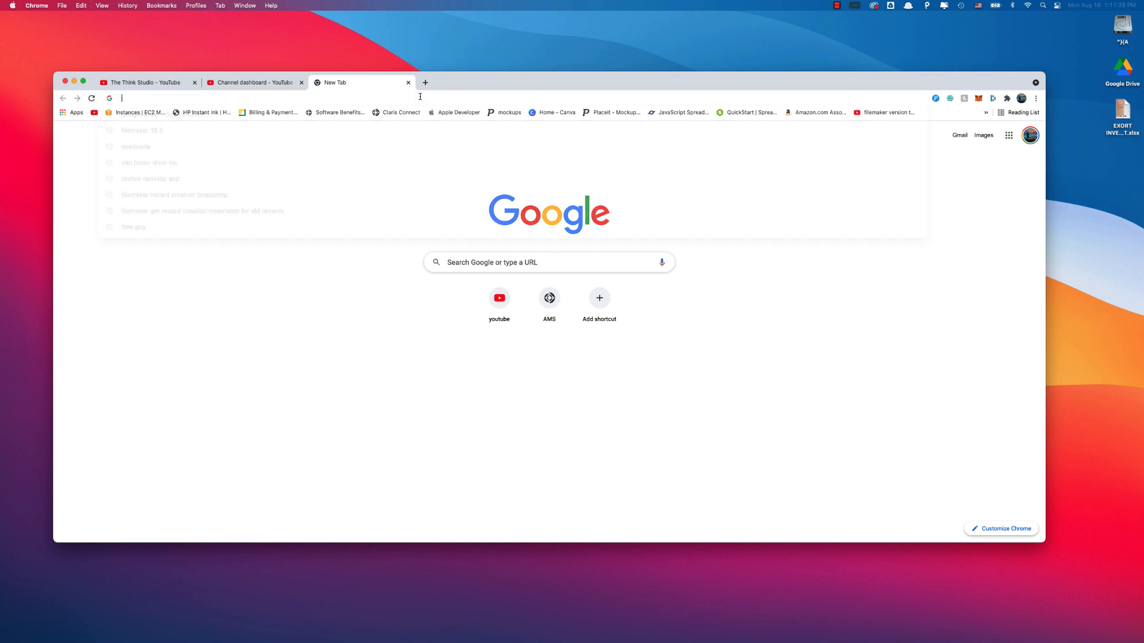
{"action": "left_click_drag", "start_coordinate": [457, 82], "coordinate": [463, 74]}
{"action": "left_click", "coordinate": [409, 104]}
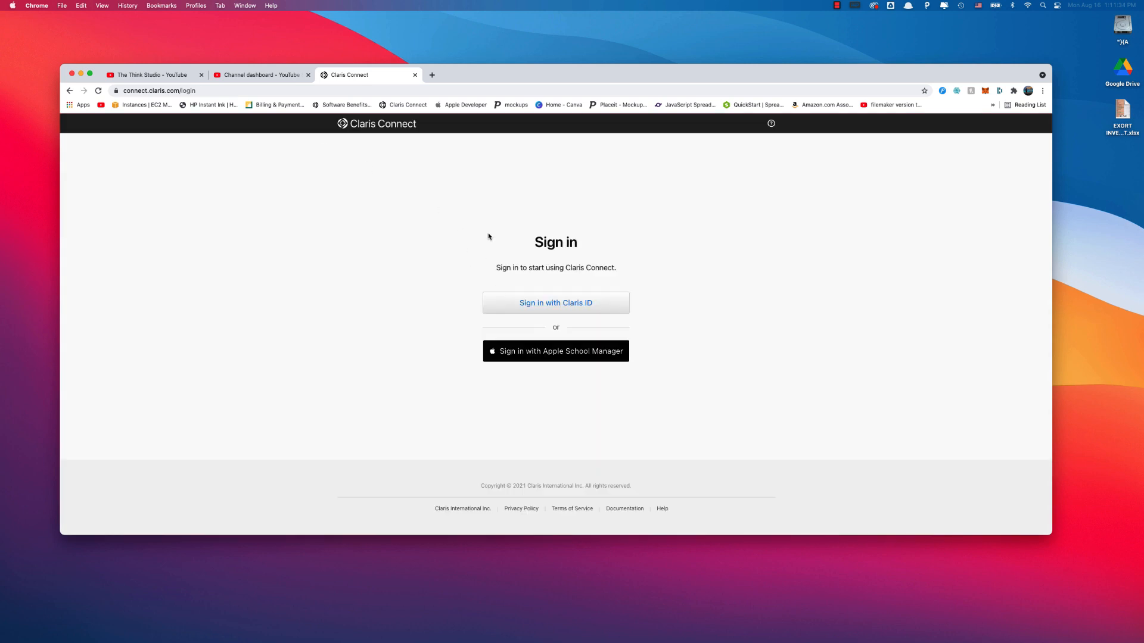
{"action": "left_click", "coordinate": [541, 301]}
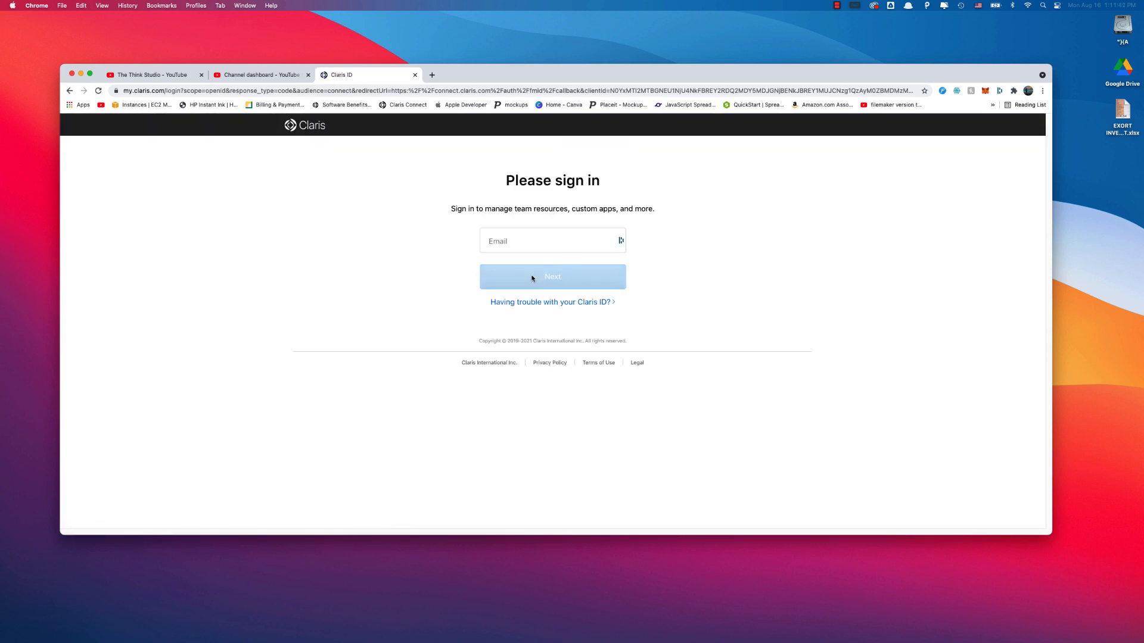
Autofill the saved account e-mail and password, then submit the verification code.
{"action": "left_click", "coordinate": [546, 237]}
{"action": "left_click", "coordinate": [554, 298]}
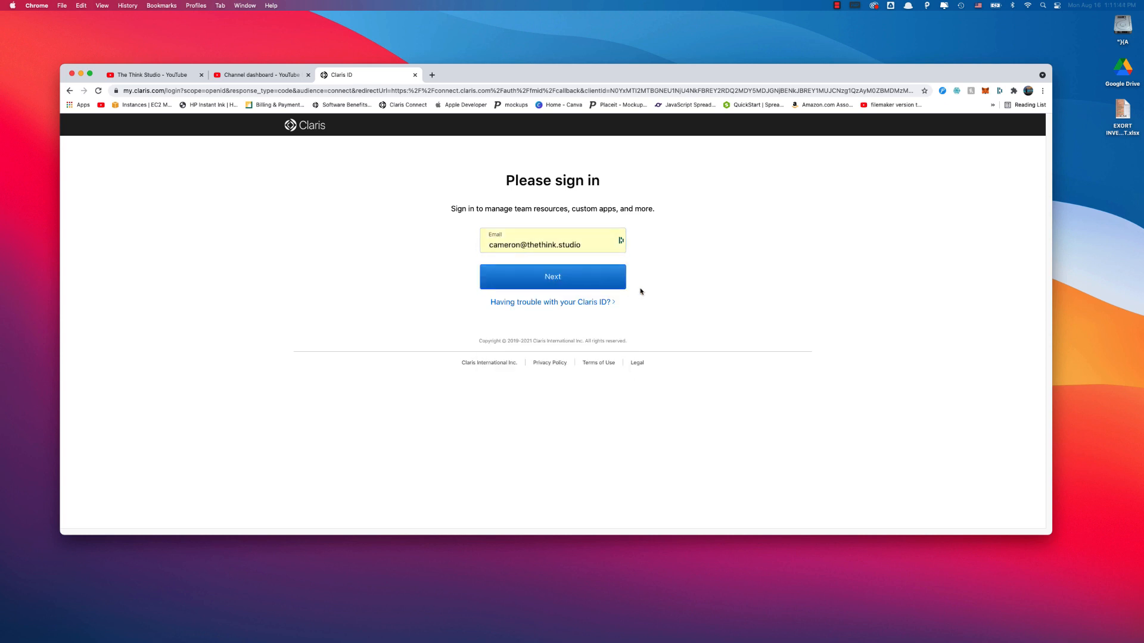
{"action": "left_click", "coordinate": [597, 276]}
{"action": "left_click", "coordinate": [554, 252]}
{"action": "left_click", "coordinate": [548, 296]}
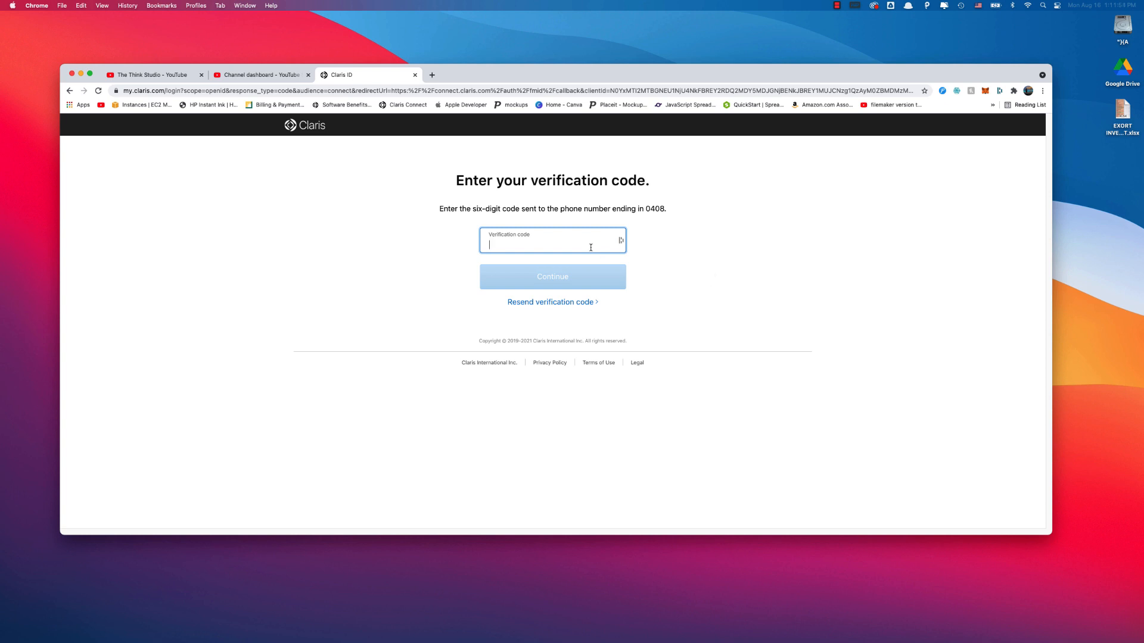
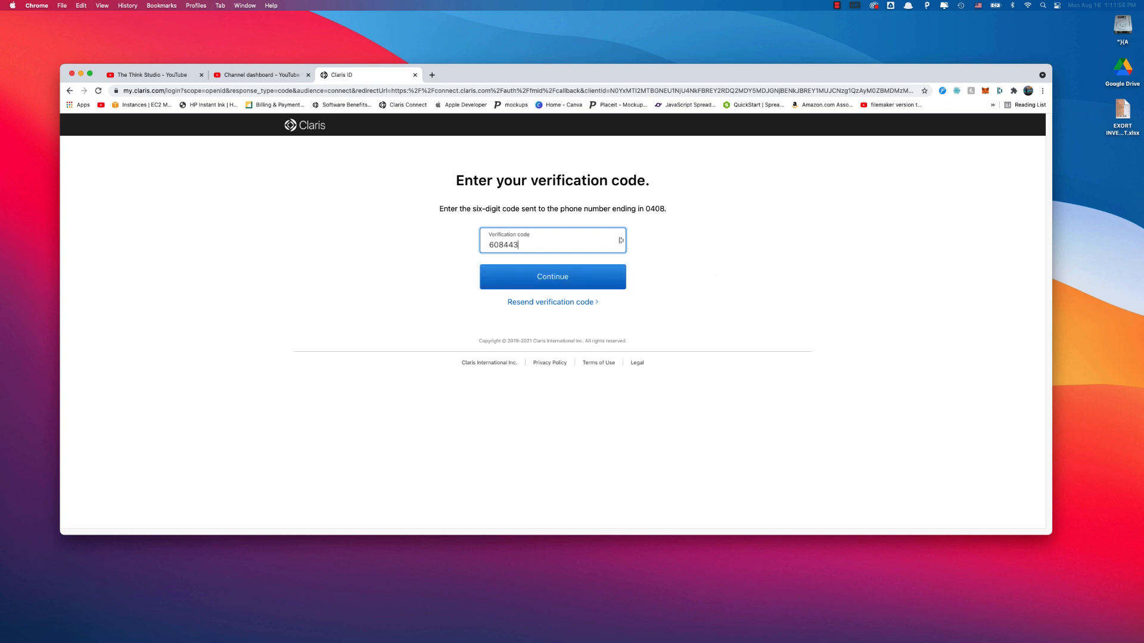
{"action": "key", "text": "Return"}
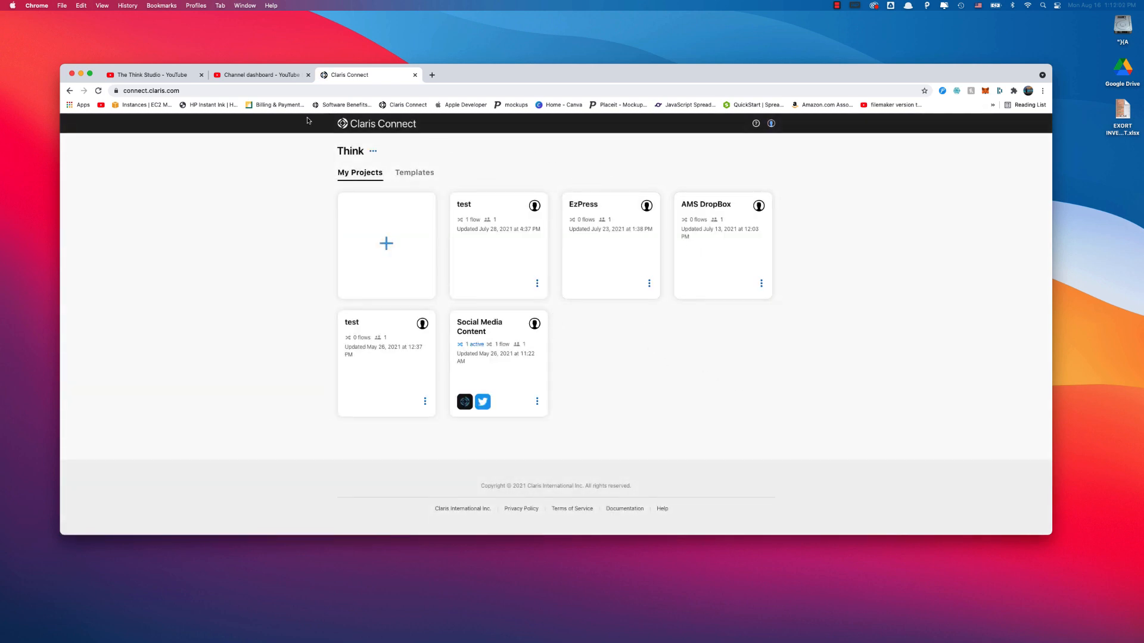
Go to my.claris.com in the browser.
{"action": "left_click", "coordinate": [369, 152]}
{"action": "left_click", "coordinate": [323, 165]}
{"action": "left_click", "coordinate": [249, 92]}
{"action": "type", "text": "my.claris.com"}
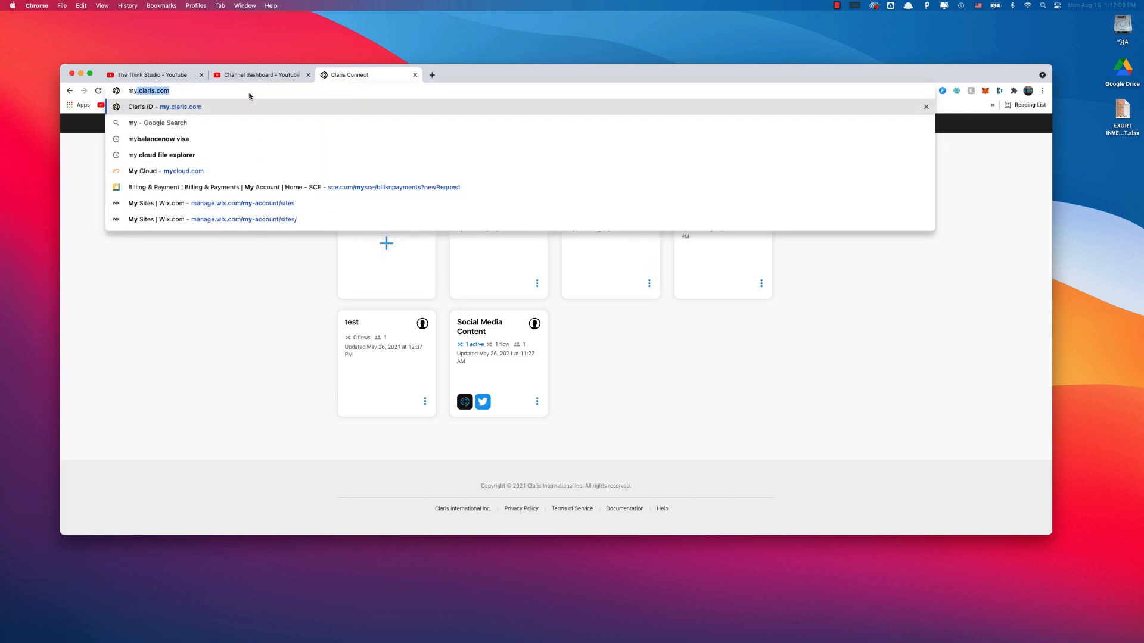
{"action": "key", "text": "Return"}
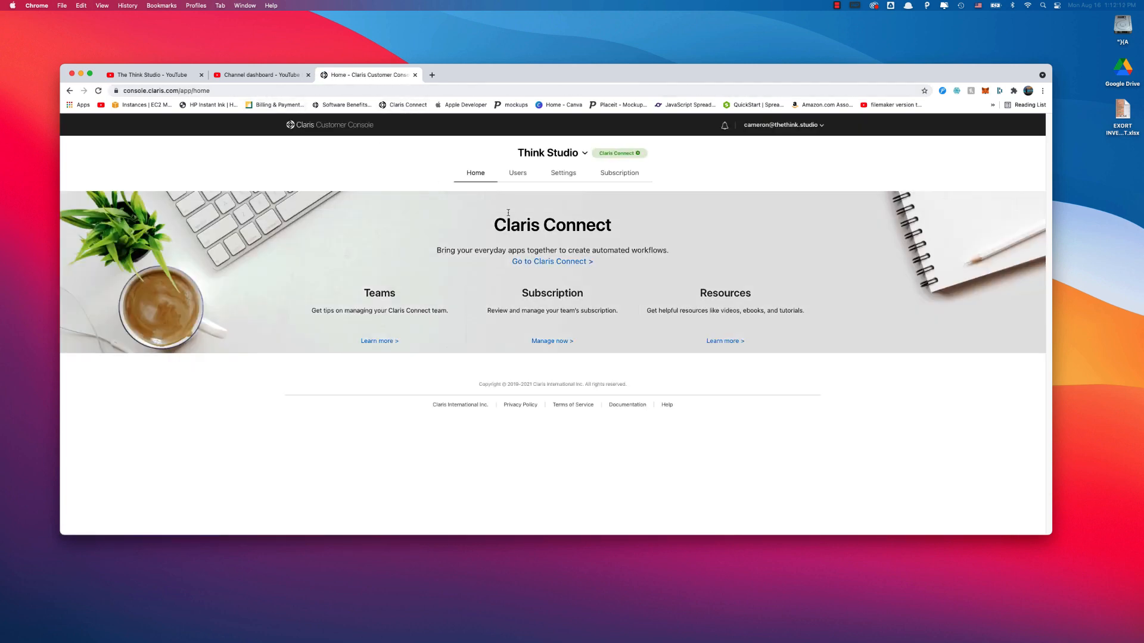
Switch to the FileMaker Cloud Think Studio team and review its host and apps.
{"action": "left_click", "coordinate": [585, 153]}
{"action": "left_click", "coordinate": [569, 219]}
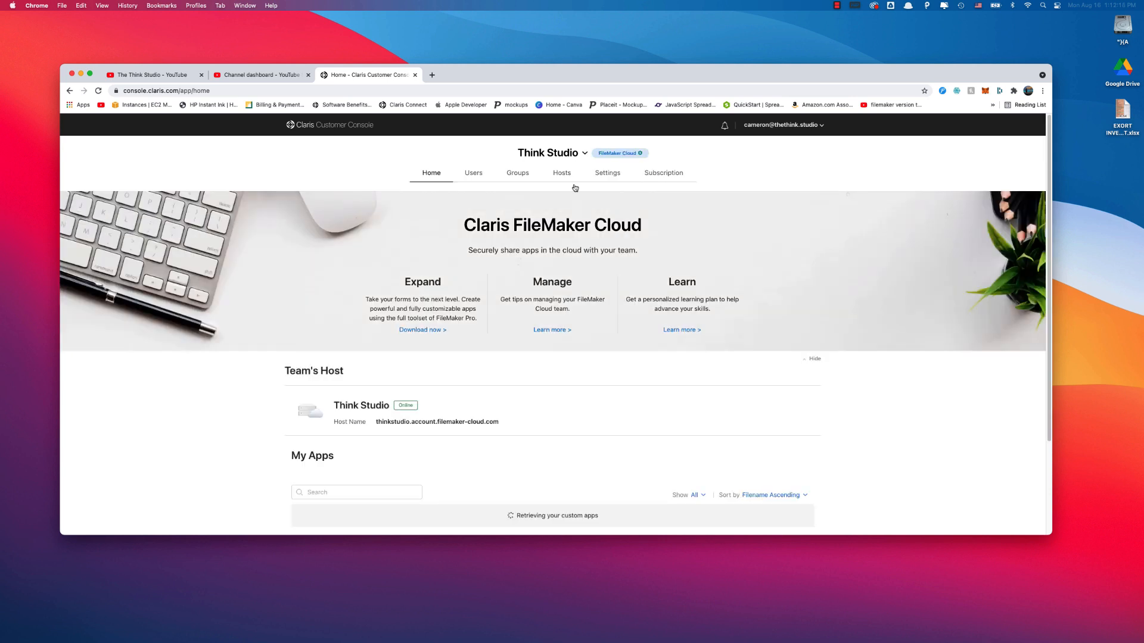
{"action": "scroll", "coordinate": [587, 196], "scroll_direction": "down", "scroll_amount": 1}
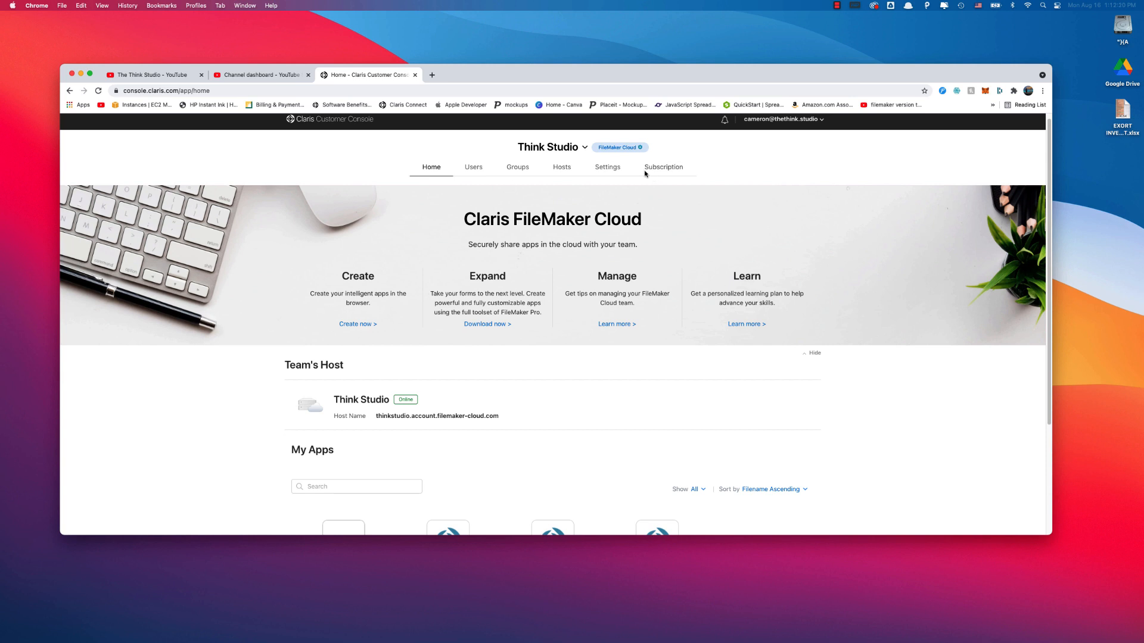
{"action": "left_click", "coordinate": [583, 148]}
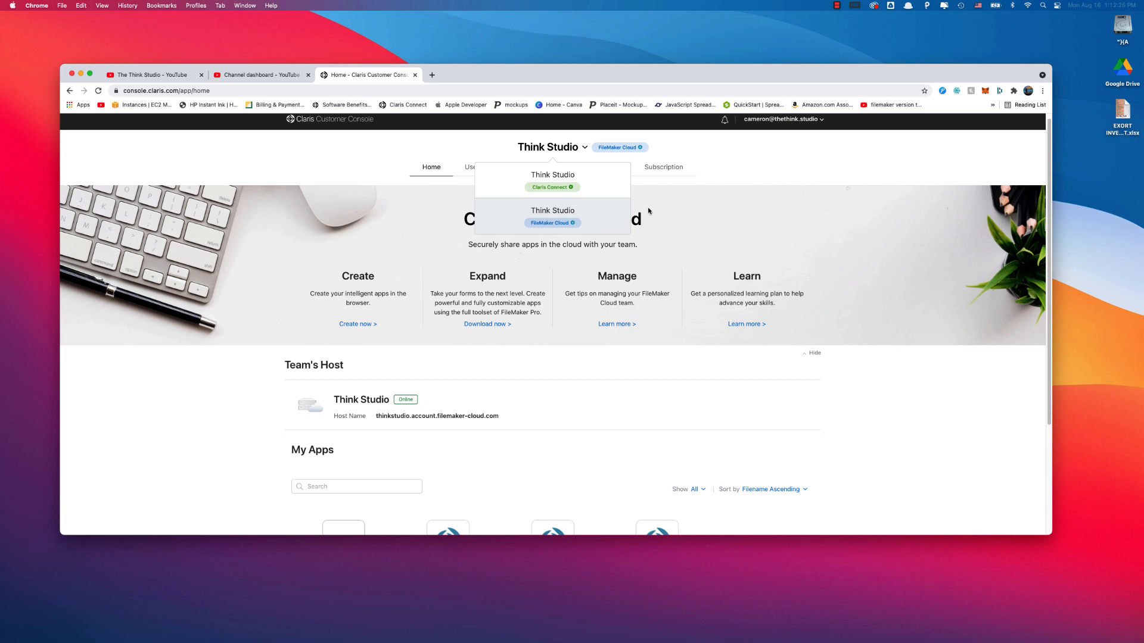
{"action": "left_click", "coordinate": [718, 158]}
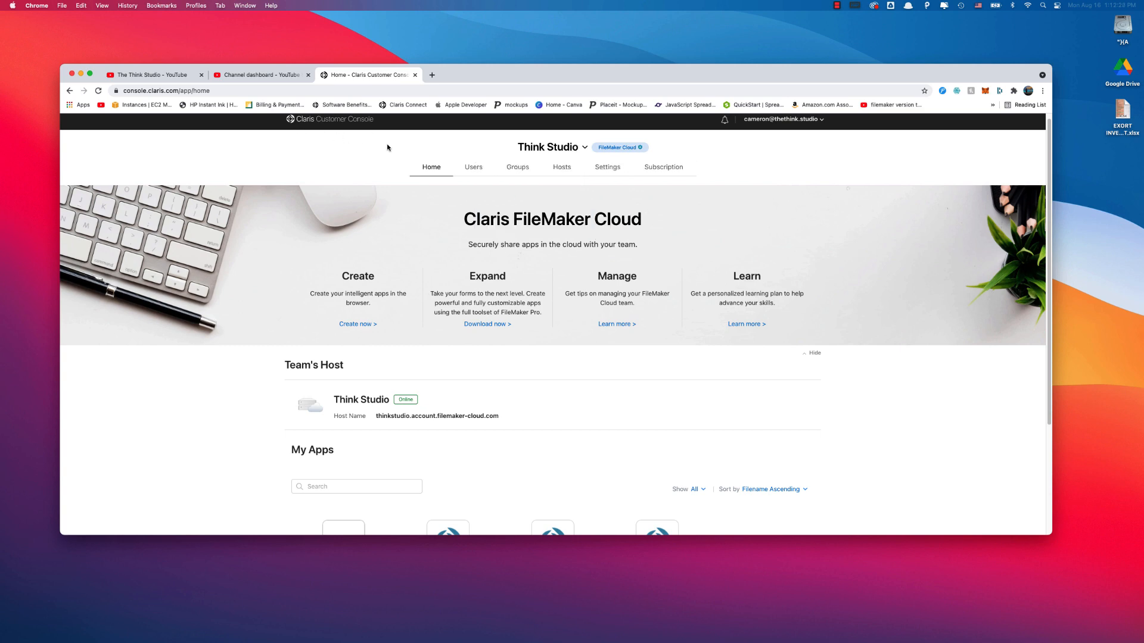
{"action": "scroll", "coordinate": [657, 209], "scroll_direction": "down", "scroll_amount": 3}
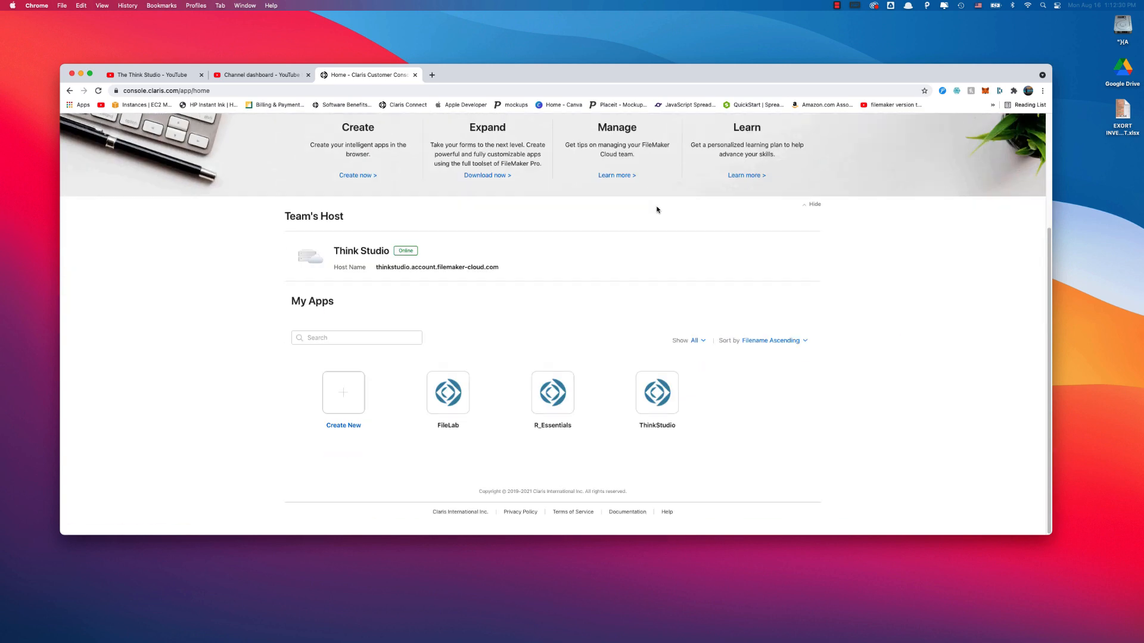
{"action": "scroll", "coordinate": [657, 210], "scroll_direction": "up", "scroll_amount": 3}
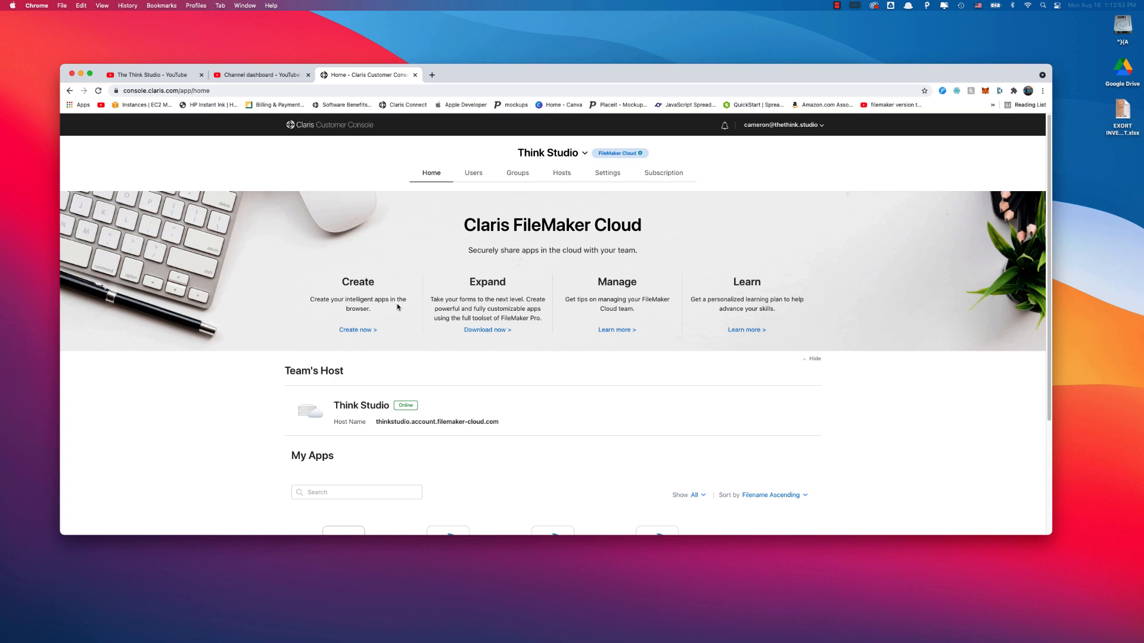
Start a new browser app, name it 3DFileLab, and create it.
{"action": "left_click", "coordinate": [358, 330]}
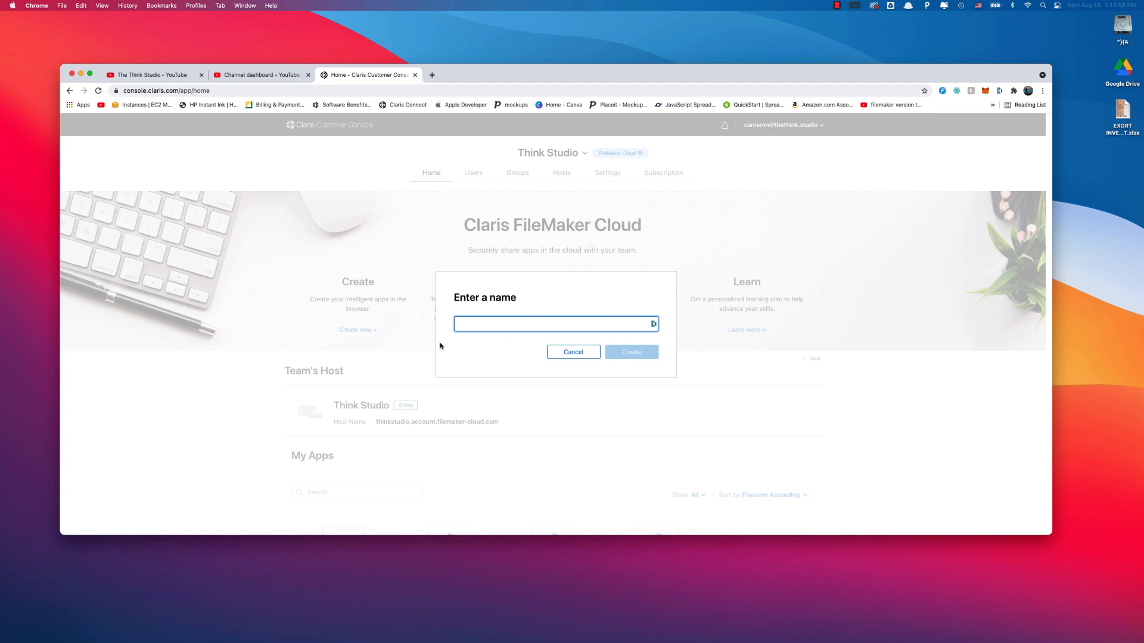
{"action": "type", "text": "F"}
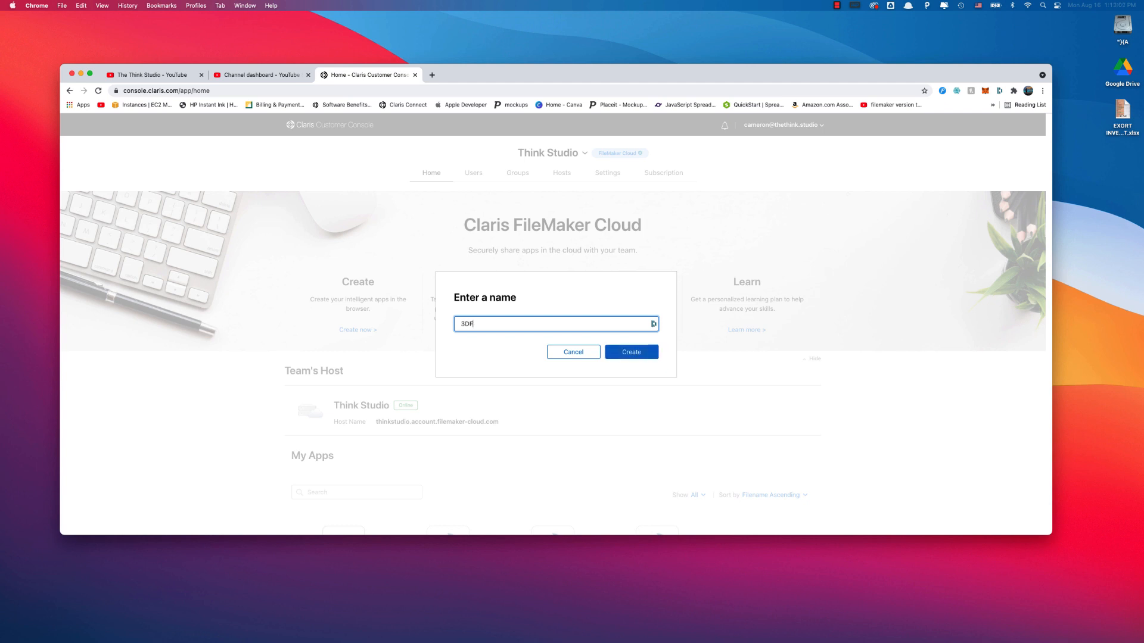
{"action": "type", "text": "ileLab"}
{"action": "left_click", "coordinate": [609, 353]}
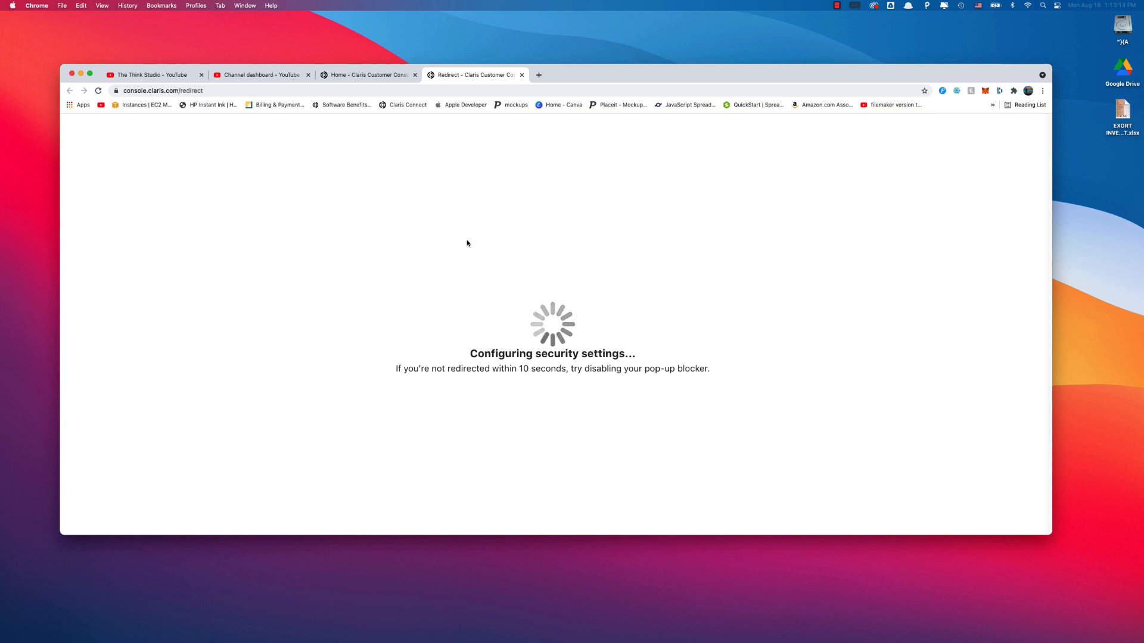
Look through the Kanban, Task Card and Events layouts of 3DFileLab.
{"action": "left_click_drag", "start_coordinate": [569, 80], "coordinate": [562, 71]}
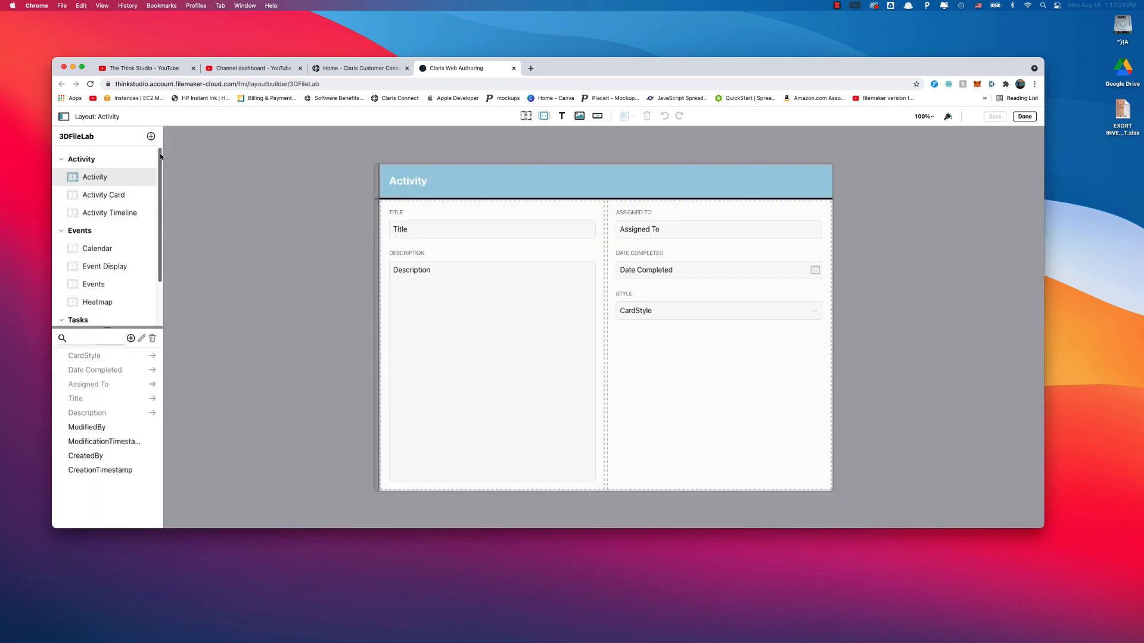
{"action": "scroll", "coordinate": [150, 242], "scroll_direction": "down", "scroll_amount": 3}
{"action": "scroll", "coordinate": [150, 242], "scroll_direction": "up", "scroll_amount": 3}
{"action": "scroll", "coordinate": [147, 250], "scroll_direction": "down", "scroll_amount": 3}
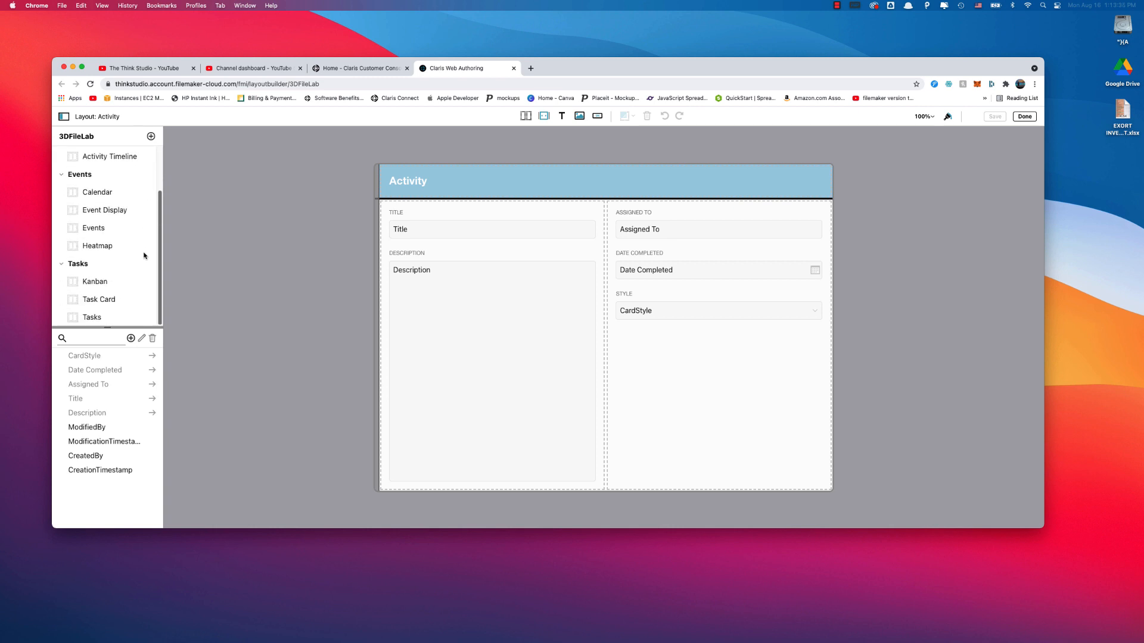
{"action": "scroll", "coordinate": [145, 253], "scroll_direction": "up", "scroll_amount": 3}
{"action": "scroll", "coordinate": [140, 209], "scroll_direction": "down", "scroll_amount": 3}
{"action": "scroll", "coordinate": [136, 211], "scroll_direction": "up", "scroll_amount": 3}
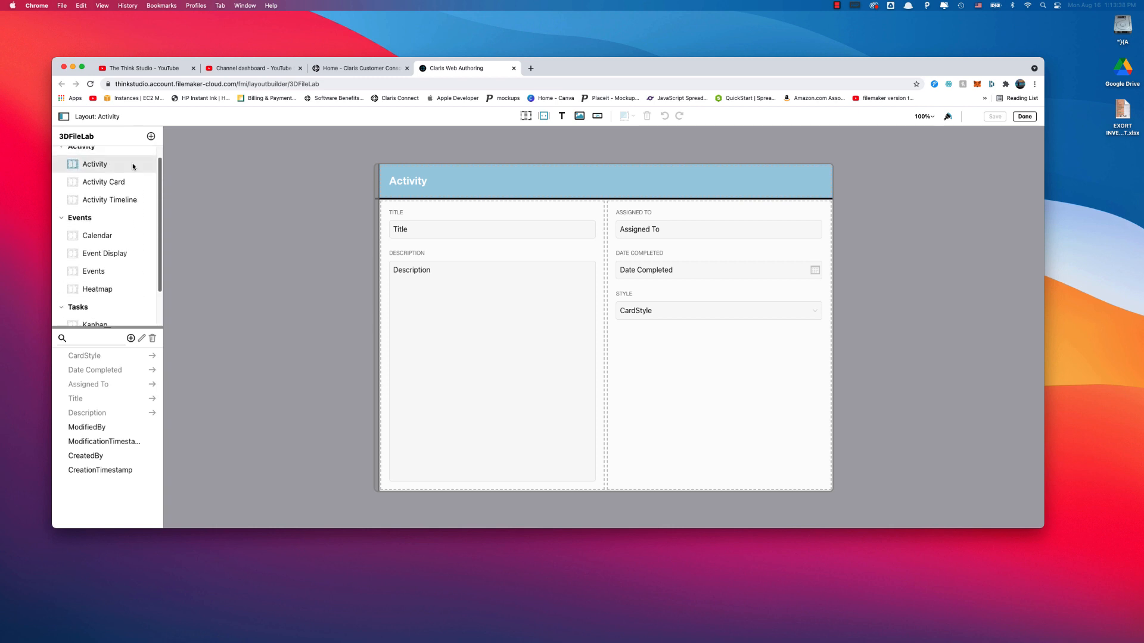
{"action": "scroll", "coordinate": [134, 213], "scroll_direction": "down", "scroll_amount": 3}
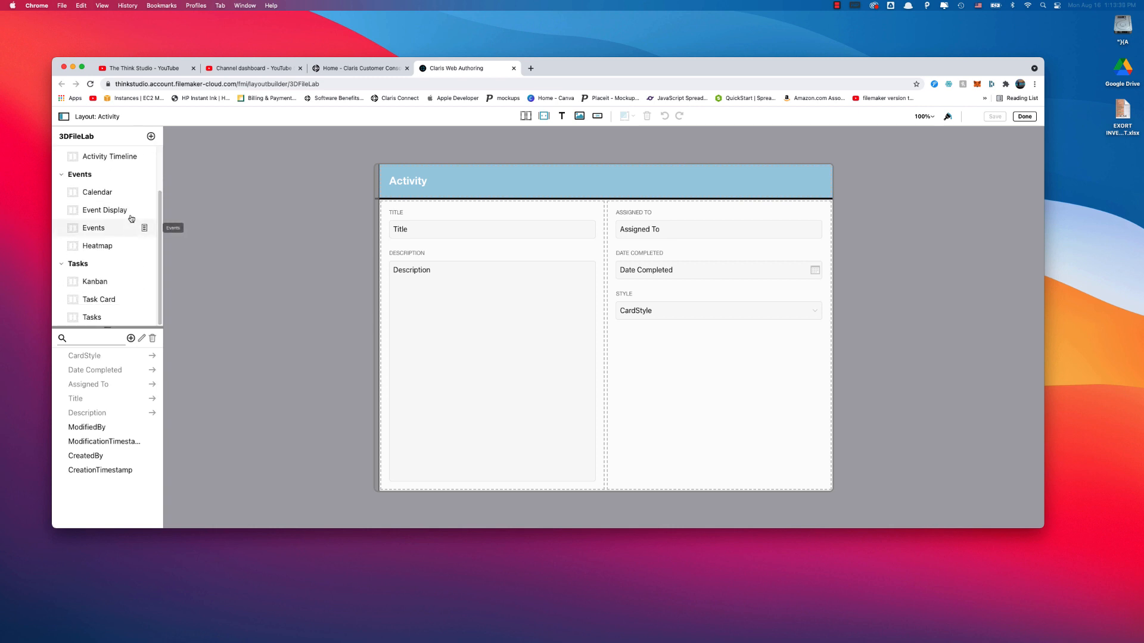
{"action": "left_click", "coordinate": [109, 284]}
{"action": "left_click", "coordinate": [109, 299]}
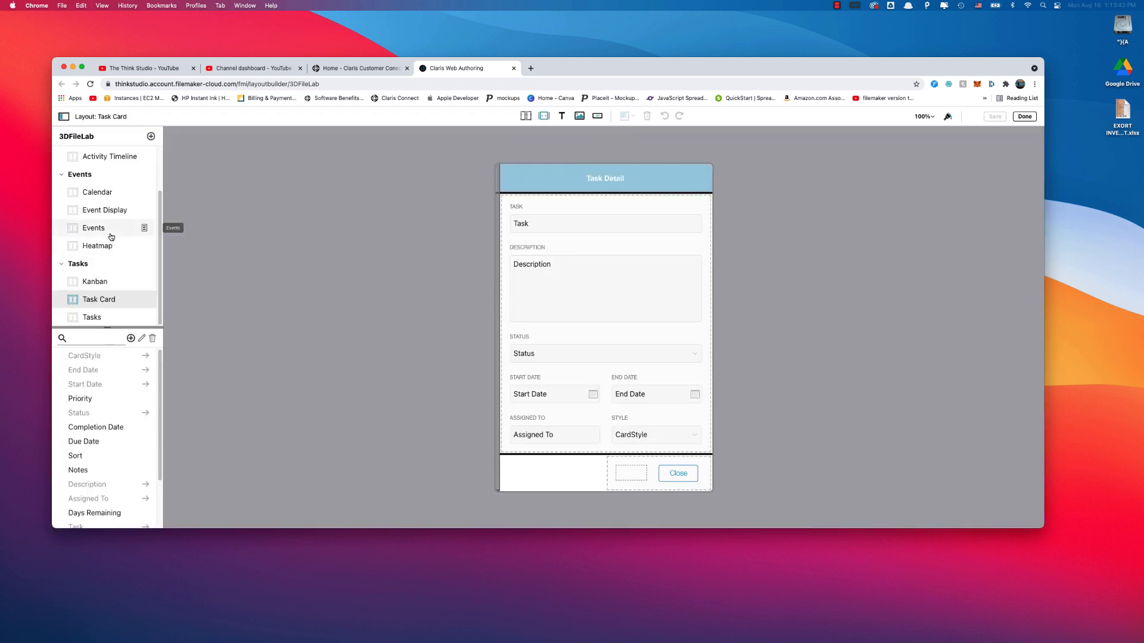
{"action": "left_click", "coordinate": [111, 237]}
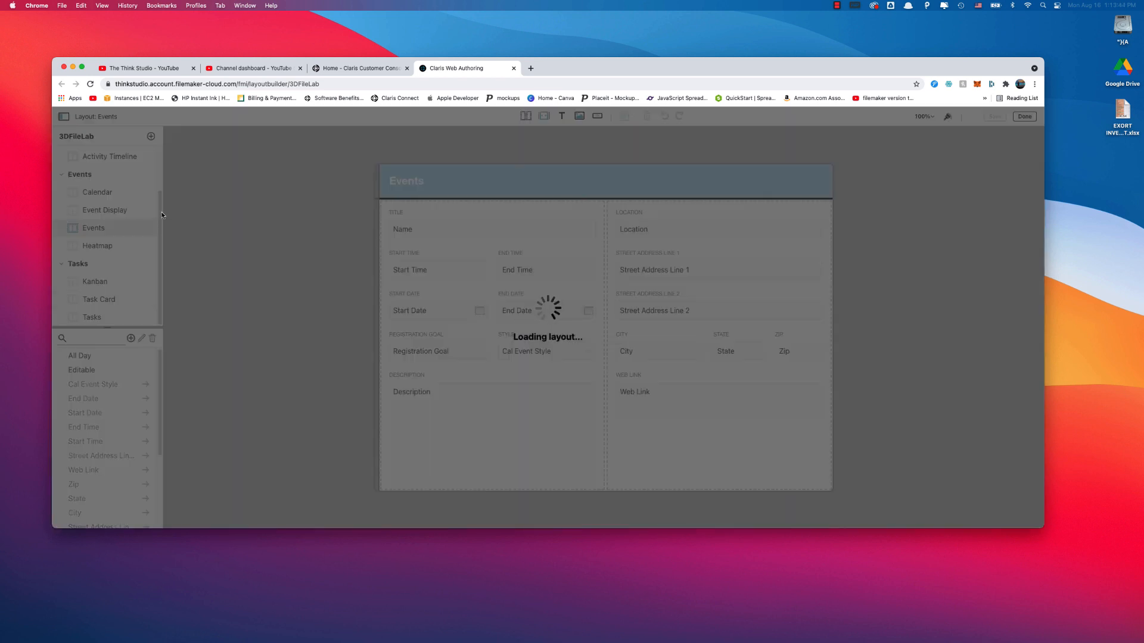
Collapse the Events, Tasks and Activity layout groups and start a new table for 3DFileLab.
{"action": "scroll", "coordinate": [107, 206], "scroll_direction": "up", "scroll_amount": 2}
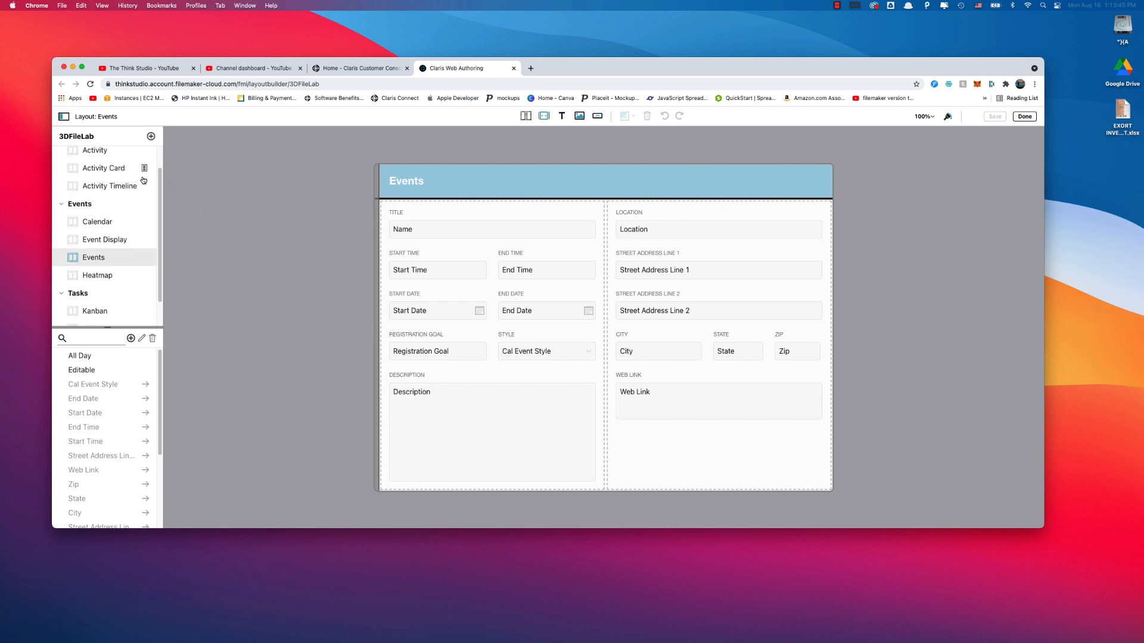
{"action": "left_click", "coordinate": [61, 204]}
{"action": "left_click", "coordinate": [62, 249]}
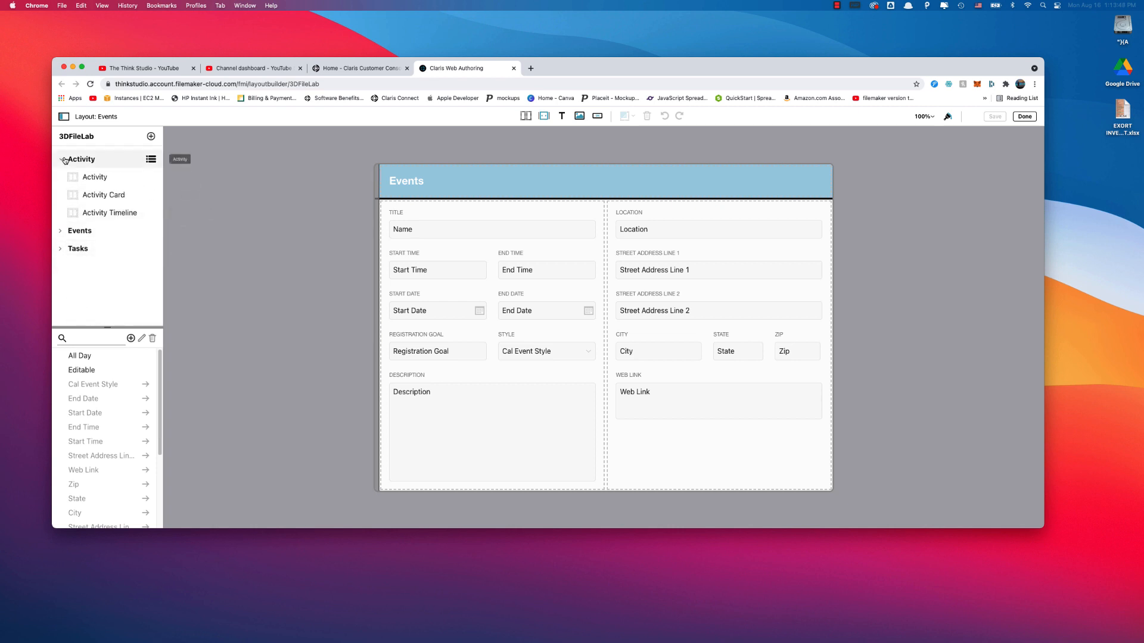
{"action": "left_click", "coordinate": [61, 159]}
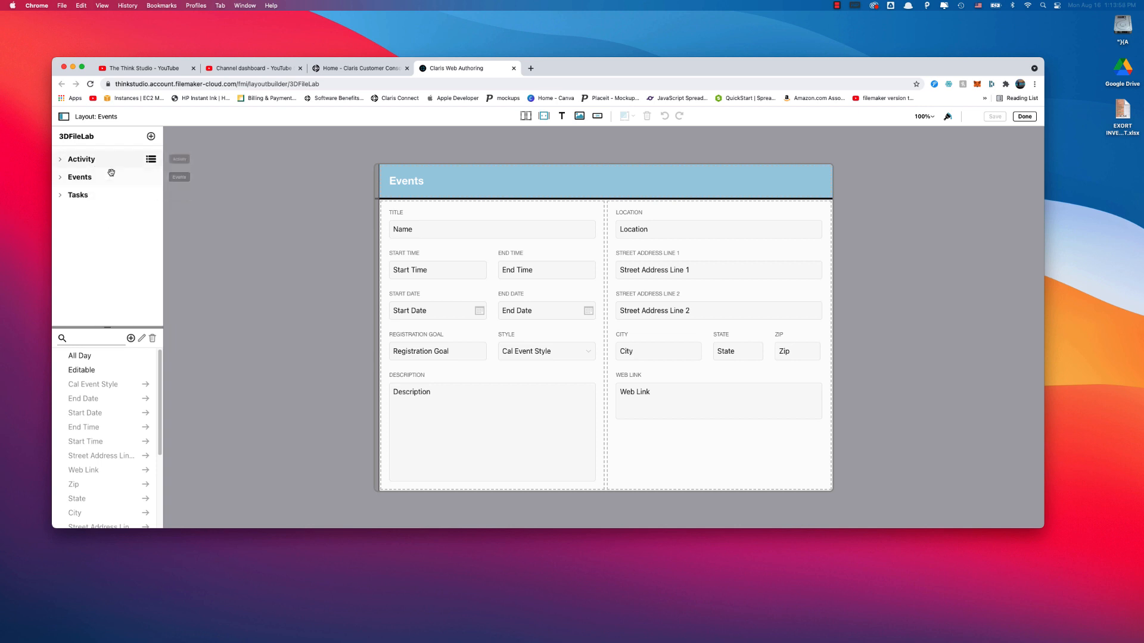
{"action": "left_click", "coordinate": [150, 136]}
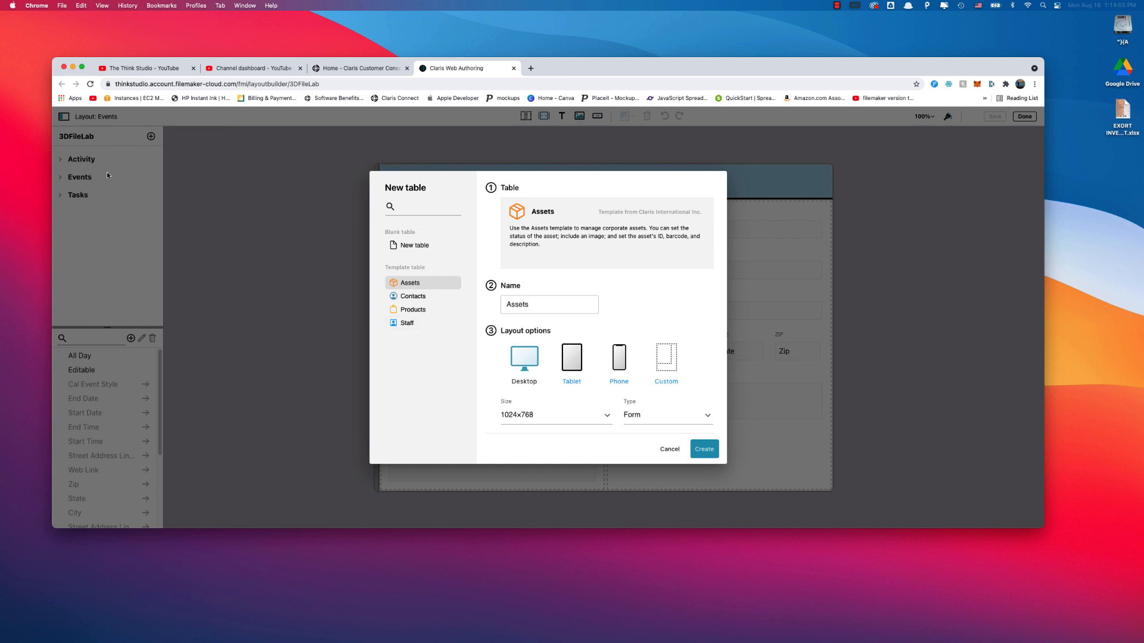
Preview the Contacts, Staff and Assets table templates, then cancel.
{"action": "left_click", "coordinate": [411, 296]}
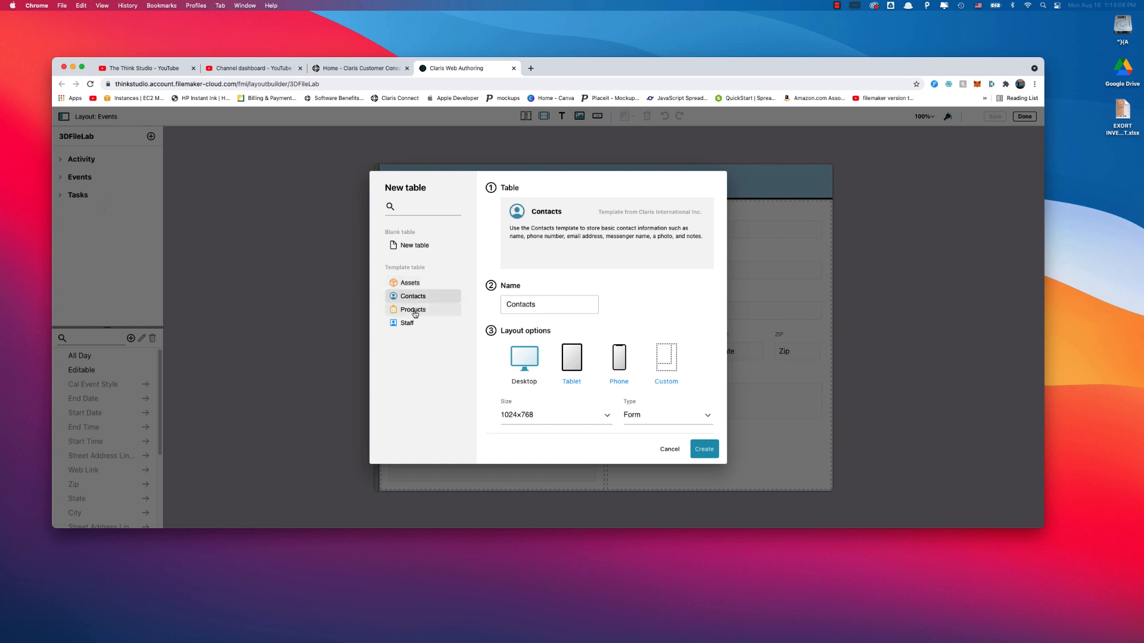
{"action": "left_click", "coordinate": [415, 324]}
{"action": "key", "text": "Up"}
{"action": "key", "text": "Up"}
{"action": "key", "text": "Up"}
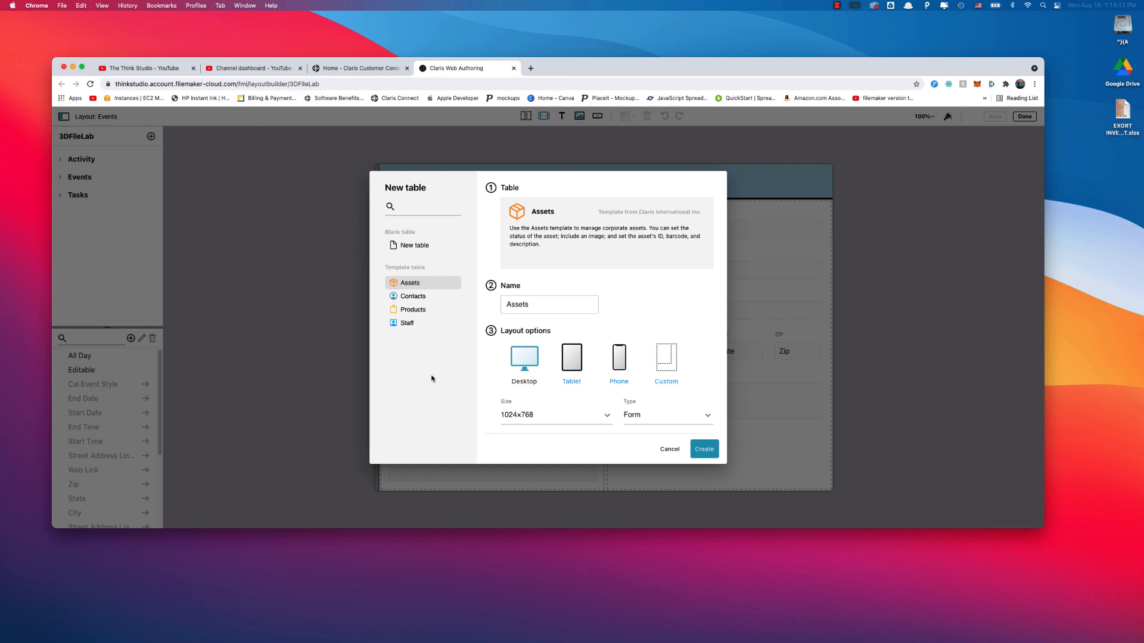
{"action": "left_click", "coordinate": [669, 451]}
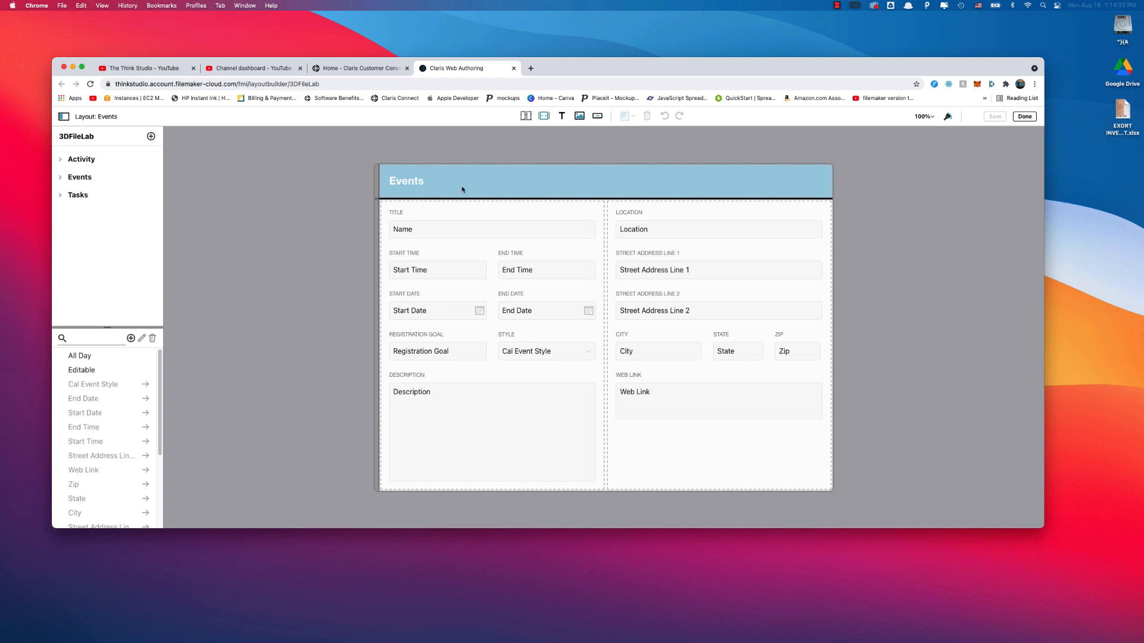
Create a blank table named Printers with a Desktop 1024x768 Form layout.
{"action": "left_click", "coordinate": [152, 137]}
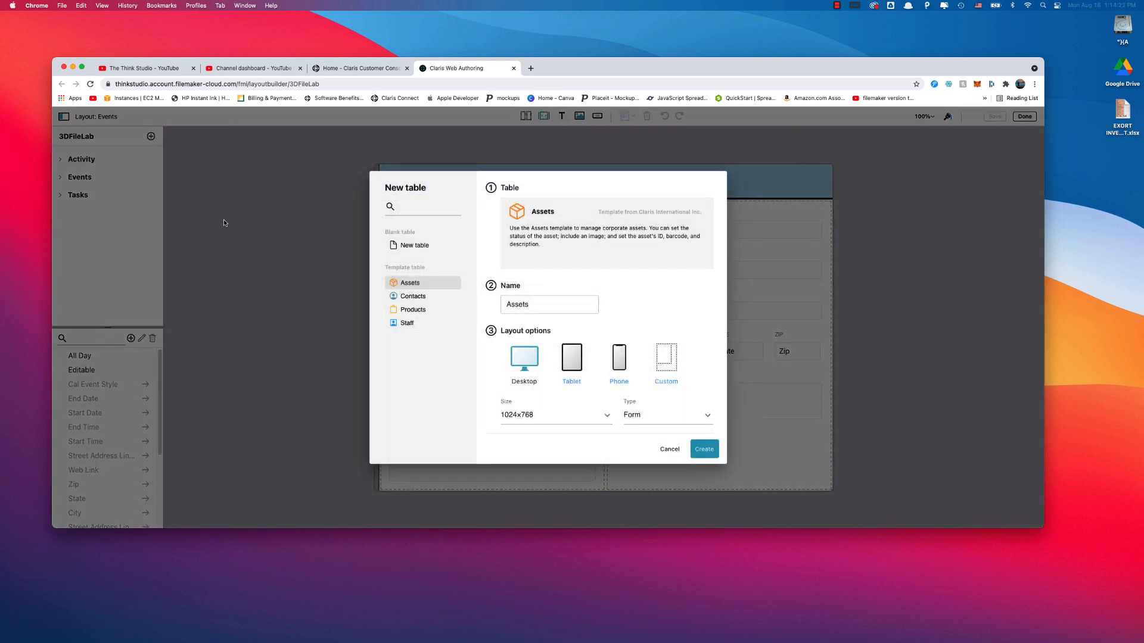
{"action": "left_click", "coordinate": [415, 245]}
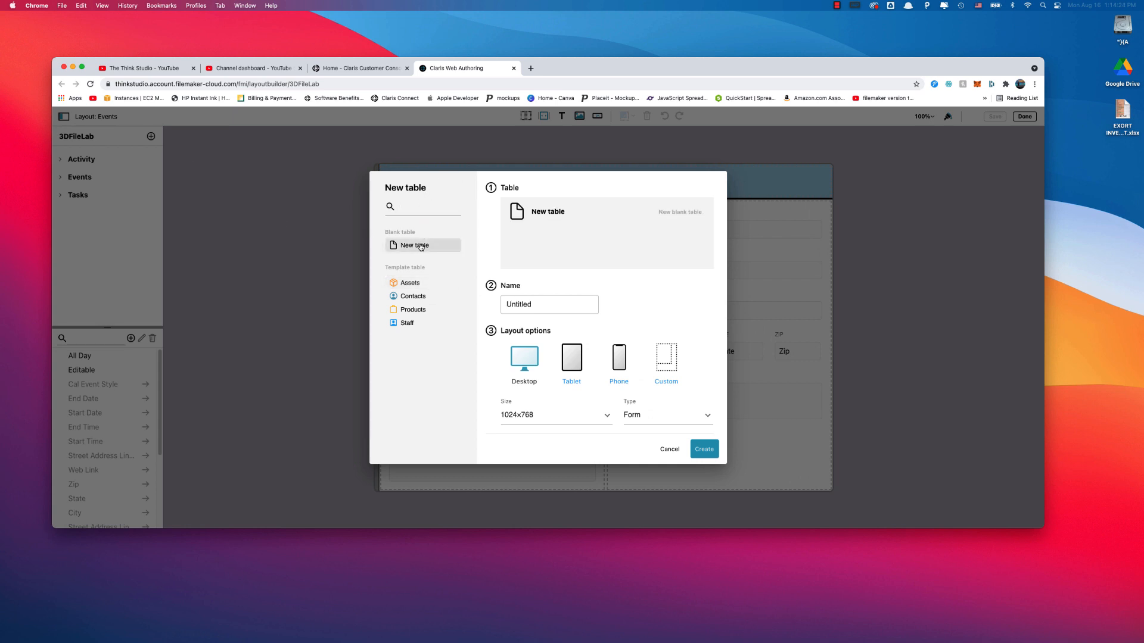
{"action": "left_click", "coordinate": [542, 304]}
{"action": "double_click", "coordinate": [542, 304]}
{"action": "type", "text": "Po"}
{"action": "key", "text": "BackSpace"}
{"action": "key", "text": "BackSpace"}
{"action": "type", "text": "Prin"}
{"action": "left_click", "coordinate": [518, 359]}
{"action": "left_click", "coordinate": [705, 457]}
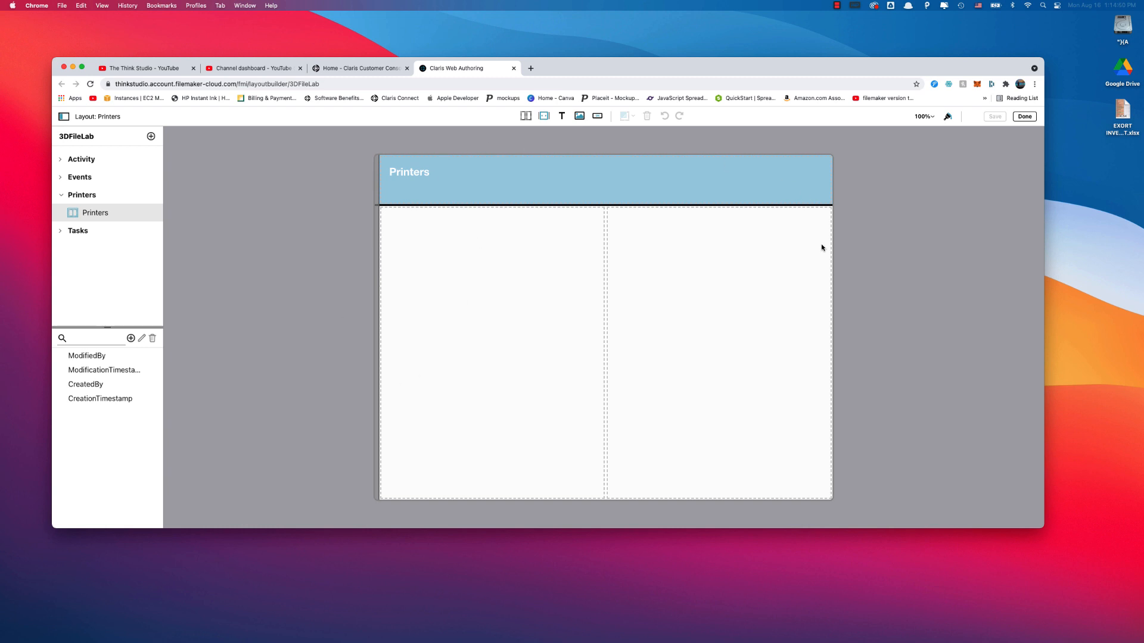
Shrink the Printers header so the layout height becomes 732.
{"action": "left_click", "coordinate": [485, 189]}
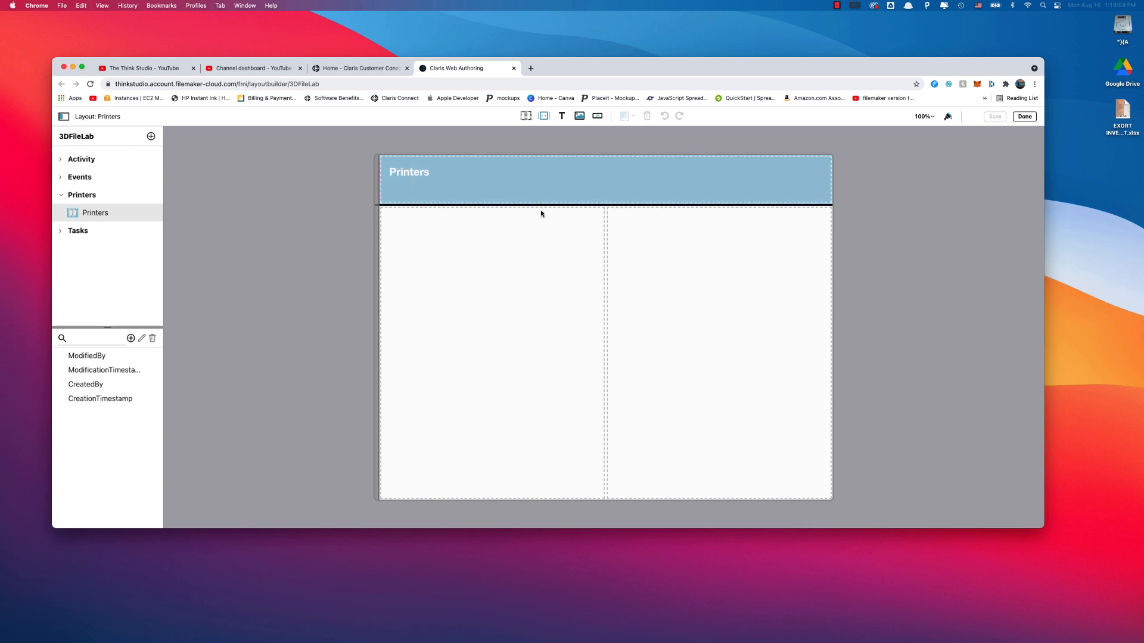
{"action": "left_click", "coordinate": [948, 117]}
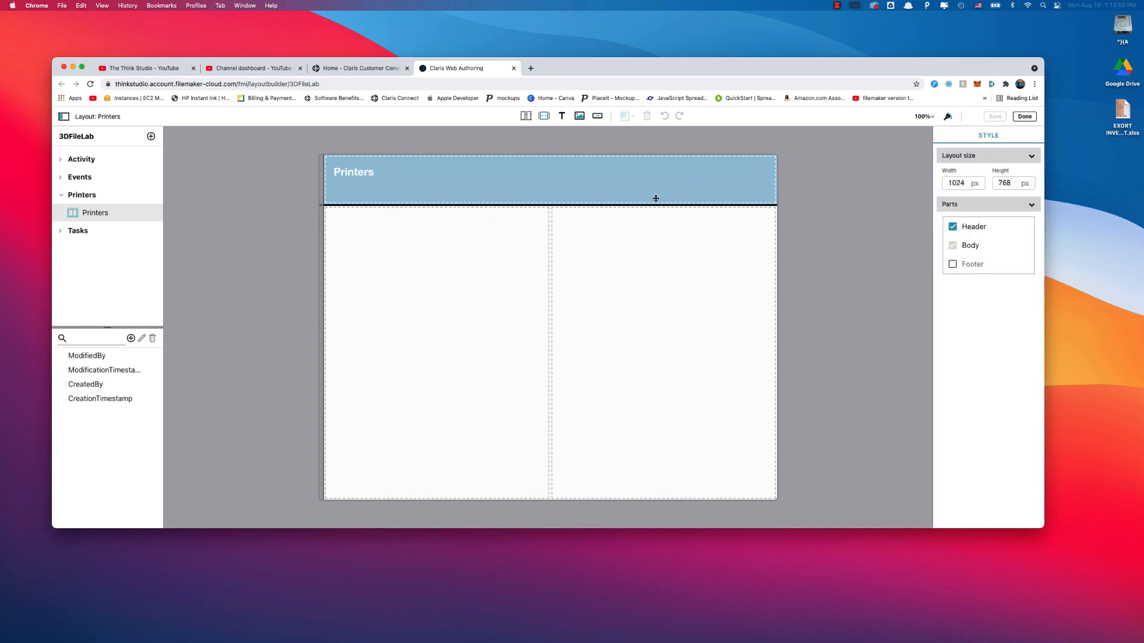
{"action": "left_click", "coordinate": [1035, 159]}
{"action": "left_click", "coordinate": [1036, 159]}
{"action": "mouse_move", "coordinate": [471, 205]}
{"action": "left_mouse_down"}
{"action": "mouse_move", "coordinate": [470, 187]}
{"action": "mouse_move", "coordinate": [469, 199]}
{"action": "left_mouse_up"}
Inspect the Printers header title and right body column in the style settings.
{"action": "left_click", "coordinate": [551, 180]}
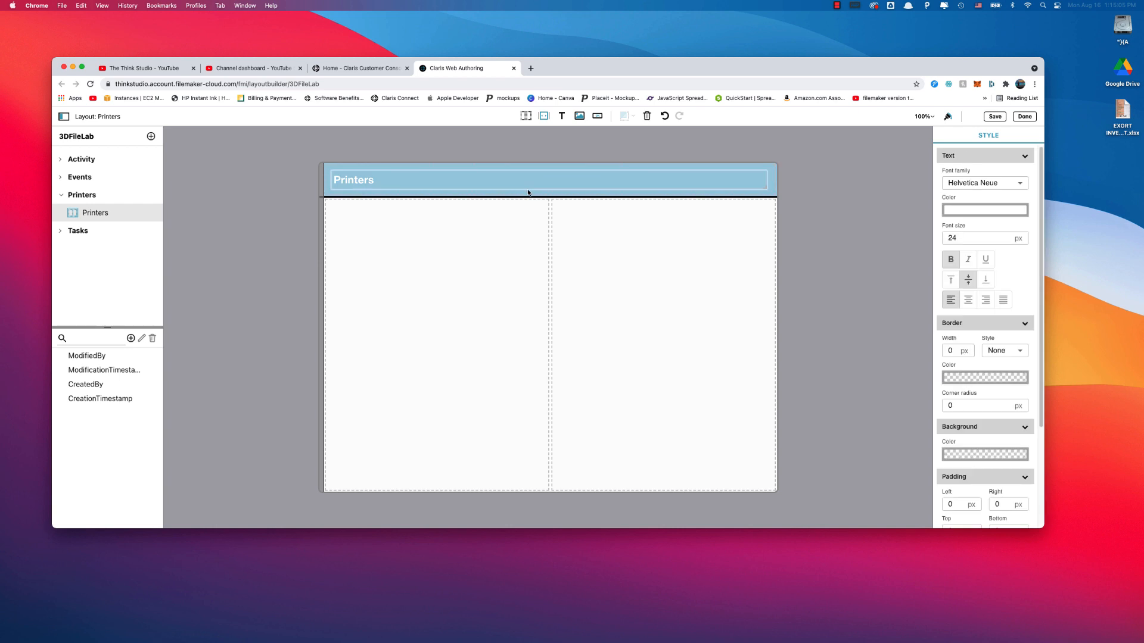
{"action": "left_click", "coordinate": [526, 194]}
{"action": "right_click", "coordinate": [526, 194]}
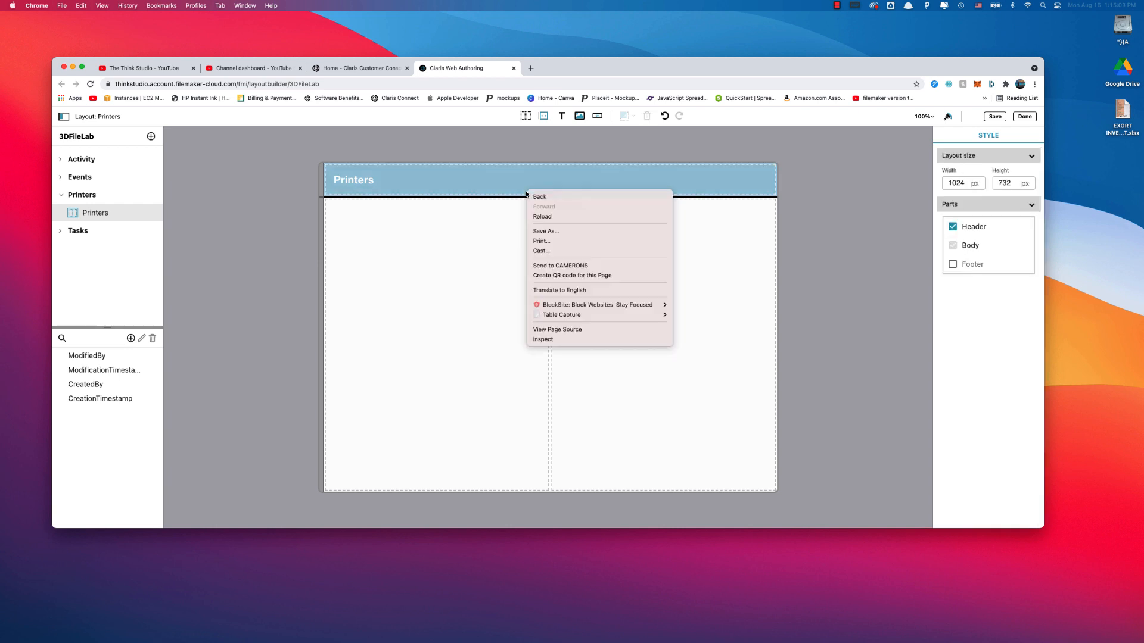
{"action": "left_click", "coordinate": [511, 238]}
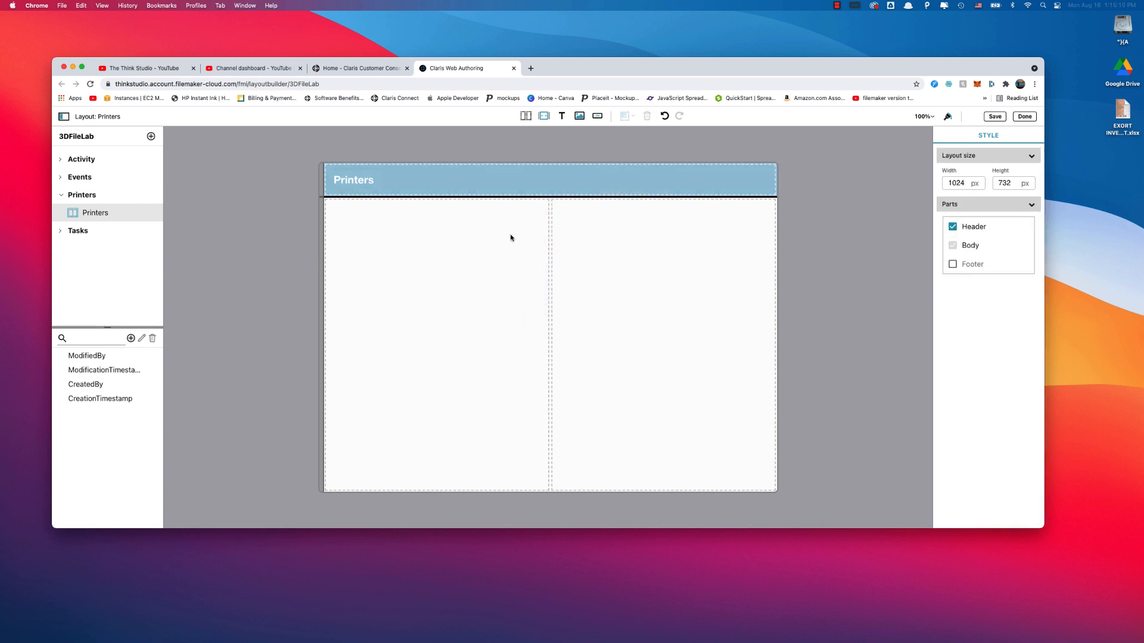
{"action": "left_click", "coordinate": [642, 280]}
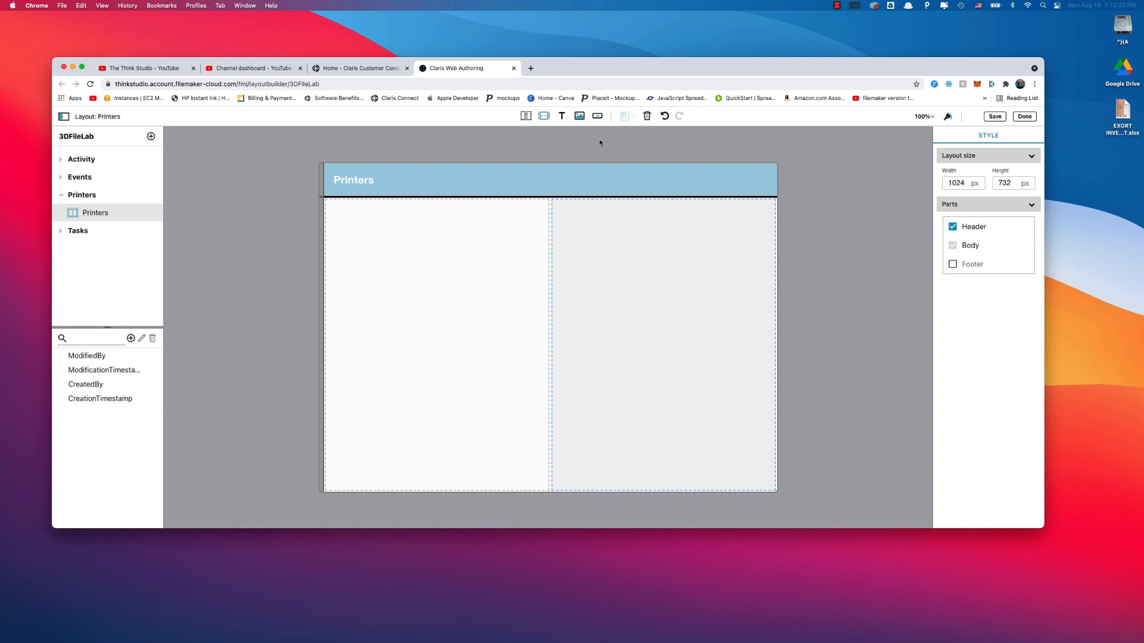
{"action": "left_click", "coordinate": [560, 187]}
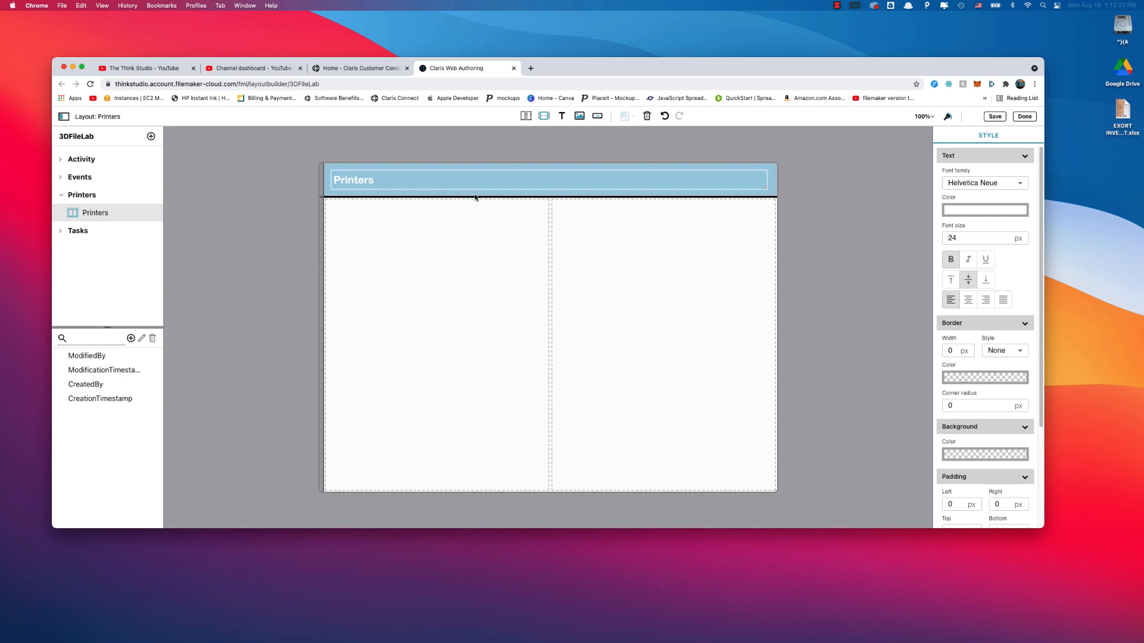
{"action": "left_click", "coordinate": [948, 116]}
{"action": "left_click", "coordinate": [948, 116]}
{"action": "scroll", "coordinate": [960, 236], "scroll_direction": "down", "scroll_amount": 5}
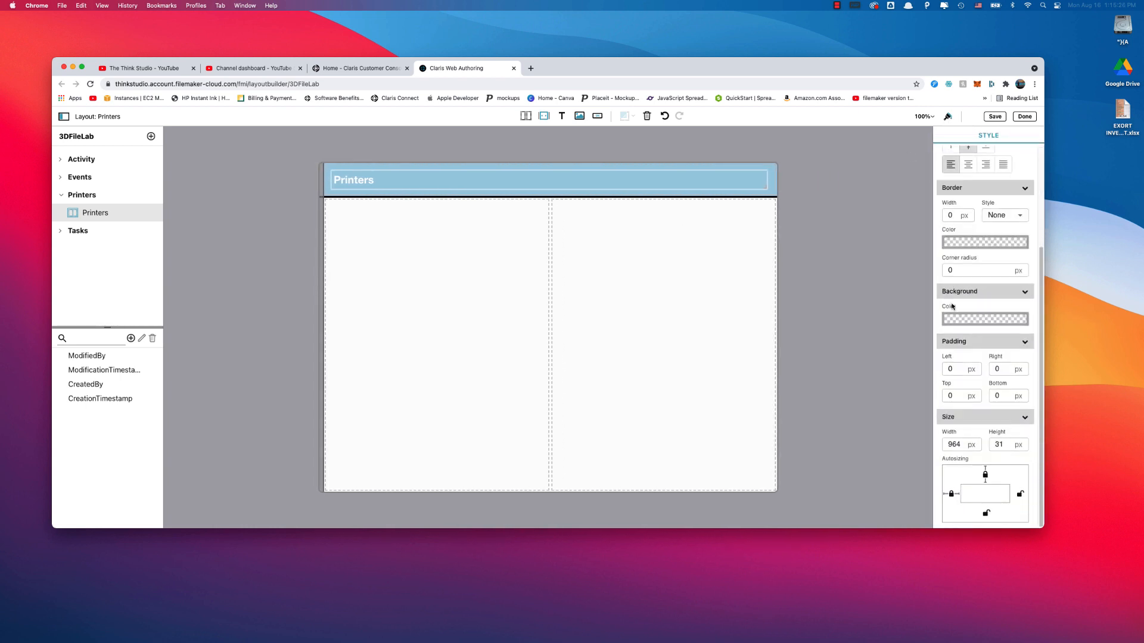
Try turning off the header part, then cancel to keep the header.
{"action": "left_click", "coordinate": [774, 191]}
{"action": "left_click", "coordinate": [953, 226]}
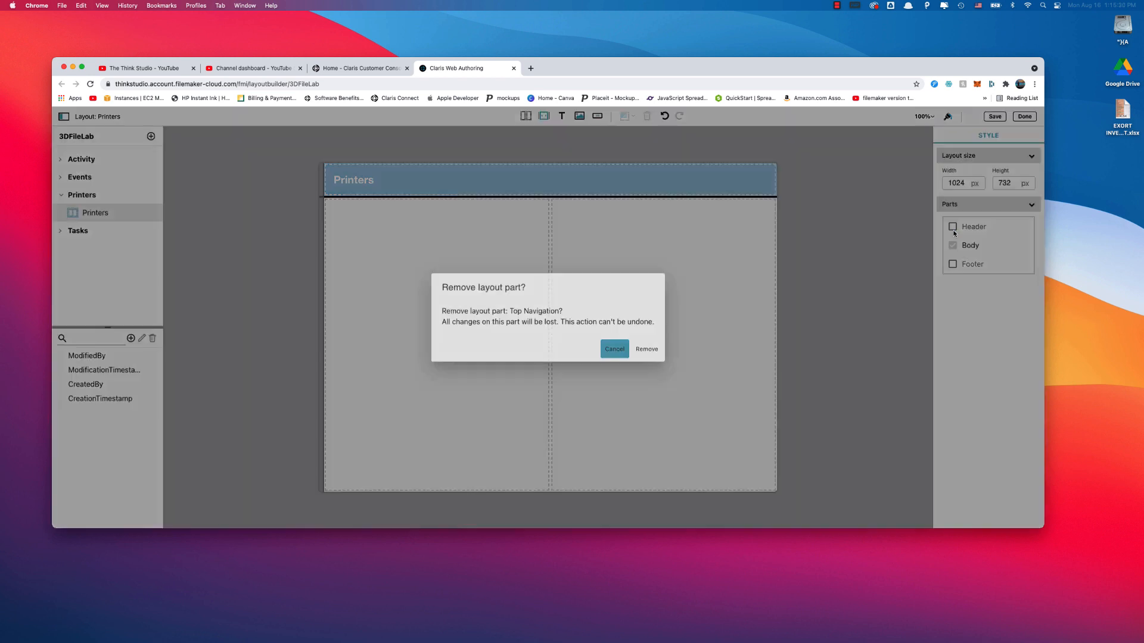
{"action": "left_click", "coordinate": [615, 350]}
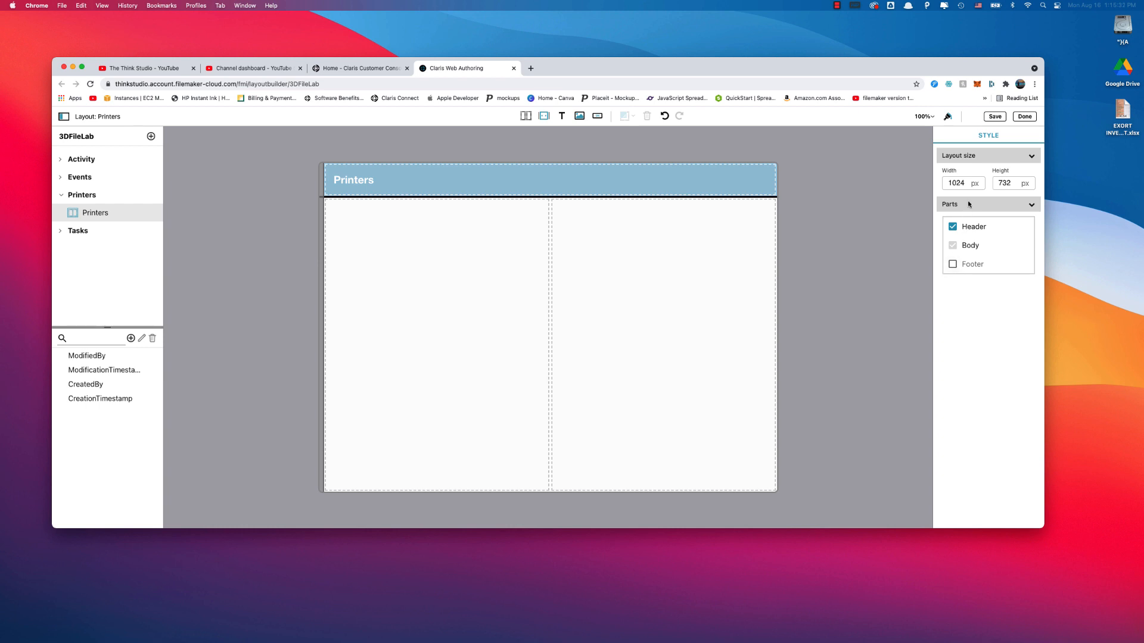
{"action": "left_click", "coordinate": [1031, 156]}
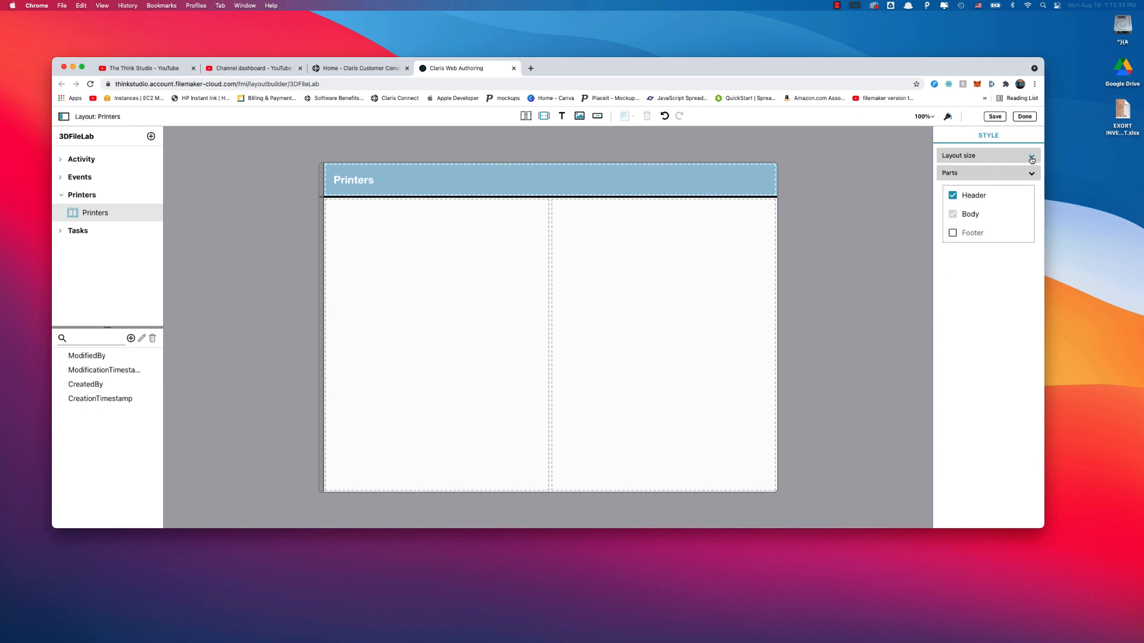
{"action": "left_click", "coordinate": [1031, 156]}
{"action": "left_click", "coordinate": [1032, 206]}
{"action": "left_click", "coordinate": [1032, 205]}
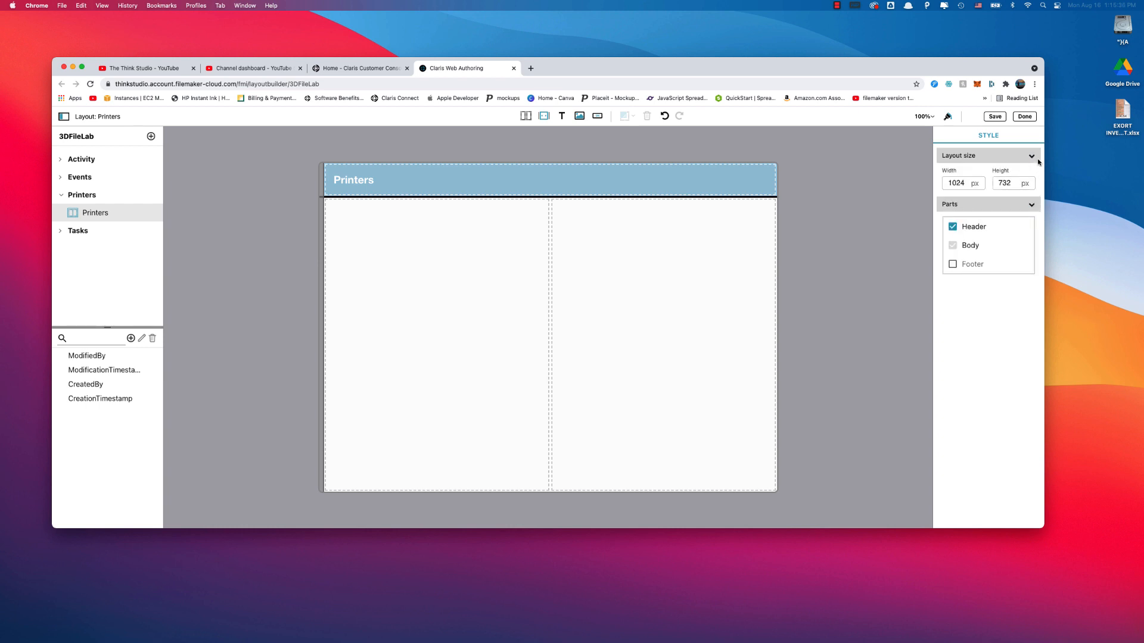
Delete the right body column and widen the left column to full body width.
{"action": "left_click", "coordinate": [640, 344]}
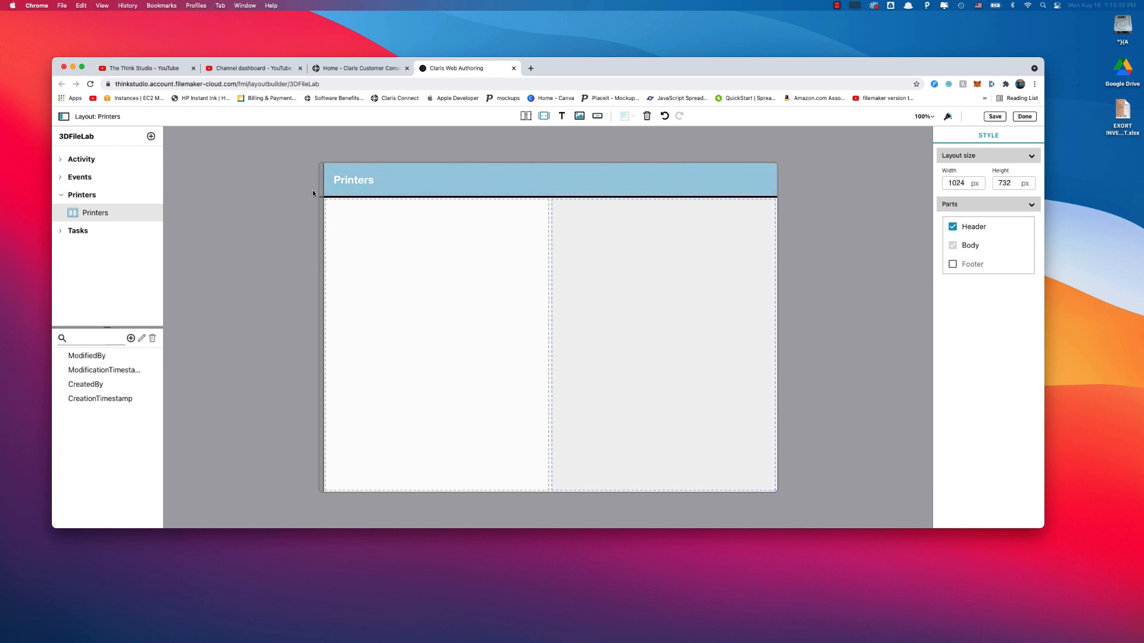
{"action": "right_click", "coordinate": [610, 284]}
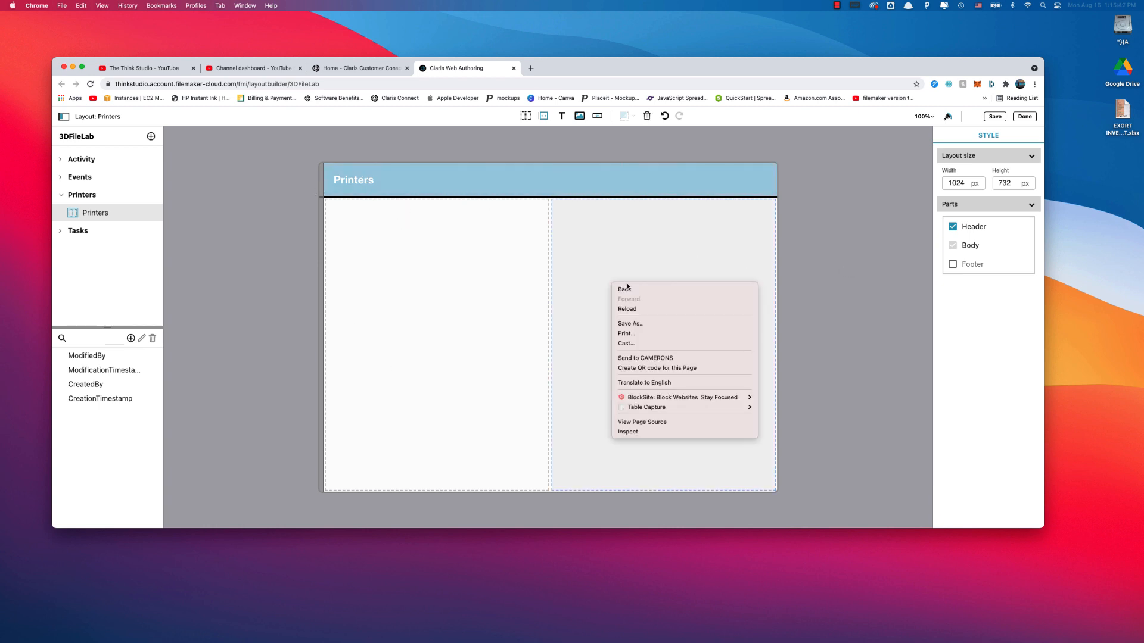
{"action": "left_click", "coordinate": [601, 266]}
{"action": "key", "text": "Delete"}
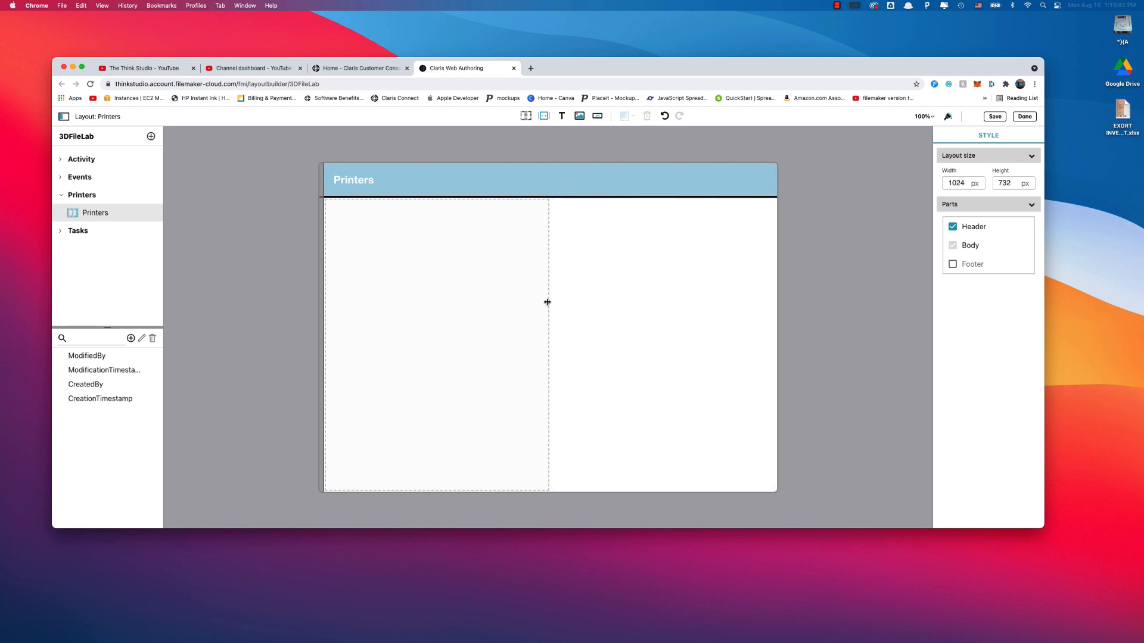
{"action": "left_click_drag", "start_coordinate": [547, 301], "coordinate": [799, 297]}
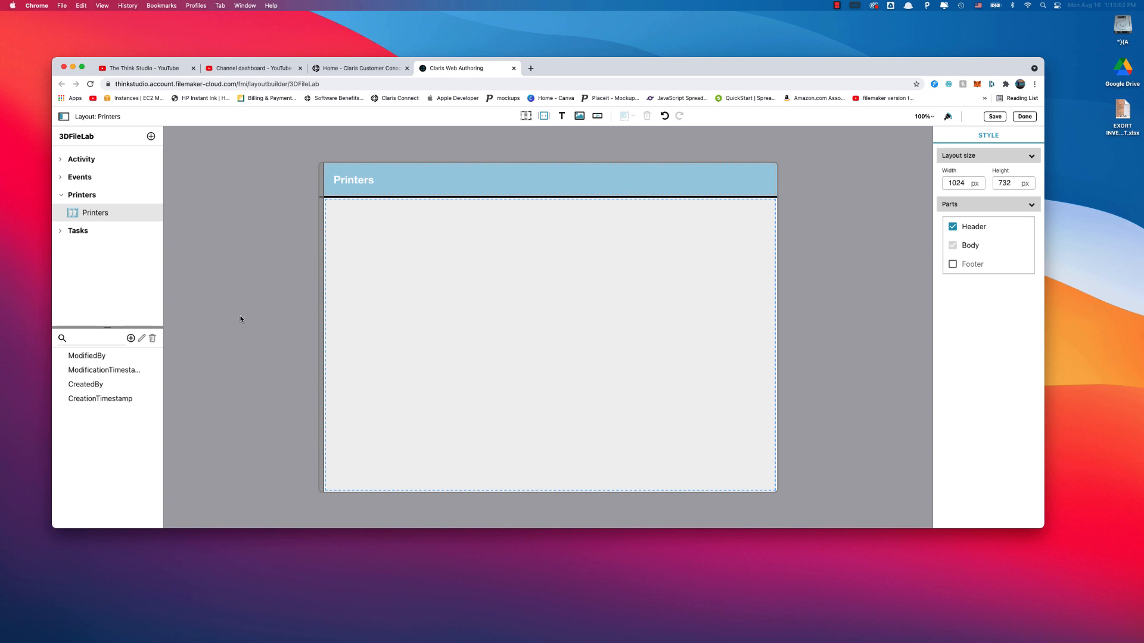
{"action": "left_click", "coordinate": [131, 339]}
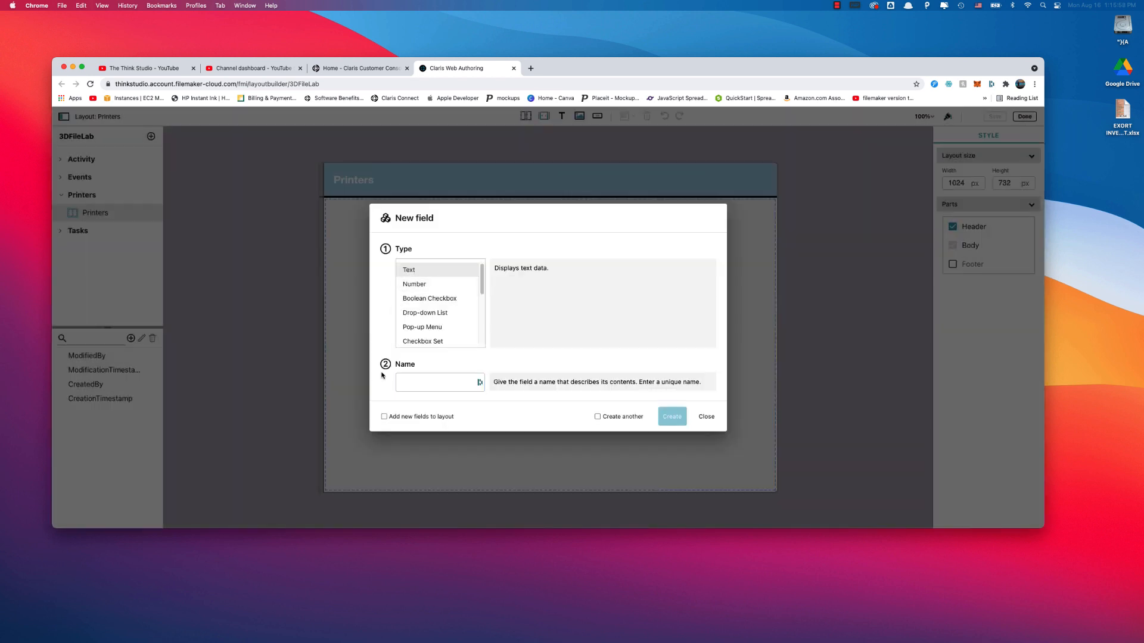
Create a Nickname text field, placed on the layout automatically, keeping the dialog open.
{"action": "left_click", "coordinate": [412, 380]}
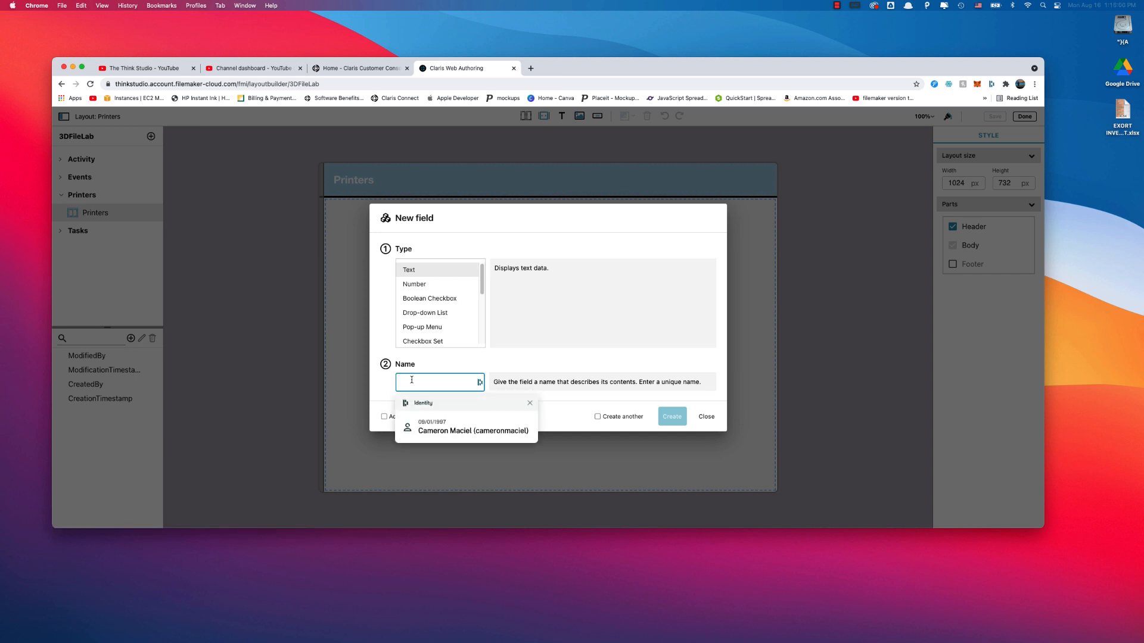
{"action": "type", "text": "Nick"}
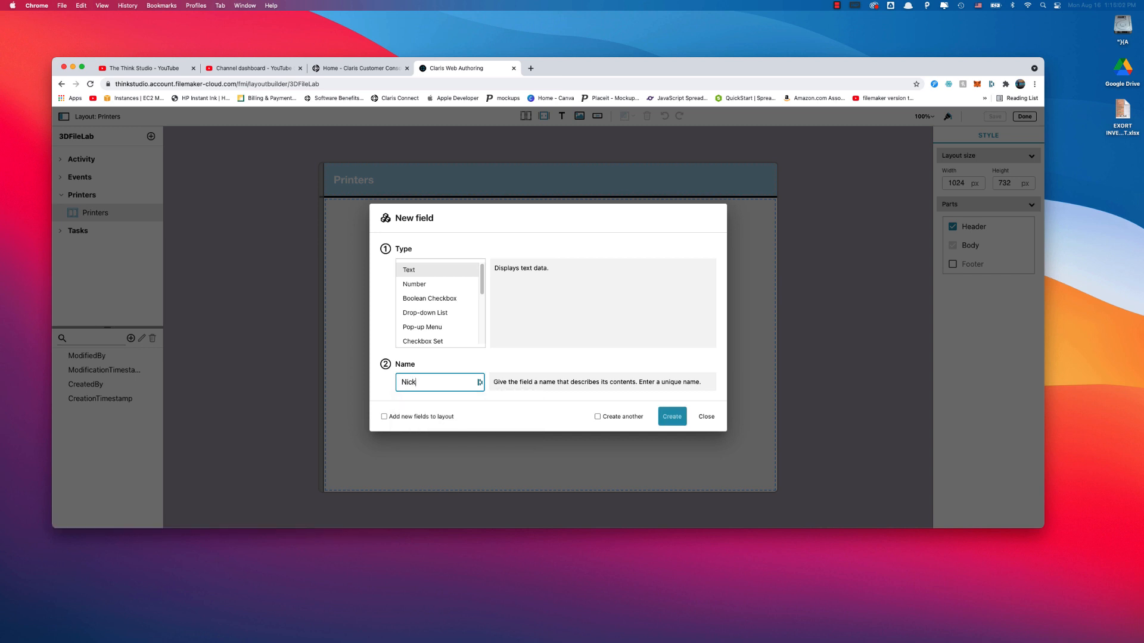
{"action": "type", "text": "Name"}
{"action": "key", "text": "BackSpace"}
{"action": "key", "text": "BackSpace"}
{"action": "key", "text": "BackSpace"}
{"action": "key", "text": "BackSpace"}
{"action": "type", "text": "anm"}
{"action": "key", "text": "BackSpace"}
{"action": "type", "text": "ame"}
{"action": "left_click", "coordinate": [384, 417]}
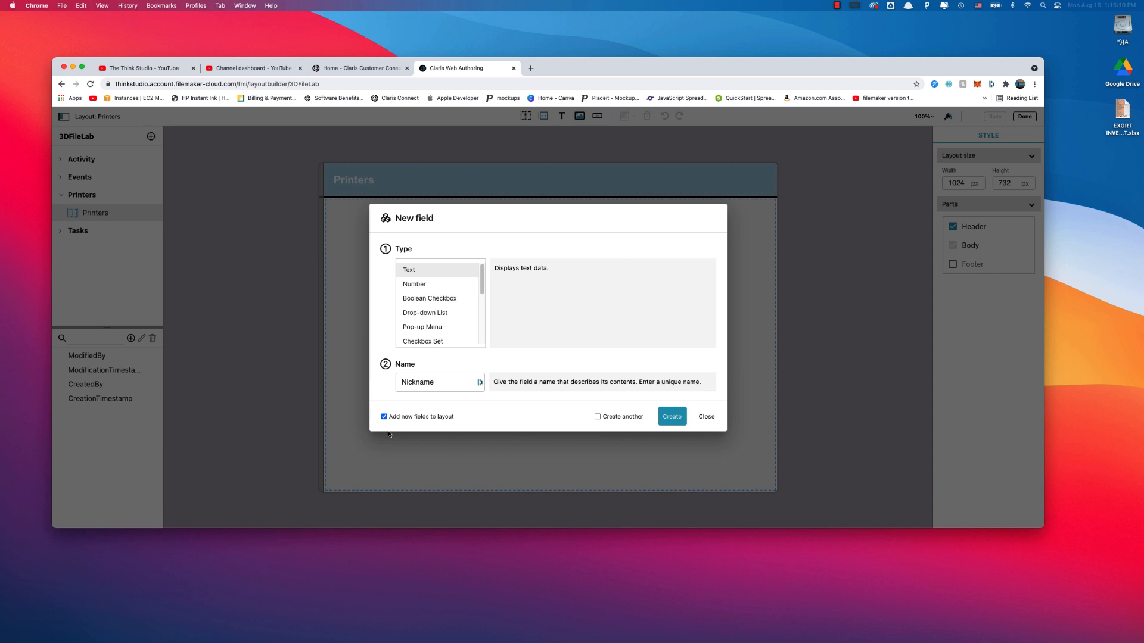
{"action": "left_click", "coordinate": [625, 418]}
{"action": "scroll", "coordinate": [465, 299], "scroll_direction": "down", "scroll_amount": 1}
{"action": "scroll", "coordinate": [465, 301], "scroll_direction": "up", "scroll_amount": 1}
{"action": "left_click", "coordinate": [668, 415]}
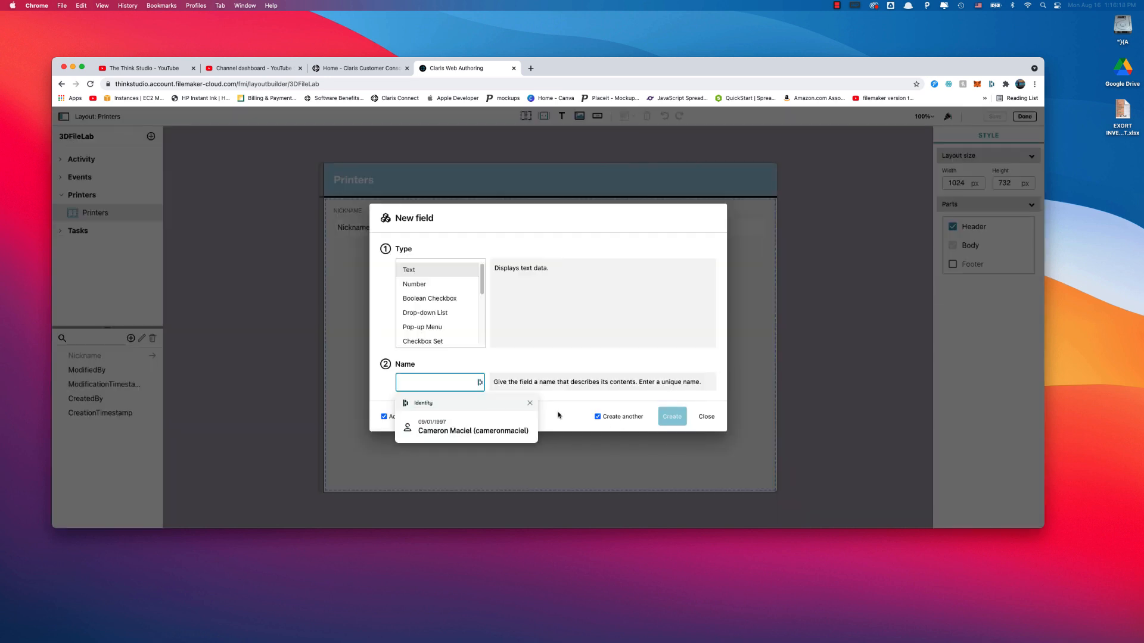
Create a PrintModel text field on the Printers layout.
{"action": "left_click", "coordinate": [530, 402]}
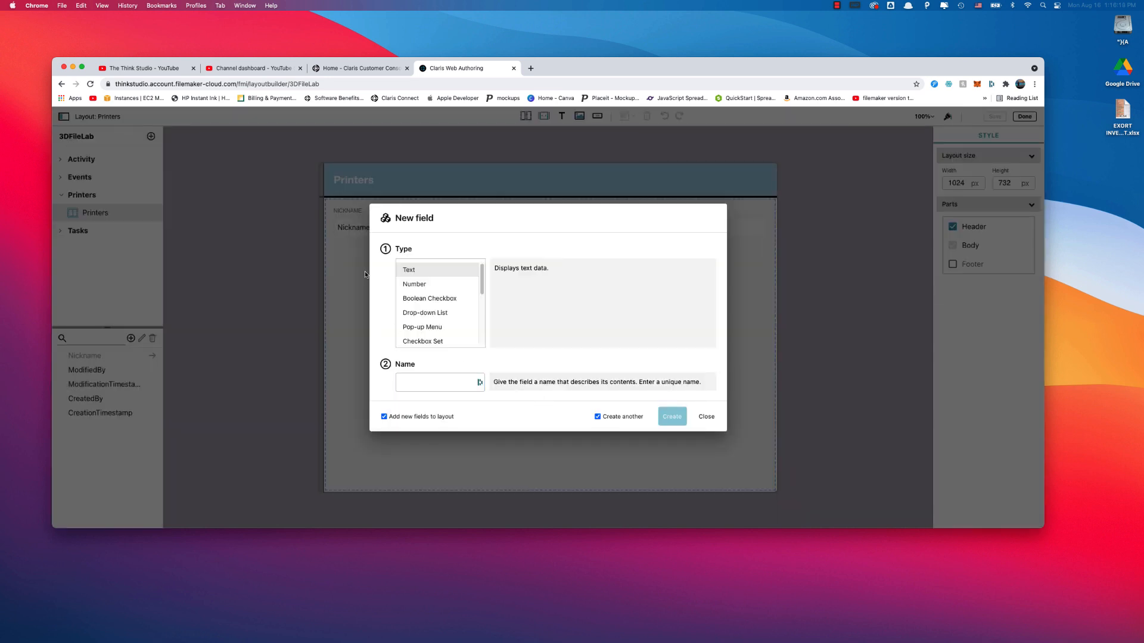
{"action": "left_click", "coordinate": [453, 388]}
{"action": "left_click", "coordinate": [529, 403]}
{"action": "left_click", "coordinate": [450, 382]}
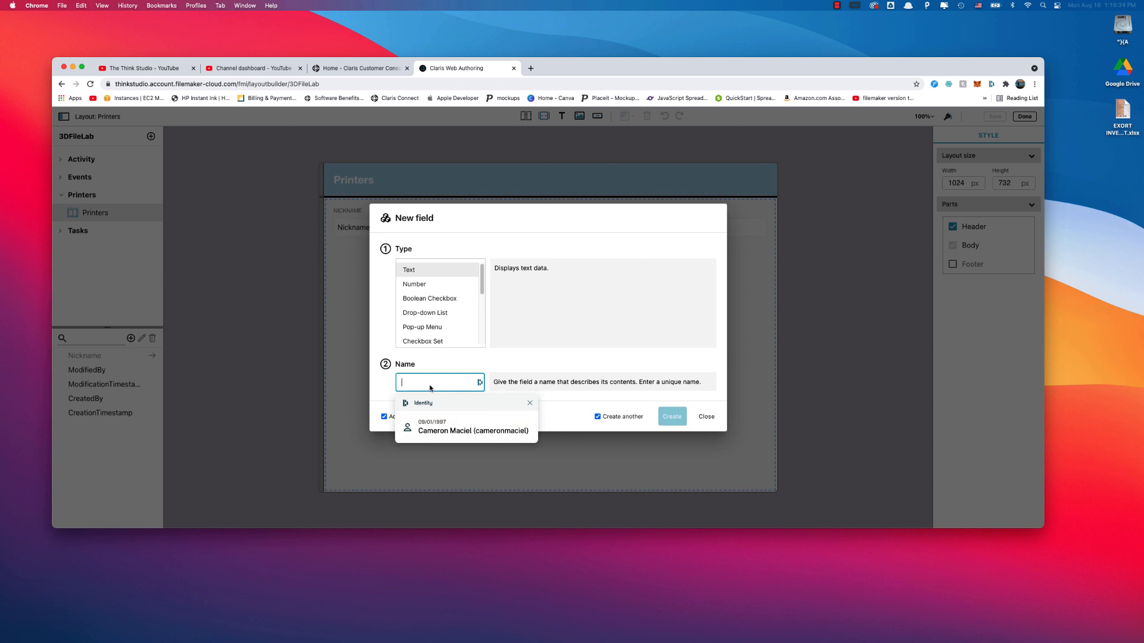
{"action": "type", "text": "d"}
{"action": "key", "text": "BackSpace"}
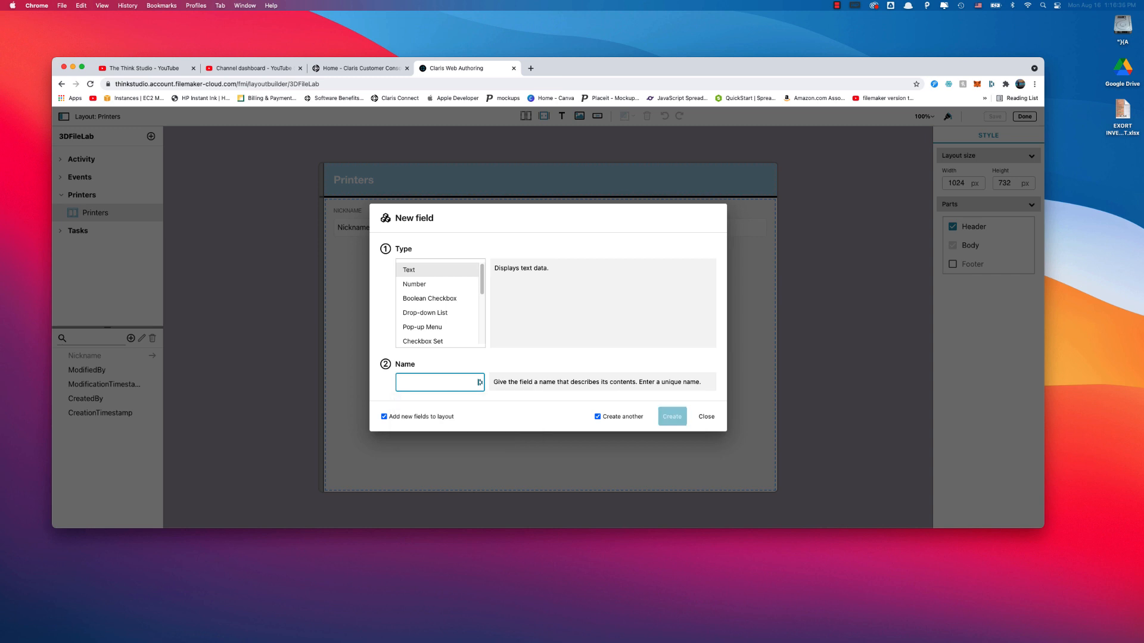
{"action": "left_click", "coordinate": [416, 377]}
{"action": "left_click", "coordinate": [438, 380]}
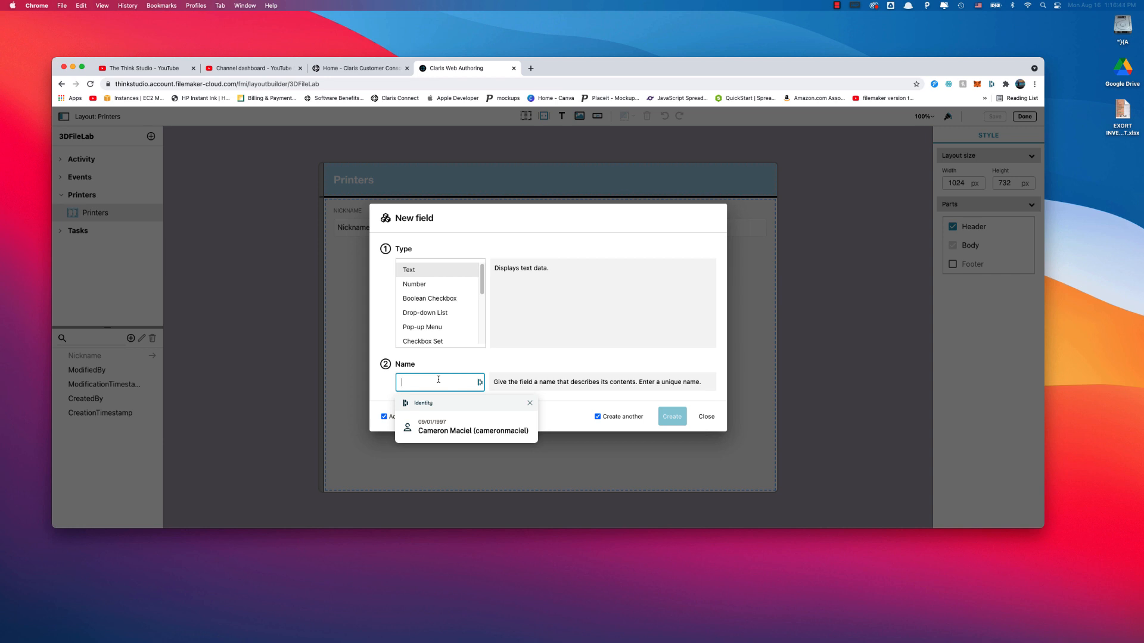
{"action": "type", "text": "Prin"}
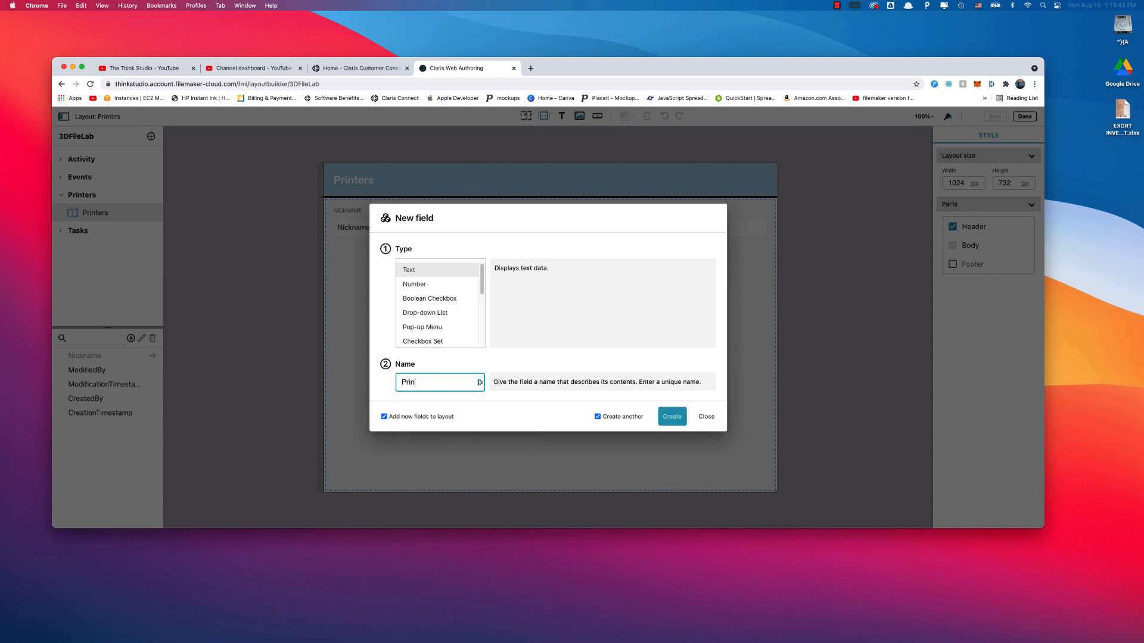
{"action": "type", "text": "tModel"}
{"action": "left_click", "coordinate": [665, 416]}
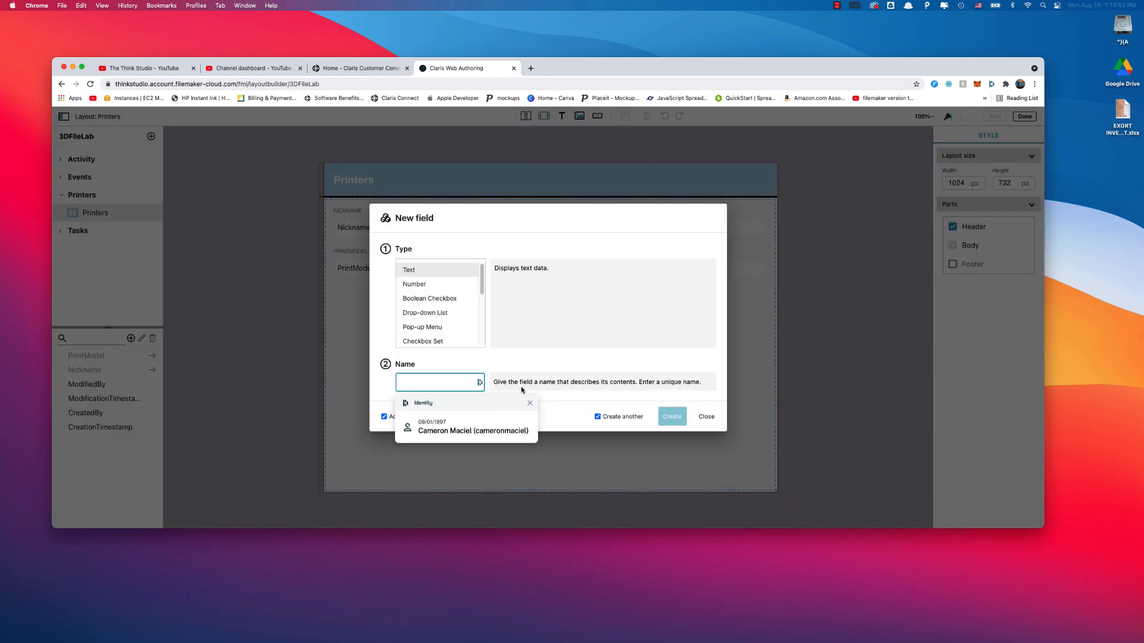
Enter PrintHours as the next field's name.
{"action": "left_click", "coordinate": [530, 403]}
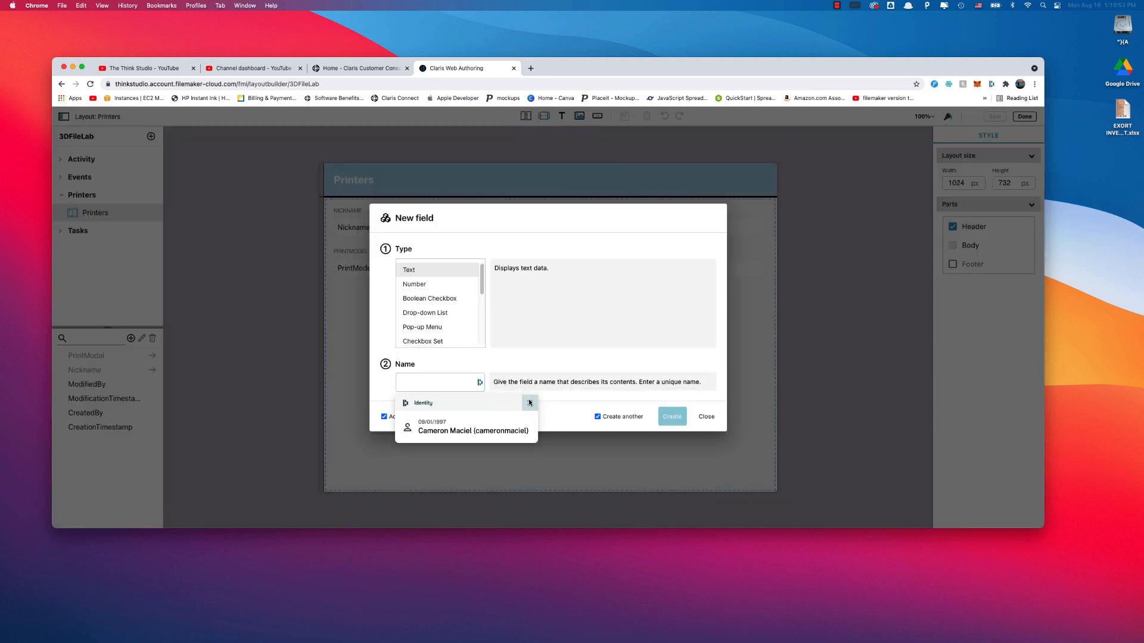
{"action": "left_click", "coordinate": [443, 382]}
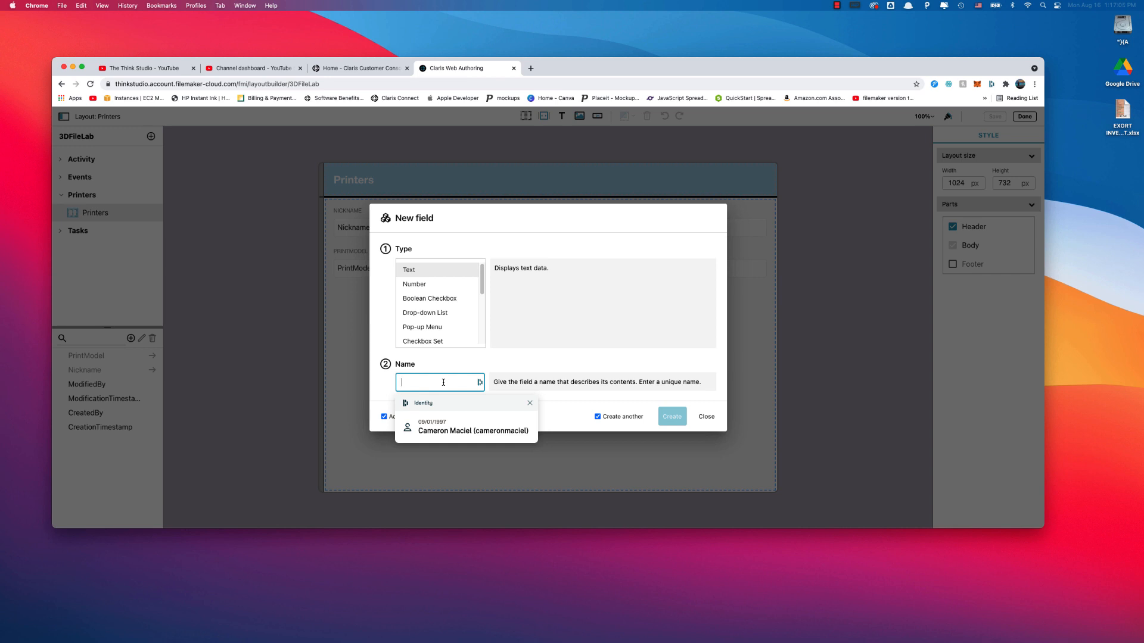
{"action": "type", "text": "Print"}
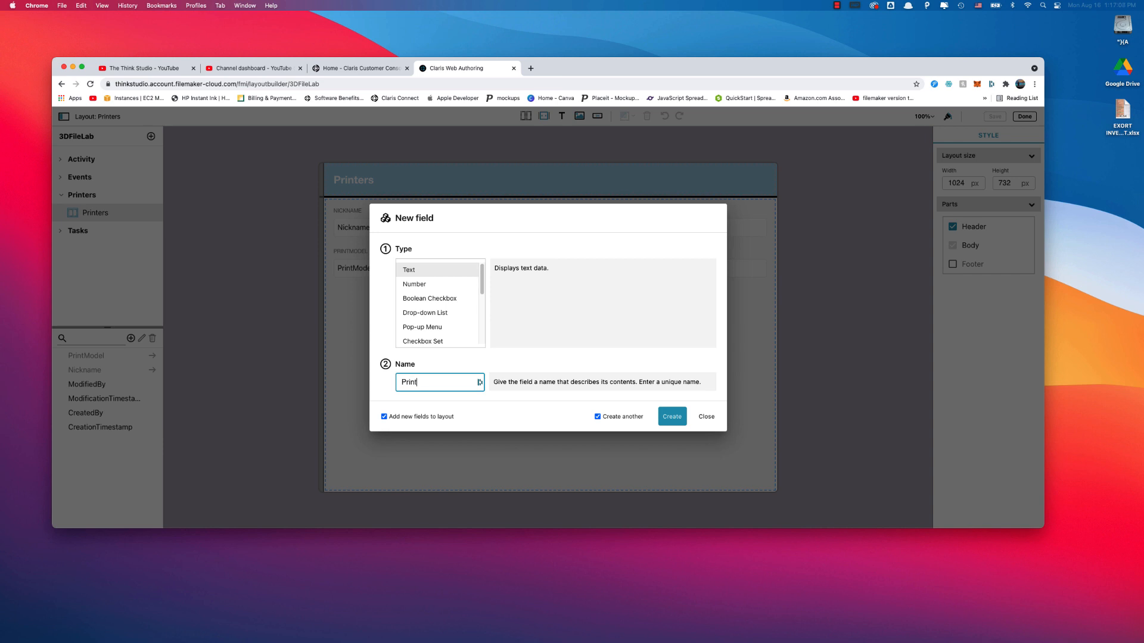
{"action": "type", "text": "Hours"}
Make PrintHours a Number field with thousands separators displayed and create it.
{"action": "left_click", "coordinate": [413, 285]}
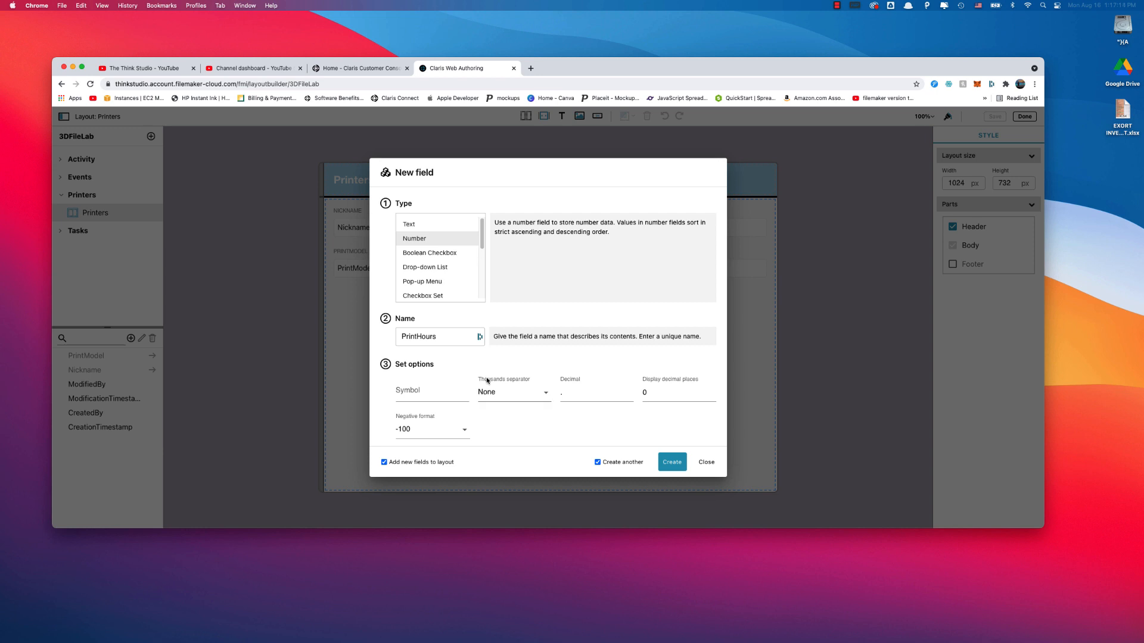
{"action": "left_click", "coordinate": [523, 393]}
{"action": "left_click", "coordinate": [516, 409]}
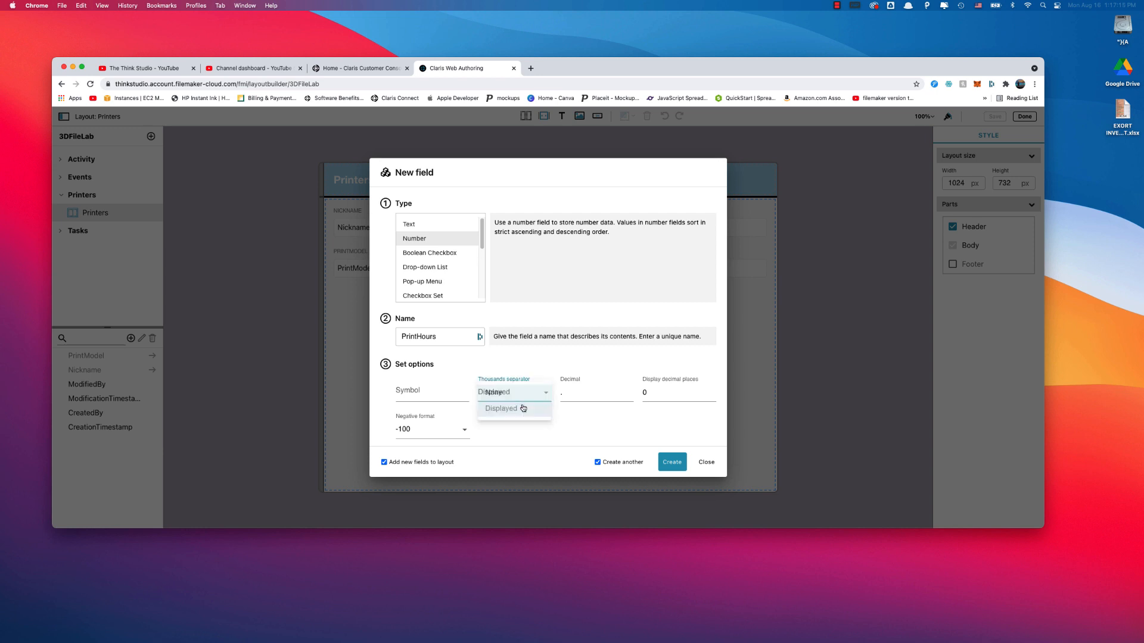
{"action": "left_click", "coordinate": [450, 396]}
{"action": "left_click", "coordinate": [536, 442]}
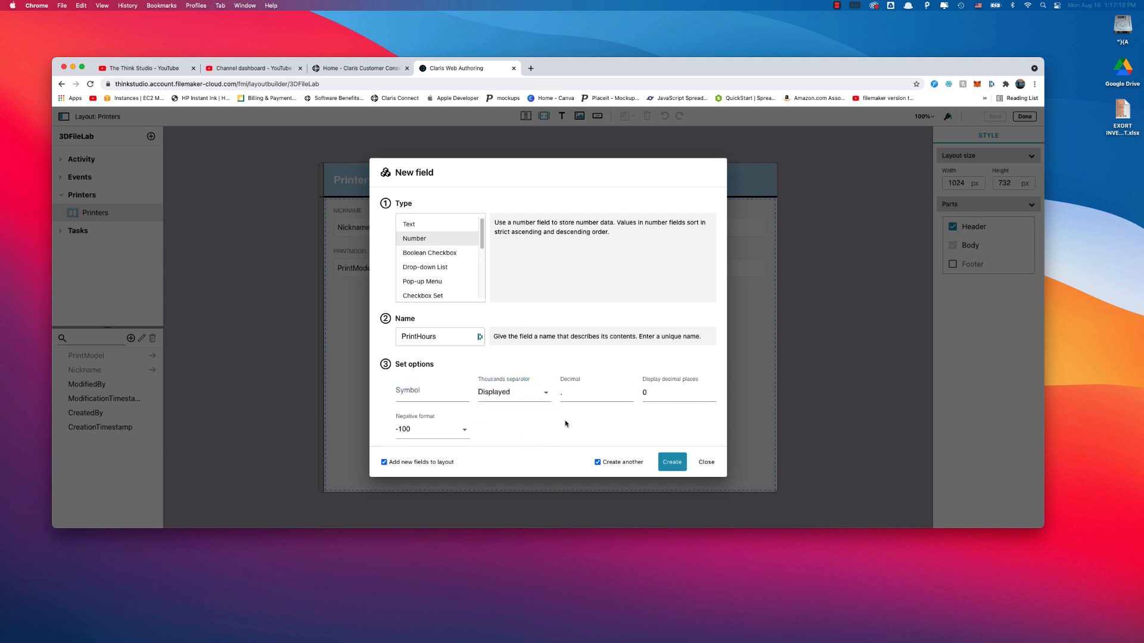
{"action": "left_click", "coordinate": [684, 463]}
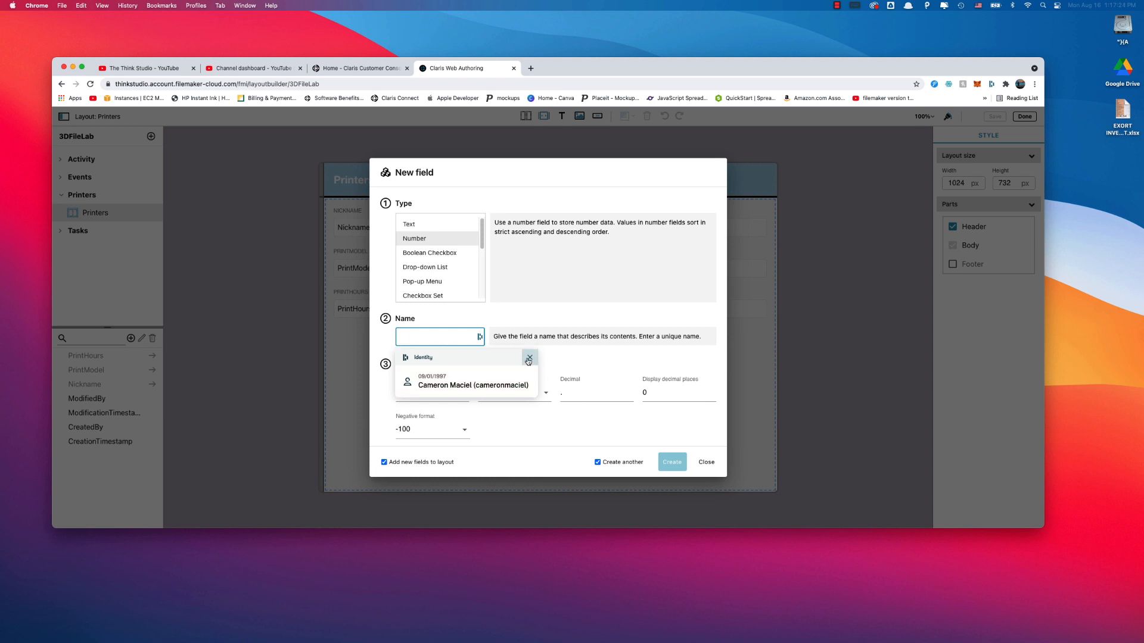
Create a Date field named PurchaseDate.
{"action": "left_click", "coordinate": [528, 359]}
{"action": "left_click", "coordinate": [440, 337]}
{"action": "mouse_move", "coordinate": [486, 228]}
{"action": "left_mouse_down"}
{"action": "mouse_move", "coordinate": [486, 281]}
{"action": "mouse_move", "coordinate": [486, 233]}
{"action": "mouse_move", "coordinate": [486, 255]}
{"action": "mouse_move", "coordinate": [485, 243]}
{"action": "left_mouse_up"}
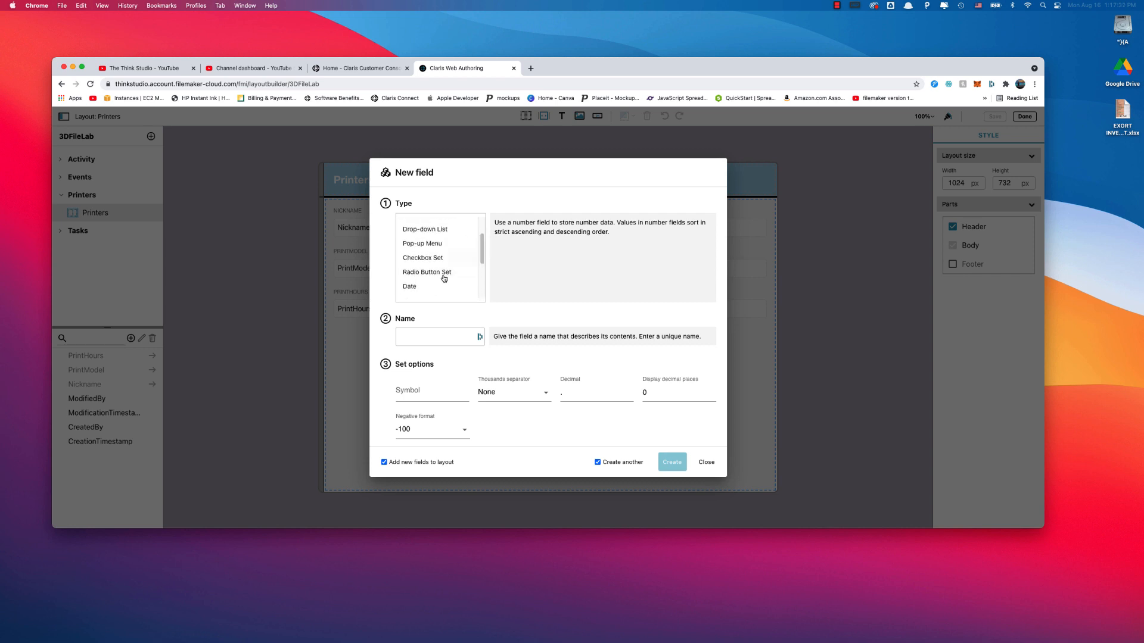
{"action": "left_click", "coordinate": [444, 286]}
{"action": "left_click", "coordinate": [426, 358]}
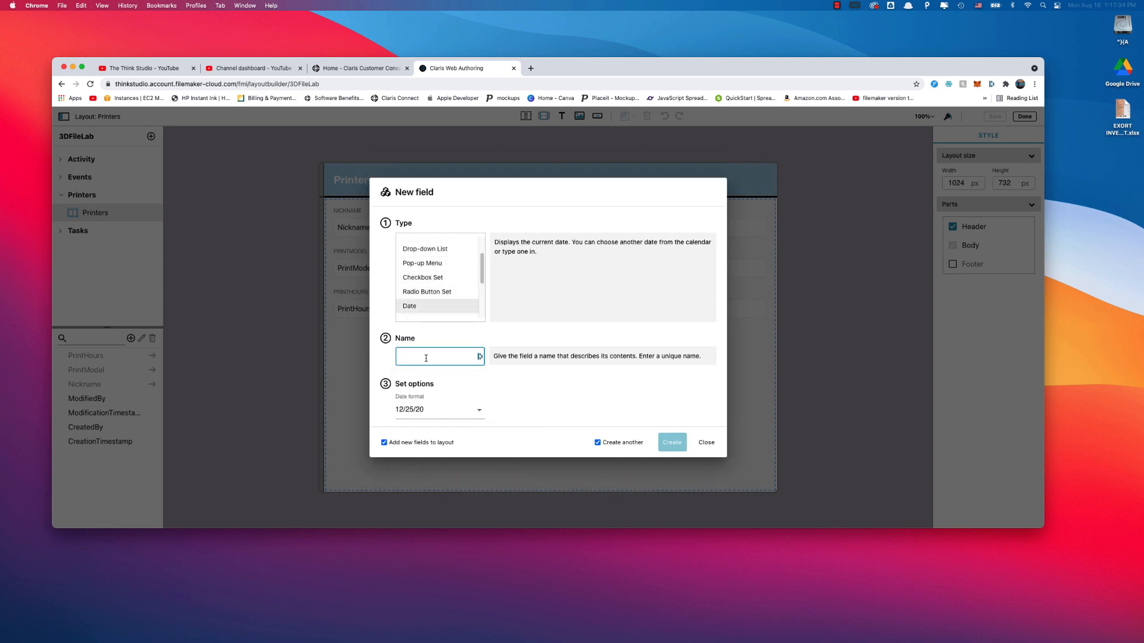
{"action": "type", "text": "Purchase"}
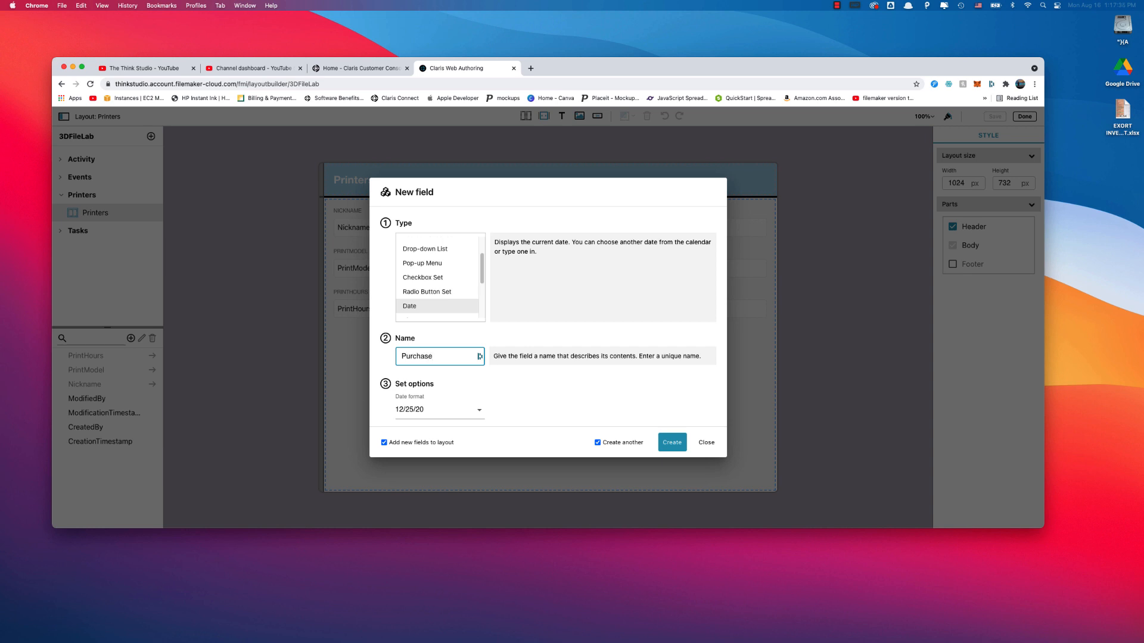
{"action": "type", "text": "Date"}
{"action": "left_click", "coordinate": [665, 444]}
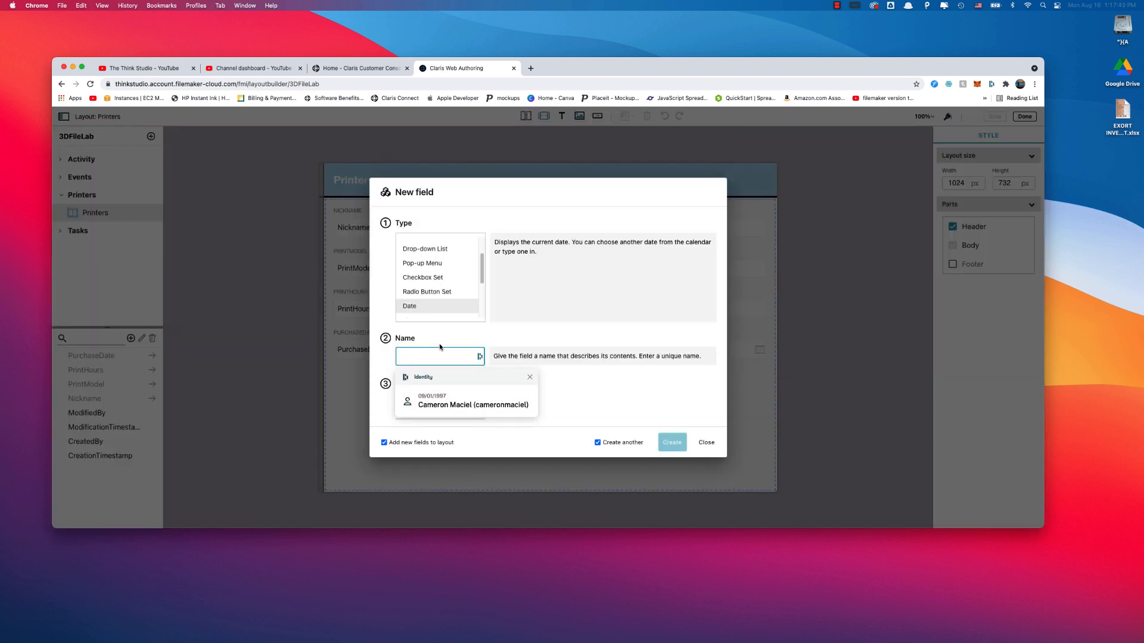
Enter PurchaseLocation as the next field's name.
{"action": "scroll", "coordinate": [433, 296], "scroll_direction": "up", "scroll_amount": 3}
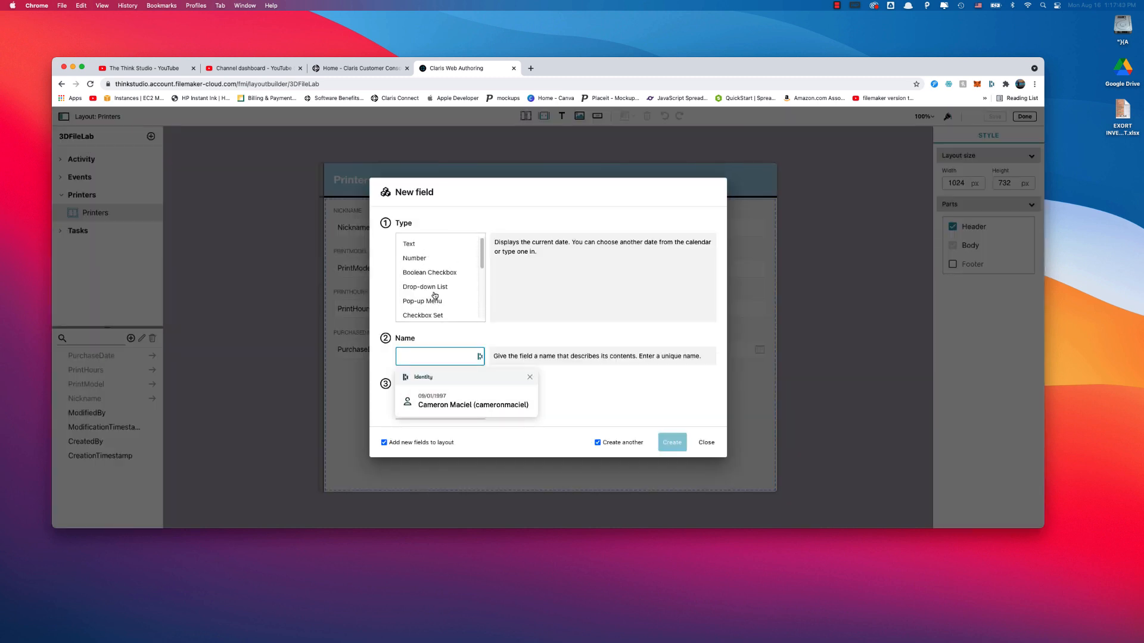
{"action": "left_click", "coordinate": [435, 357]}
{"action": "type", "text": "Purchase "}
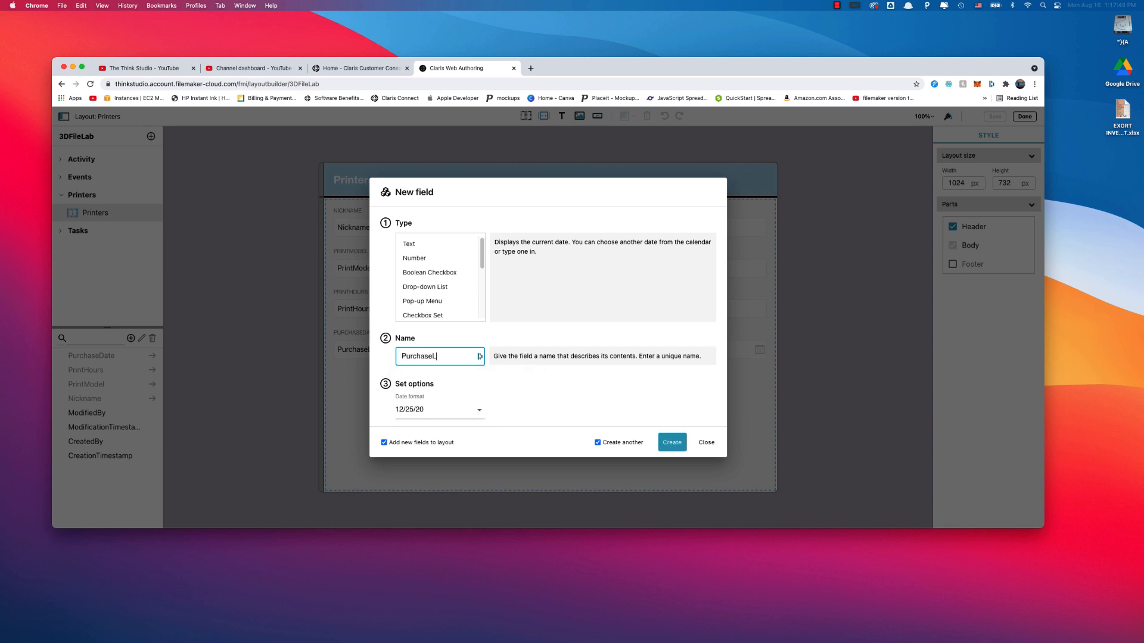
{"action": "type", "text": "ocation"}
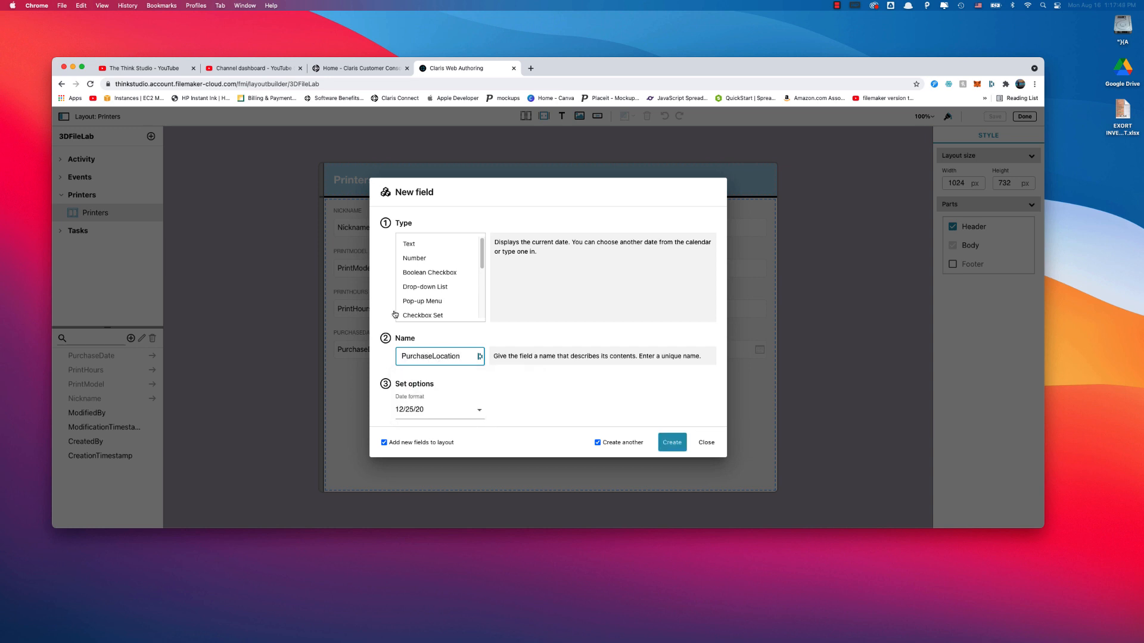
Create the PurchaseLocation and PurchasePrice text fields.
{"action": "left_click", "coordinate": [409, 245]}
{"action": "left_click", "coordinate": [672, 417]}
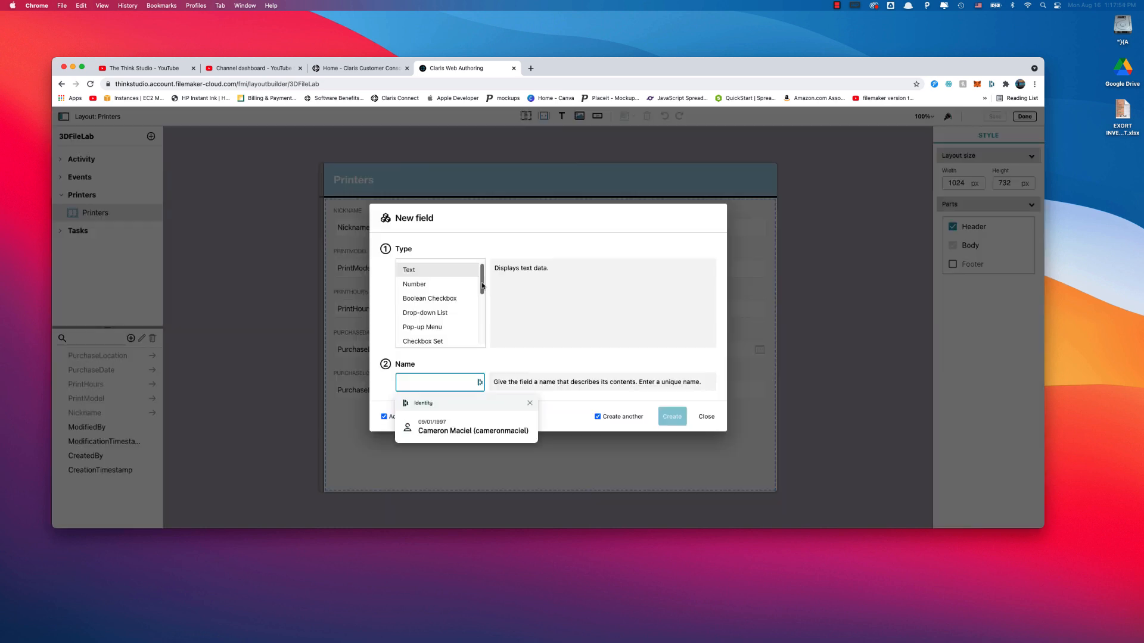
{"action": "scroll", "coordinate": [484, 292], "scroll_direction": "down", "scroll_amount": 3}
{"action": "left_click", "coordinate": [432, 388]}
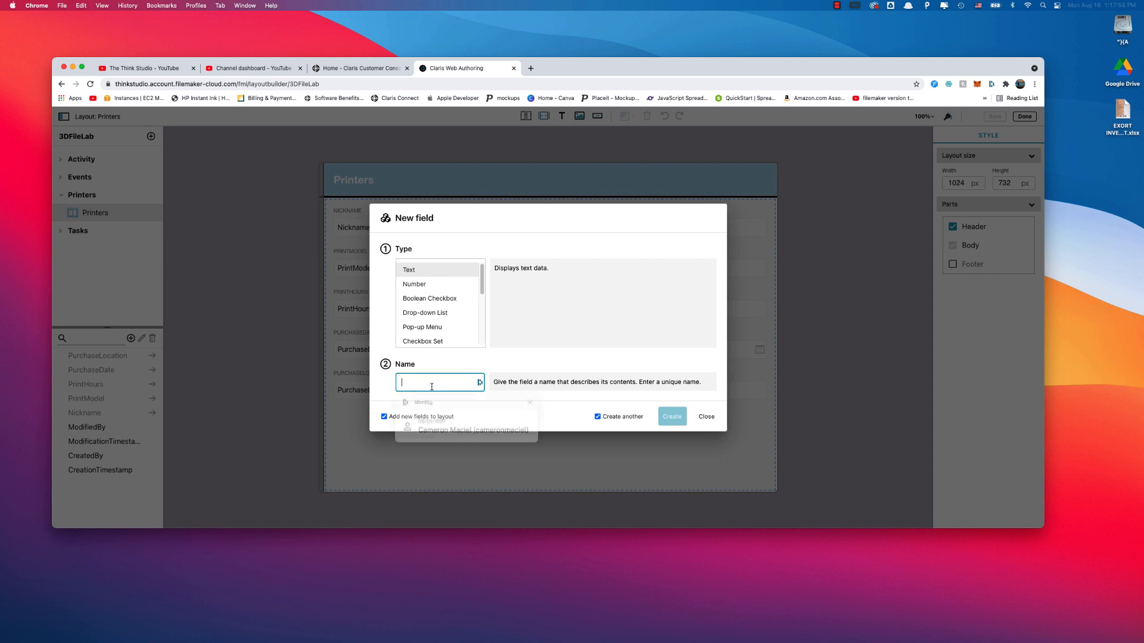
{"action": "type", "text": "Pru"}
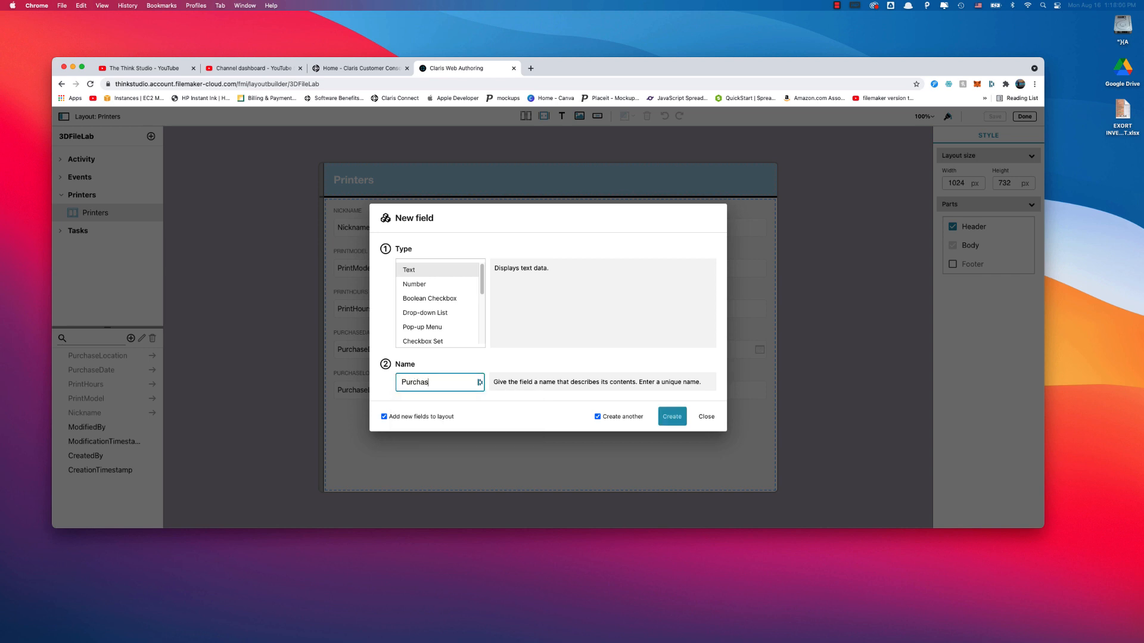
{"action": "key", "text": "super+a"}
{"action": "key", "text": "BackSpace"}
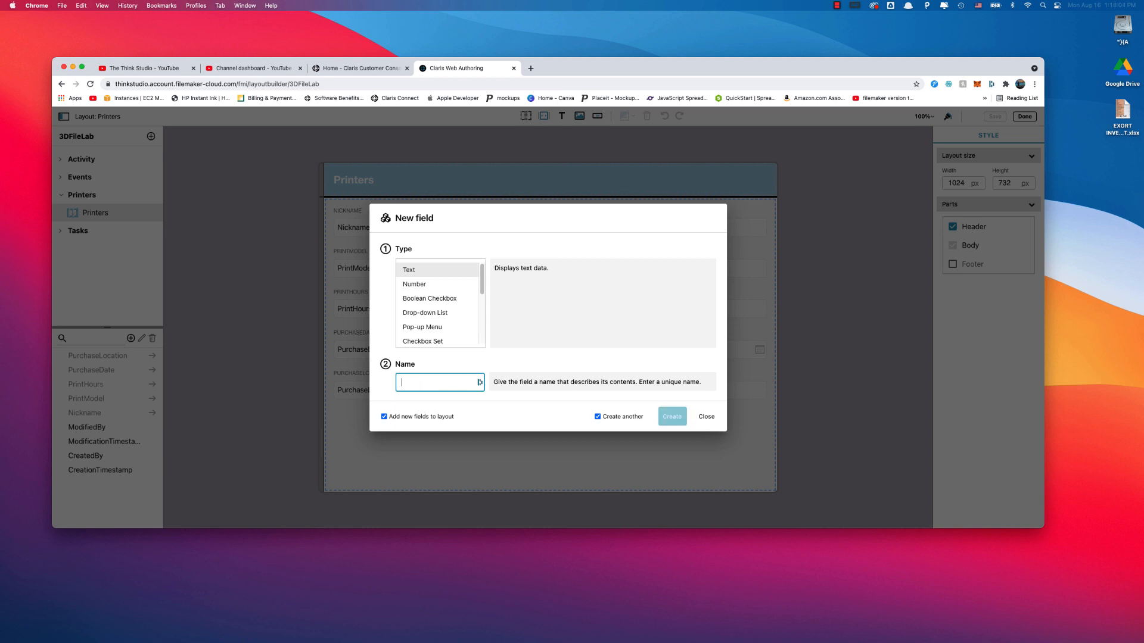
{"action": "type", "text": "Purchase"}
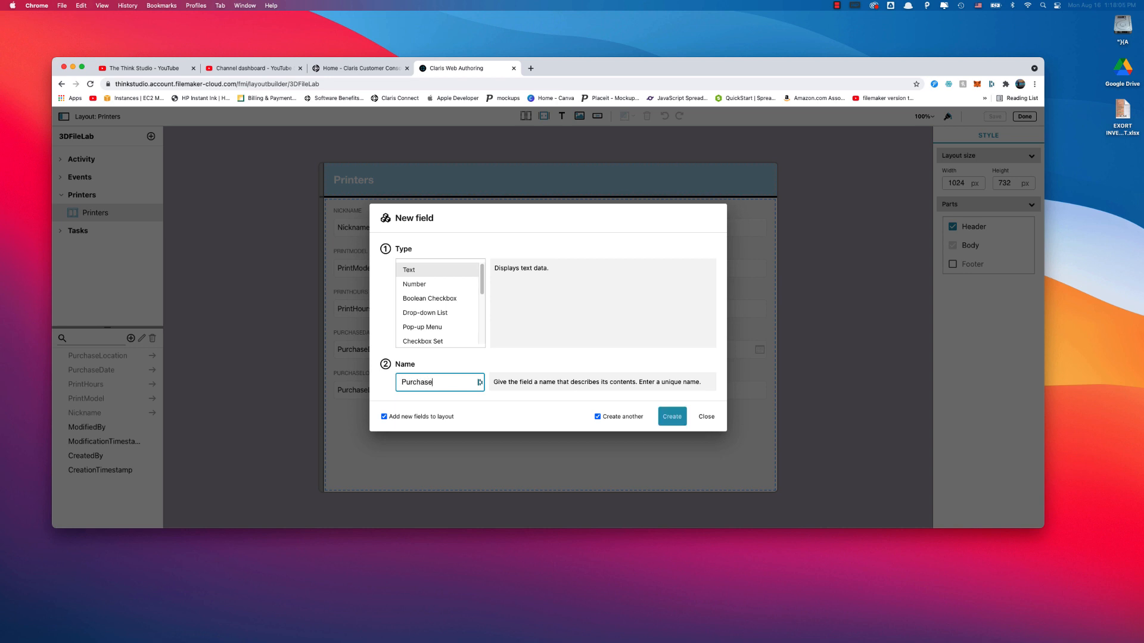
{"action": "type", "text": "Price"}
{"action": "left_click", "coordinate": [674, 420]}
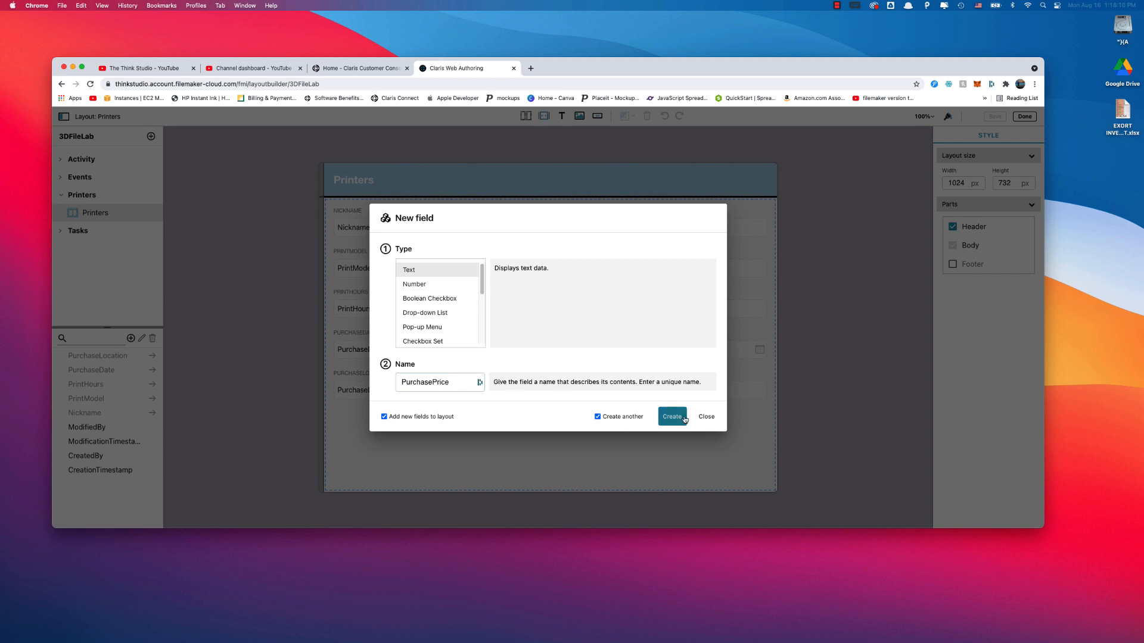
Create a Container field named PrinterInvoice.
{"action": "scroll", "coordinate": [465, 331], "scroll_direction": "down", "scroll_amount": 5}
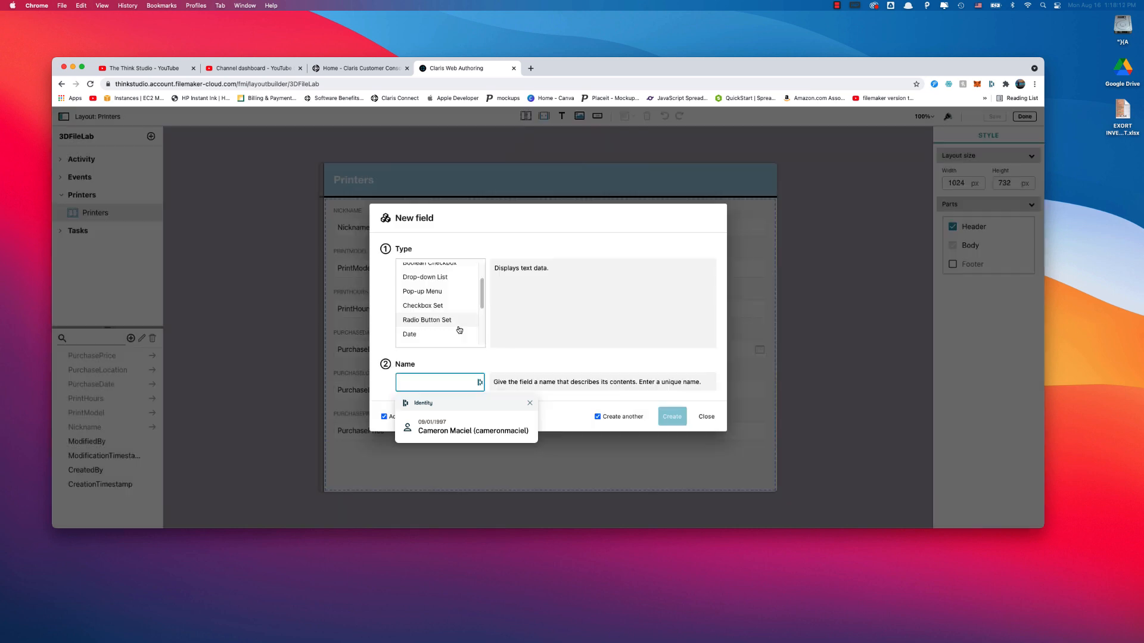
{"action": "left_click", "coordinate": [433, 336]}
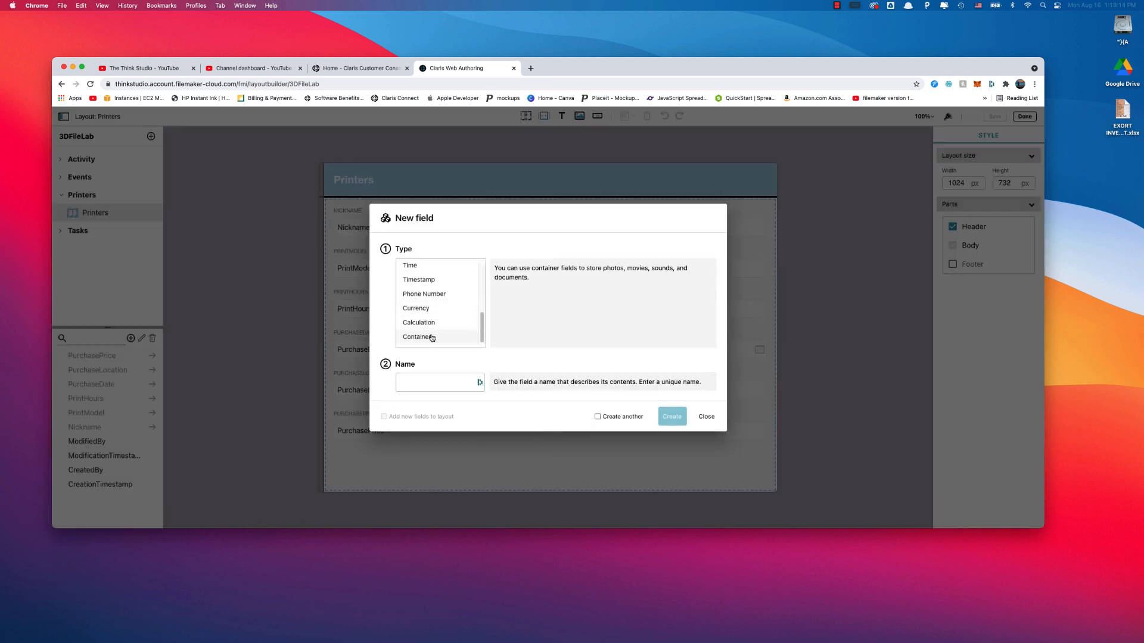
{"action": "left_click", "coordinate": [419, 382]}
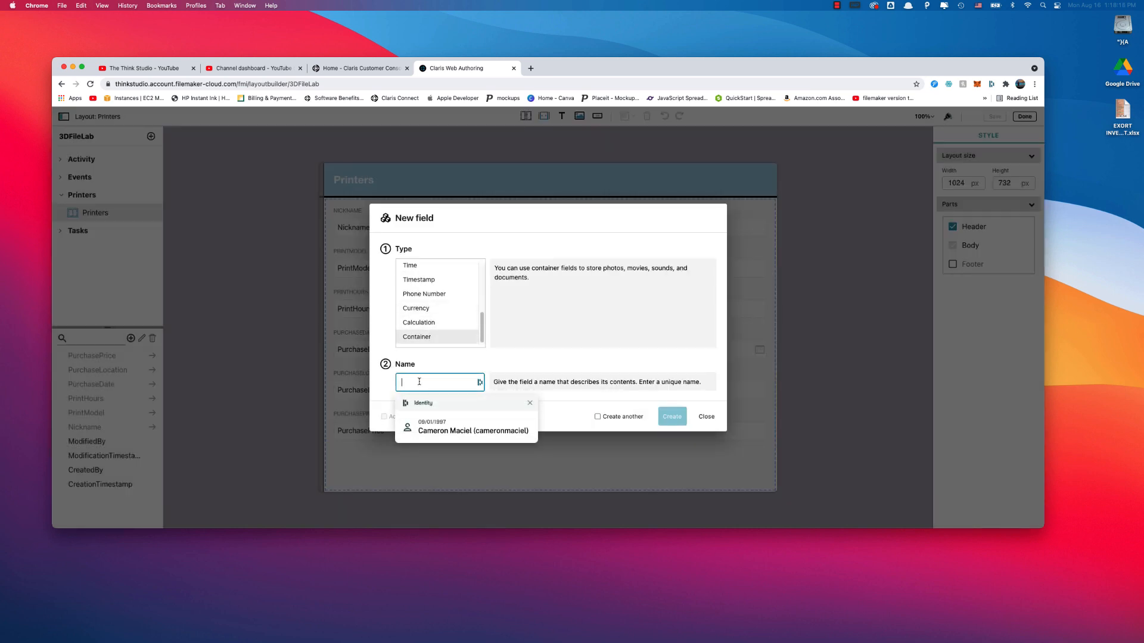
{"action": "type", "text": "Print"}
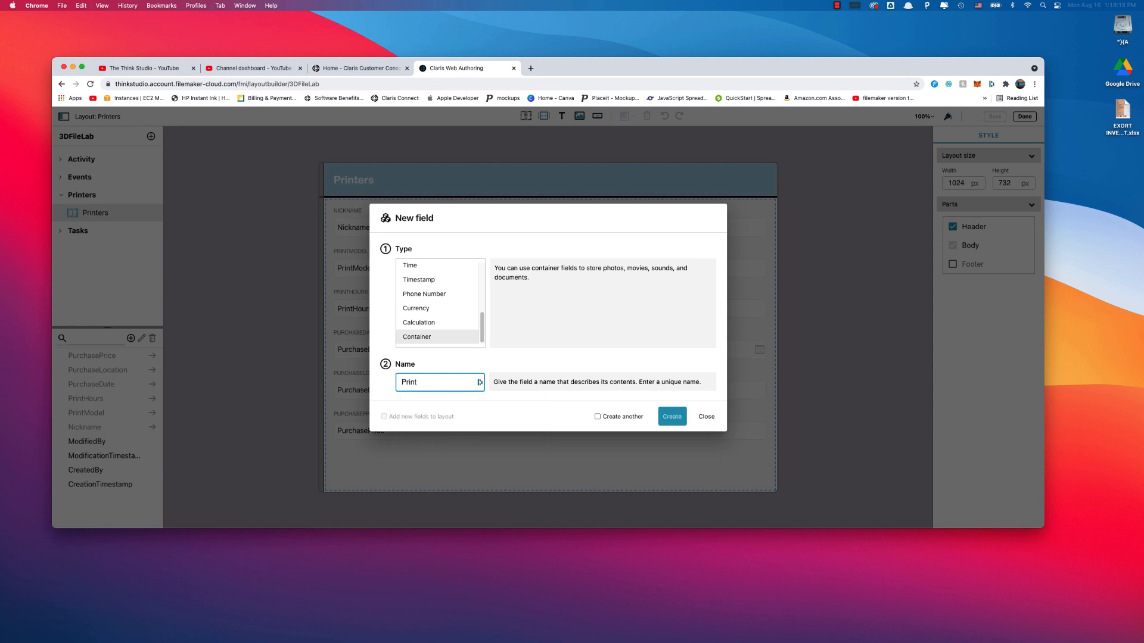
{"action": "type", "text": "erInvoice"}
{"action": "left_click", "coordinate": [668, 419]}
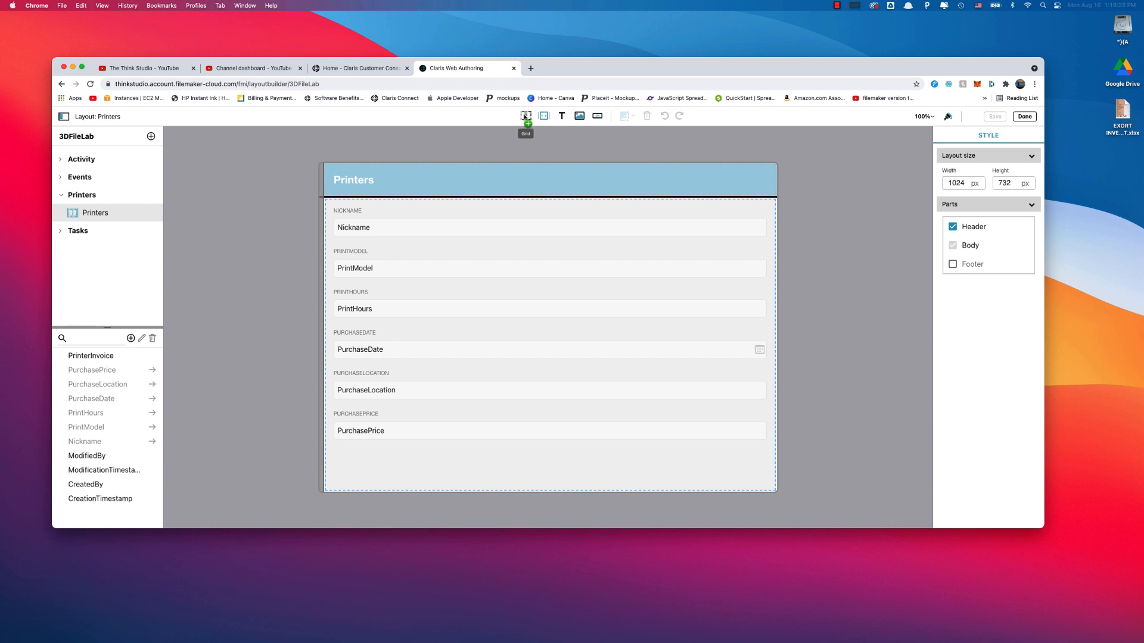
Place an empty grid at the body's top right and stretch it down to the body's bottom.
{"action": "left_click_drag", "start_coordinate": [525, 115], "coordinate": [559, 259]}
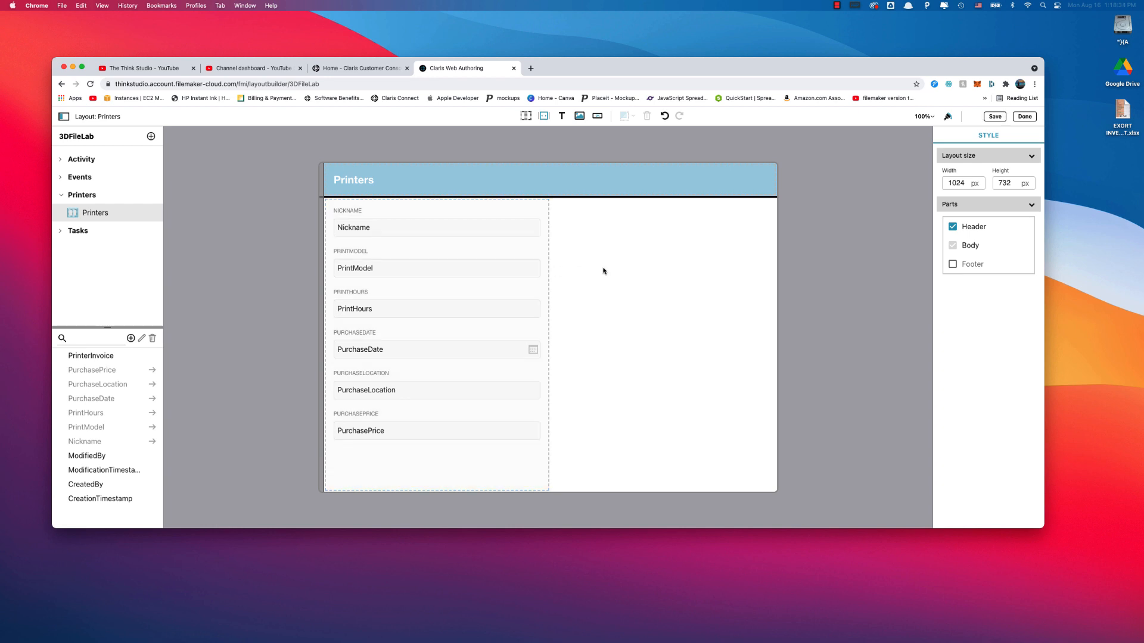
{"action": "left_click_drag", "start_coordinate": [526, 116], "coordinate": [587, 254]}
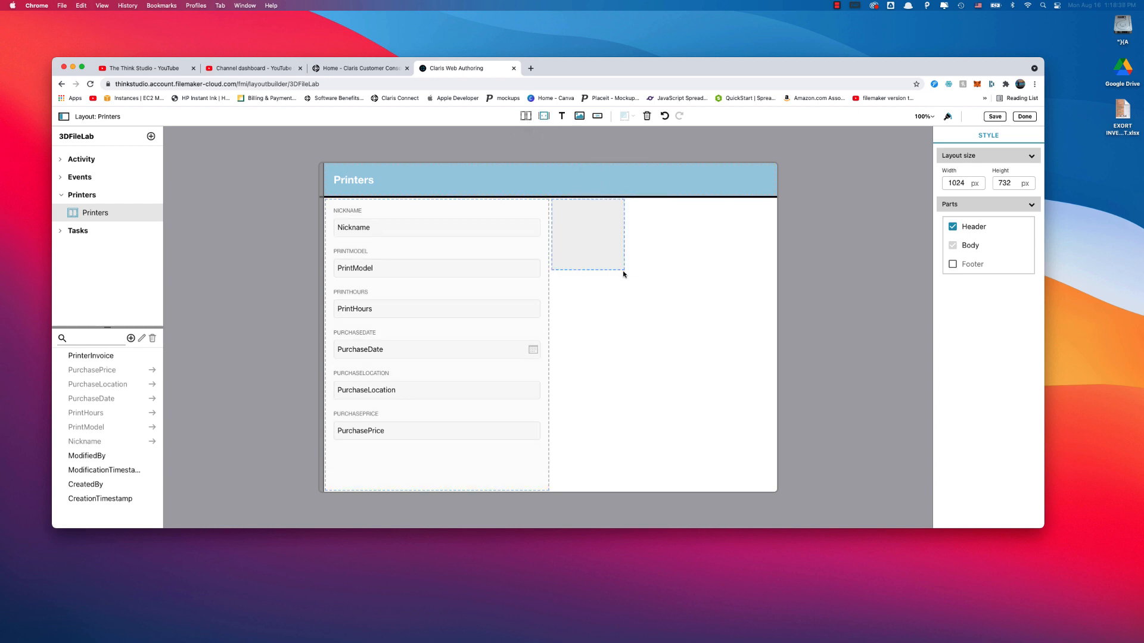
{"action": "left_click", "coordinate": [641, 297]}
{"action": "left_click", "coordinate": [598, 254]}
{"action": "left_click_drag", "start_coordinate": [621, 269], "coordinate": [798, 441]}
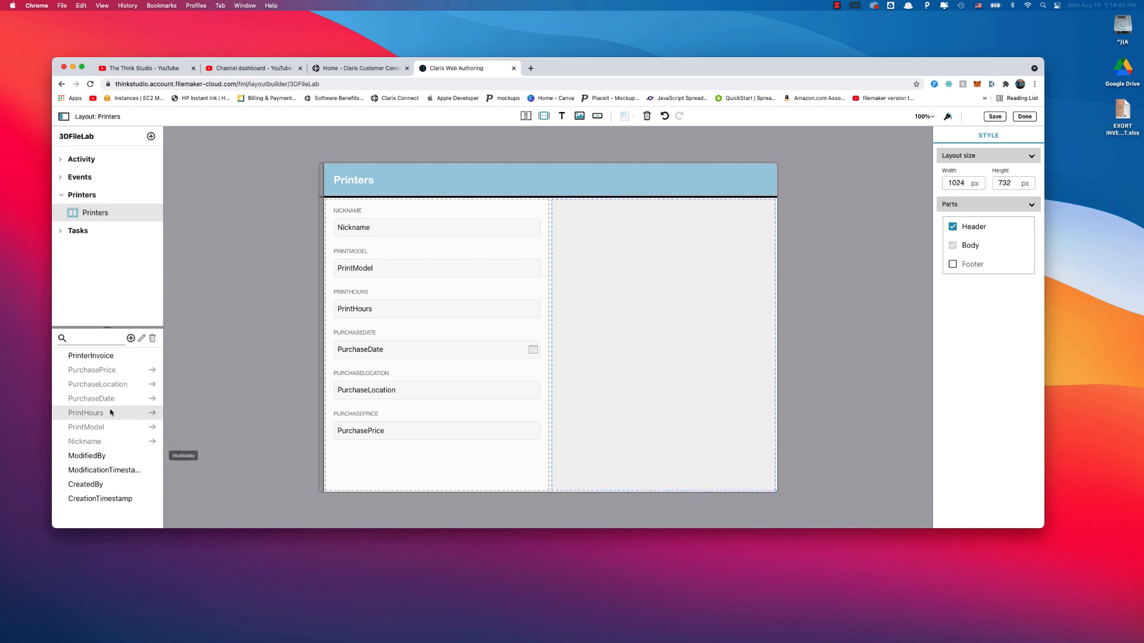
{"action": "left_click", "coordinate": [100, 359]}
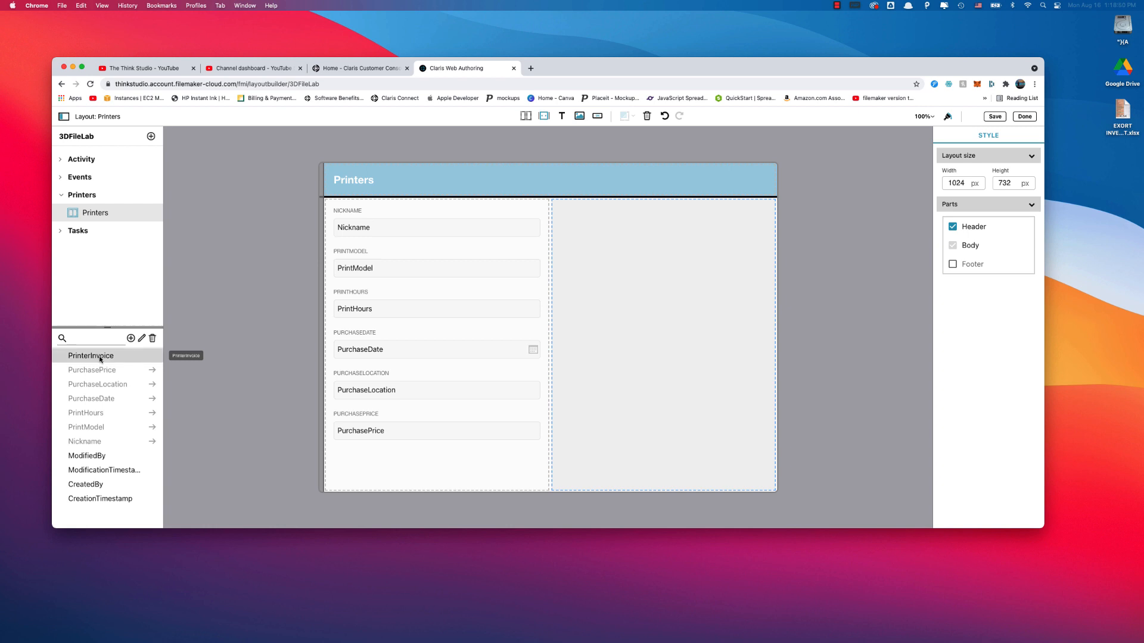
{"action": "double_click", "coordinate": [99, 356]}
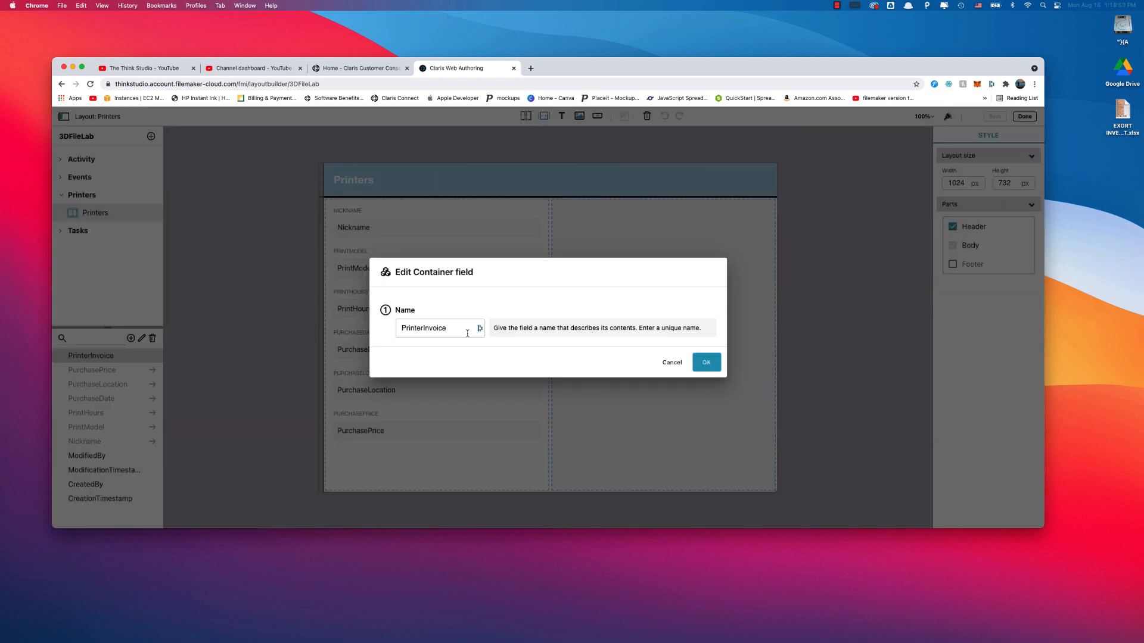
Confirm the container settings and drop PrinterInvoice into the right column.
{"action": "left_click", "coordinate": [706, 363]}
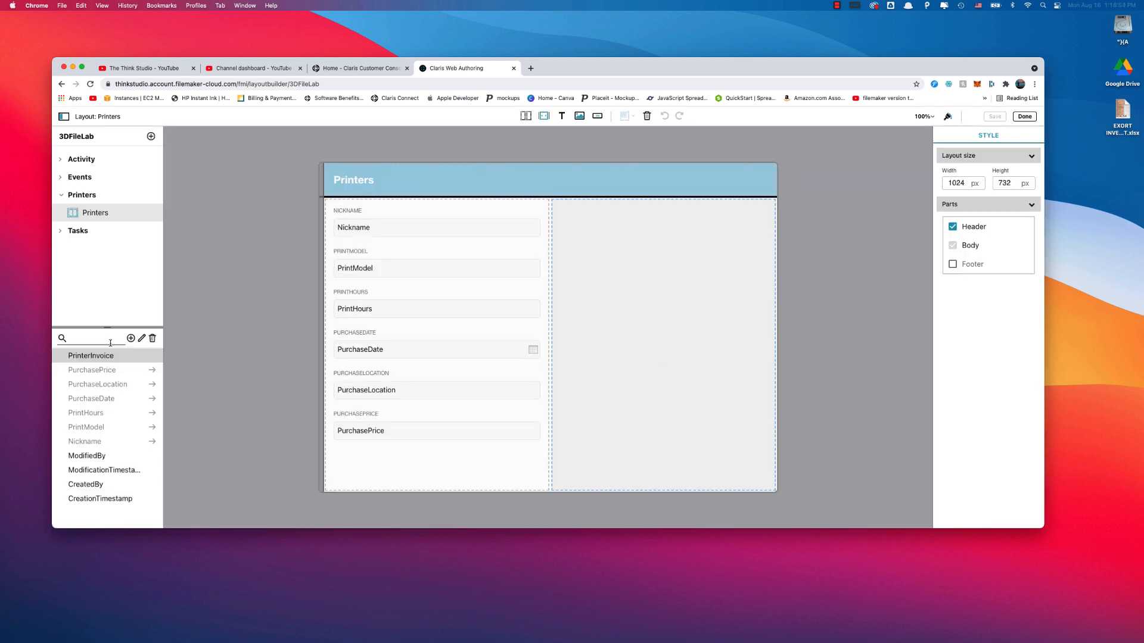
{"action": "left_click_drag", "start_coordinate": [75, 356], "coordinate": [765, 294]}
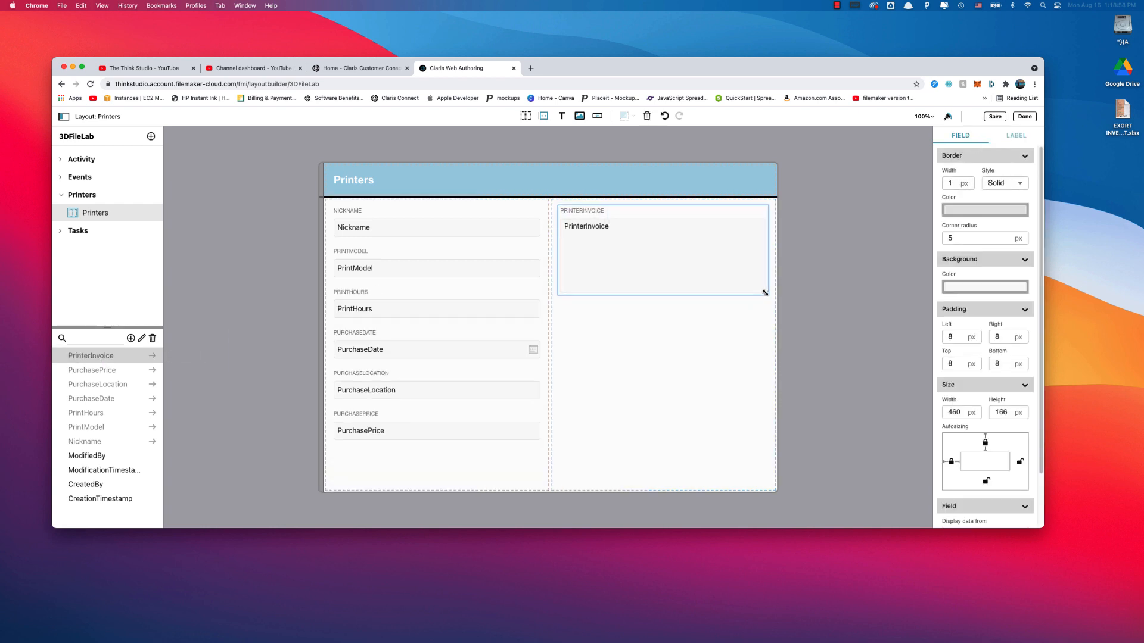
{"action": "right_click", "coordinate": [679, 262]}
{"action": "left_click", "coordinate": [645, 305]}
{"action": "scroll", "coordinate": [998, 273], "scroll_direction": "down", "scroll_amount": 2}
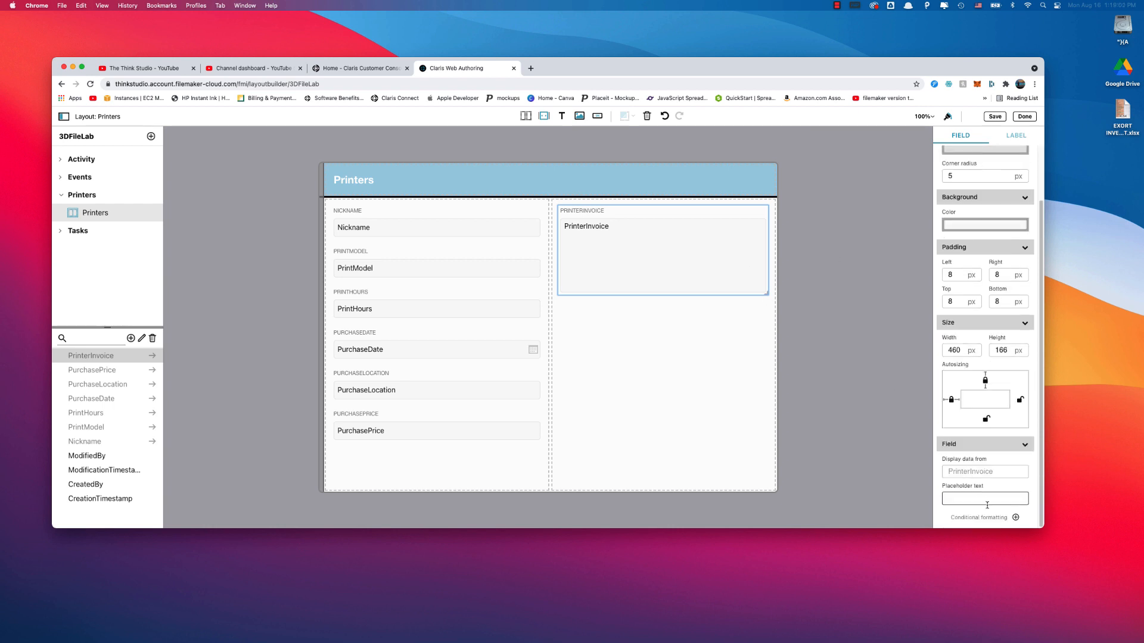
{"action": "left_click", "coordinate": [1024, 445]}
{"action": "left_click", "coordinate": [1024, 490]}
Remove the first PrinterInvoice placement from the layout.
{"action": "right_click", "coordinate": [102, 357]}
{"action": "left_click", "coordinate": [86, 358]}
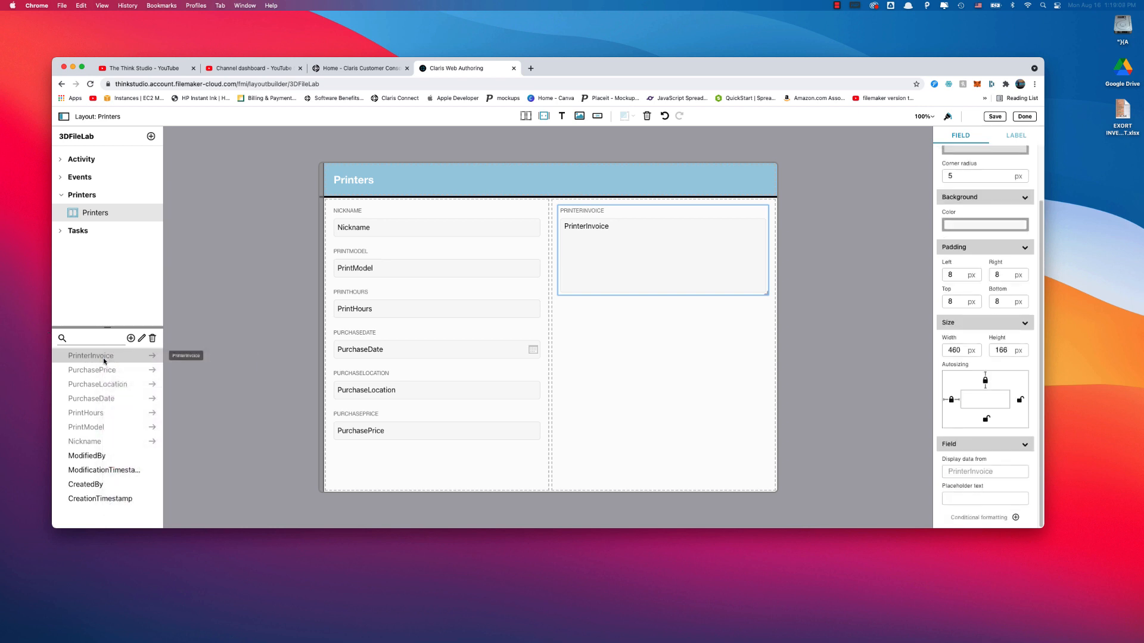
{"action": "double_click", "coordinate": [102, 357]}
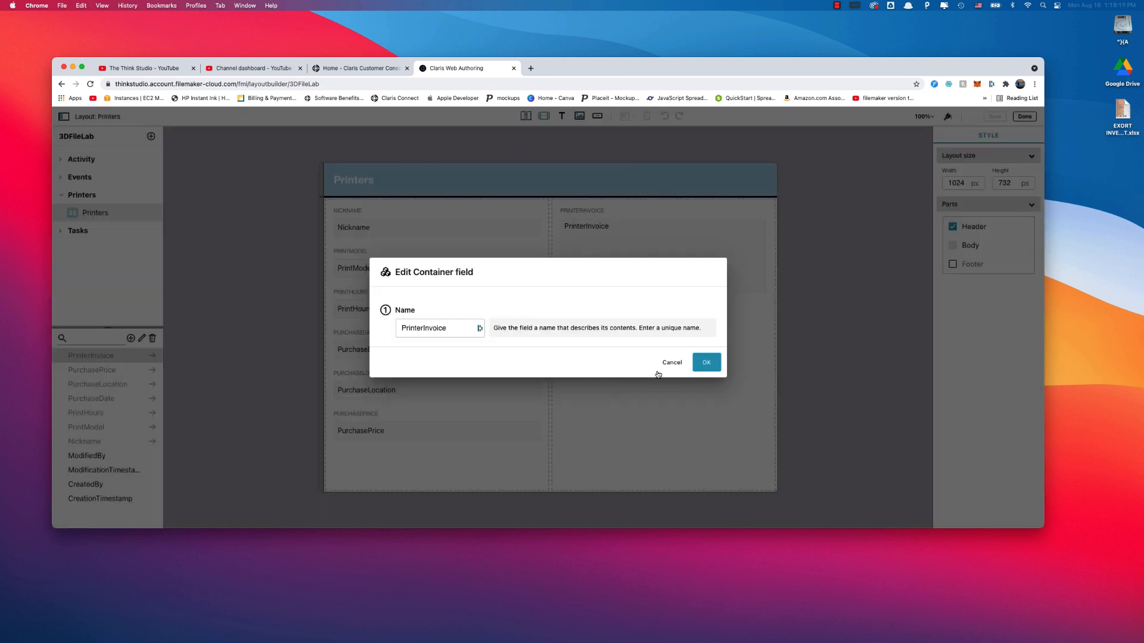
{"action": "left_click", "coordinate": [667, 363]}
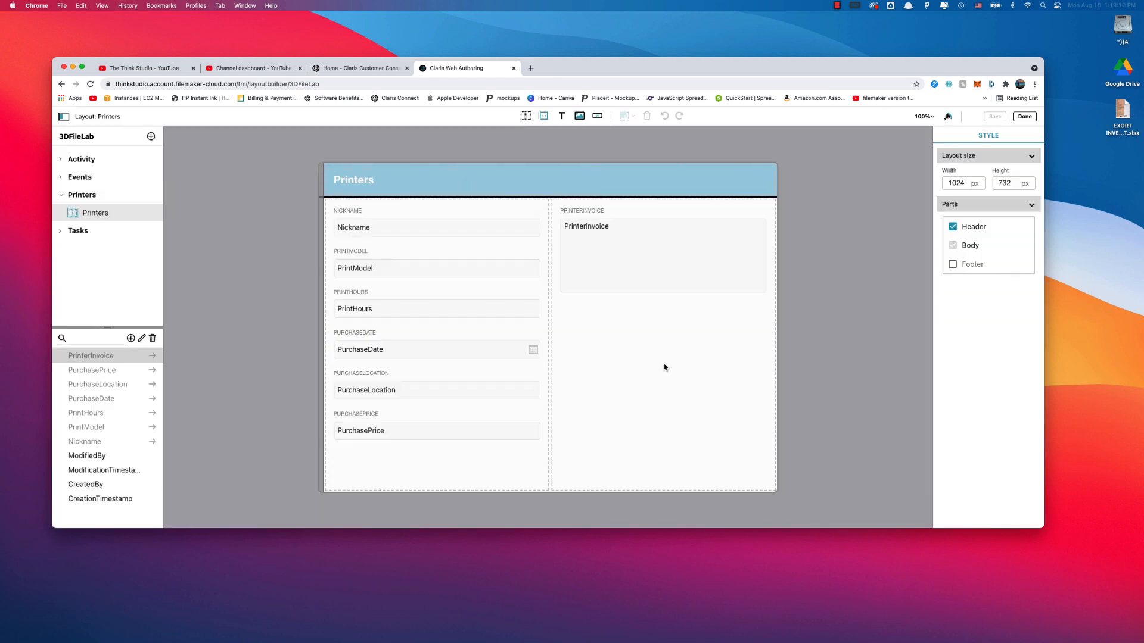
{"action": "left_click", "coordinate": [621, 249]}
{"action": "key", "text": "Delete"}
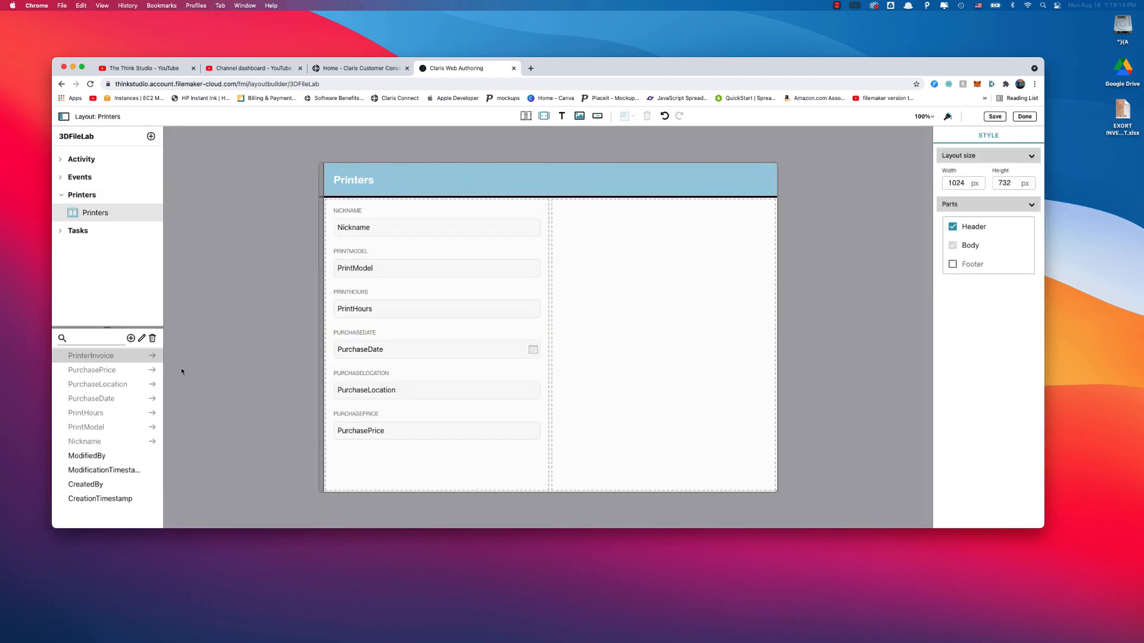
Re-add the PrinterInvoice container field into the right body column.
{"action": "left_click", "coordinate": [142, 339]}
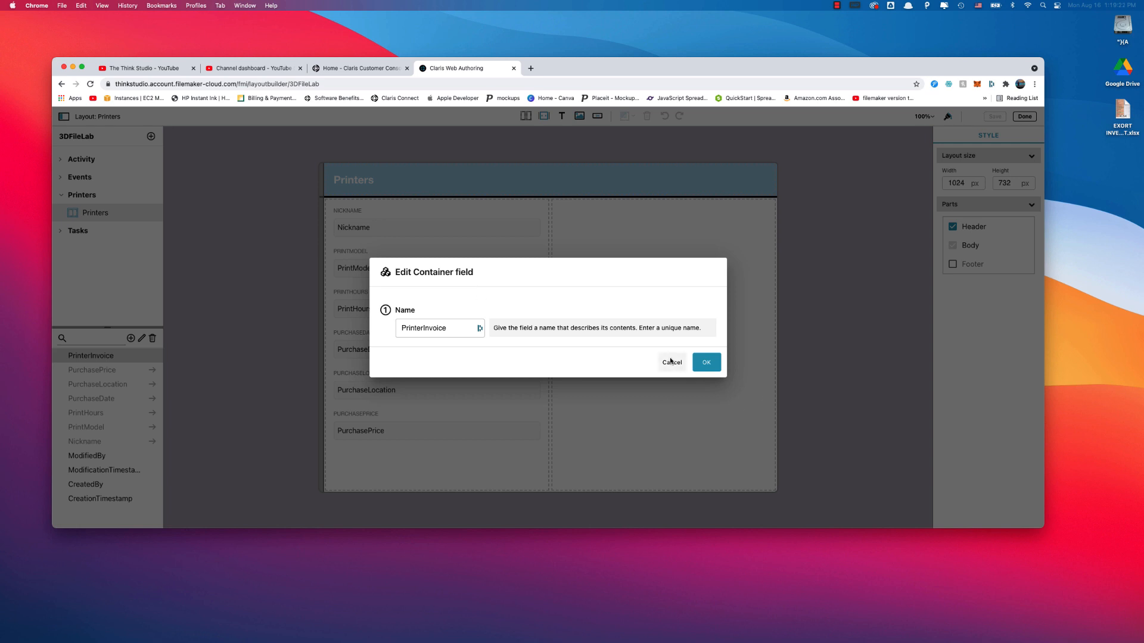
{"action": "left_click", "coordinate": [706, 363]}
{"action": "left_click_drag", "start_coordinate": [124, 353], "coordinate": [769, 312]}
{"action": "left_click", "coordinate": [607, 255]}
{"action": "left_click", "coordinate": [604, 252]}
{"action": "left_click", "coordinate": [665, 356]}
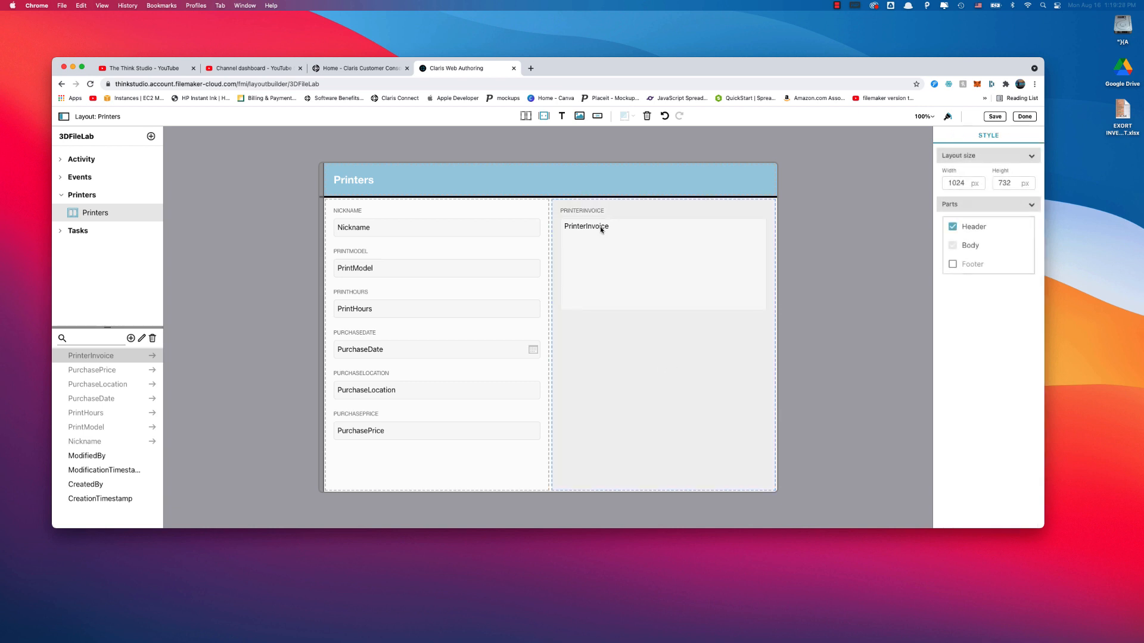
Space the labels as PRINTER INVOICE, PRINT MODEL, PRINT HOURS, PURCHASE DATE and PURCHASE LOCATION.
{"action": "left_click", "coordinate": [582, 209]}
{"action": "left_click", "coordinate": [586, 211]}
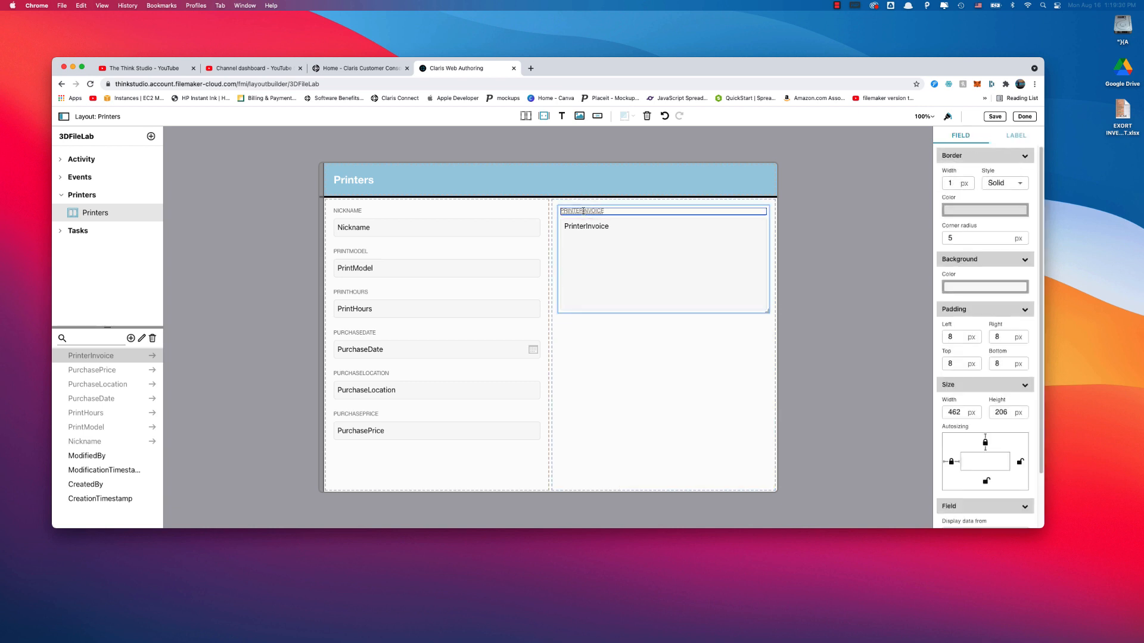
{"action": "left_click", "coordinate": [620, 316]}
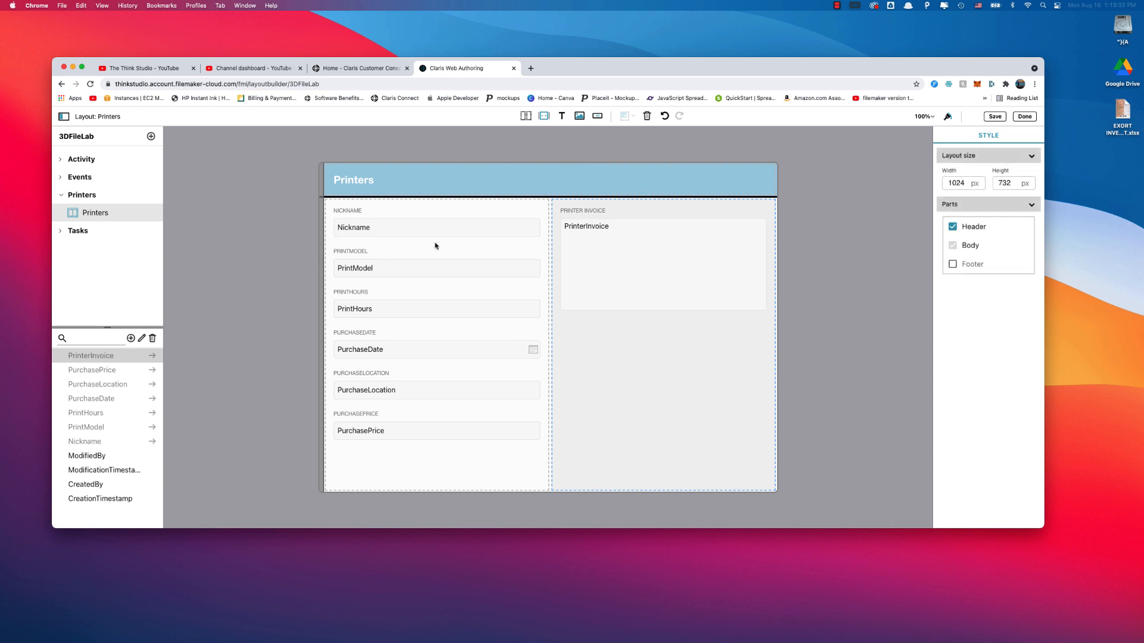
{"action": "left_click", "coordinate": [344, 213]}
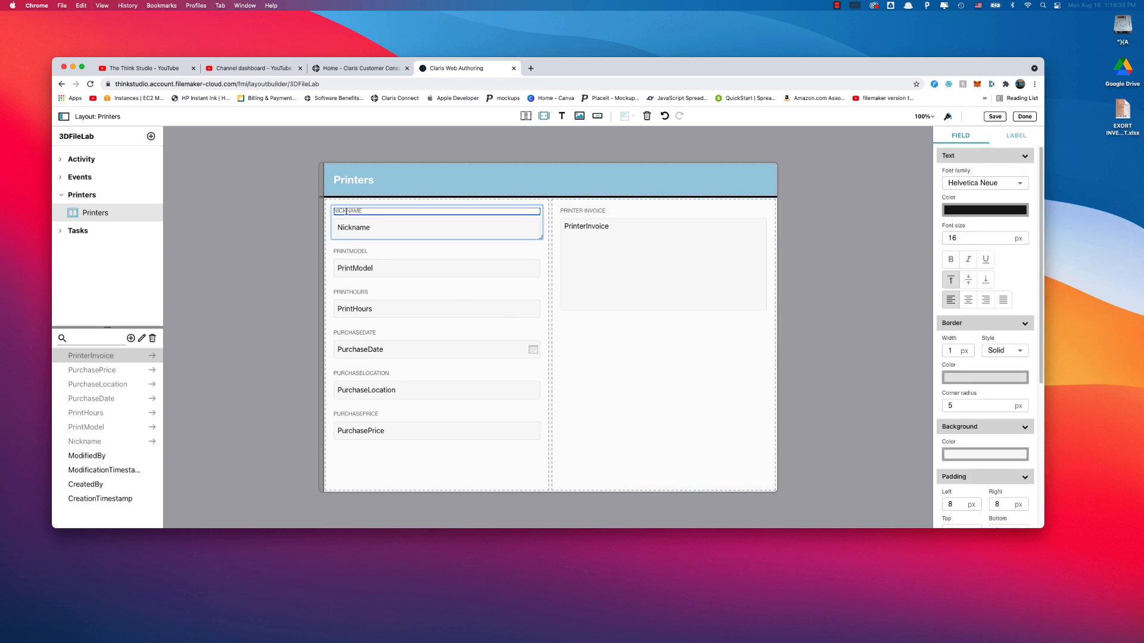
{"action": "left_click", "coordinate": [350, 251]}
{"action": "left_click", "coordinate": [349, 250]}
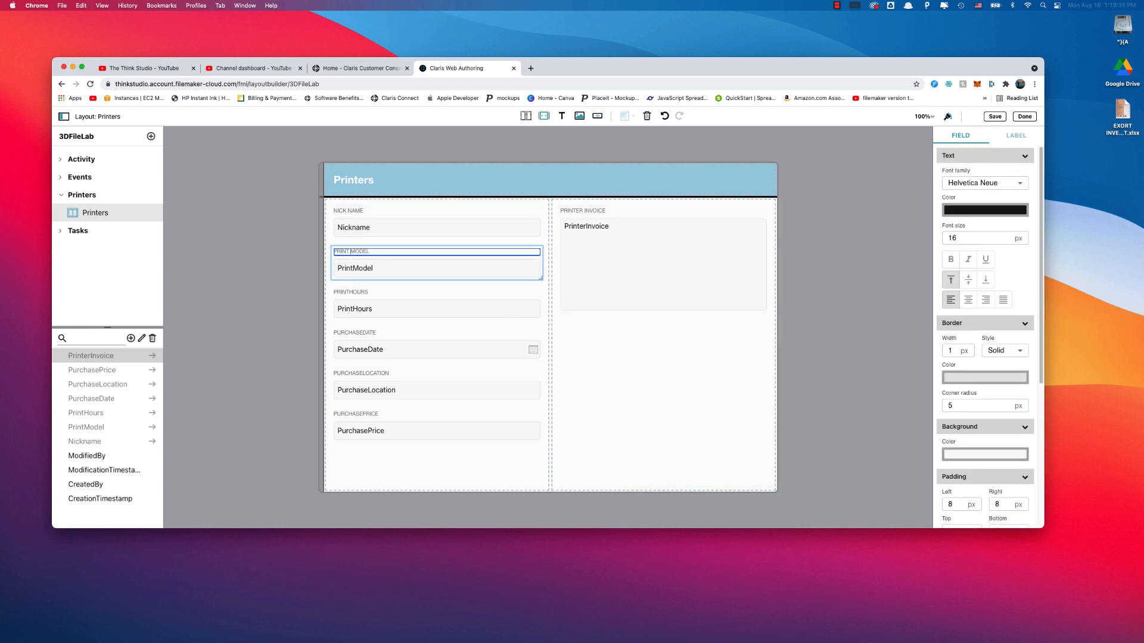
{"action": "left_click", "coordinate": [349, 293]}
{"action": "left_click", "coordinate": [349, 292]}
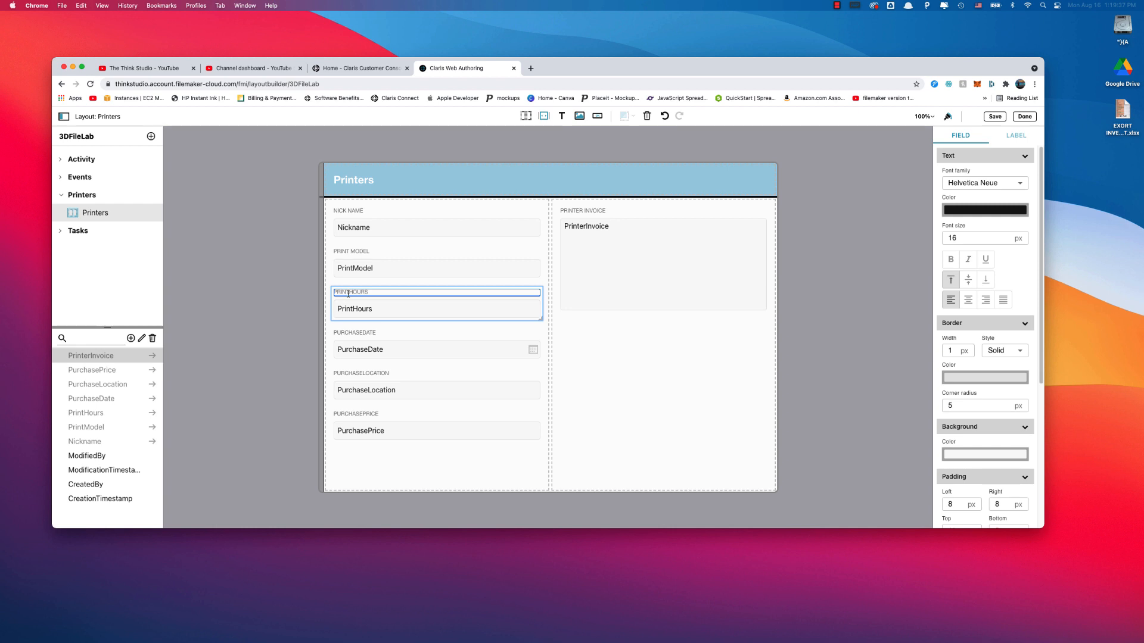
{"action": "left_click", "coordinate": [355, 334]}
{"action": "left_click", "coordinate": [355, 334]}
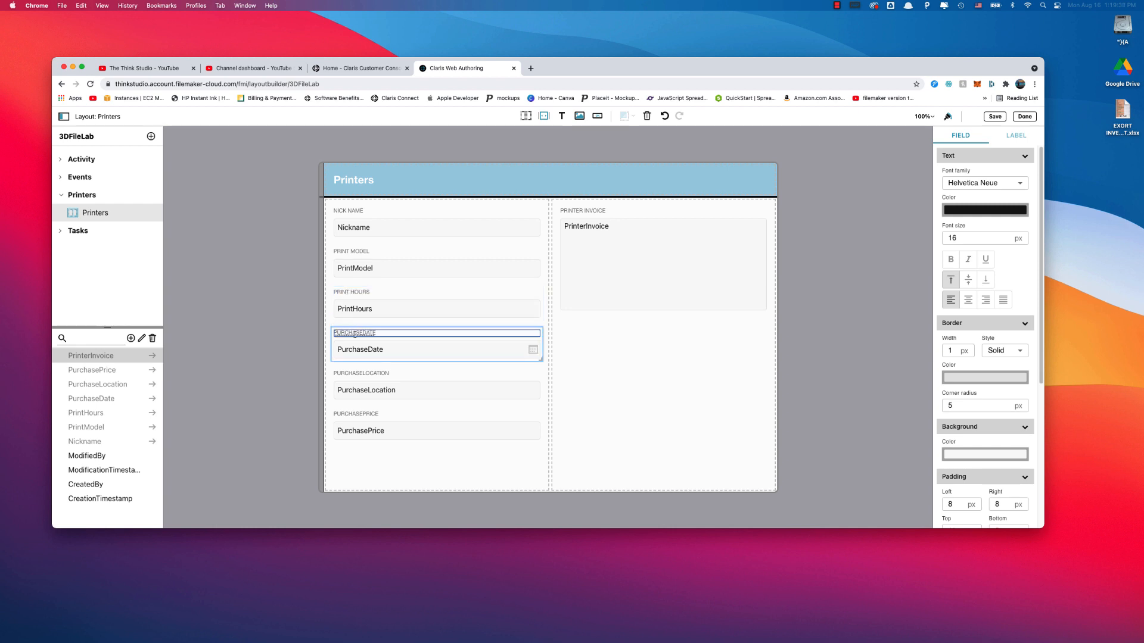
{"action": "left_click", "coordinate": [361, 374]}
{"action": "left_click", "coordinate": [362, 374]}
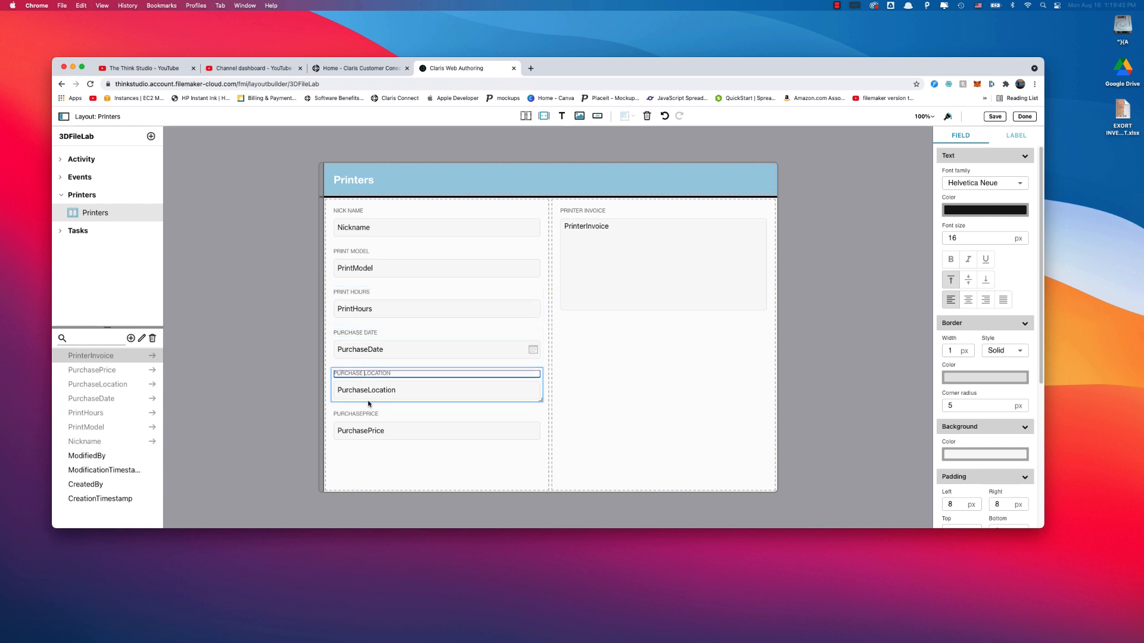
Space the PURCHASE PRICE label and shorten PrinterInvoice to 156 px high.
{"action": "left_click", "coordinate": [362, 414]}
{"action": "left_click", "coordinate": [361, 414]}
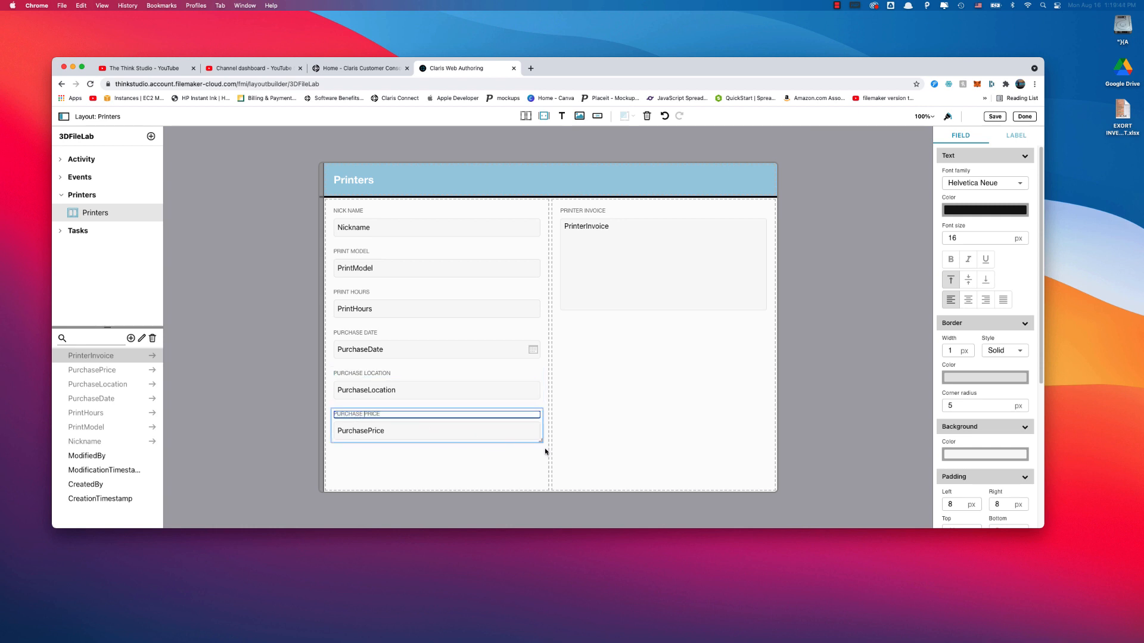
{"action": "left_click", "coordinate": [693, 422]}
{"action": "left_click", "coordinate": [659, 288]}
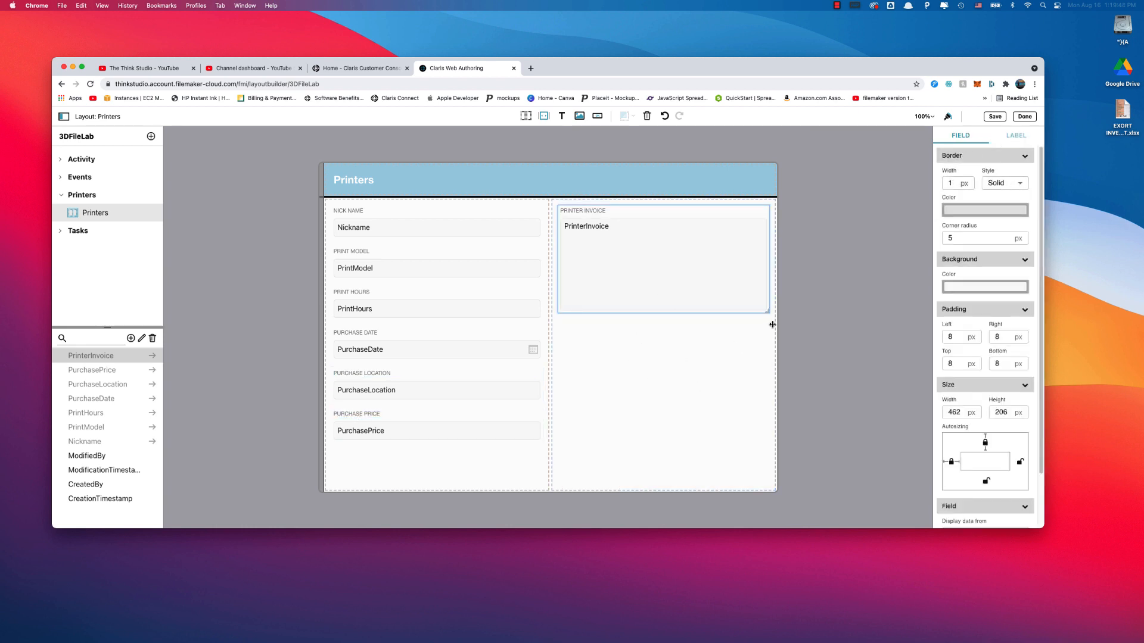
{"action": "left_click_drag", "start_coordinate": [768, 312], "coordinate": [768, 294]}
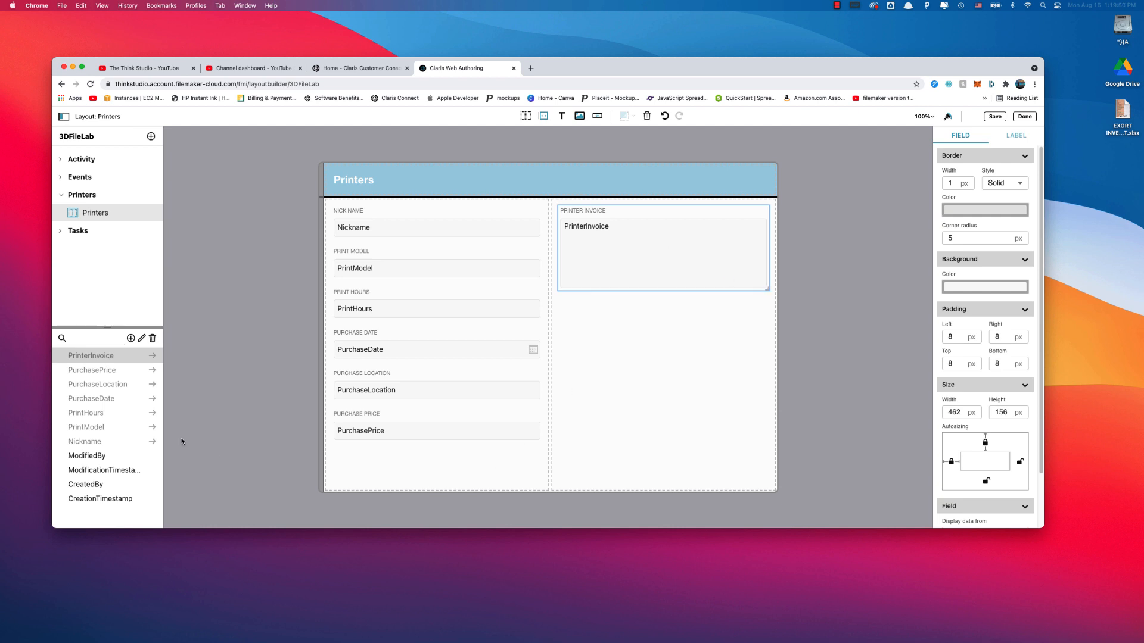
Create a WarrantyDate Date field added to the layout, keeping the dialog open for another.
{"action": "left_click", "coordinate": [131, 339]}
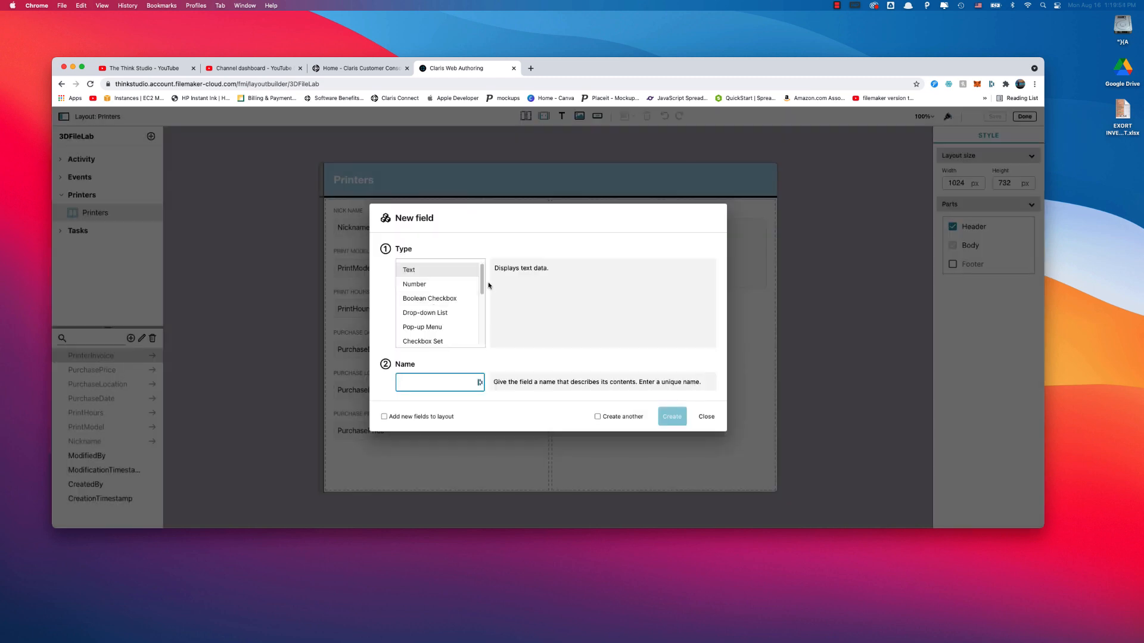
{"action": "scroll", "coordinate": [411, 318], "scroll_direction": "down", "scroll_amount": 2}
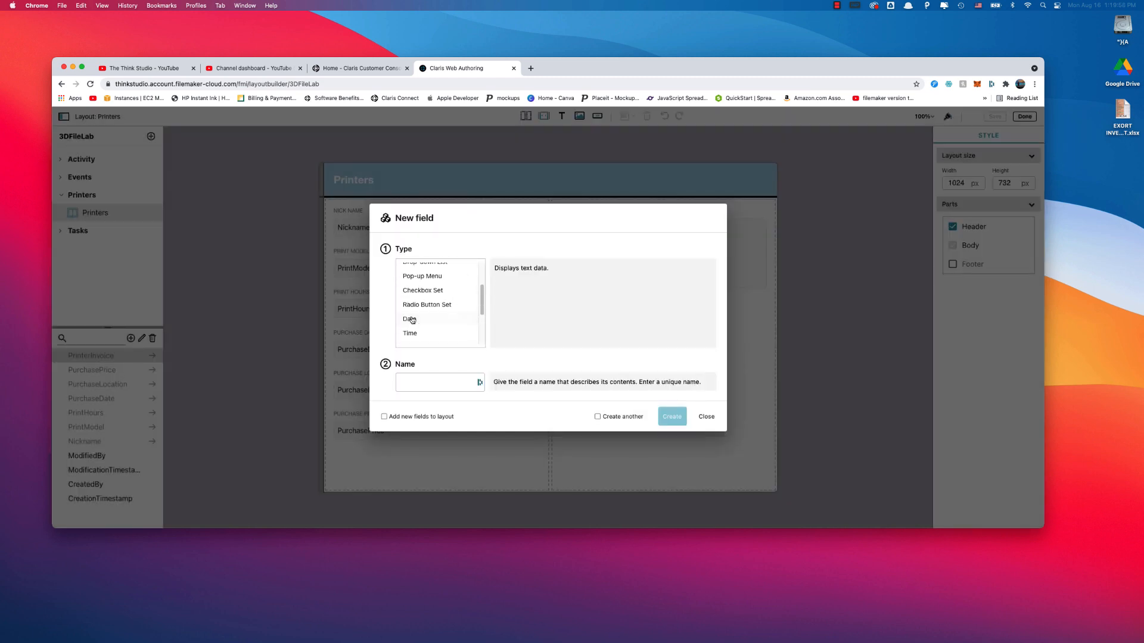
{"action": "left_click", "coordinate": [411, 318]}
{"action": "left_click", "coordinate": [421, 361]}
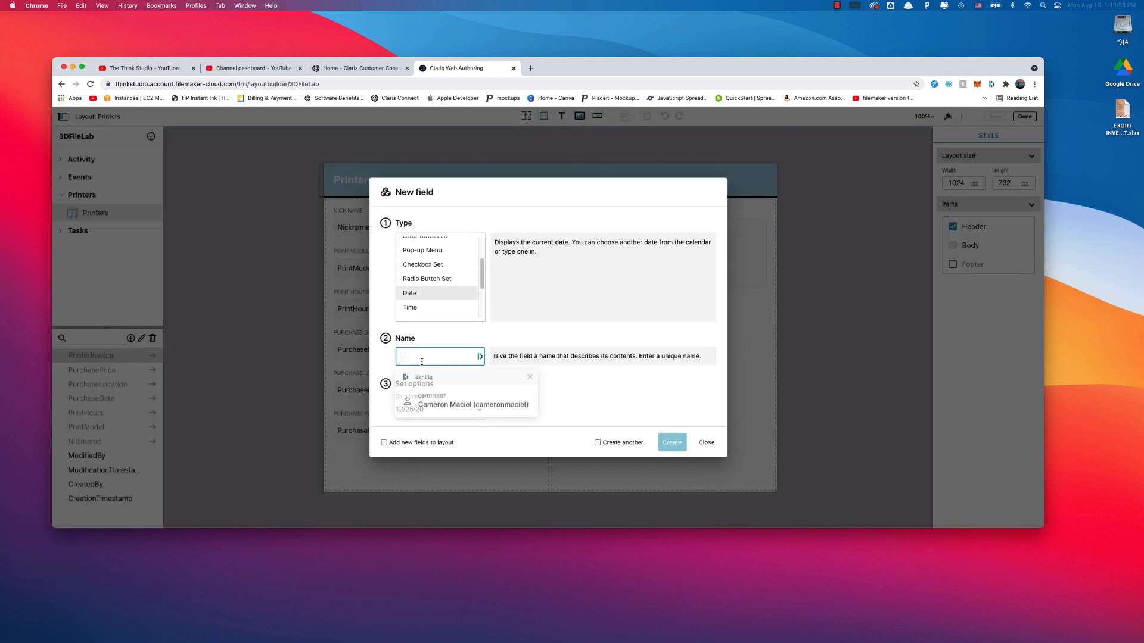
{"action": "type", "text": "Waren"}
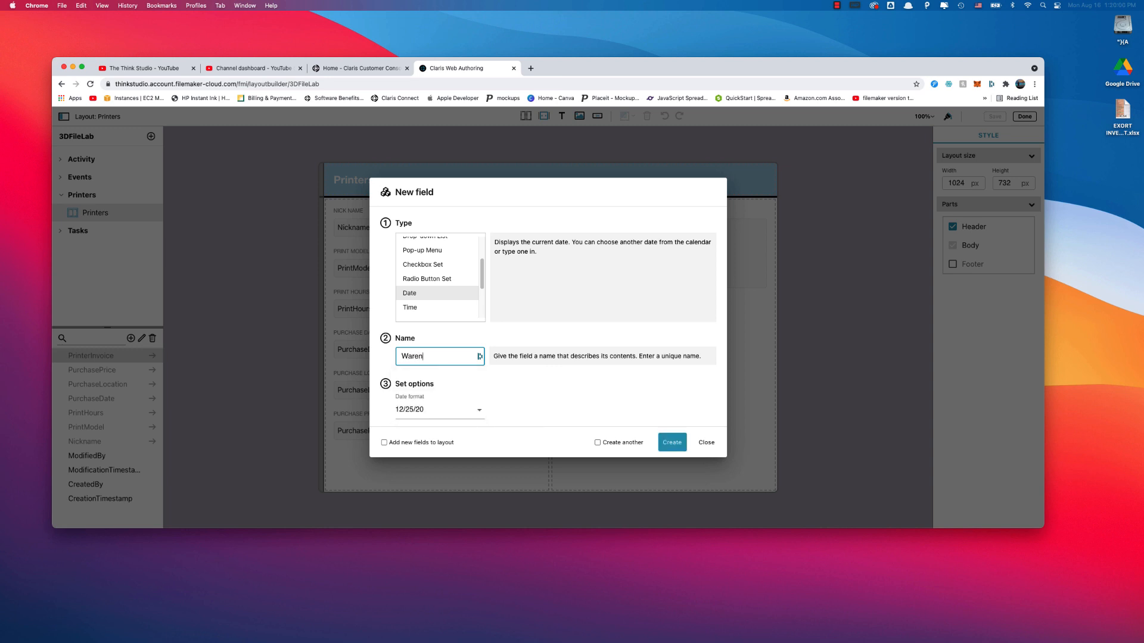
{"action": "type", "text": "rent"}
{"action": "key", "text": "BackSpace"}
{"action": "type", "text": "WarrantyDat"}
{"action": "left_click", "coordinate": [417, 443]}
{"action": "left_click", "coordinate": [608, 444]}
{"action": "left_click", "coordinate": [672, 442]}
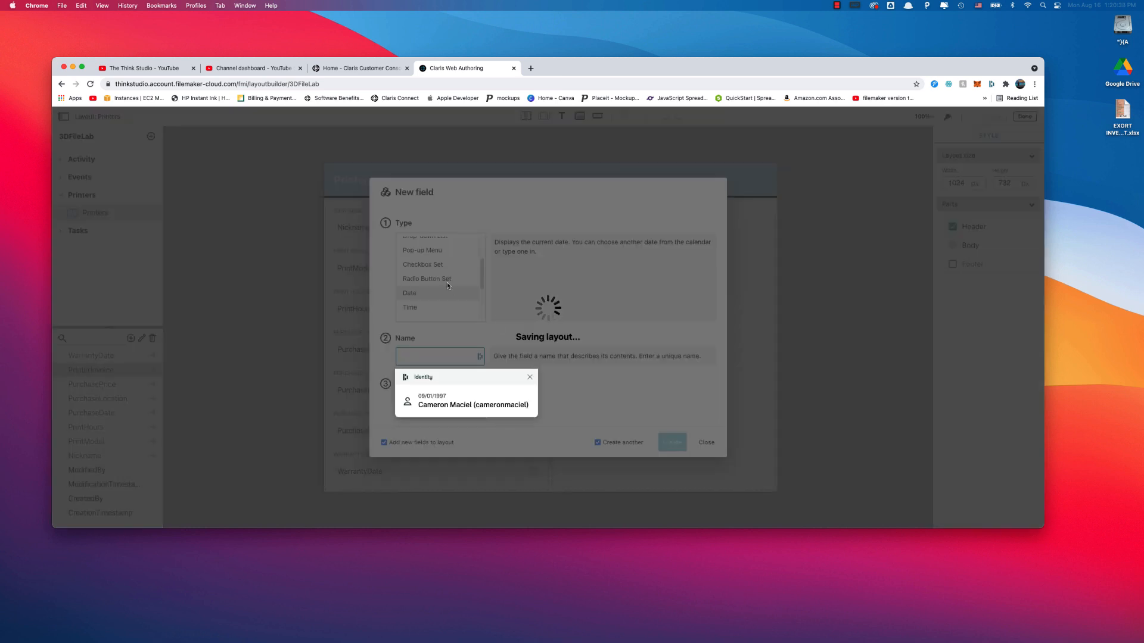
Create a Contact Container field as the last new field.
{"action": "scroll", "coordinate": [446, 285], "scroll_direction": "up", "scroll_amount": 3}
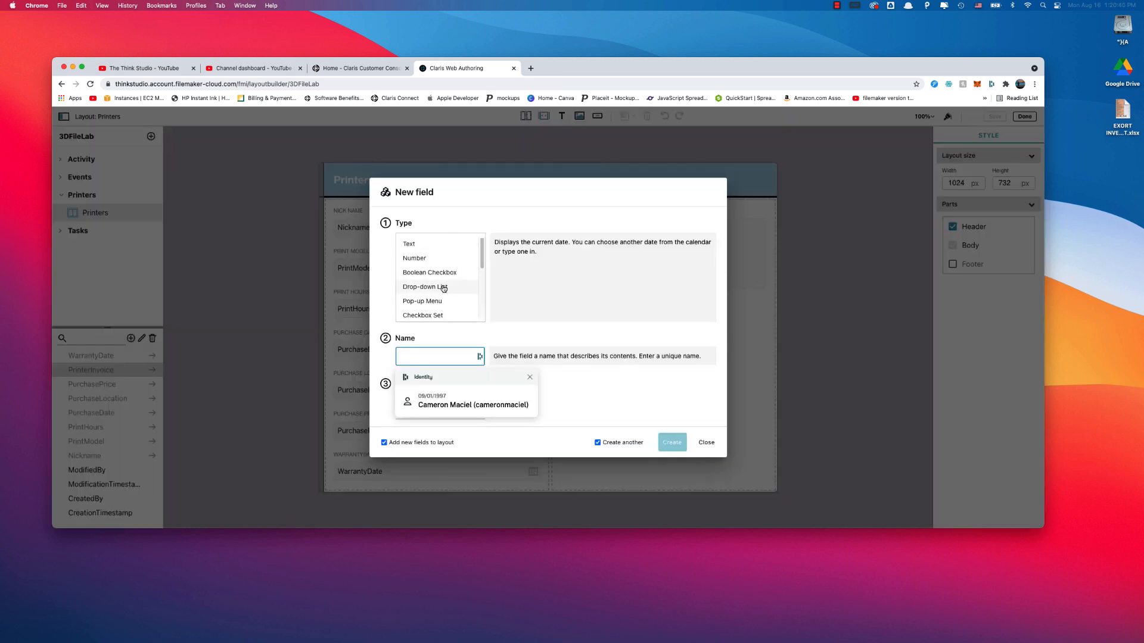
{"action": "scroll", "coordinate": [444, 287], "scroll_direction": "down", "scroll_amount": 5}
{"action": "left_click", "coordinate": [429, 309]}
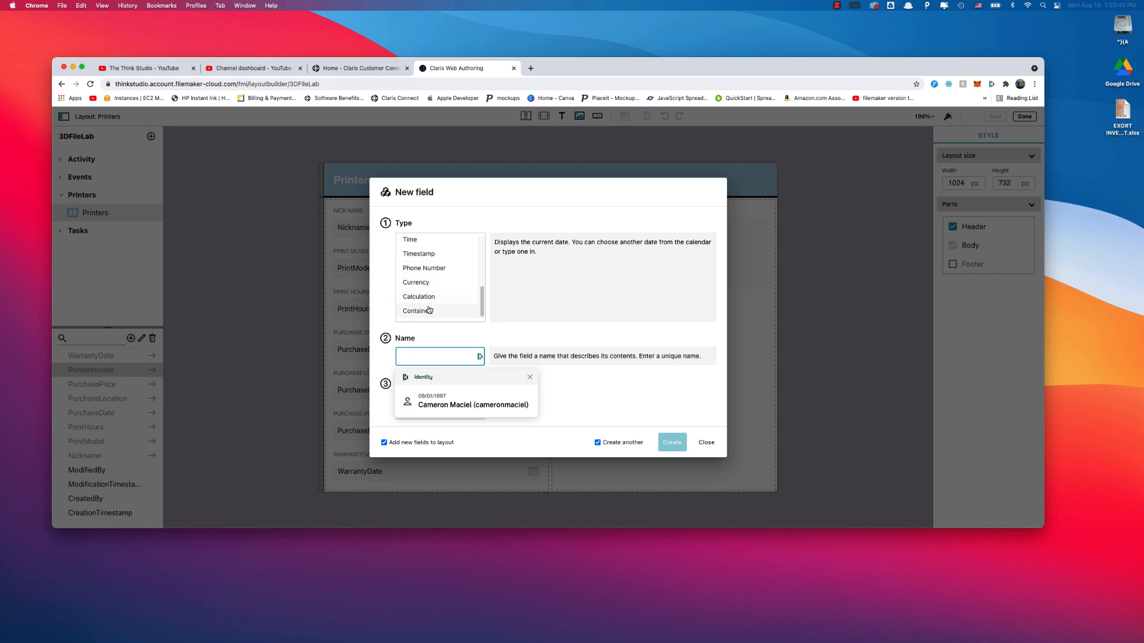
{"action": "left_click", "coordinate": [422, 385]}
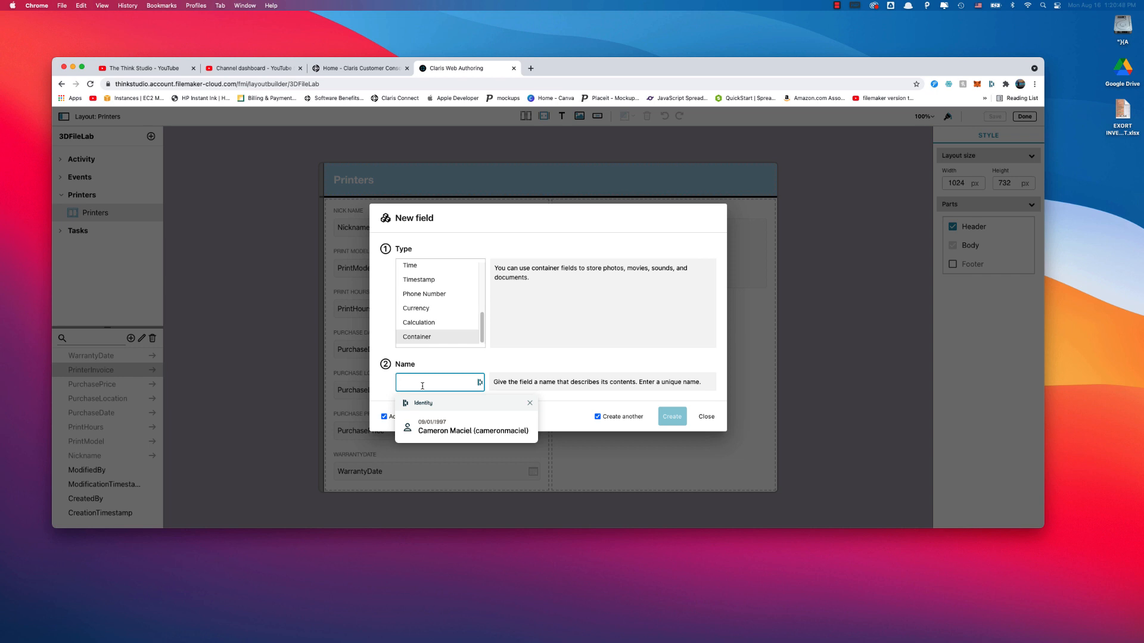
{"action": "type", "text": "Contact"}
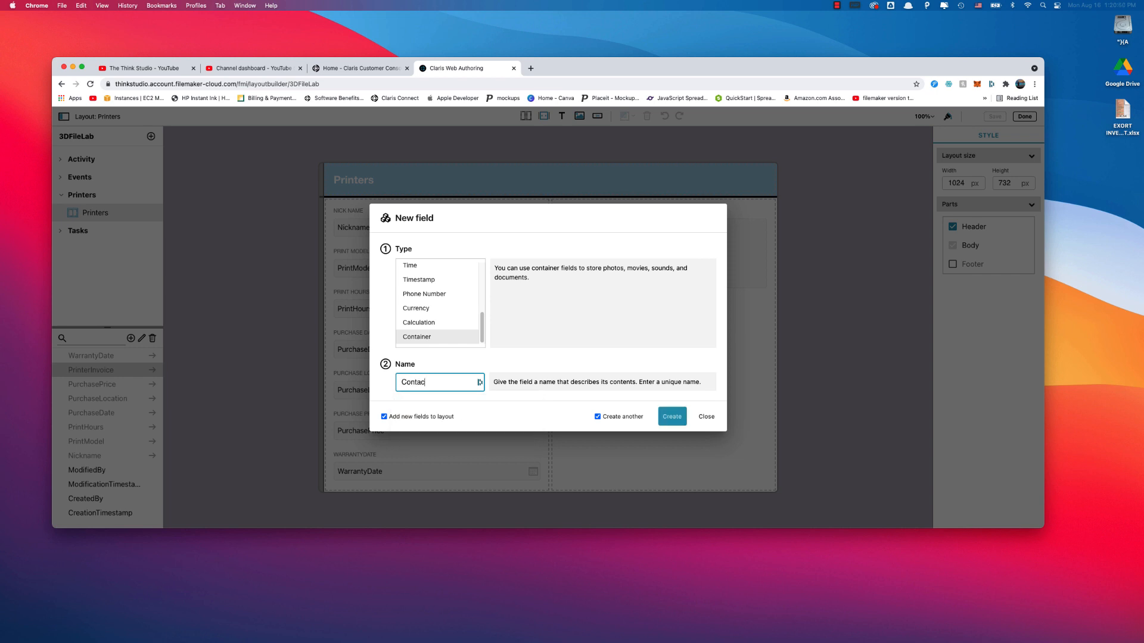
{"action": "left_click", "coordinate": [640, 417]}
{"action": "left_click", "coordinate": [684, 417]}
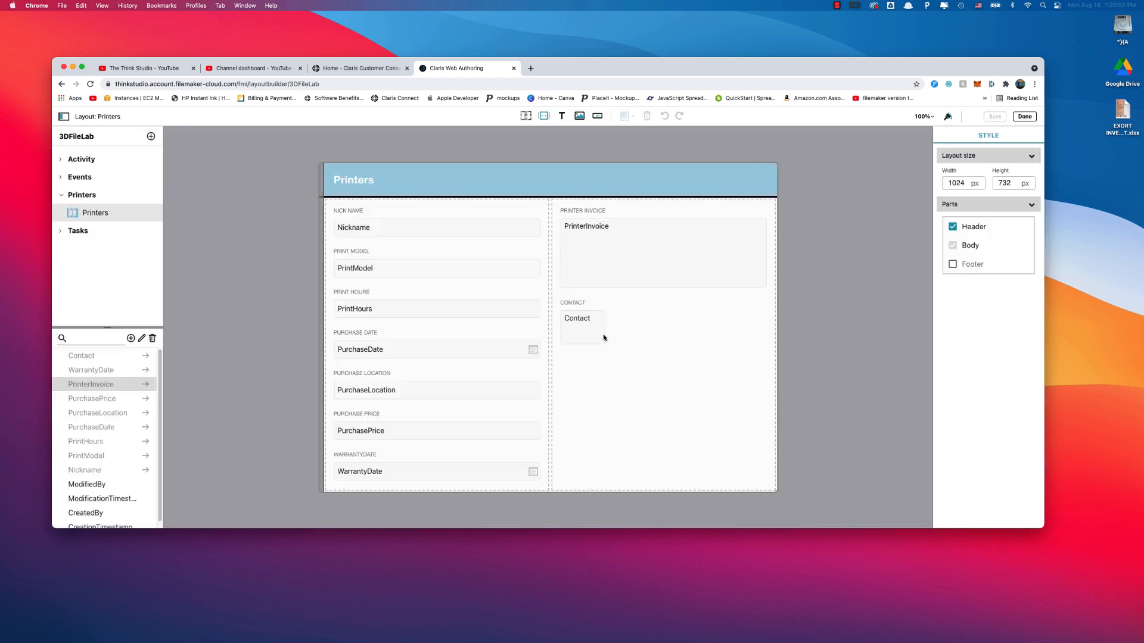
Enlarge the Contact field and make PrinterInvoice 236 px tall.
{"action": "left_click", "coordinate": [600, 343]}
{"action": "left_click_drag", "start_coordinate": [605, 345], "coordinate": [765, 413]}
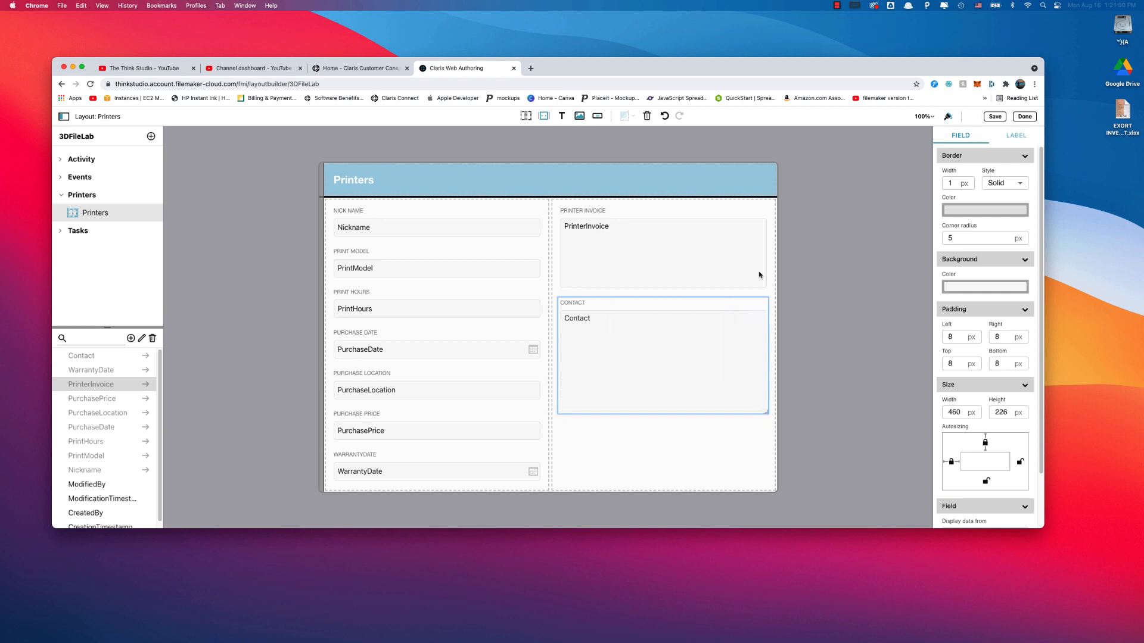
{"action": "left_click", "coordinate": [759, 278]}
{"action": "left_click_drag", "start_coordinate": [763, 290], "coordinate": [770, 317]}
{"action": "left_click", "coordinate": [761, 440]}
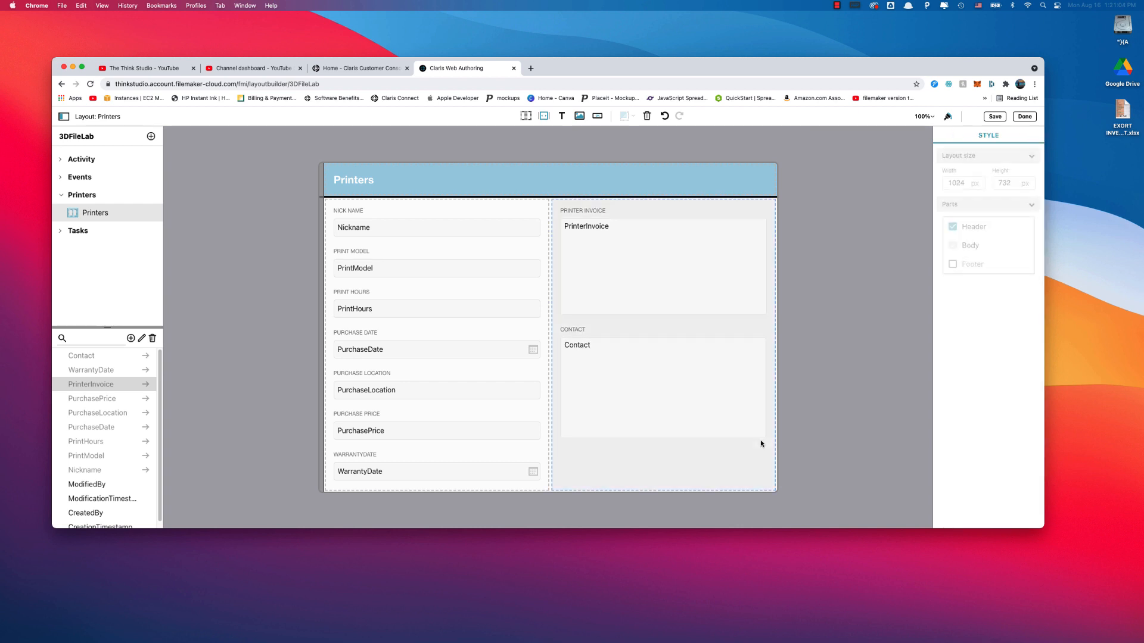
{"action": "left_click", "coordinate": [762, 435]}
{"action": "left_click_drag", "start_coordinate": [767, 440], "coordinate": [767, 465]}
{"action": "left_click", "coordinate": [726, 307], "text": "shift"}
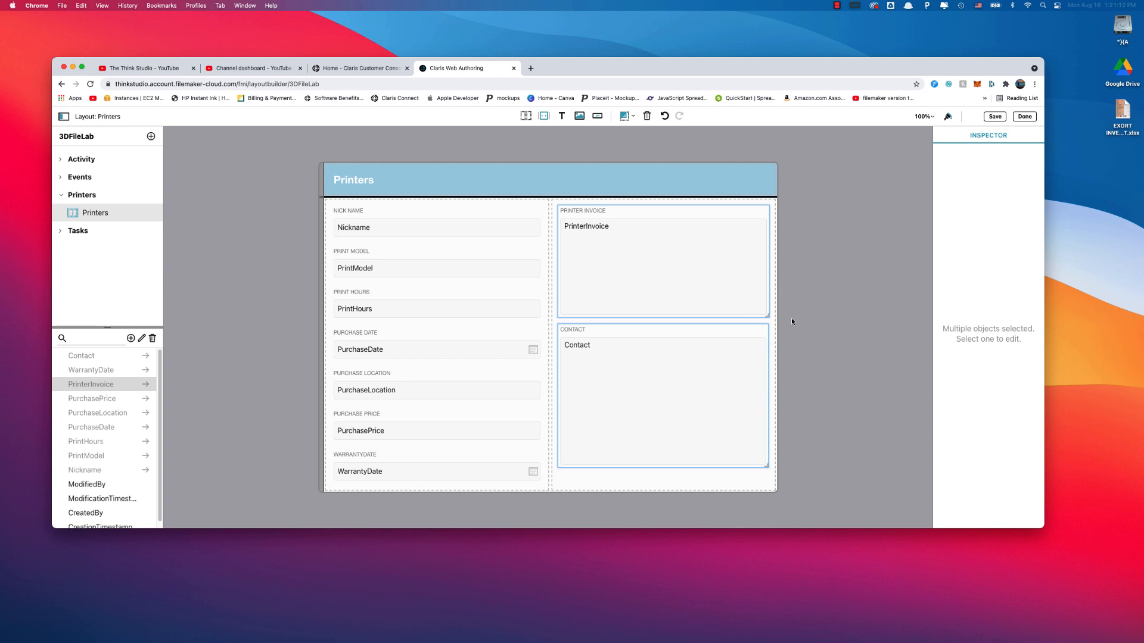
{"action": "left_click", "coordinate": [725, 312]}
{"action": "left_click", "coordinate": [754, 321]}
{"action": "left_click", "coordinate": [762, 317]}
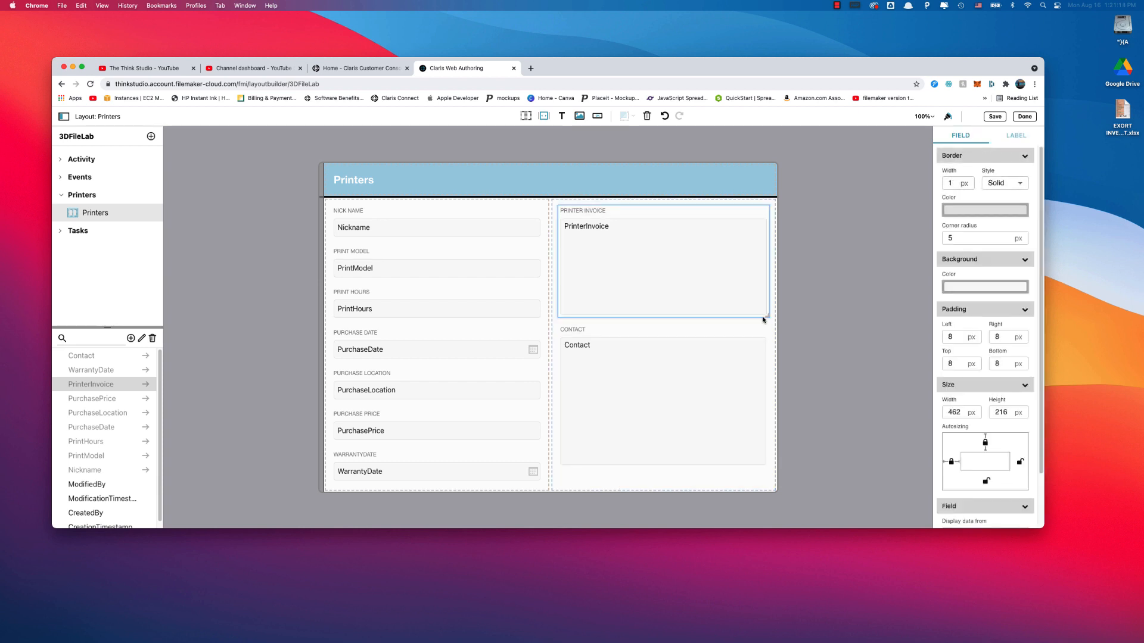
{"action": "left_click_drag", "start_coordinate": [766, 317], "coordinate": [768, 323]}
Rename the CONTACT label to CONTRACT.
{"action": "left_click", "coordinate": [583, 338]}
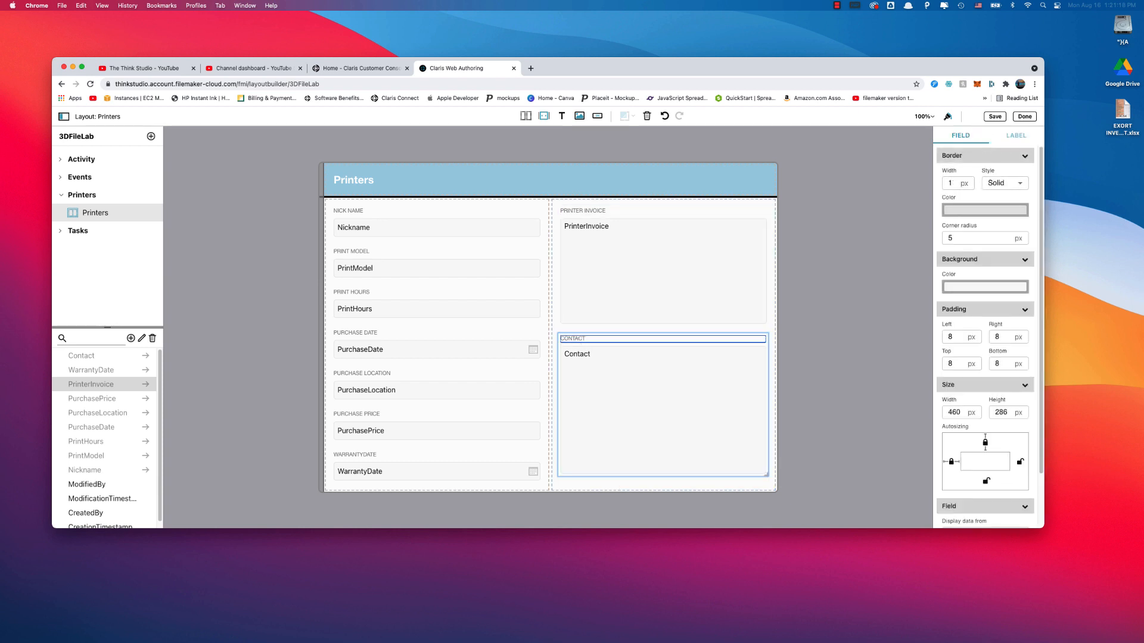
{"action": "double_click", "coordinate": [587, 339]}
{"action": "left_click", "coordinate": [577, 338]}
{"action": "type", "text": "R"}
{"action": "key", "text": "Return"}
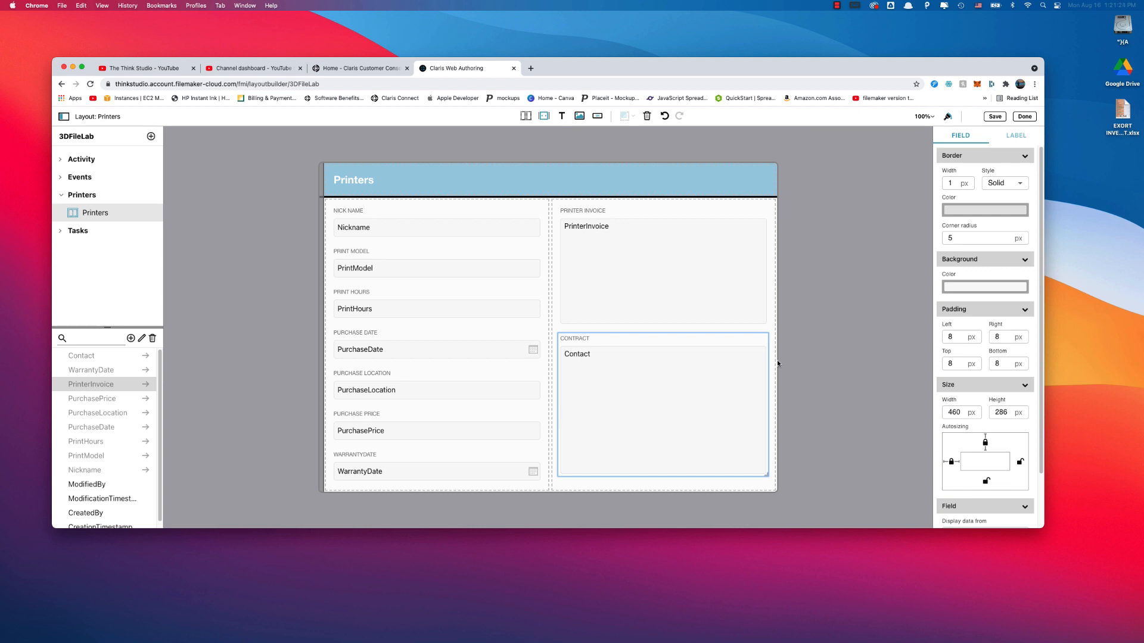
{"action": "left_click", "coordinate": [822, 316]}
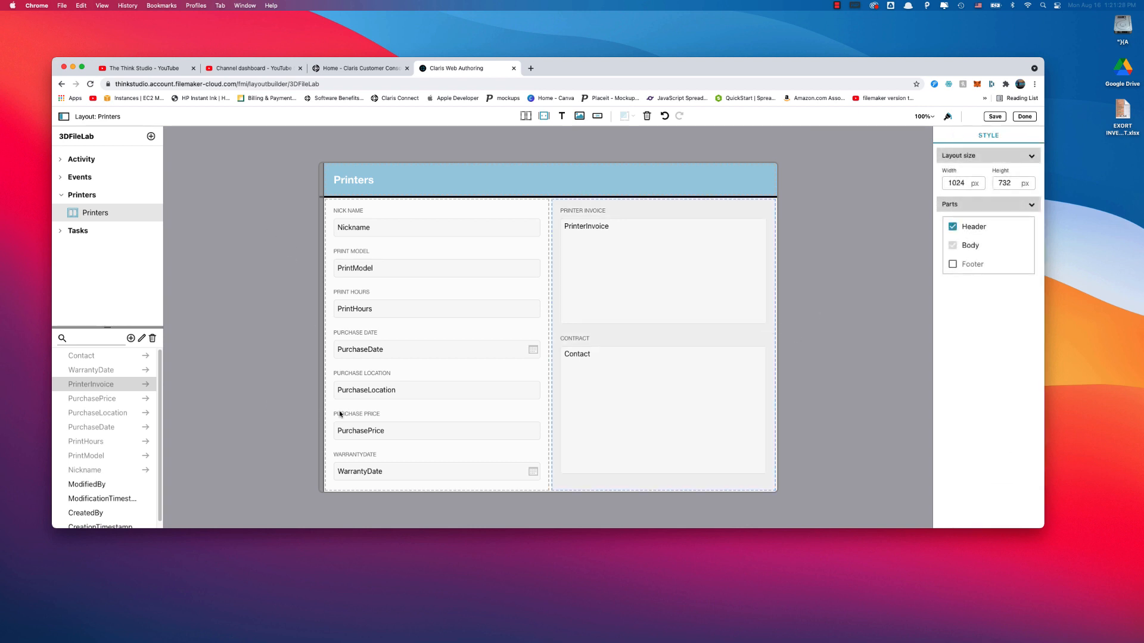
Move PurchaseDate and WarrantyDate above PurchasePrice so Purchase Price ends the left column.
{"action": "left_click", "coordinate": [362, 465]}
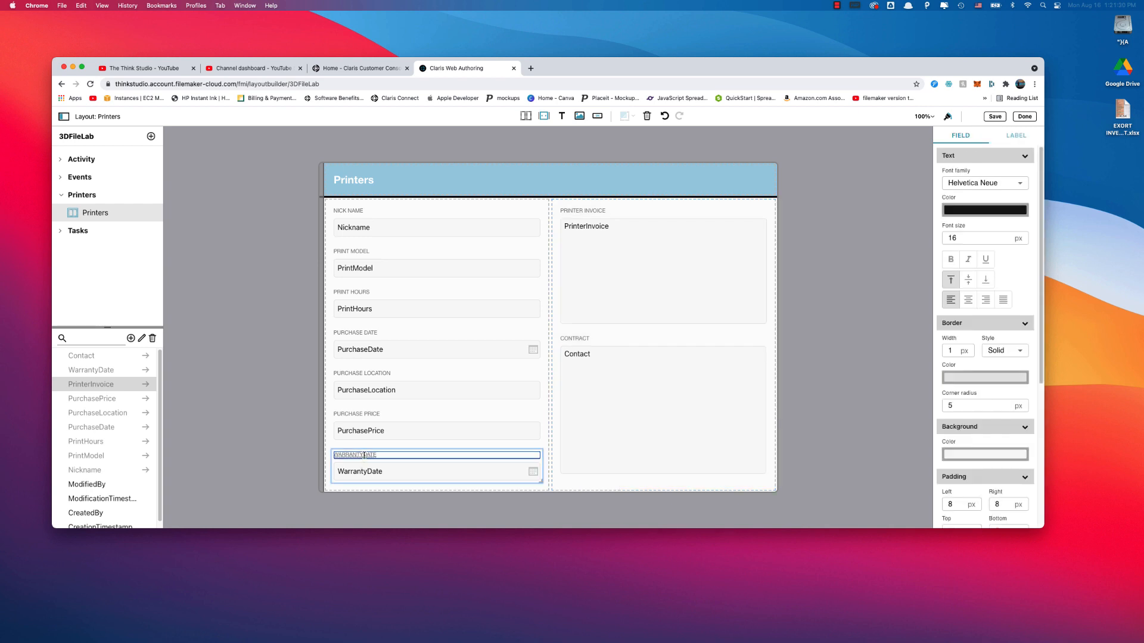
{"action": "left_click_drag", "start_coordinate": [404, 352], "coordinate": [369, 397]}
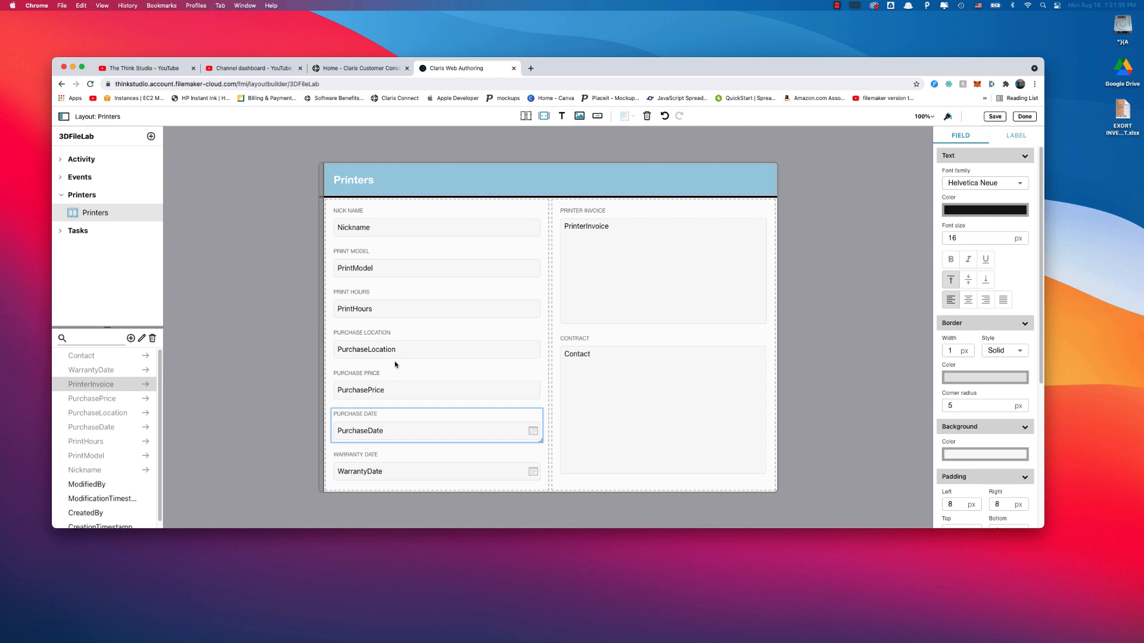
{"action": "left_click", "coordinate": [359, 455], "text": "shift"}
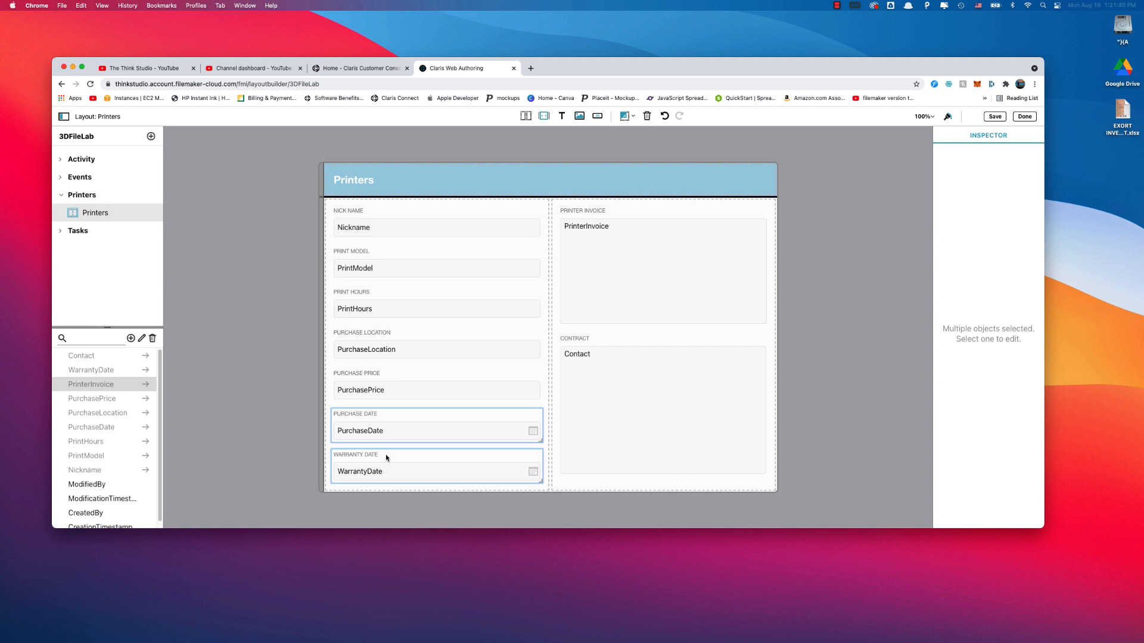
{"action": "left_click_drag", "start_coordinate": [386, 457], "coordinate": [344, 421]}
{"action": "left_click", "coordinate": [397, 458]}
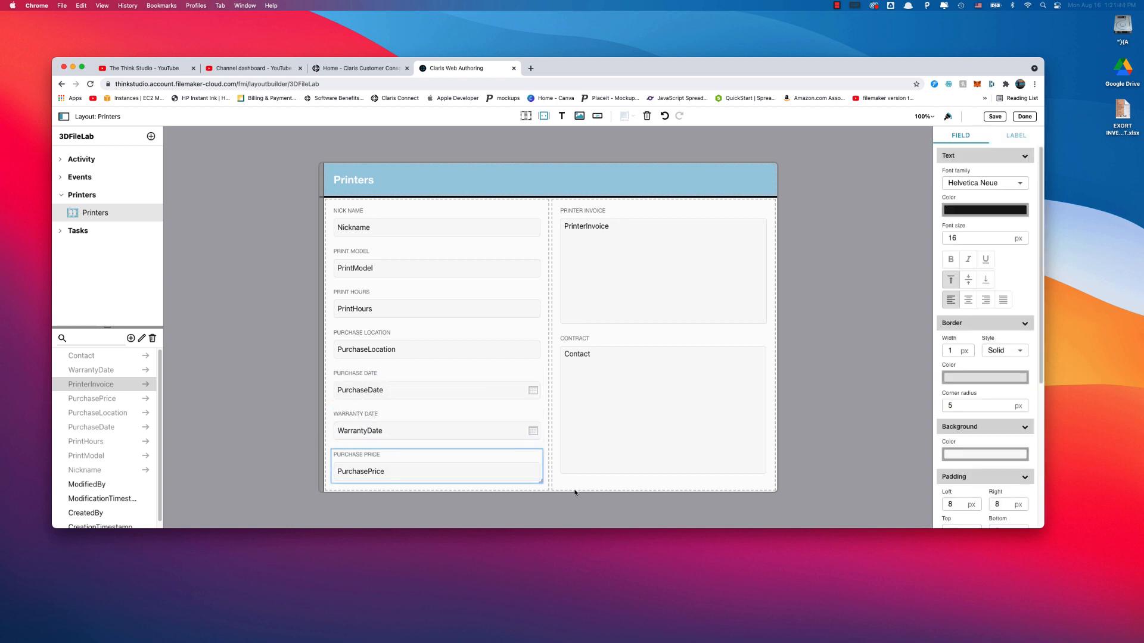
Give PrinterInvoice and Contract the placeholder text 'Drag & Drop'.
{"action": "left_click", "coordinate": [633, 302]}
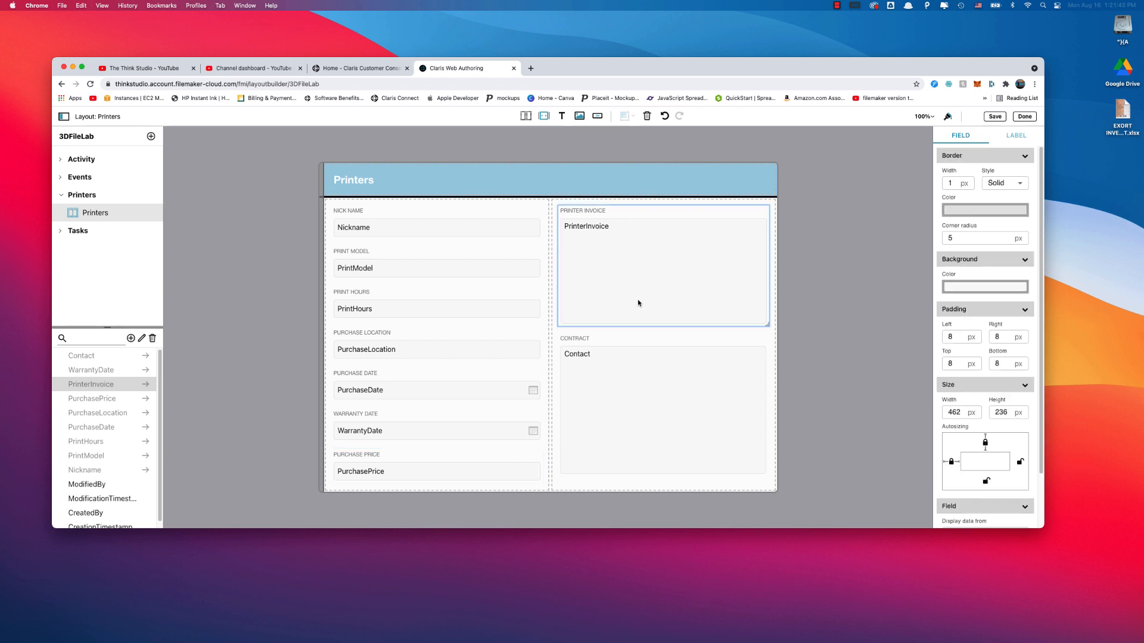
{"action": "scroll", "coordinate": [951, 378], "scroll_direction": "down", "scroll_amount": 2}
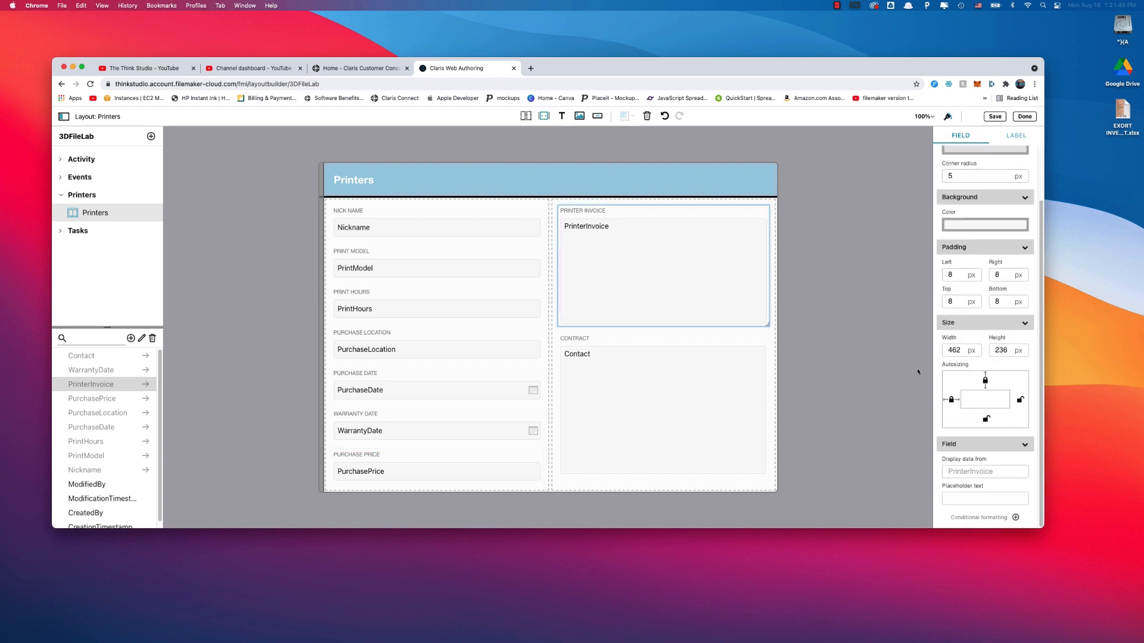
{"action": "left_click", "coordinate": [969, 497]}
{"action": "type", "text": "Drag & Drop"}
{"action": "key", "text": "Return"}
{"action": "triple_click", "coordinate": [983, 499]}
{"action": "key", "text": "super+c"}
{"action": "left_click", "coordinate": [718, 469]}
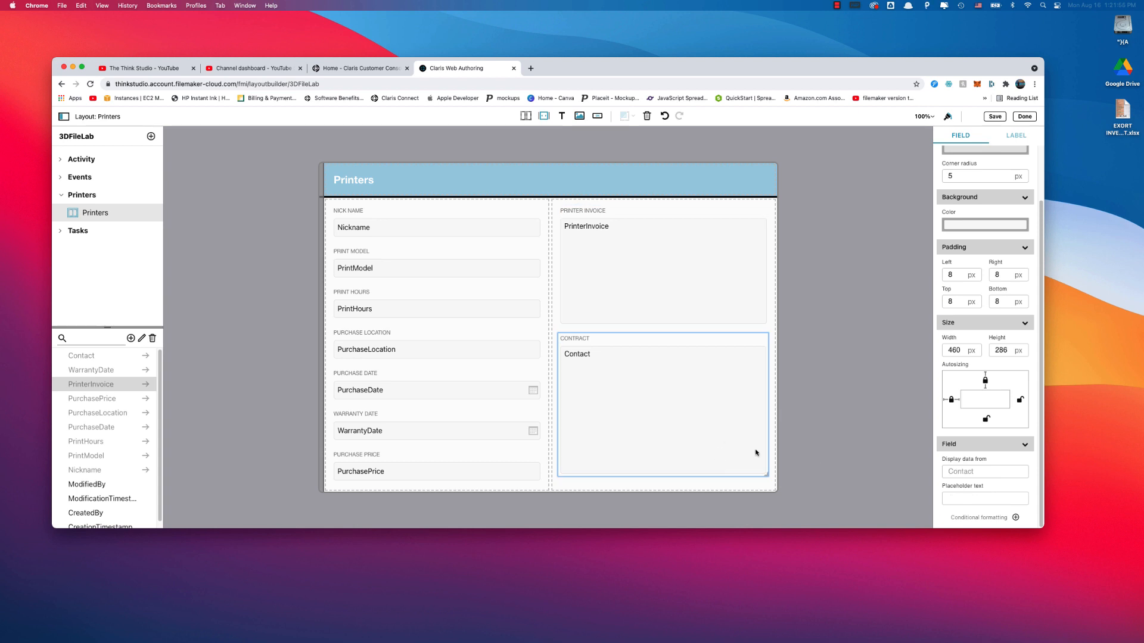
{"action": "left_click", "coordinate": [965, 497]}
{"action": "key", "text": "super+v"}
{"action": "left_click", "coordinate": [893, 401]}
Save the layout, switch to browse mode, and add a new record nicknamed Klic-N-Print.
{"action": "left_click", "coordinate": [993, 117]}
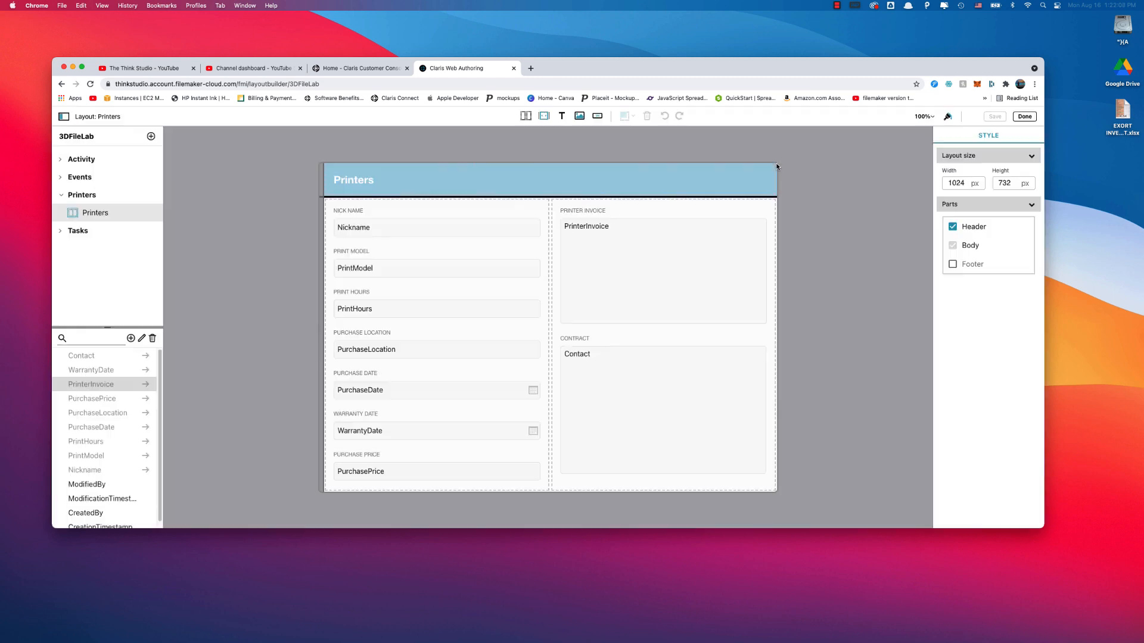
{"action": "left_click", "coordinate": [1026, 115]}
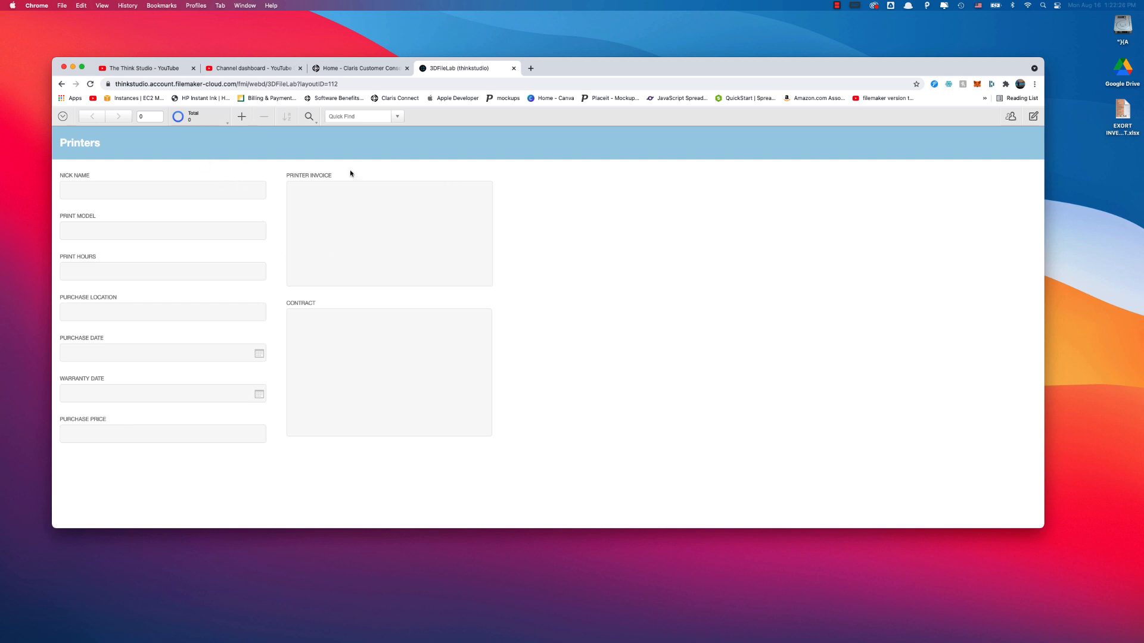
{"action": "left_click", "coordinate": [242, 117]}
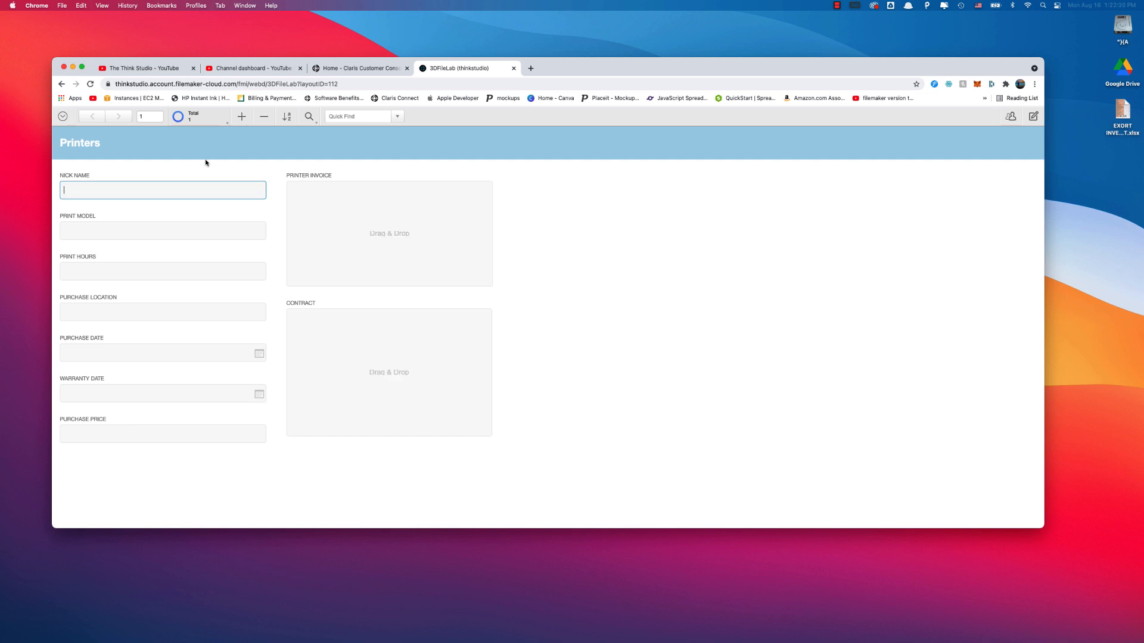
{"action": "type", "text": "Klic-N-Print"}
Enter Print Model KLNP, Print Hours 3000 and Purchase Location KNP.com.
{"action": "key", "text": "Tab"}
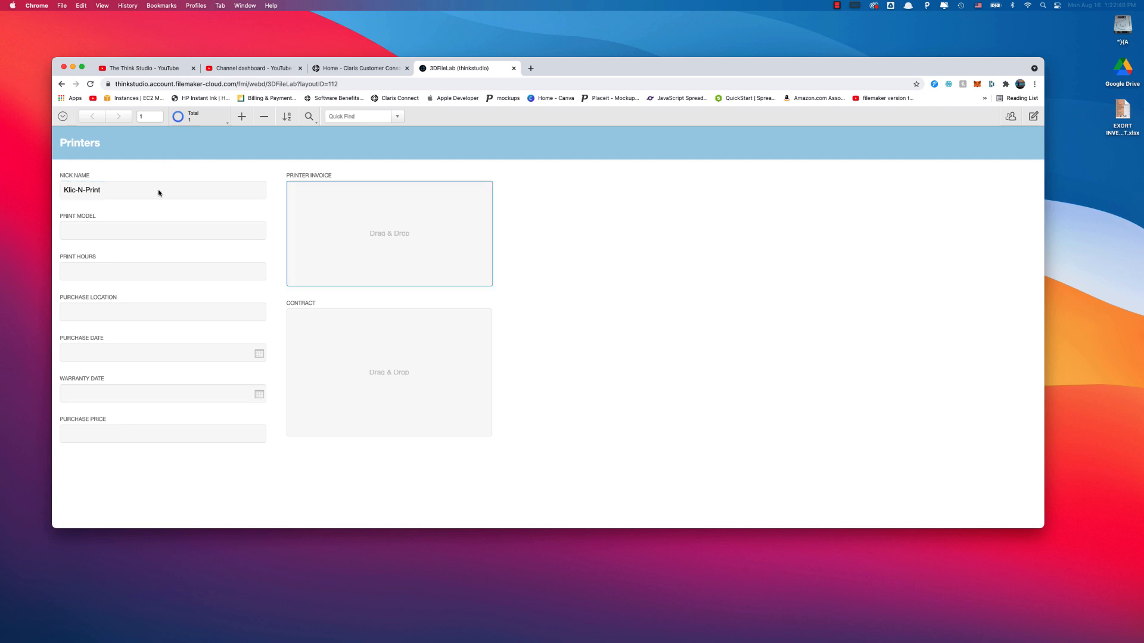
{"action": "left_click", "coordinate": [145, 232]}
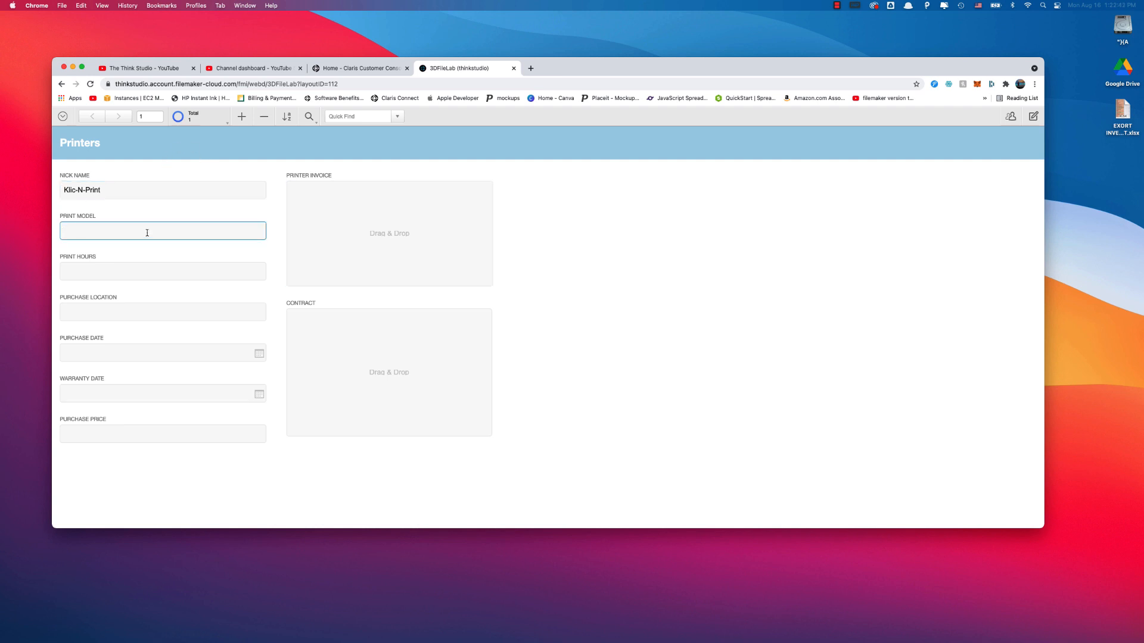
{"action": "type", "text": "KLNP"}
{"action": "left_click", "coordinate": [144, 273]}
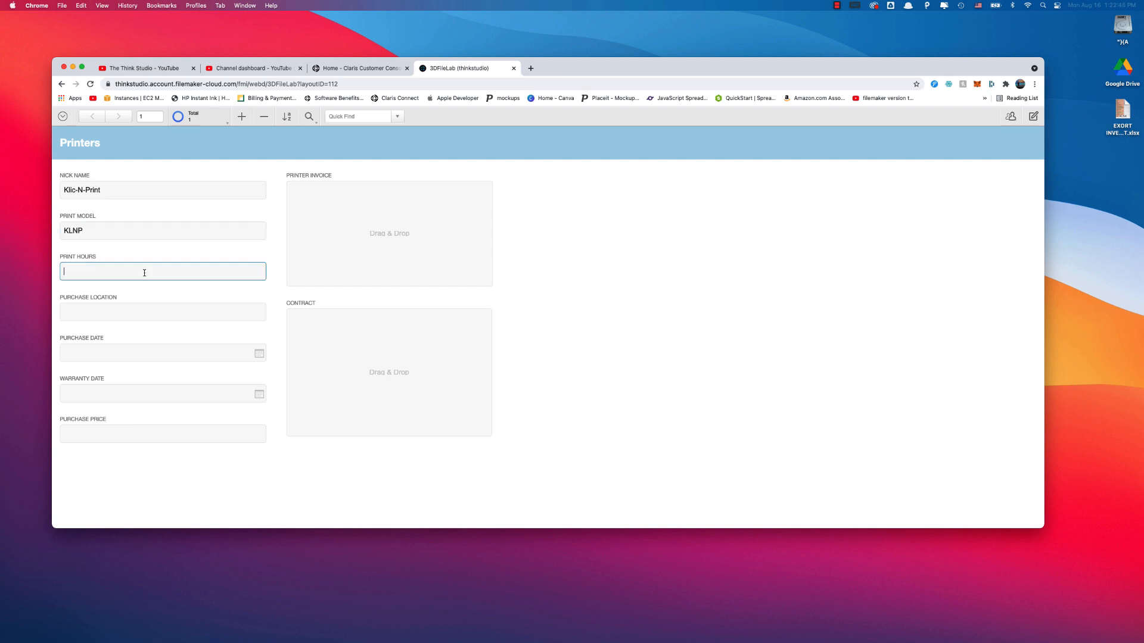
{"action": "type", "text": "3000"}
{"action": "left_click", "coordinate": [143, 310]}
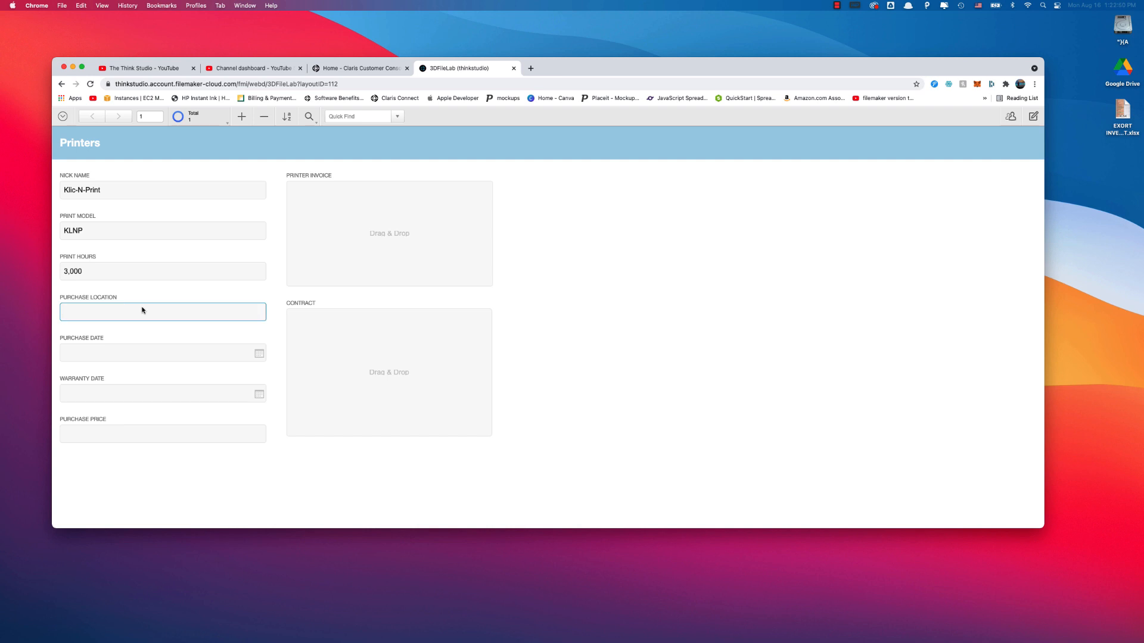
{"action": "type", "text": "KNP.com"}
{"action": "key", "text": "Tab"}
Set Purchase Date to 1/1/16 and Purchase Price to 900.
{"action": "left_click", "coordinate": [259, 356]}
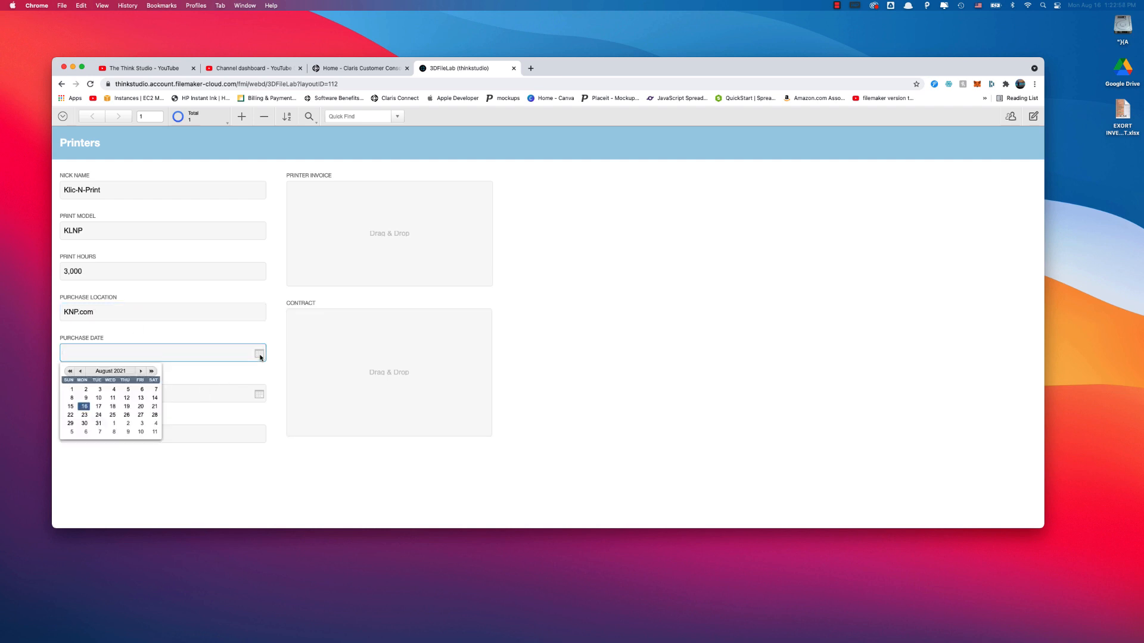
{"action": "left_click", "coordinate": [81, 371]}
{"action": "left_click", "coordinate": [81, 371]}
{"action": "left_click", "coordinate": [150, 372]}
{"action": "left_click", "coordinate": [80, 372]}
{"action": "left_click", "coordinate": [80, 373]}
{"action": "left_click", "coordinate": [80, 372]}
{"action": "left_click", "coordinate": [79, 373]}
{"action": "left_click", "coordinate": [79, 373]}
{"action": "left_click", "coordinate": [141, 390]}
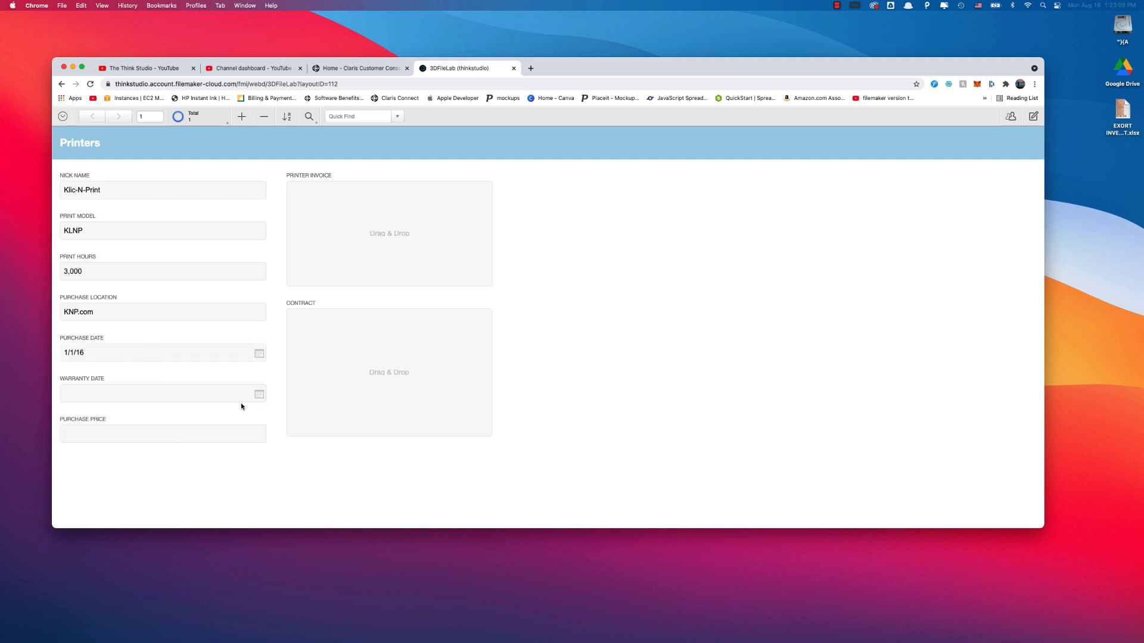
{"action": "left_click", "coordinate": [188, 441]}
{"action": "type", "text": "900"}
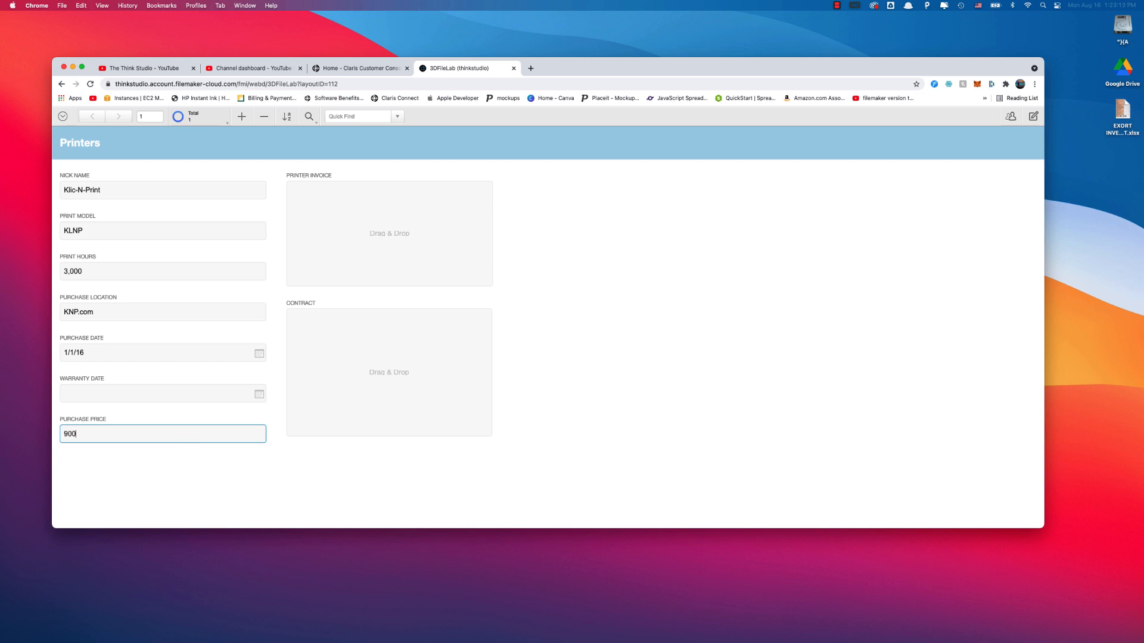
{"action": "left_click", "coordinate": [184, 480]}
{"action": "left_click", "coordinate": [1031, 118]}
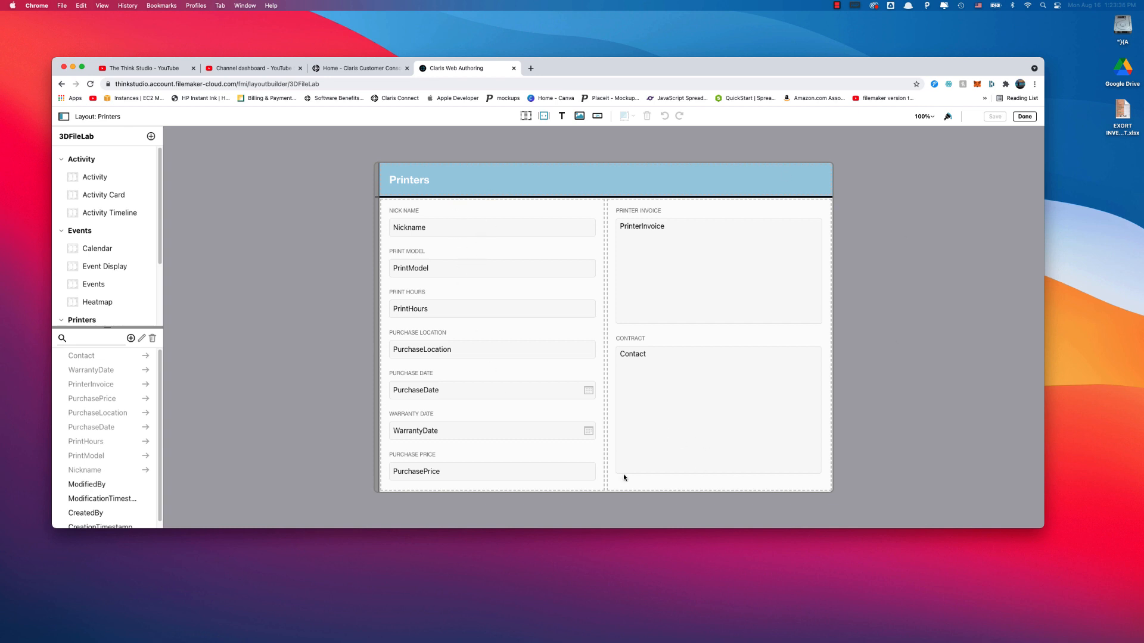
Inspect the PurchasePrice field's FIELD and LABEL styling in the paintbrush inspector.
{"action": "left_click", "coordinate": [535, 473]}
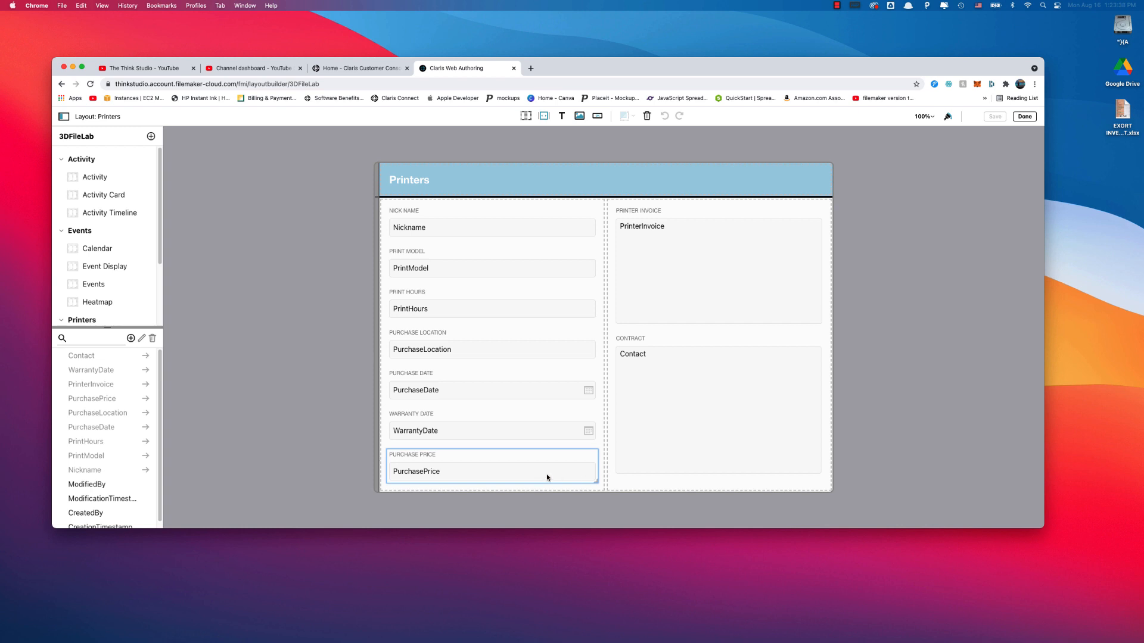
{"action": "left_click", "coordinate": [947, 117]}
{"action": "scroll", "coordinate": [949, 372], "scroll_direction": "down", "scroll_amount": 3}
{"action": "scroll", "coordinate": [950, 371], "scroll_direction": "down", "scroll_amount": 2}
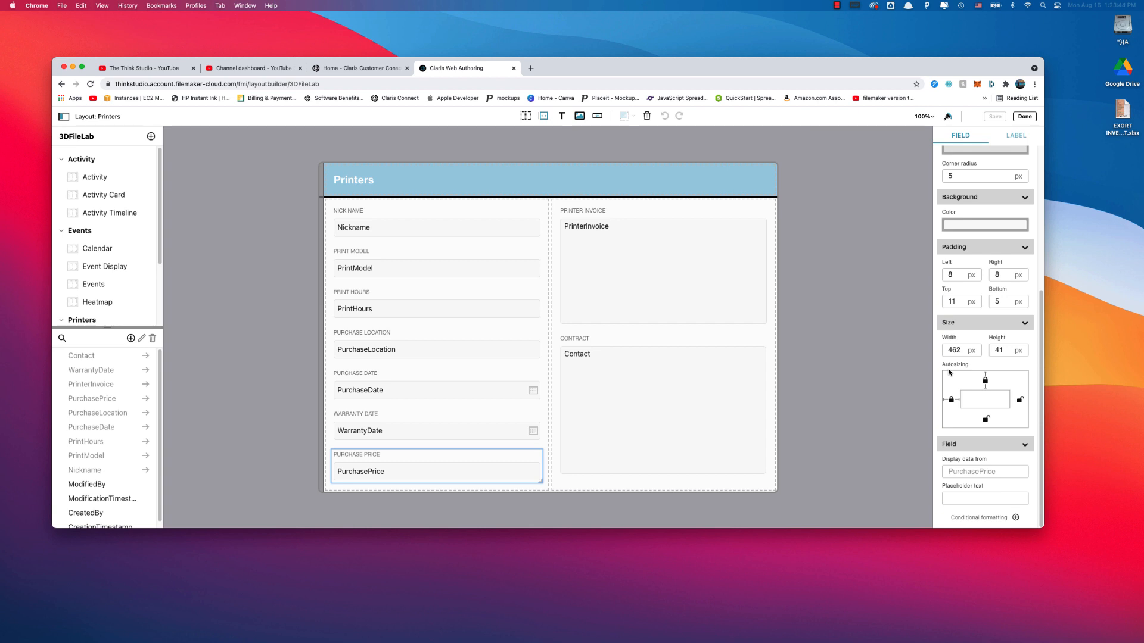
{"action": "scroll", "coordinate": [949, 370], "scroll_direction": "up", "scroll_amount": 8}
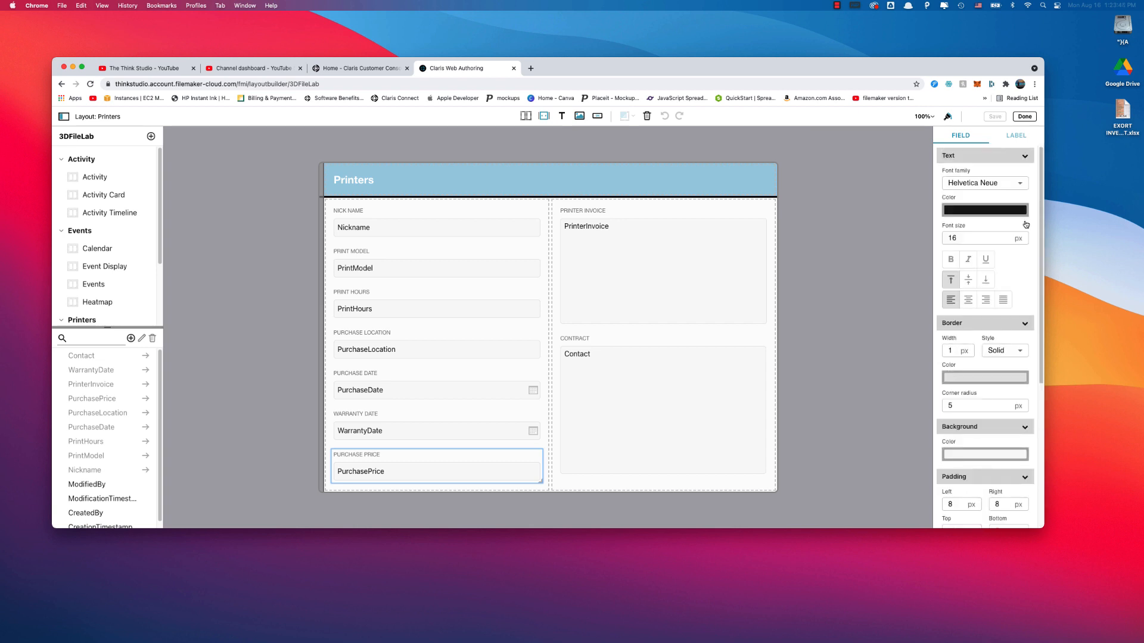
{"action": "left_click", "coordinate": [1018, 138]}
{"action": "scroll", "coordinate": [994, 253], "scroll_direction": "down", "scroll_amount": 5}
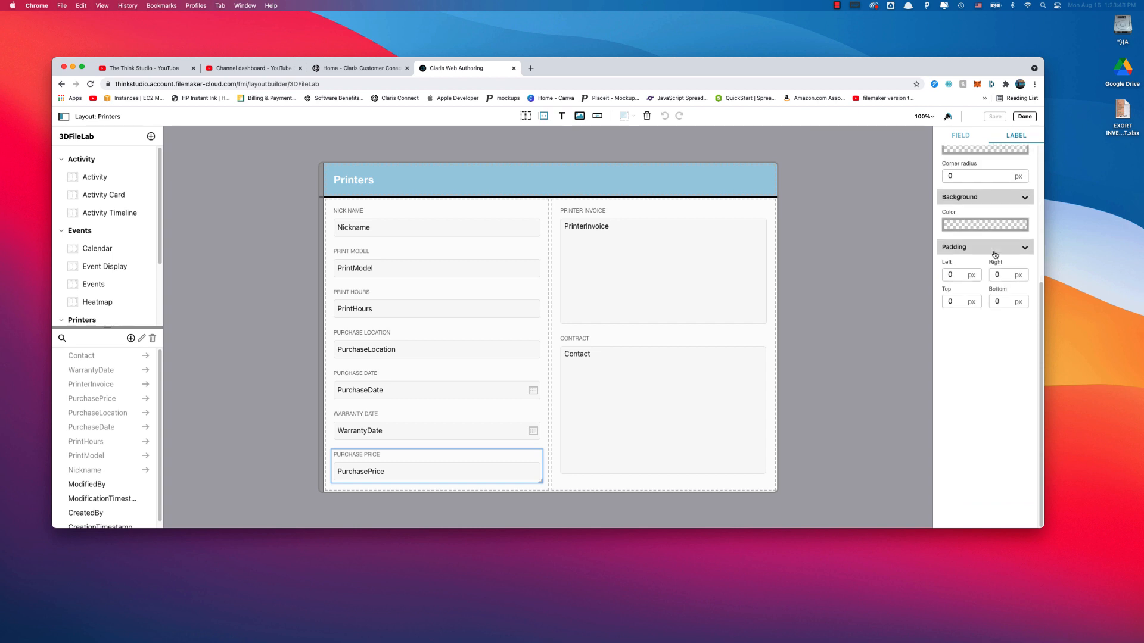
{"action": "scroll", "coordinate": [994, 254], "scroll_direction": "up", "scroll_amount": 6}
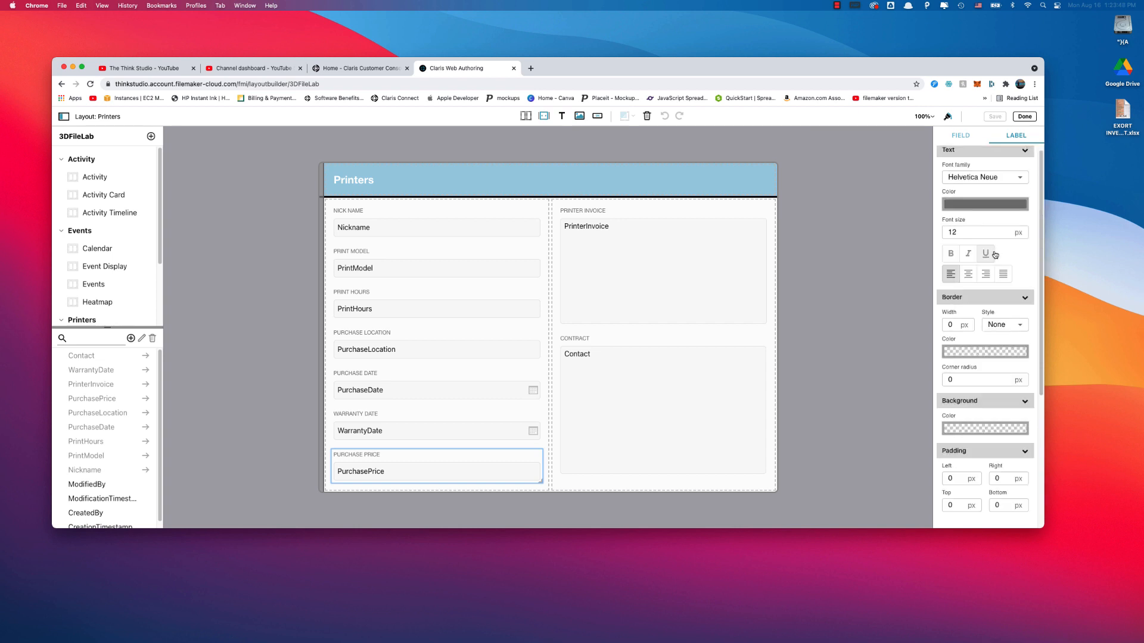
{"action": "right_click", "coordinate": [453, 476]}
{"action": "left_click", "coordinate": [235, 423]}
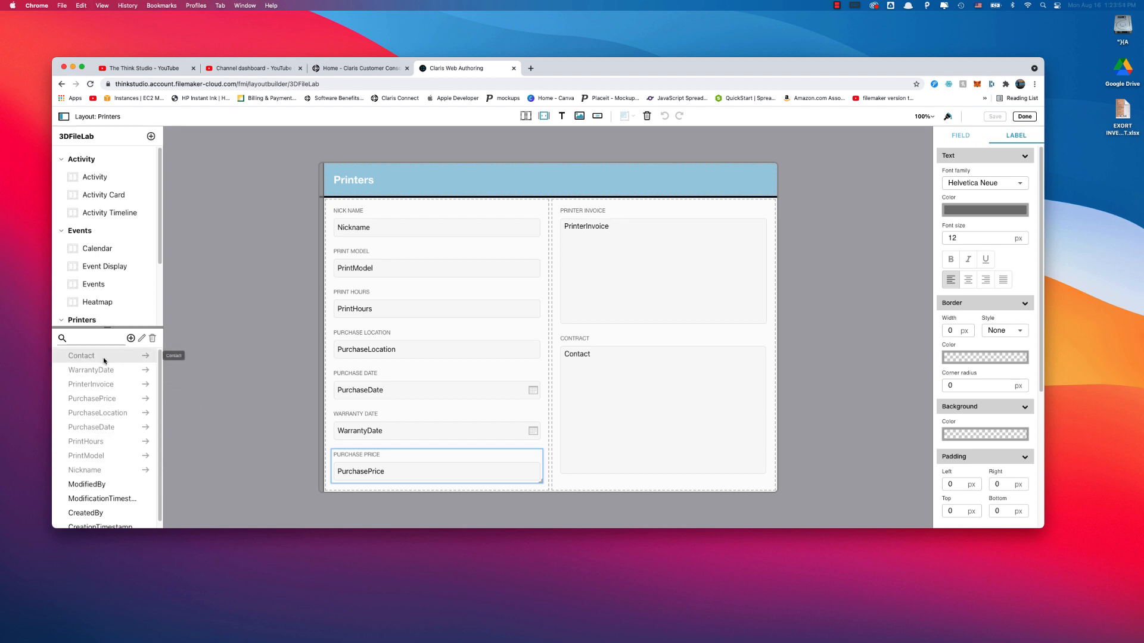
{"action": "left_click", "coordinate": [97, 398]}
{"action": "left_click", "coordinate": [141, 339]}
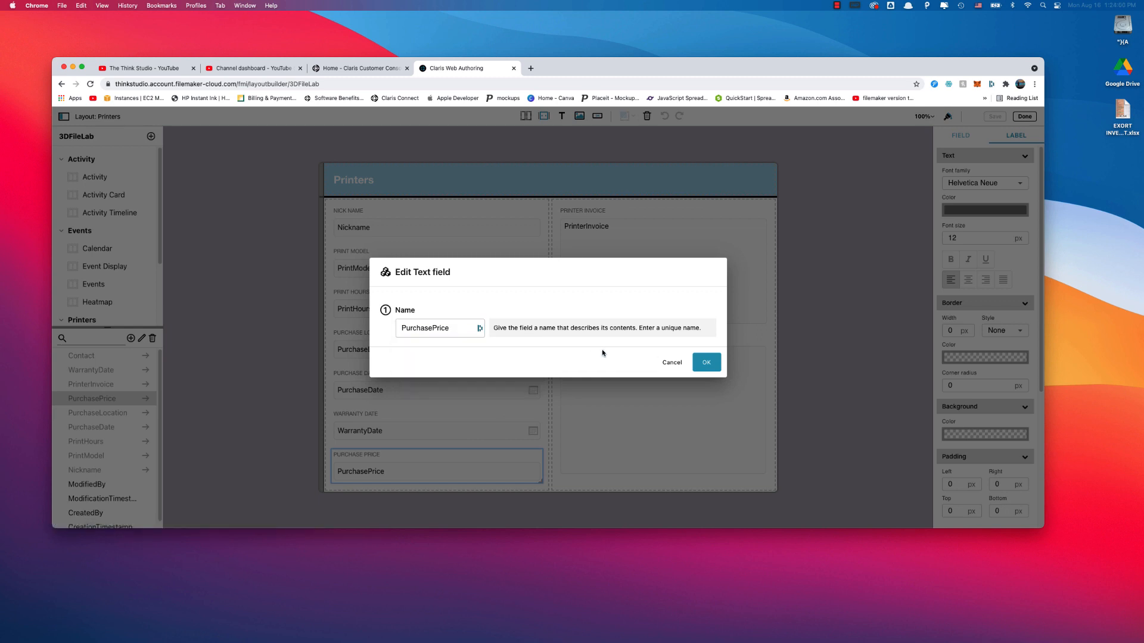
{"action": "left_click", "coordinate": [718, 369]}
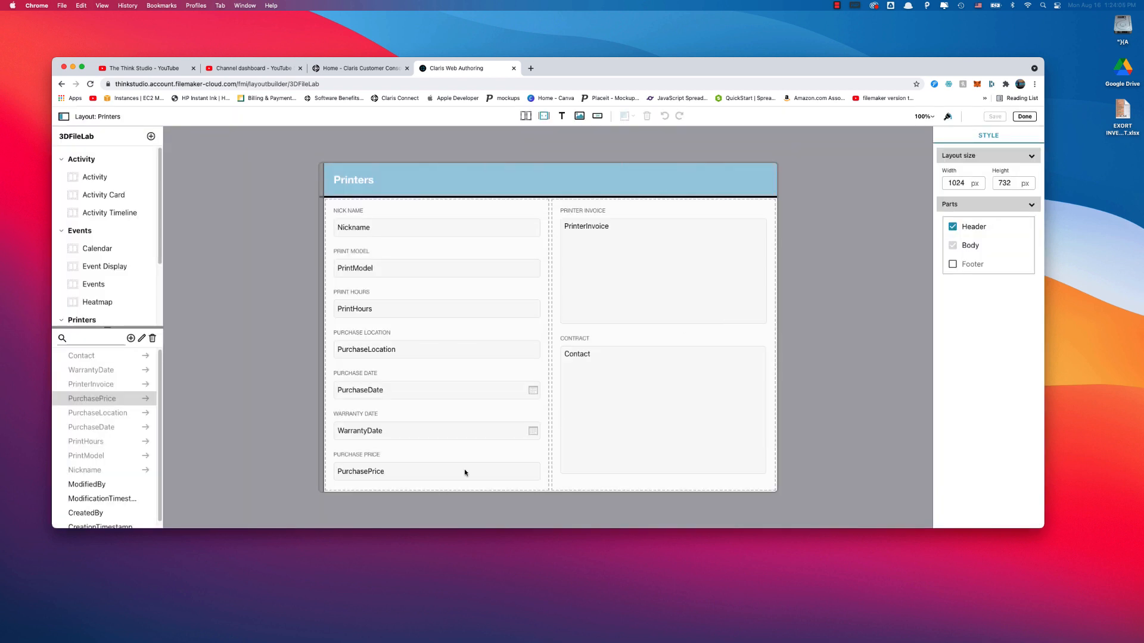
{"action": "left_click", "coordinate": [465, 472]}
{"action": "scroll", "coordinate": [983, 357], "scroll_direction": "down", "scroll_amount": 5}
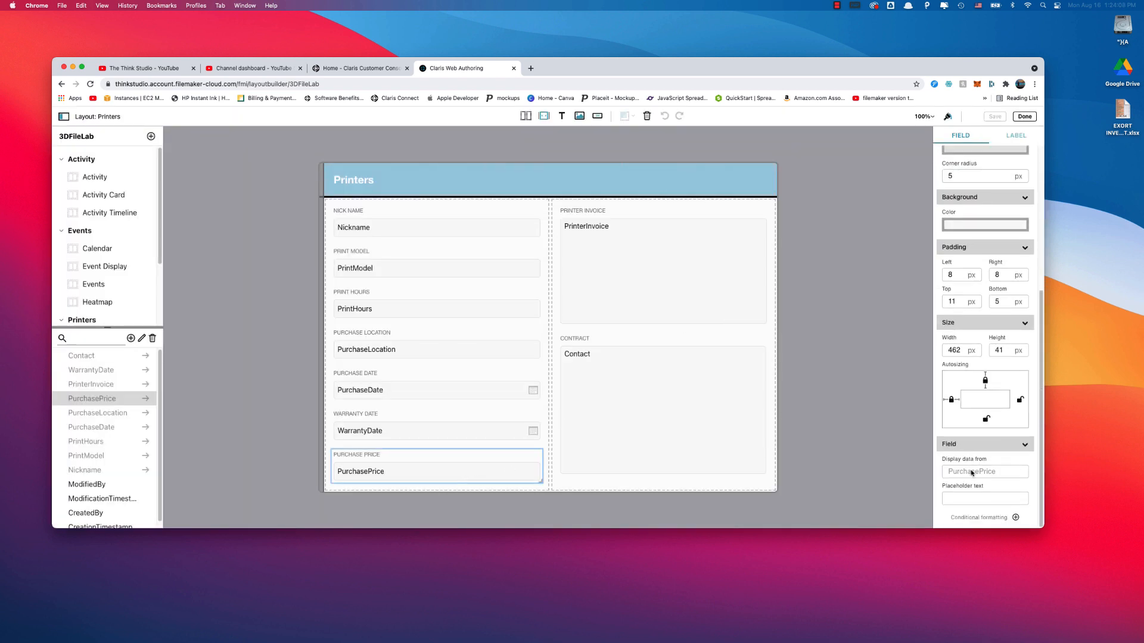
{"action": "left_click", "coordinate": [1025, 445]}
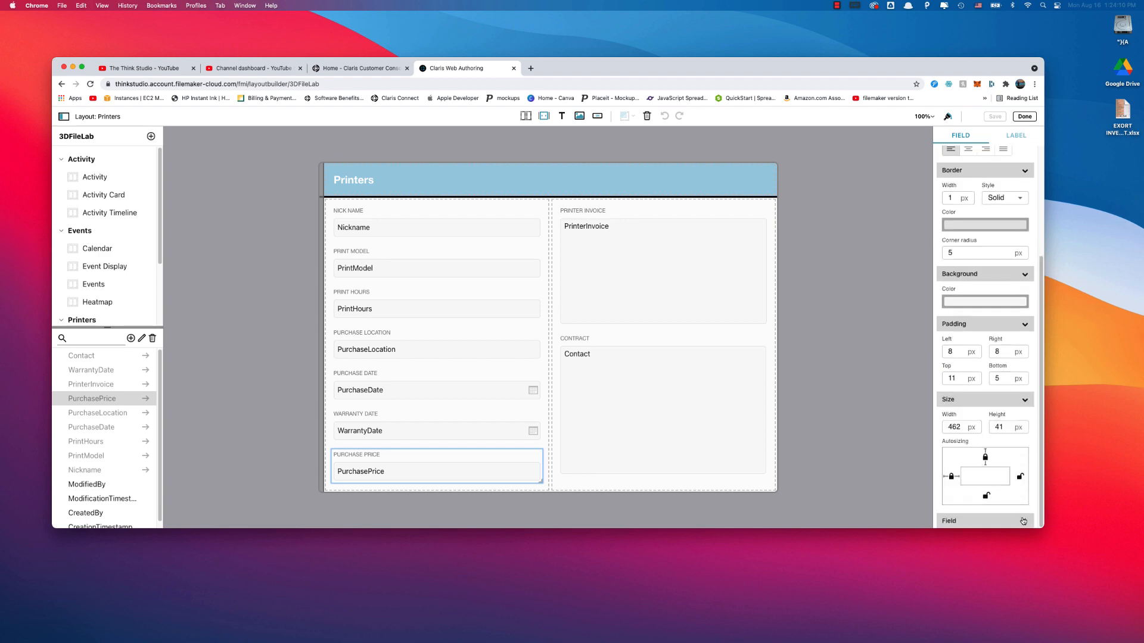
{"action": "left_click", "coordinate": [1024, 521]}
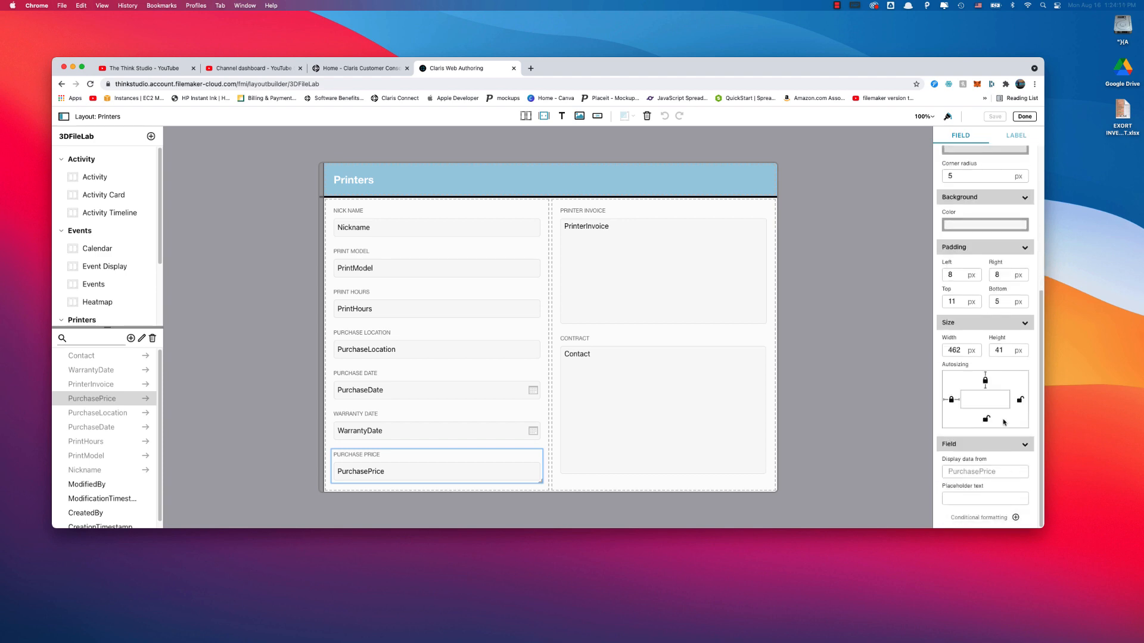
{"action": "left_click", "coordinate": [1016, 518]}
{"action": "left_click", "coordinate": [566, 260]}
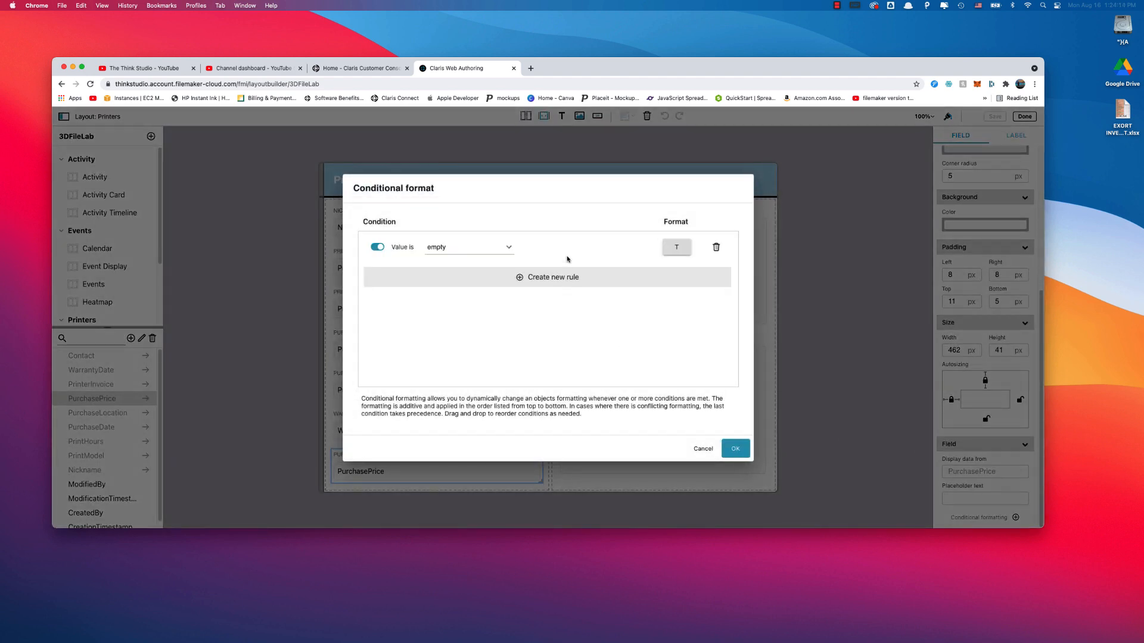
{"action": "left_click", "coordinate": [702, 449]}
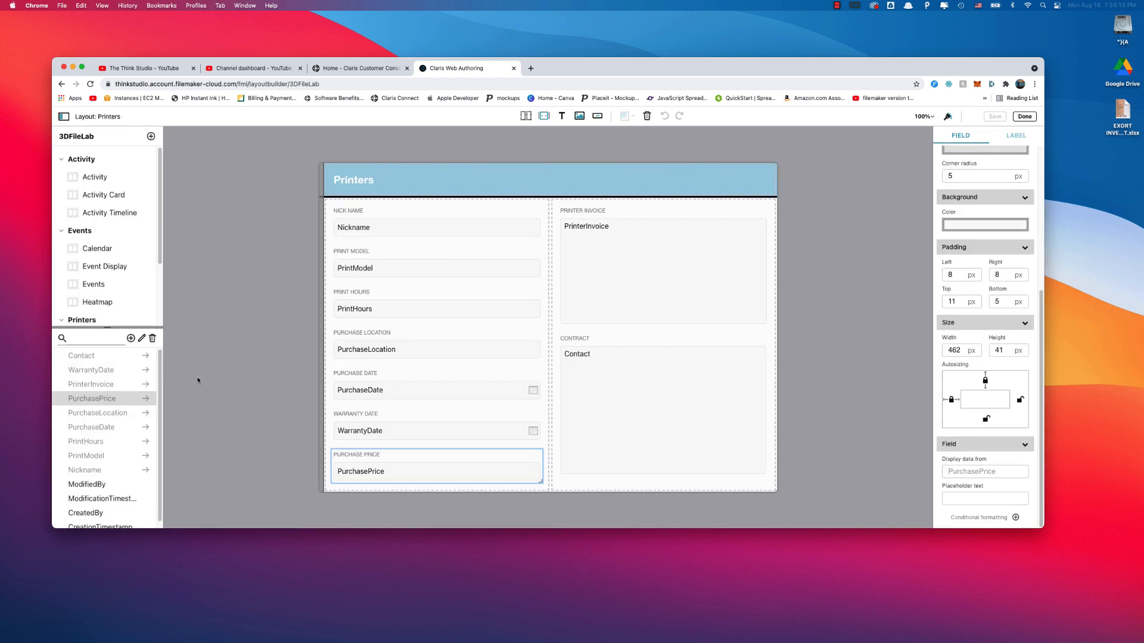
{"action": "right_click", "coordinate": [377, 464]}
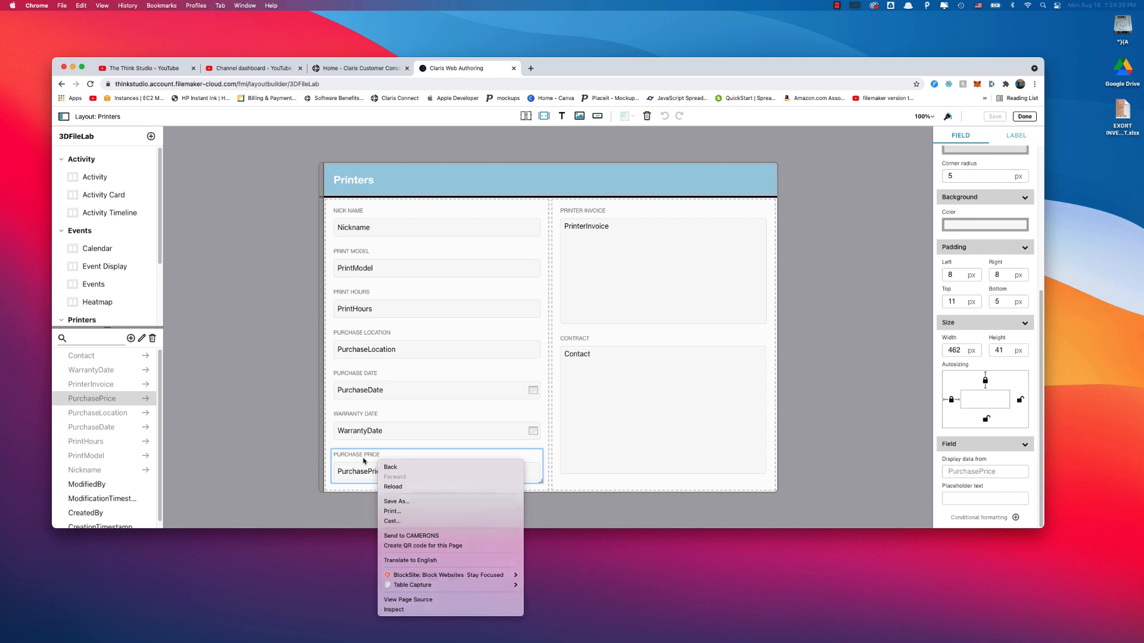
Delete the PurchasePrice field from the layout and permanently from the table.
{"action": "key", "text": "Escape"}
{"action": "key", "text": "Delete"}
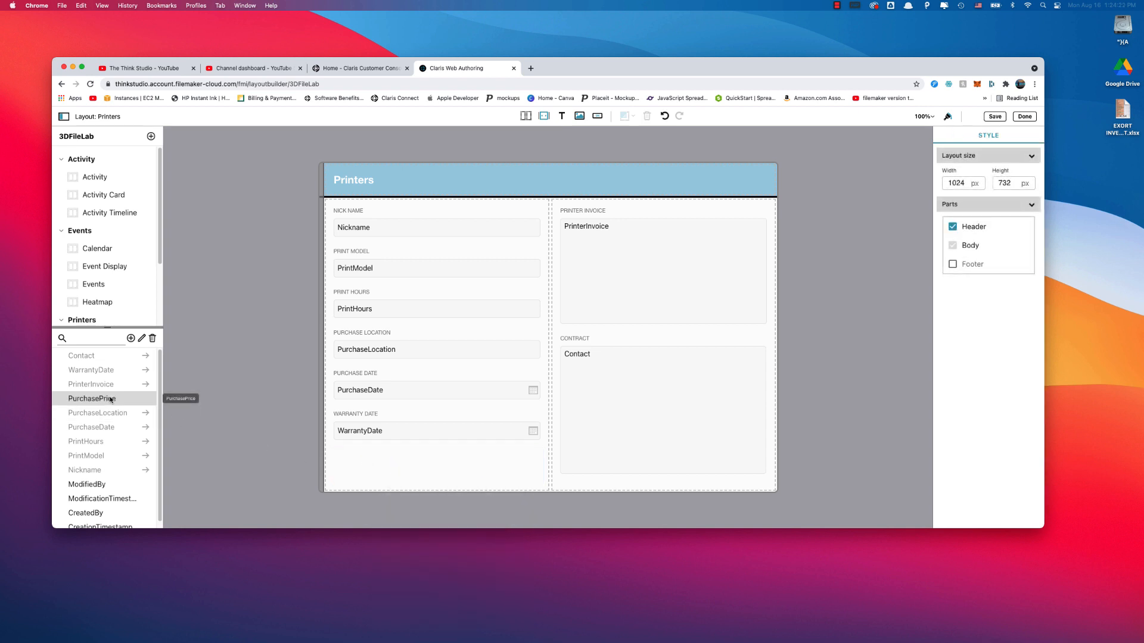
{"action": "left_click", "coordinate": [153, 338]}
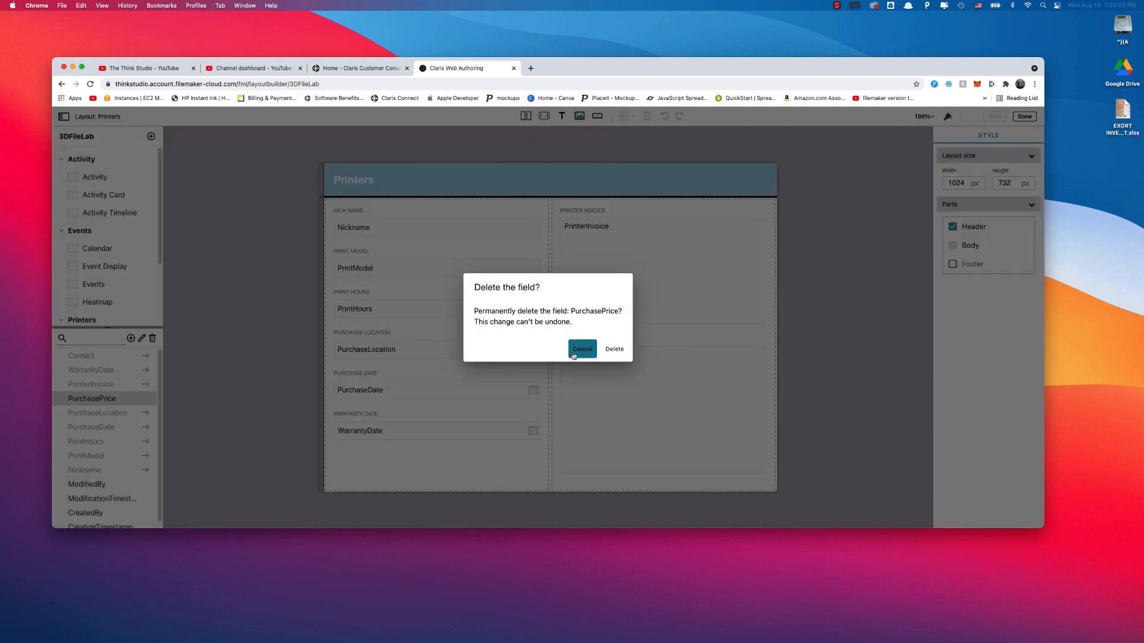
{"action": "left_click", "coordinate": [618, 350]}
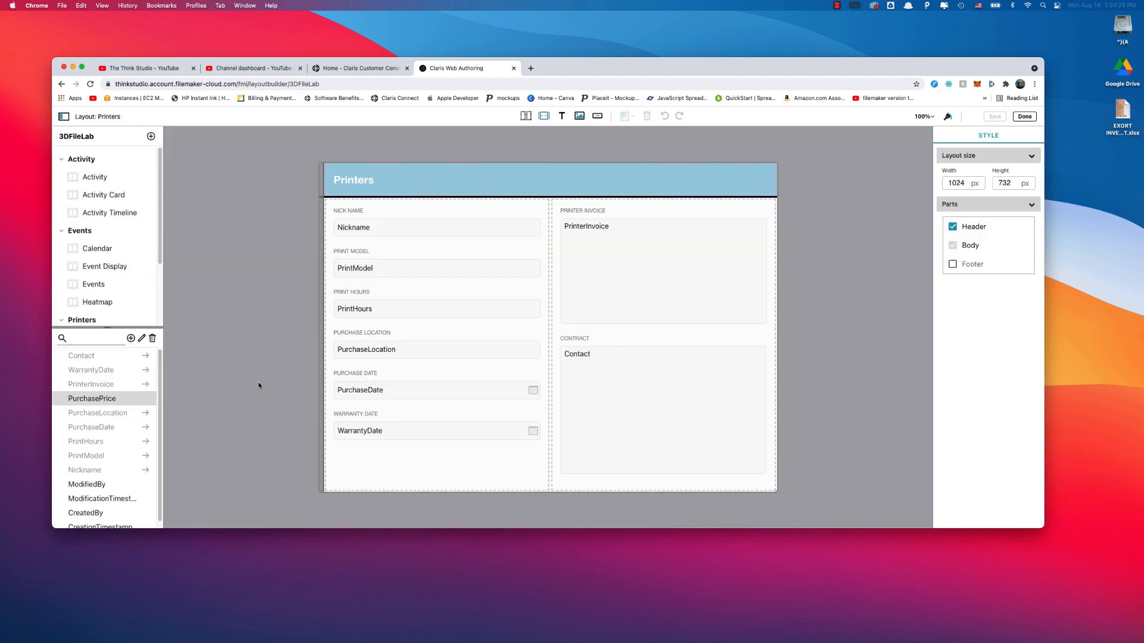
Recreate PurchasePrice as a Currency field, keeping the default thousands separator.
{"action": "left_click", "coordinate": [131, 338]}
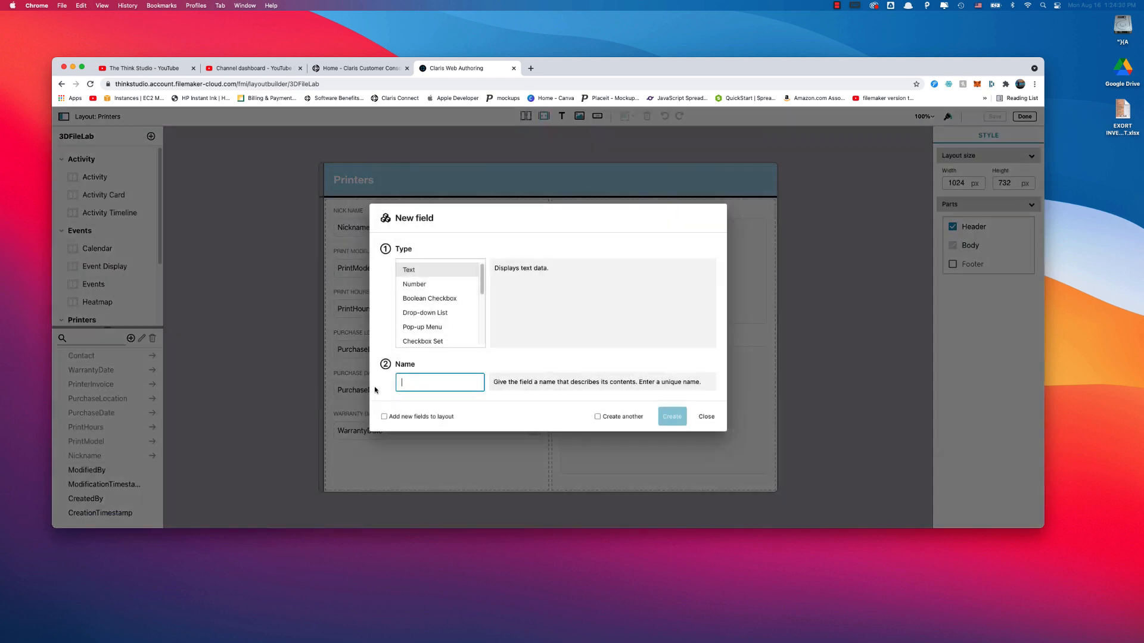
{"action": "scroll", "coordinate": [427, 307], "scroll_direction": "down", "scroll_amount": 5}
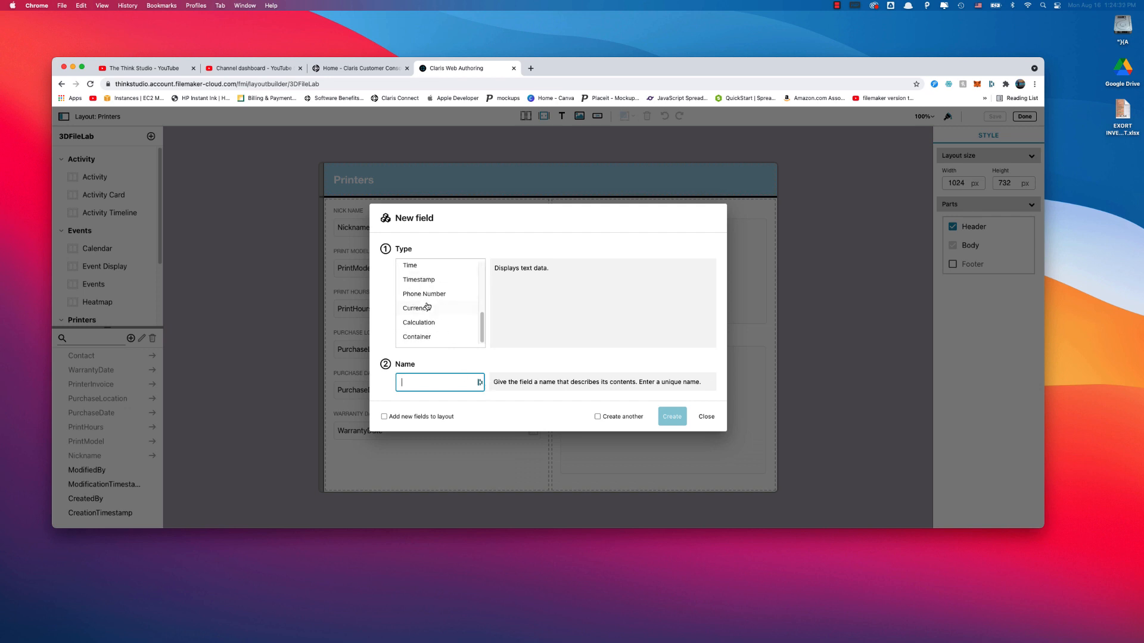
{"action": "left_click", "coordinate": [427, 306]}
{"action": "left_click", "coordinate": [414, 335]}
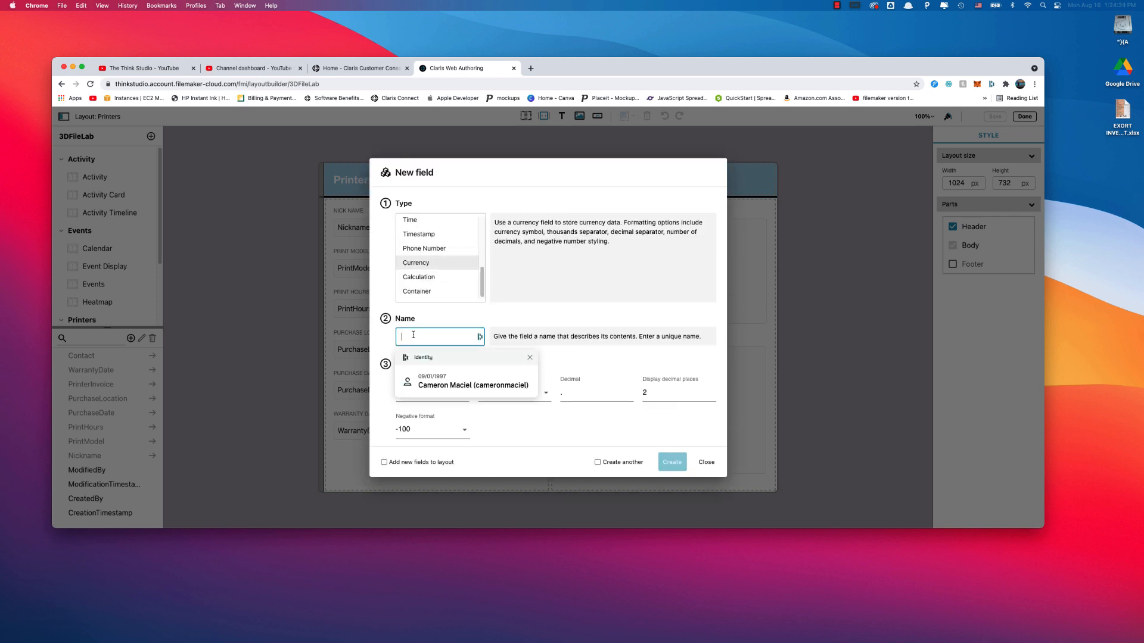
{"action": "type", "text": "Pri"}
{"action": "type", "text": "Purc"}
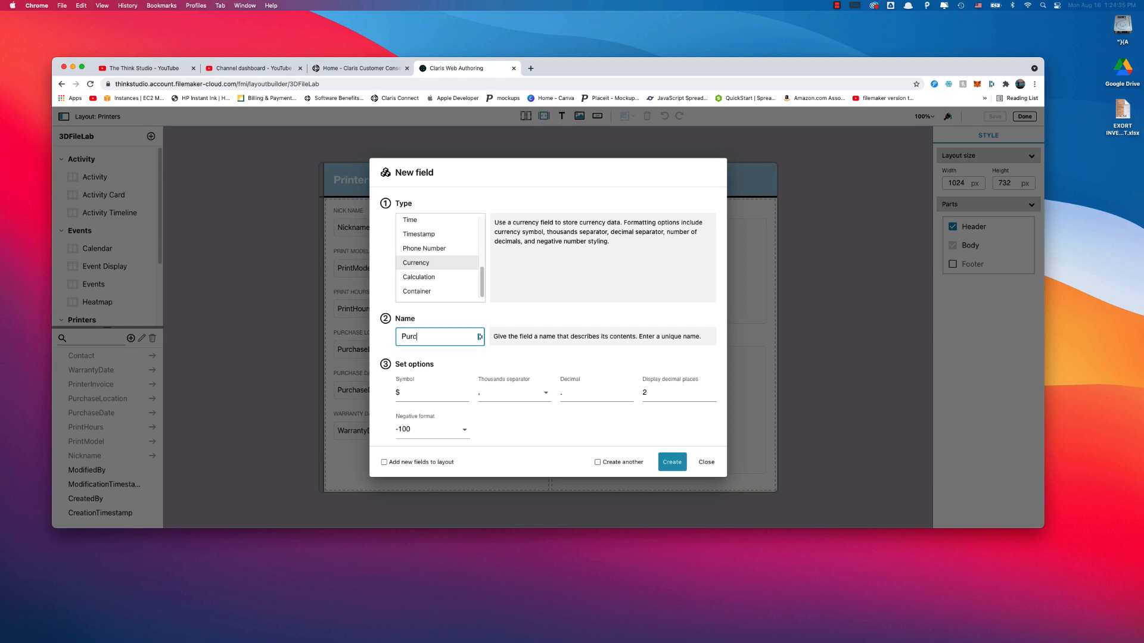
{"action": "type", "text": "hase Price"}
{"action": "left_click", "coordinate": [505, 417]}
{"action": "left_click", "coordinate": [516, 403]}
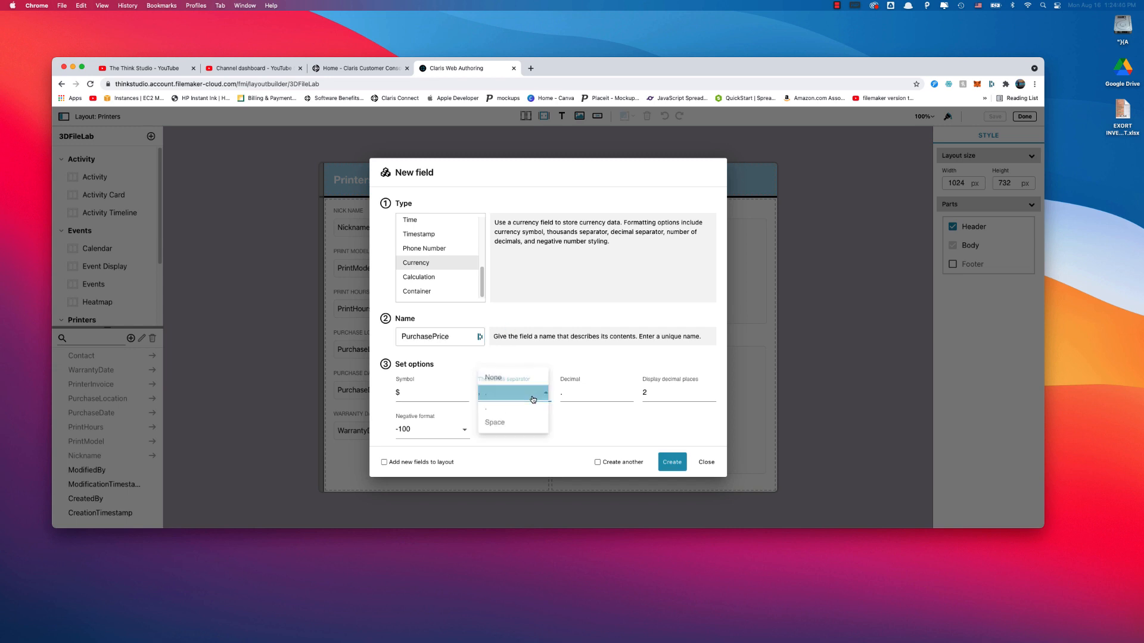
{"action": "left_click", "coordinate": [606, 417]}
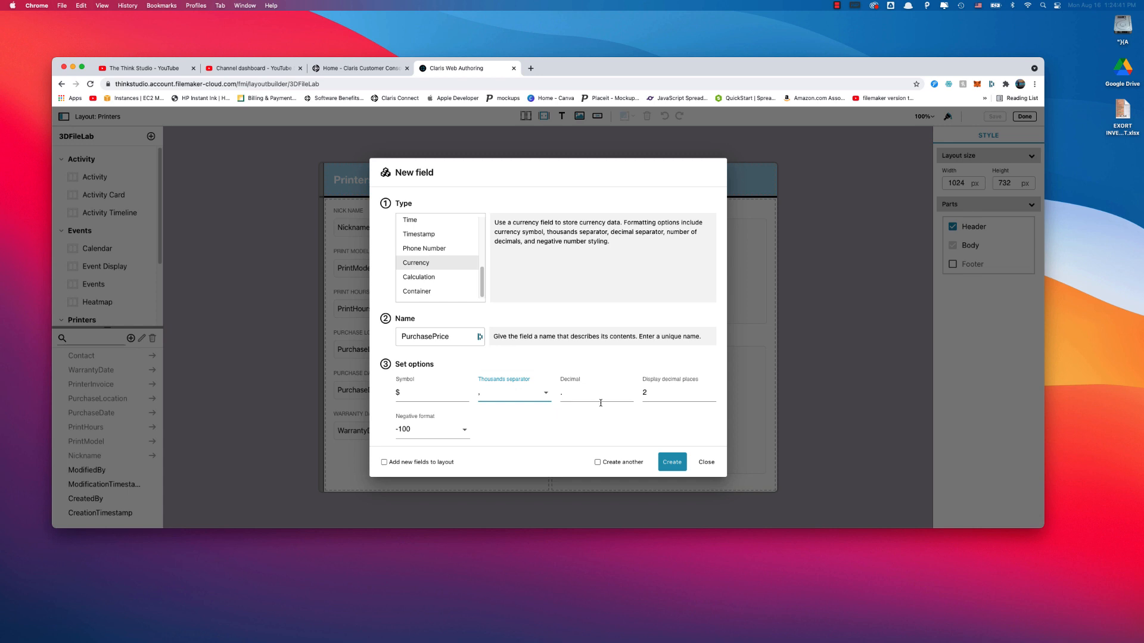
{"action": "left_click", "coordinate": [674, 468]}
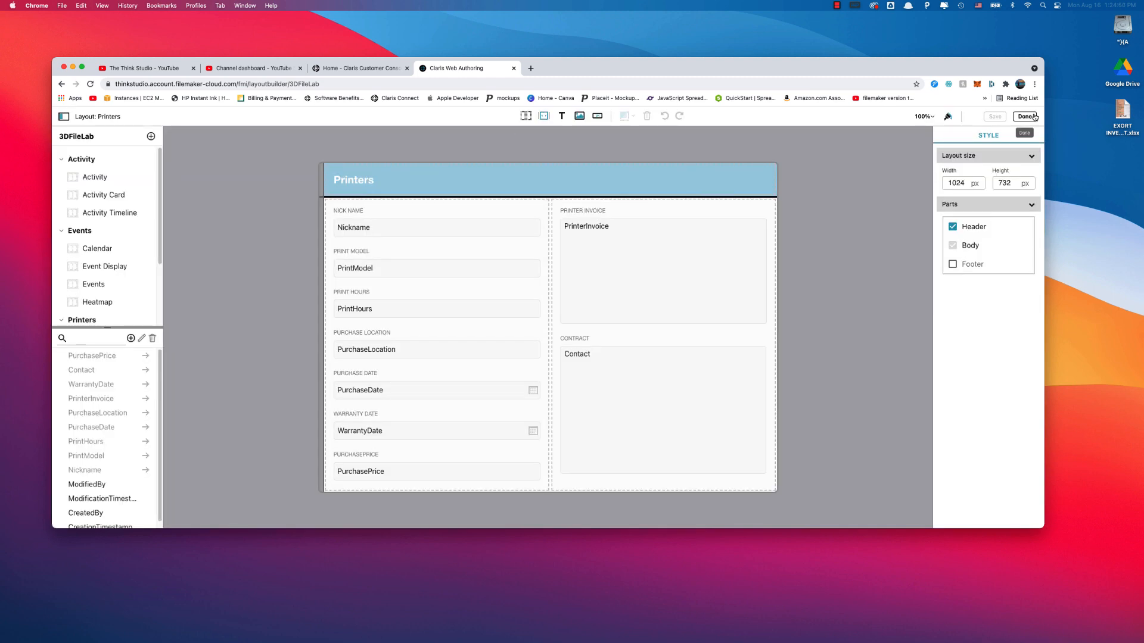
Leave the layout builder and enter 900 as the Klic-N-Print record's Purchase Price, showing $900.00.
{"action": "left_click", "coordinate": [1033, 117]}
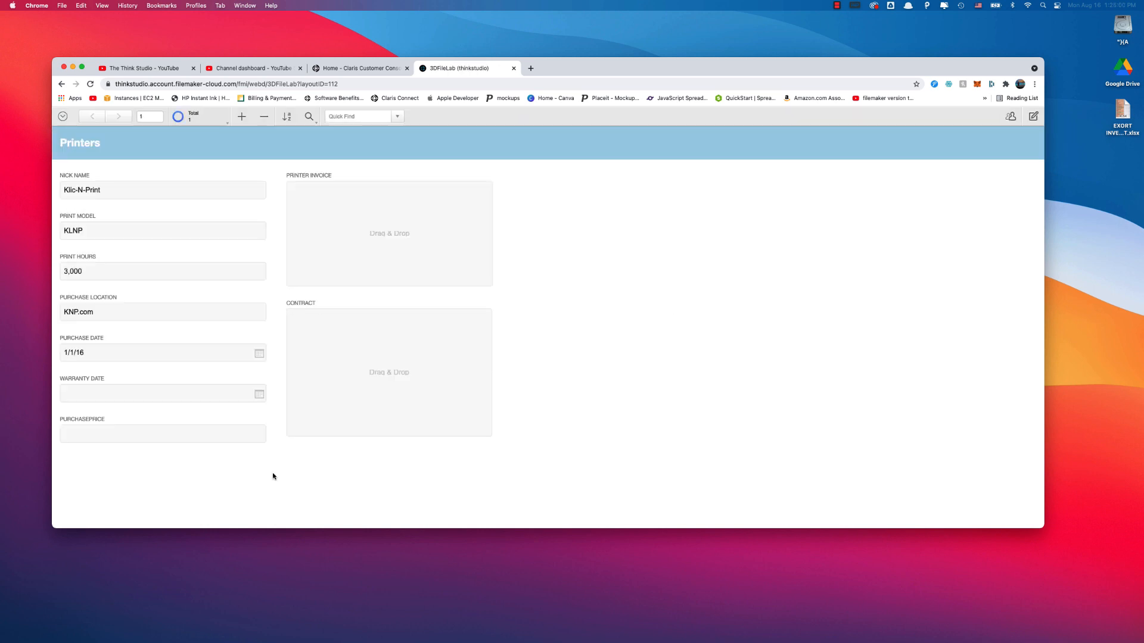
{"action": "left_click", "coordinate": [138, 432]}
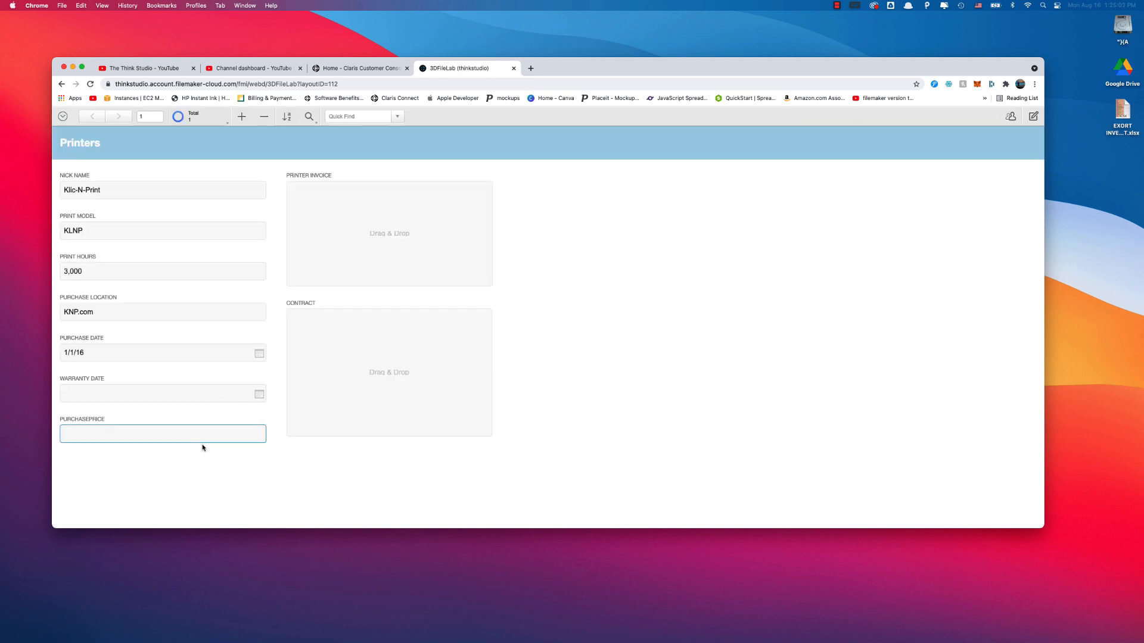
{"action": "type", "text": "900"}
{"action": "left_click", "coordinate": [253, 470]}
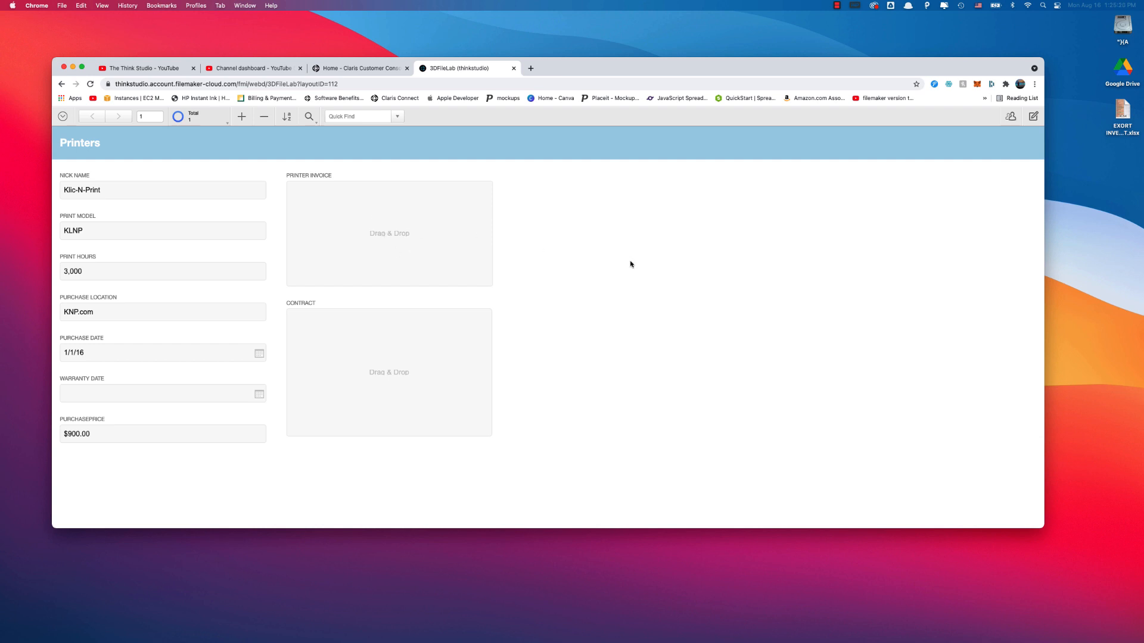
{"action": "left_click_drag", "start_coordinate": [1109, 123], "coordinate": [405, 241]}
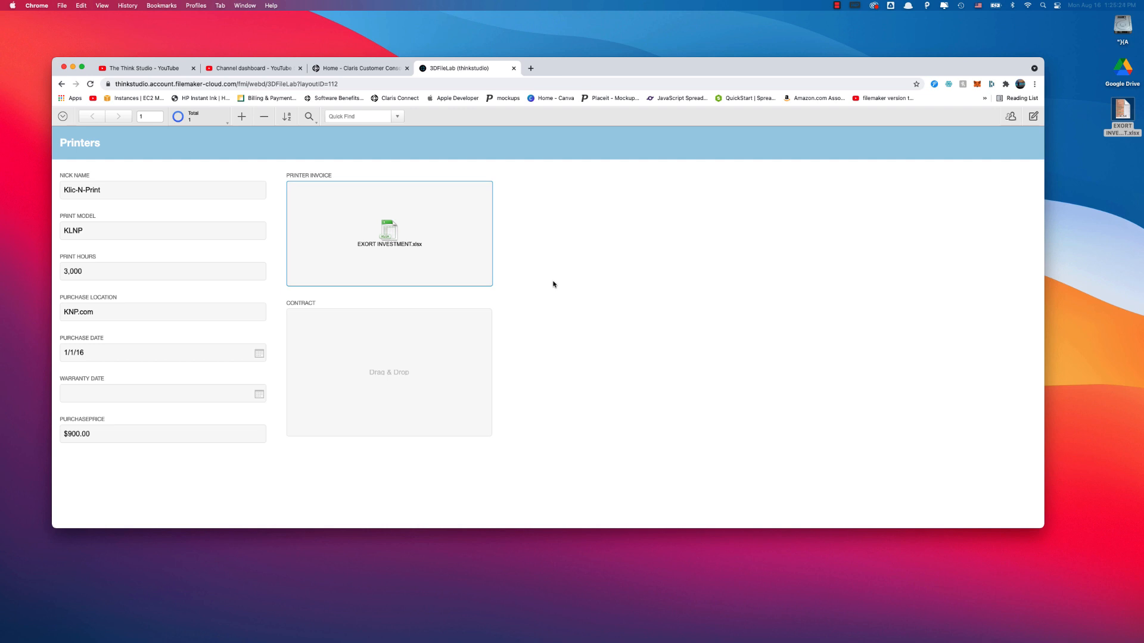
{"action": "left_click_drag", "start_coordinate": [400, 221], "coordinate": [390, 367]}
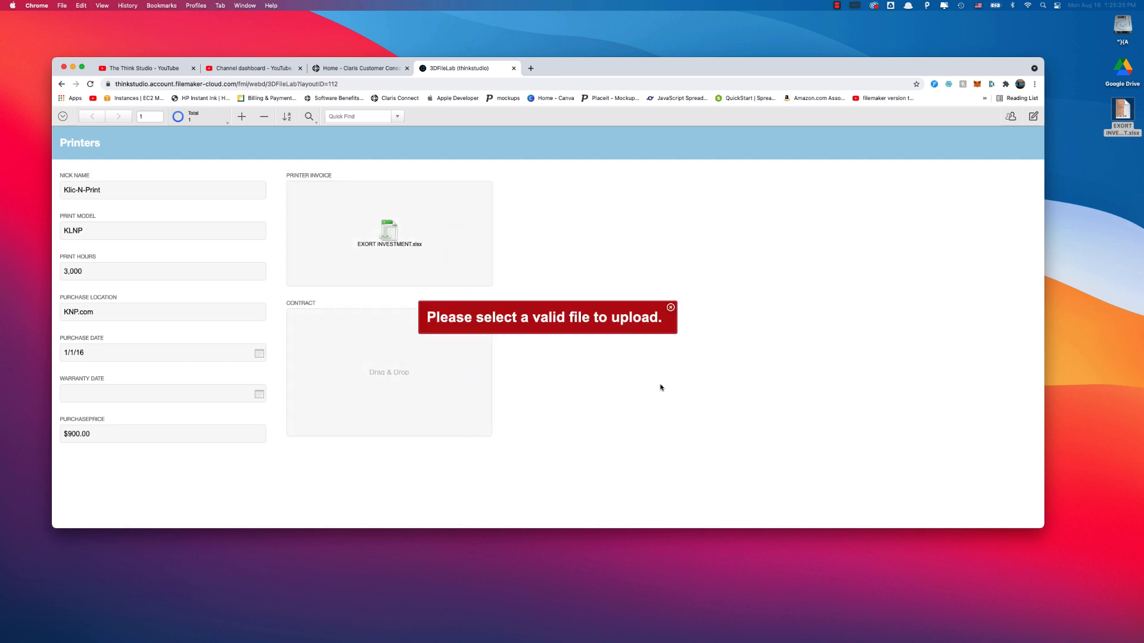
{"action": "left_click", "coordinate": [668, 310]}
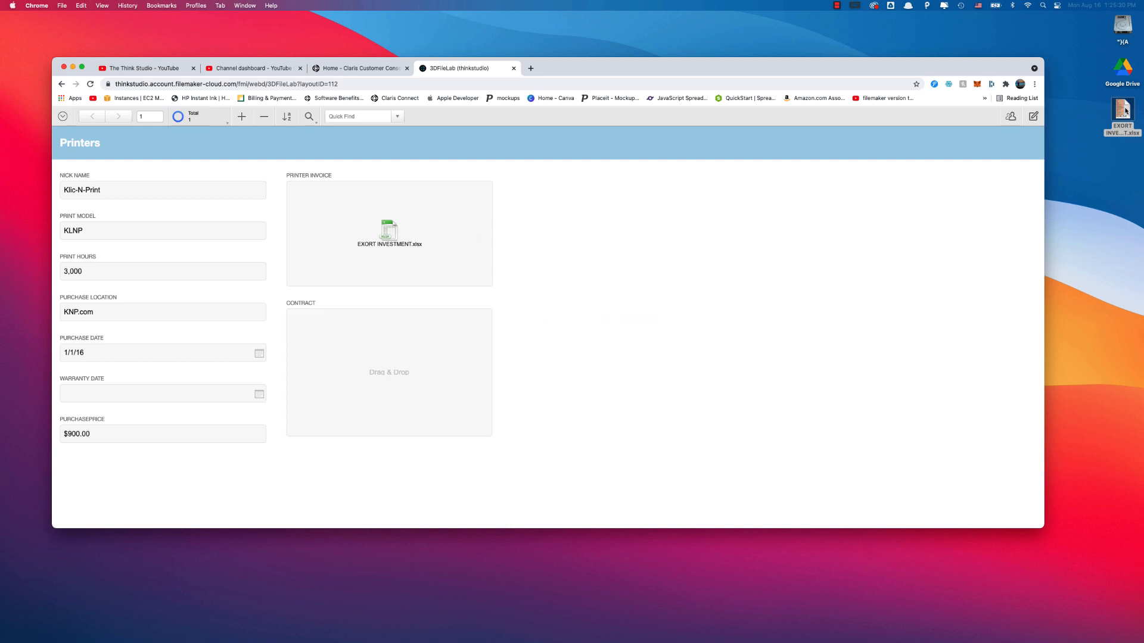
{"action": "left_click_drag", "start_coordinate": [1122, 113], "coordinate": [611, 378]}
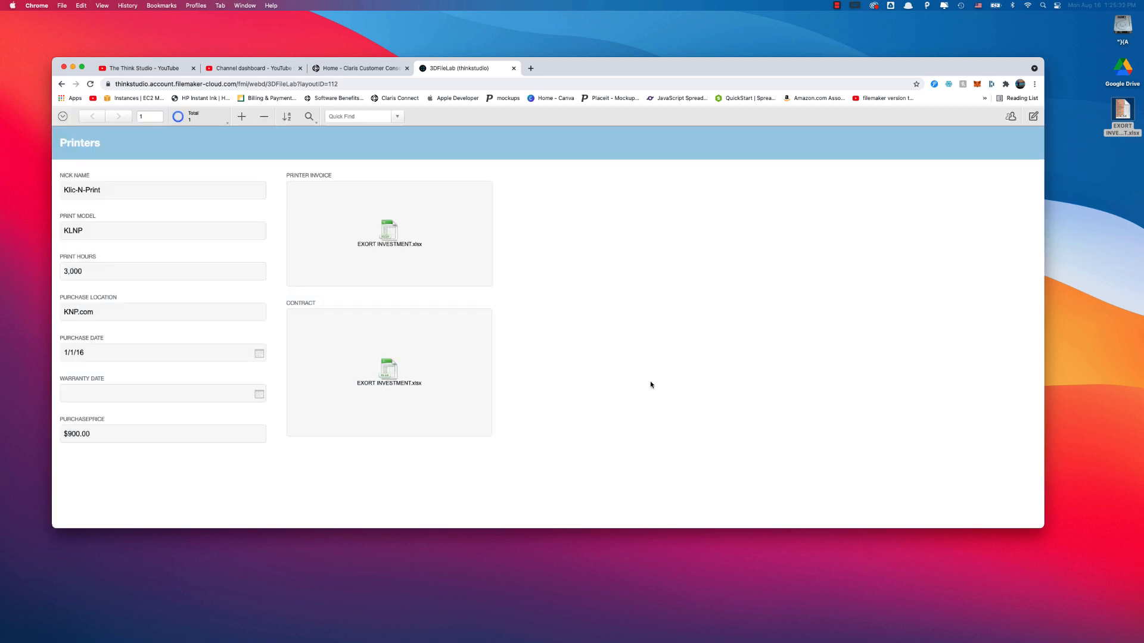
{"action": "right_click", "coordinate": [428, 271]}
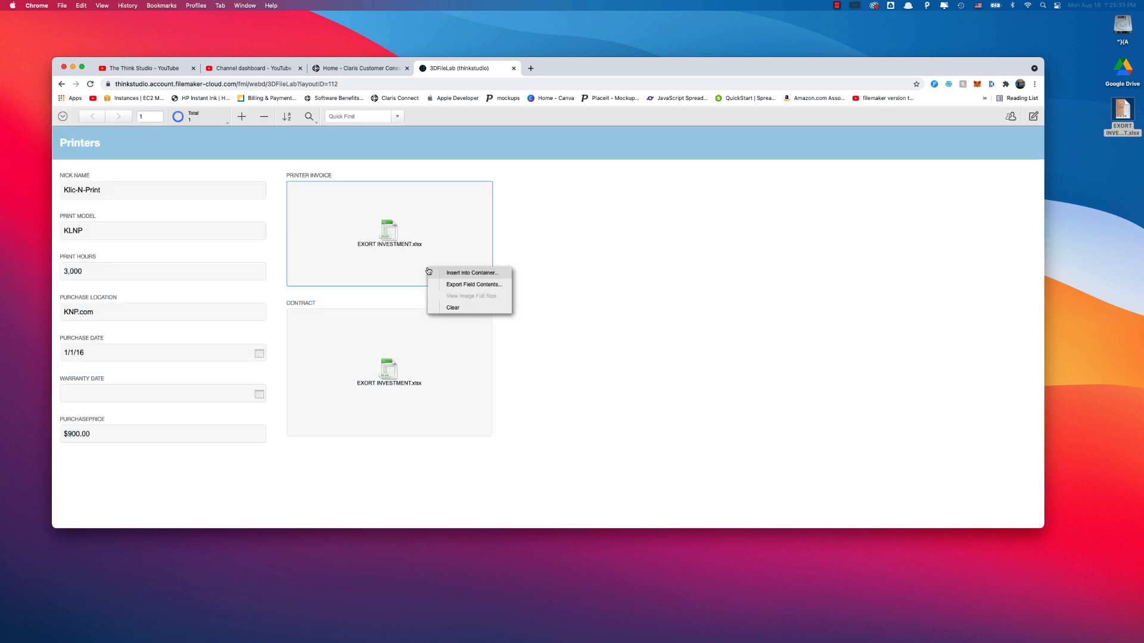
{"action": "left_click", "coordinate": [490, 308]}
{"action": "right_click", "coordinate": [463, 362]}
{"action": "left_click", "coordinate": [486, 397]}
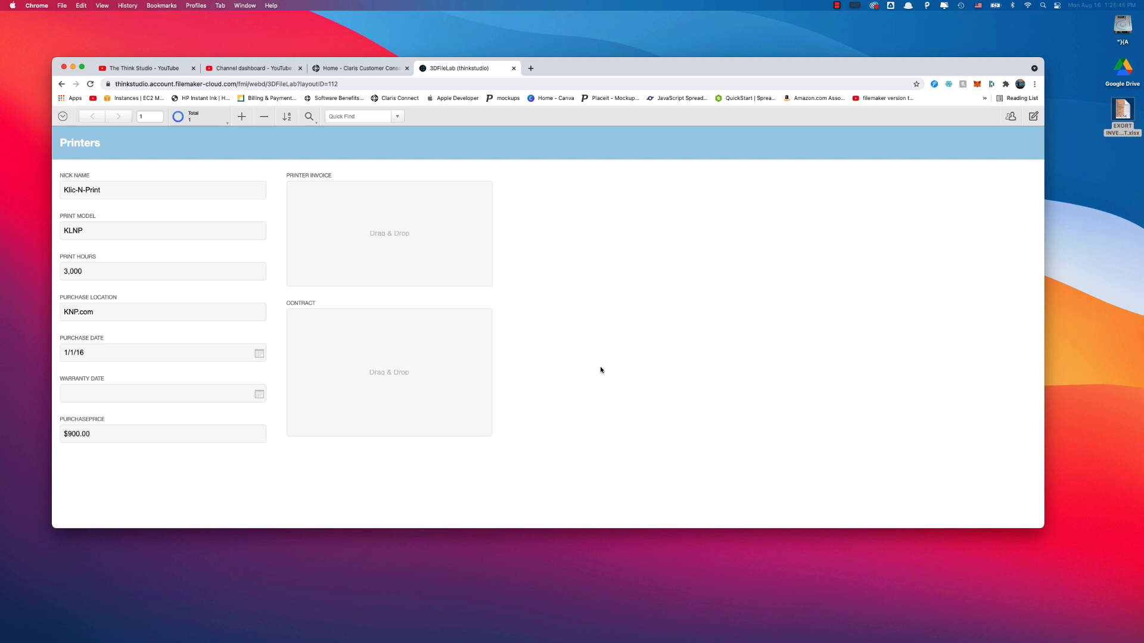
Reopen the layout editor and scroll the layouts list down to the Printers layout.
{"action": "left_click", "coordinate": [1031, 118]}
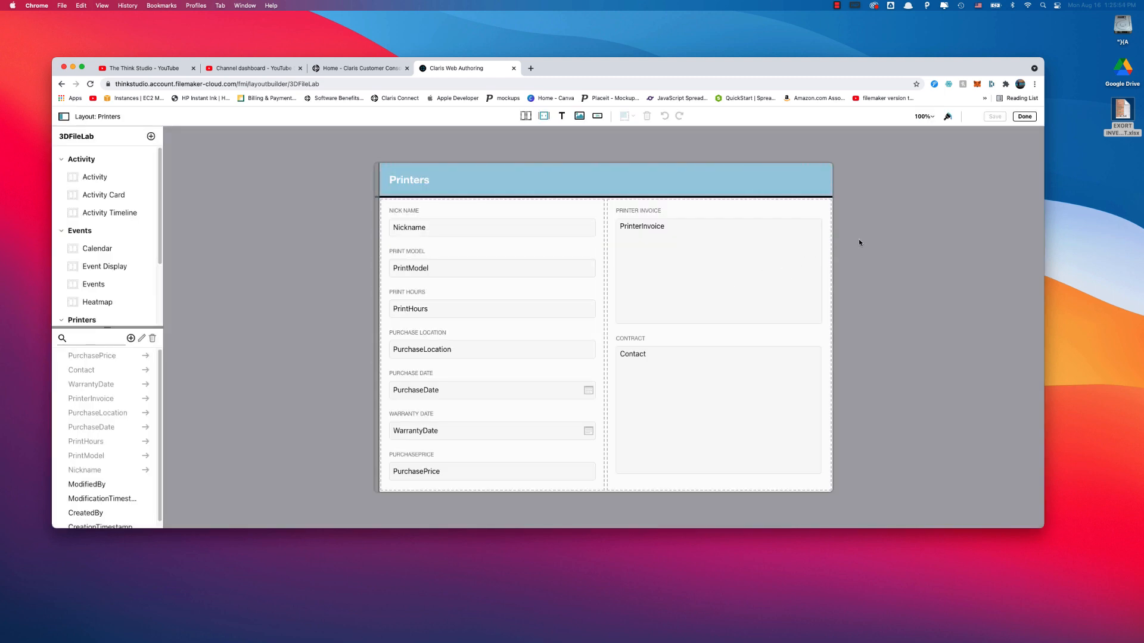
{"action": "scroll", "coordinate": [95, 262], "scroll_direction": "down", "scroll_amount": 4}
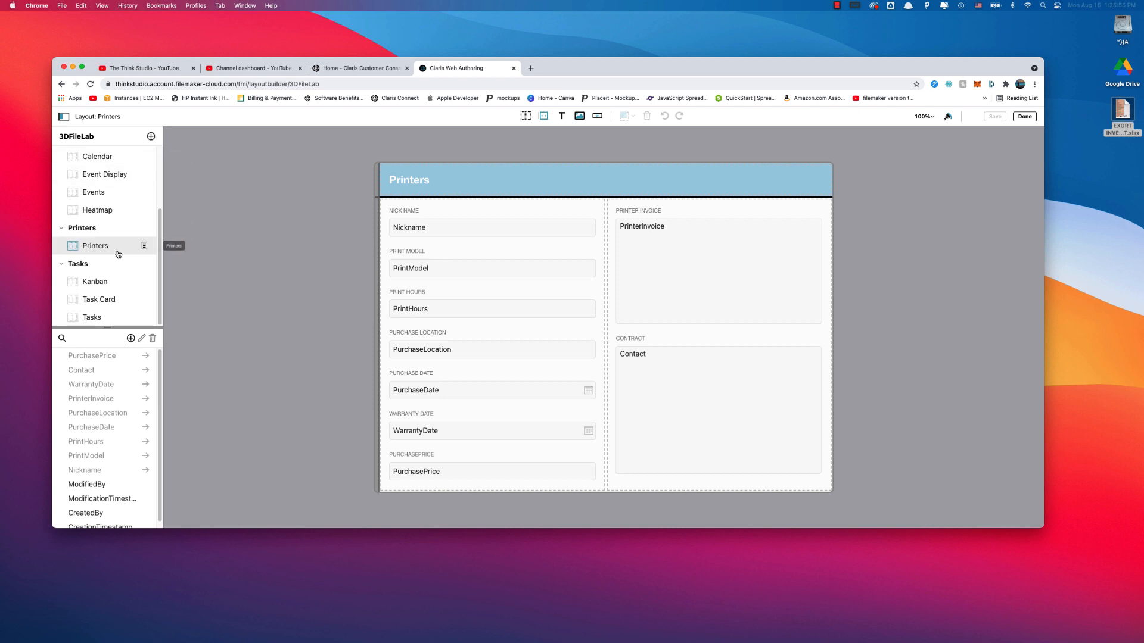
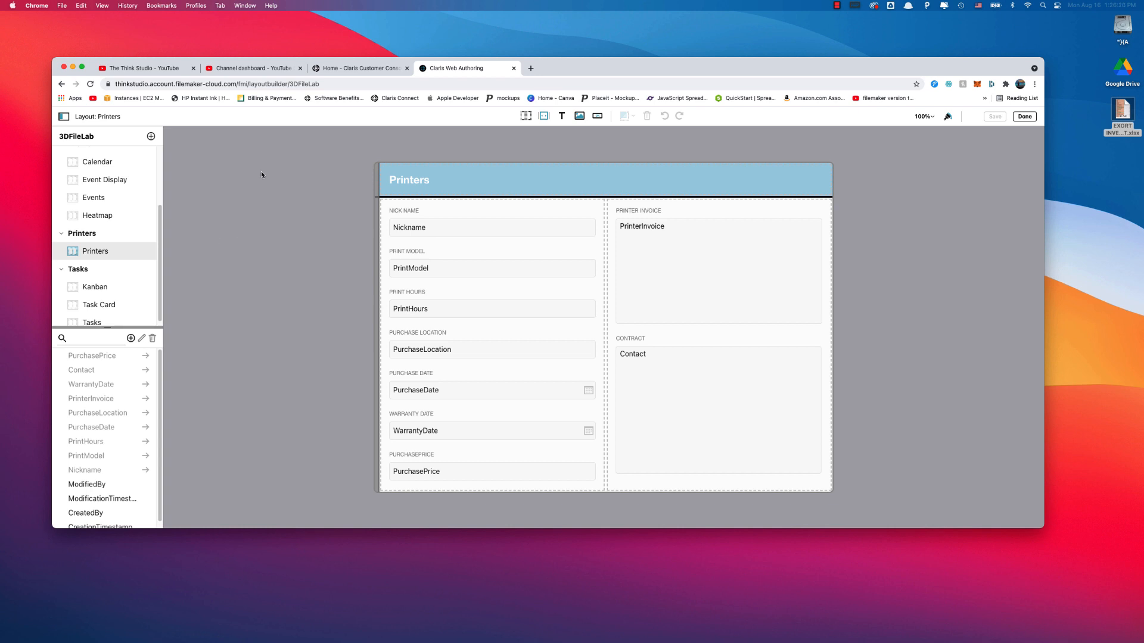
Create a blank table named SD_Cards with the default Desktop 1024x768 Form layout.
{"action": "left_click", "coordinate": [151, 136]}
{"action": "left_click", "coordinate": [414, 245]}
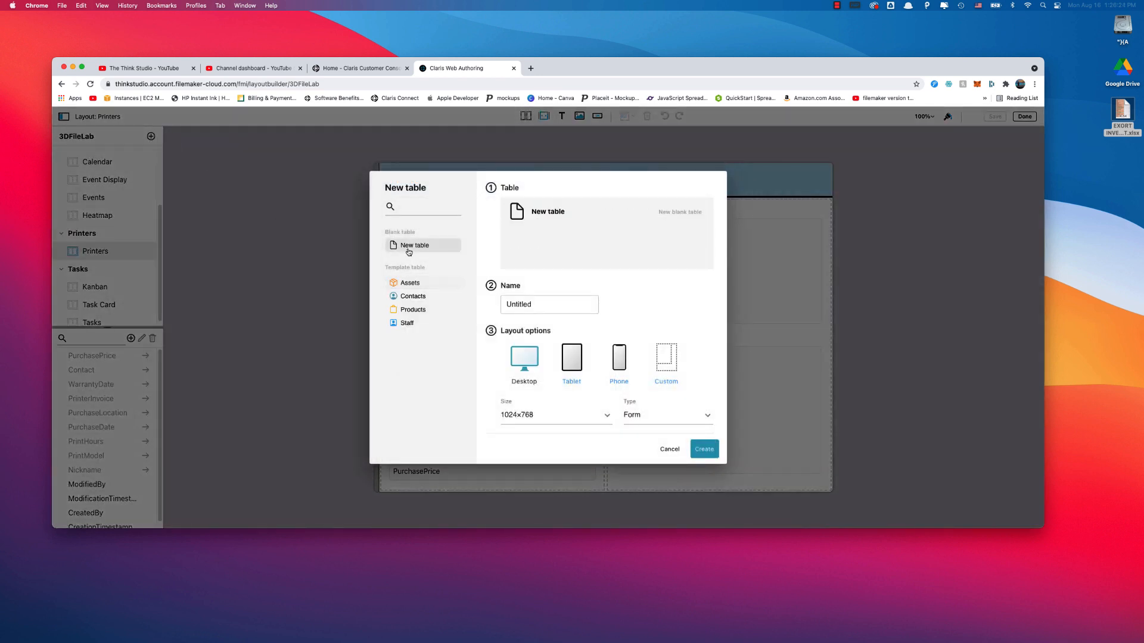
{"action": "double_click", "coordinate": [554, 309]}
{"action": "type", "text": "Sd"}
{"action": "key", "text": "BackSpace"}
{"action": "key", "text": "BackSpace"}
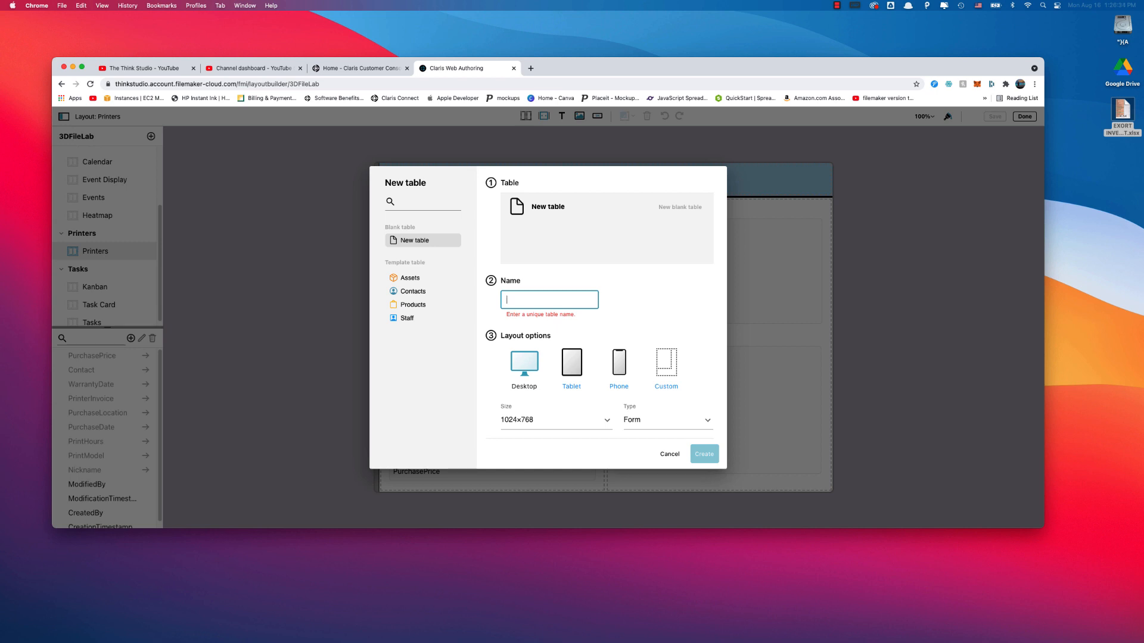
{"action": "type", "text": "Storage"}
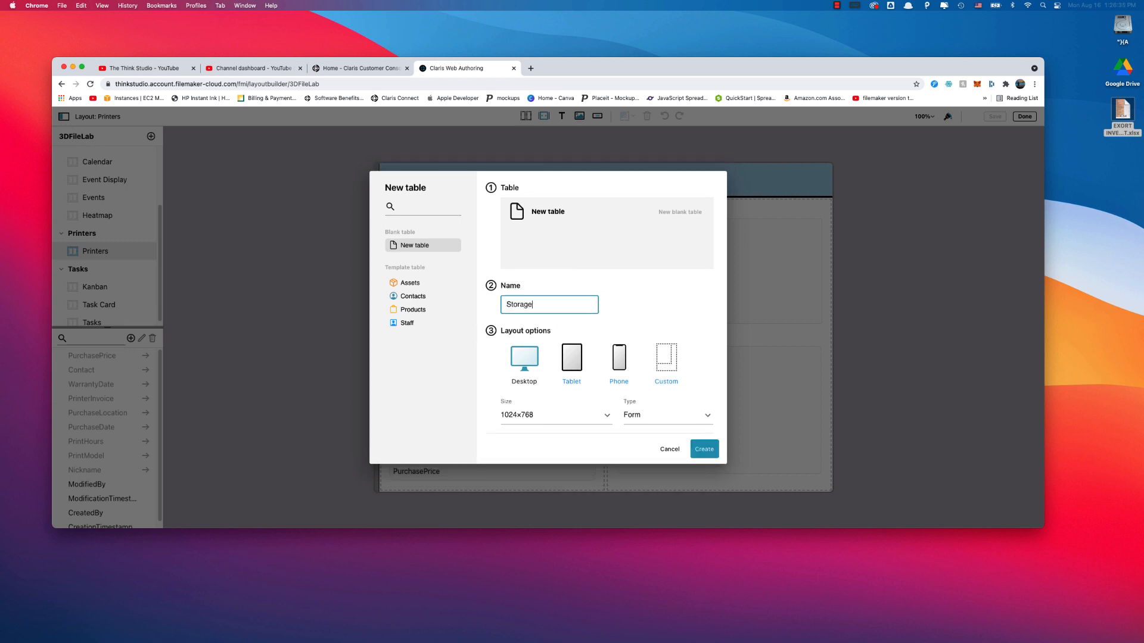
{"action": "type", "text": "Car"}
{"action": "key", "text": "BackSpace"}
{"action": "type", "text": "Fiv"}
{"action": "key", "text": "BackSpace"}
{"action": "key", "text": "BackSpace"}
{"action": "type", "text": "evi"}
{"action": "key", "text": "super+a"}
{"action": "type", "text": "Sr"}
{"action": "key", "text": "BackSpace"}
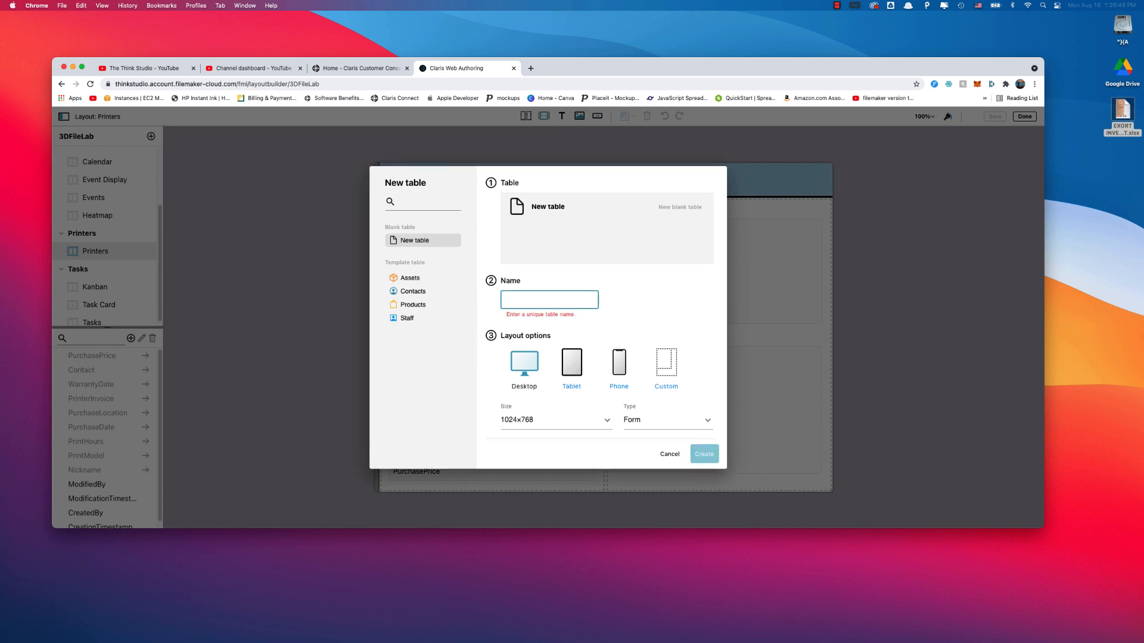
{"action": "type", "text": "Sd"}
{"action": "key", "text": "BackSpace"}
{"action": "type", "text": "D"}
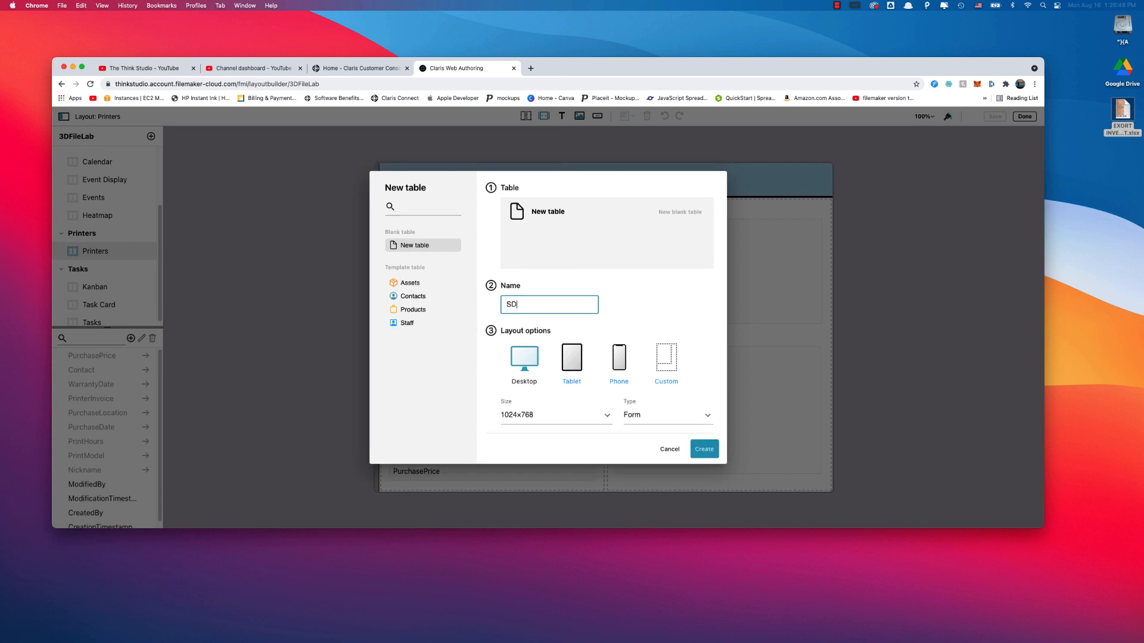
{"action": "type", "text": "_Cards"}
{"action": "left_click", "coordinate": [526, 353]}
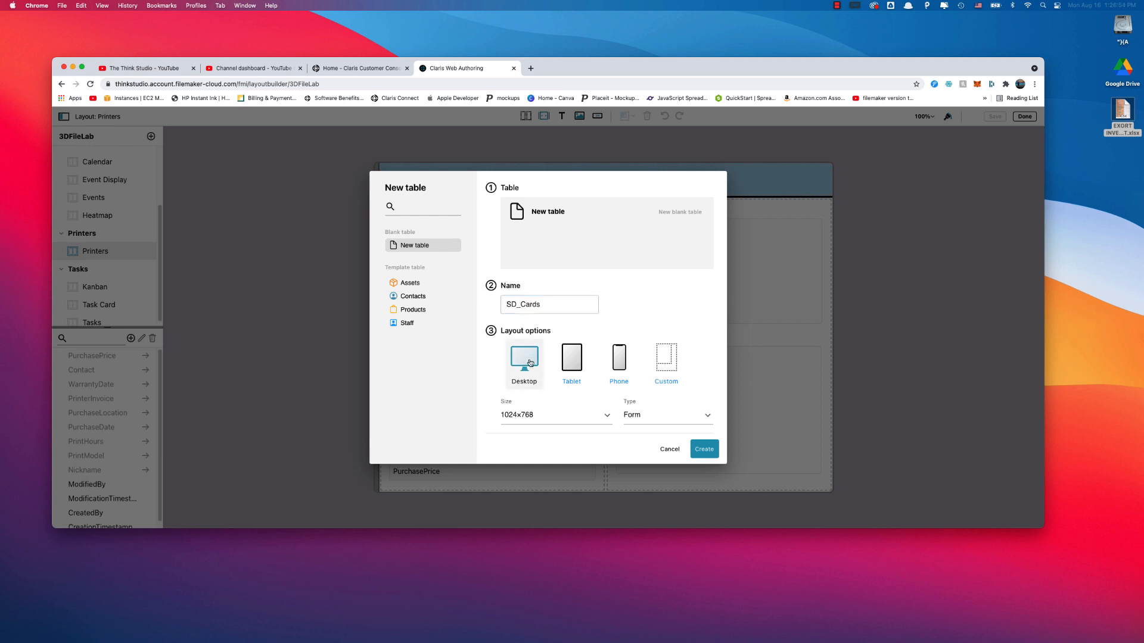
{"action": "left_click", "coordinate": [713, 450]}
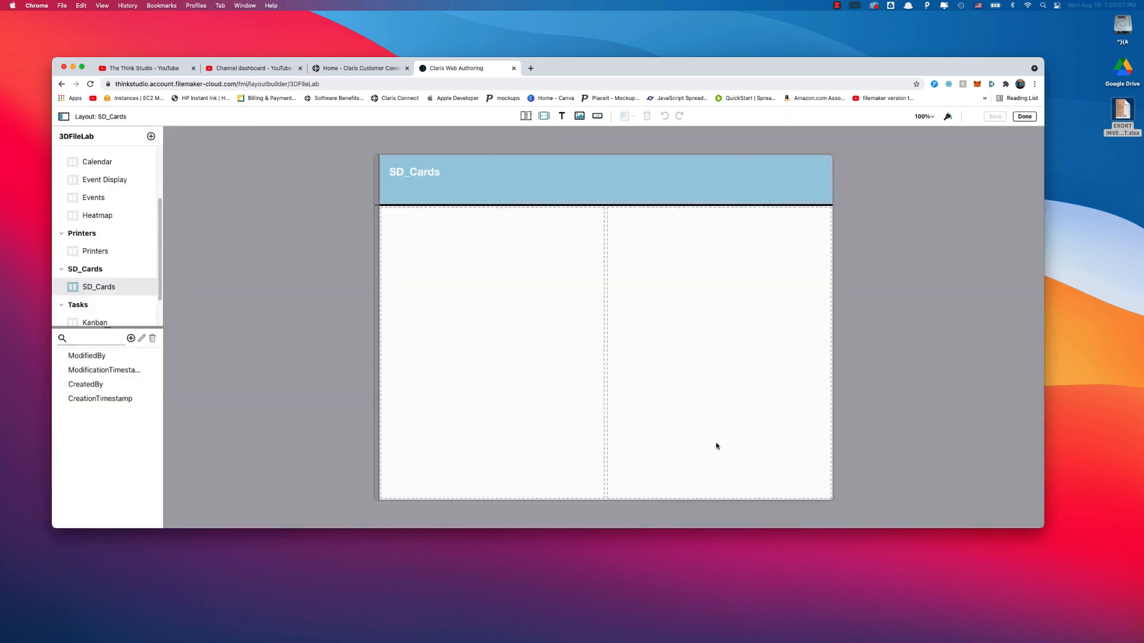
Change the header title from SD_Cards to 'SD Cards'.
{"action": "left_click", "coordinate": [403, 172]}
{"action": "left_click", "coordinate": [406, 172]}
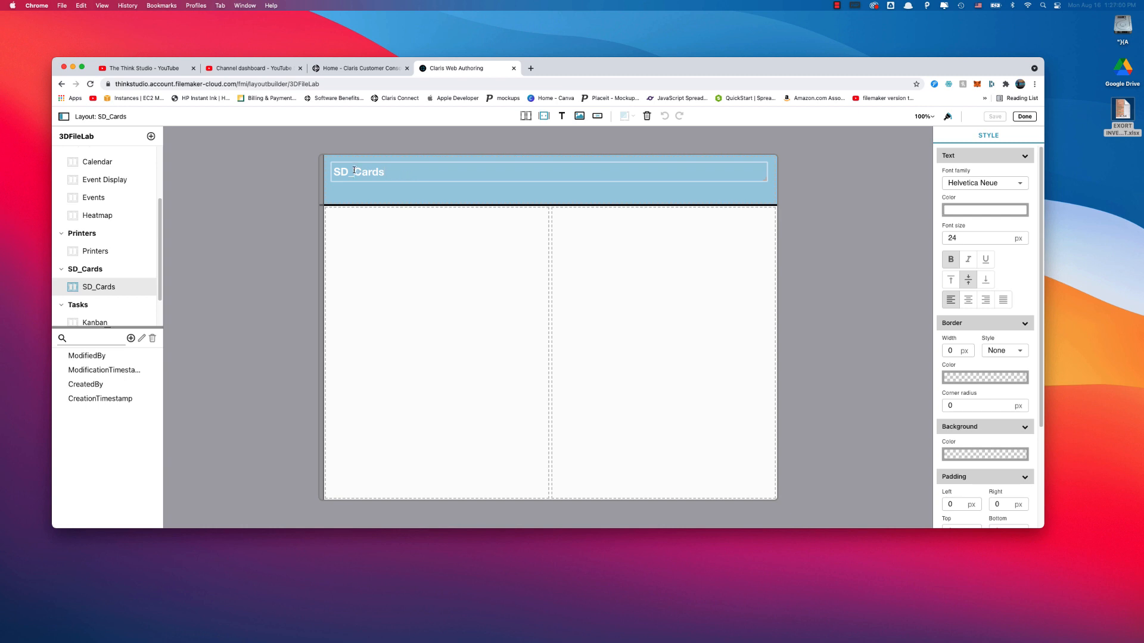
{"action": "key", "text": "BackSpace"}
{"action": "left_click", "coordinate": [431, 248]}
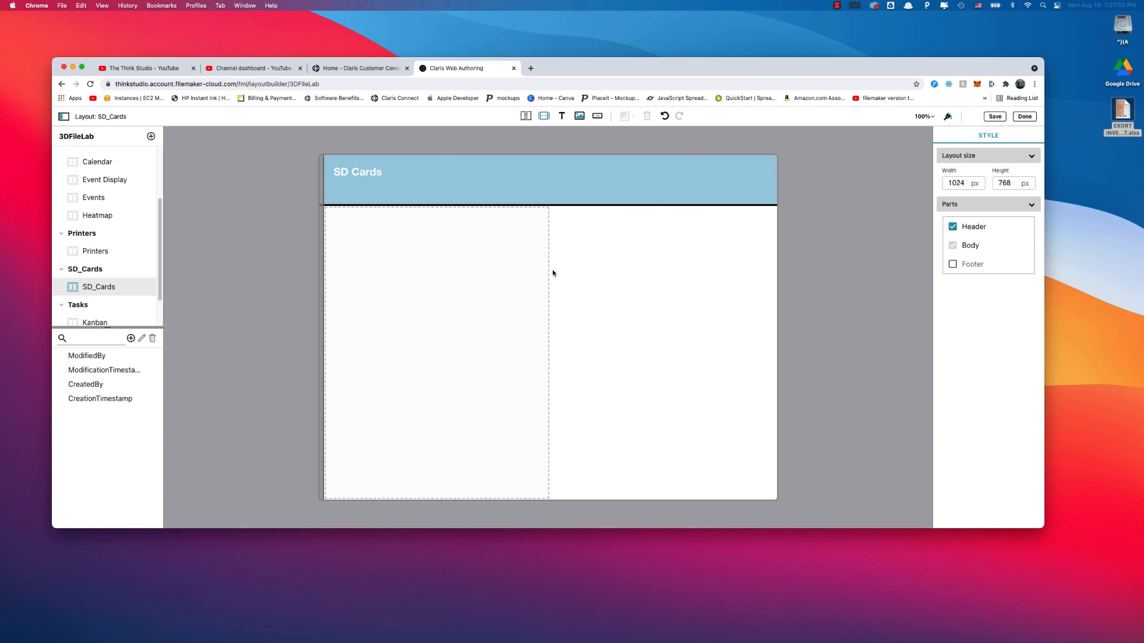
Stretch the left body column to full width, then switch to the Printers layout.
{"action": "left_click_drag", "start_coordinate": [546, 340], "coordinate": [773, 321]}
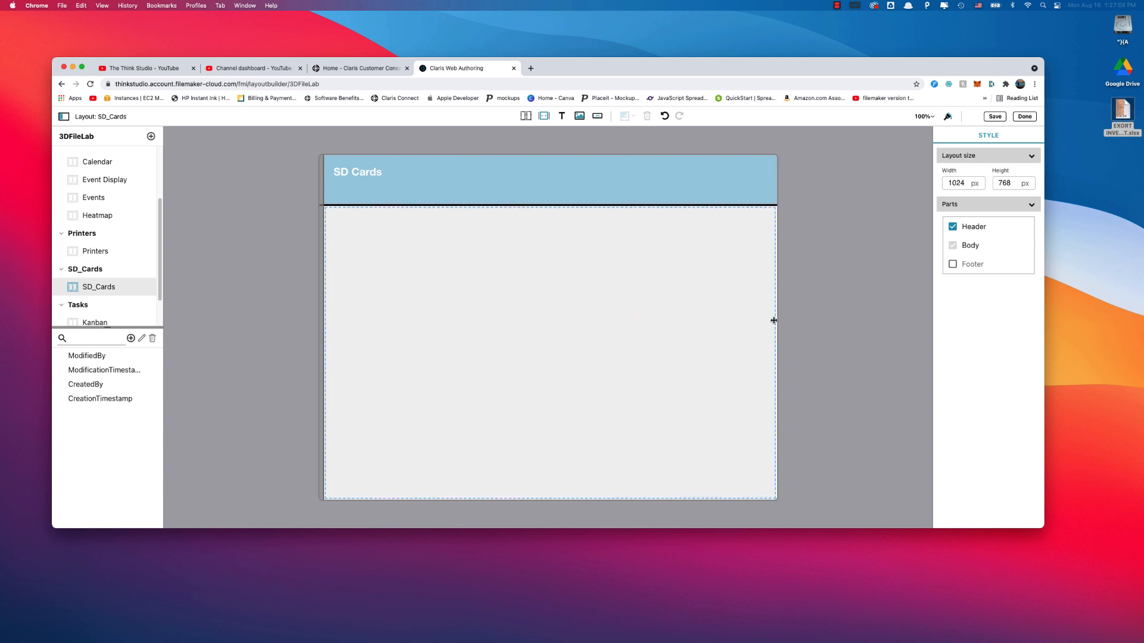
{"action": "left_click", "coordinate": [637, 172]}
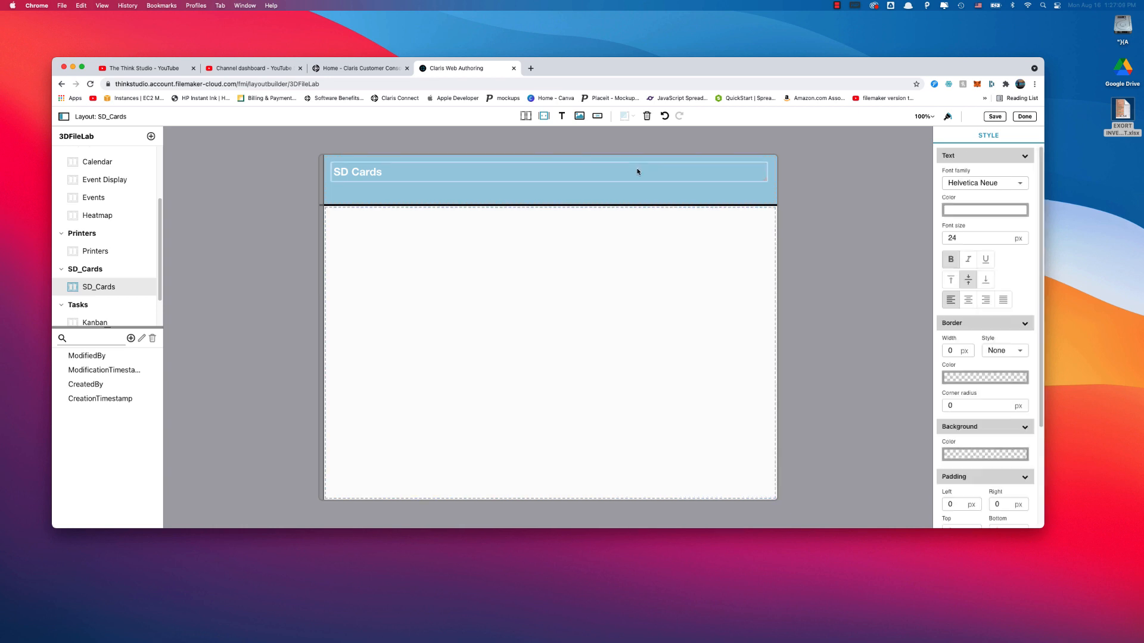
{"action": "left_click", "coordinate": [363, 193]}
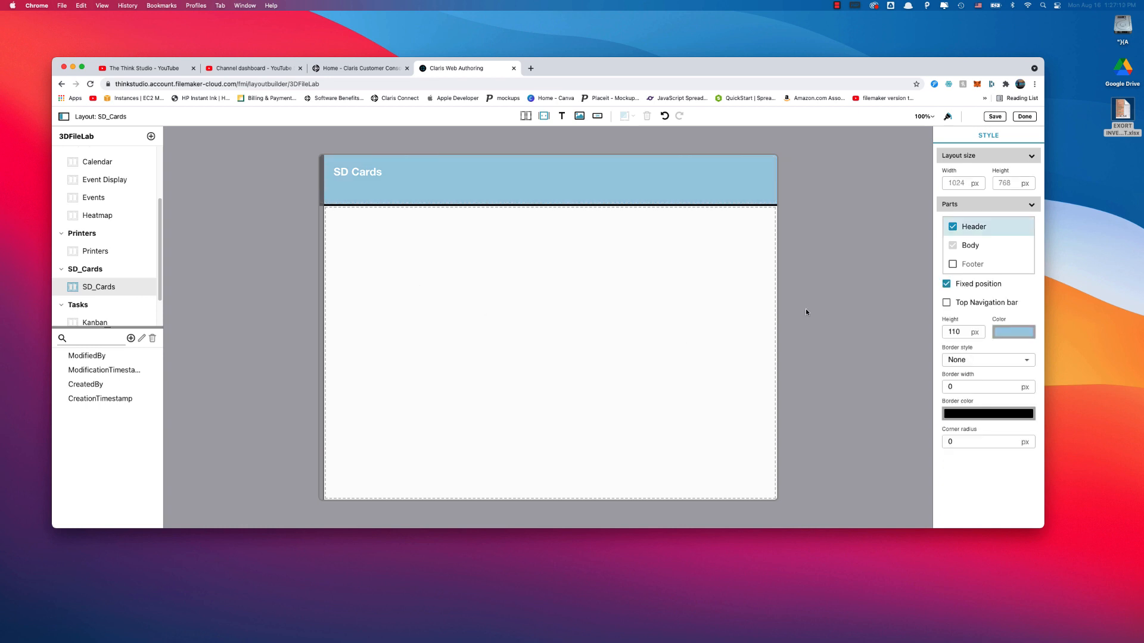
{"action": "left_click", "coordinate": [493, 320]}
{"action": "left_click", "coordinate": [99, 250]}
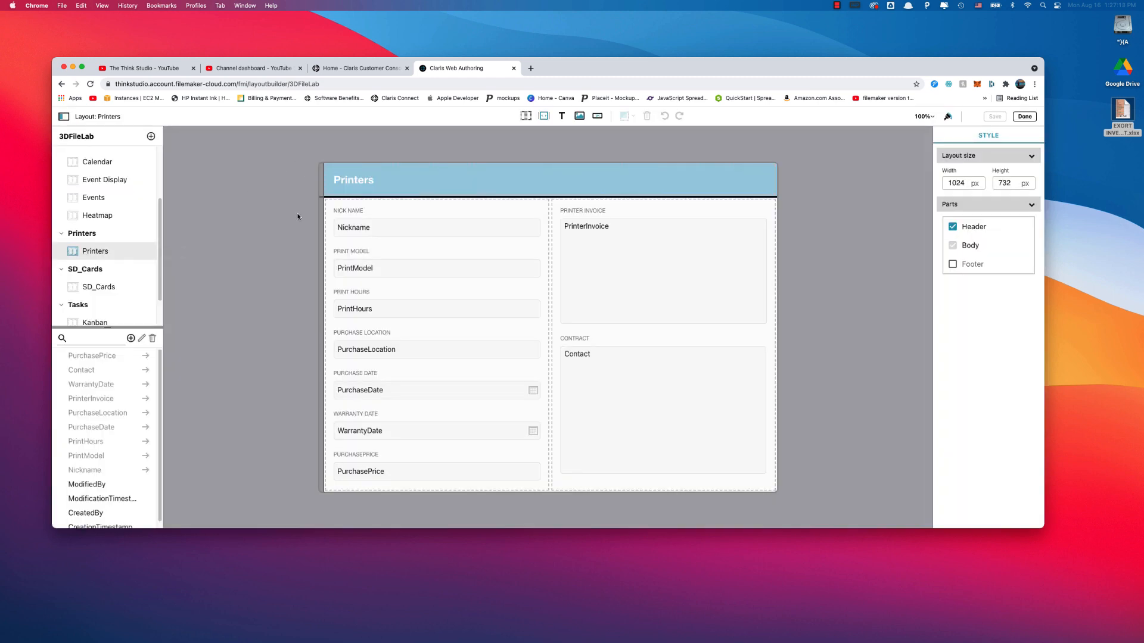
Make the Printers header dark blue and save the layout.
{"action": "left_click", "coordinate": [452, 186]}
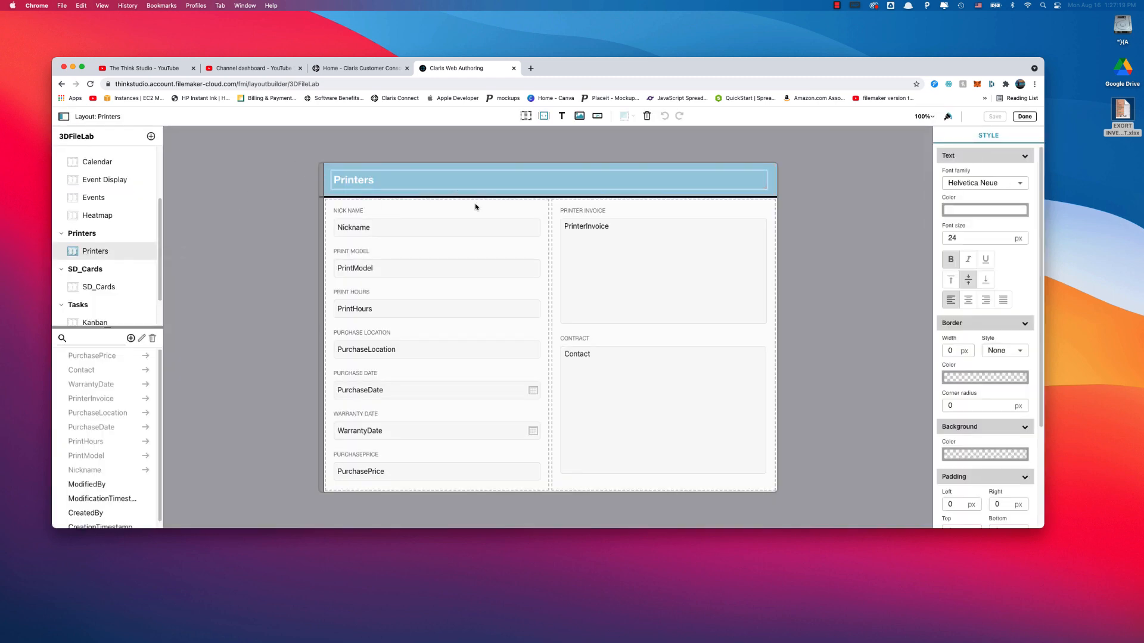
{"action": "left_click", "coordinate": [456, 166]}
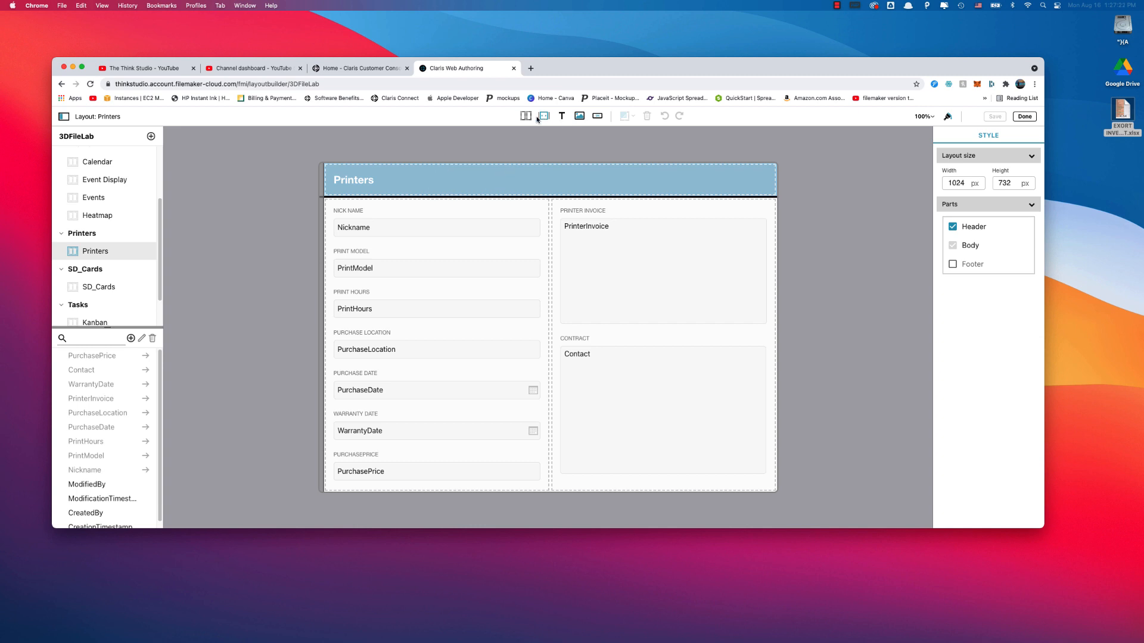
{"action": "left_click", "coordinate": [322, 193]}
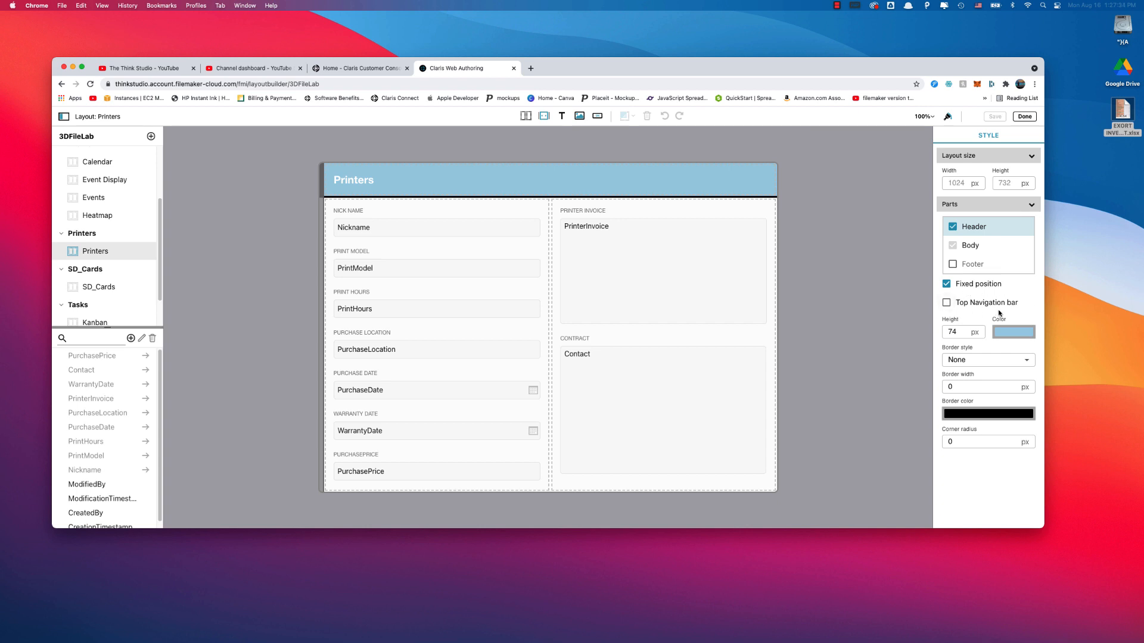
{"action": "left_click", "coordinate": [1007, 335]}
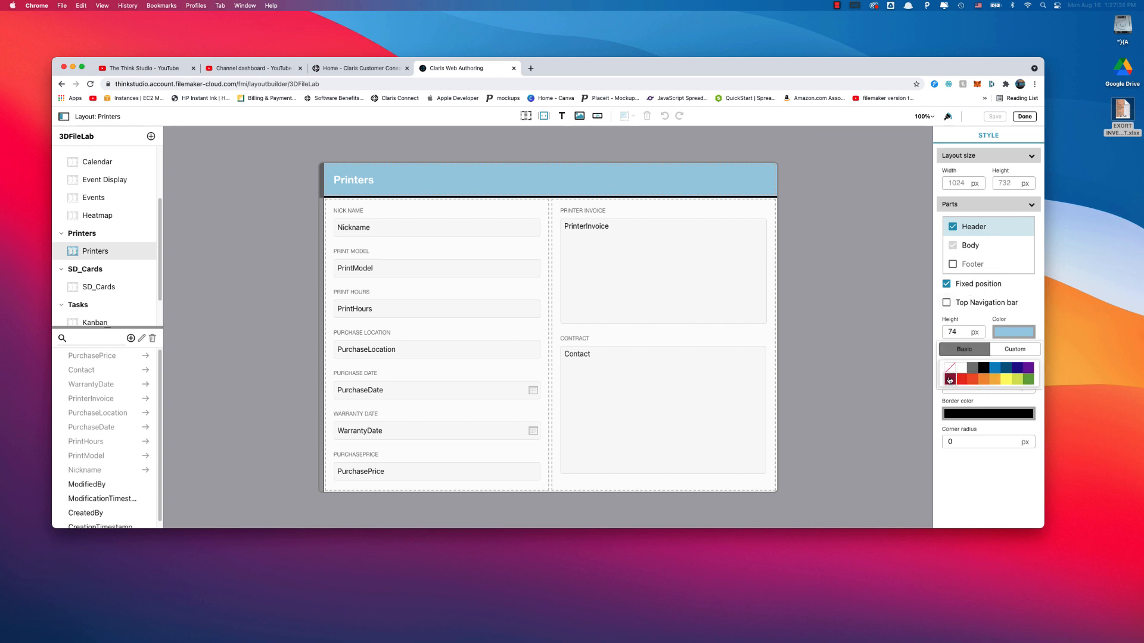
{"action": "left_click", "coordinate": [998, 374]}
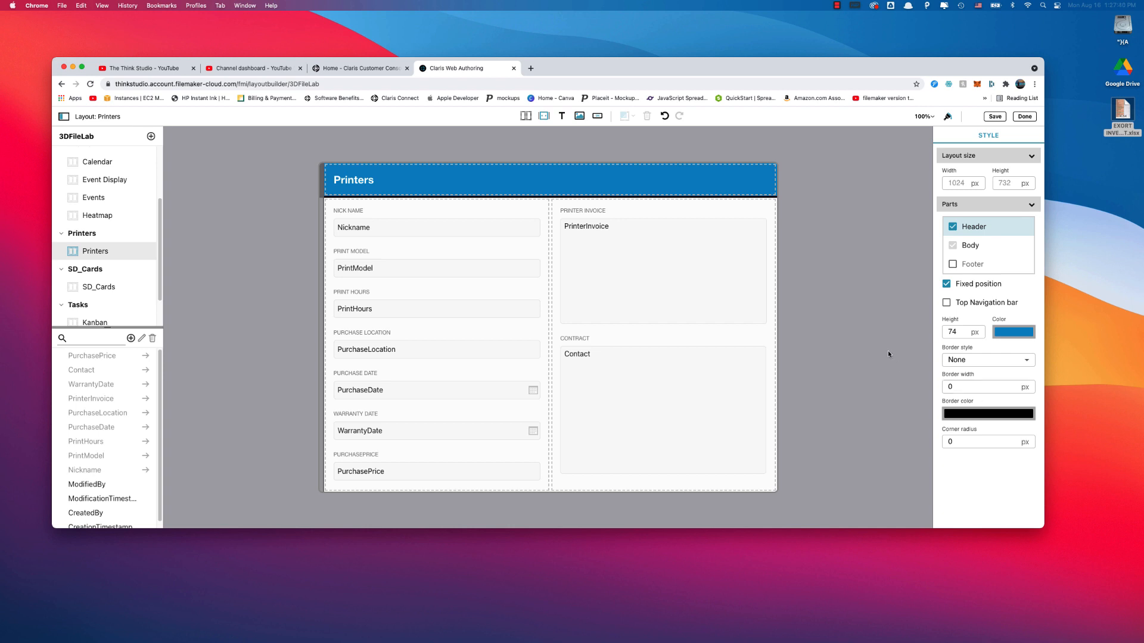
{"action": "left_click", "coordinate": [994, 117]}
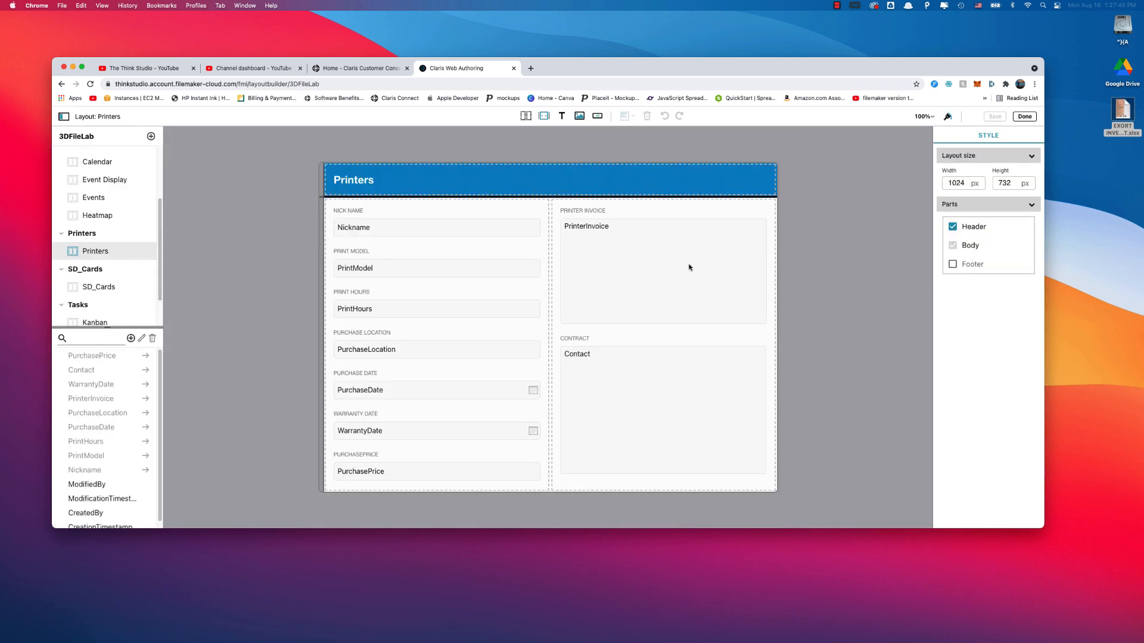
On SD_Cards, shorten the header and color it the same blue.
{"action": "left_click", "coordinate": [99, 287]}
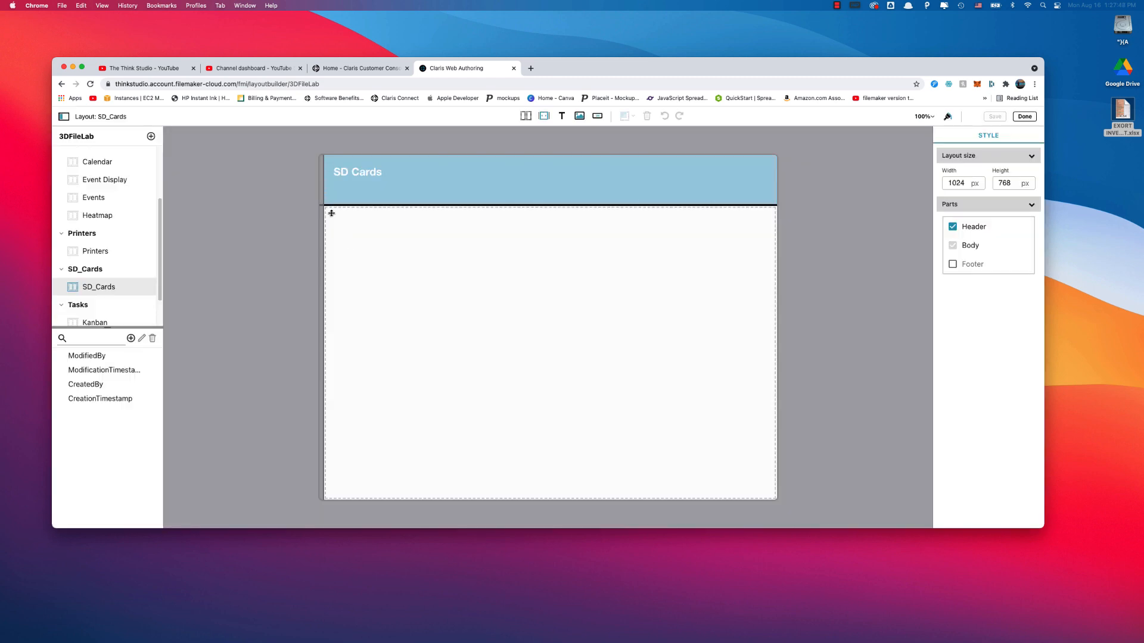
{"action": "left_click_drag", "start_coordinate": [332, 213], "coordinate": [331, 184]}
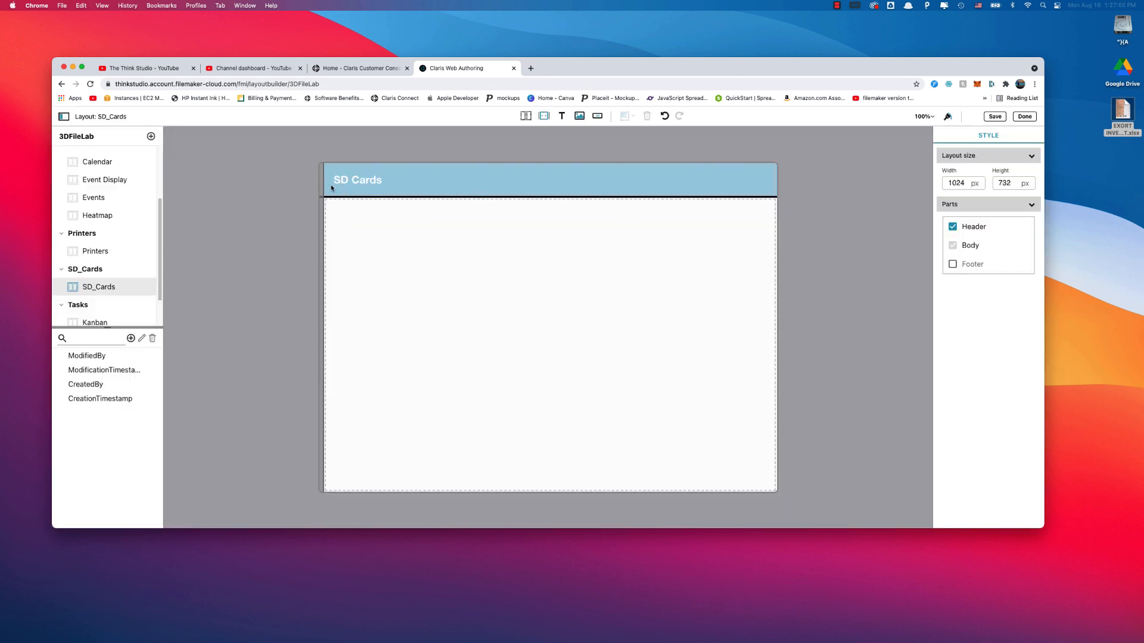
{"action": "left_click", "coordinate": [322, 187]}
{"action": "left_click", "coordinate": [1022, 335]}
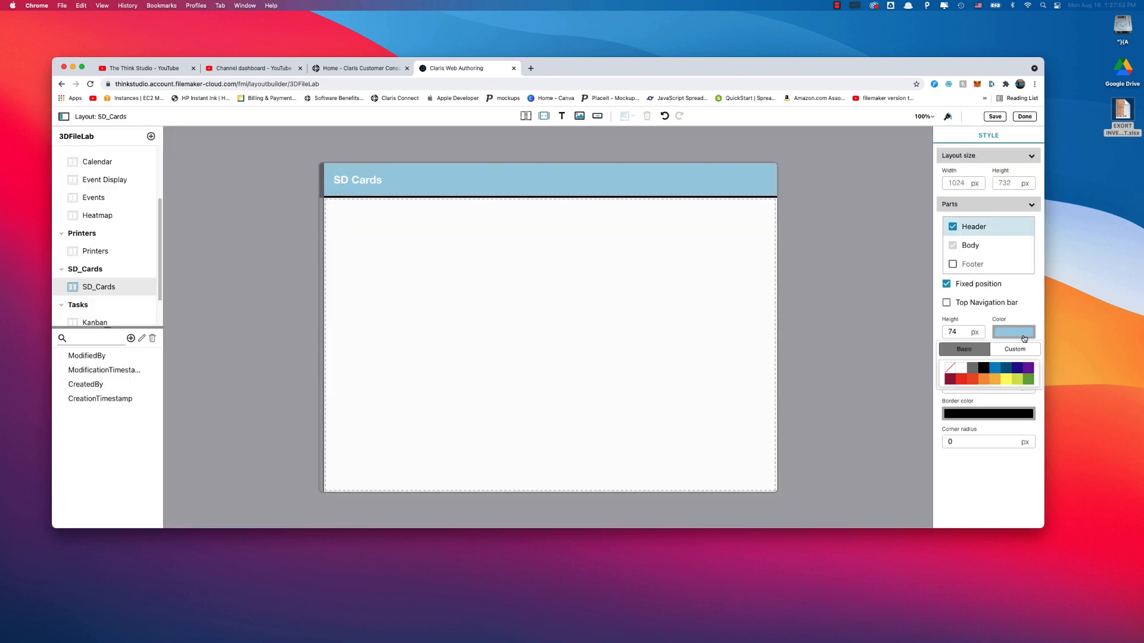
{"action": "left_click", "coordinate": [1000, 369]}
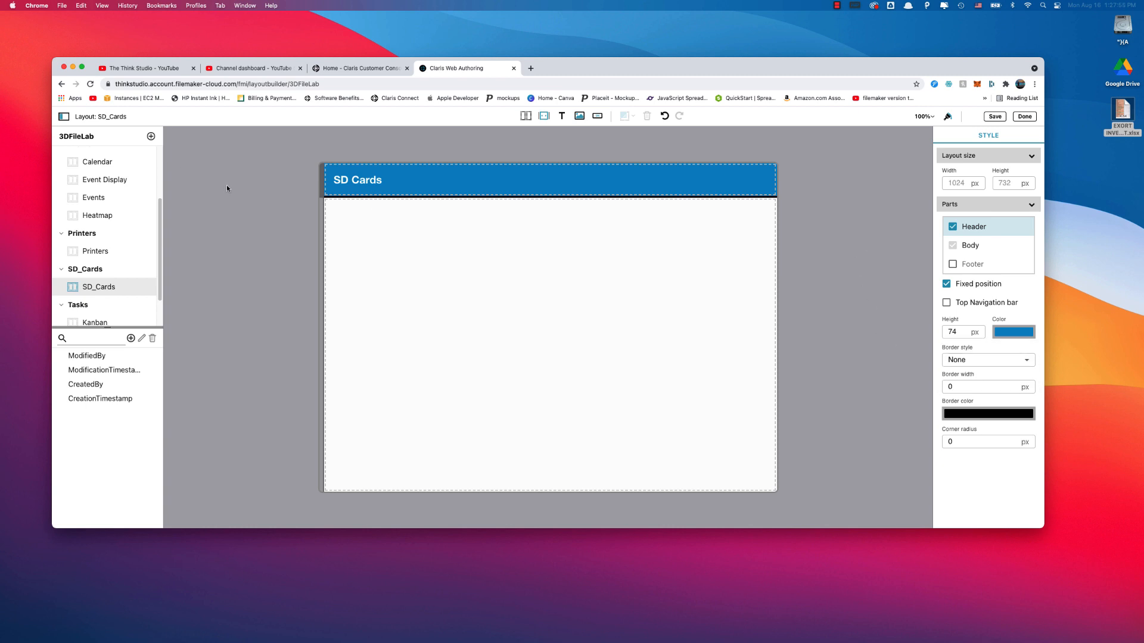
{"action": "left_click", "coordinate": [495, 270]}
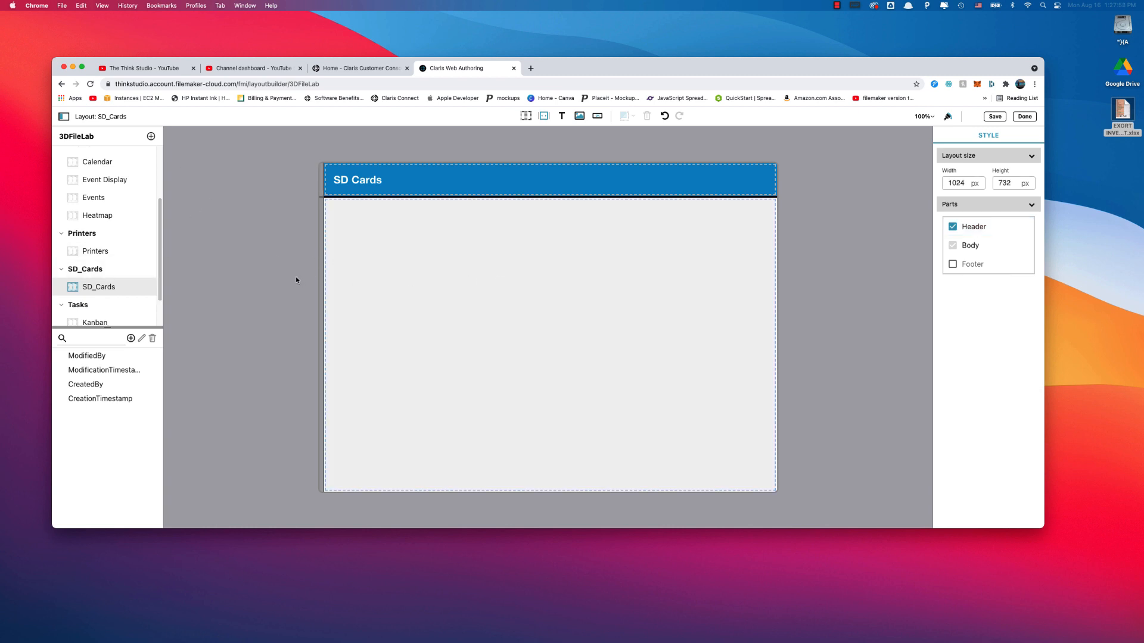
Create an SD-Serial Number field placed on the SD_Cards layout.
{"action": "left_click", "coordinate": [130, 338]}
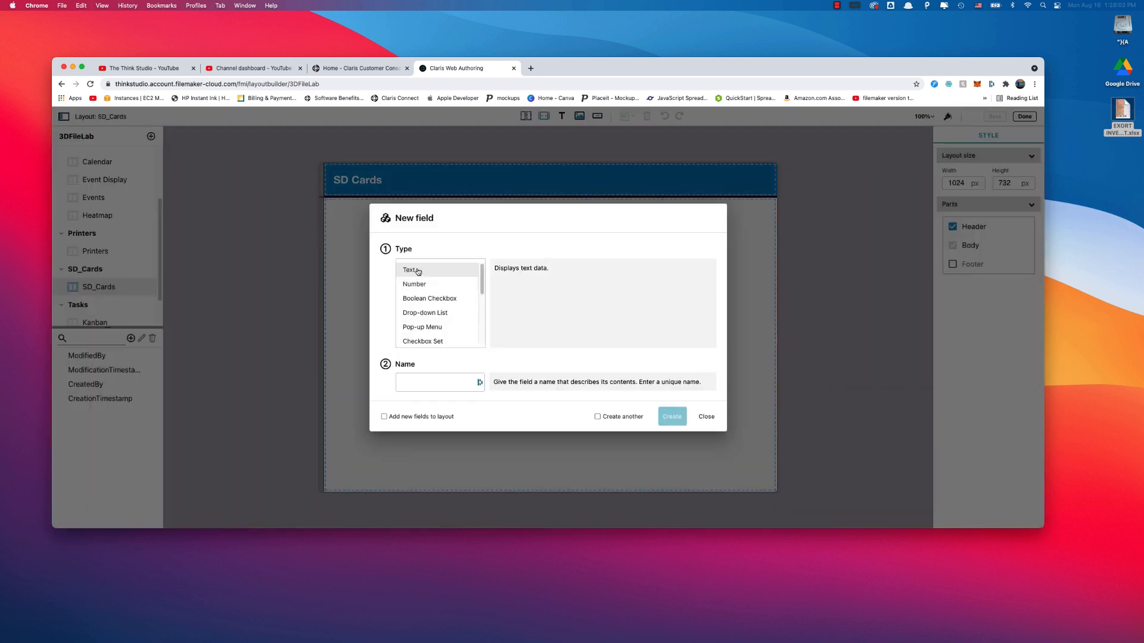
{"action": "left_click", "coordinate": [423, 388]}
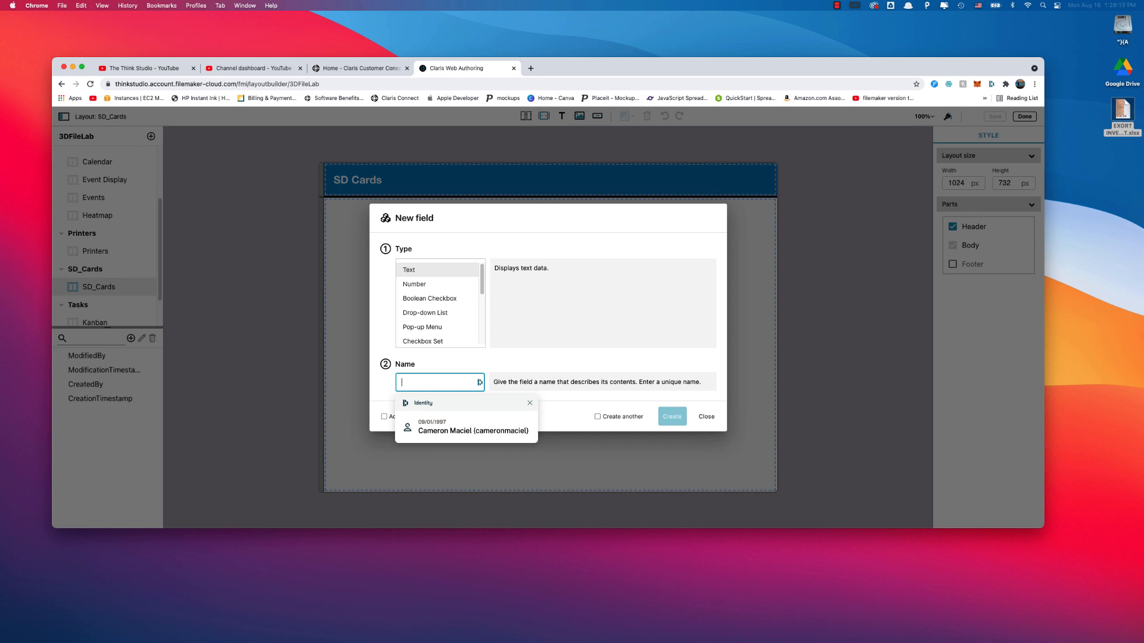
{"action": "type", "text": "SD"}
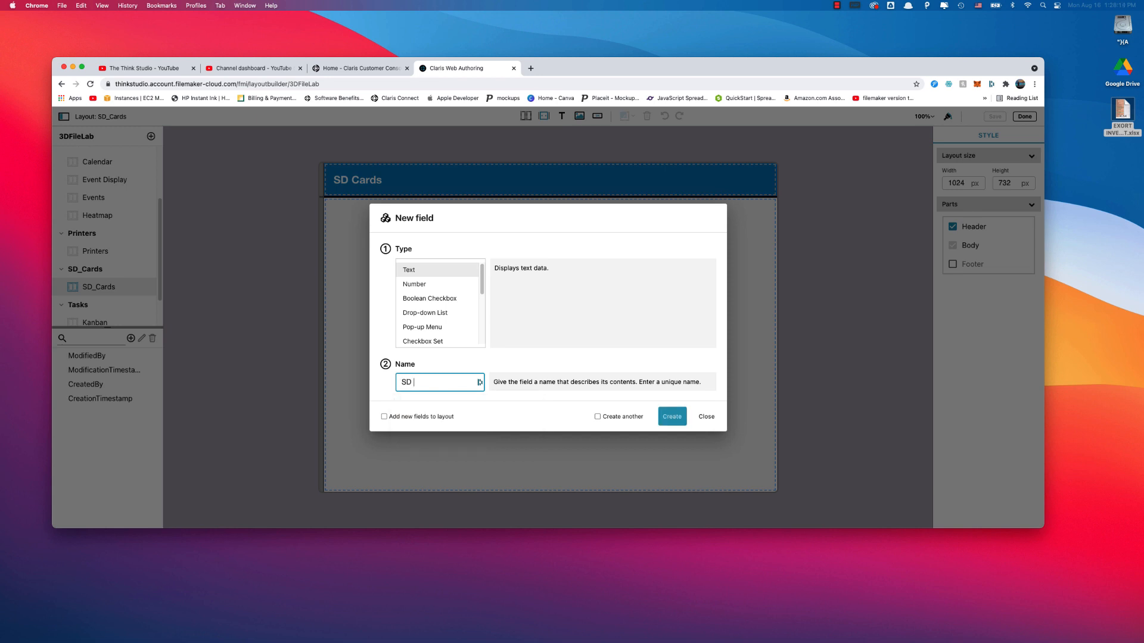
{"action": "type", "text": " C"}
{"action": "key", "text": "BackSpace"}
{"action": "key", "text": "BackSpace"}
{"action": "type", "text": "SD-Serial Number"}
{"action": "left_click", "coordinate": [448, 420]}
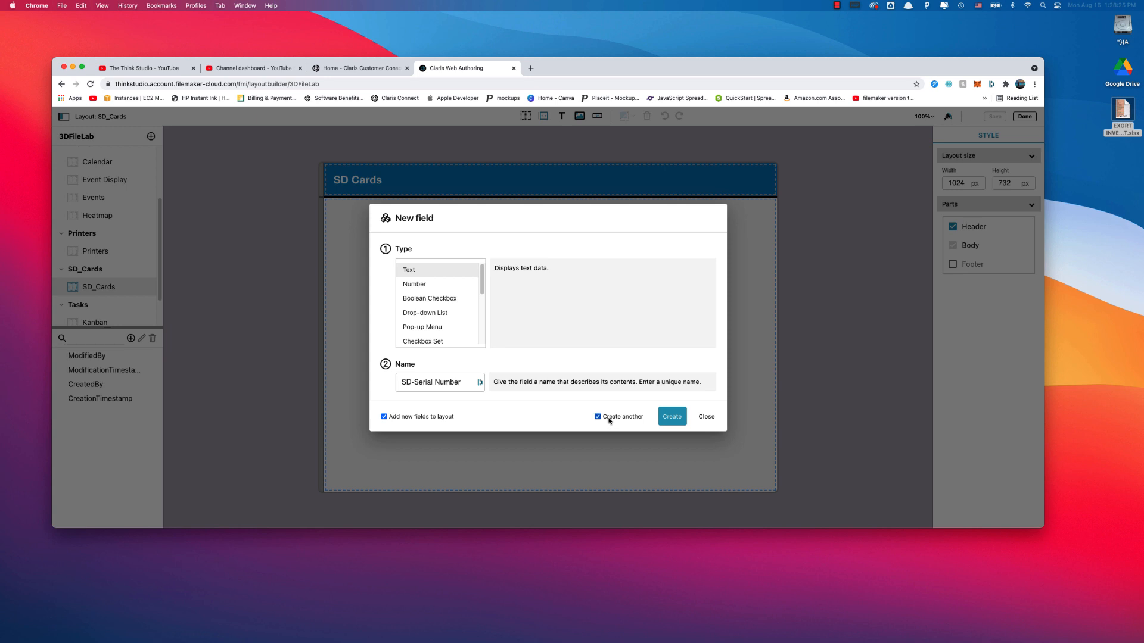
{"action": "left_click", "coordinate": [671, 417]}
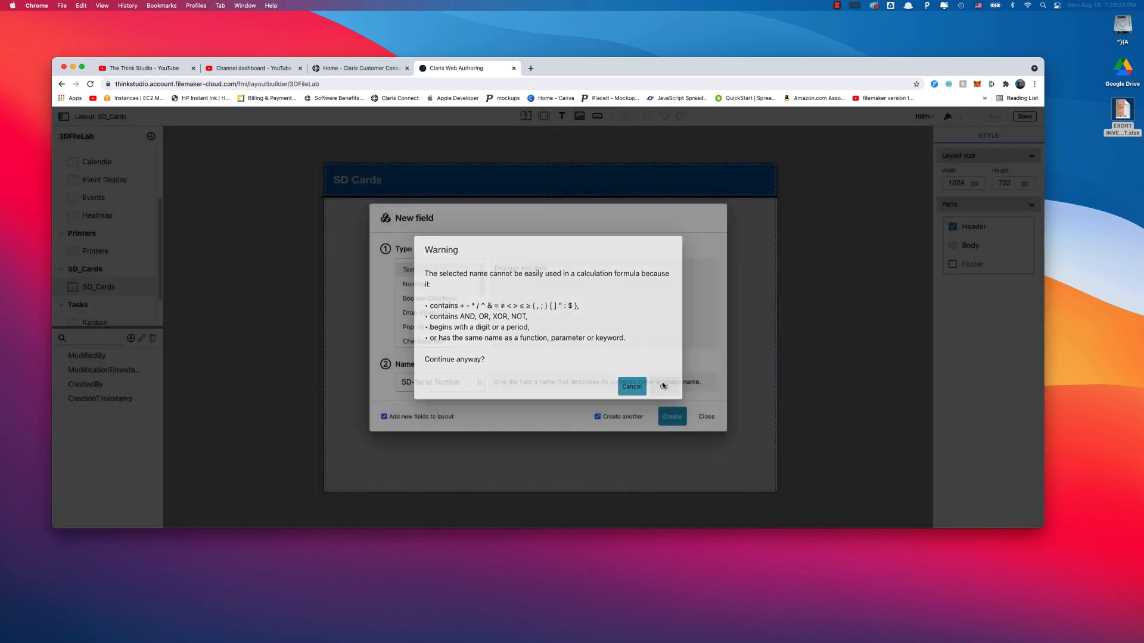
{"action": "left_click", "coordinate": [663, 386]}
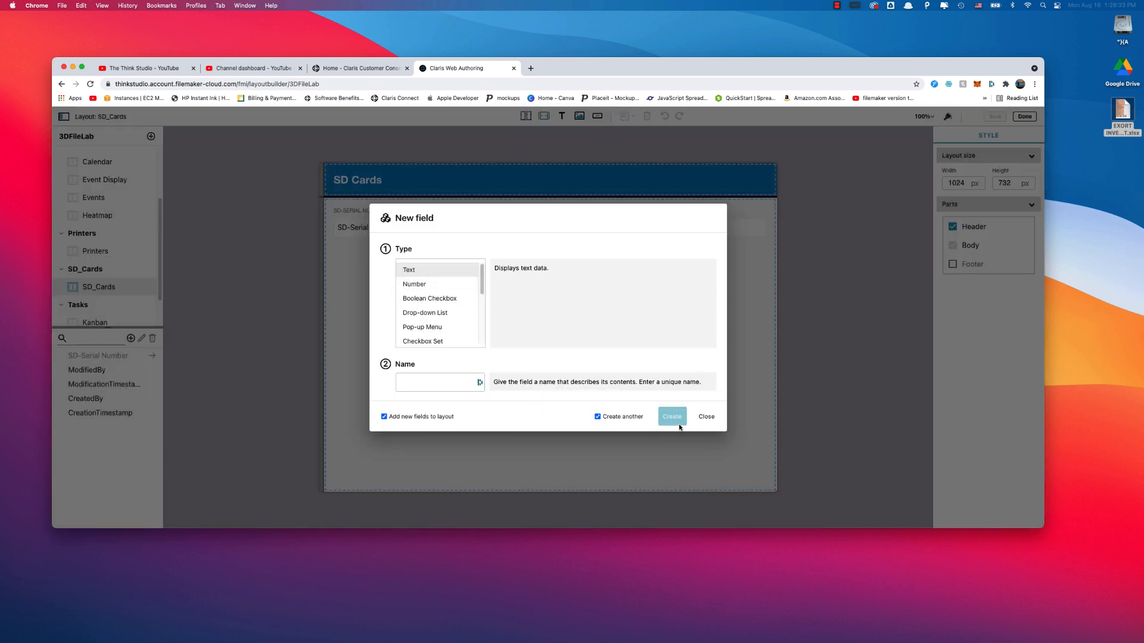
{"action": "left_click", "coordinate": [712, 420]}
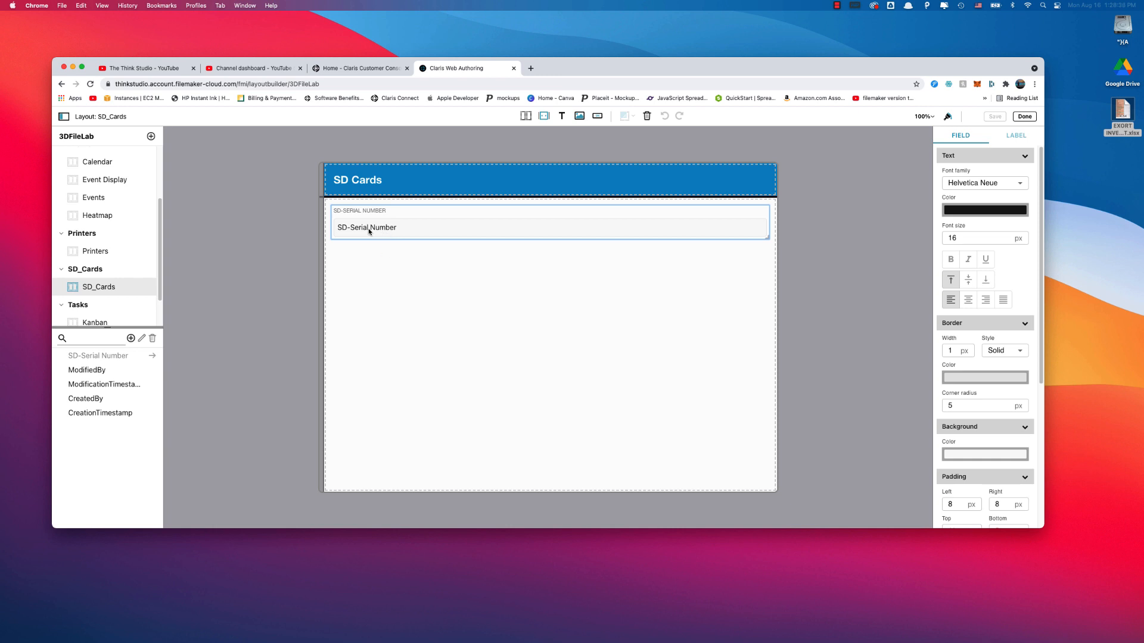
Delete the SD-Serial Number field permanently, confirming the deletion.
{"action": "left_click", "coordinate": [357, 212]}
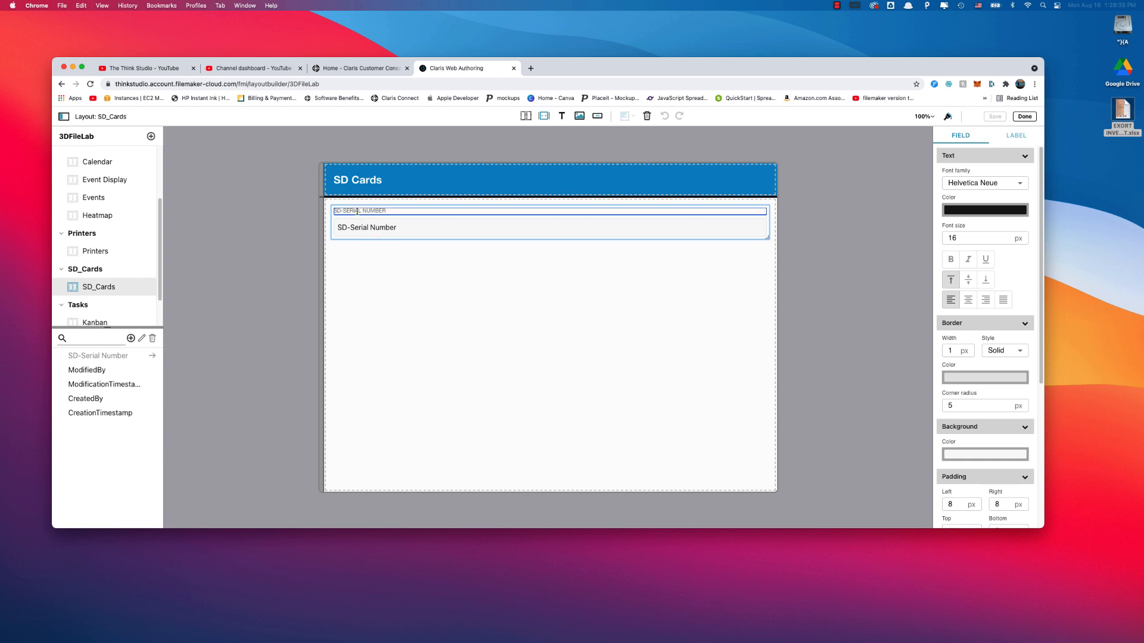
{"action": "left_click", "coordinate": [359, 248]}
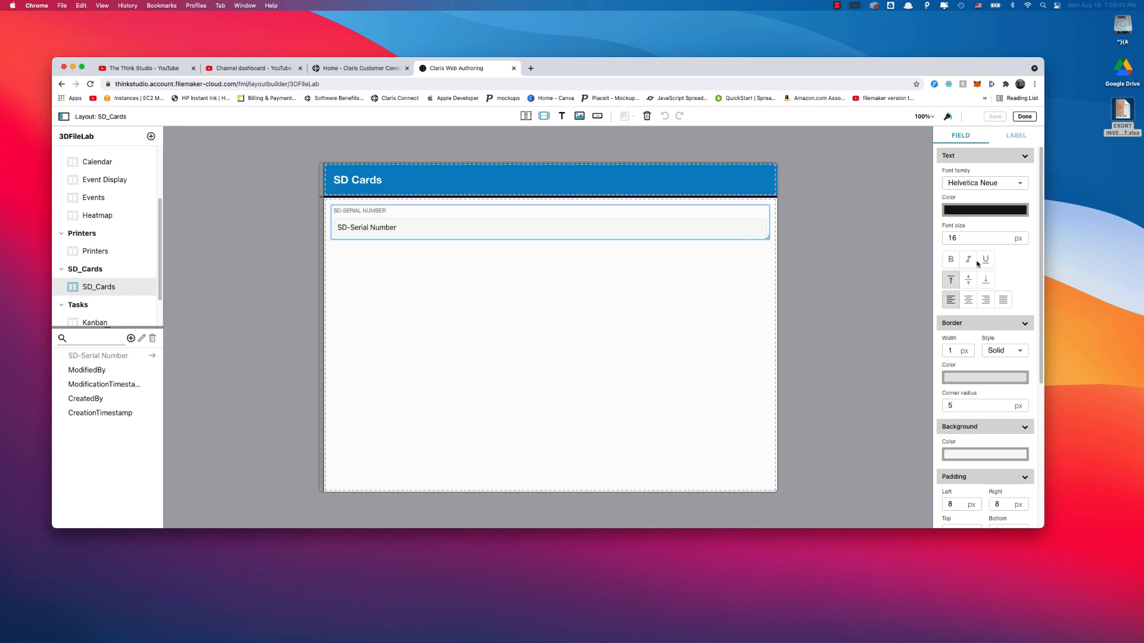
{"action": "scroll", "coordinate": [977, 264], "scroll_direction": "down", "scroll_amount": 3}
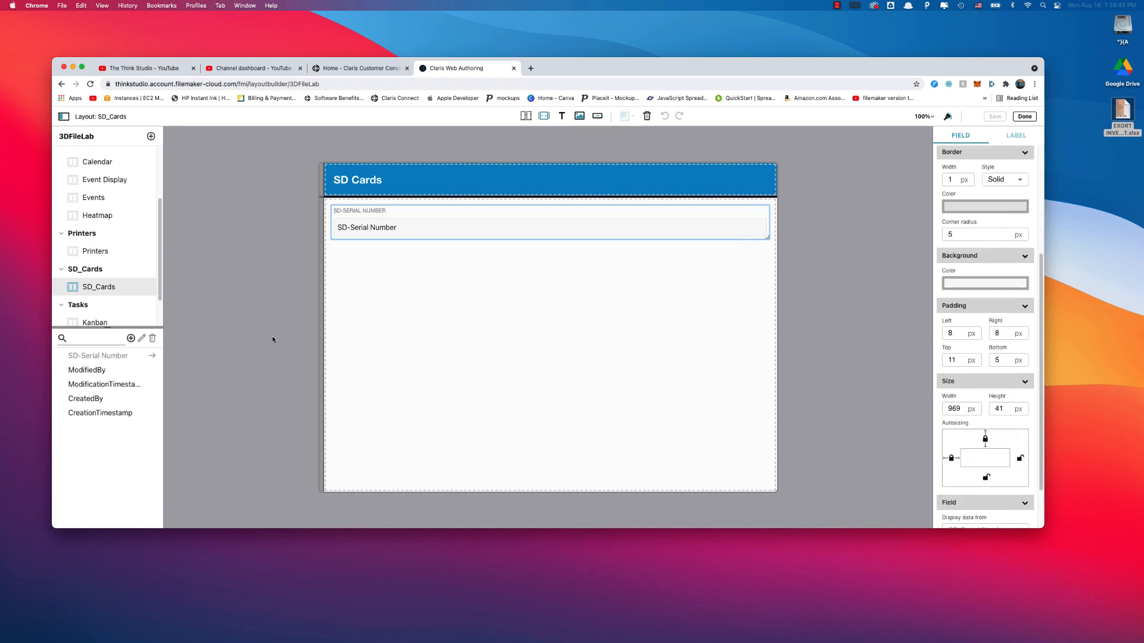
{"action": "left_click", "coordinate": [152, 339]}
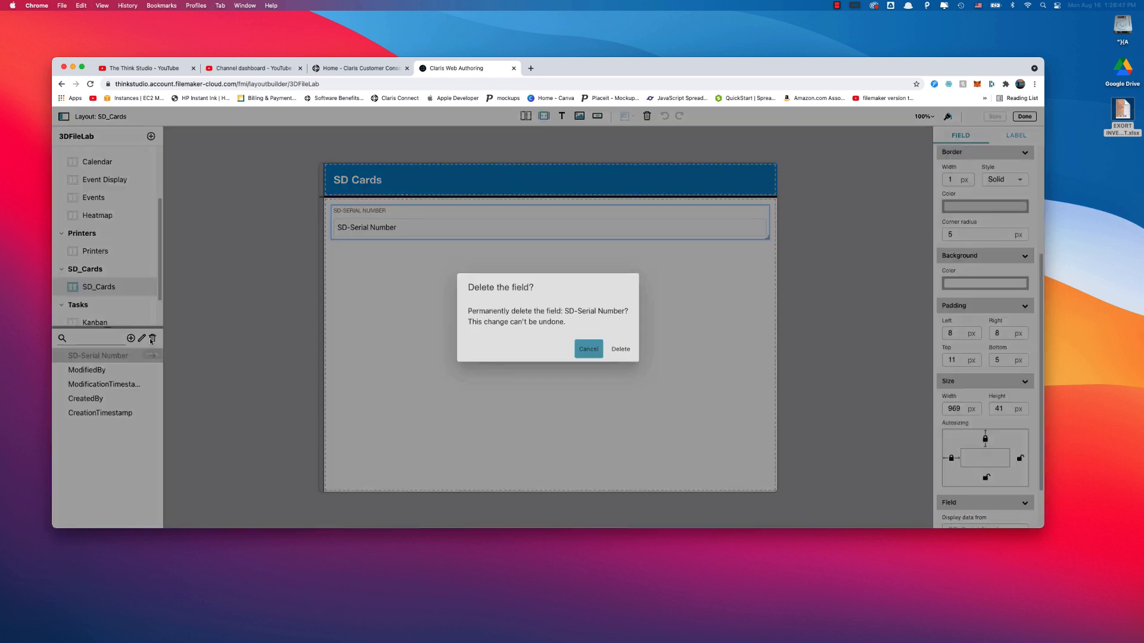
{"action": "left_click", "coordinate": [621, 349]}
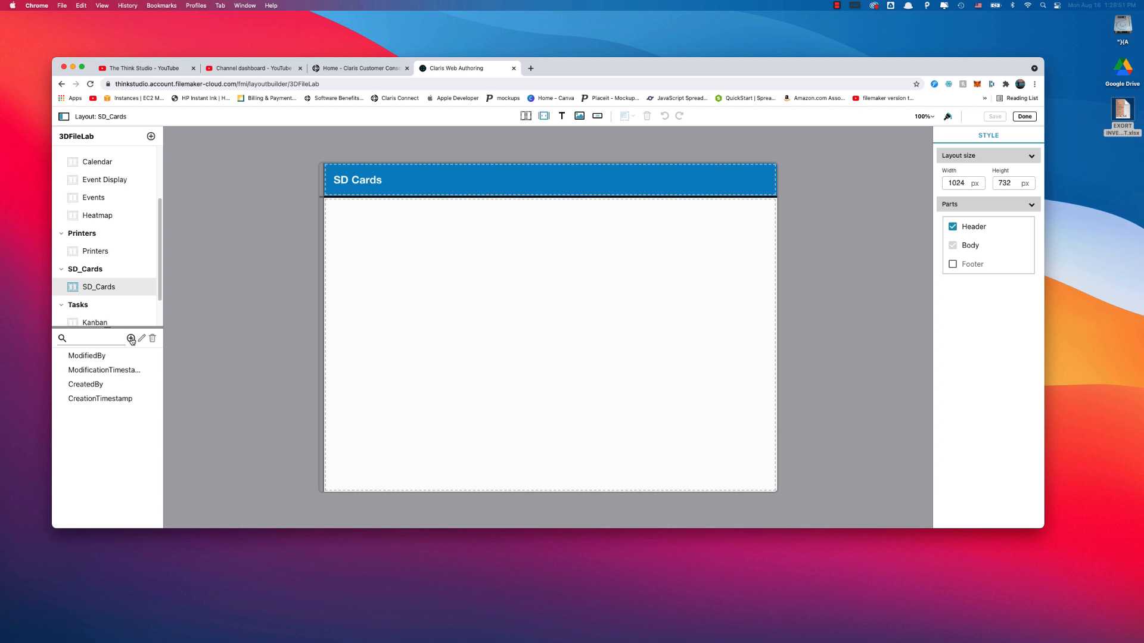
Create a SerialNumber text field, with Add to layout and Create another checked.
{"action": "left_click", "coordinate": [131, 338]}
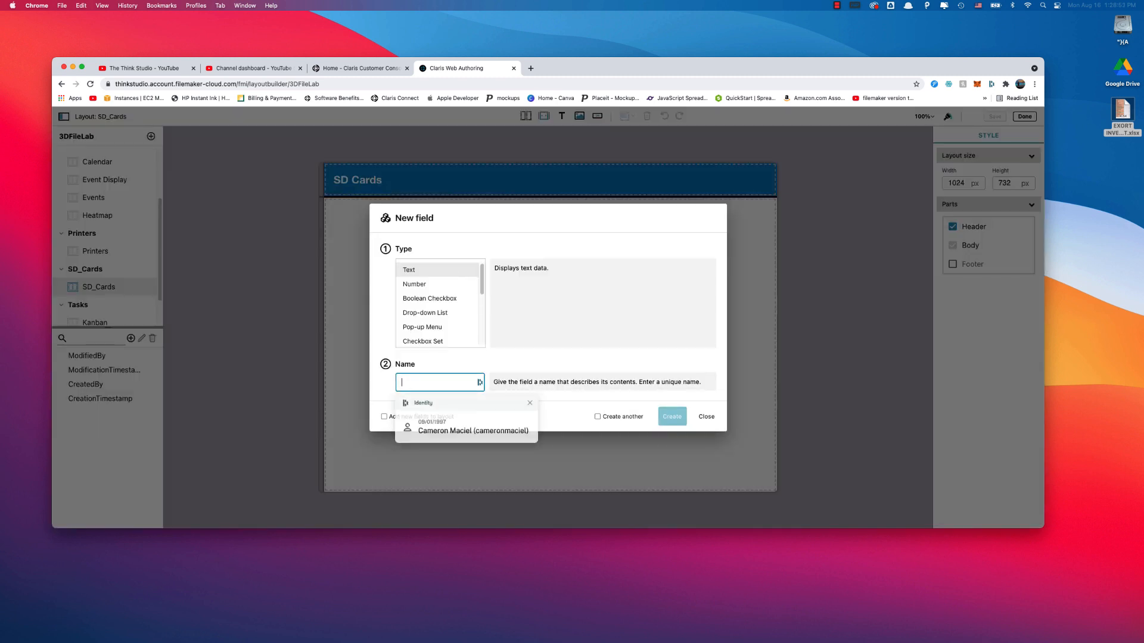
{"action": "type", "text": "SerialNumber"}
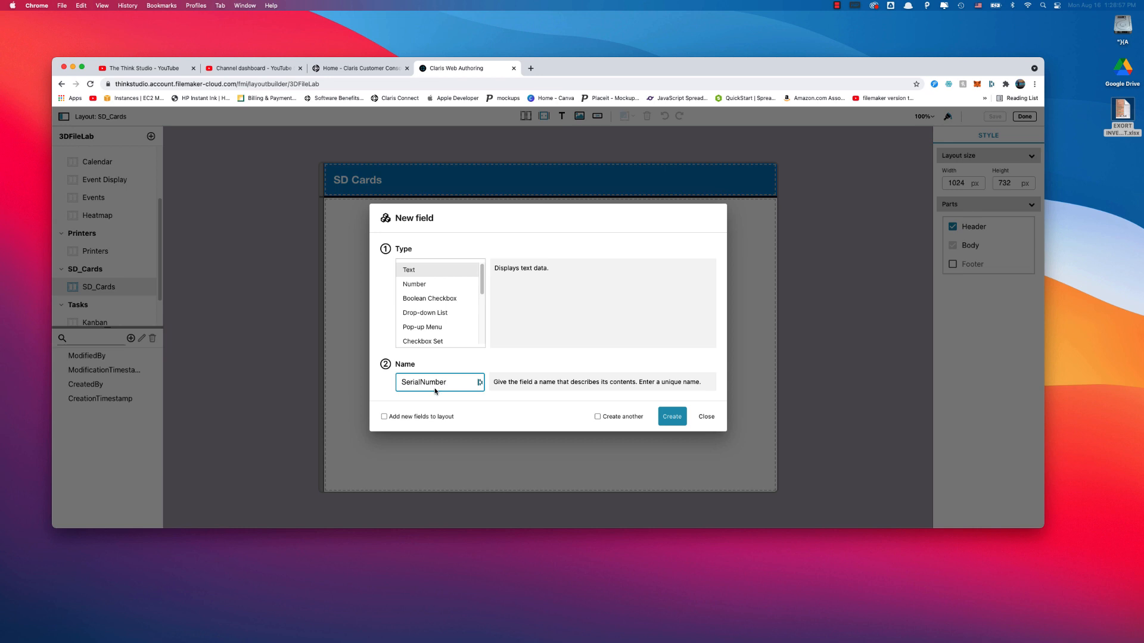
{"action": "left_click", "coordinate": [416, 421]}
{"action": "left_click", "coordinate": [597, 417]}
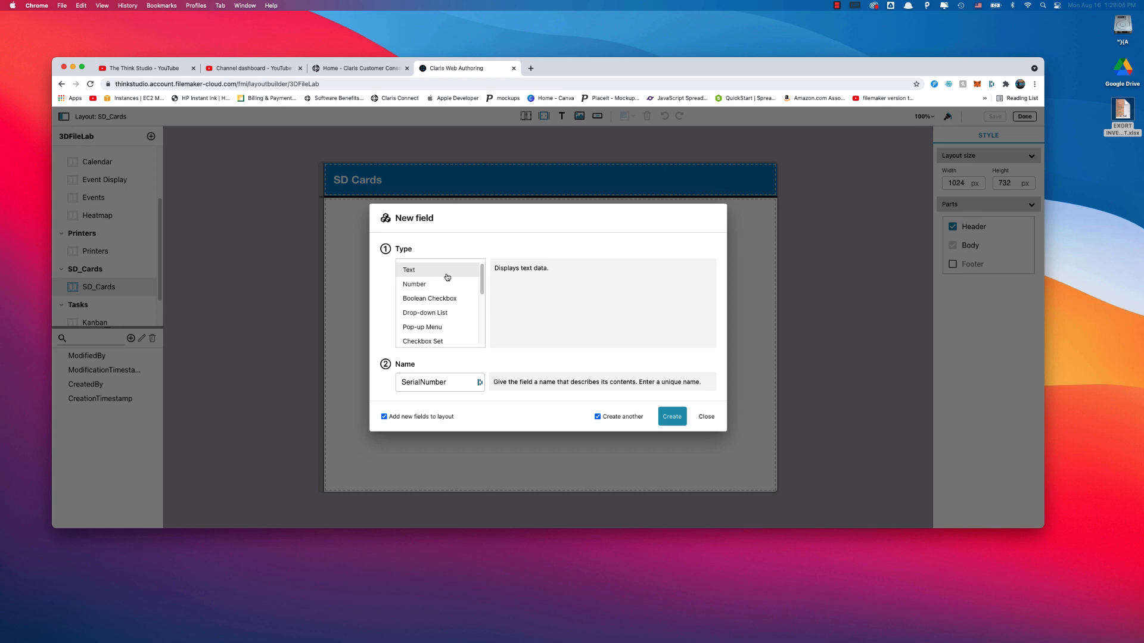
{"action": "left_click", "coordinate": [659, 412]}
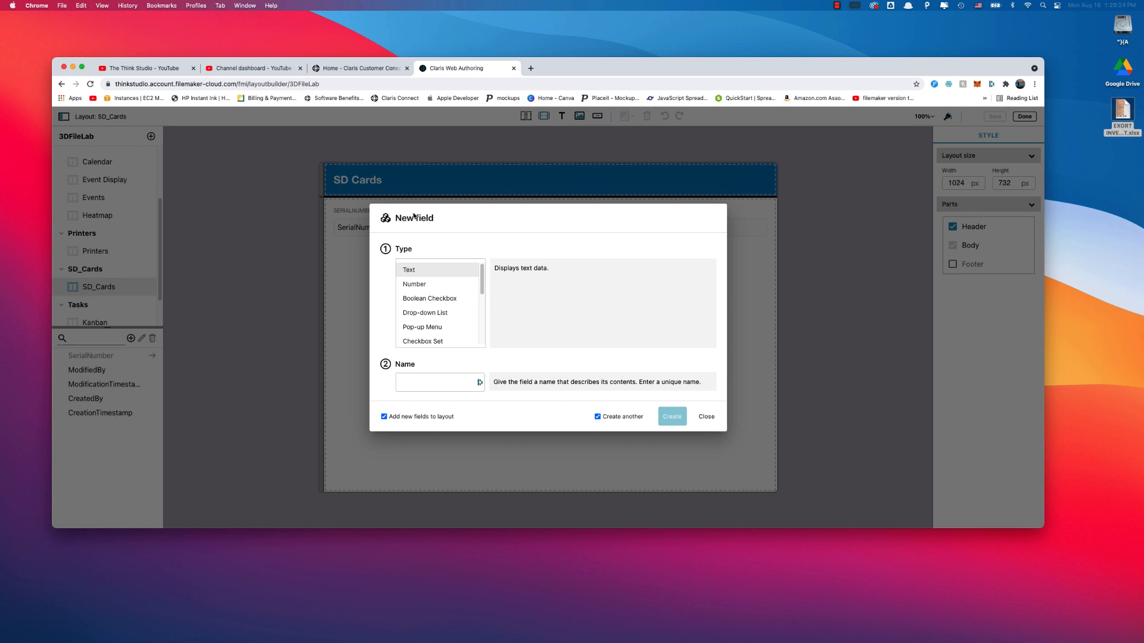
Create a GbStorage field of type Number.
{"action": "left_click", "coordinate": [456, 389]}
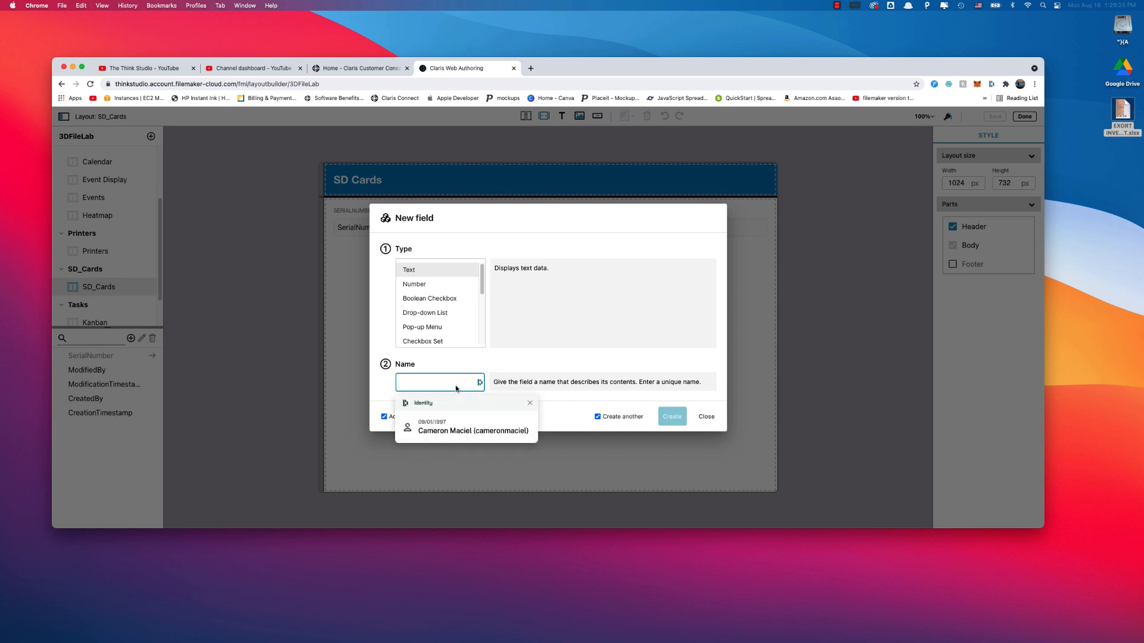
{"action": "type", "text": "Gb"}
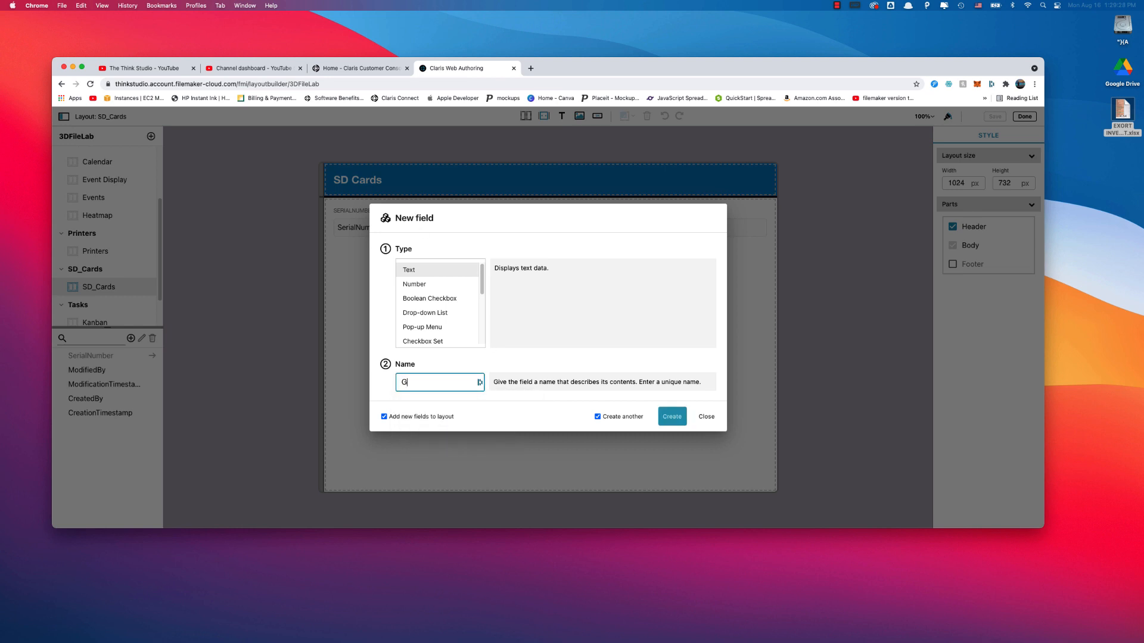
{"action": "key", "text": "BackSpace"}
{"action": "type", "text": "G"}
{"action": "key", "text": "BackSpace"}
{"action": "type", "text": "GbStorage"}
{"action": "left_click", "coordinate": [444, 285]}
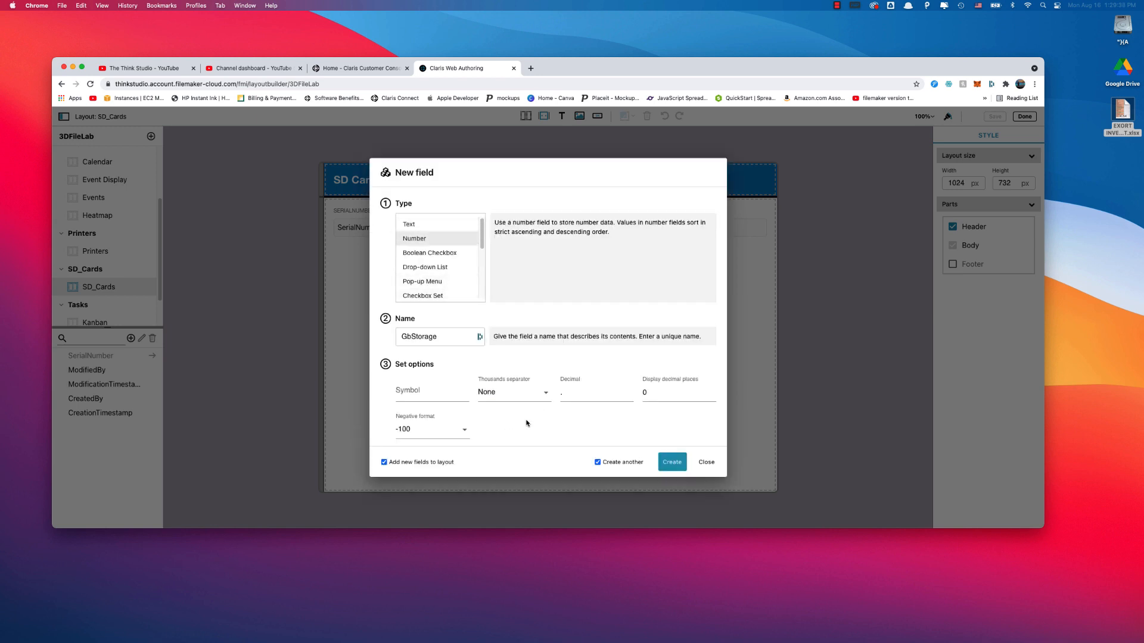
{"action": "left_click", "coordinate": [677, 469]}
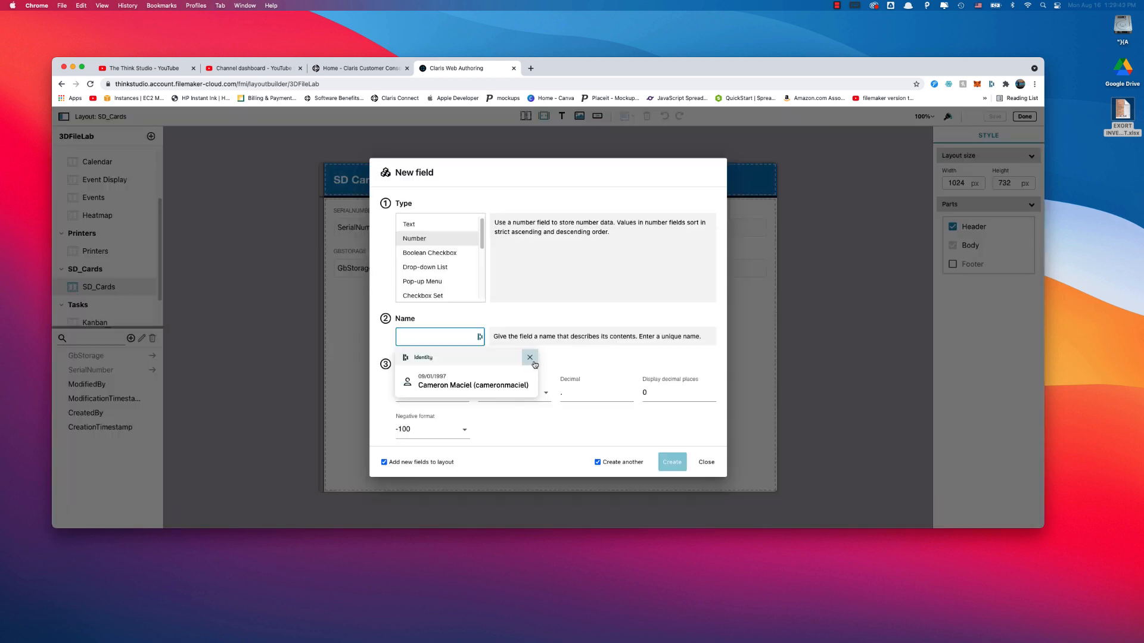
{"action": "left_click", "coordinate": [531, 360]}
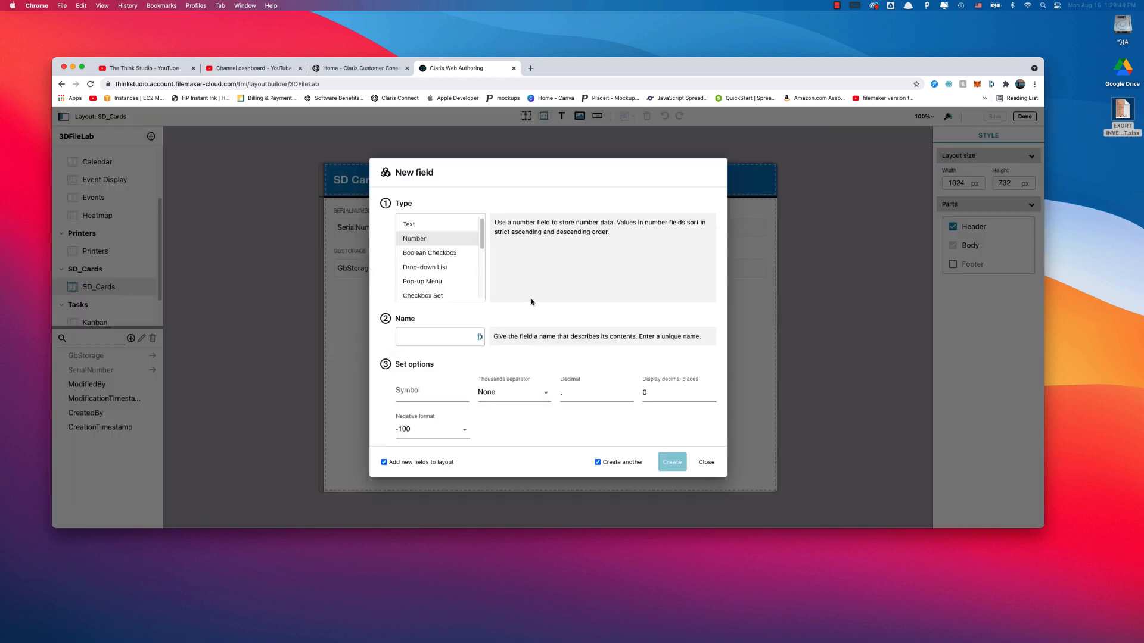
Name the next field CurrentLocation and set its type to Drop-down List.
{"action": "scroll", "coordinate": [464, 253], "scroll_direction": "down", "scroll_amount": 1}
{"action": "scroll", "coordinate": [463, 253], "scroll_direction": "up", "scroll_amount": 1}
{"action": "left_click", "coordinate": [433, 334]}
{"action": "left_click", "coordinate": [461, 322]}
{"action": "left_click", "coordinate": [430, 337]}
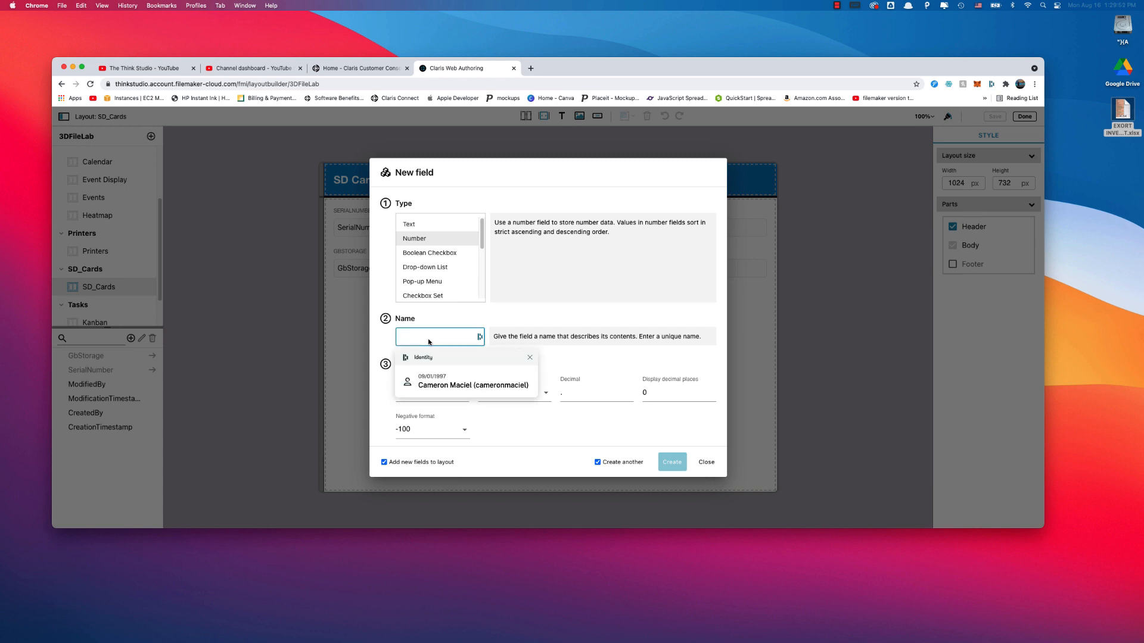
{"action": "left_click", "coordinate": [427, 224]}
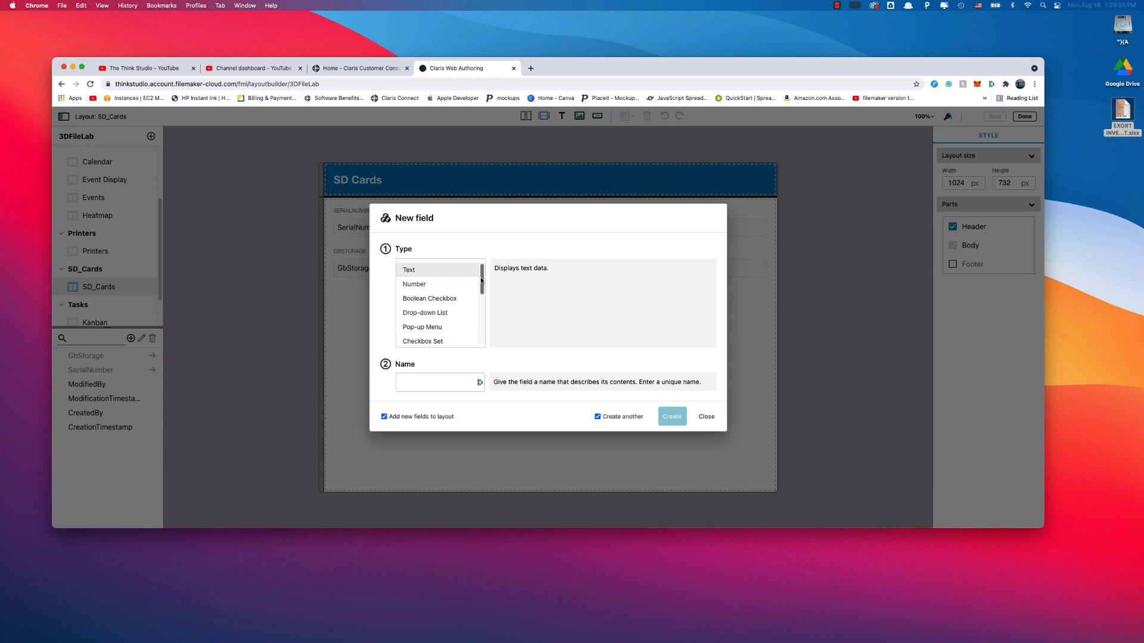
{"action": "left_click_drag", "start_coordinate": [480, 277], "coordinate": [483, 272]}
{"action": "left_click", "coordinate": [445, 382]}
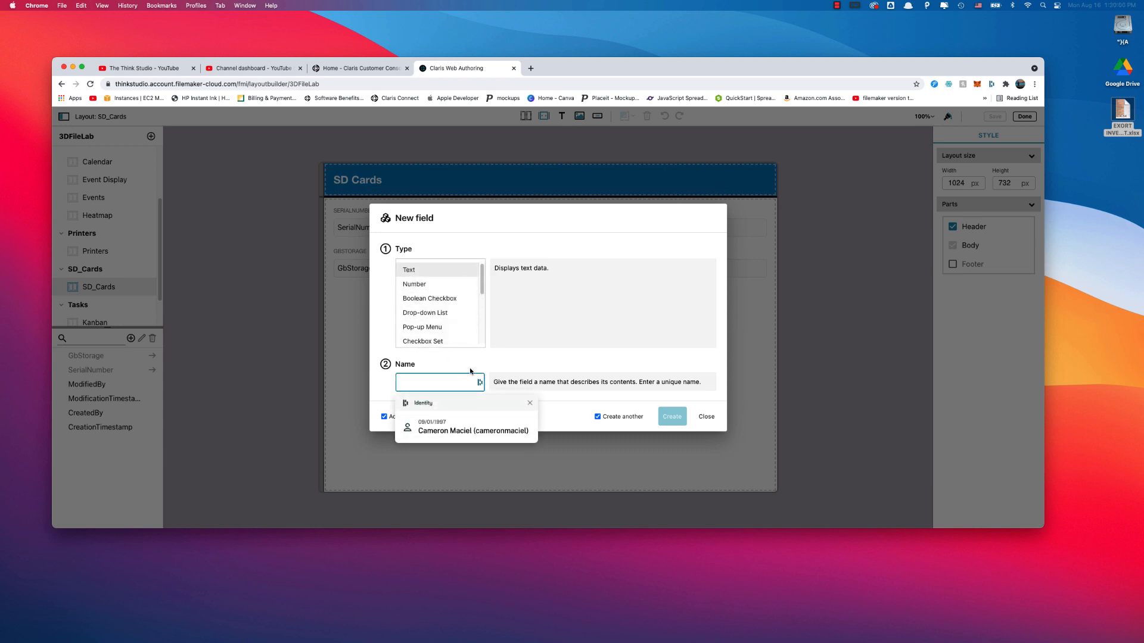
{"action": "type", "text": "Current"}
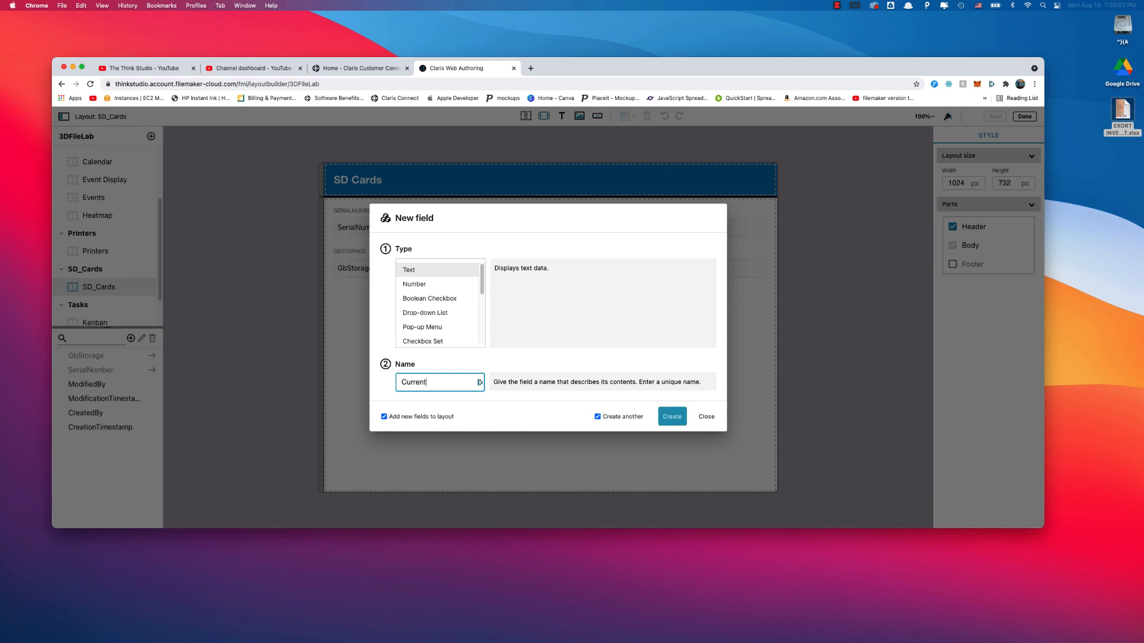
{"action": "type", "text": "Location"}
{"action": "left_click_drag", "start_coordinate": [457, 382], "coordinate": [427, 382]}
{"action": "left_click", "coordinate": [427, 382]}
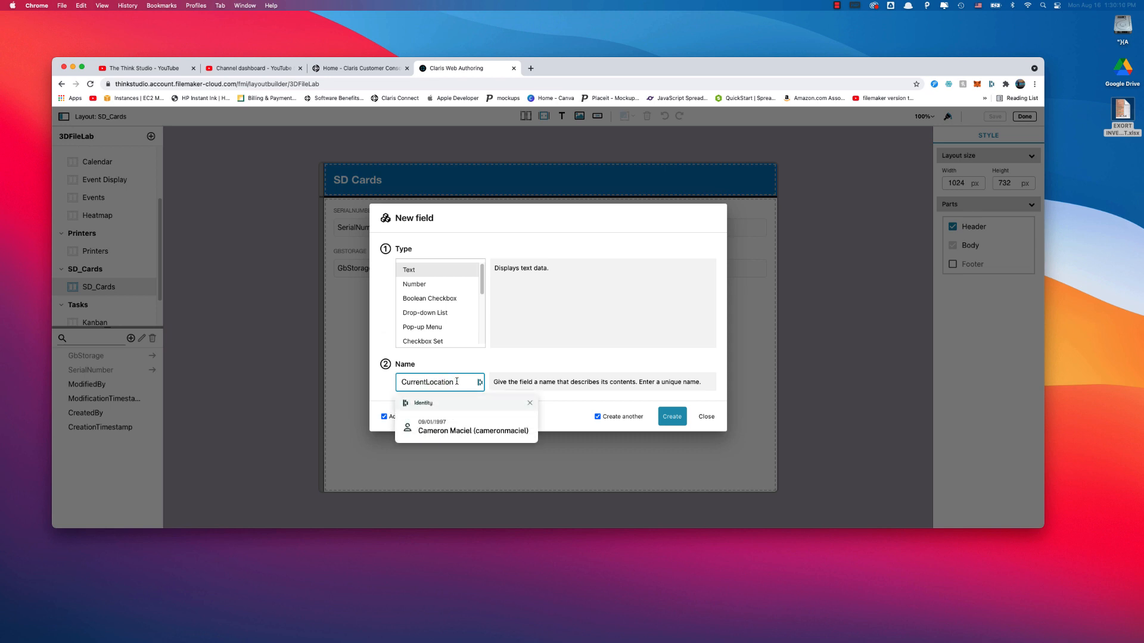
{"action": "right_click", "coordinate": [457, 380]}
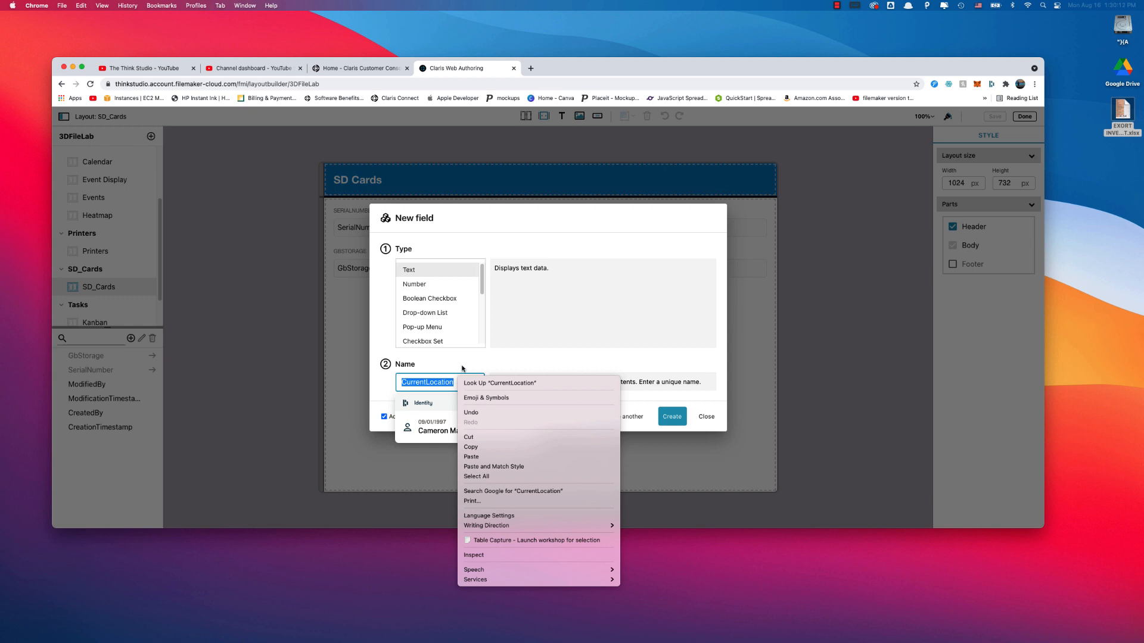
{"action": "left_click", "coordinate": [461, 368]}
{"action": "left_click", "coordinate": [459, 365]}
{"action": "left_click", "coordinate": [461, 382]}
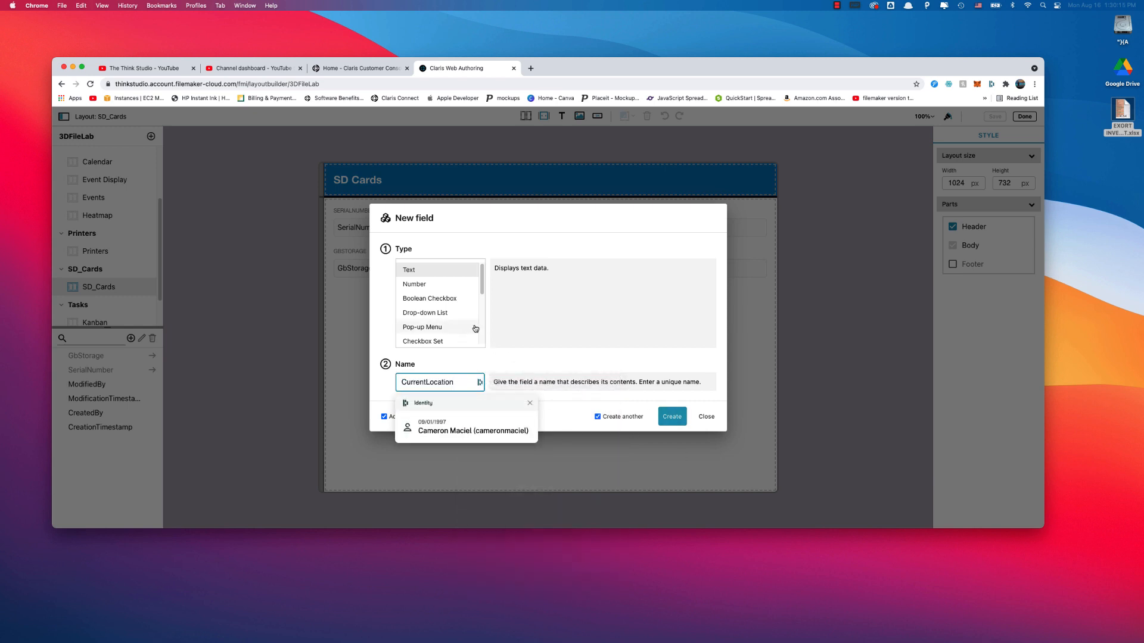
{"action": "left_click", "coordinate": [445, 312]}
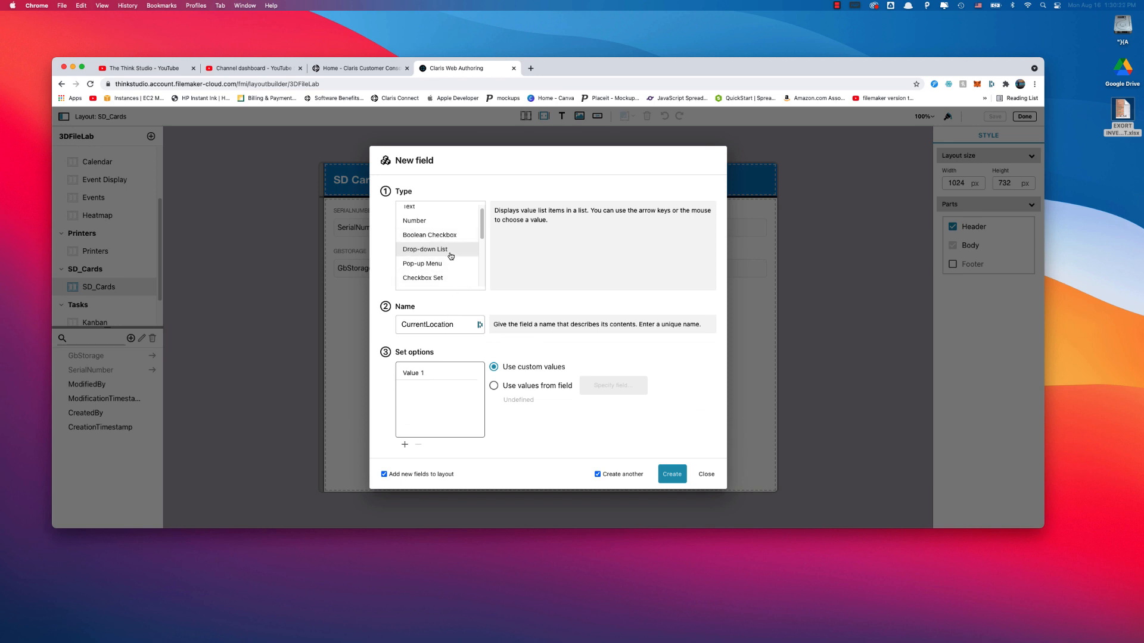
Source CurrentLocation's drop-down values from Printers::Nickname and create the field.
{"action": "left_click", "coordinate": [436, 375]}
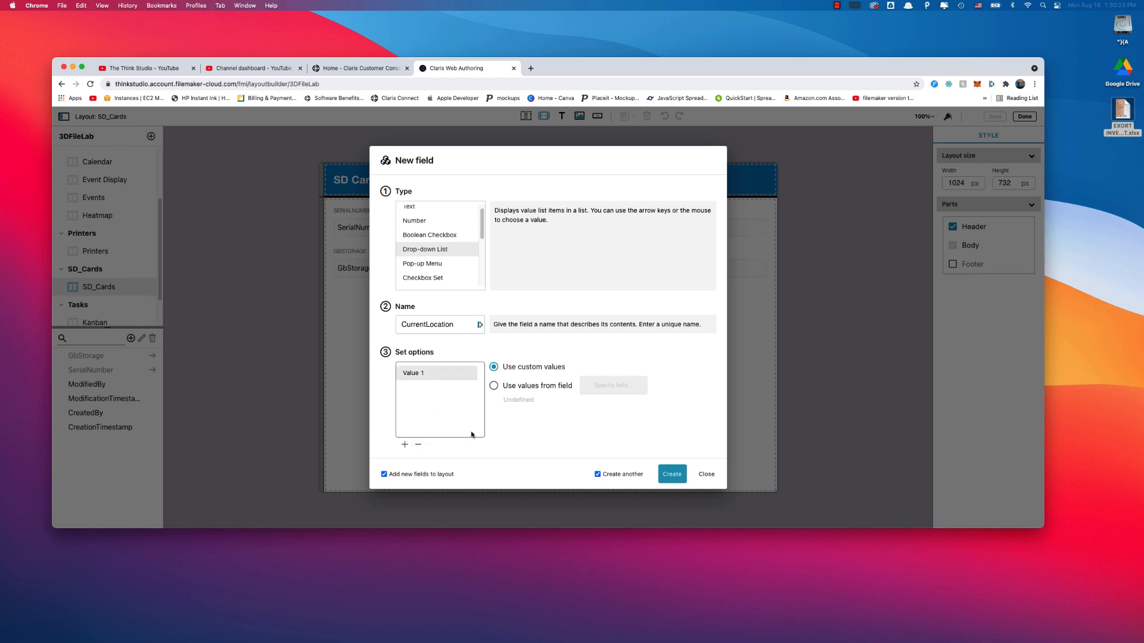
{"action": "left_click", "coordinate": [551, 391]}
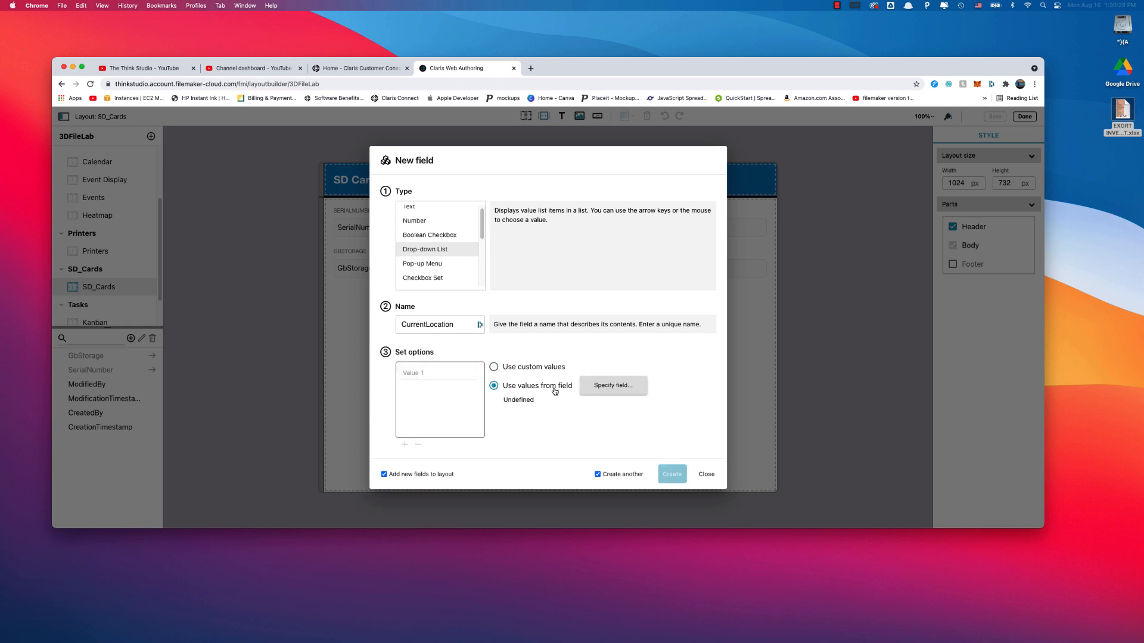
{"action": "left_click", "coordinate": [625, 389]}
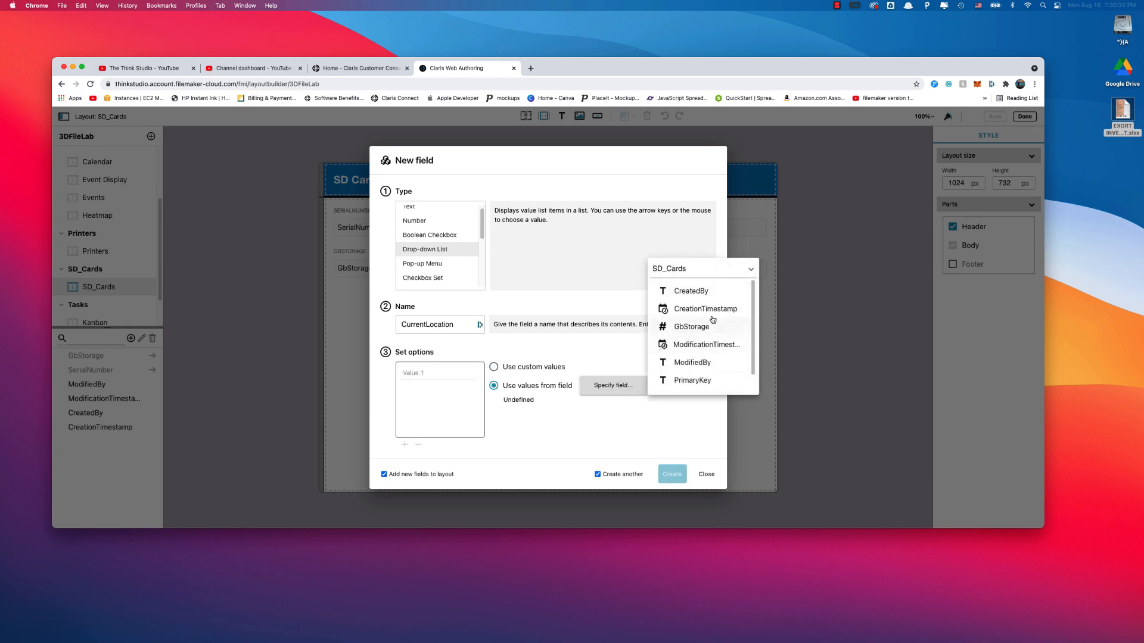
{"action": "left_click", "coordinate": [749, 270]}
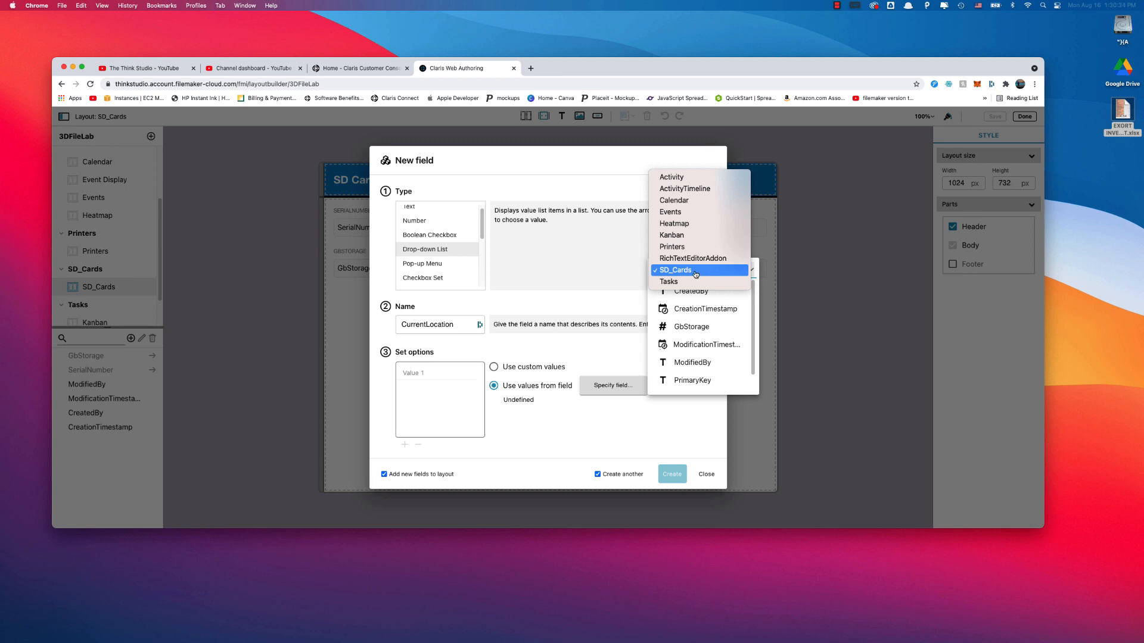
{"action": "left_click", "coordinate": [674, 248]}
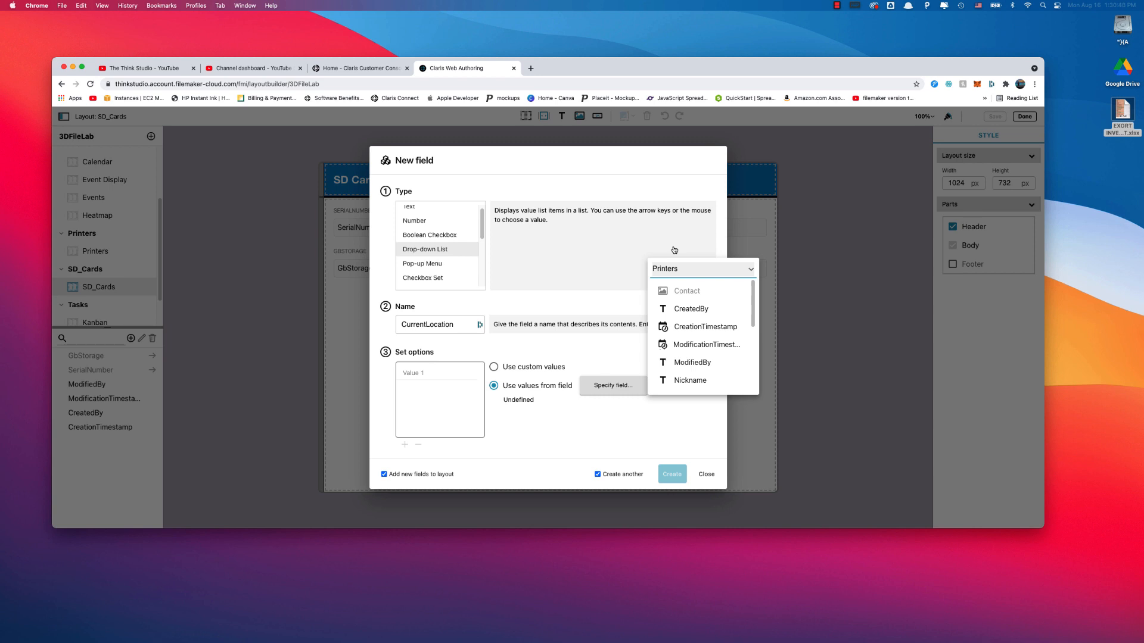
{"action": "scroll", "coordinate": [700, 299], "scroll_direction": "down", "scroll_amount": 3}
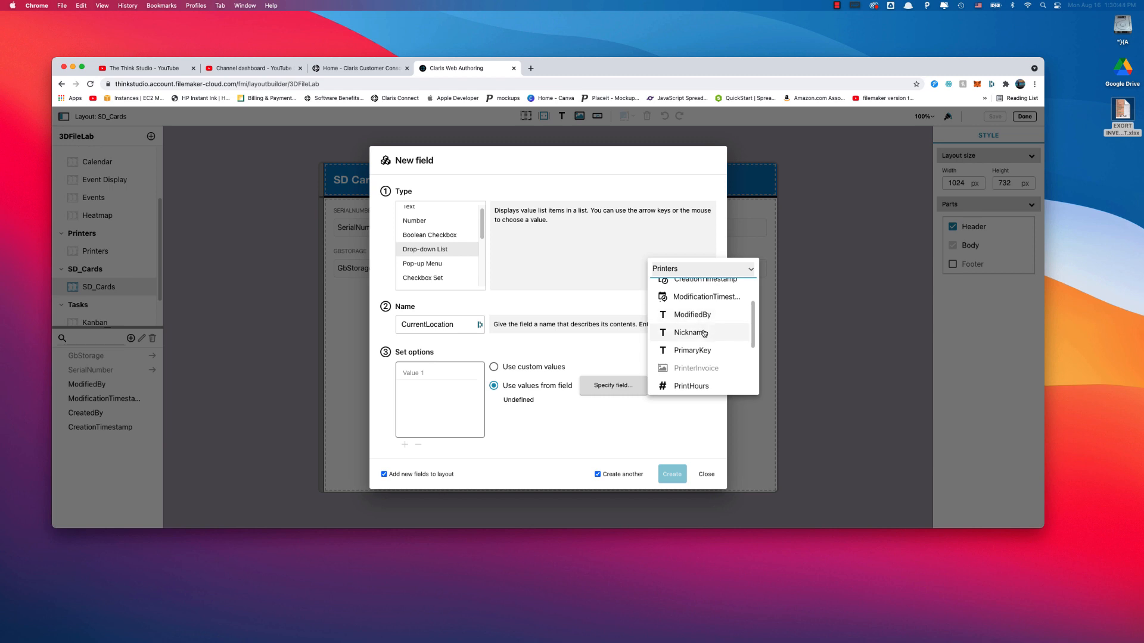
{"action": "left_click", "coordinate": [702, 333]}
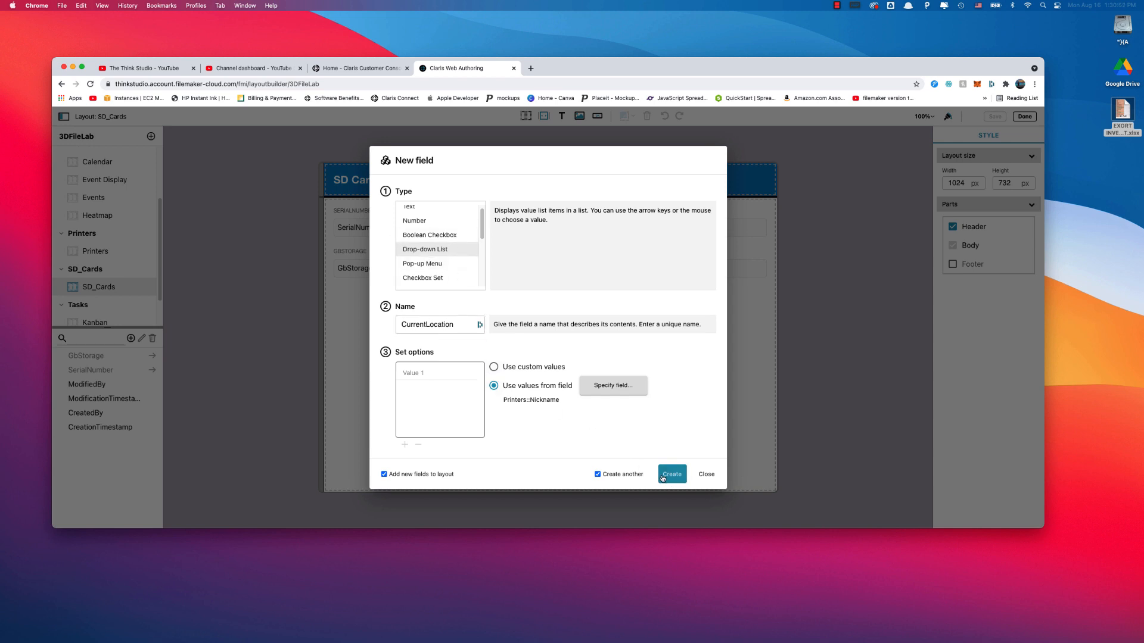
{"action": "key", "text": "Return"}
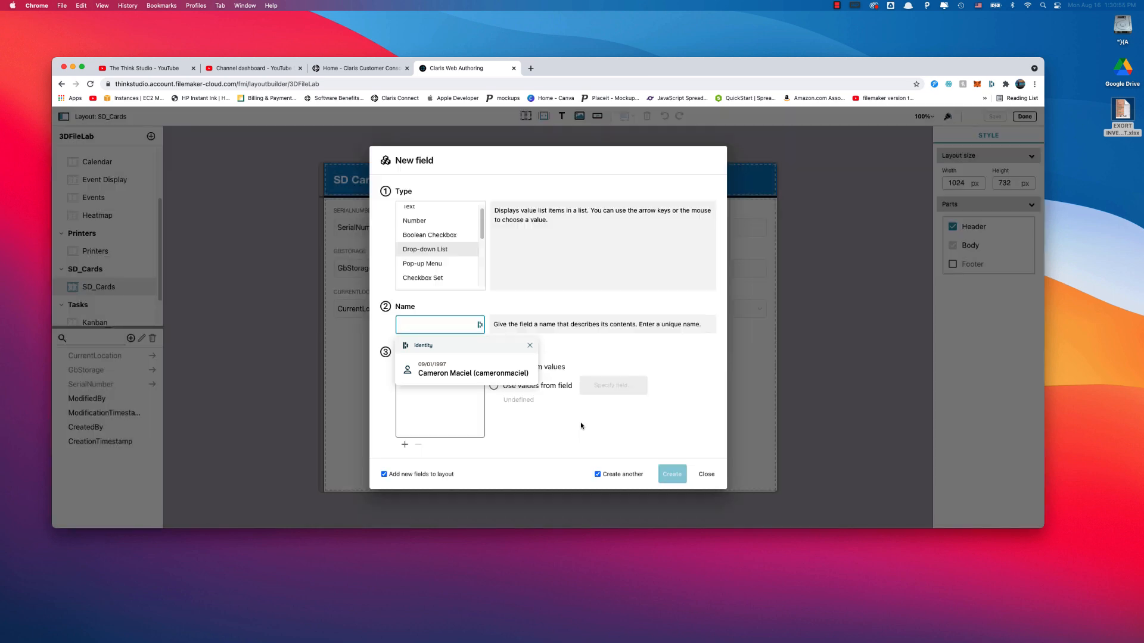
Create Text fields named Color and Brand.
{"action": "left_click", "coordinate": [538, 349]}
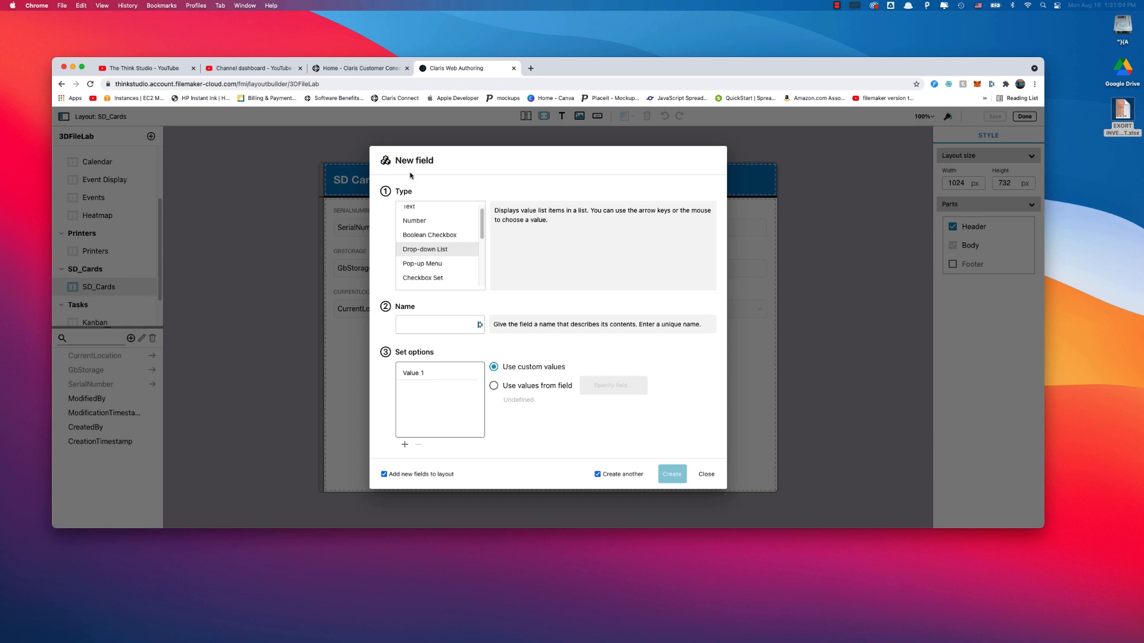
{"action": "left_click", "coordinate": [404, 322]}
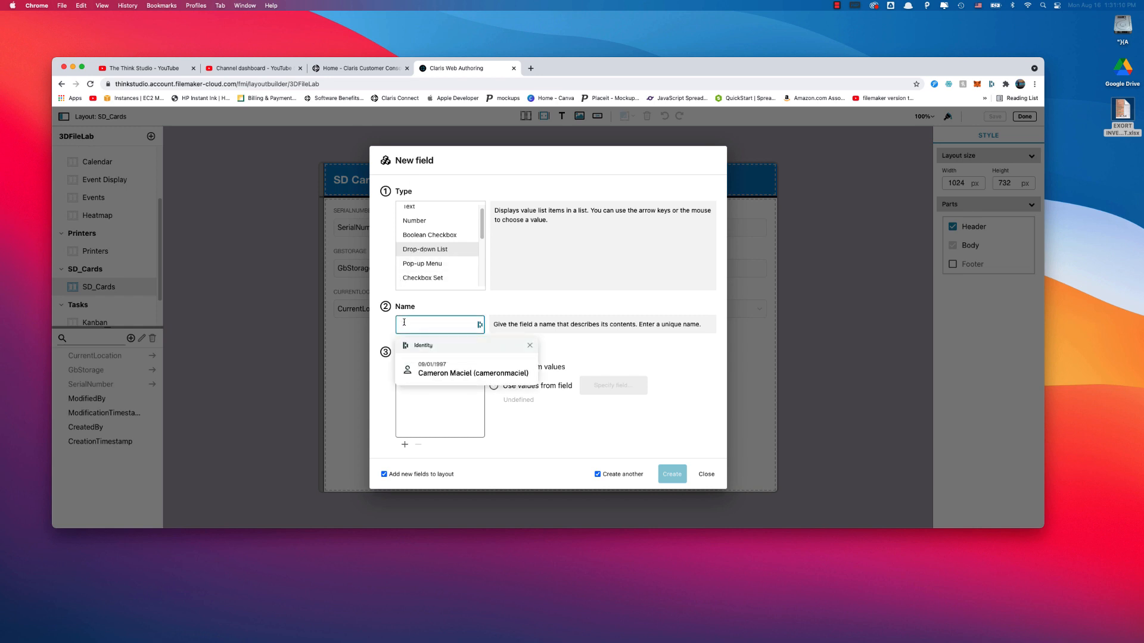
{"action": "left_click", "coordinate": [529, 345]}
{"action": "scroll", "coordinate": [460, 239], "scroll_direction": "up", "scroll_amount": 1}
{"action": "left_click", "coordinate": [444, 212]}
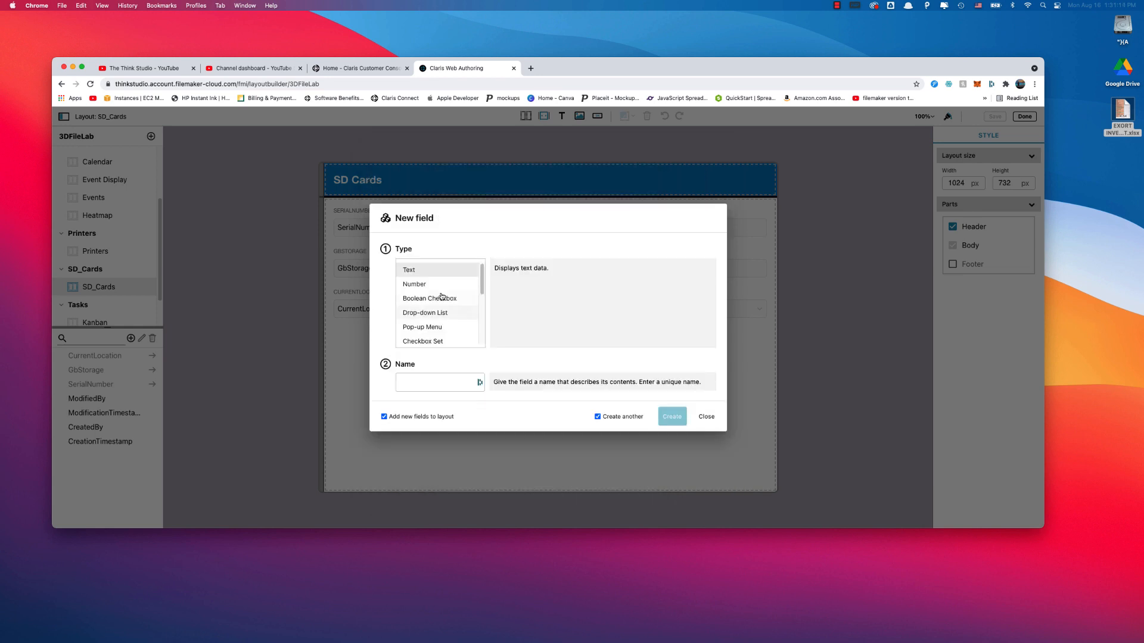
{"action": "left_click", "coordinate": [427, 386]}
{"action": "type", "text": "Color"}
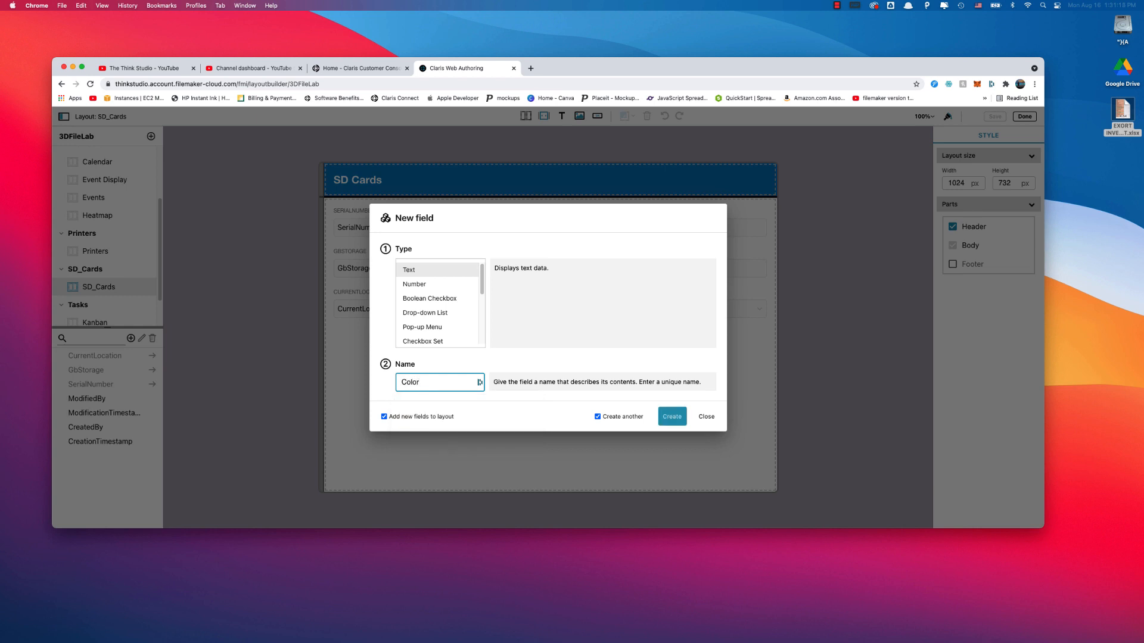
{"action": "left_click", "coordinate": [672, 416]}
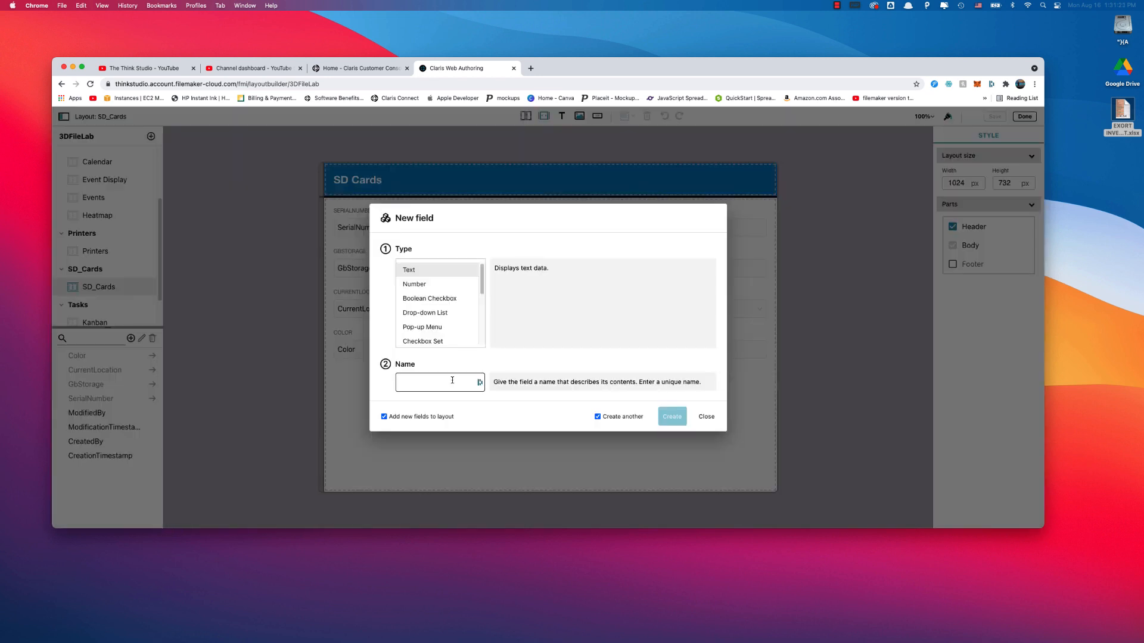
{"action": "left_click", "coordinate": [452, 380]}
{"action": "type", "text": "Brand"}
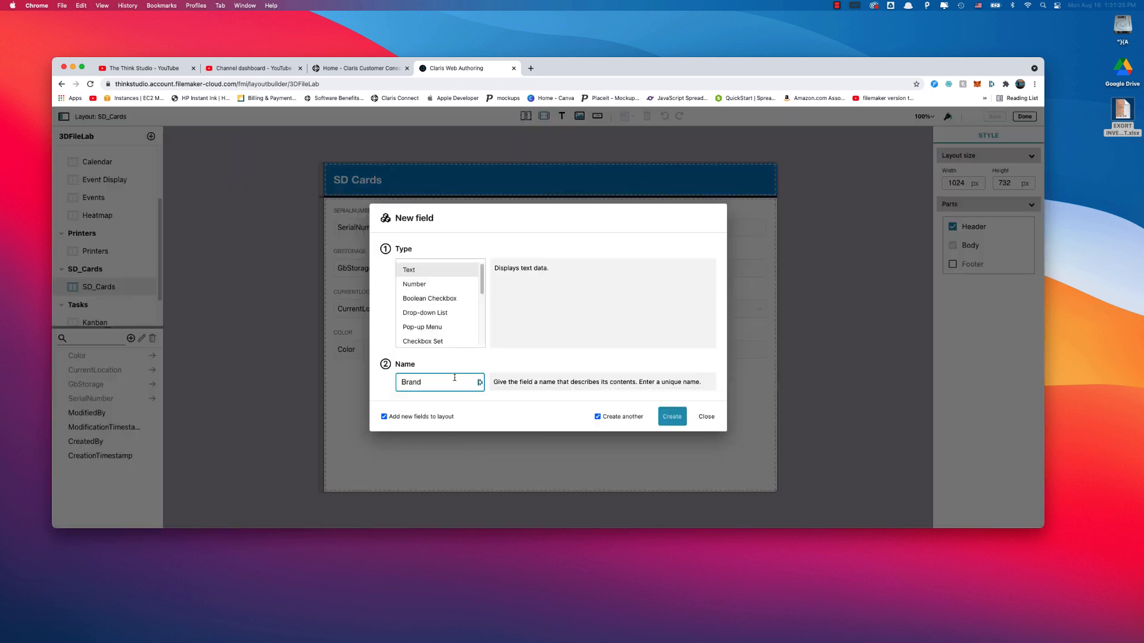
{"action": "left_click", "coordinate": [670, 417]}
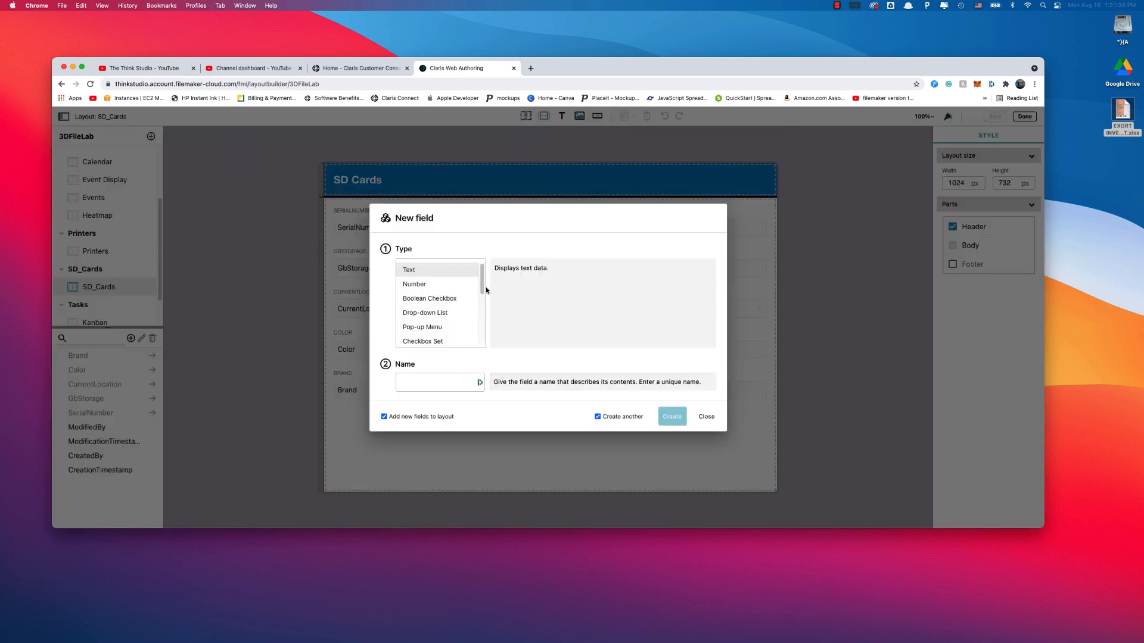
Create a Container field named SDCardPhoto.
{"action": "left_click_drag", "start_coordinate": [484, 289], "coordinate": [483, 334]}
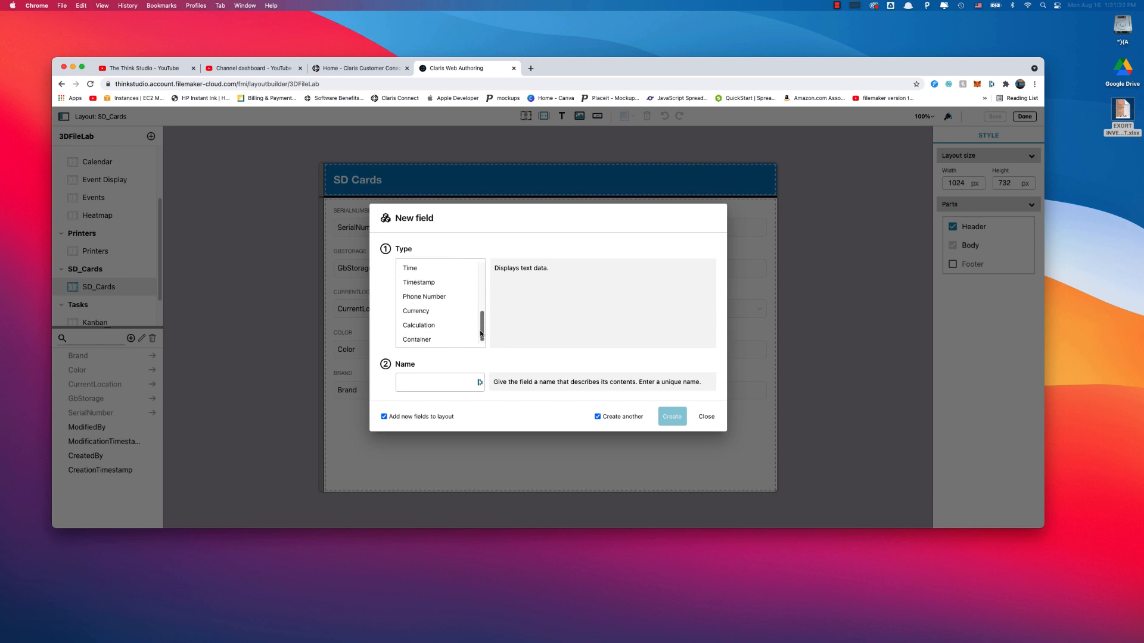
{"action": "left_click", "coordinate": [433, 340]}
{"action": "left_click", "coordinate": [434, 381]}
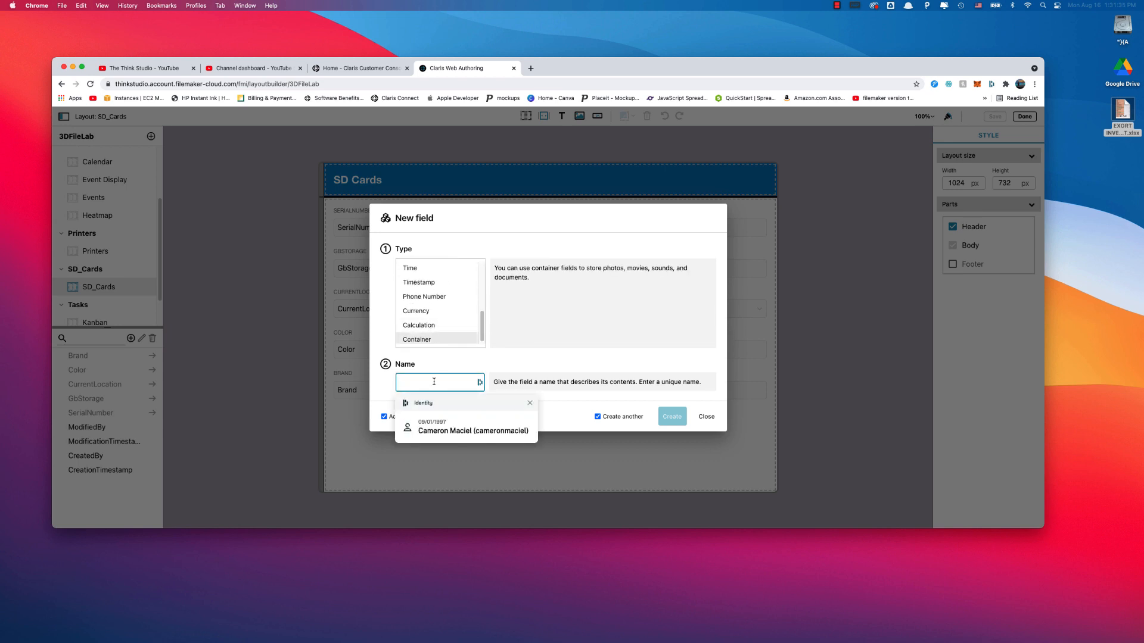
{"action": "type", "text": "SD"}
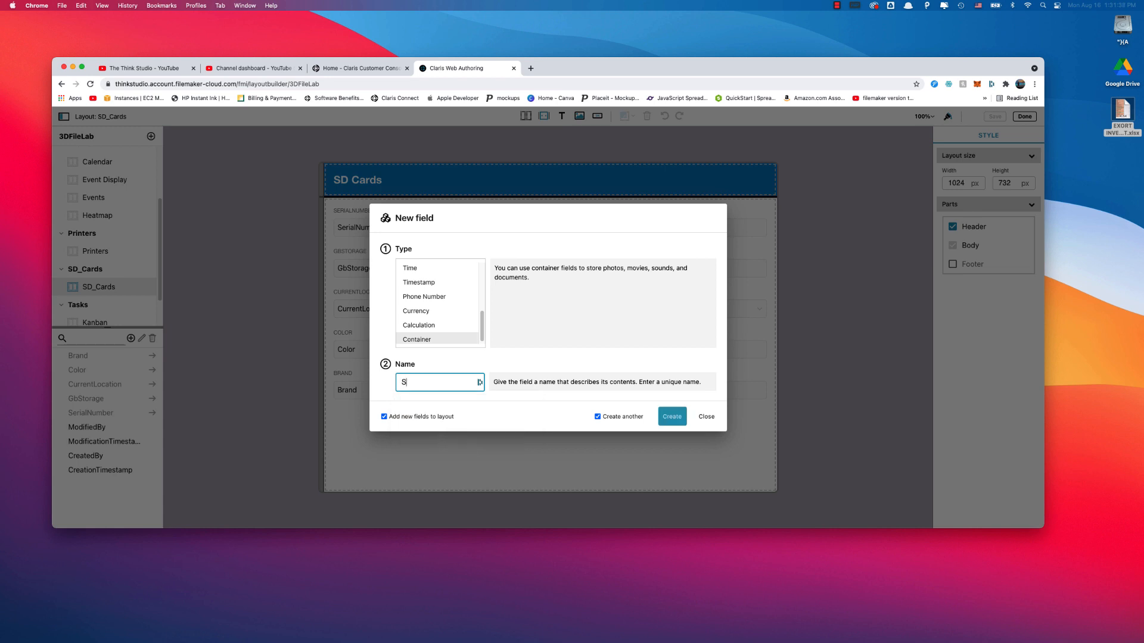
{"action": "type", "text": "CardPhoto"}
{"action": "left_click", "coordinate": [672, 417]}
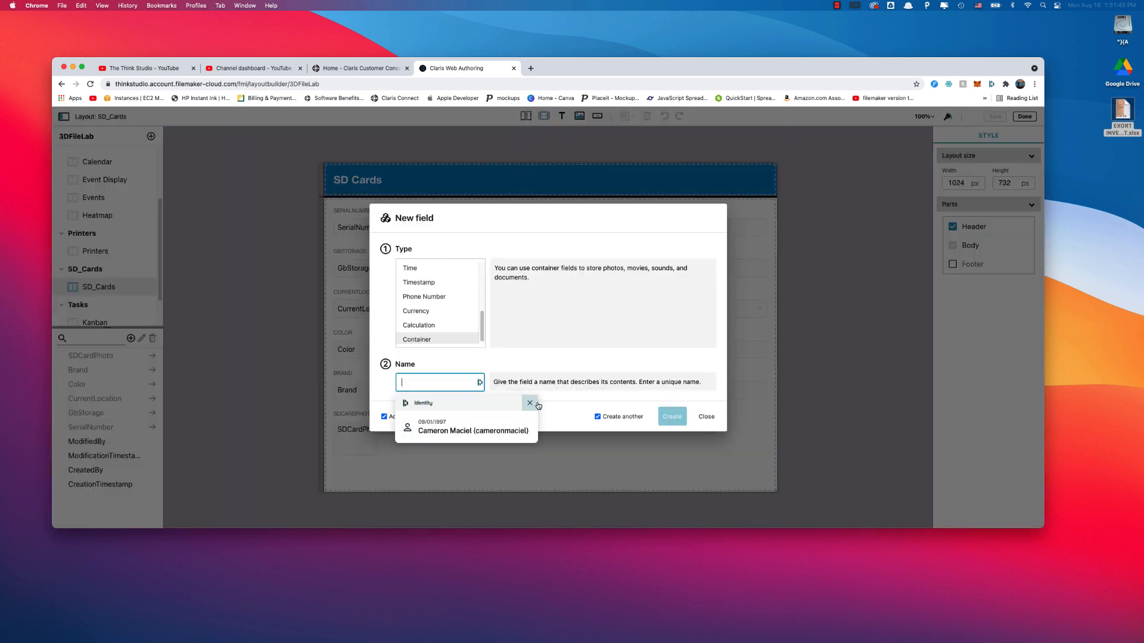
{"action": "left_click", "coordinate": [530, 403]}
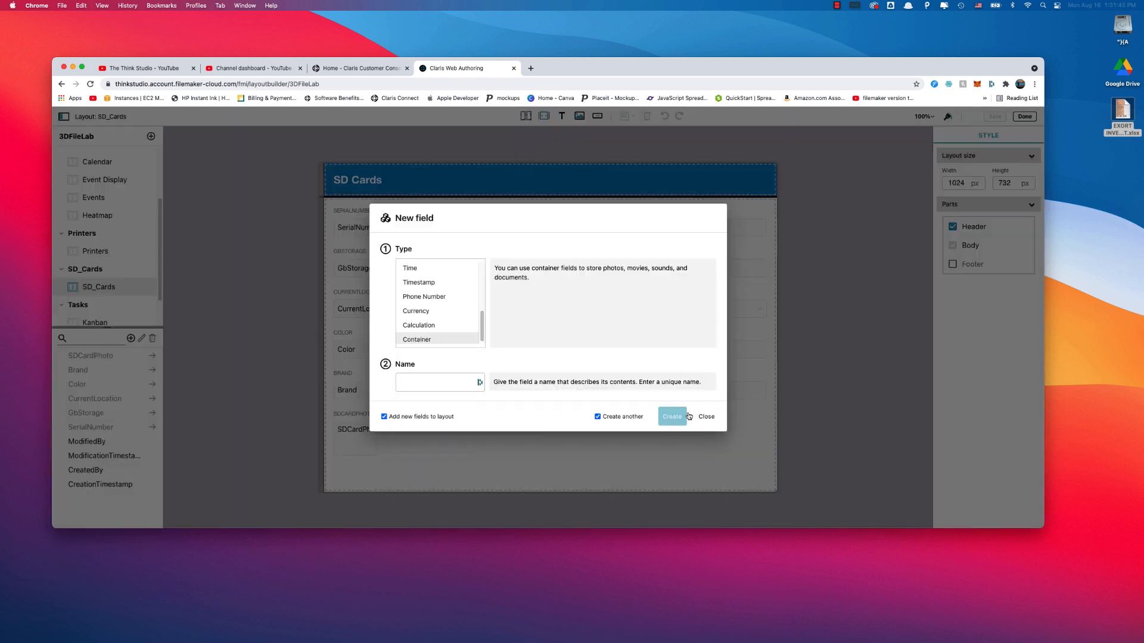
Add a container right of the fields, sized to the layout edges, holding an enlarged SDCardPhoto.
{"action": "left_click", "coordinate": [702, 417]}
{"action": "left_click_drag", "start_coordinate": [525, 115], "coordinate": [549, 281]}
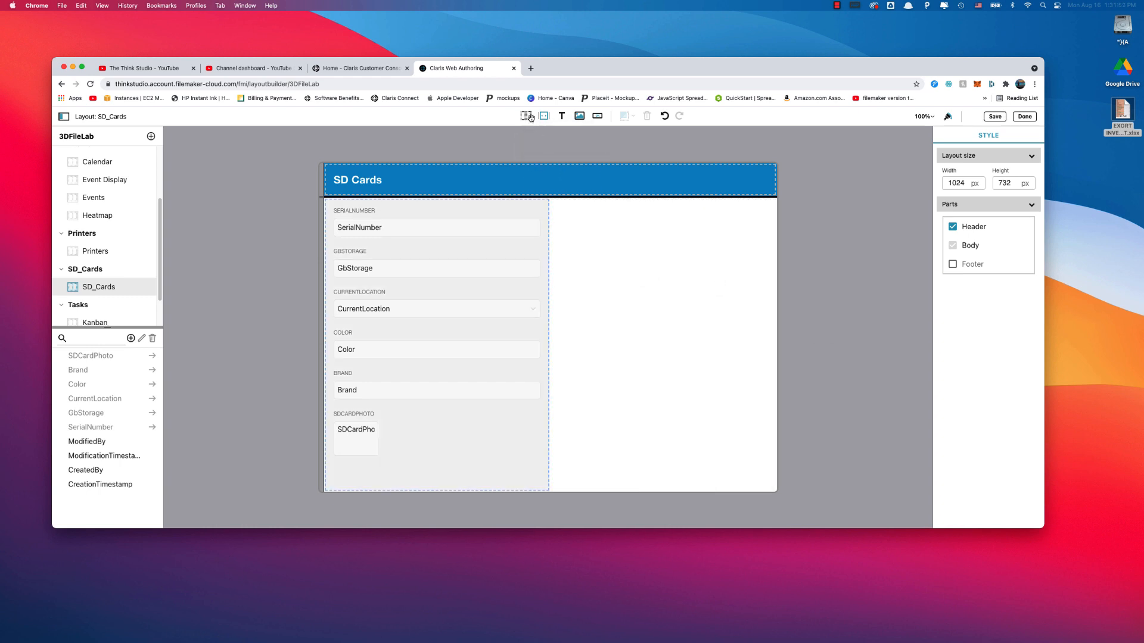
{"action": "left_click_drag", "start_coordinate": [526, 115], "coordinate": [619, 247]}
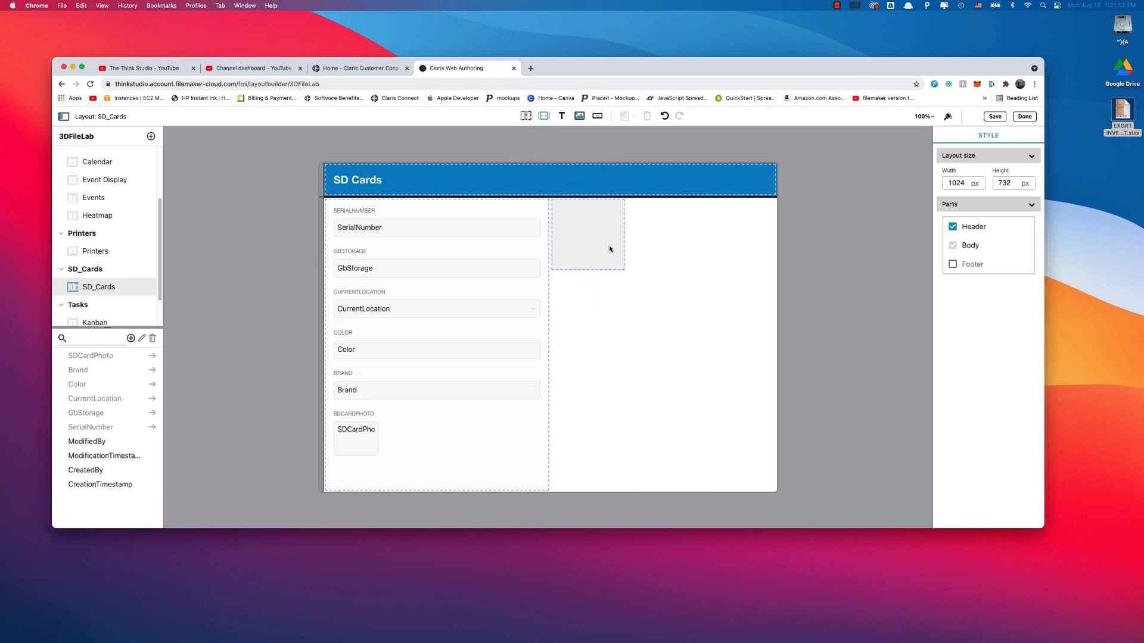
{"action": "left_click", "coordinate": [626, 274]}
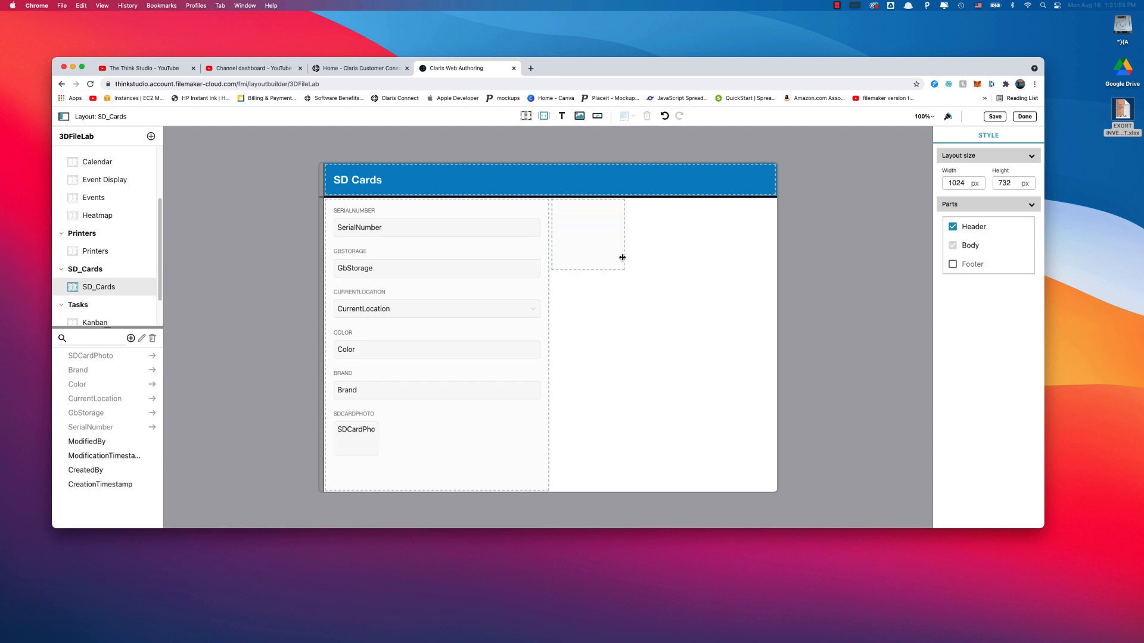
{"action": "left_click_drag", "start_coordinate": [668, 259], "coordinate": [760, 250]}
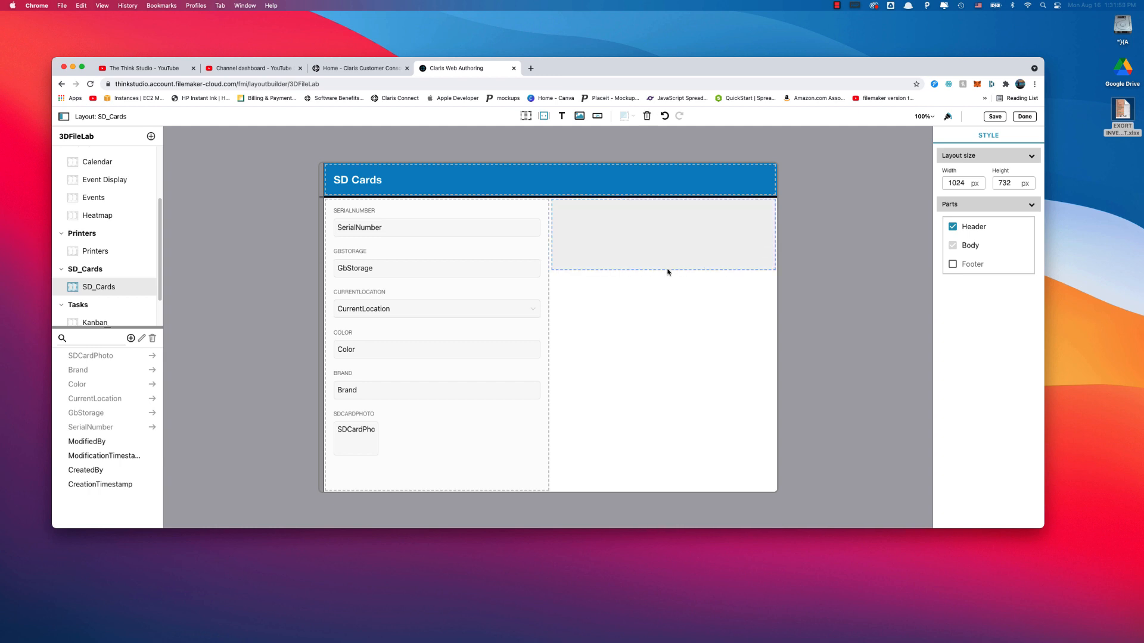
{"action": "left_click_drag", "start_coordinate": [668, 270], "coordinate": [666, 454]}
{"action": "left_click_drag", "start_coordinate": [359, 440], "coordinate": [572, 428]}
{"action": "left_click_drag", "start_coordinate": [608, 249], "coordinate": [779, 490]}
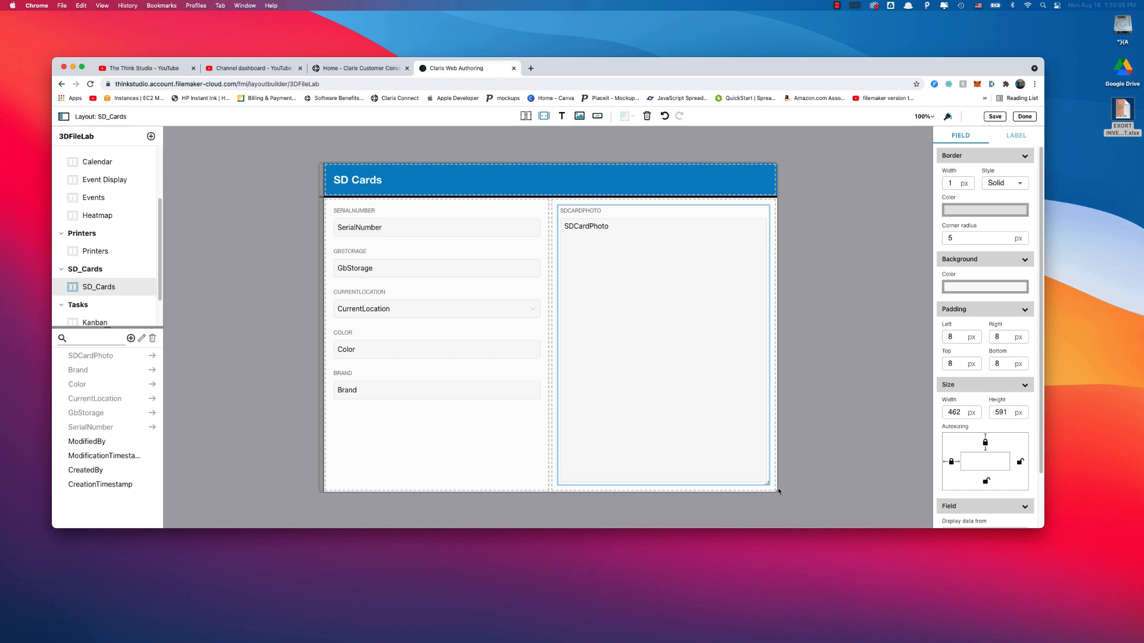
Relabel the photo field SD CARD PHOTO and give it the placeholder "Drag & Drop".
{"action": "double_click", "coordinate": [571, 212]}
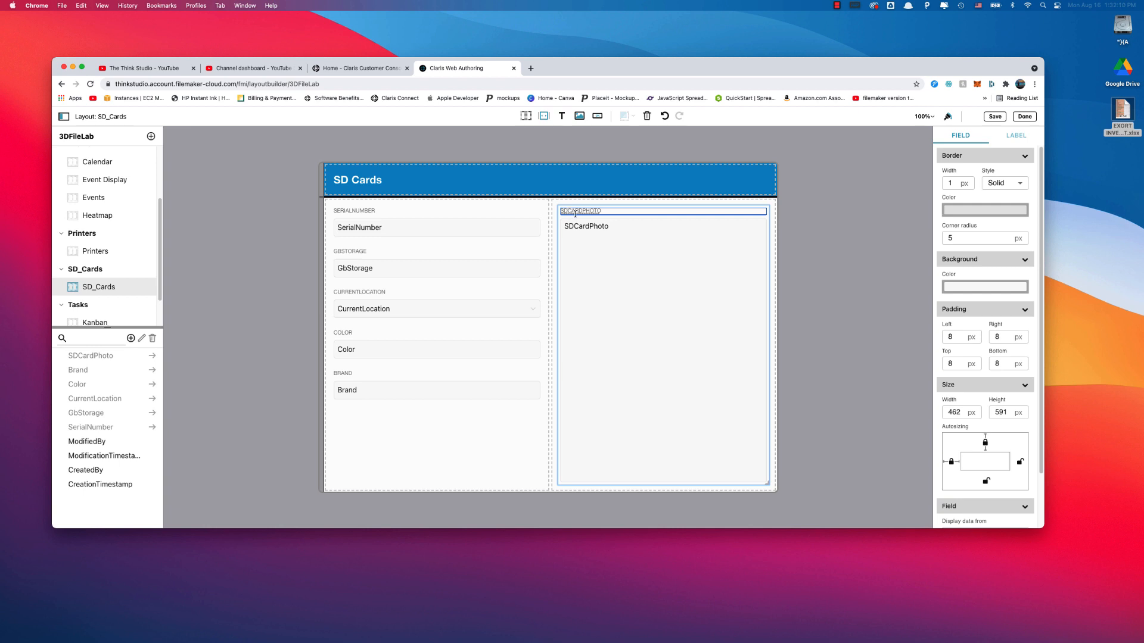
{"action": "left_click", "coordinate": [582, 209]}
{"action": "left_click", "coordinate": [624, 274]}
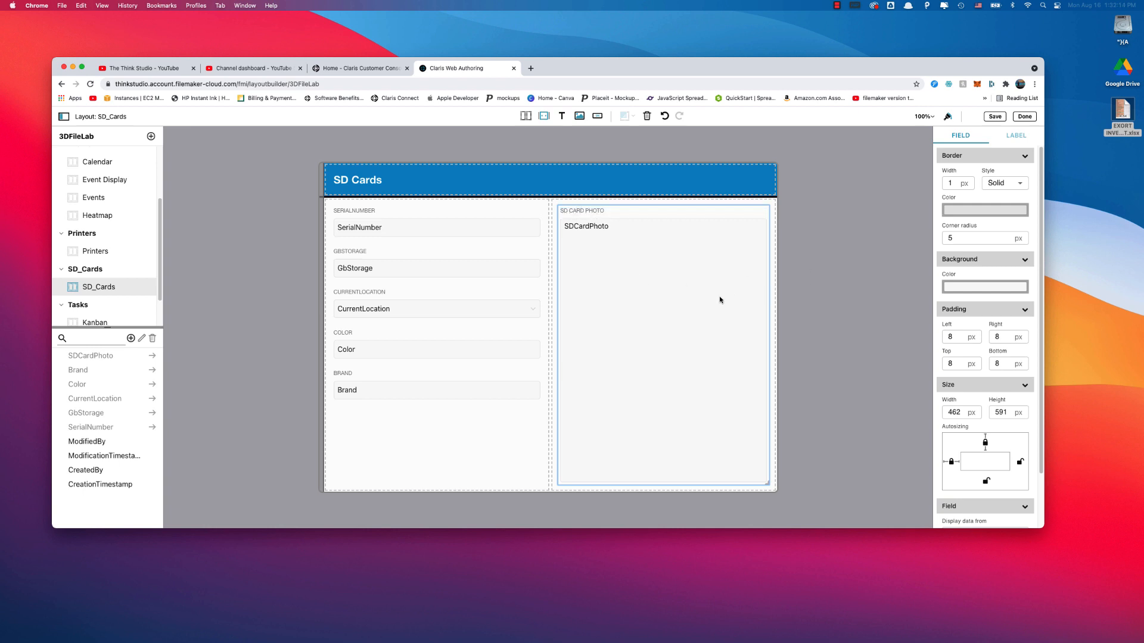
{"action": "scroll", "coordinate": [1012, 163], "scroll_direction": "down", "scroll_amount": 2}
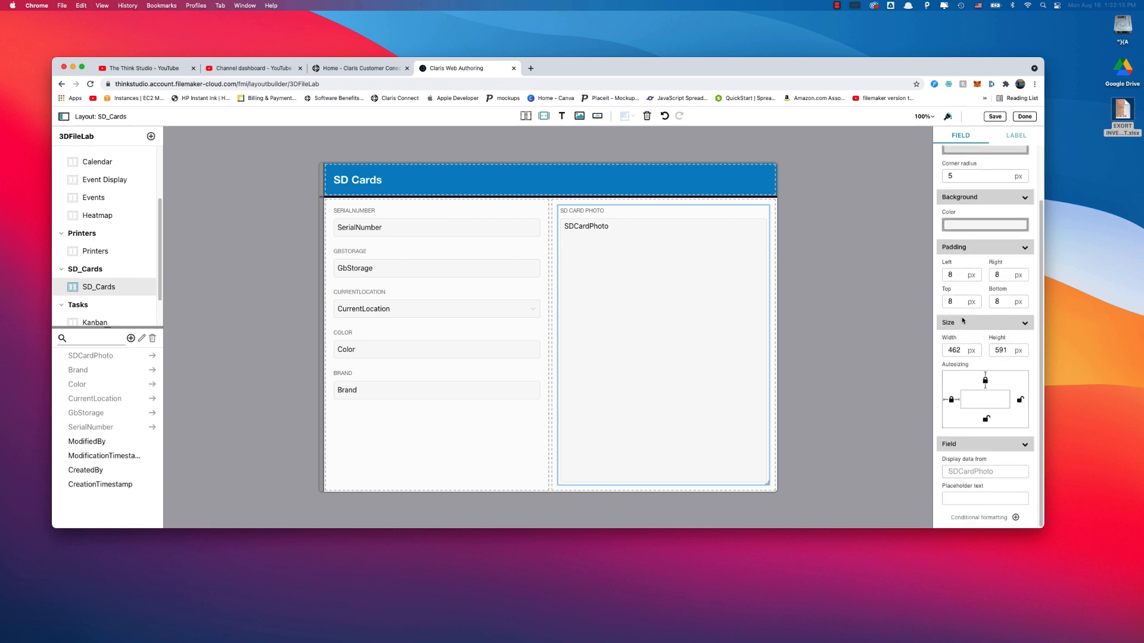
{"action": "left_click", "coordinate": [962, 506]}
{"action": "type", "text": "Drag & Drop"}
{"action": "key", "text": "super+Left"}
{"action": "type", "text": "\""}
{"action": "key", "text": "super+Right"}
{"action": "type", "text": "\""}
{"action": "left_click", "coordinate": [822, 401]}
Space the labels as SERIAL NUMBER, GB STORAGE and CURRENT LOCATION.
{"action": "left_click", "coordinate": [351, 211]}
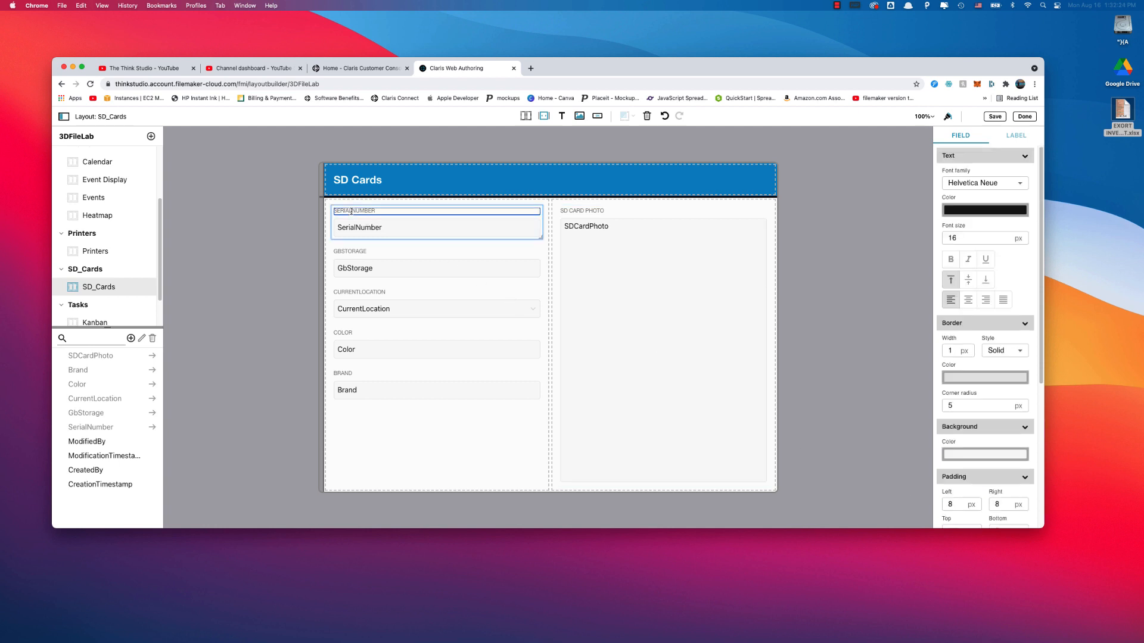
{"action": "left_click", "coordinate": [342, 252]}
{"action": "double_click", "coordinate": [342, 252]}
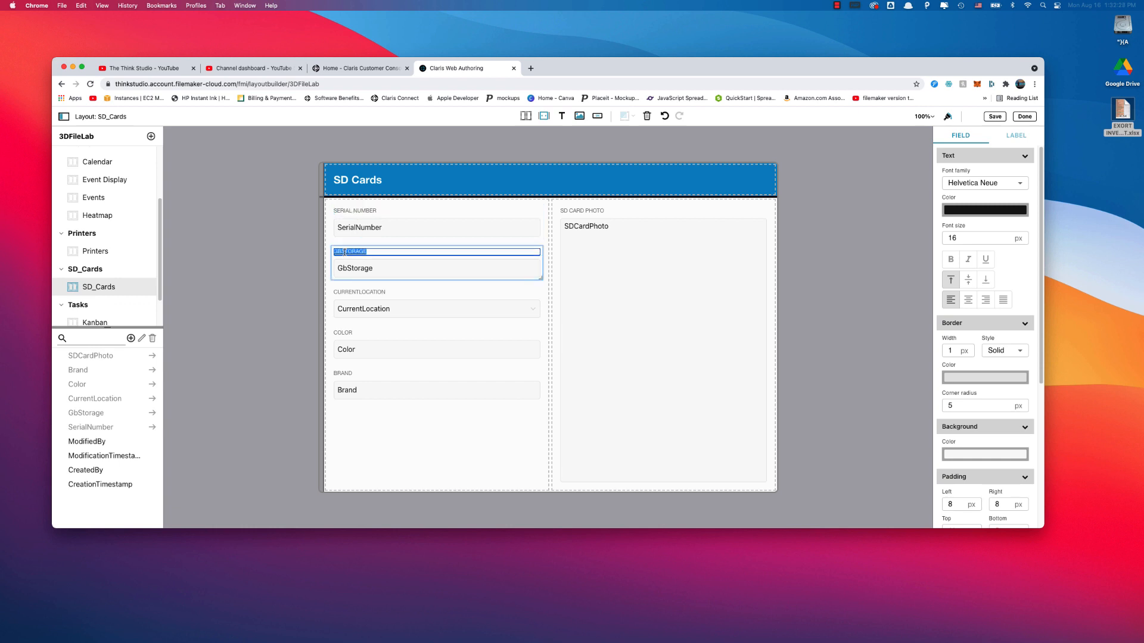
{"action": "left_click", "coordinate": [344, 252]}
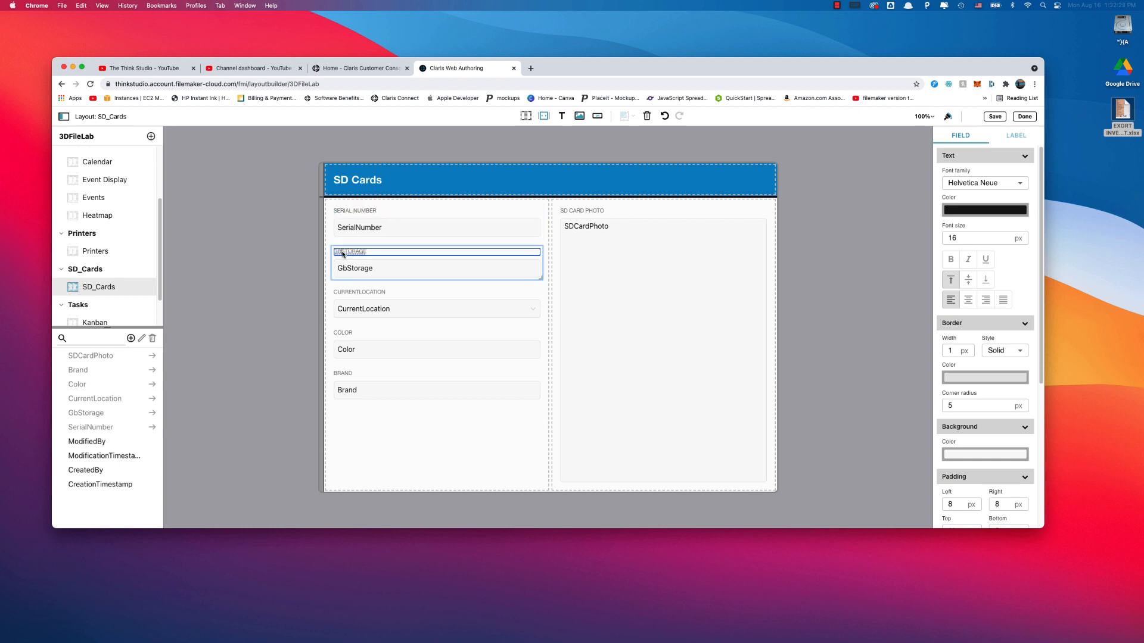
{"action": "left_click", "coordinate": [351, 294]}
{"action": "left_click", "coordinate": [357, 292]}
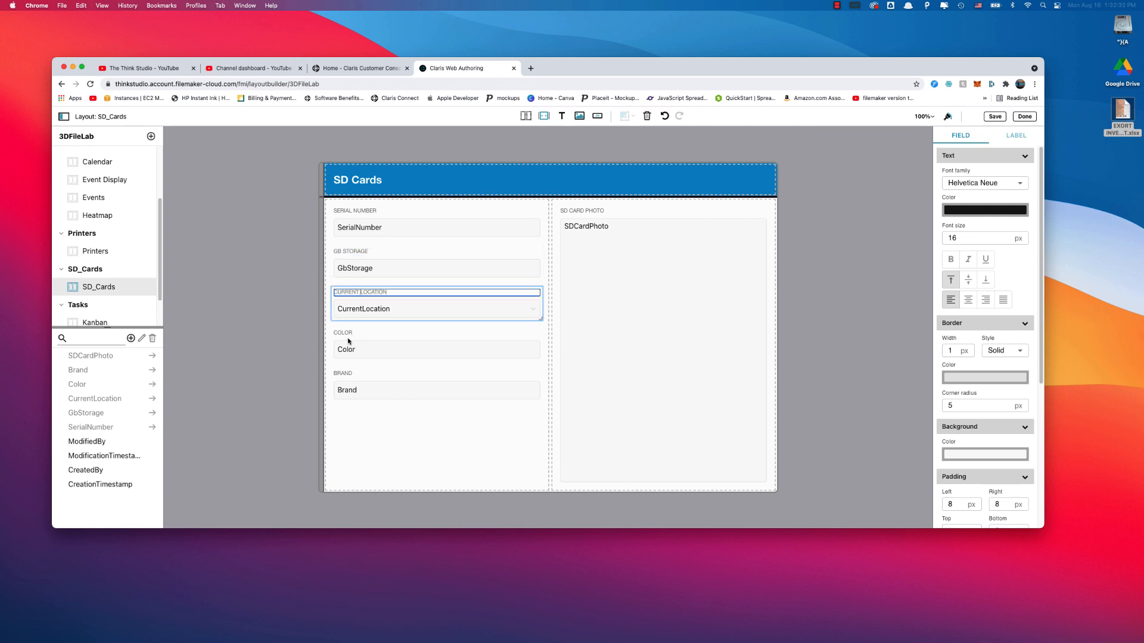
{"action": "left_click", "coordinate": [897, 303]}
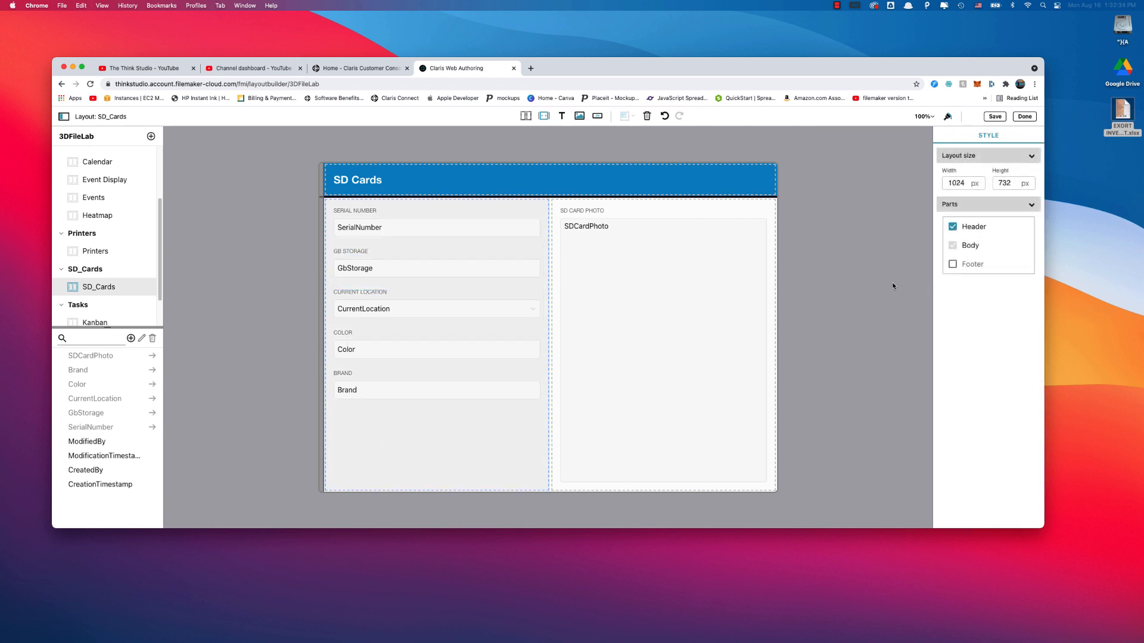
Save the SD Cards layout, then open Printers and exit the layout builder.
{"action": "left_click", "coordinate": [1031, 121]}
{"action": "left_click", "coordinate": [97, 252]}
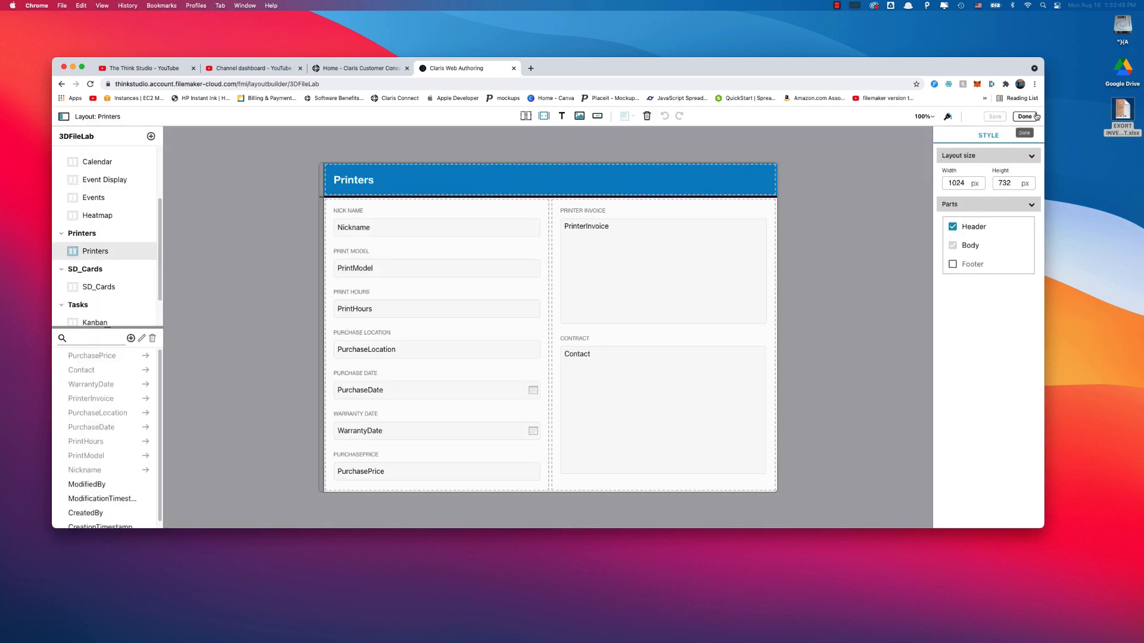
{"action": "left_click", "coordinate": [1036, 116]}
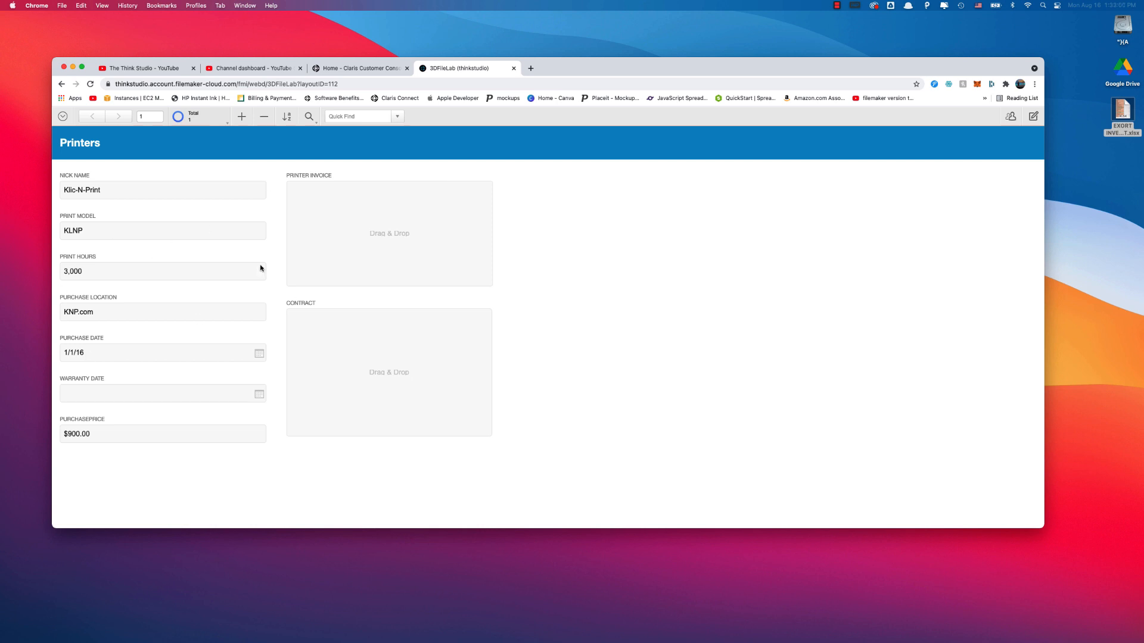
Enter the nick name 'Creator Pro - Black' and the print model 'Flash Creator Pr'.
{"action": "left_click", "coordinate": [237, 119]}
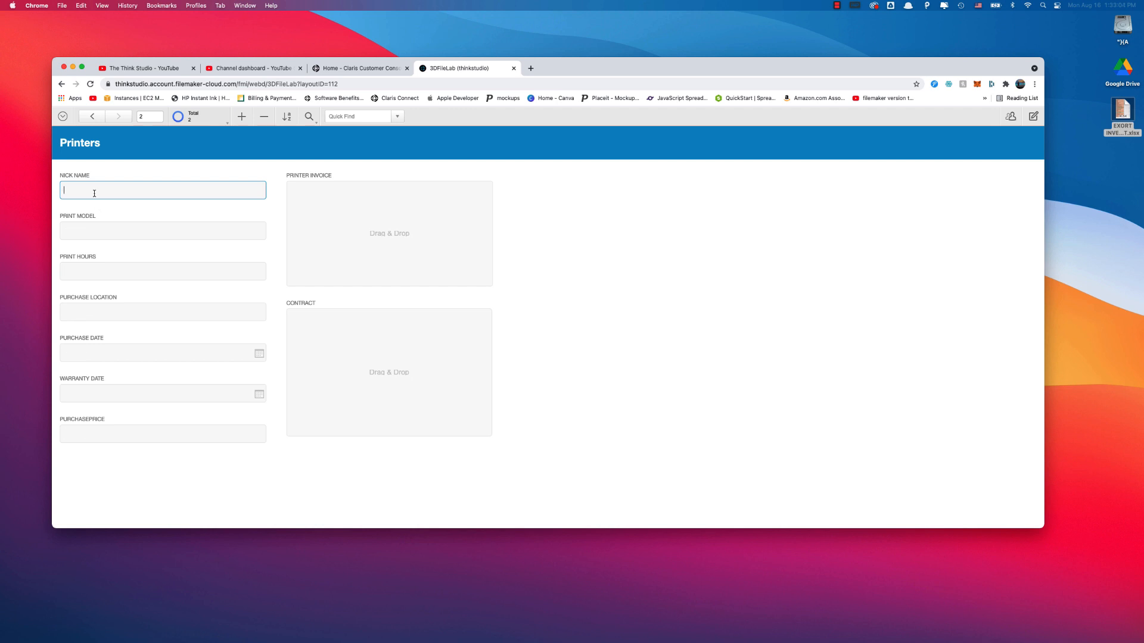
{"action": "type", "text": "Creator Pro"}
{"action": "left_click", "coordinate": [125, 230]}
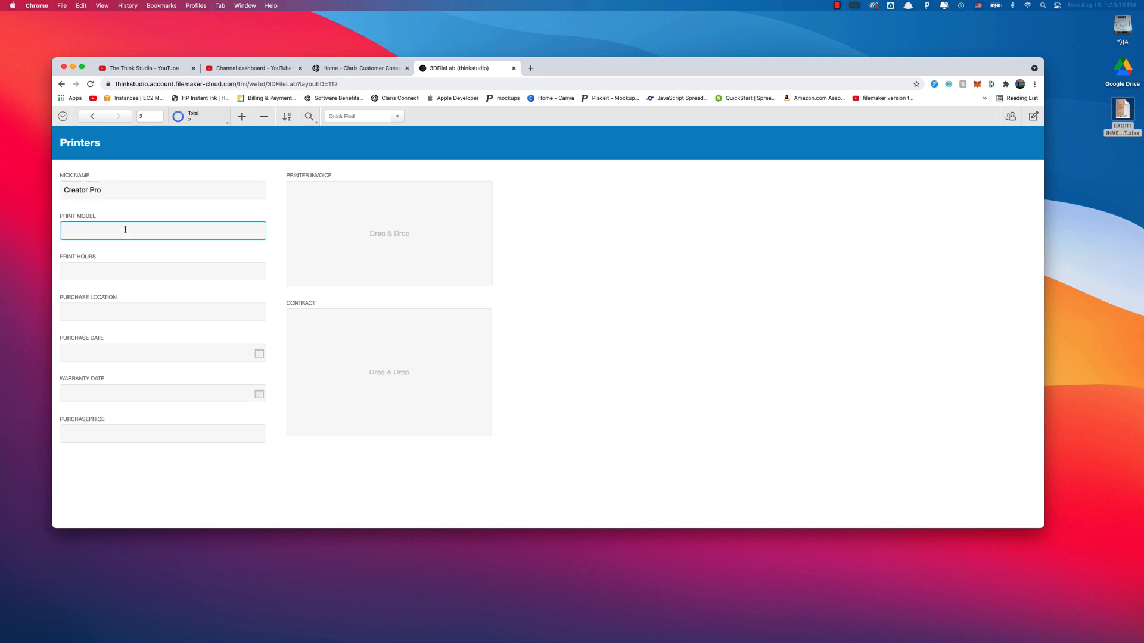
{"action": "type", "text": "Flash Creator Pr"}
{"action": "left_click", "coordinate": [119, 191]}
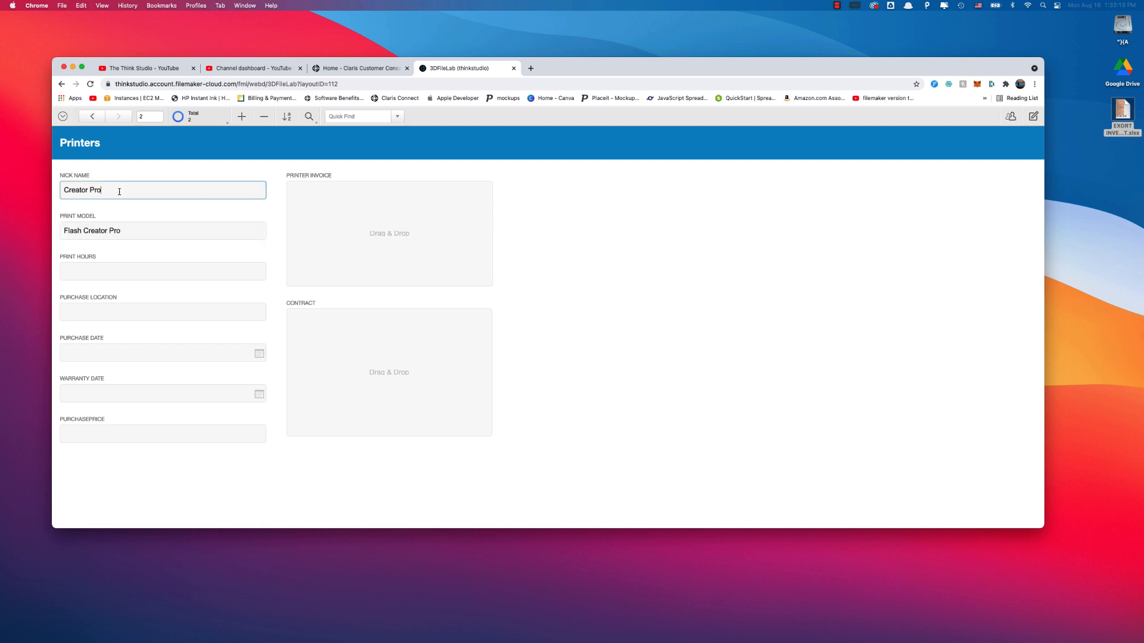
{"action": "type", "text": "- Black"}
Set Print Hours to 28 and fill in the Purchase Location with the seller's name.
{"action": "left_click", "coordinate": [109, 268]}
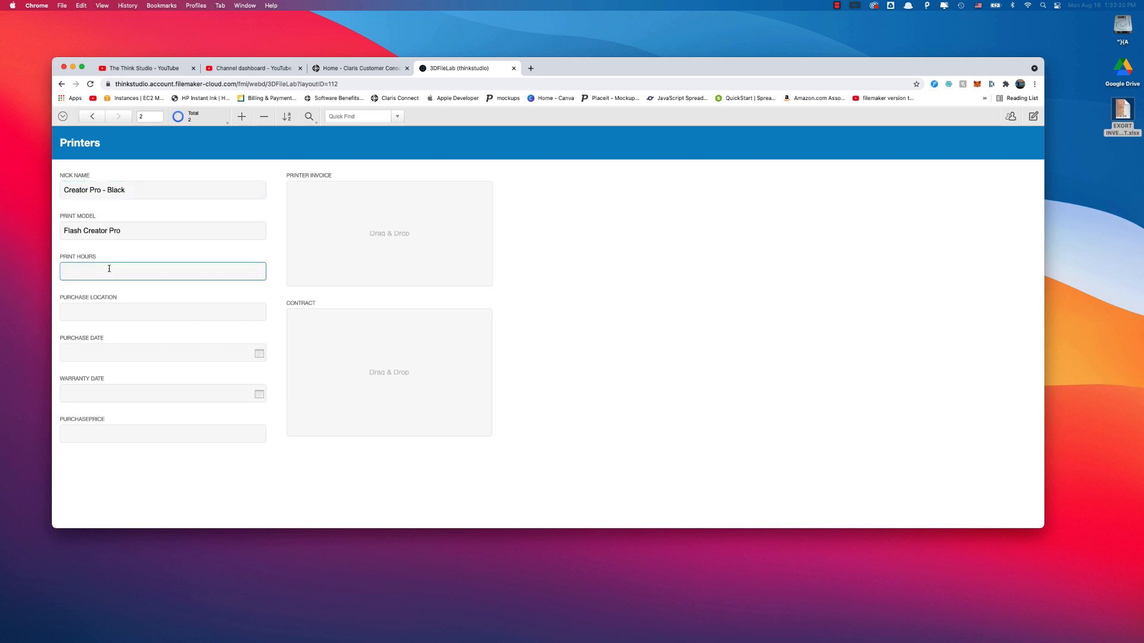
{"action": "type", "text": "280"}
{"action": "key", "text": "BackSpace"}
{"action": "left_click", "coordinate": [122, 286]}
{"action": "left_click", "coordinate": [121, 310]}
{"action": "left_click", "coordinate": [190, 299]}
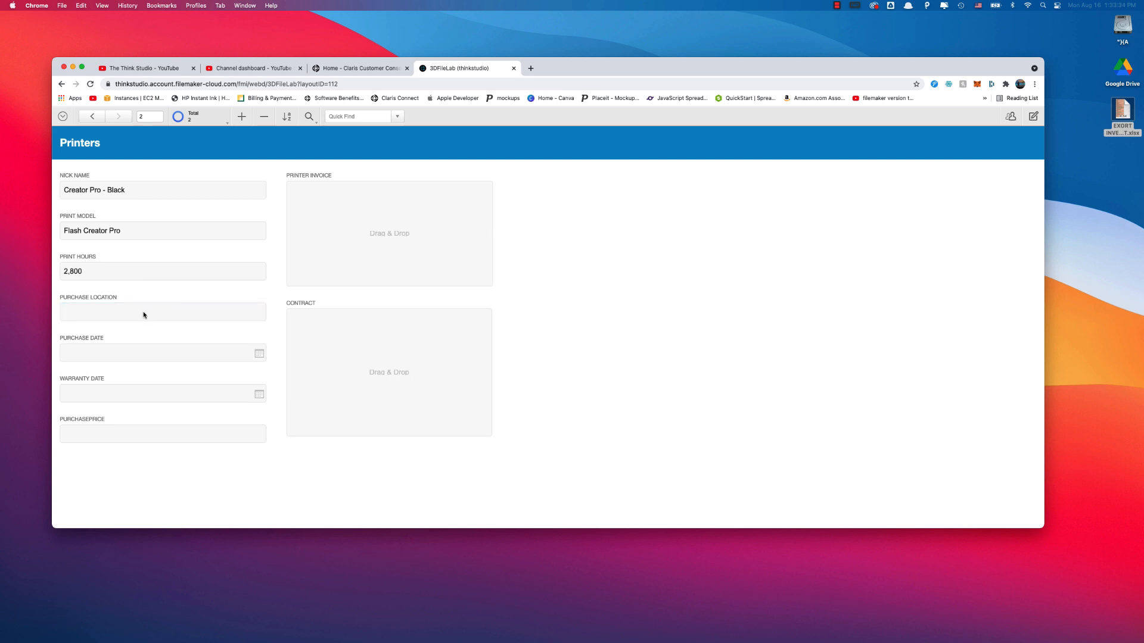
{"action": "left_click", "coordinate": [87, 309]}
{"action": "type", "text": "Purchased fro"}
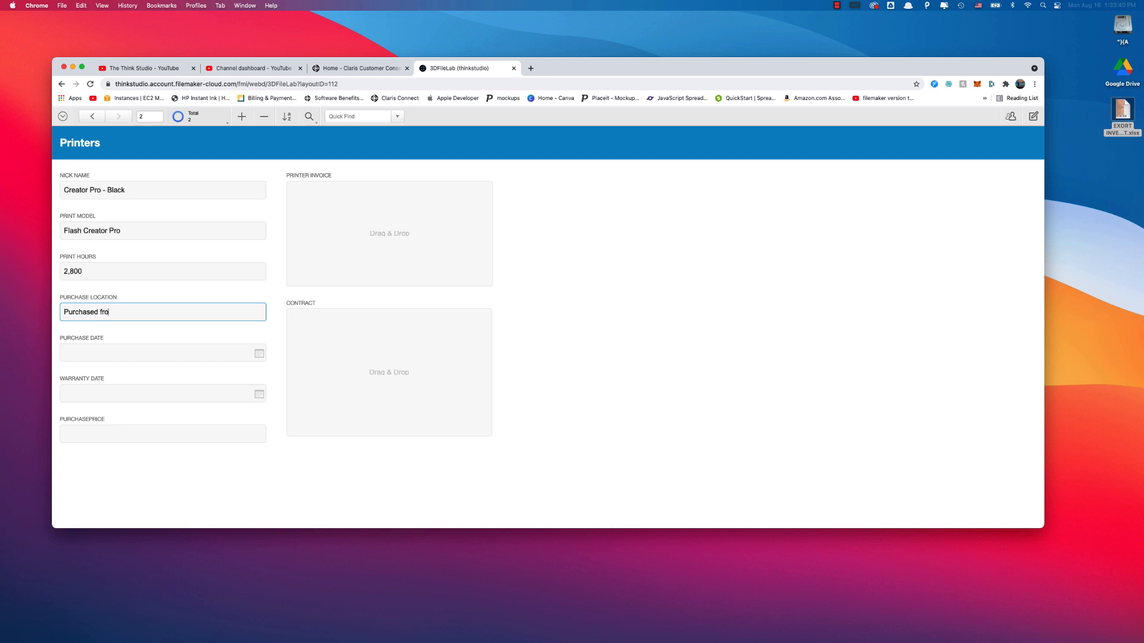
{"action": "type", "text": "m Wyatt"}
{"action": "key", "text": "Tab"}
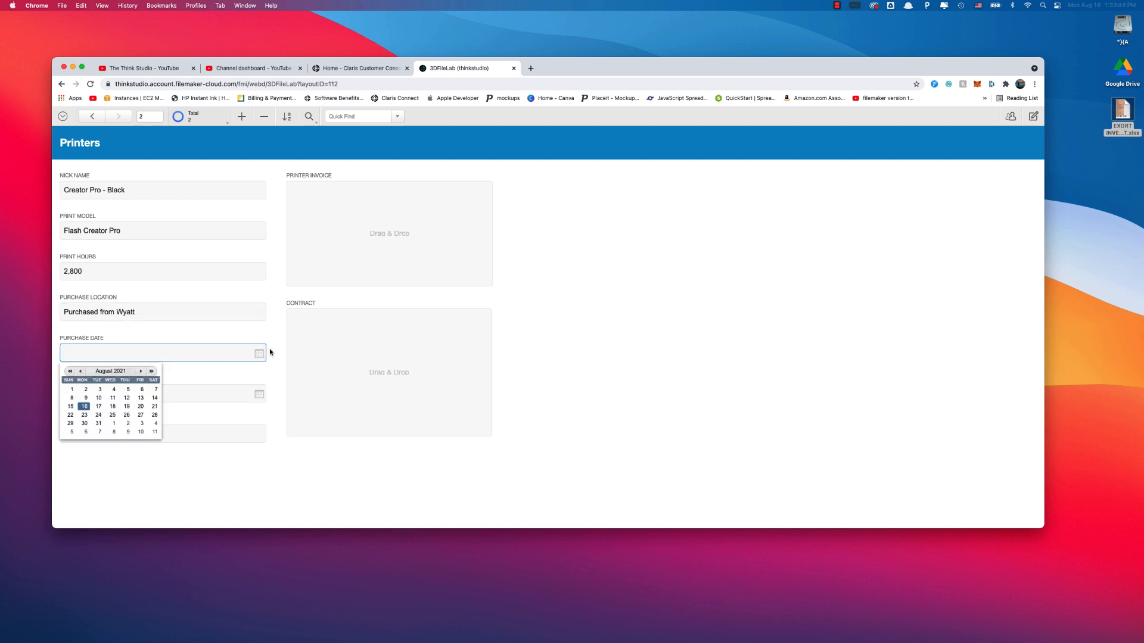
Set the purchase date to January 1 and price to $500.00, then start a new record.
{"action": "left_click", "coordinate": [83, 371]}
{"action": "left_click", "coordinate": [82, 372]}
{"action": "left_click", "coordinate": [82, 372]}
{"action": "left_click", "coordinate": [82, 372]}
{"action": "left_click", "coordinate": [83, 372]}
{"action": "left_click", "coordinate": [82, 372]}
{"action": "left_click", "coordinate": [83, 371]}
{"action": "left_click", "coordinate": [86, 389]}
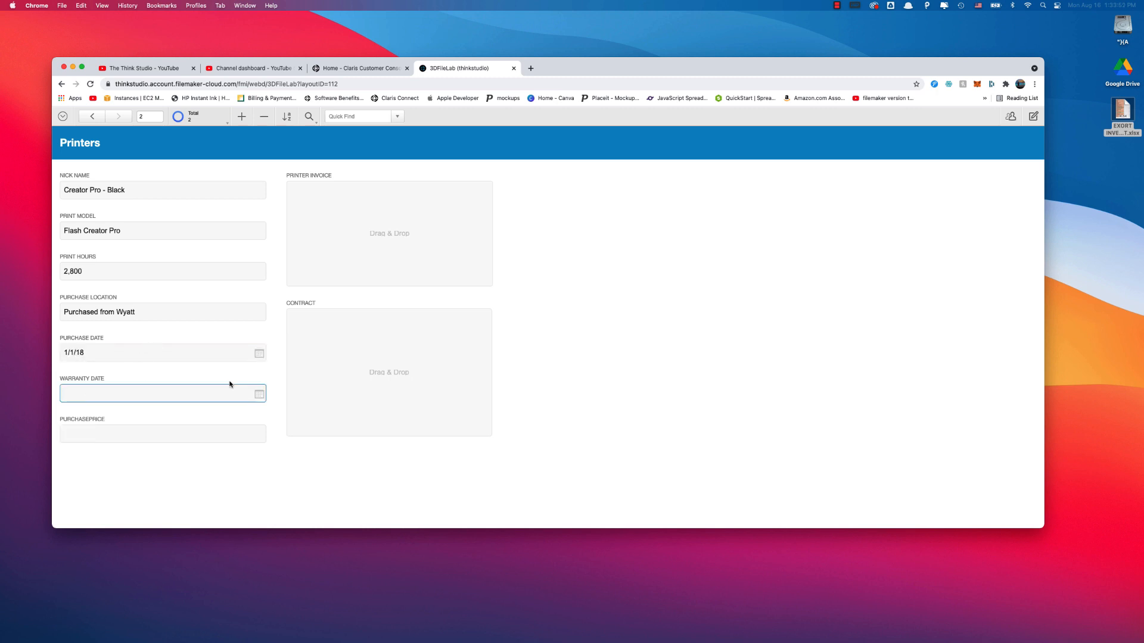
{"action": "left_click", "coordinate": [231, 434]}
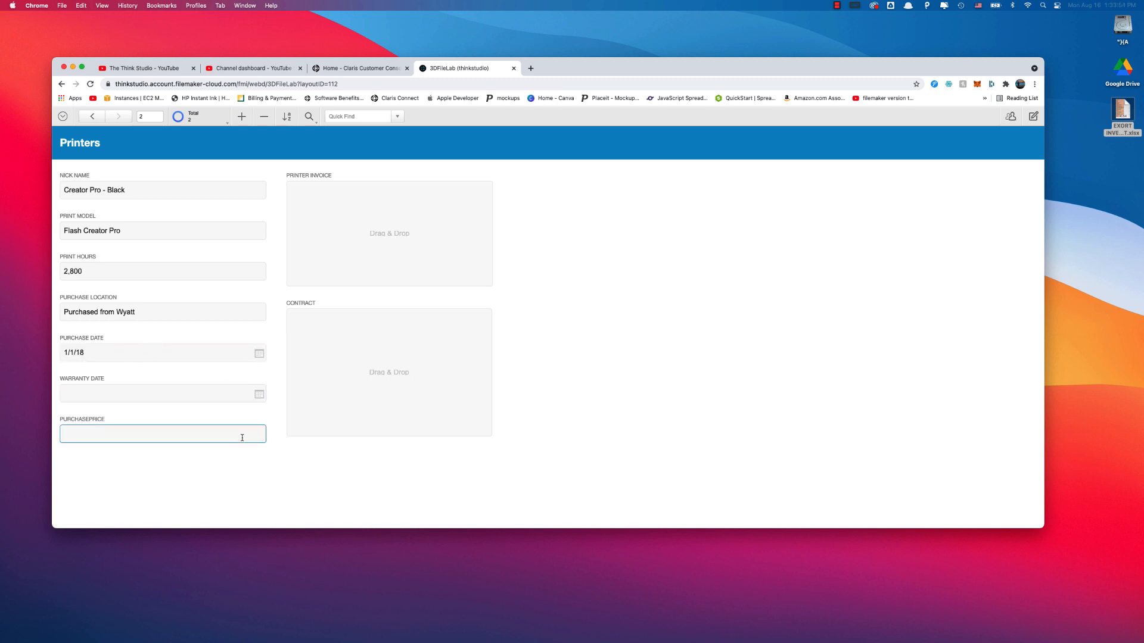
{"action": "type", "text": "500"}
{"action": "left_click", "coordinate": [258, 482]}
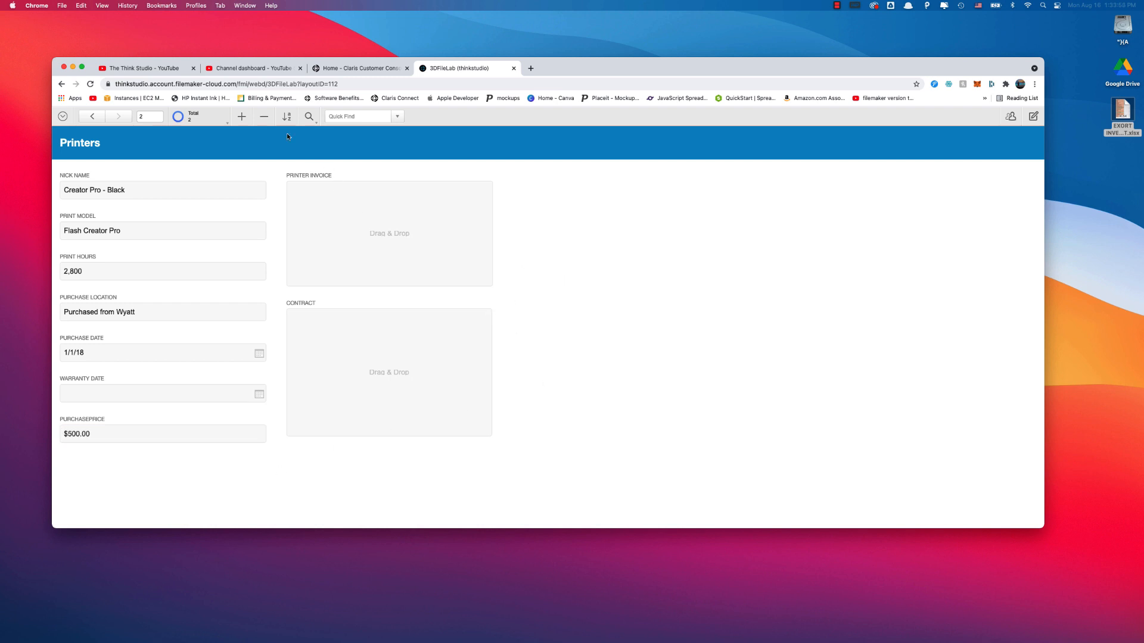
{"action": "left_click", "coordinate": [242, 117]}
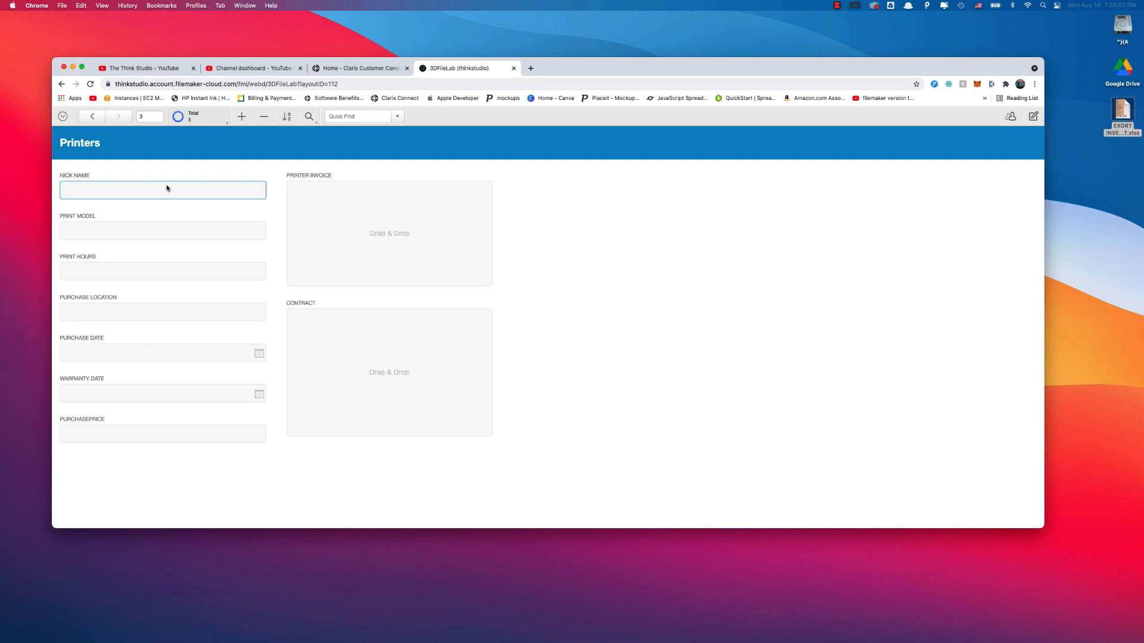
Enter nick name End 3 Pro, model Creality, 30 print hours and location Amazon.
{"action": "type", "text": "End 3 Pro"}
{"action": "key", "text": "Tab"}
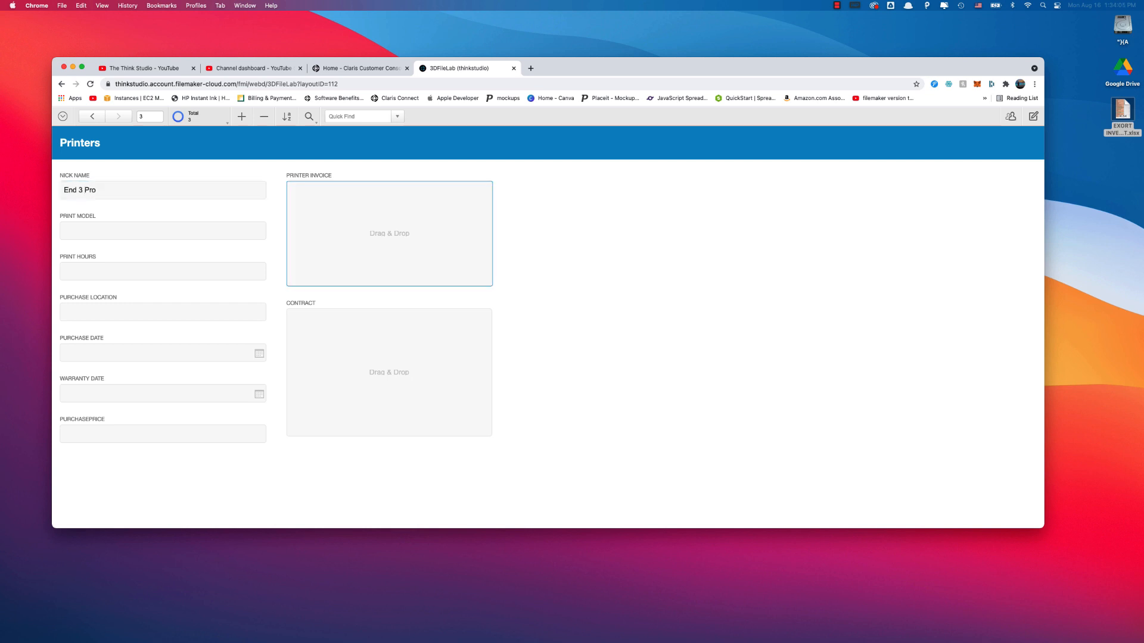
{"action": "left_click", "coordinate": [141, 234]}
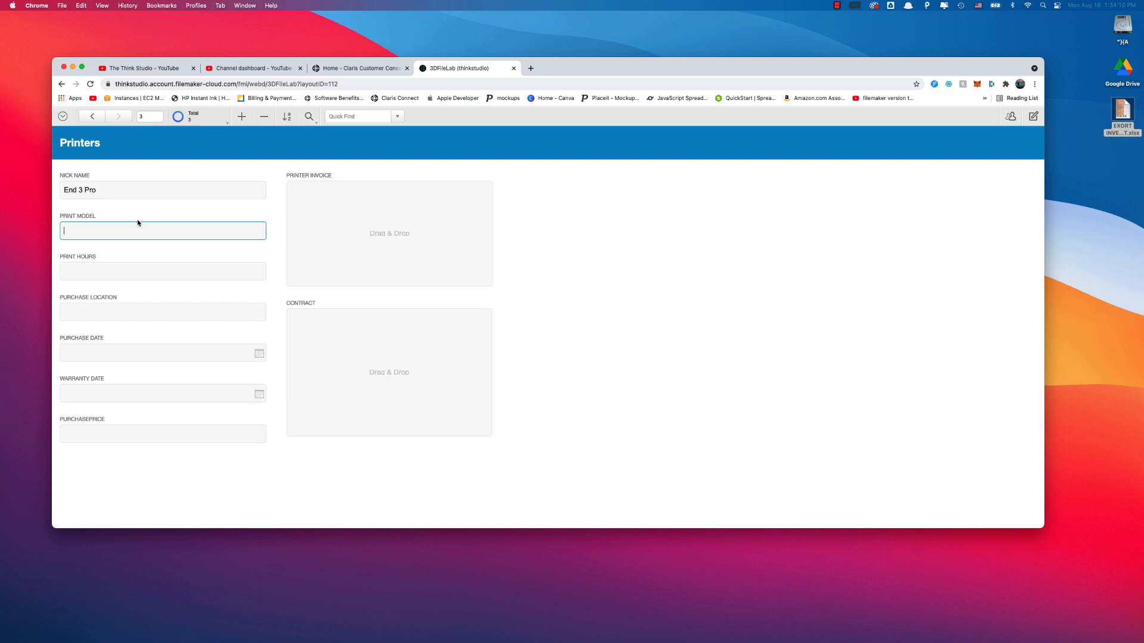
{"action": "type", "text": "Creatlity"}
{"action": "left_click", "coordinate": [98, 279]}
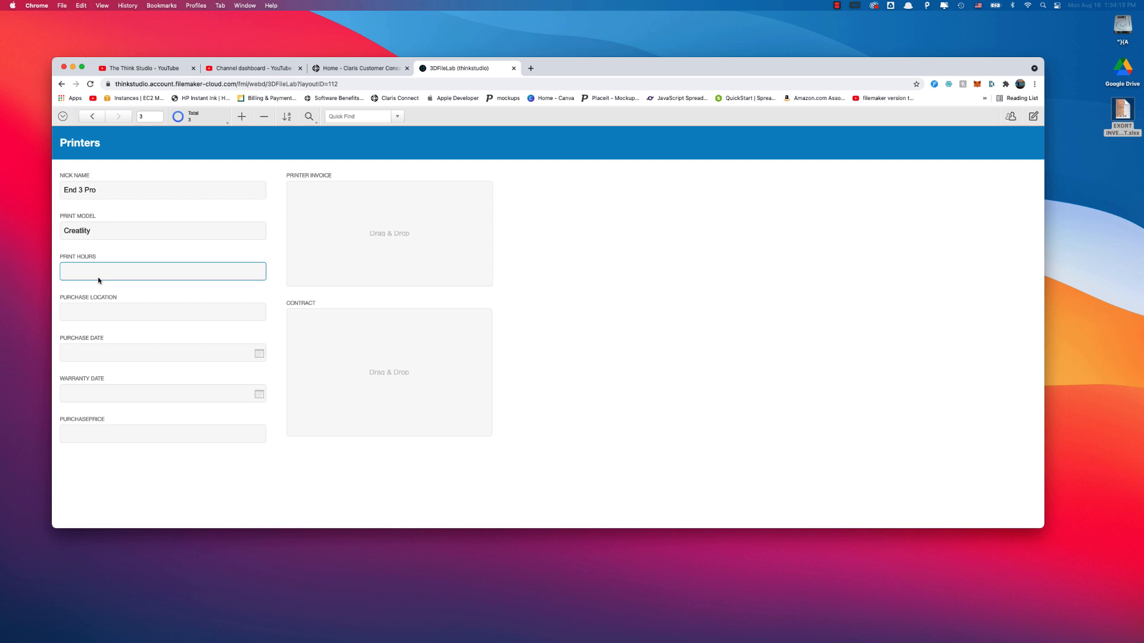
{"action": "type", "text": "30"}
{"action": "left_click", "coordinate": [131, 306]}
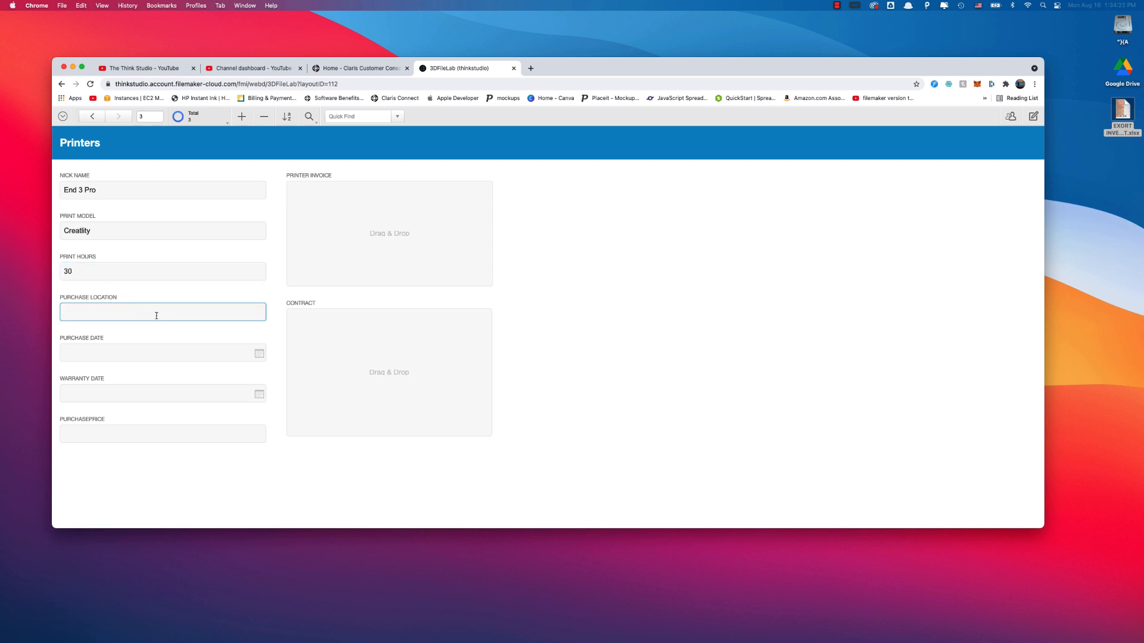
{"action": "type", "text": "Amazon"}
Set the purchase date to September 1, 2020 in the calendar.
{"action": "left_click", "coordinate": [259, 353]}
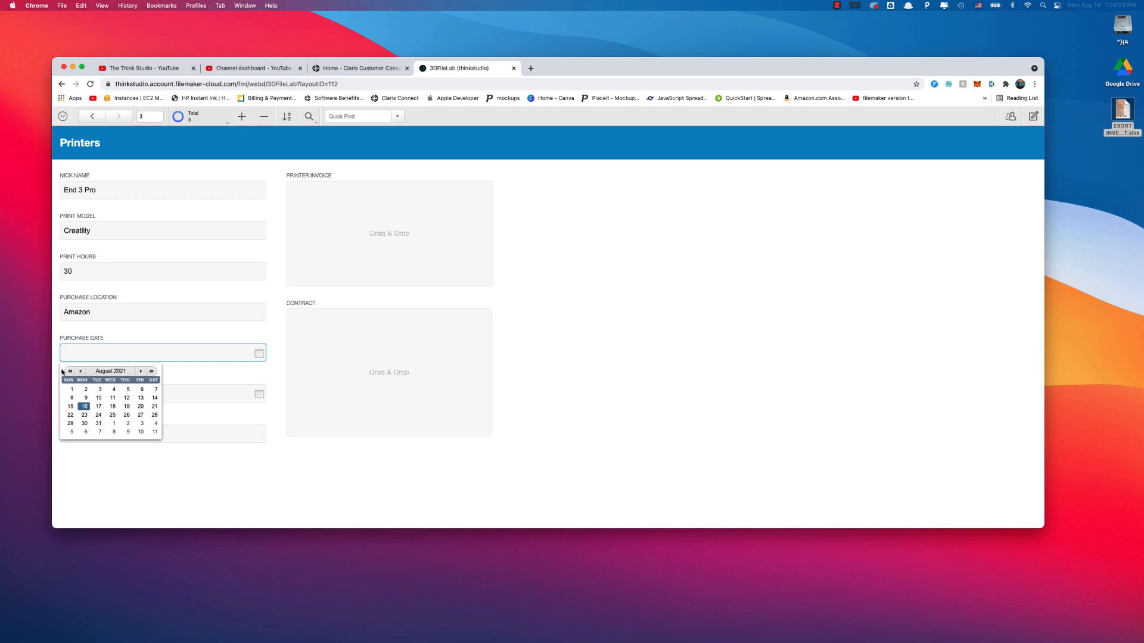
{"action": "double_click", "coordinate": [70, 371]}
{"action": "left_click", "coordinate": [151, 372]}
{"action": "left_click", "coordinate": [69, 372]}
{"action": "double_click", "coordinate": [76, 373]}
{"action": "triple_click", "coordinate": [140, 372]}
{"action": "left_click", "coordinate": [152, 372]}
{"action": "left_click", "coordinate": [143, 372]}
{"action": "left_click", "coordinate": [80, 372]}
{"action": "left_click", "coordinate": [79, 372]}
{"action": "left_click", "coordinate": [102, 391]}
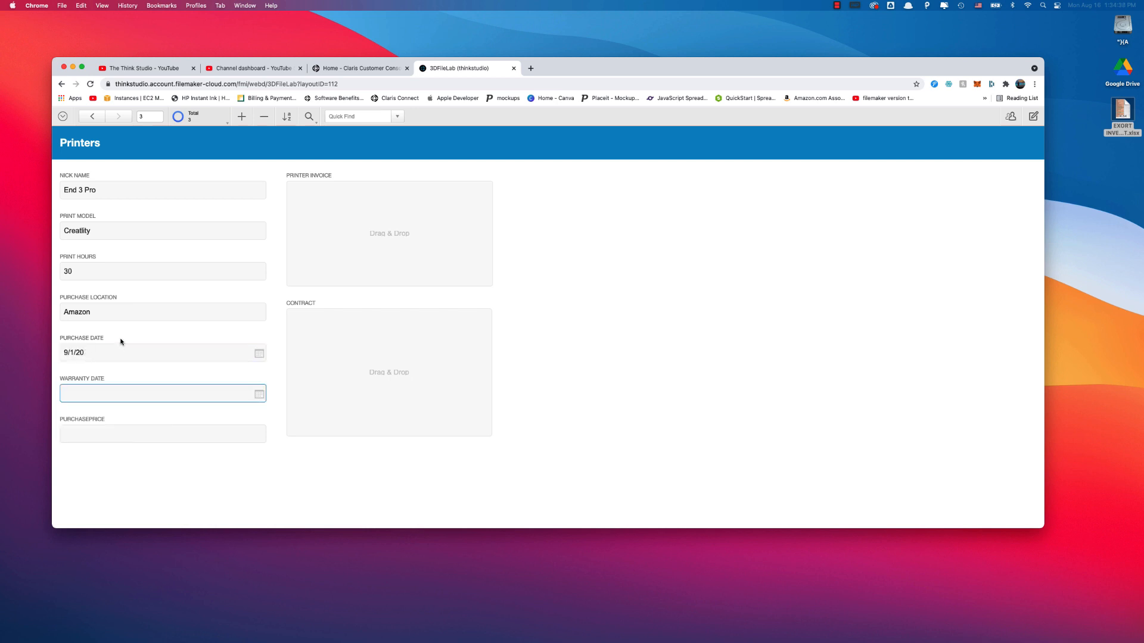
Enter the $250.00 purchase price and start another new printer record.
{"action": "left_click", "coordinate": [187, 433]}
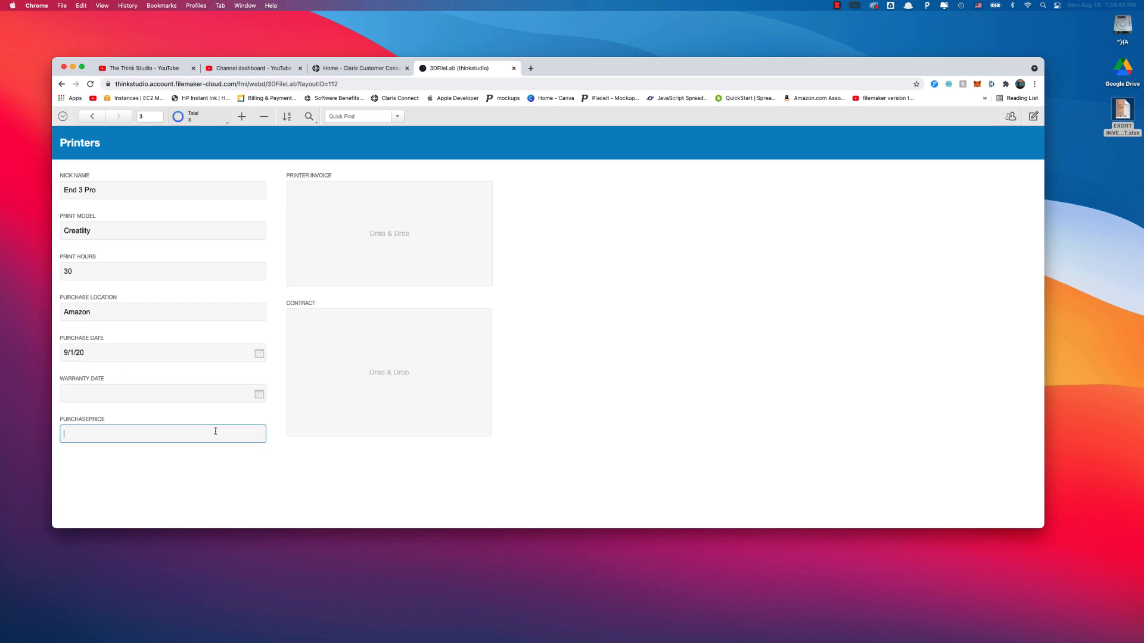
{"action": "type", "text": "250"}
{"action": "left_click", "coordinate": [276, 504]}
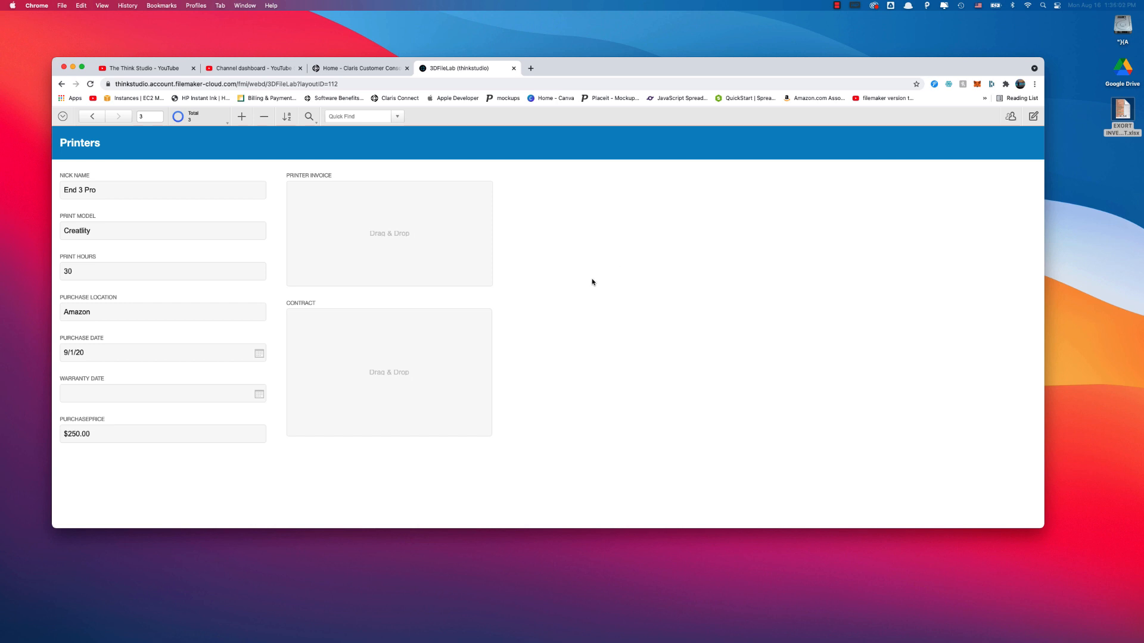
{"action": "left_click", "coordinate": [238, 117]}
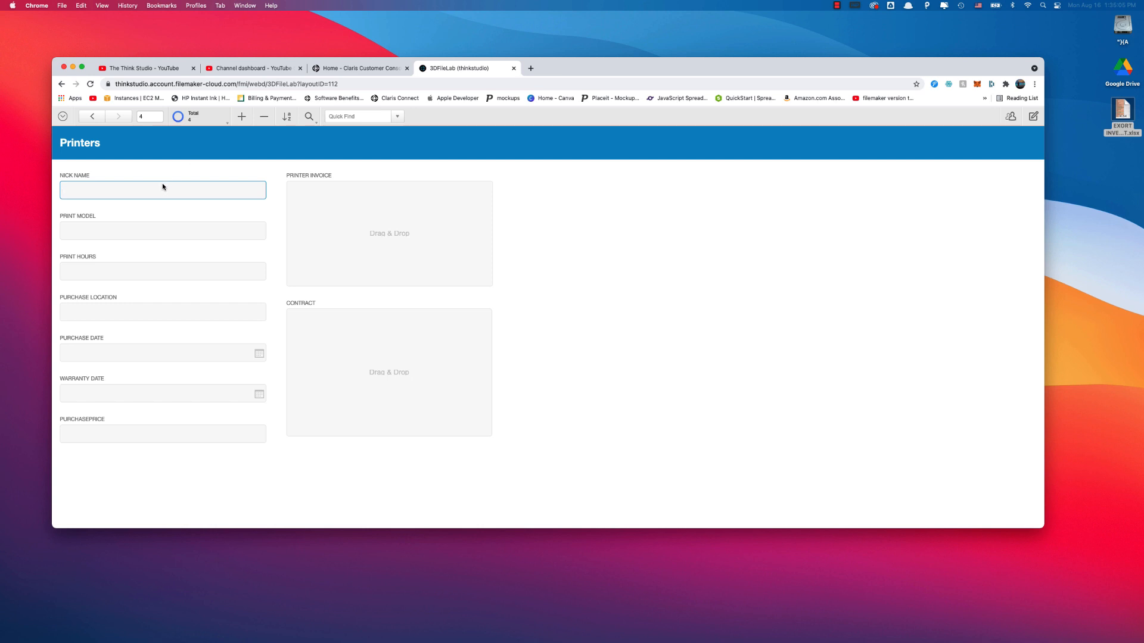
Enter nick name CR-30-Belt Printer, model Creality, 0 print hours and location Creality.com.
{"action": "type", "text": "End"}
{"action": "key", "text": "BackSpace"}
{"action": "type", "text": "CR-30-Belt Printer"}
{"action": "key", "text": "Tab"}
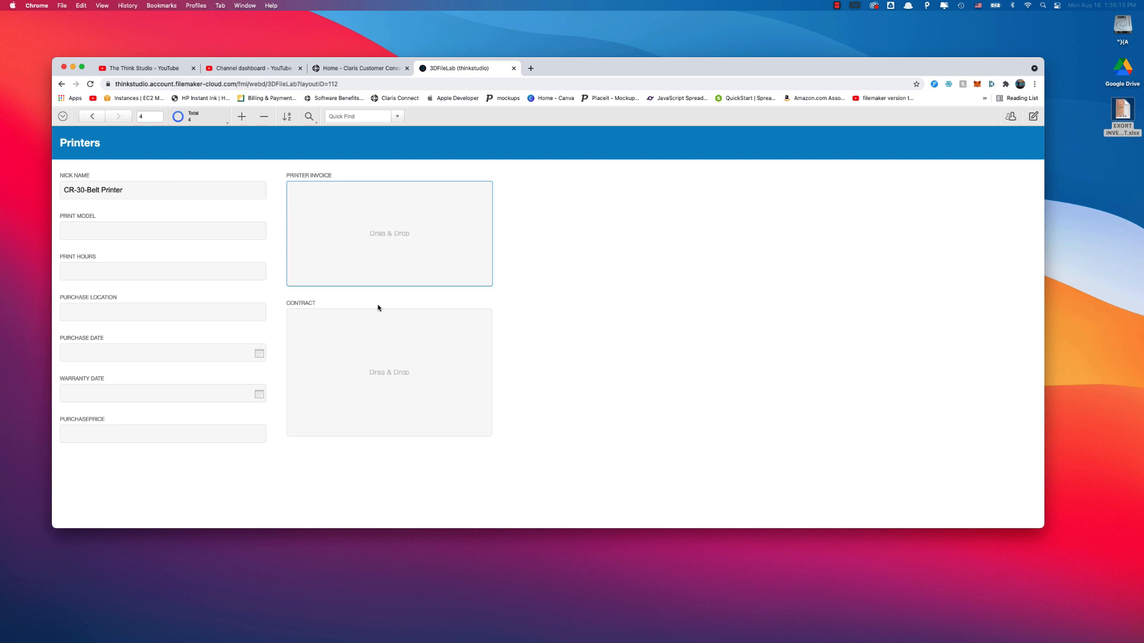
{"action": "left_click", "coordinate": [145, 233]}
{"action": "type", "text": "Creal"}
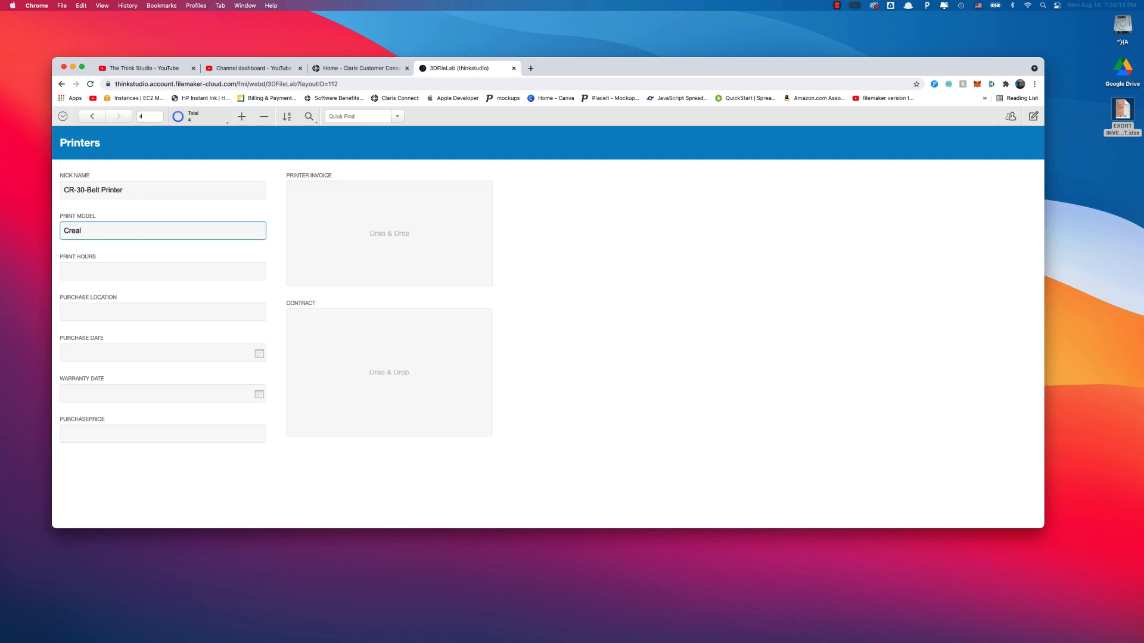
{"action": "type", "text": "ity"}
{"action": "key", "text": "Tab"}
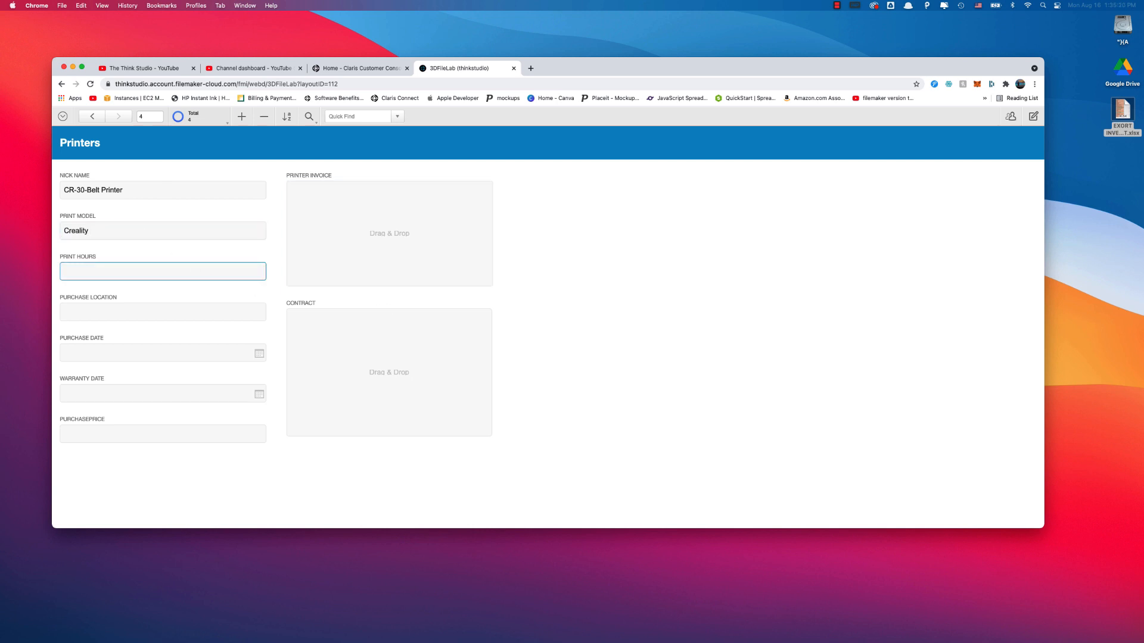
{"action": "type", "text": "0"}
{"action": "key", "text": "Tab"}
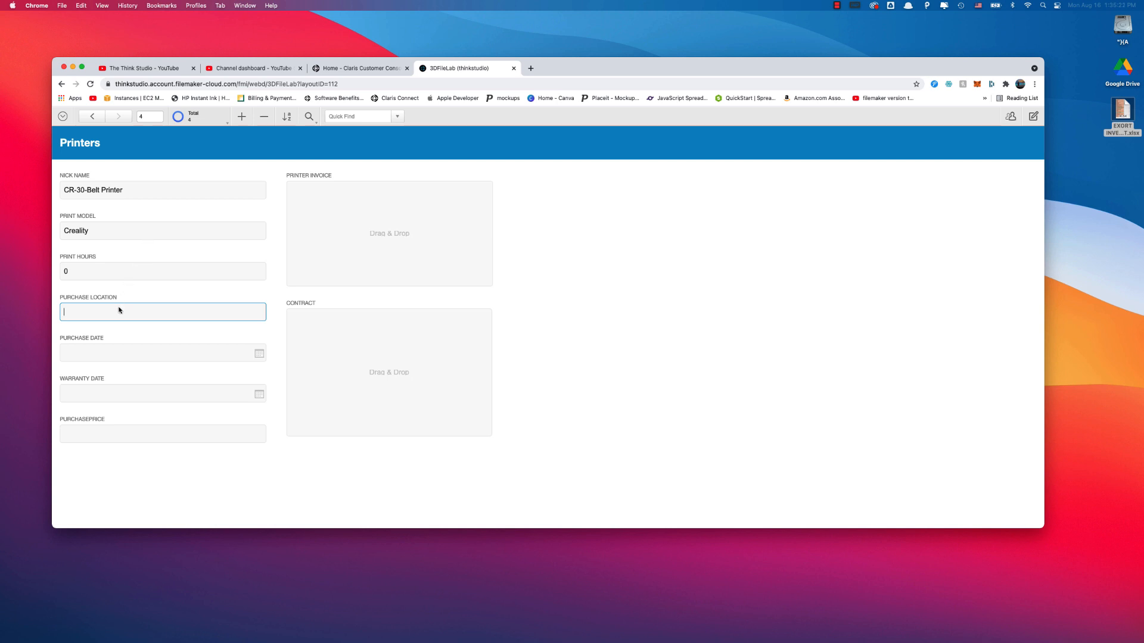
{"action": "type", "text": "Creality.com"}
{"action": "key", "text": "Tab"}
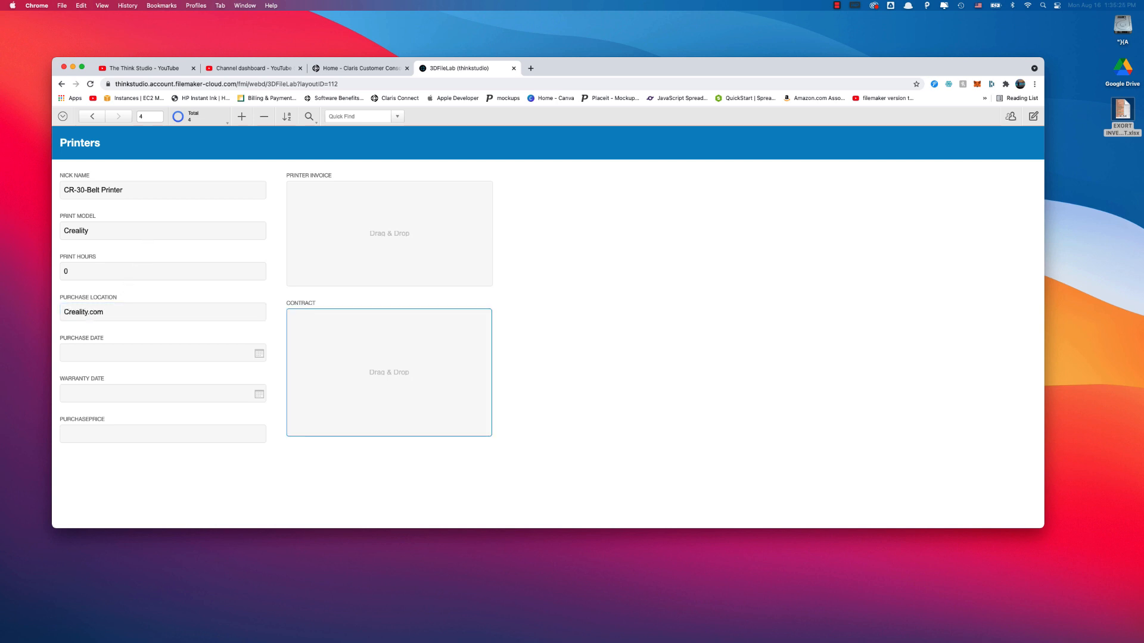
Set the purchase date to 8/5/21 and the purchase price to $1,200.00.
{"action": "left_click", "coordinate": [233, 353]}
{"action": "left_click", "coordinate": [260, 354]}
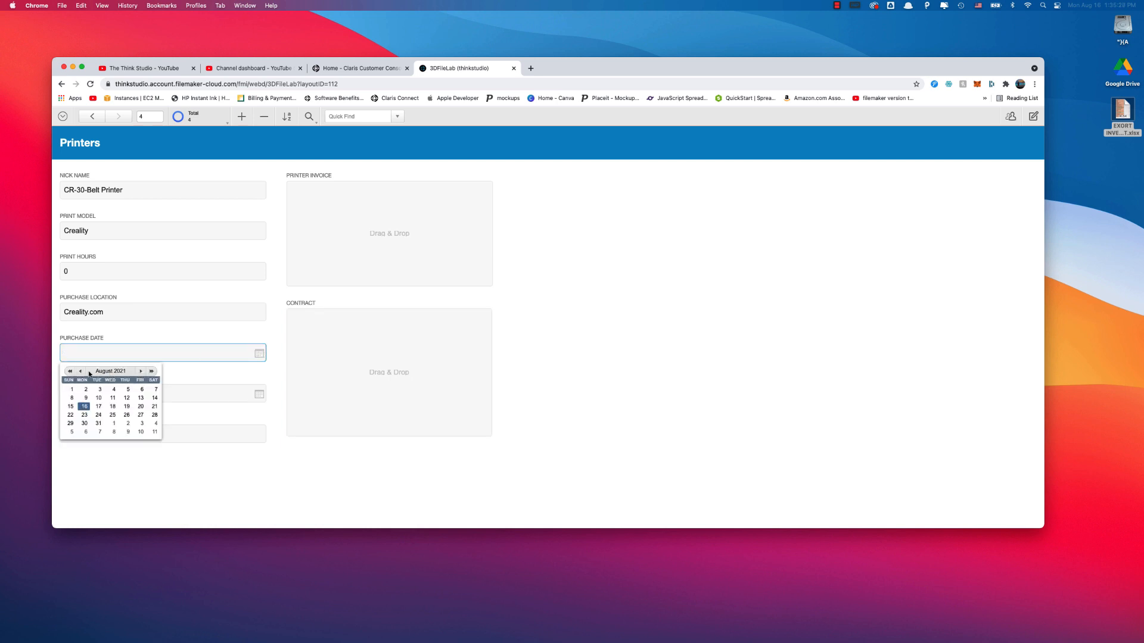
{"action": "left_click", "coordinate": [128, 389]}
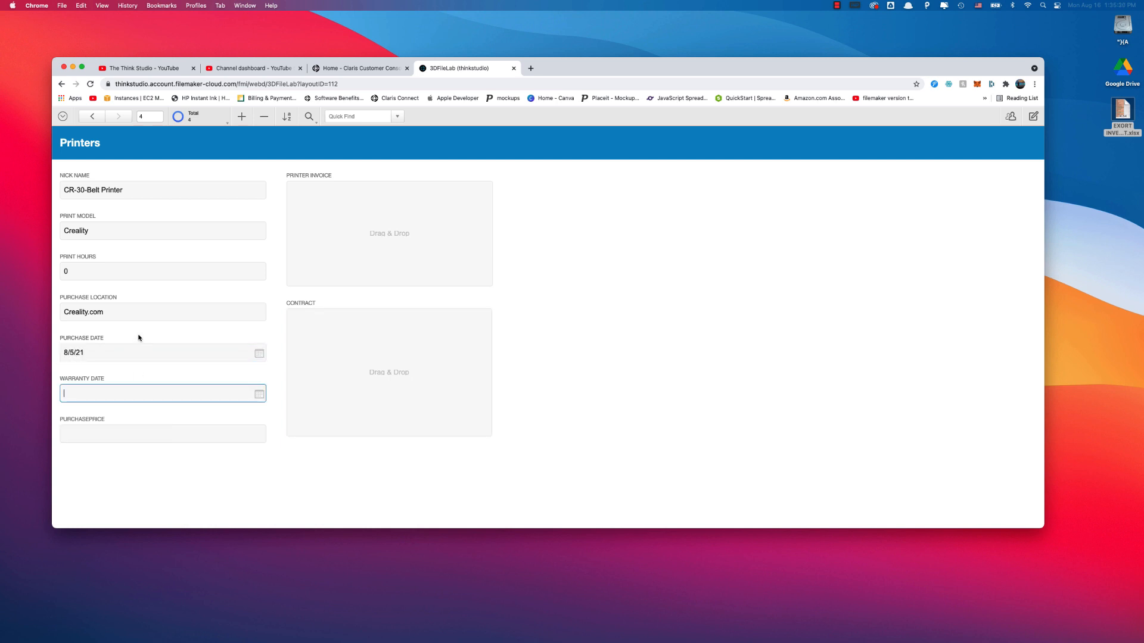
{"action": "left_click", "coordinate": [243, 435]}
{"action": "type", "text": "1"}
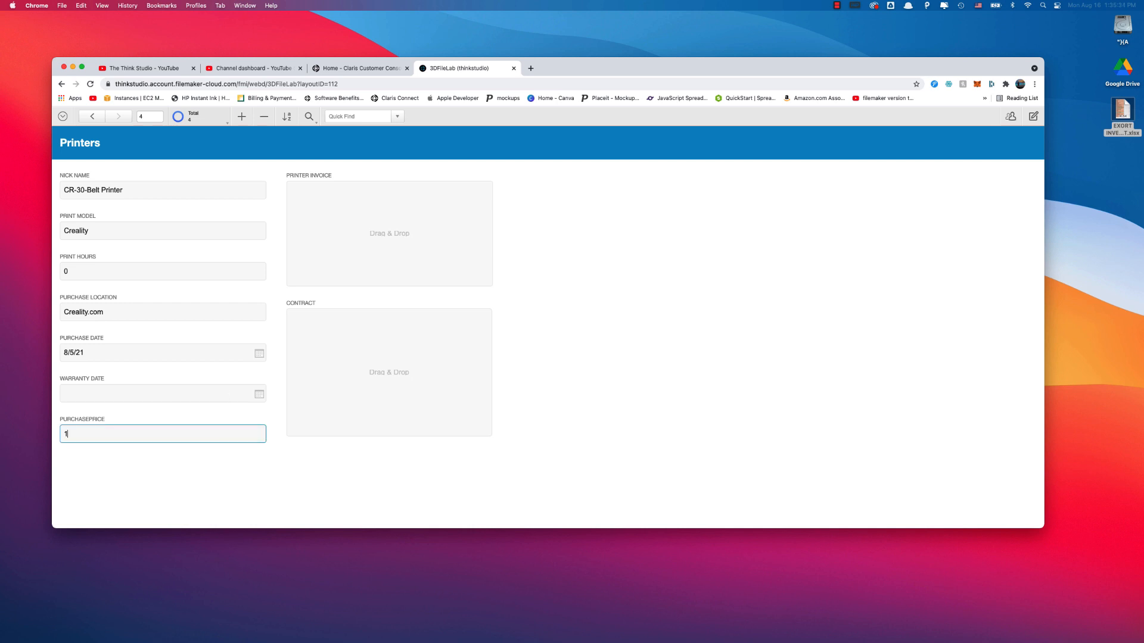
{"action": "type", "text": "200"}
{"action": "left_click", "coordinate": [303, 462]}
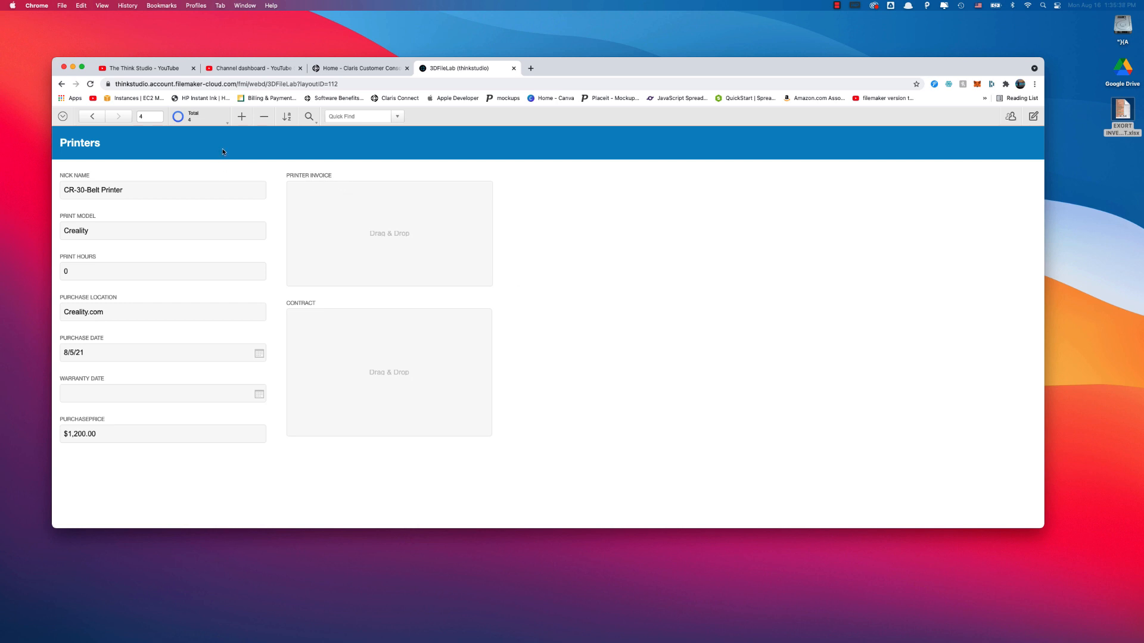
{"action": "left_click", "coordinate": [64, 116]}
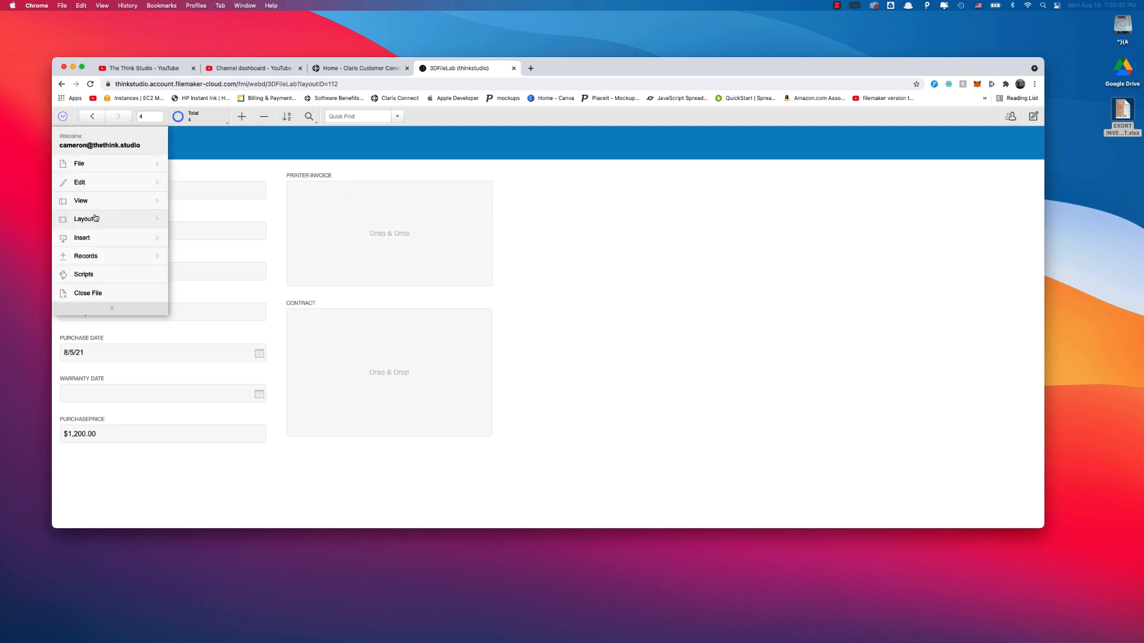
Switch to the SD_Cards layout and create a new SD card record.
{"action": "left_click", "coordinate": [64, 118]}
{"action": "left_click", "coordinate": [65, 118]}
{"action": "left_click", "coordinate": [77, 221]}
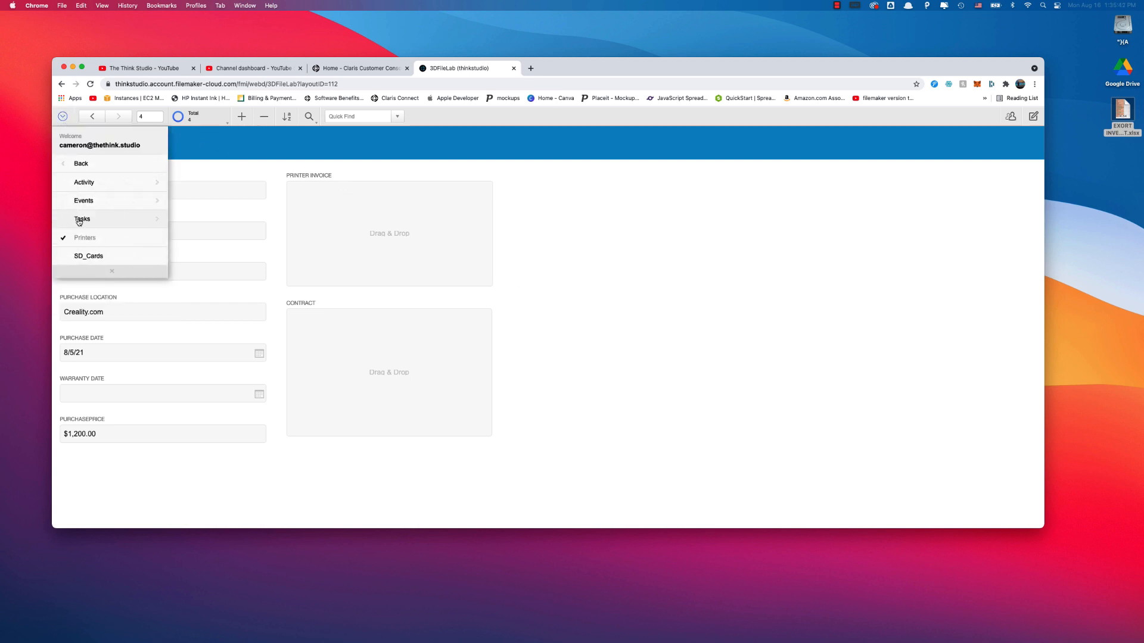
{"action": "left_click", "coordinate": [88, 256]}
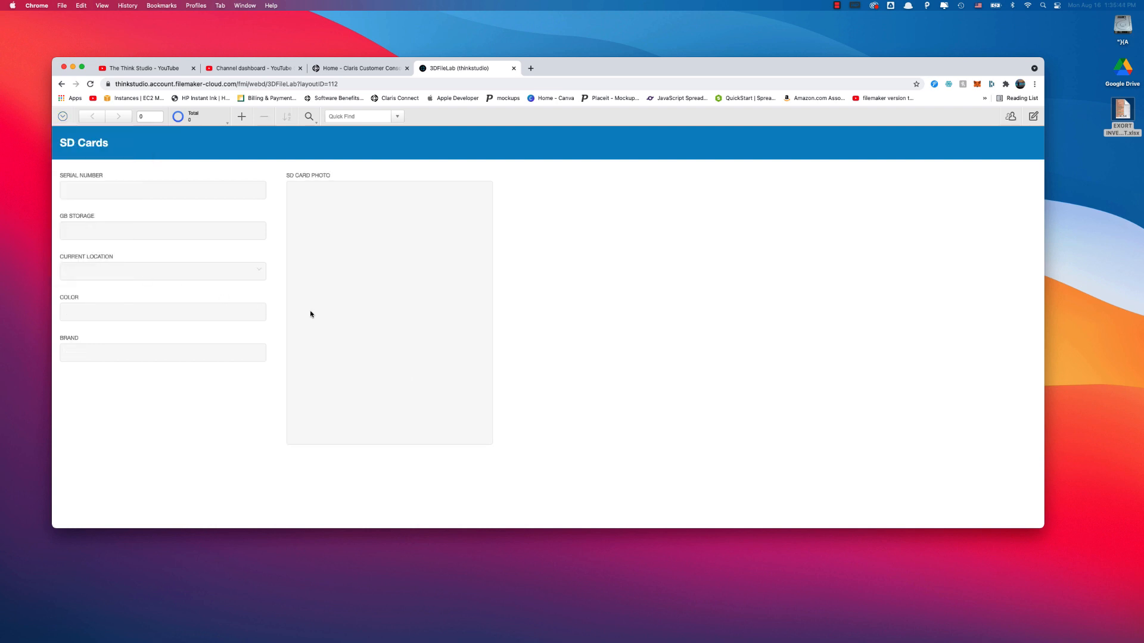
{"action": "left_click", "coordinate": [242, 117]}
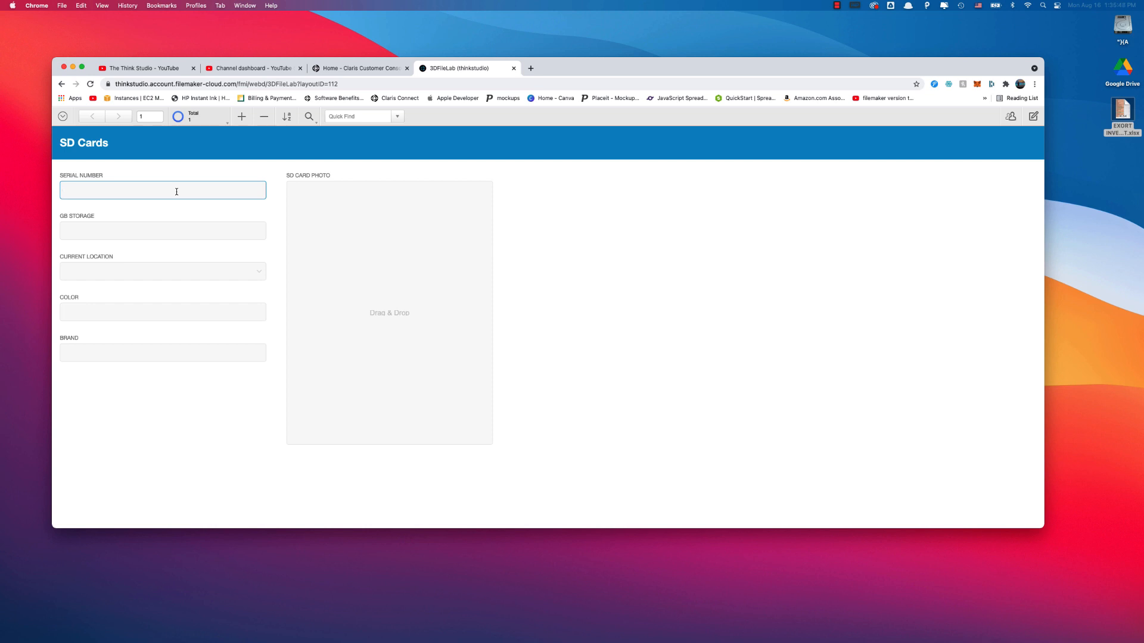
Fill in serial SD - 001, 8 GB storage, location Klic-N-Print and colour Blue.
{"action": "type", "text": "SD - 001"}
{"action": "left_click", "coordinate": [137, 233]}
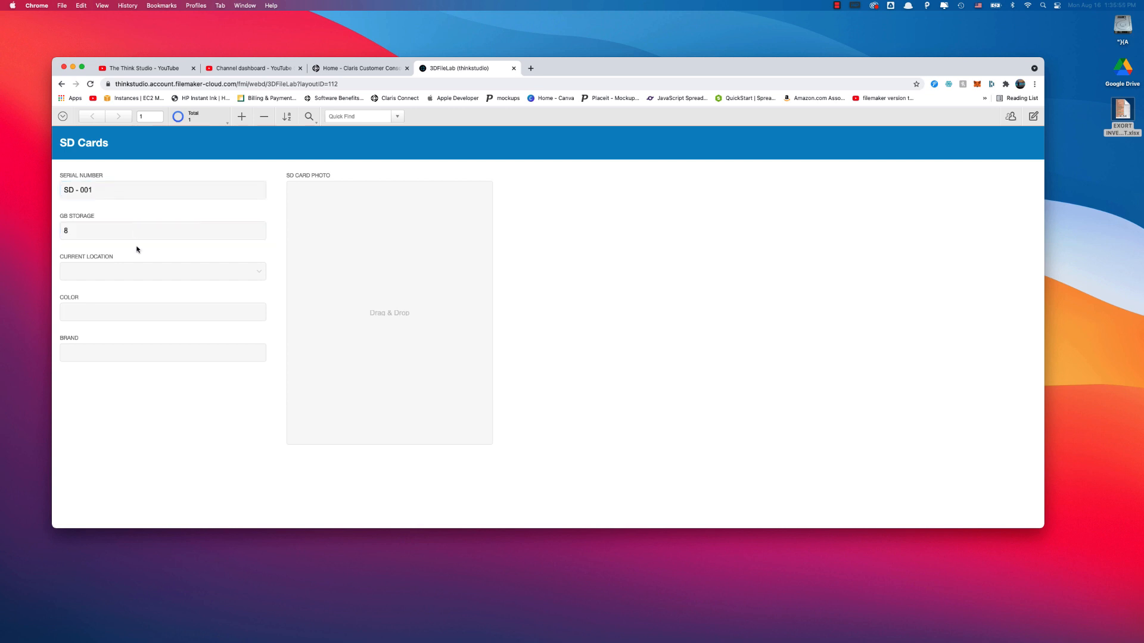
{"action": "left_click", "coordinate": [261, 274]}
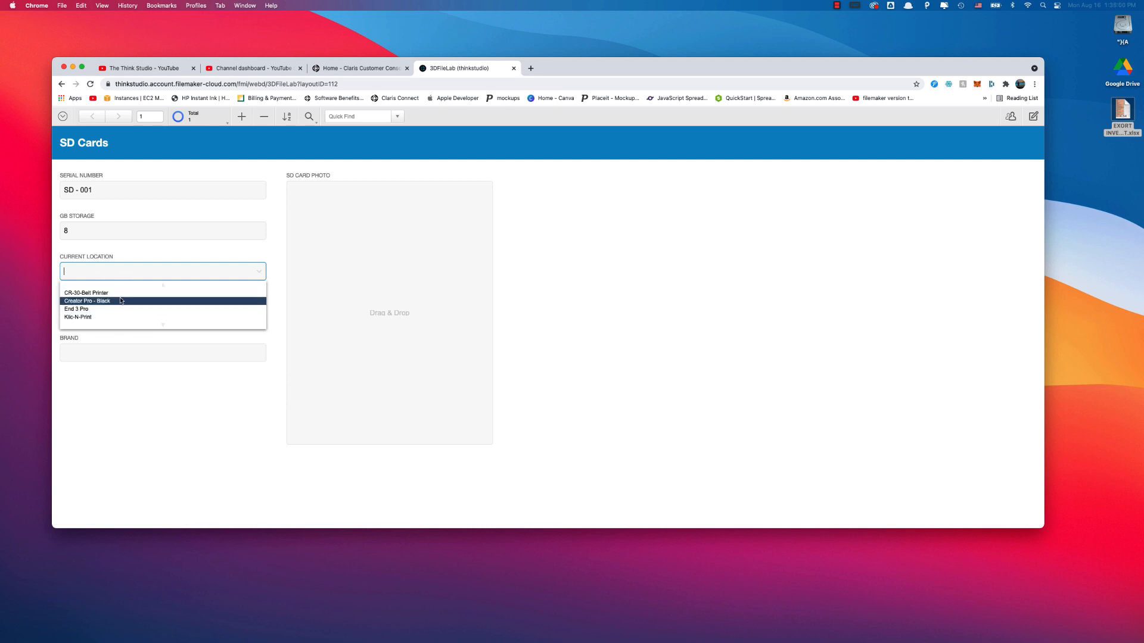
{"action": "left_click", "coordinate": [91, 317]}
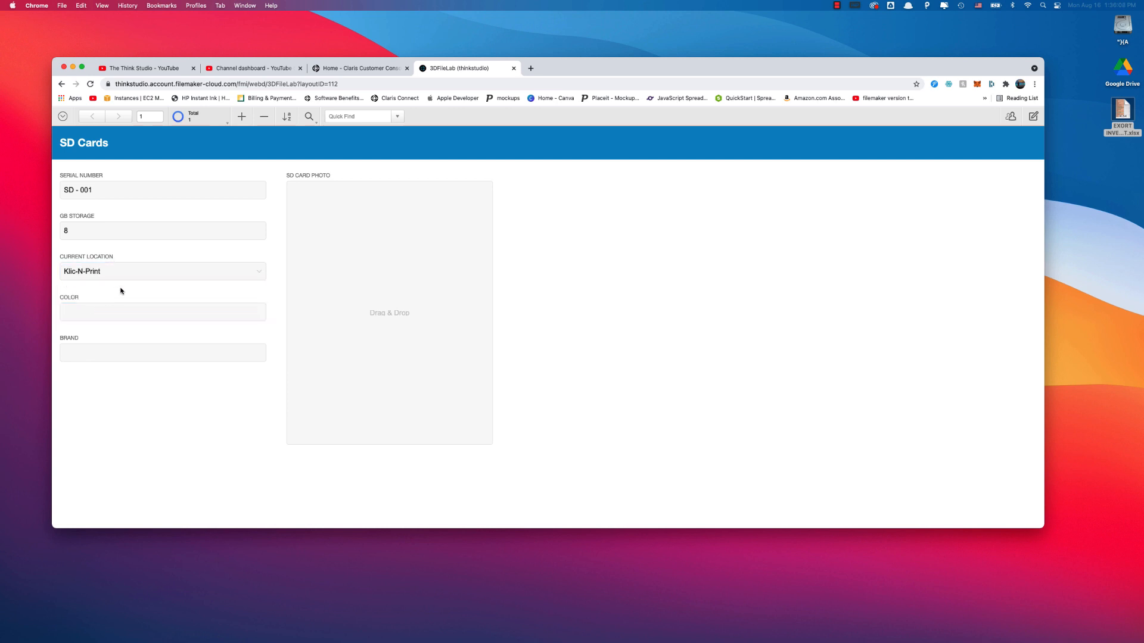
{"action": "left_click", "coordinate": [137, 313]}
{"action": "type", "text": "Blue"}
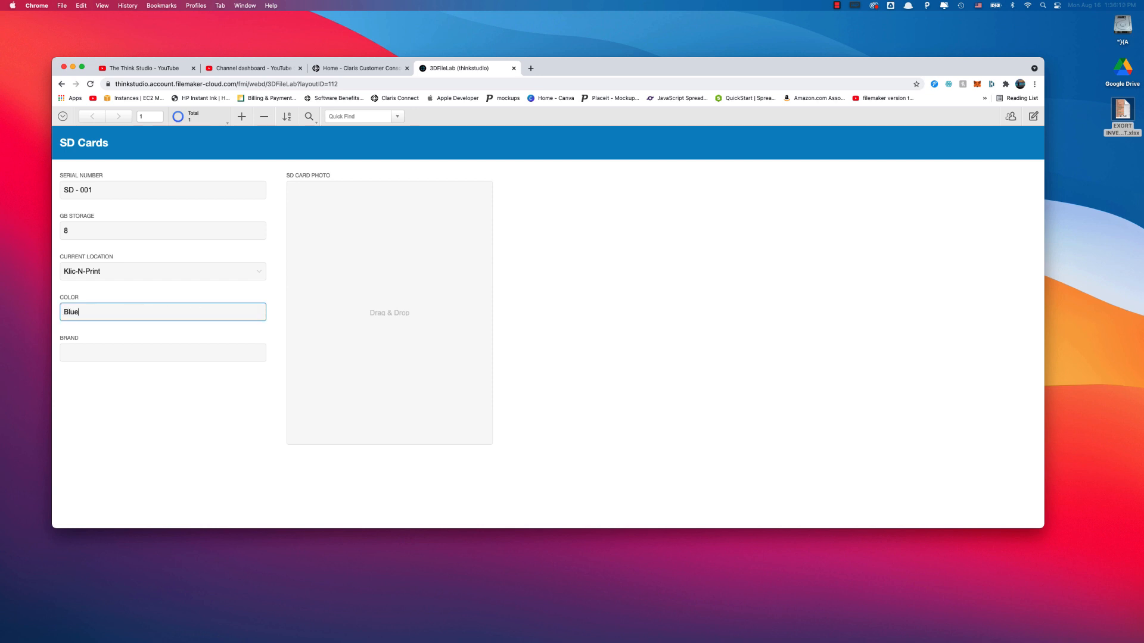
{"action": "left_click", "coordinate": [127, 356]}
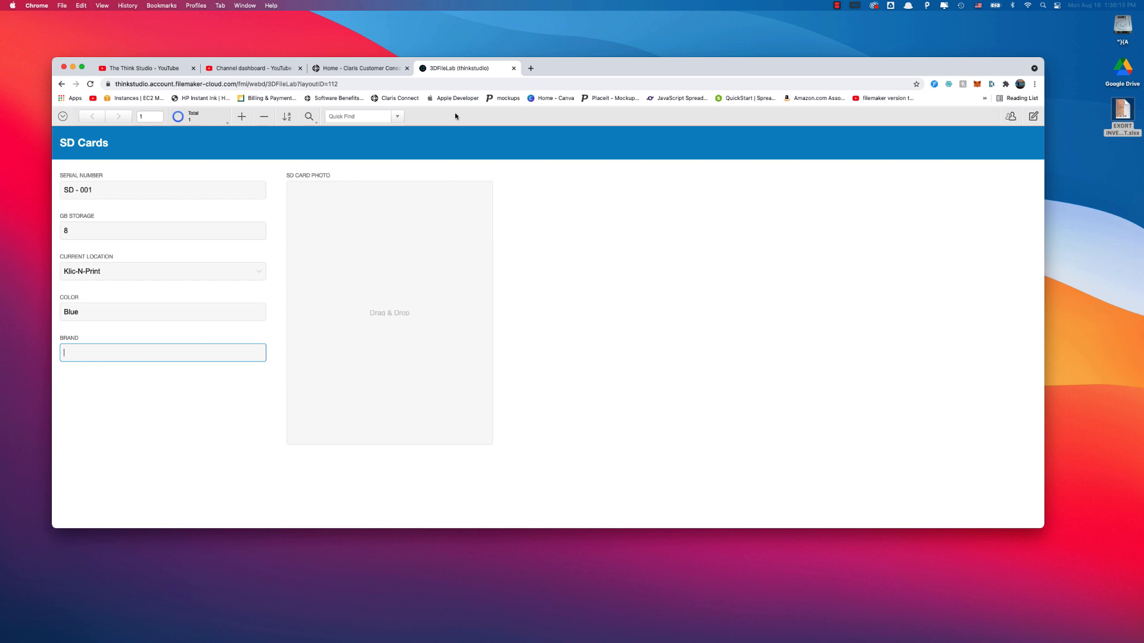
{"action": "left_click", "coordinate": [531, 68]}
Search Google for 'Sd card brands', start the Brand as Sandisk, and view image results.
{"action": "type", "text": "Sd card "}
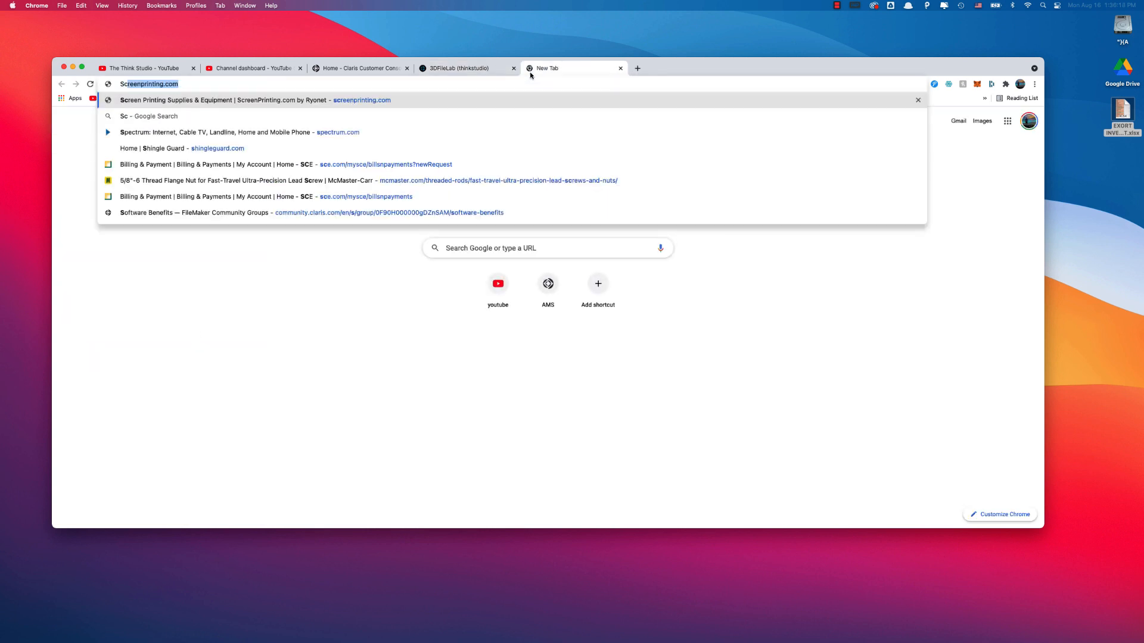
{"action": "type", "text": "brands"}
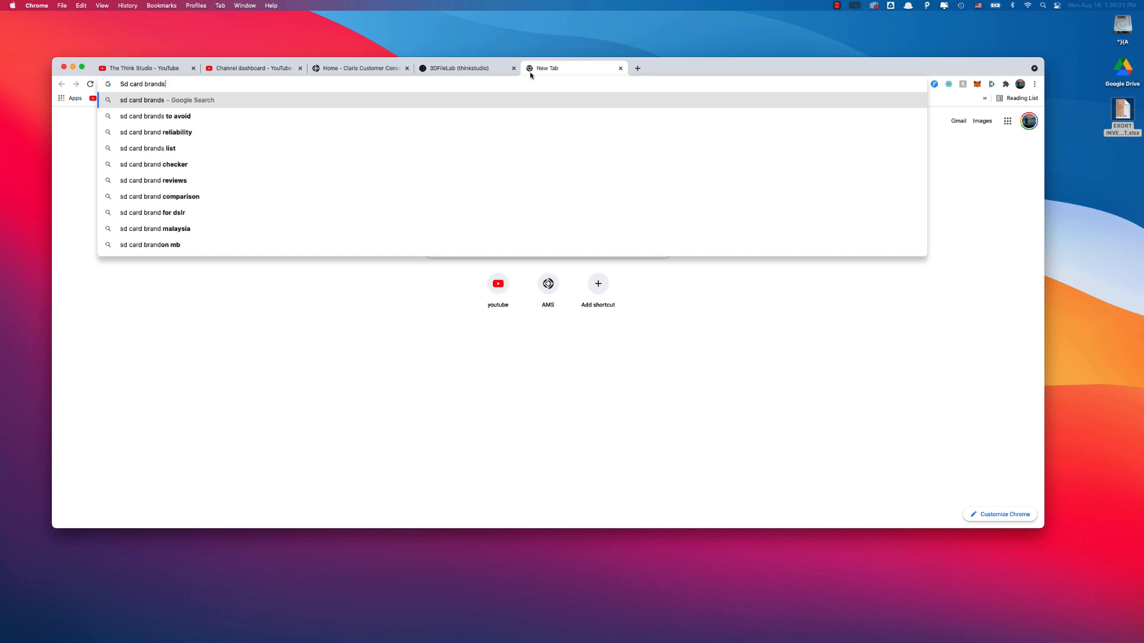
{"action": "key", "text": "Return"}
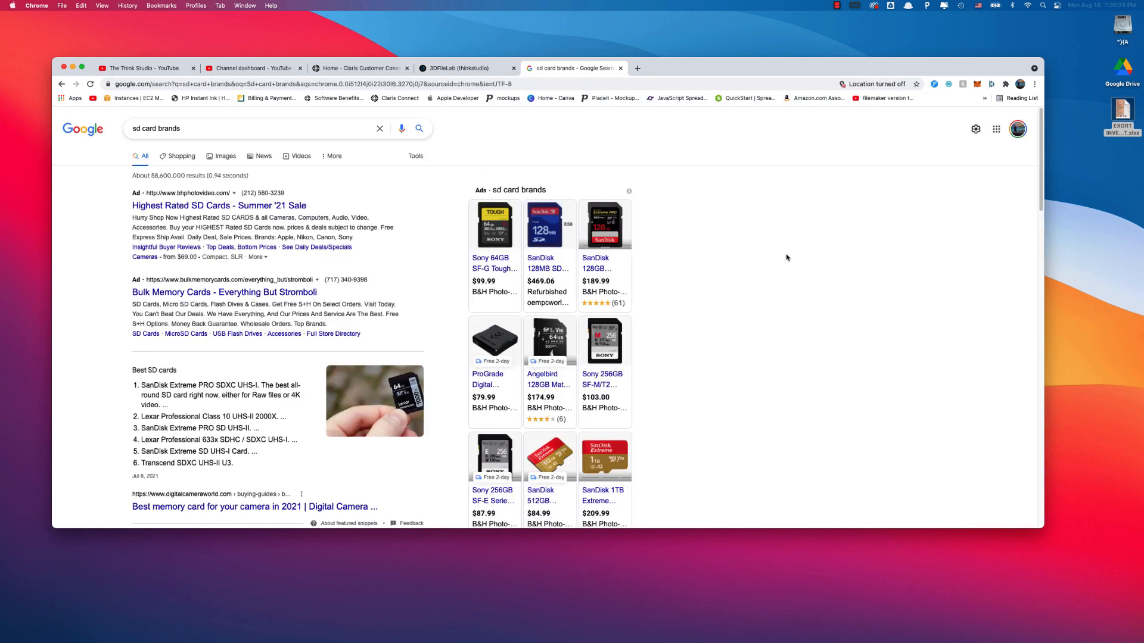
{"action": "left_click", "coordinate": [453, 69]}
{"action": "type", "text": "Sandisk"}
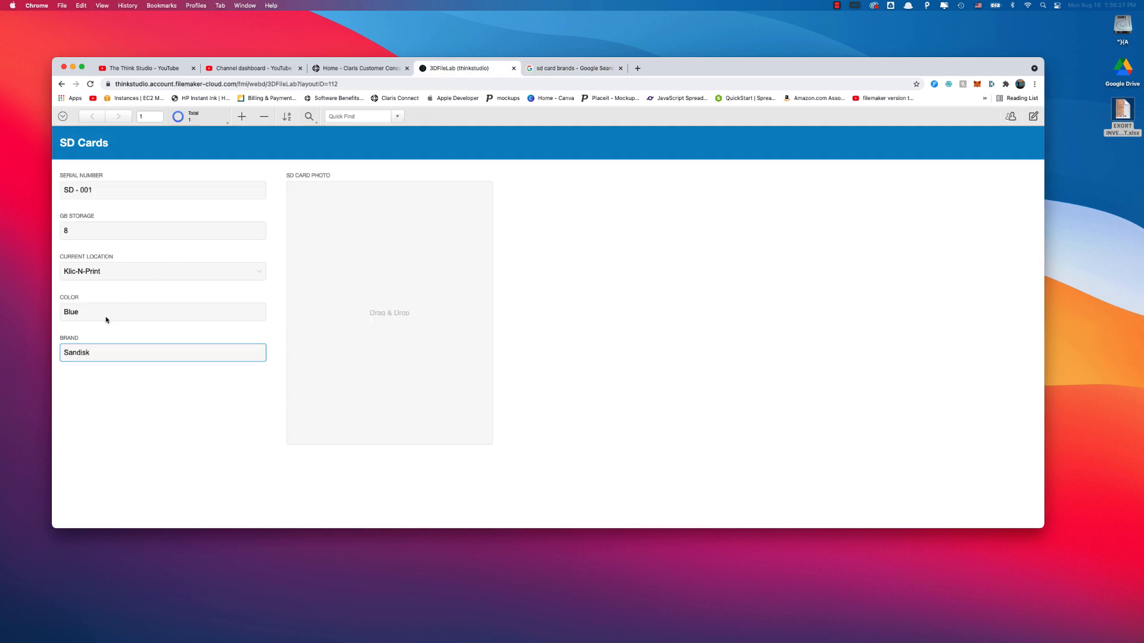
{"action": "left_click", "coordinate": [579, 74]}
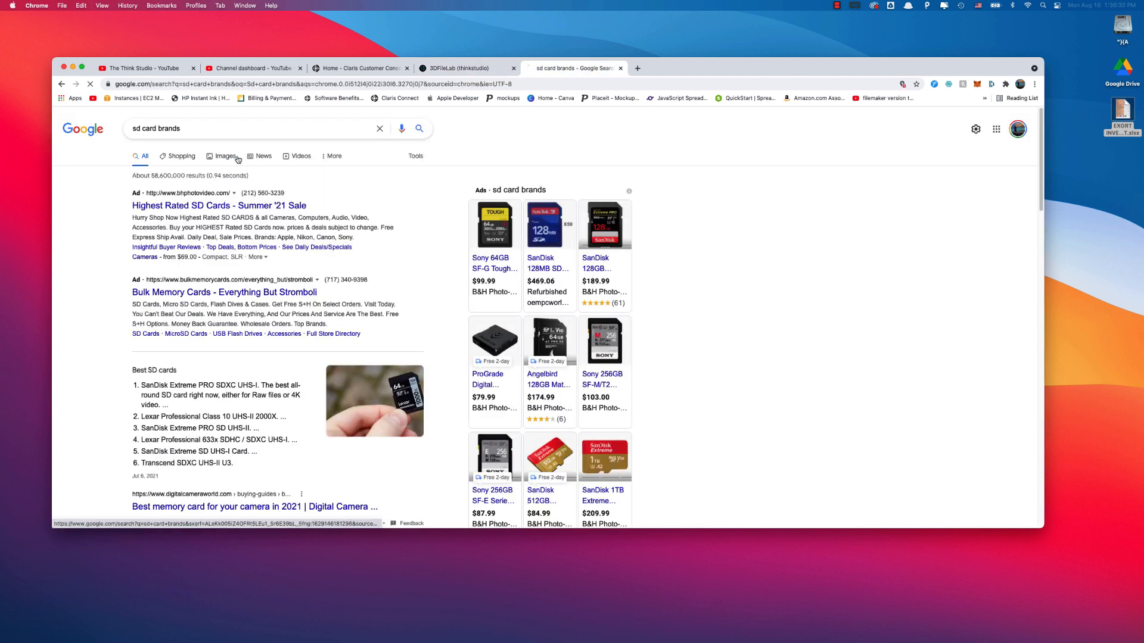
{"action": "left_click", "coordinate": [223, 156]}
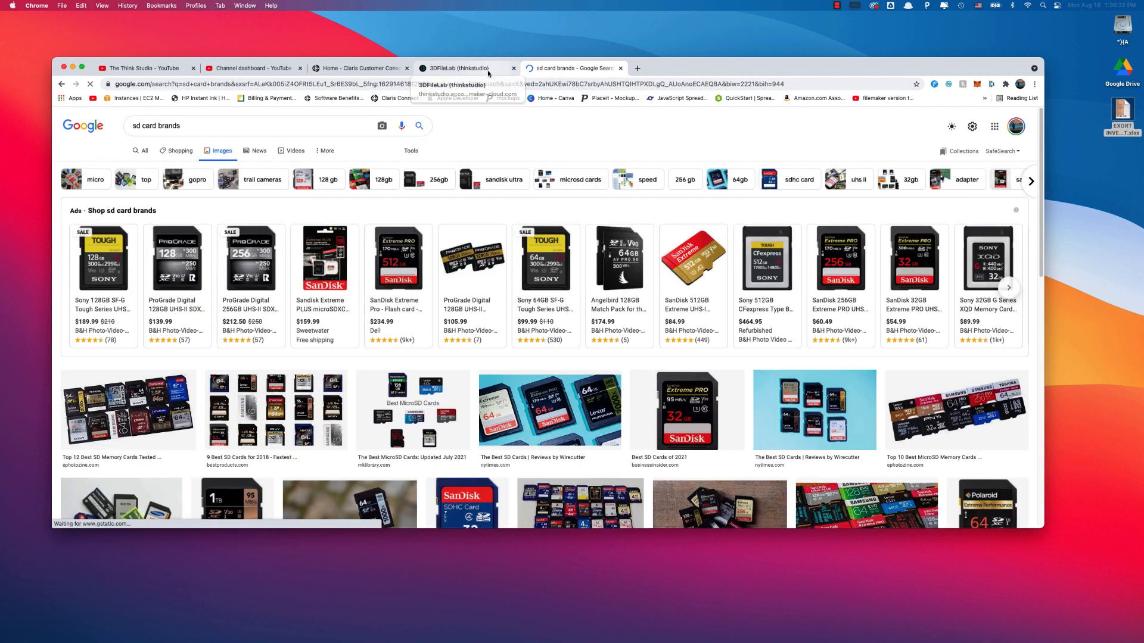
Save the SanDisk SDHC 32GB card image to the Desktop and select the jpeg.
{"action": "mouse_move", "coordinate": [403, 278]}
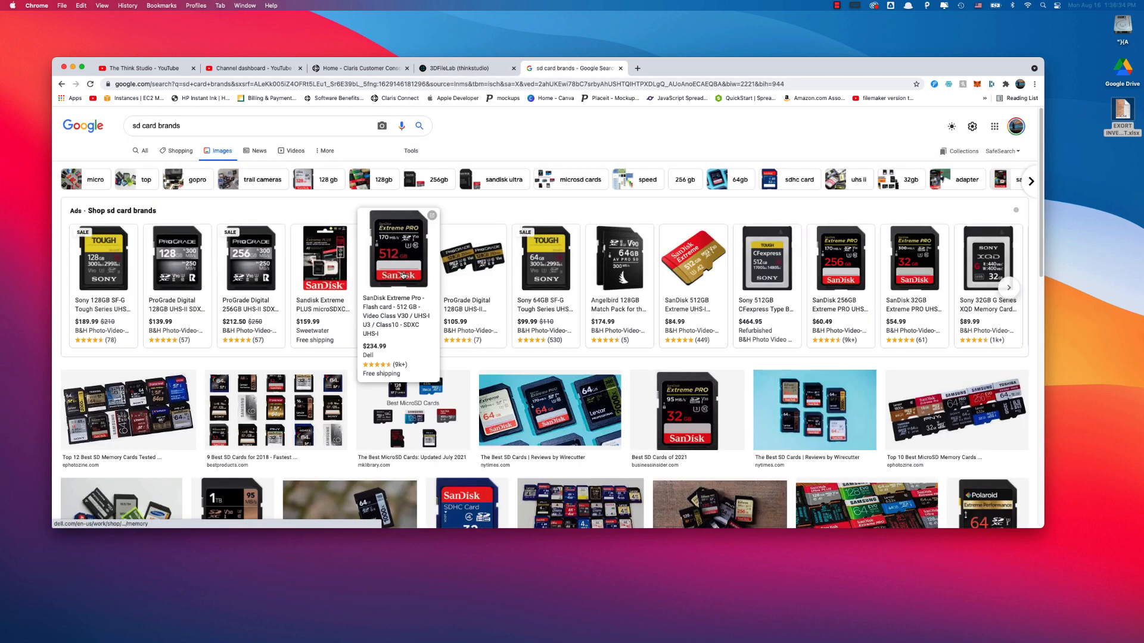
{"action": "scroll", "coordinate": [397, 330], "scroll_direction": "down", "scroll_amount": 2}
{"action": "scroll", "coordinate": [396, 332], "scroll_direction": "down", "scroll_amount": 4}
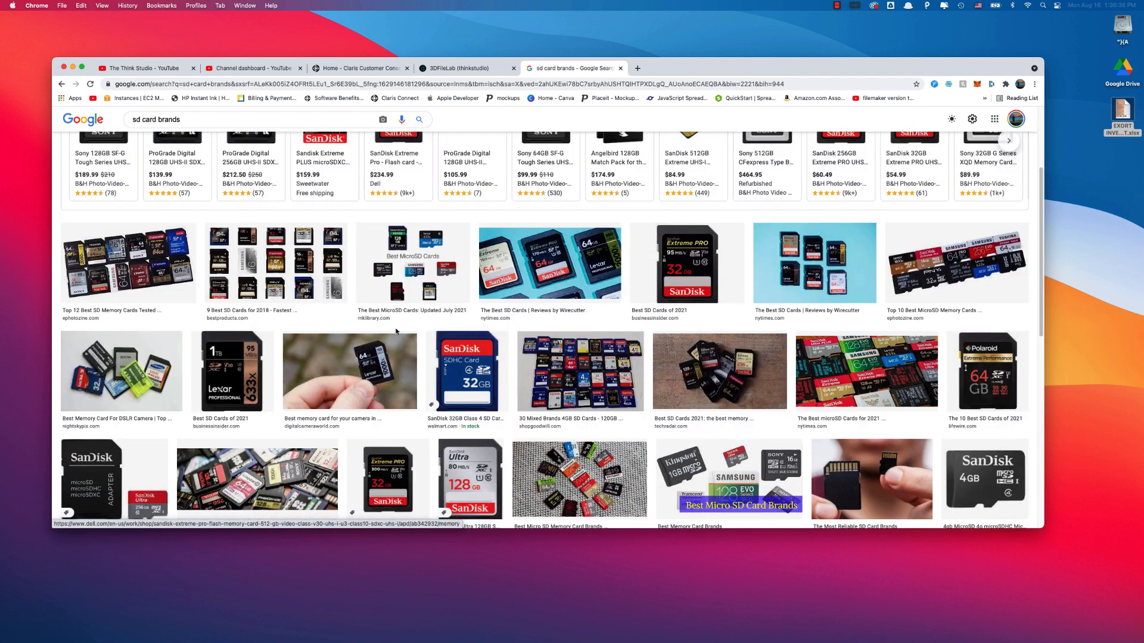
{"action": "left_click", "coordinate": [467, 372]}
{"action": "right_click", "coordinate": [848, 255]}
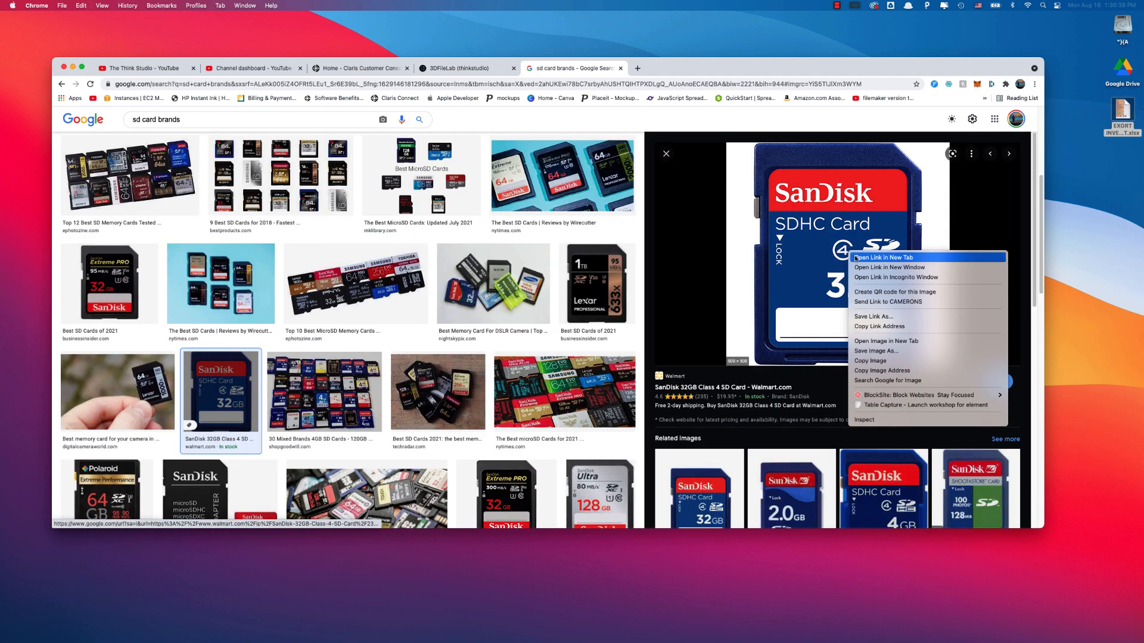
{"action": "left_click", "coordinate": [879, 352]}
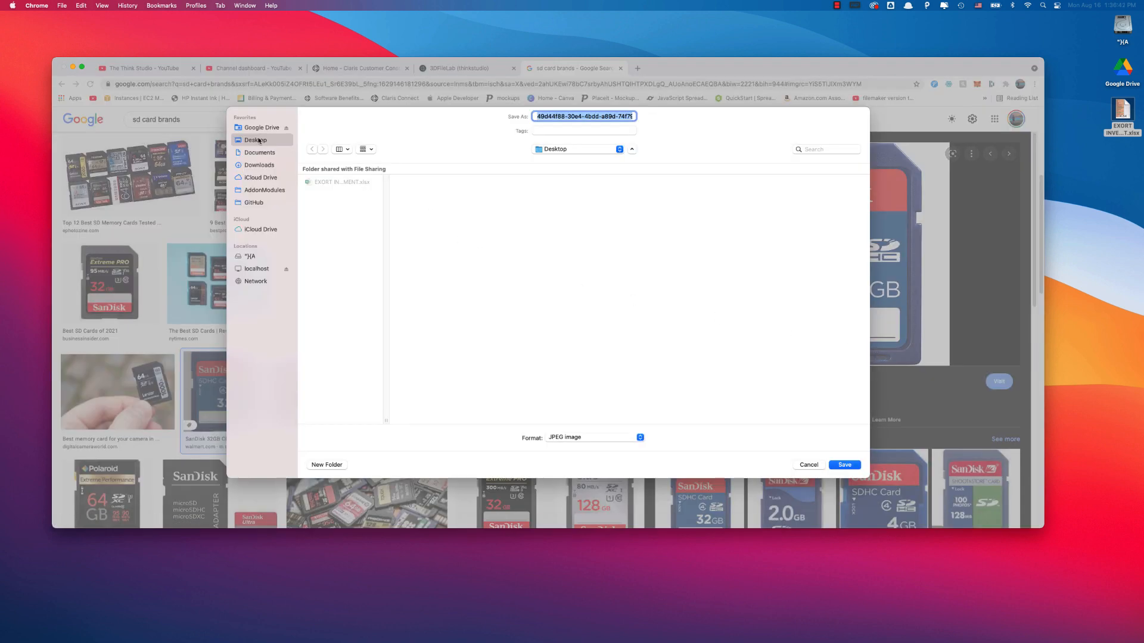
{"action": "left_click", "coordinate": [843, 465]}
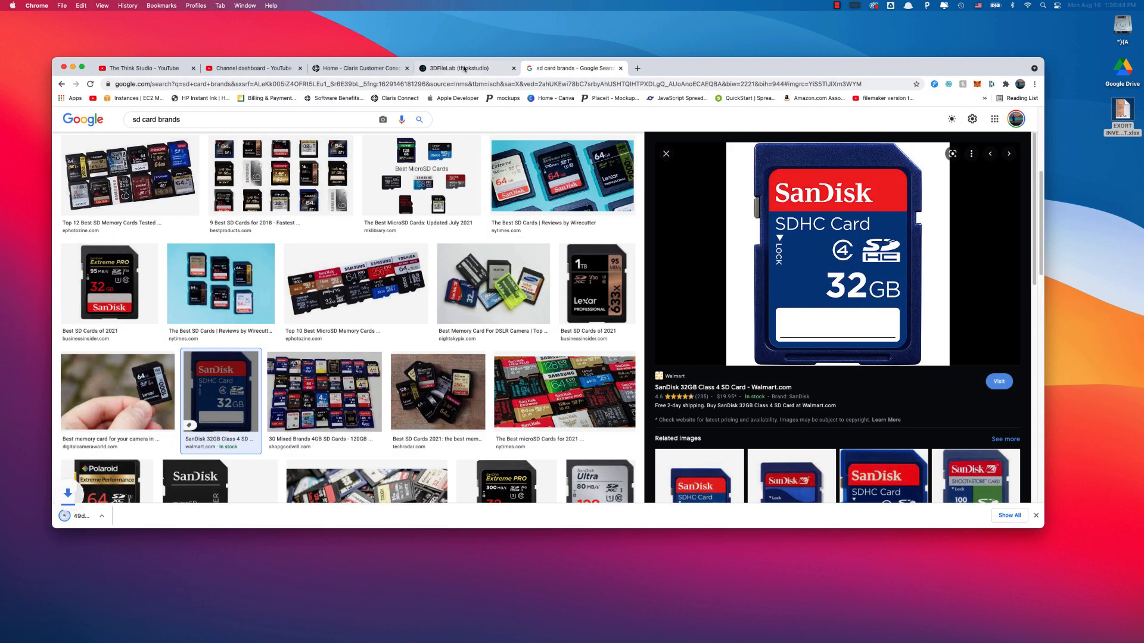
{"action": "left_click", "coordinate": [459, 68]}
{"action": "left_click", "coordinate": [616, 232]}
{"action": "left_click", "coordinate": [1055, 202]}
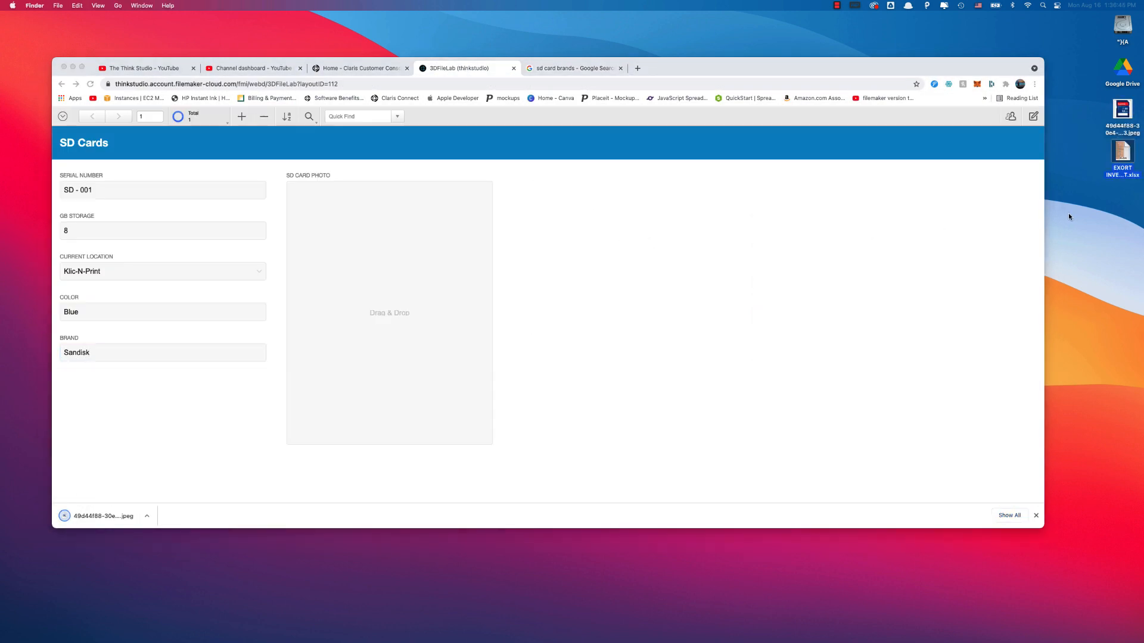
Drag the SanDisk jpeg from the desktop into SD - 001's SD CARD PHOTO container.
{"action": "left_click_drag", "start_coordinate": [1122, 111], "coordinate": [441, 268]}
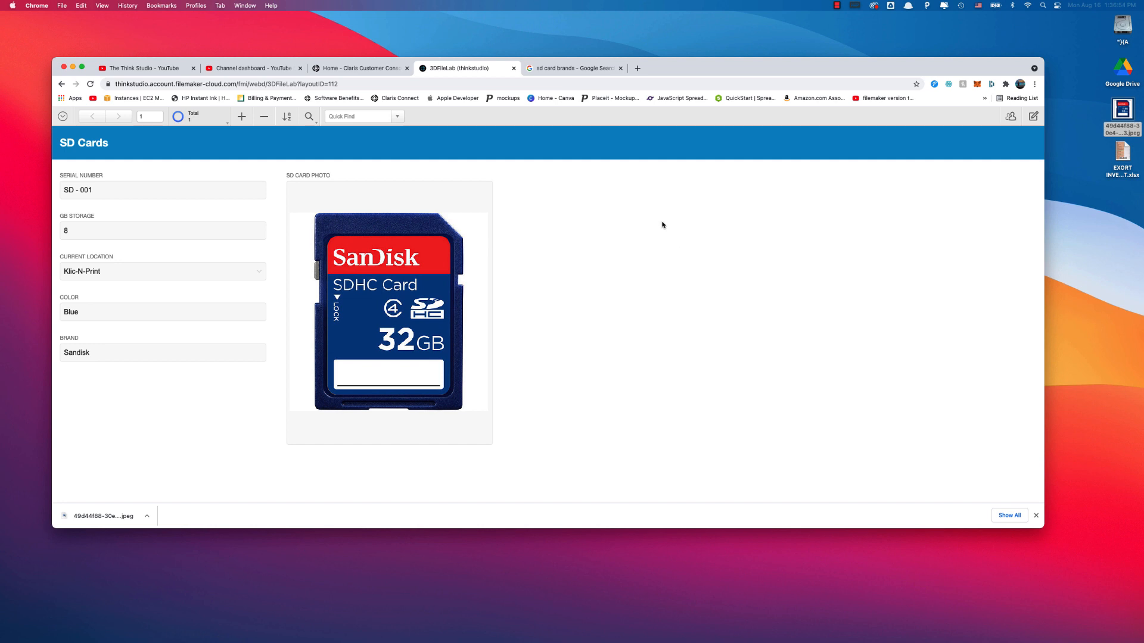
{"action": "left_click", "coordinate": [62, 116]}
{"action": "left_click", "coordinate": [102, 220]}
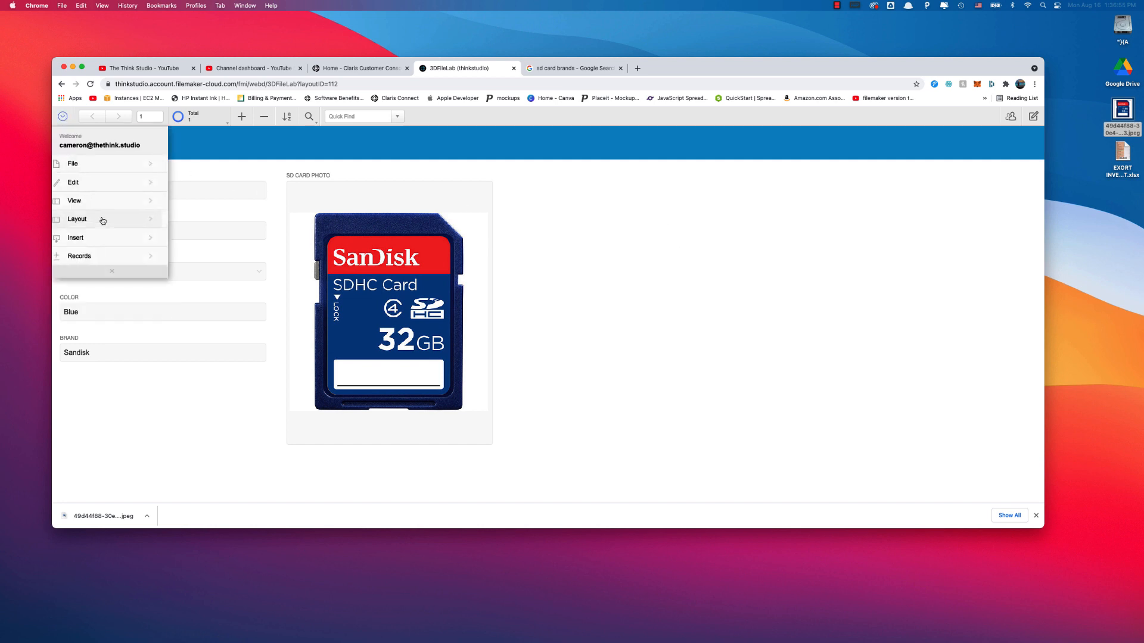
Switch to the Printers layout and open it in the layout builder.
{"action": "left_click", "coordinate": [113, 237]}
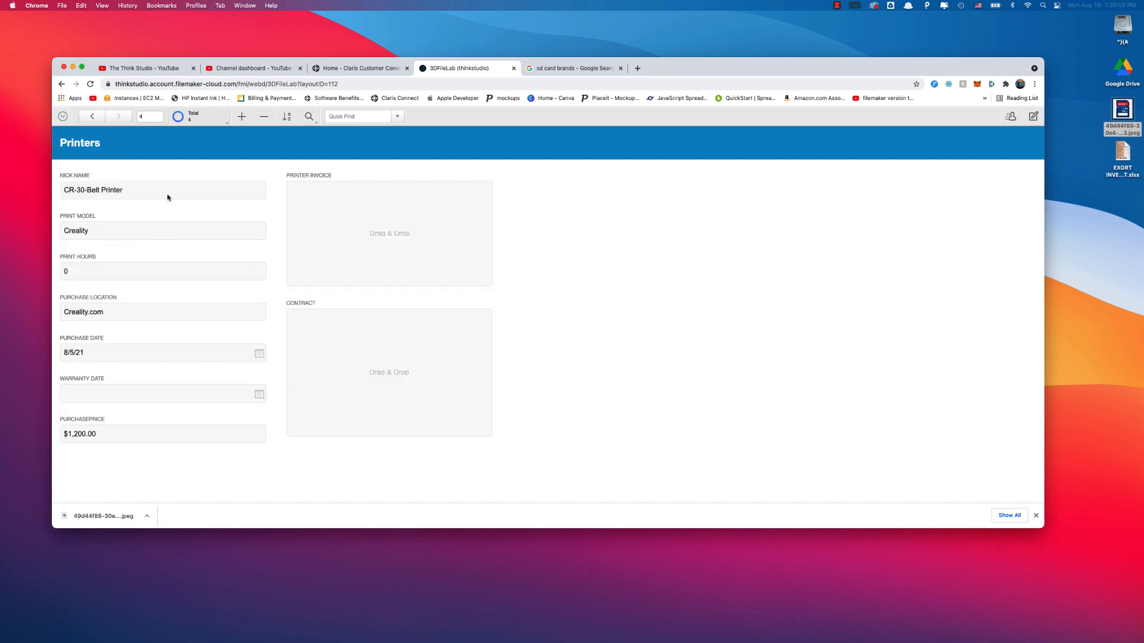
{"action": "left_click", "coordinate": [62, 116]}
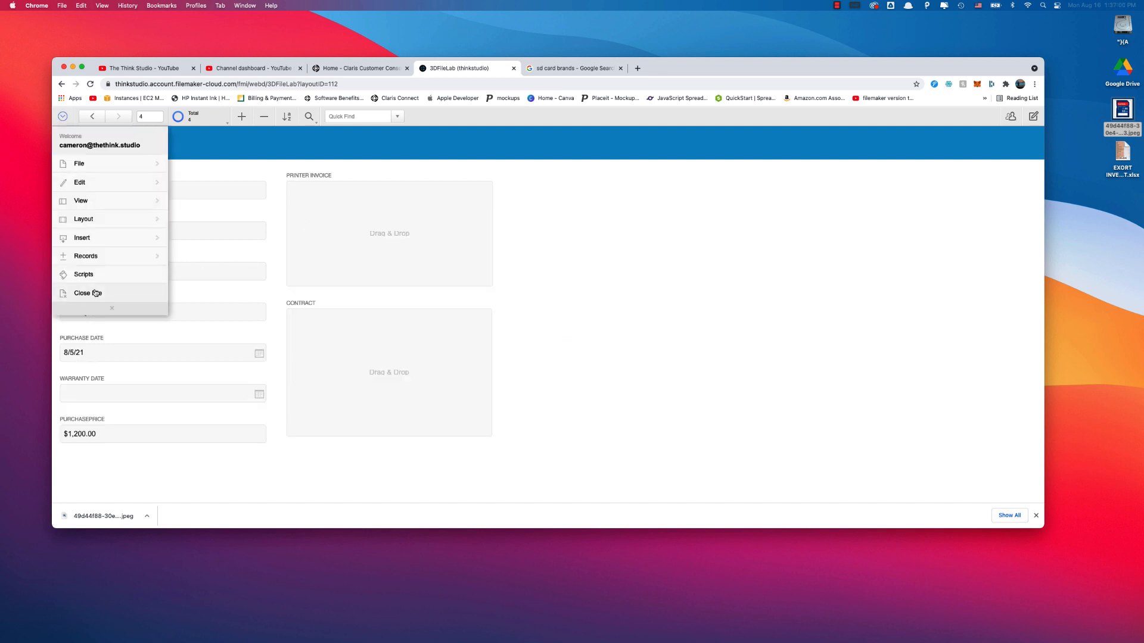
{"action": "left_click", "coordinate": [269, 179]}
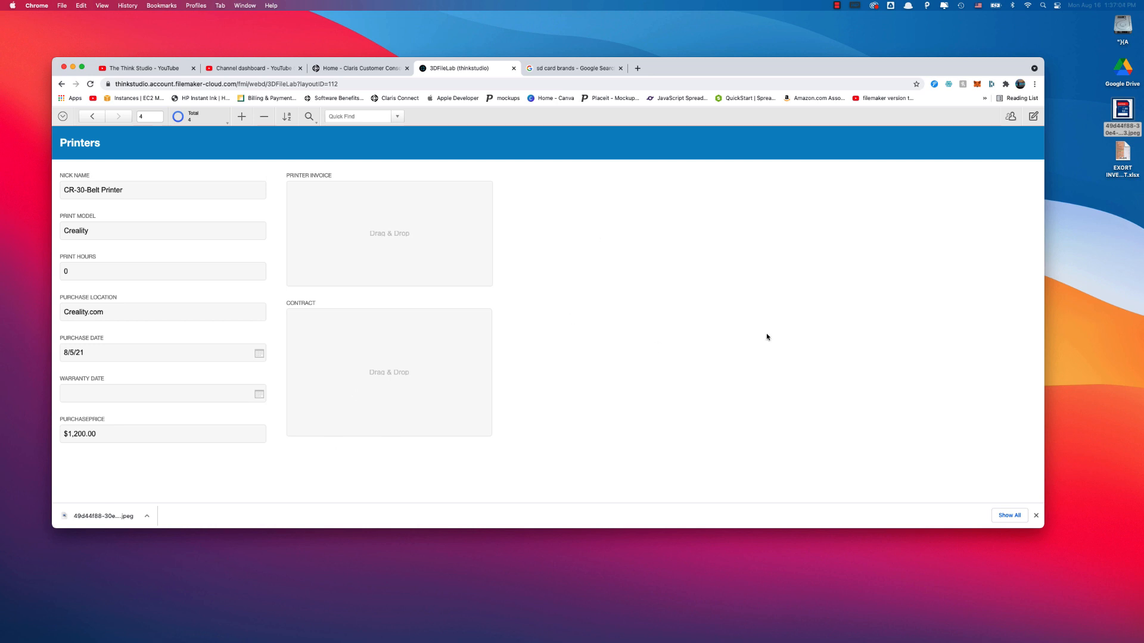
{"action": "left_click", "coordinate": [1035, 117]}
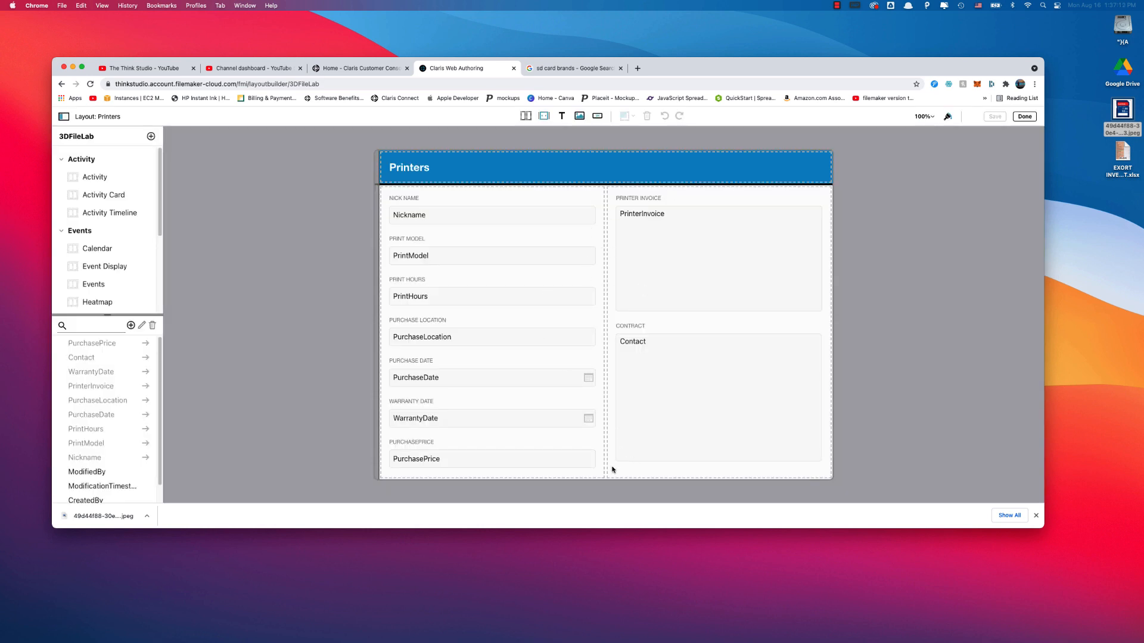
Select the left field column, then the right column container.
{"action": "left_click", "coordinate": [570, 477]}
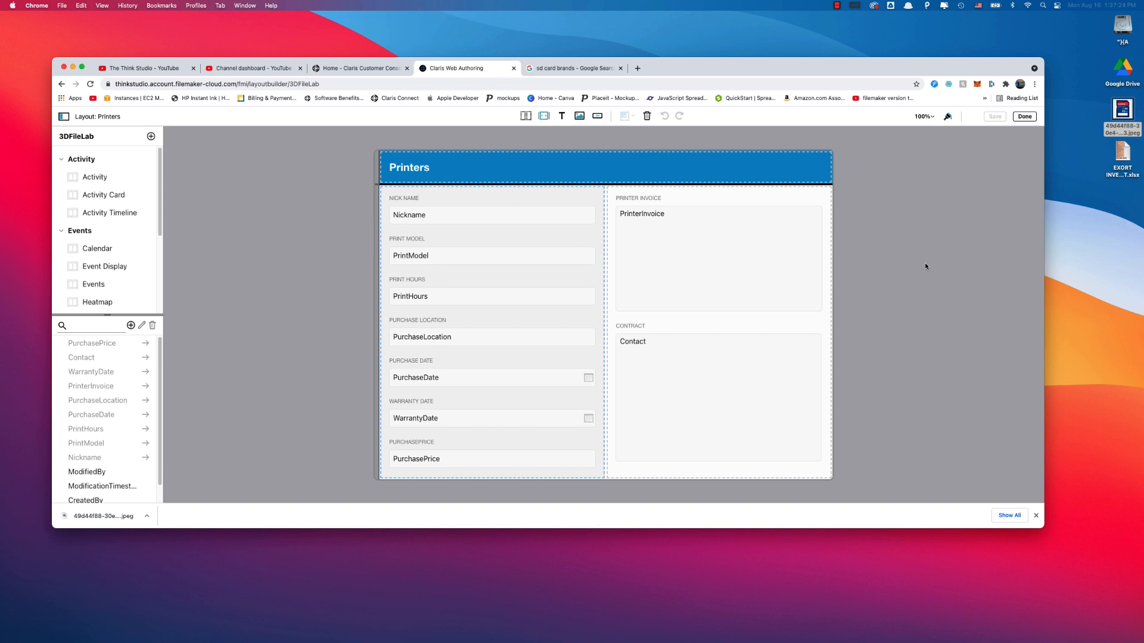
{"action": "scroll", "coordinate": [101, 239], "scroll_direction": "down", "scroll_amount": 5}
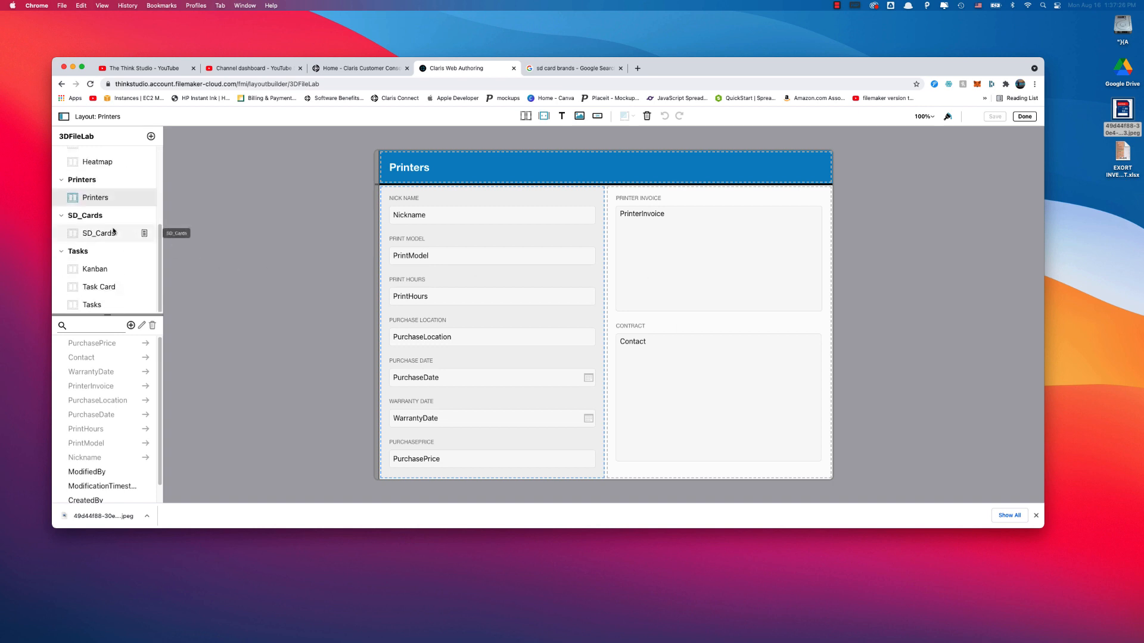
{"action": "left_click", "coordinate": [375, 212]}
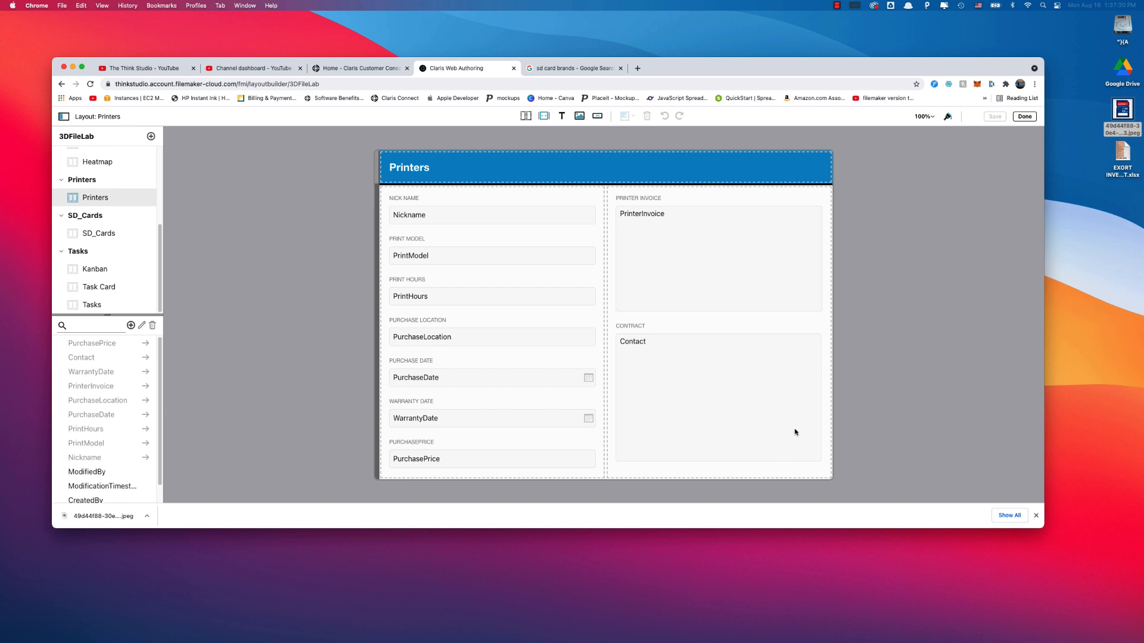
{"action": "left_click", "coordinate": [831, 400]}
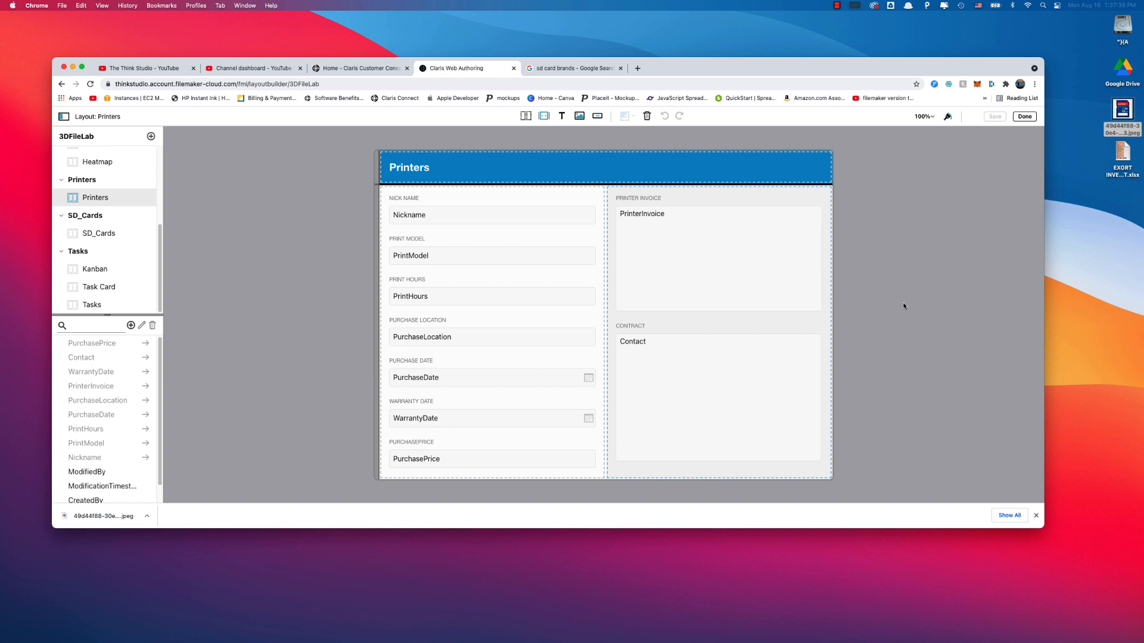
Shrink the PrinterInvoice and Contact fields so they fit next to each other.
{"action": "left_click", "coordinate": [764, 303]}
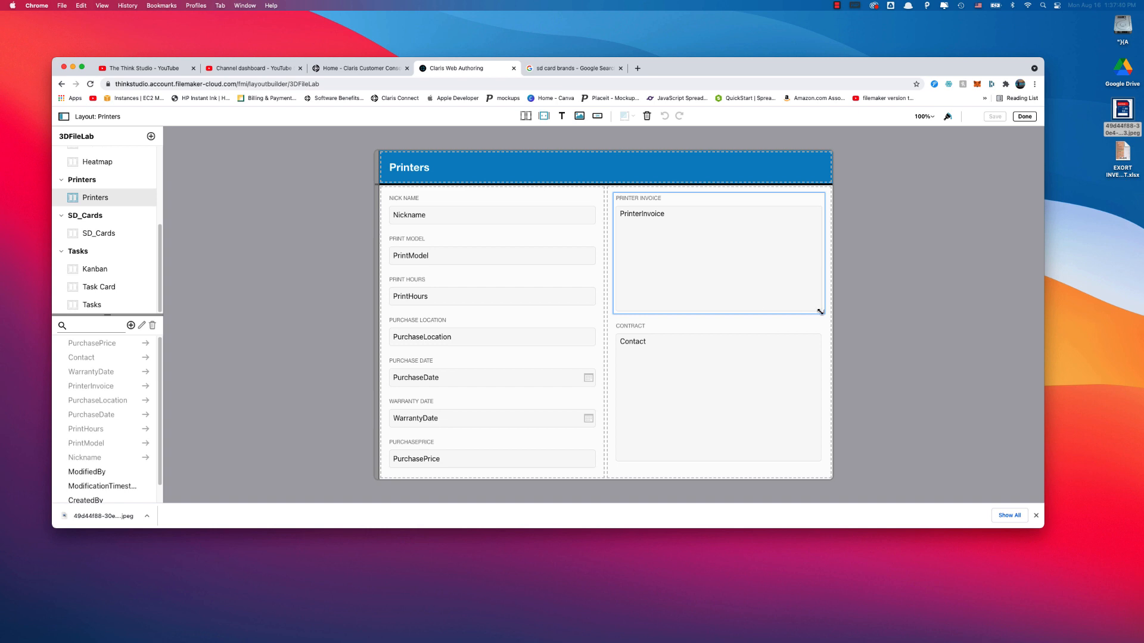
{"action": "left_click_drag", "start_coordinate": [821, 312], "coordinate": [679, 262]}
{"action": "left_click", "coordinate": [656, 330]}
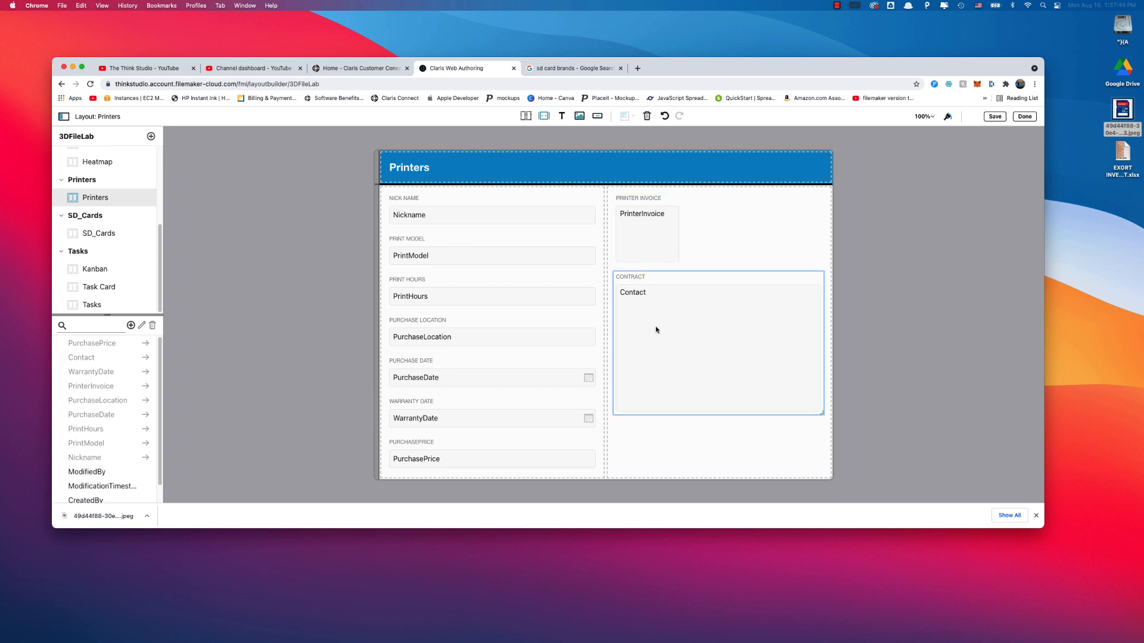
{"action": "left_click_drag", "start_coordinate": [819, 411], "coordinate": [676, 337]}
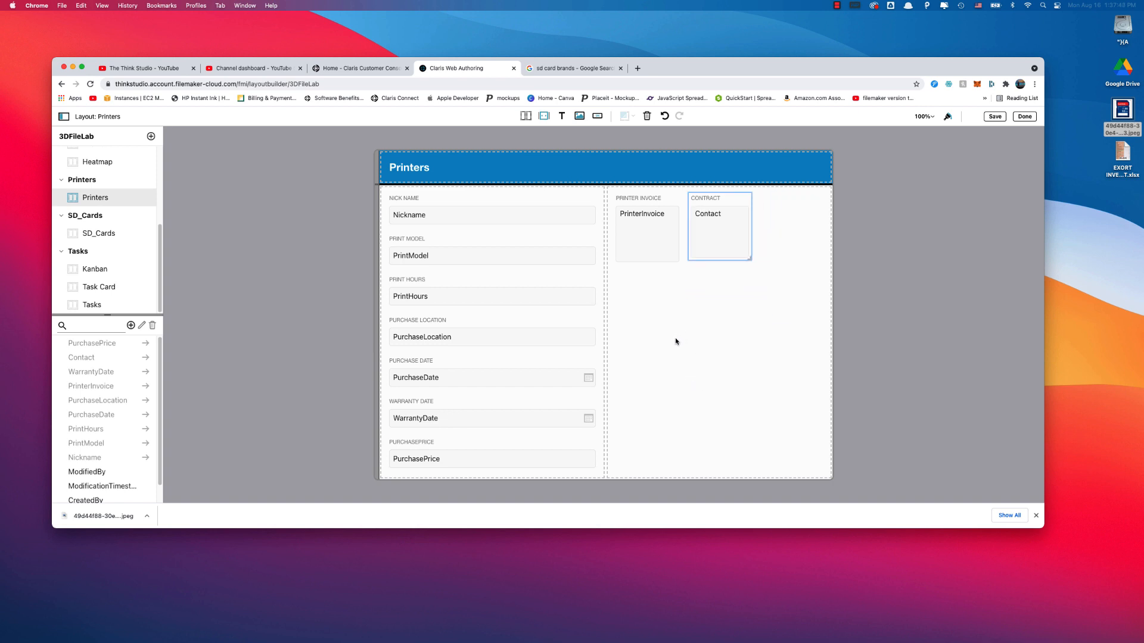
{"action": "left_click", "coordinate": [745, 253]}
Enlarge PrinterInvoice into a taller box and resize Contact to match it.
{"action": "left_click", "coordinate": [678, 264]}
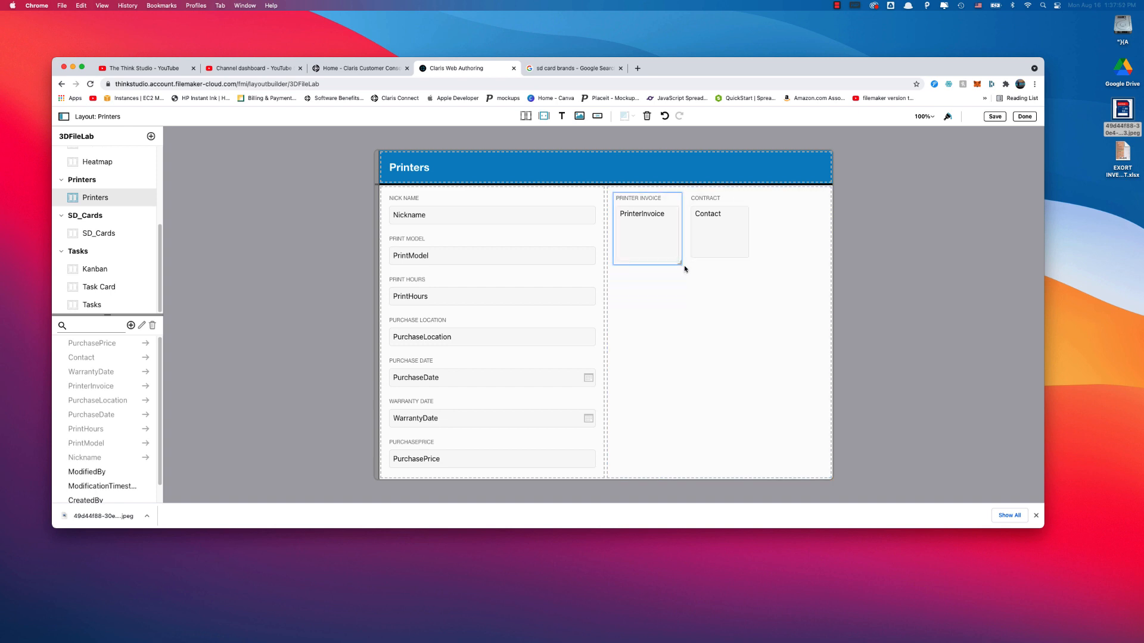
{"action": "left_click_drag", "start_coordinate": [679, 263], "coordinate": [710, 275]}
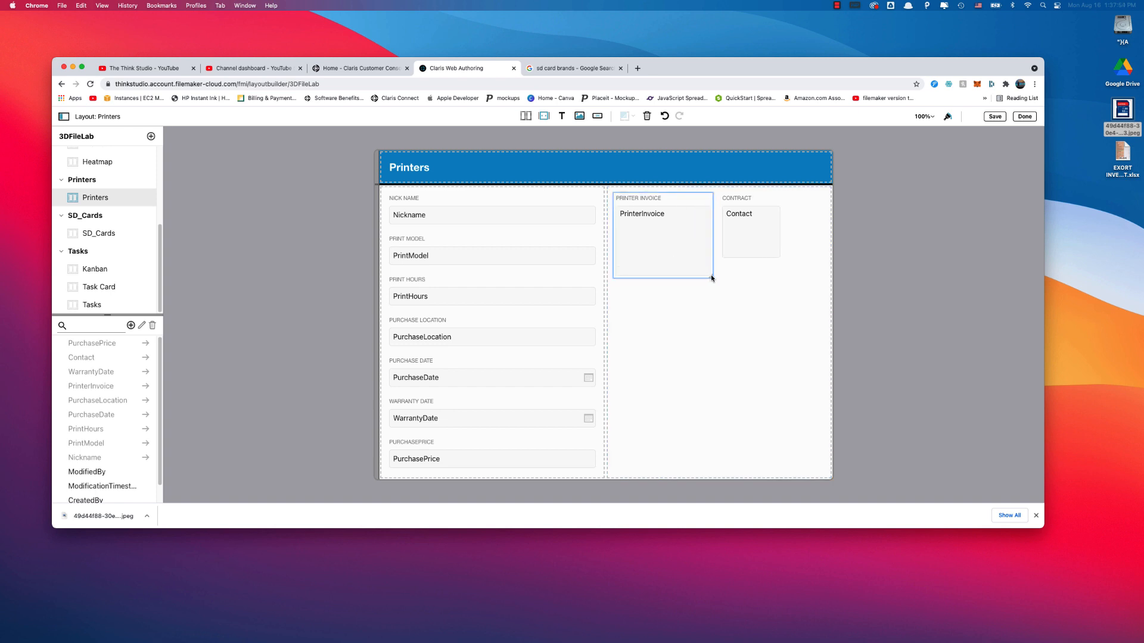
{"action": "left_click", "coordinate": [774, 255]}
{"action": "left_click_drag", "start_coordinate": [791, 266], "coordinate": [812, 274]}
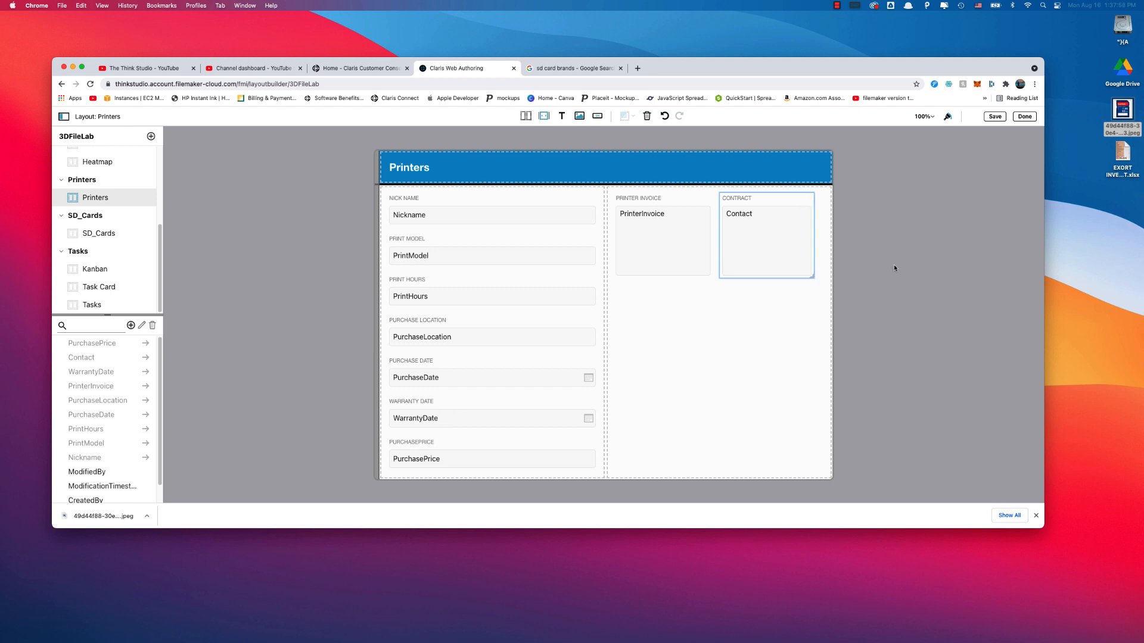
{"action": "left_click", "coordinate": [771, 322]}
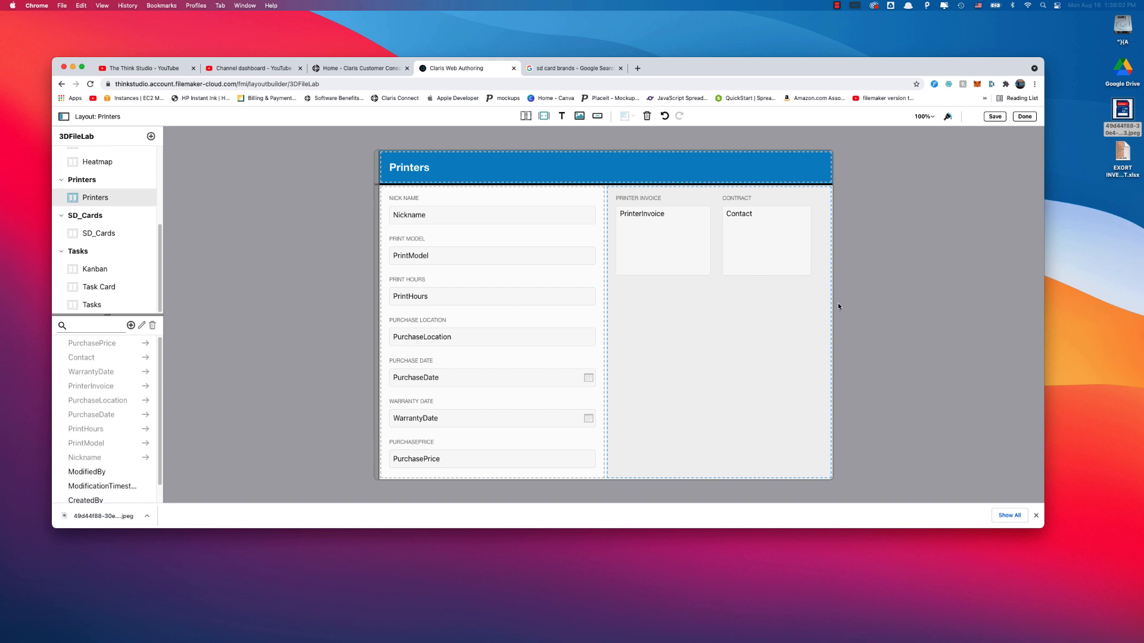
Narrow Nickname and PrintModel to half width so they sit side by side.
{"action": "left_click", "coordinate": [486, 219]}
{"action": "left_click_drag", "start_coordinate": [599, 229], "coordinate": [483, 224]}
{"action": "left_click", "coordinate": [510, 234]}
{"action": "left_click", "coordinate": [480, 220]}
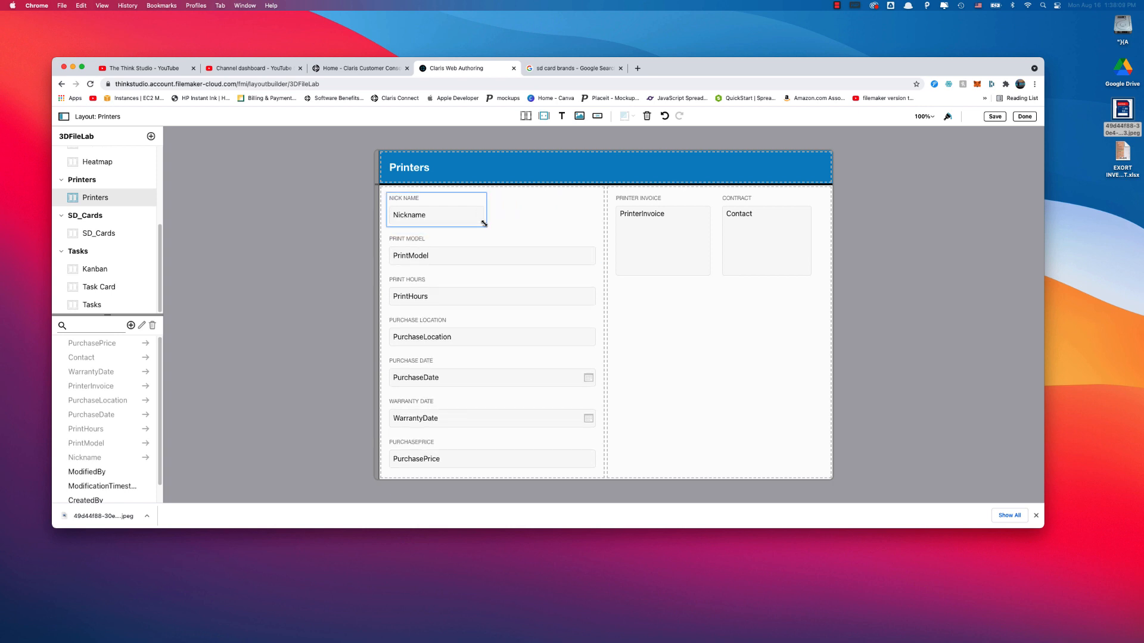
{"action": "left_click", "coordinate": [510, 262]}
{"action": "left_click_drag", "start_coordinate": [595, 267], "coordinate": [490, 271]}
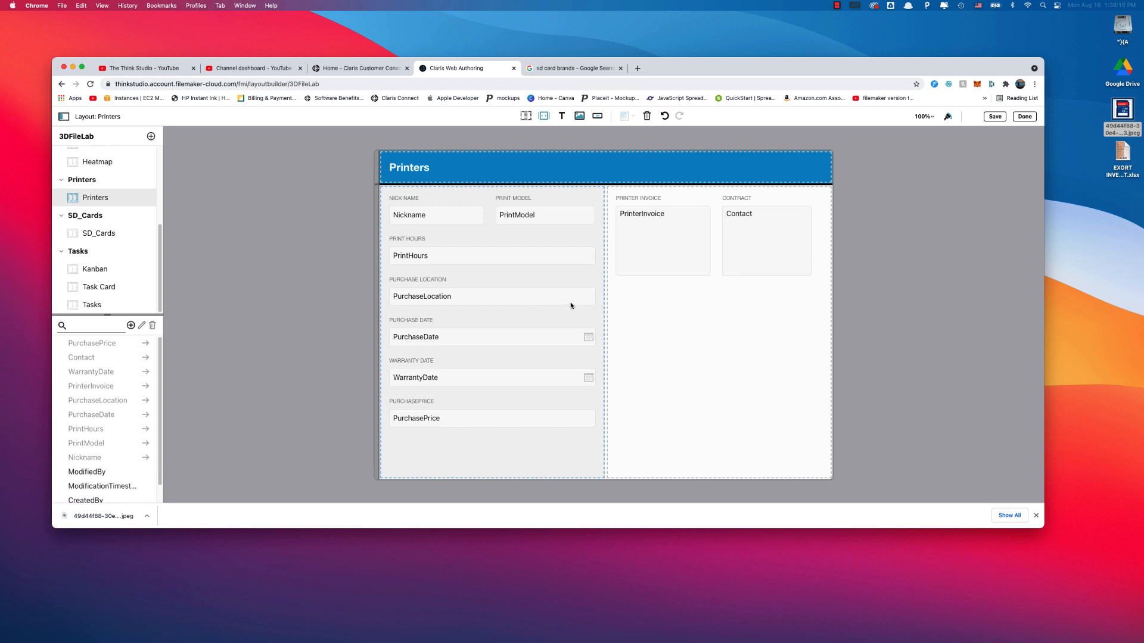
Narrow PurchaseDate and WarrantyDate so they pair up on one row.
{"action": "left_click", "coordinate": [542, 262]}
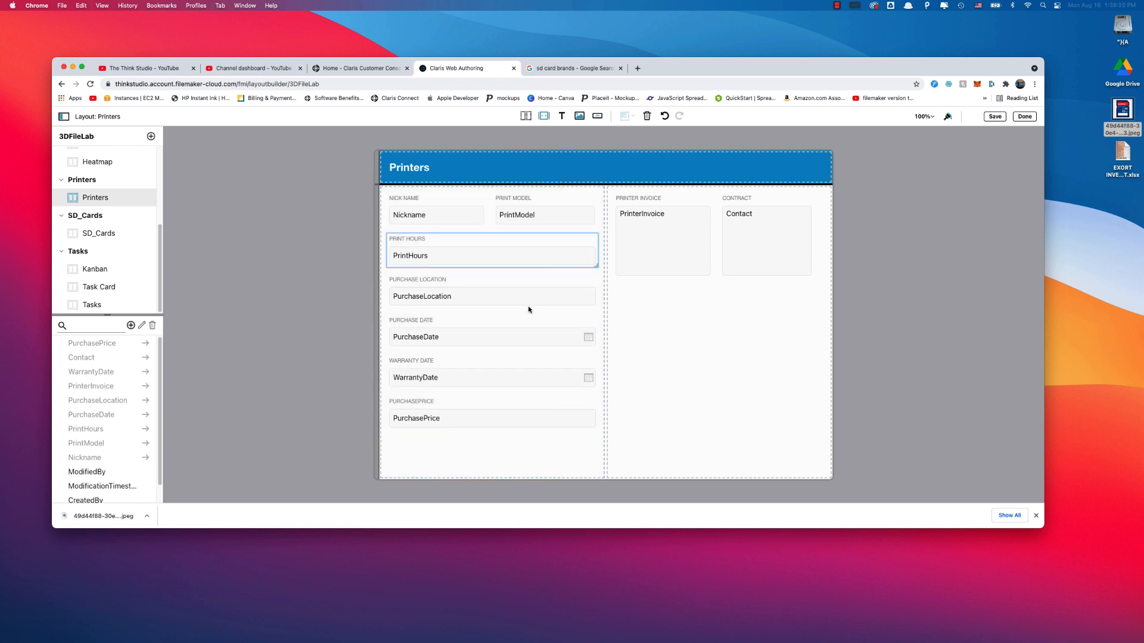
{"action": "left_click", "coordinate": [570, 296]}
{"action": "left_click", "coordinate": [576, 337]}
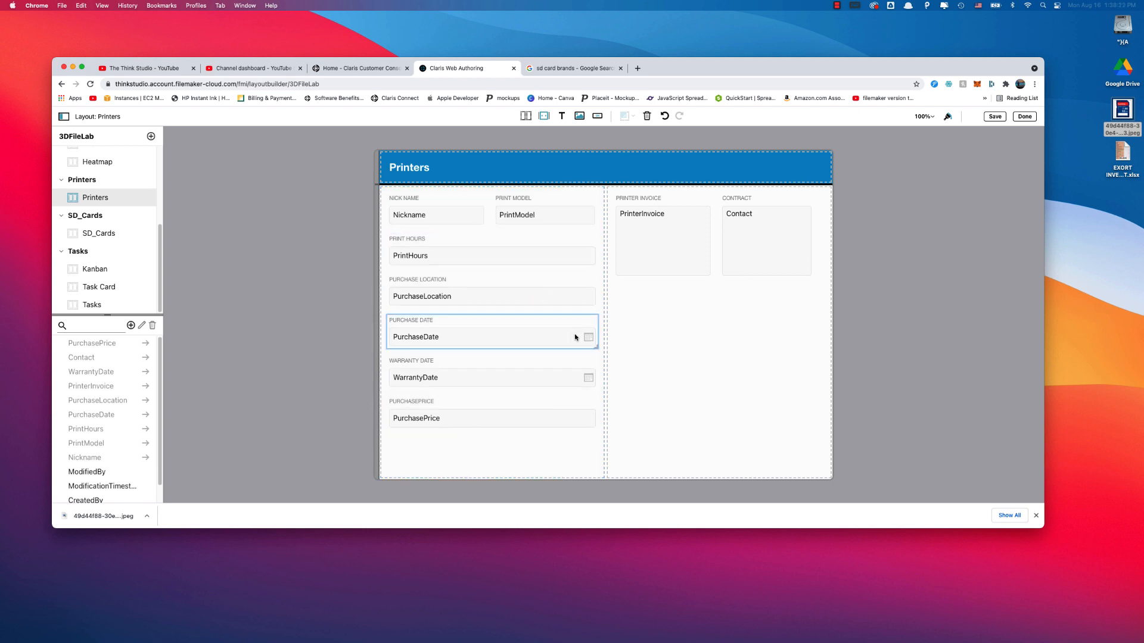
{"action": "left_click_drag", "start_coordinate": [597, 347], "coordinate": [489, 348]}
{"action": "left_click", "coordinate": [594, 386]}
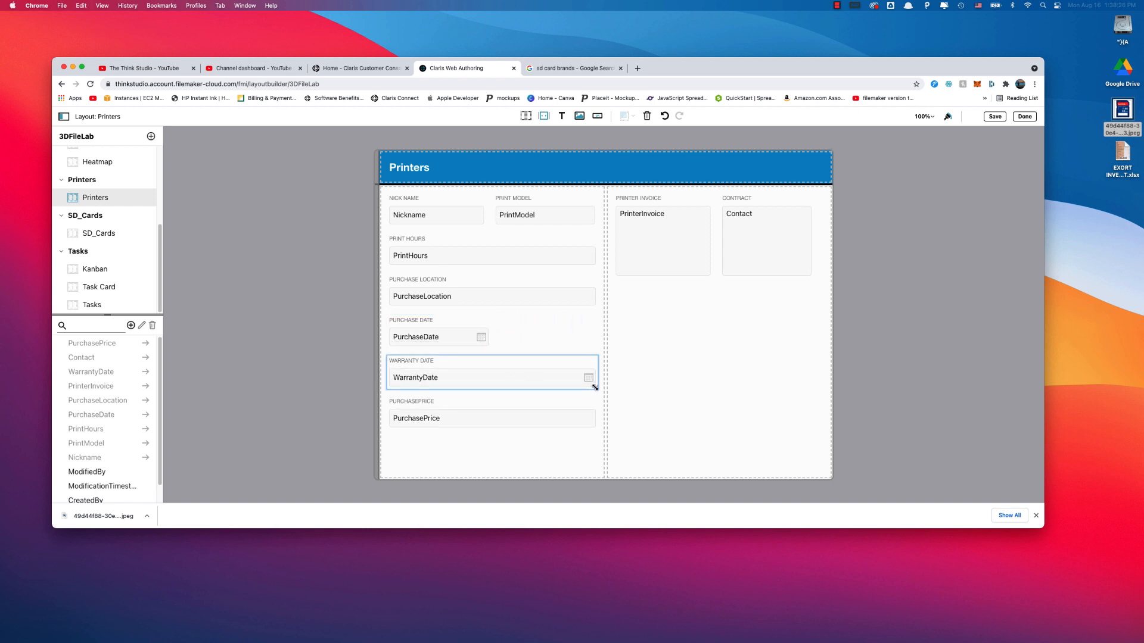
{"action": "left_click_drag", "start_coordinate": [594, 387], "coordinate": [487, 387]}
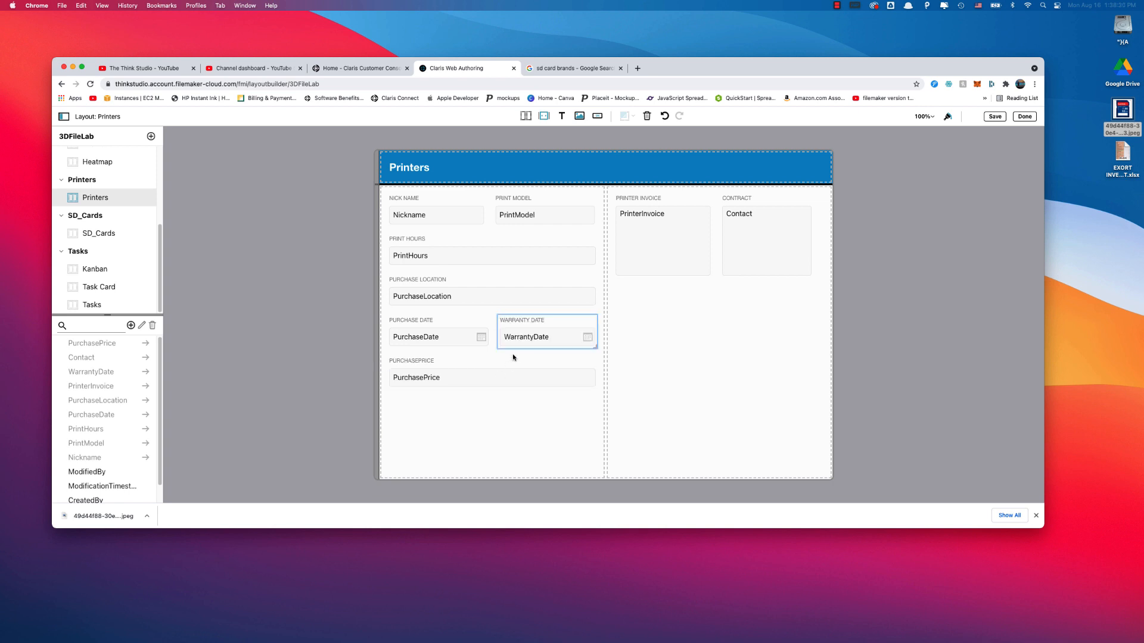
{"action": "left_click", "coordinate": [515, 361]}
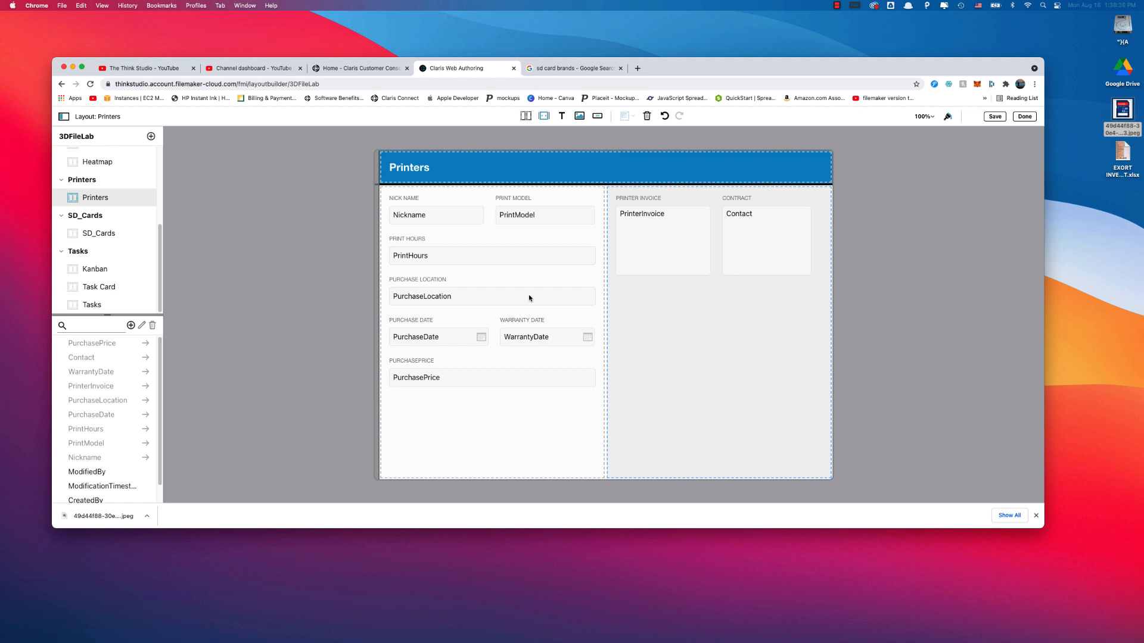
Narrow PrintHours and size PurchaseLocation to fill the half beside it at matching height.
{"action": "left_click_drag", "start_coordinate": [596, 266], "coordinate": [484, 268]}
{"action": "left_click", "coordinate": [574, 294]}
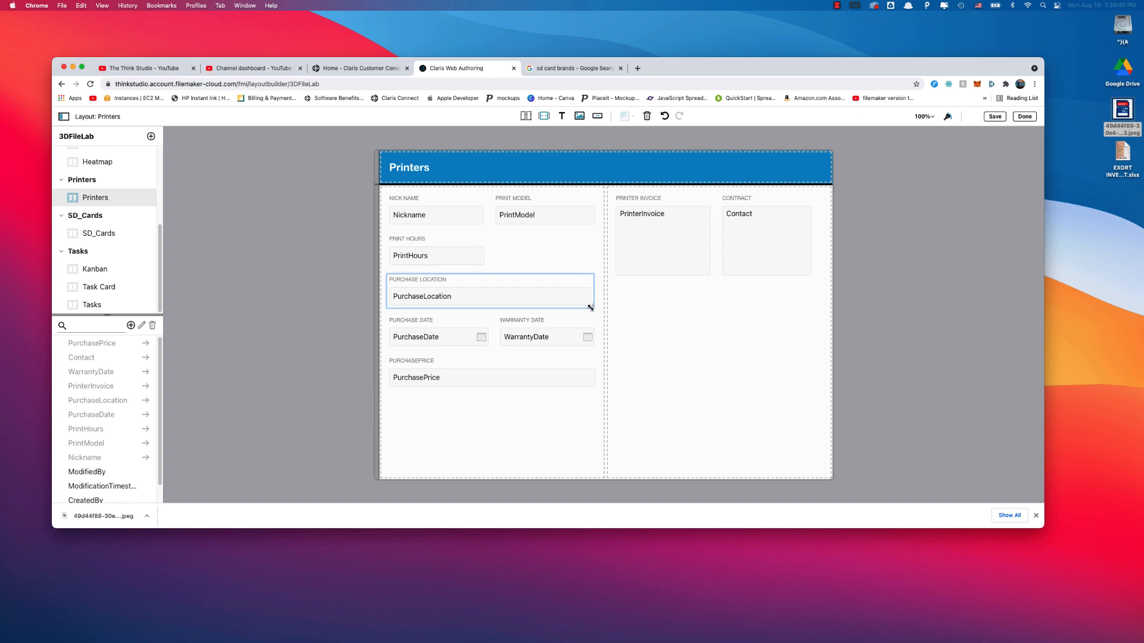
{"action": "left_click_drag", "start_coordinate": [590, 307], "coordinate": [473, 306]}
{"action": "left_click", "coordinate": [677, 326]}
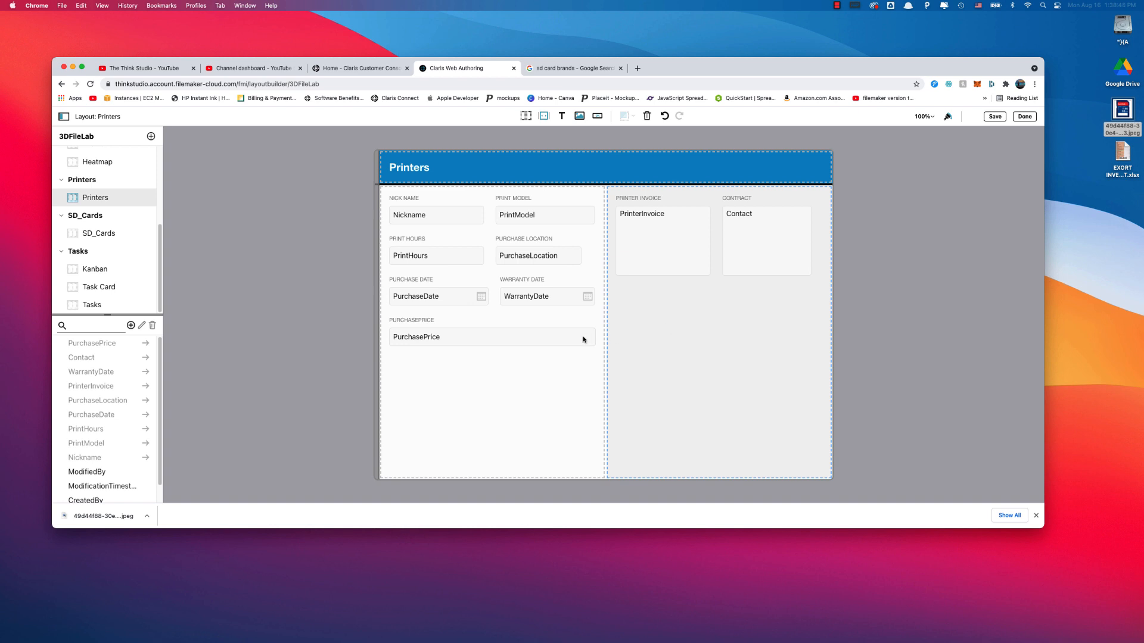
{"action": "left_click", "coordinate": [572, 256]}
{"action": "left_click_drag", "start_coordinate": [582, 267], "coordinate": [592, 270]}
{"action": "left_click", "coordinate": [650, 297]}
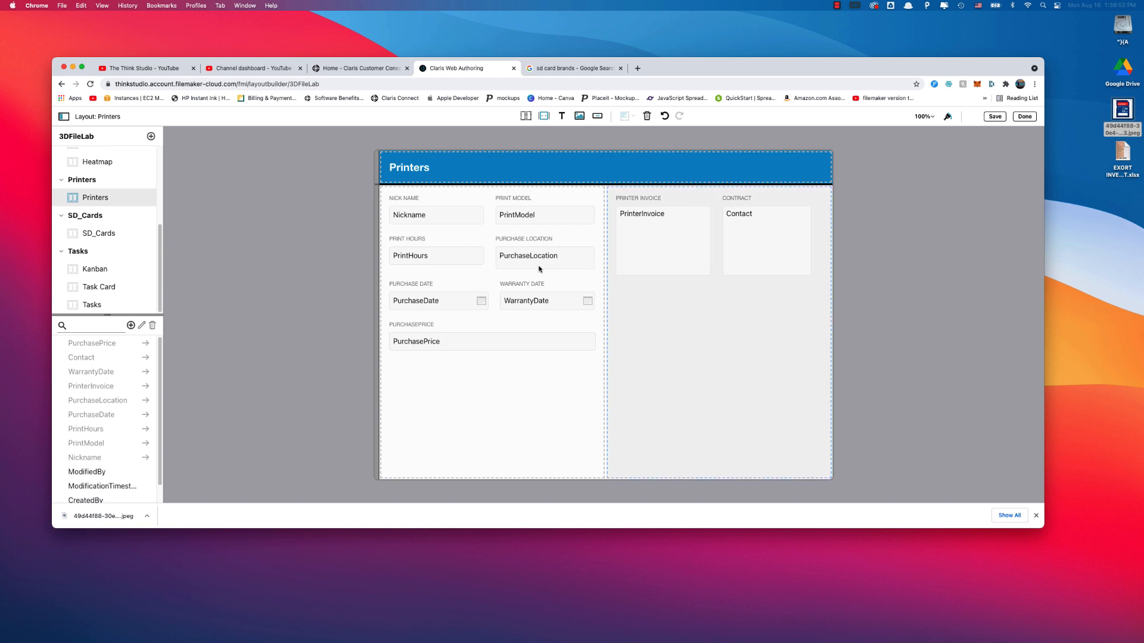
{"action": "left_click", "coordinate": [558, 270]}
{"action": "left_click_drag", "start_coordinate": [595, 271], "coordinate": [596, 268]}
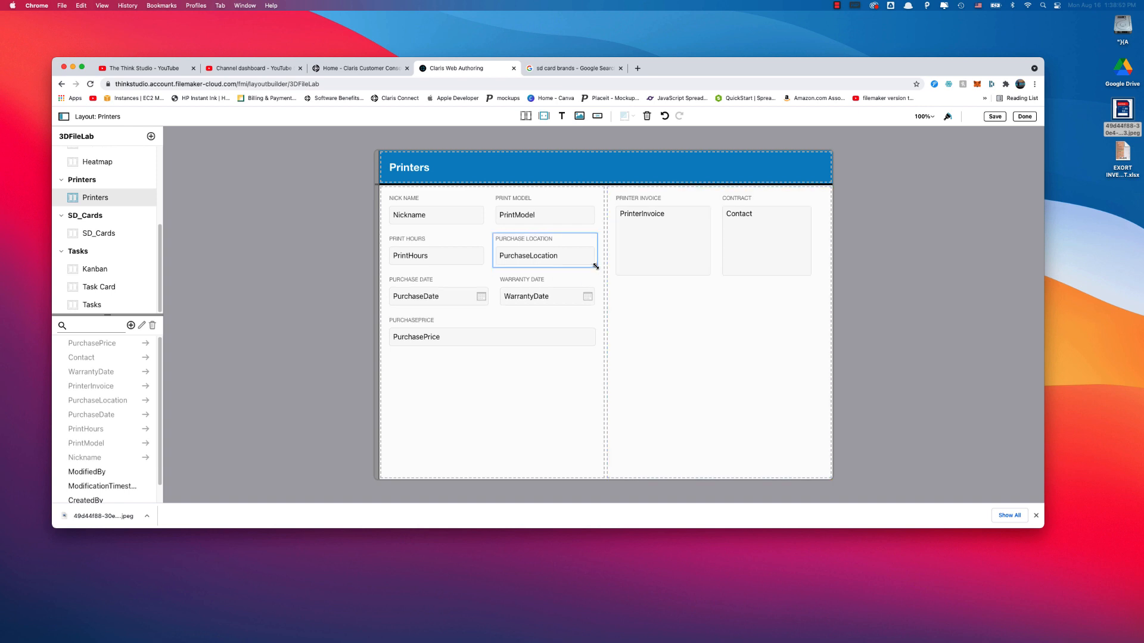
{"action": "left_click", "coordinate": [654, 321]}
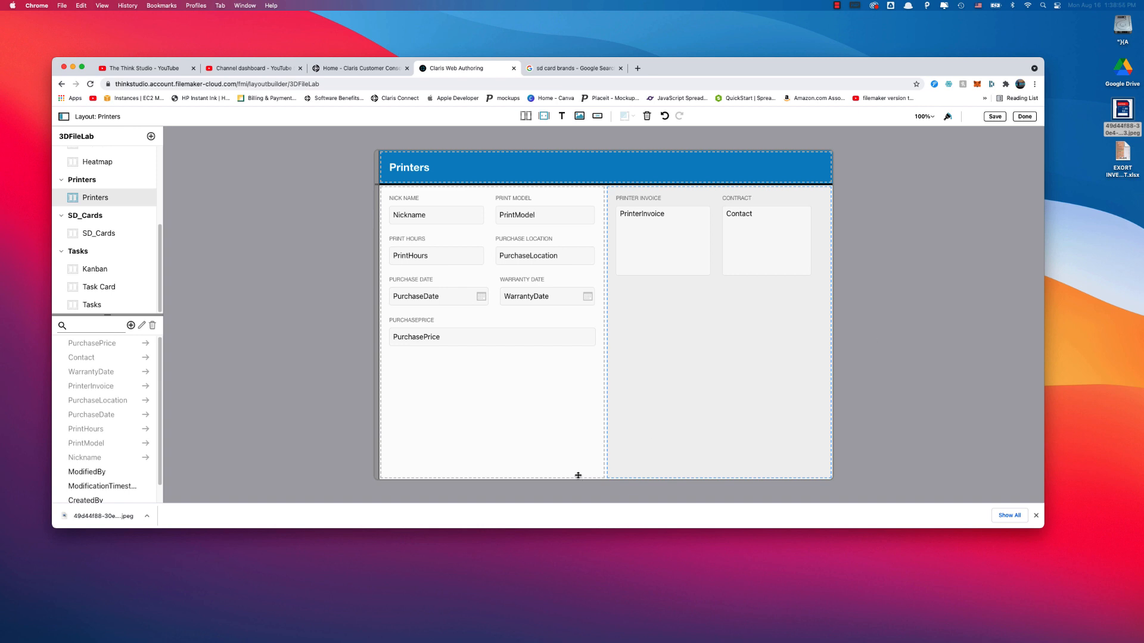
{"action": "left_click", "coordinate": [565, 384]}
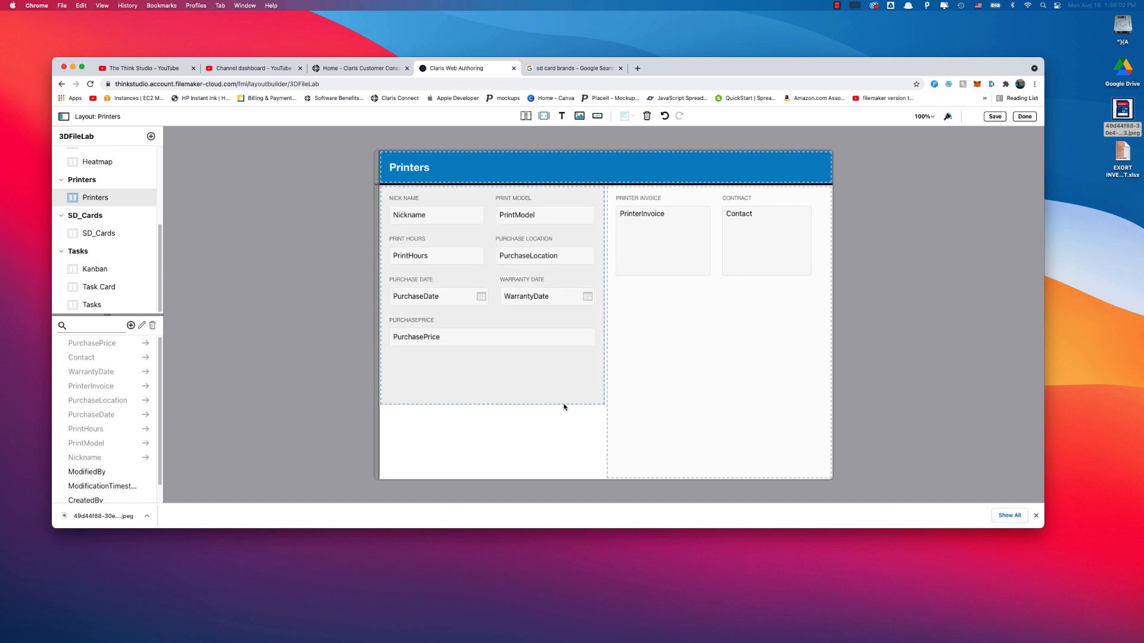
Extend the left column container down and shorten the right column container.
{"action": "left_click", "coordinate": [460, 461]}
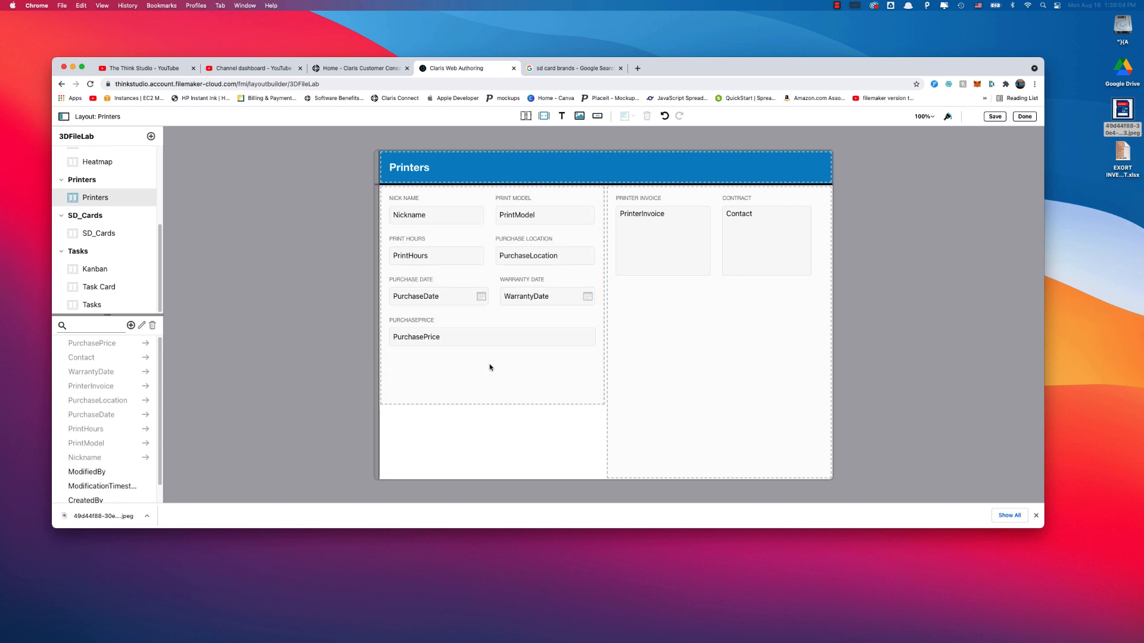
{"action": "left_click", "coordinate": [545, 406]}
{"action": "left_click_drag", "start_coordinate": [546, 403], "coordinate": [552, 447]}
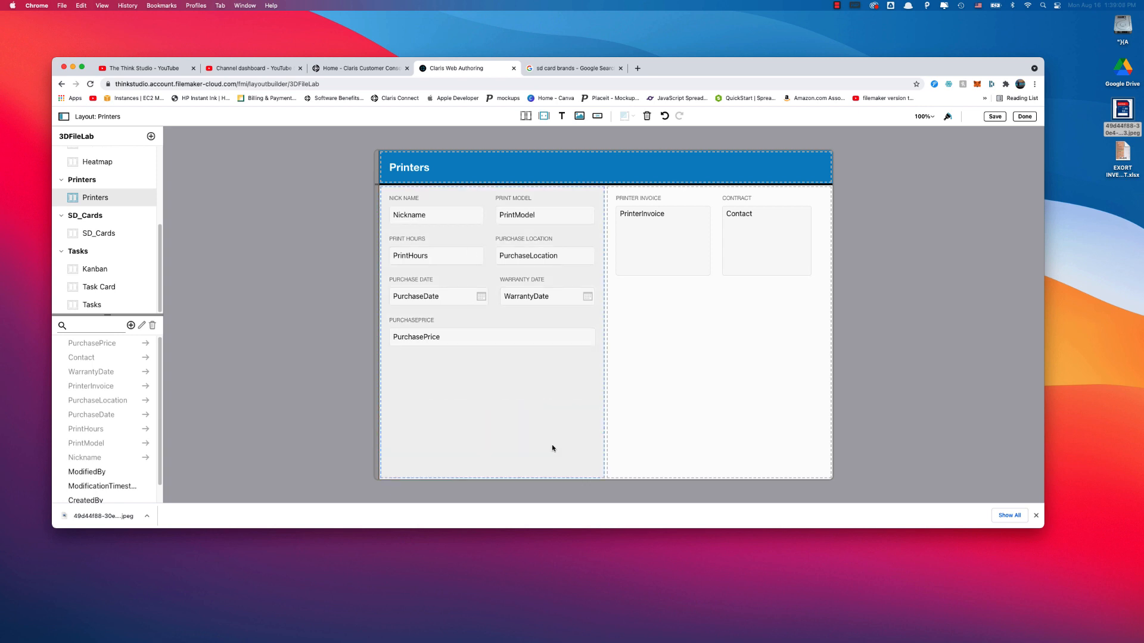
{"action": "left_click", "coordinate": [822, 479]}
{"action": "left_click_drag", "start_coordinate": [819, 479], "coordinate": [794, 320]}
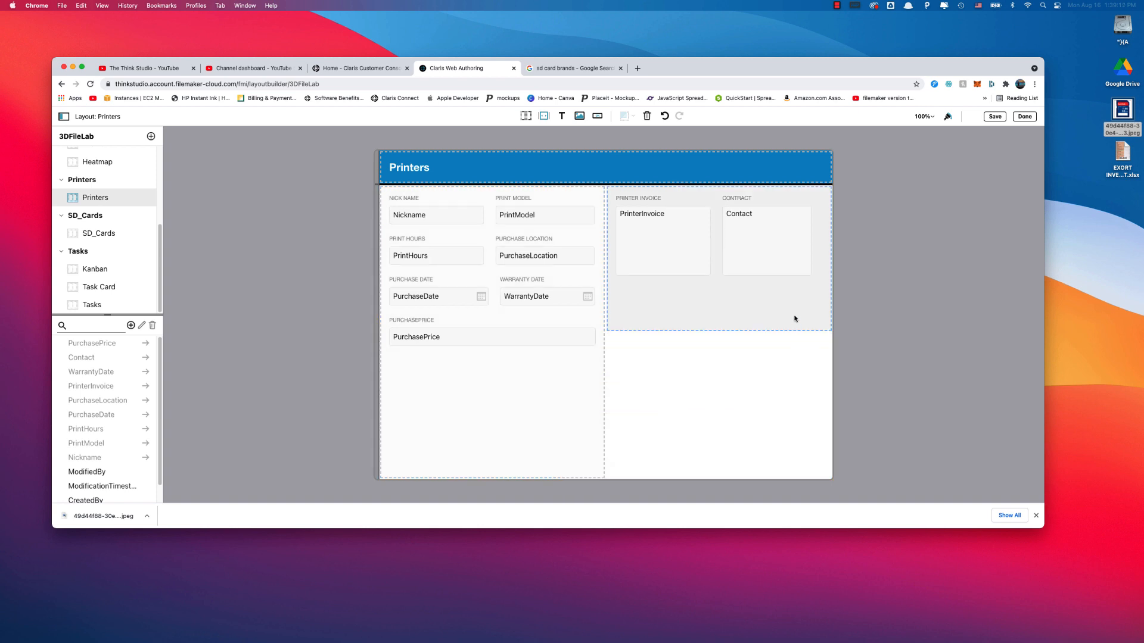
{"action": "left_click", "coordinate": [792, 381]}
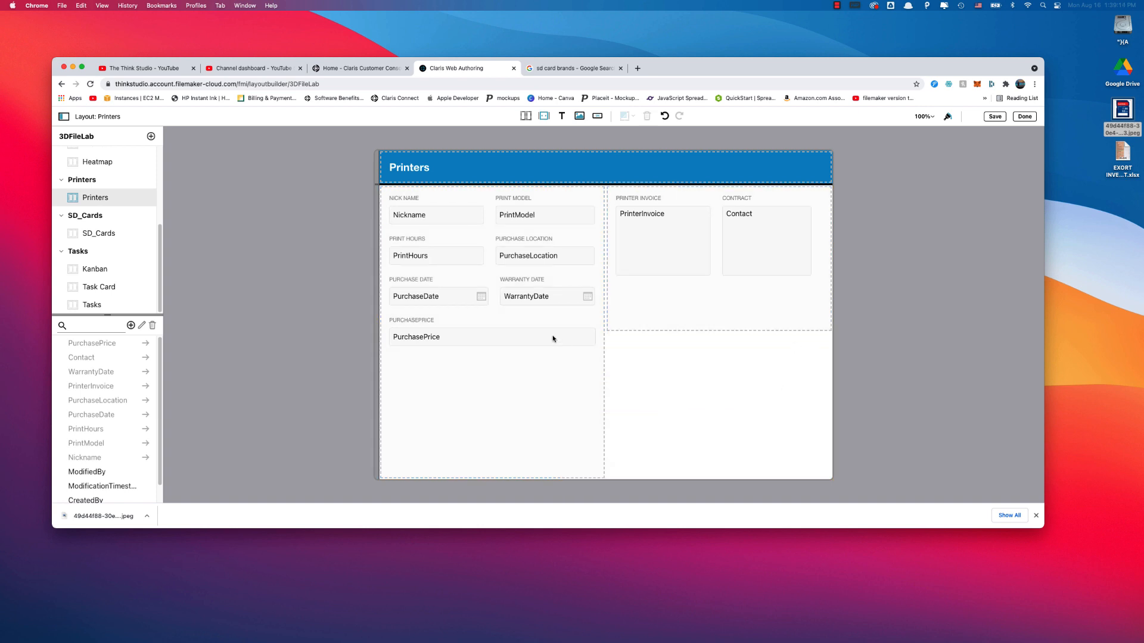
Move PurchasePrice into the right column and shorten the left column to just below the dates.
{"action": "left_click_drag", "start_coordinate": [409, 325], "coordinate": [649, 285]}
{"action": "left_click", "coordinate": [598, 431]}
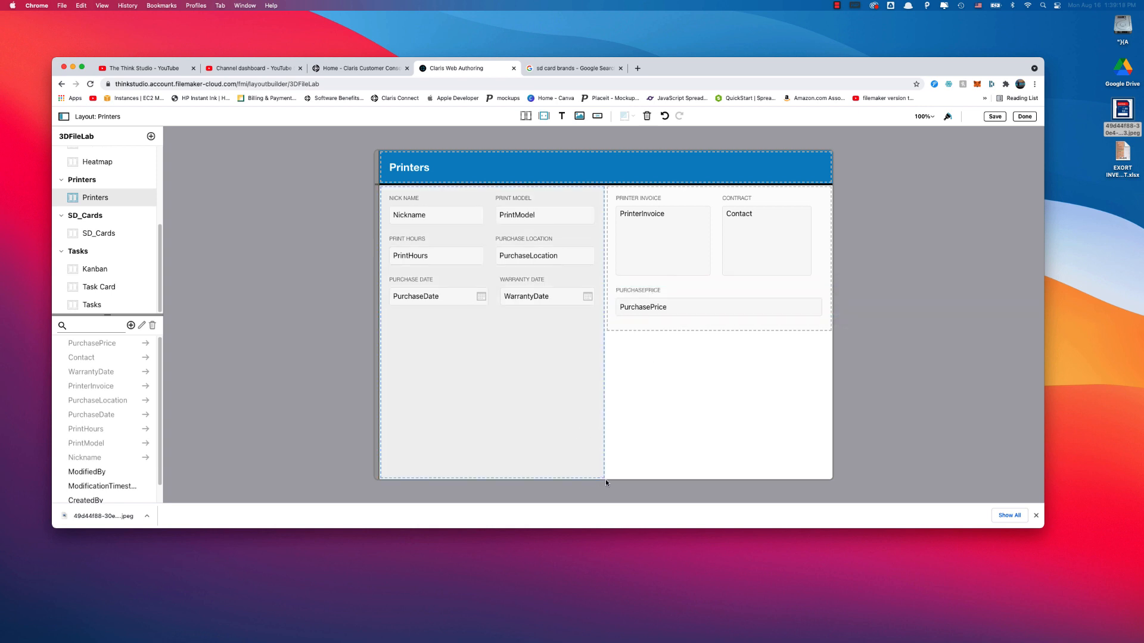
{"action": "left_click_drag", "start_coordinate": [604, 479], "coordinate": [591, 351]}
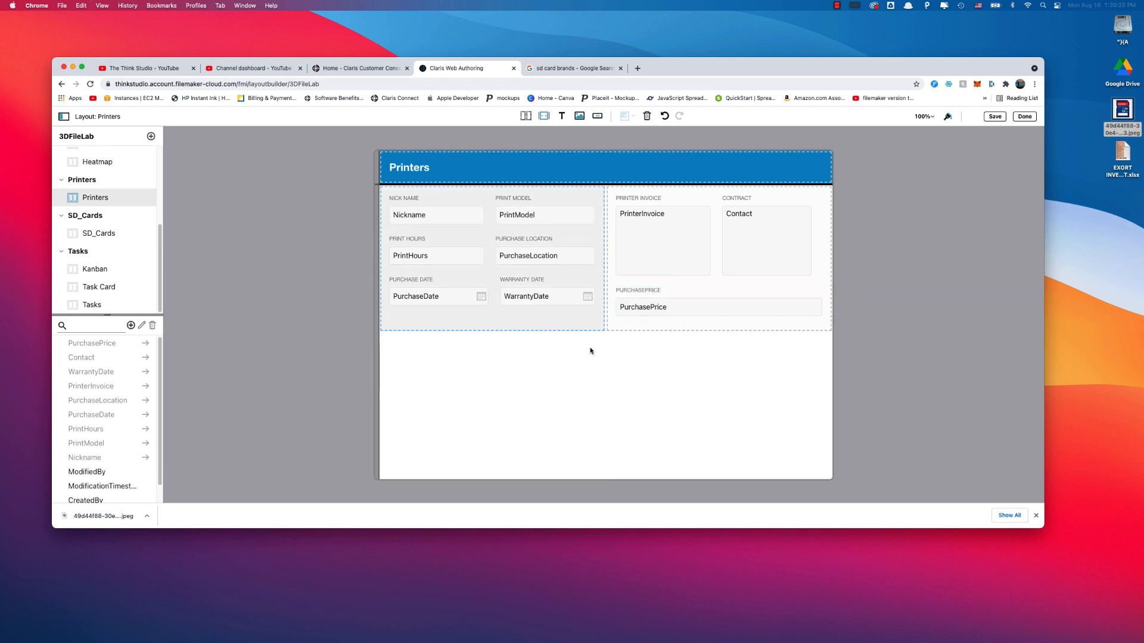
{"action": "left_click", "coordinate": [591, 352]}
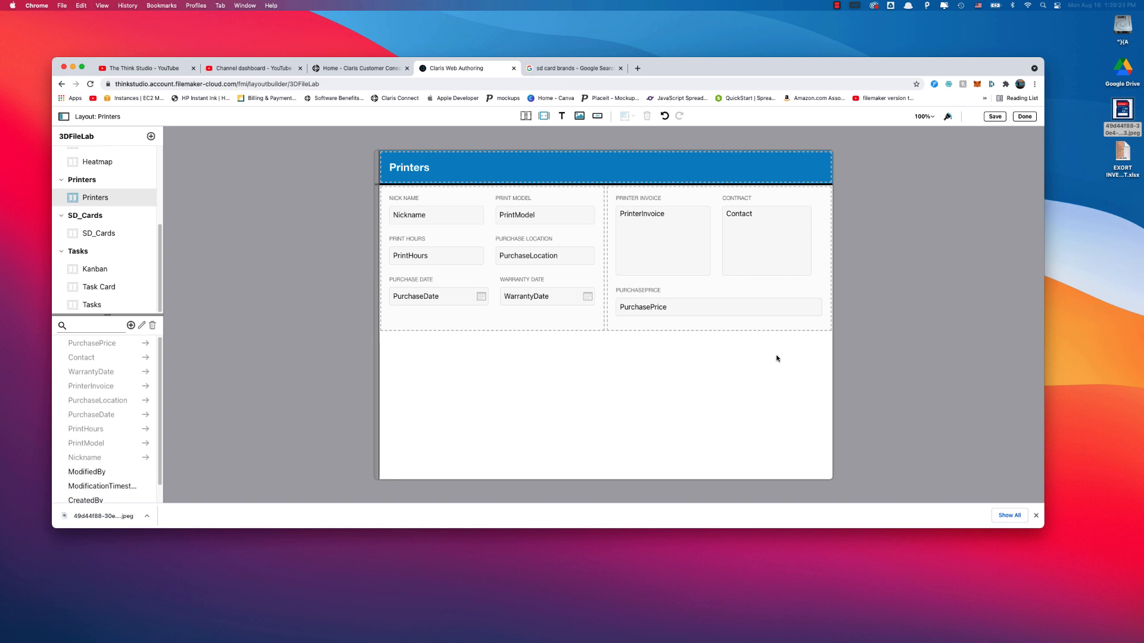
{"action": "left_click_drag", "start_coordinate": [683, 263], "coordinate": [398, 210]}
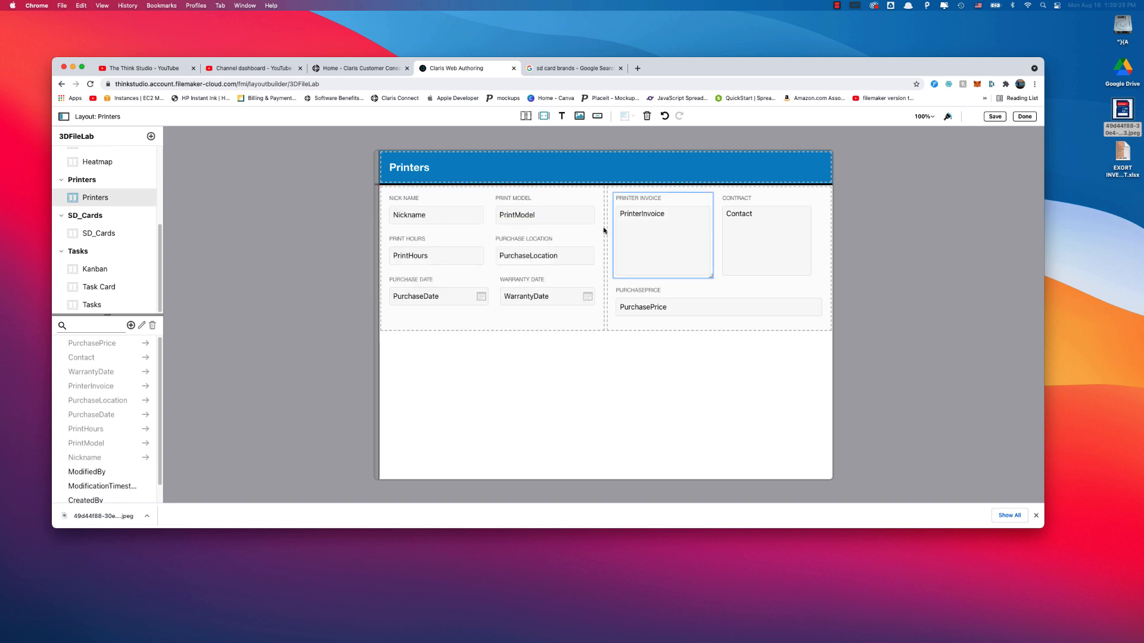
{"action": "left_click_drag", "start_coordinate": [639, 238], "coordinate": [384, 200]}
{"action": "left_click", "coordinate": [601, 365]}
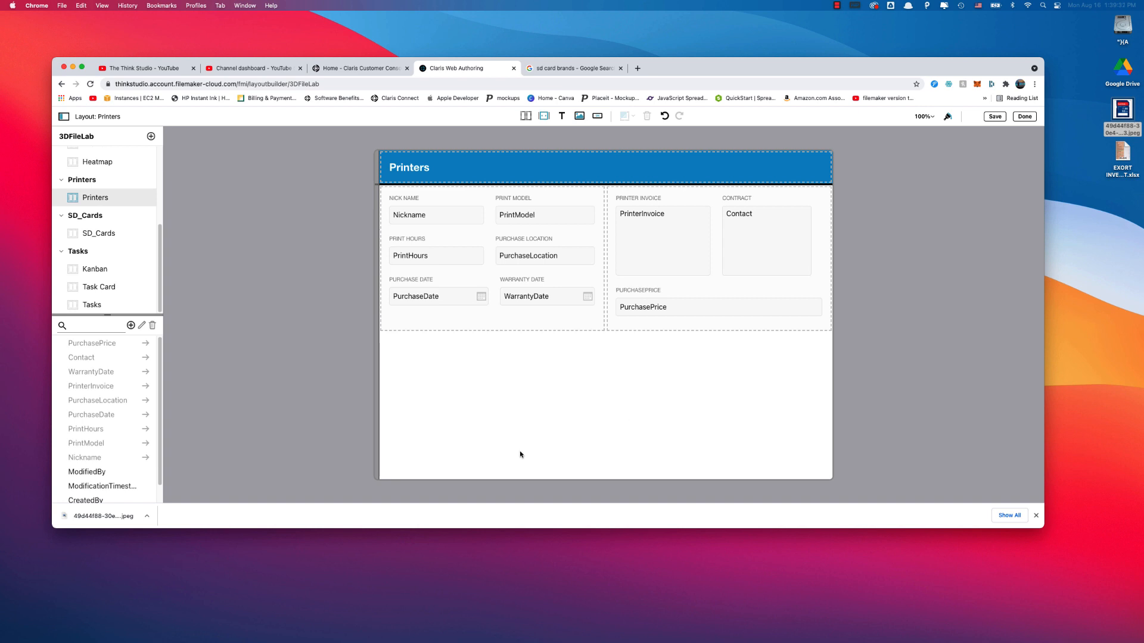
Drop a Grid panel below the columns and stretch it to the layout's left and right edges.
{"action": "left_click_drag", "start_coordinate": [525, 115], "coordinate": [390, 357]}
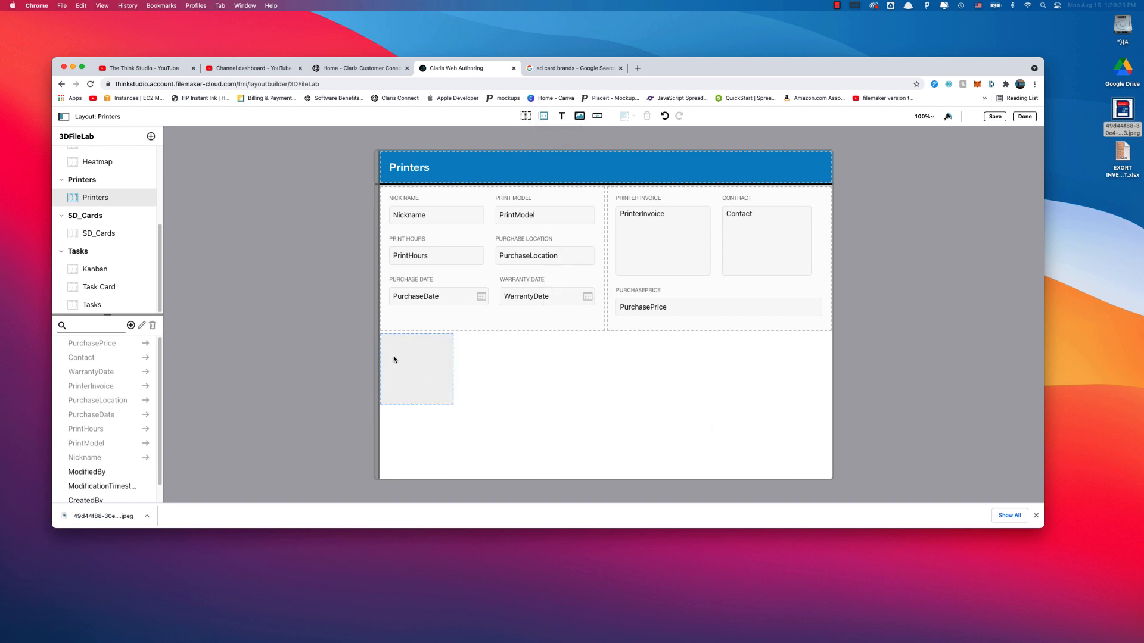
{"action": "left_click", "coordinate": [457, 412]}
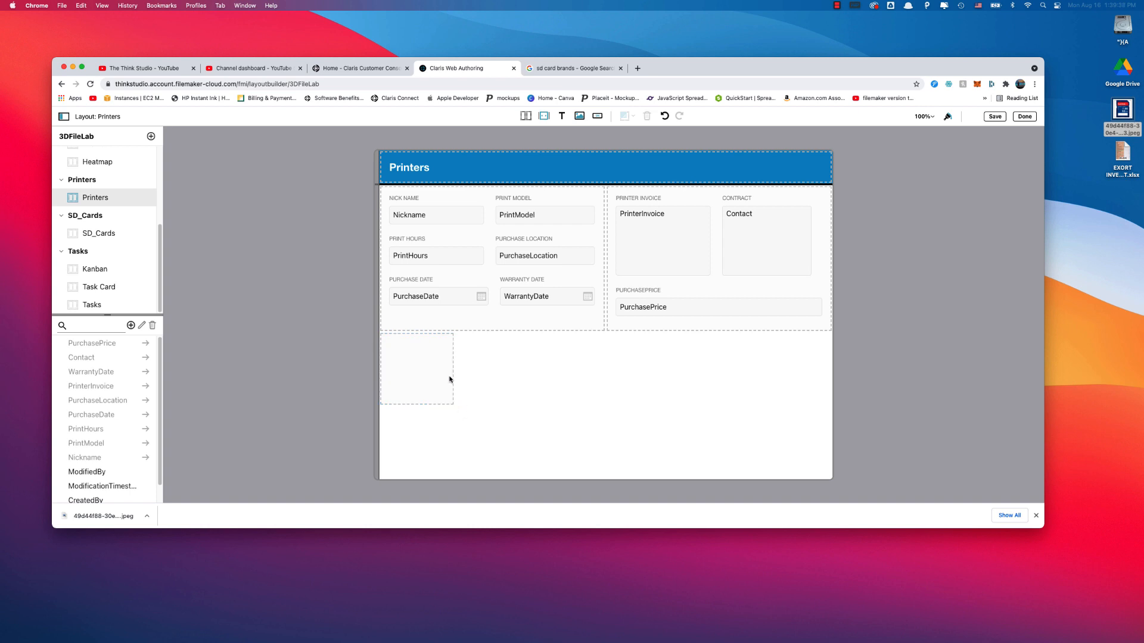
{"action": "left_click_drag", "start_coordinate": [449, 379], "coordinate": [798, 376]}
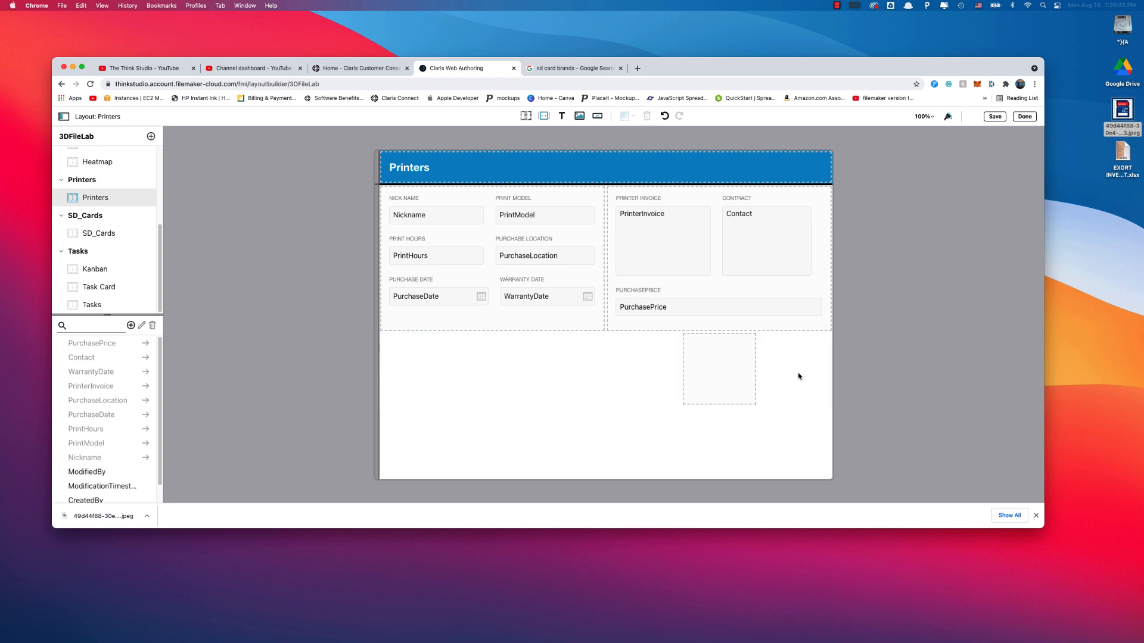
{"action": "left_click_drag", "start_coordinate": [683, 376], "coordinate": [398, 360]}
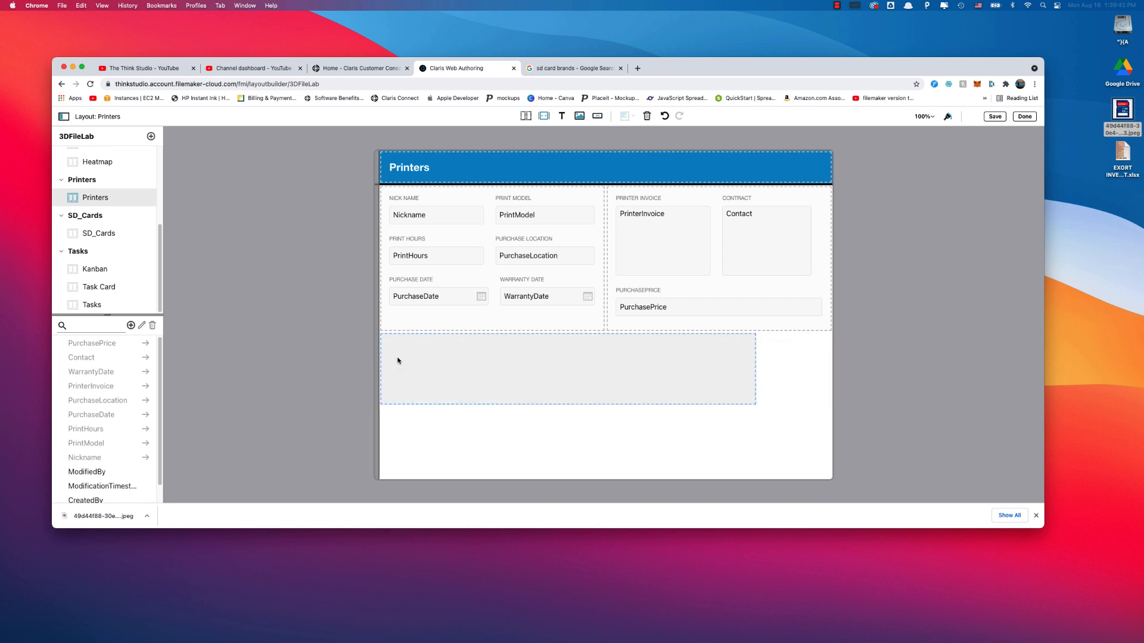
{"action": "left_click", "coordinate": [755, 368]}
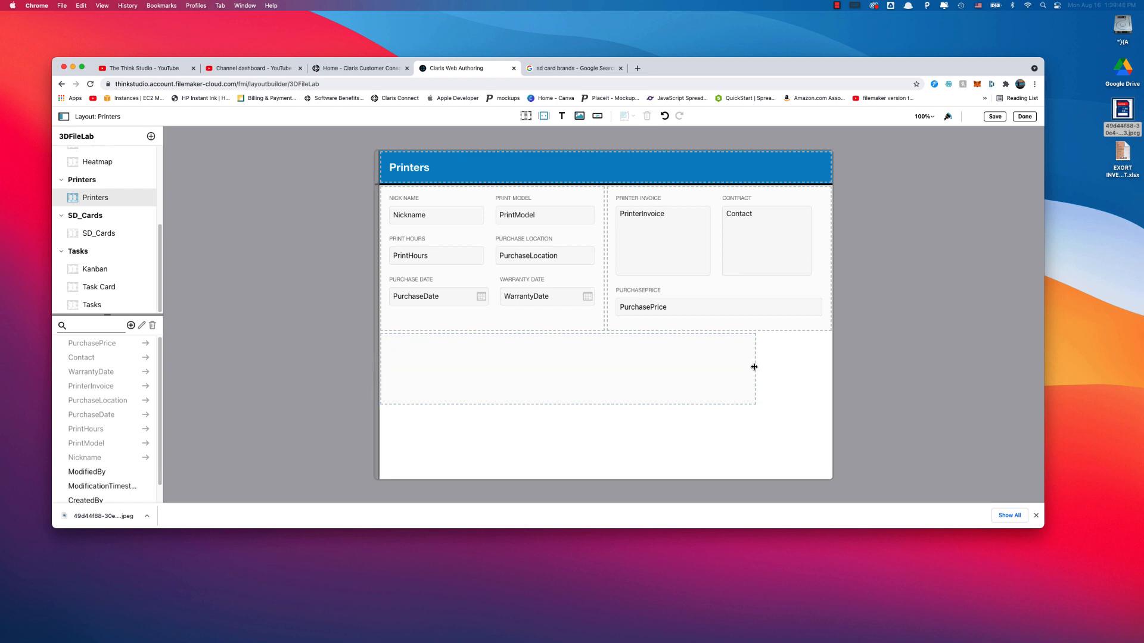
{"action": "left_click_drag", "start_coordinate": [755, 367], "coordinate": [811, 373]}
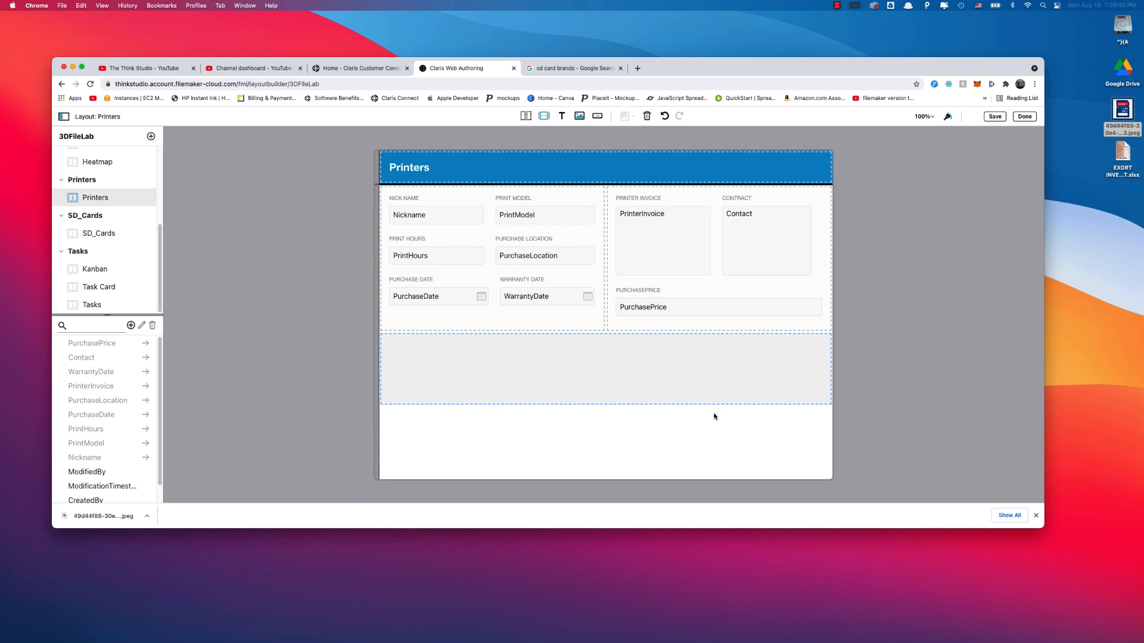
{"action": "left_click", "coordinate": [715, 416]}
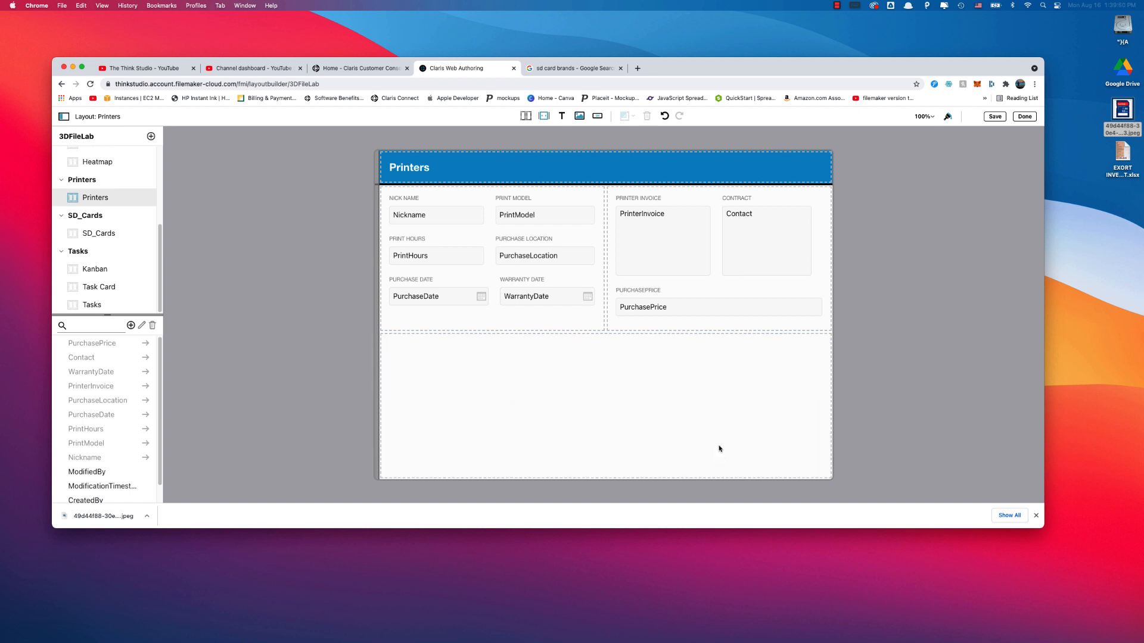
{"action": "left_click", "coordinate": [719, 449]}
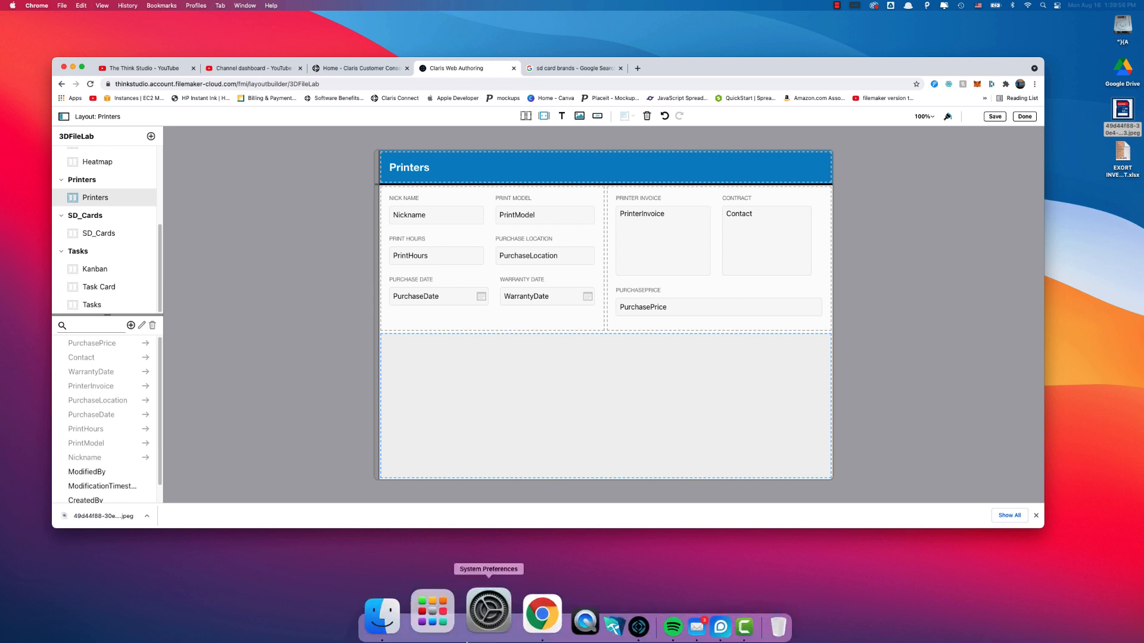
Launch Notes via the launcher and move its window almost off the left screen edge.
{"action": "left_click", "coordinate": [534, 561]}
{"action": "key", "text": "alt+space"}
{"action": "type", "text": "note"}
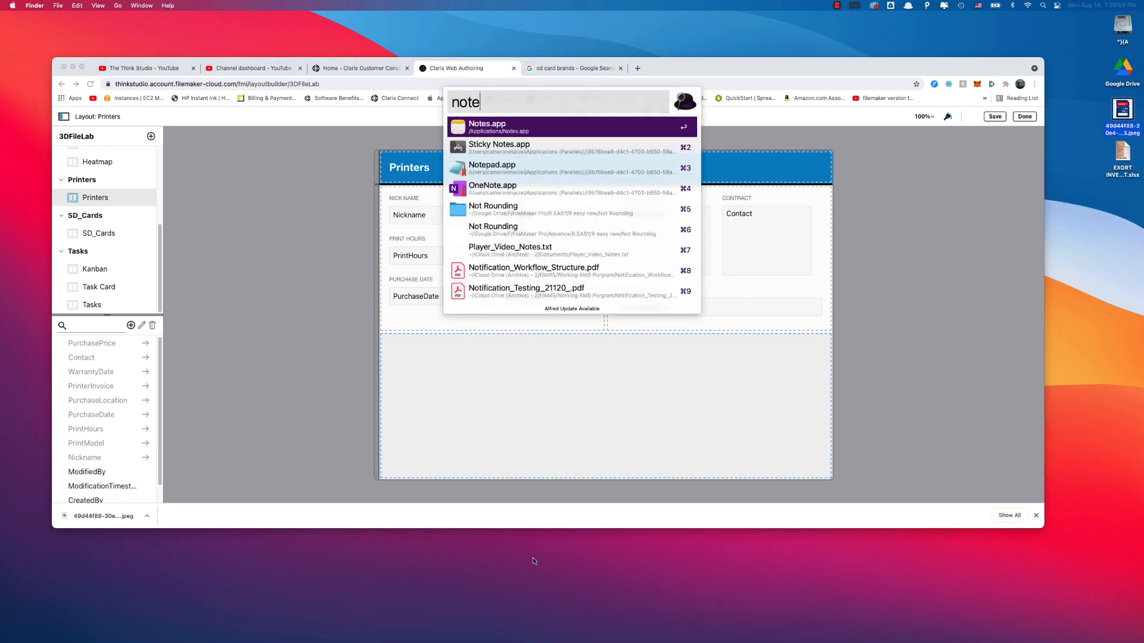
{"action": "key", "text": "Return"}
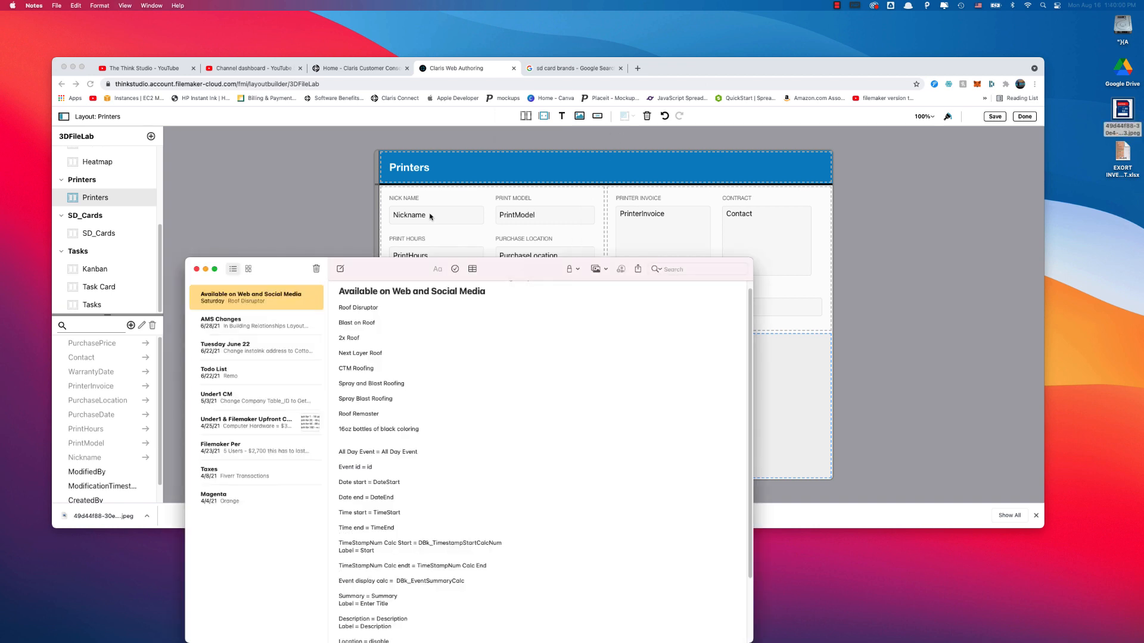
{"action": "left_click_drag", "start_coordinate": [408, 265], "coordinate": [0, 157]}
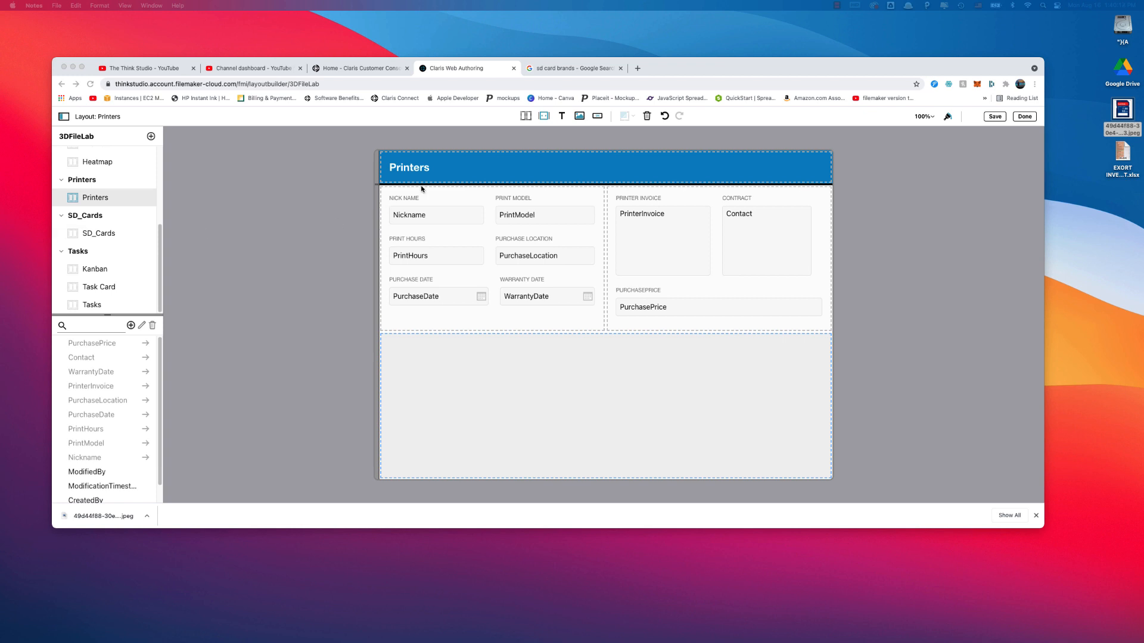
Create a new table and layout named PrinterAddons from the Assets template.
{"action": "left_click", "coordinate": [237, 217]}
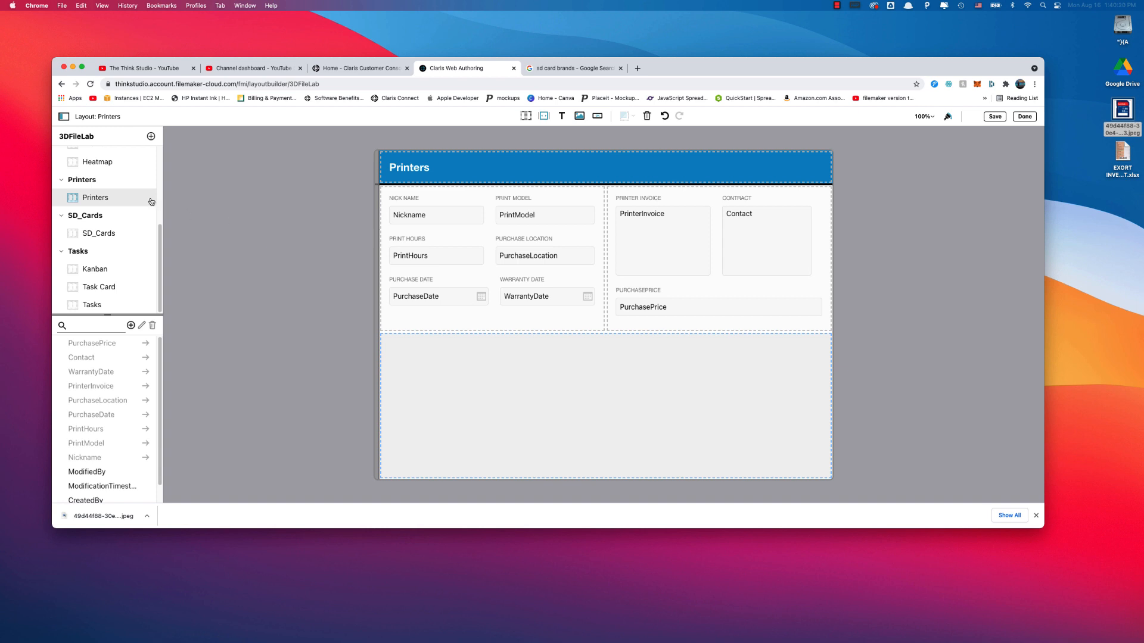
{"action": "scroll", "coordinate": [153, 196], "scroll_direction": "up", "scroll_amount": 3}
{"action": "left_click", "coordinate": [151, 137]}
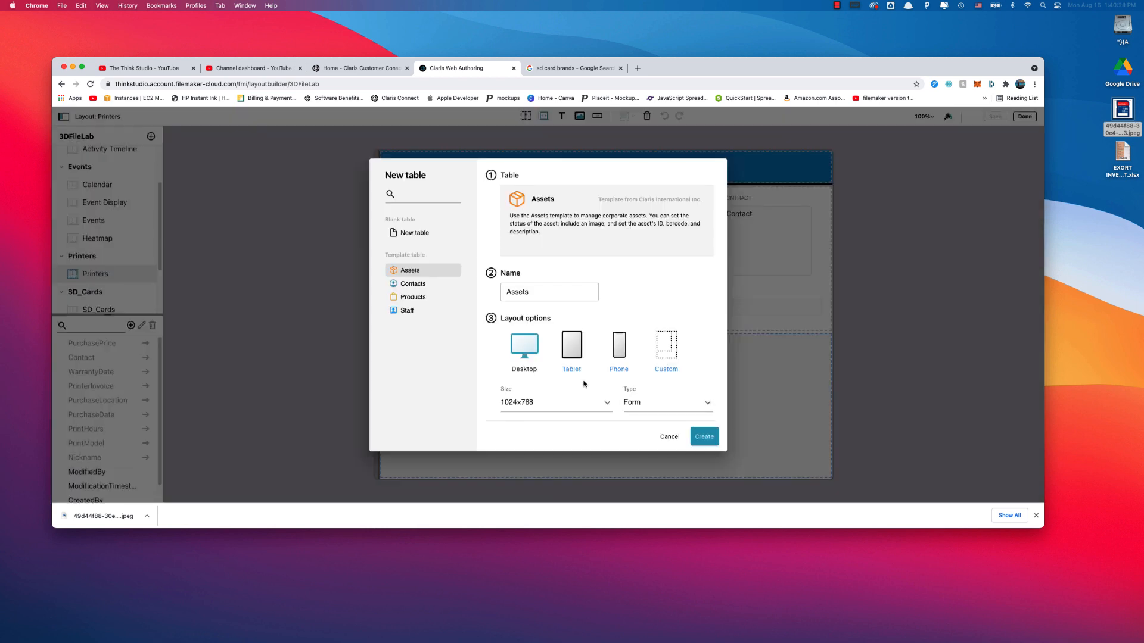
{"action": "double_click", "coordinate": [541, 293]}
{"action": "type", "text": "PrinterAddOn"}
{"action": "key", "text": "BackSpace"}
{"action": "key", "text": "BackSpace"}
{"action": "type", "text": "ons"}
{"action": "left_click", "coordinate": [703, 444]}
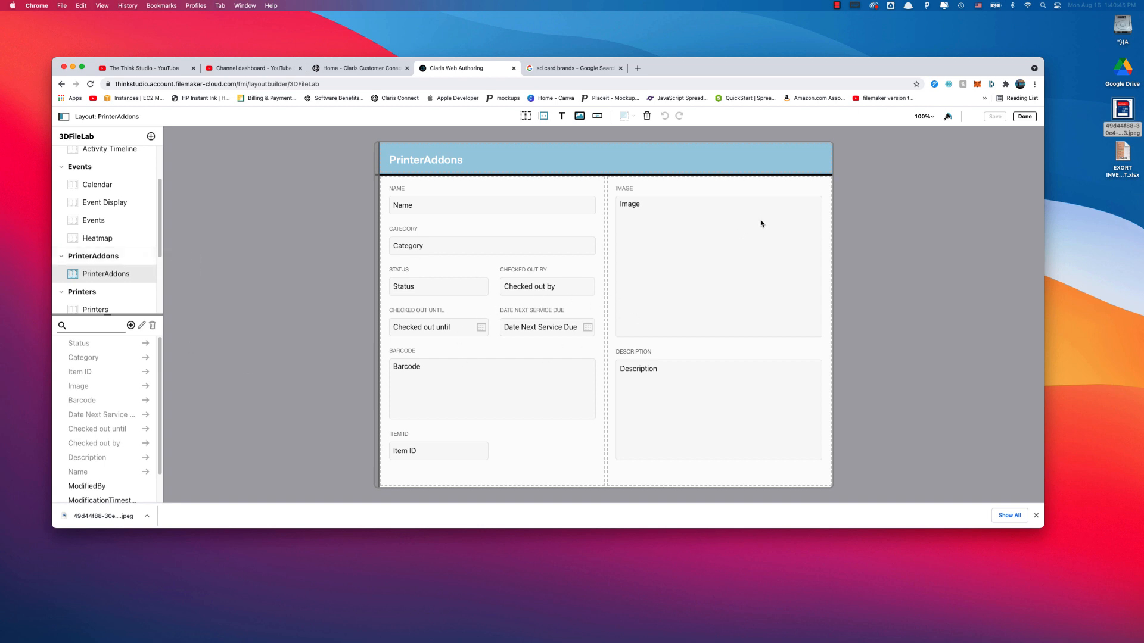
Open and dismiss the PrinterAddons layout and folder options, and cancel an extra new table.
{"action": "left_click", "coordinate": [143, 274]}
{"action": "left_click", "coordinate": [195, 276]}
{"action": "double_click", "coordinate": [94, 257]}
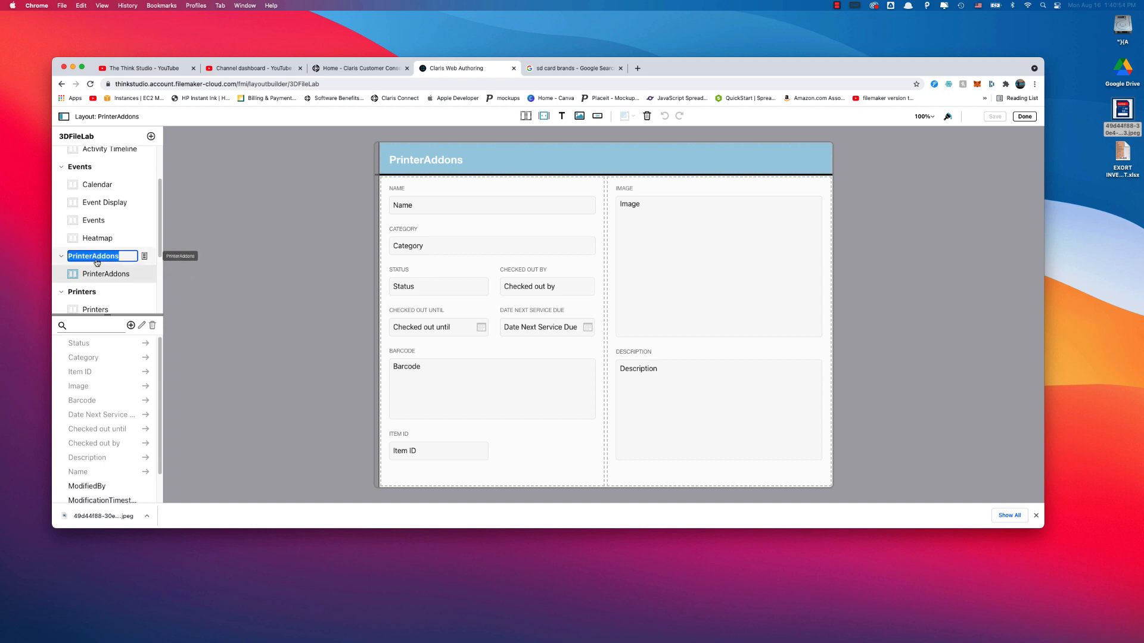
{"action": "key", "text": "Escape"}
{"action": "left_click", "coordinate": [144, 256]}
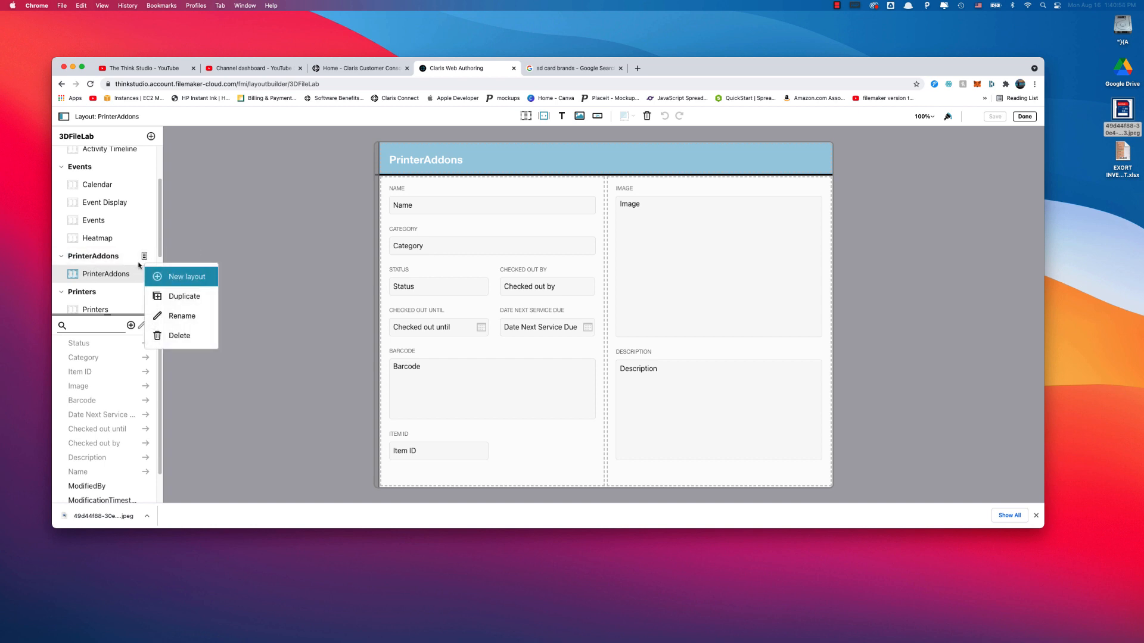
{"action": "left_click", "coordinate": [193, 263]}
{"action": "scroll", "coordinate": [146, 401], "scroll_direction": "down", "scroll_amount": 2}
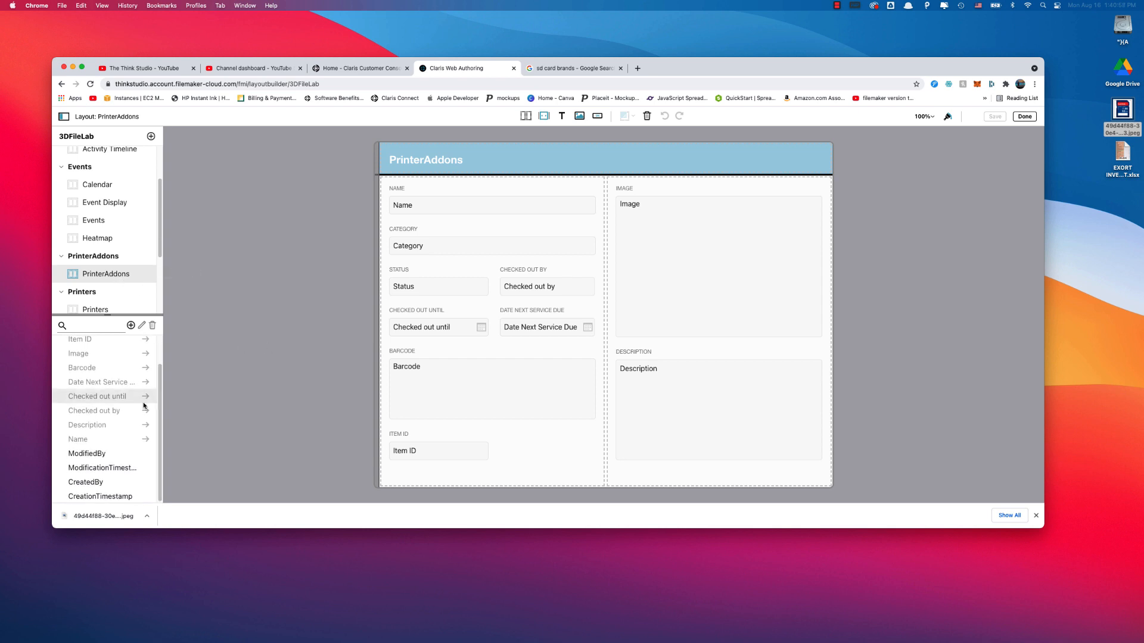
{"action": "left_click", "coordinate": [151, 136]}
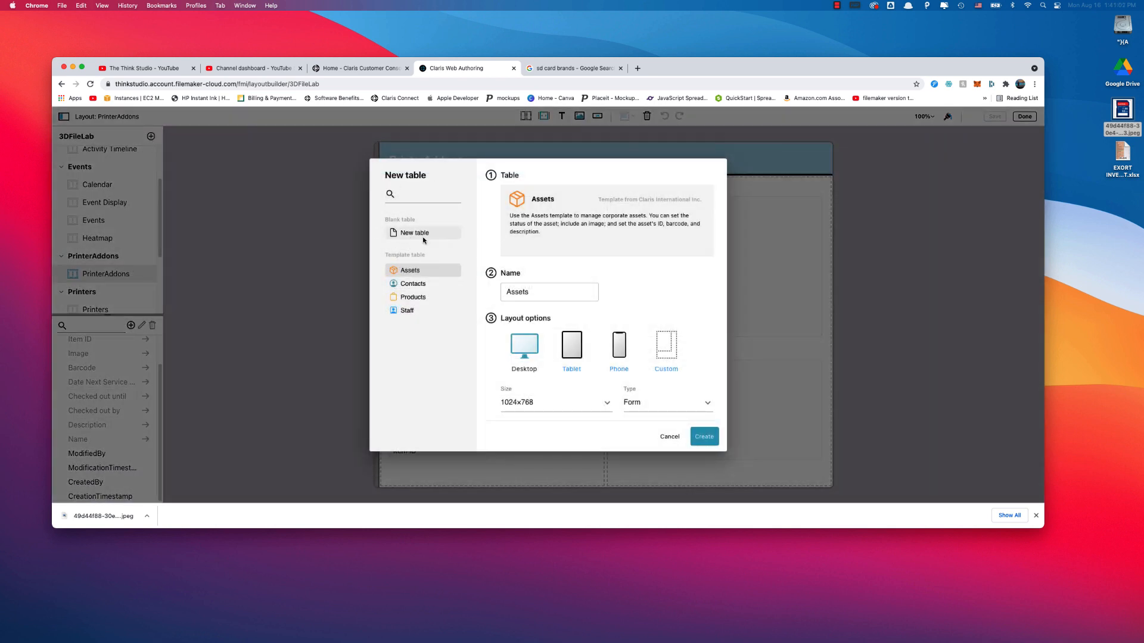
{"action": "left_click", "coordinate": [672, 436]}
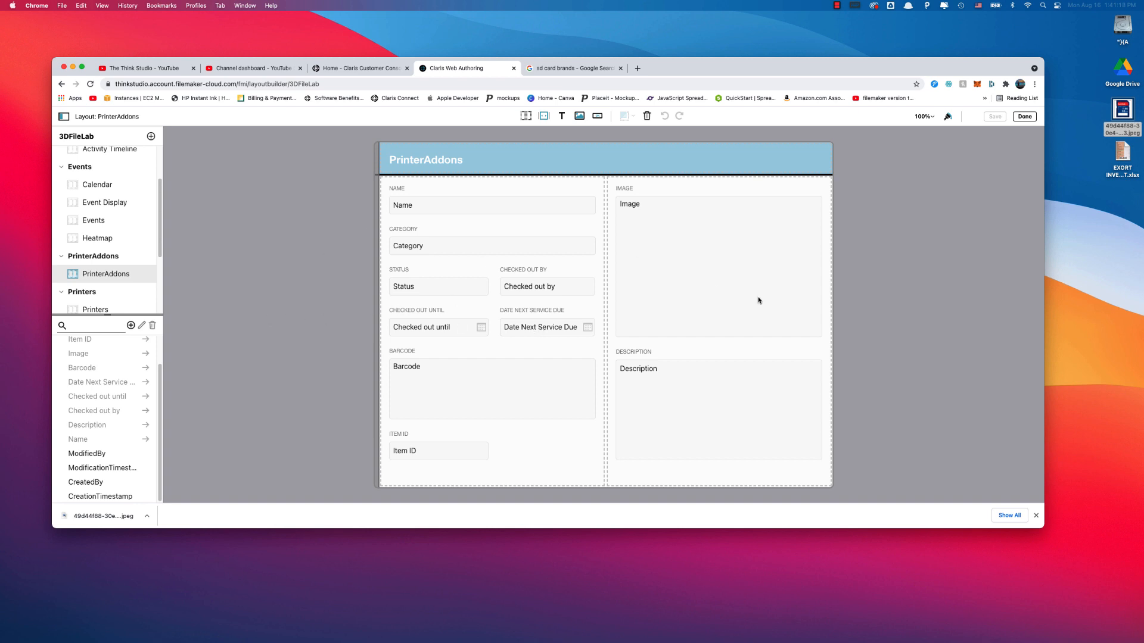
Set the PrinterAddons header colour to dark blue, then switch to the Printers layout.
{"action": "left_click", "coordinate": [948, 116]}
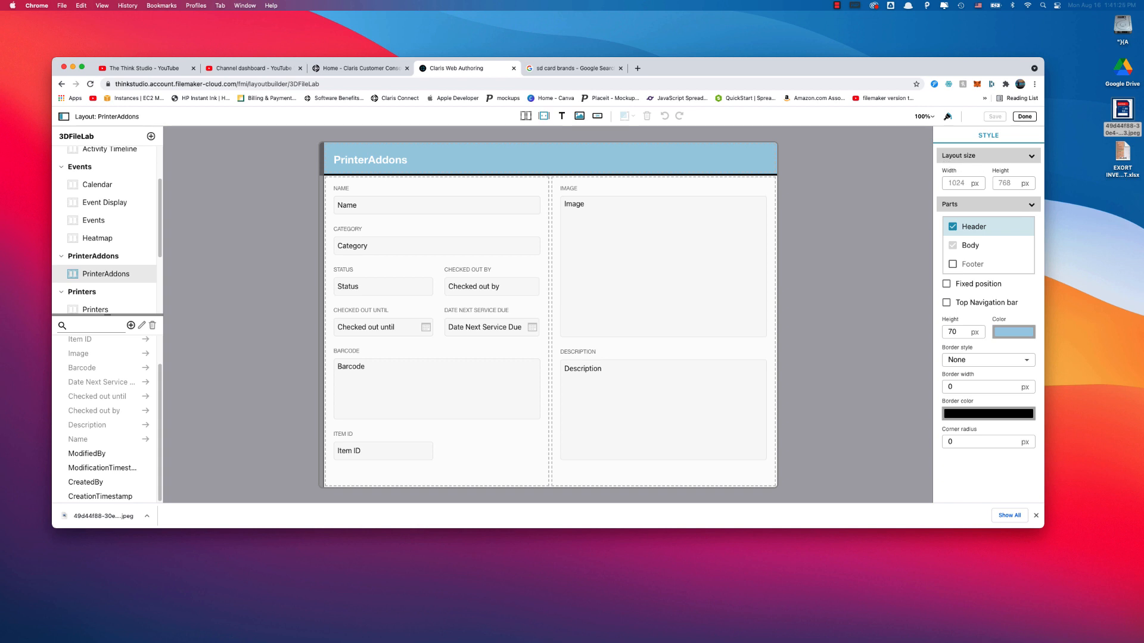
{"action": "left_click", "coordinate": [1007, 333]}
{"action": "left_click", "coordinate": [992, 364]}
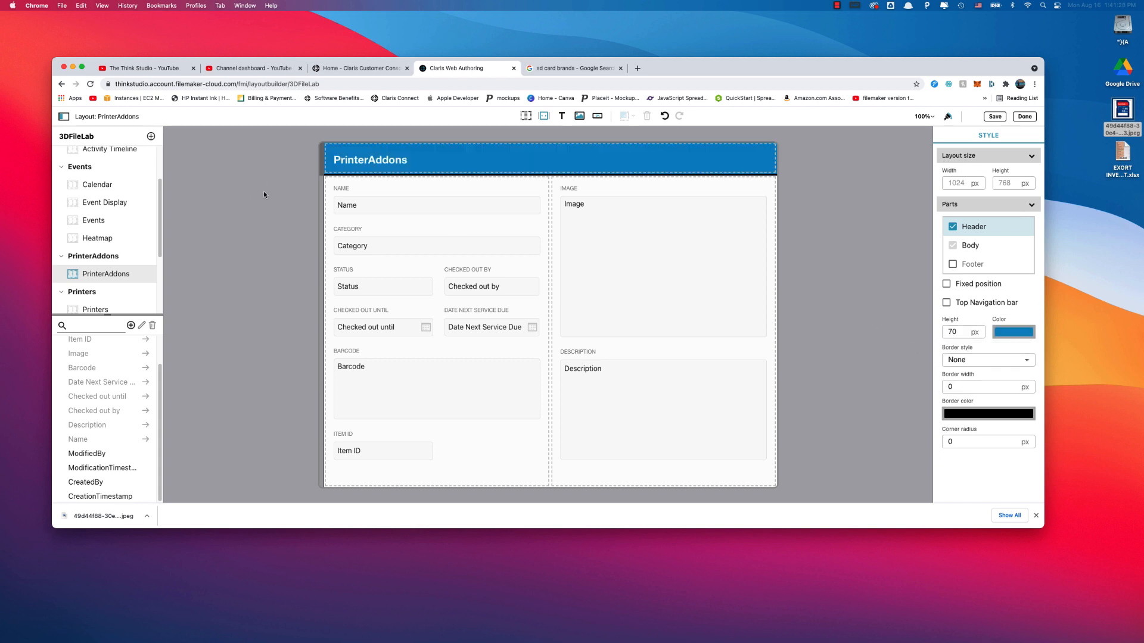
{"action": "scroll", "coordinate": [143, 232], "scroll_direction": "down", "scroll_amount": 5}
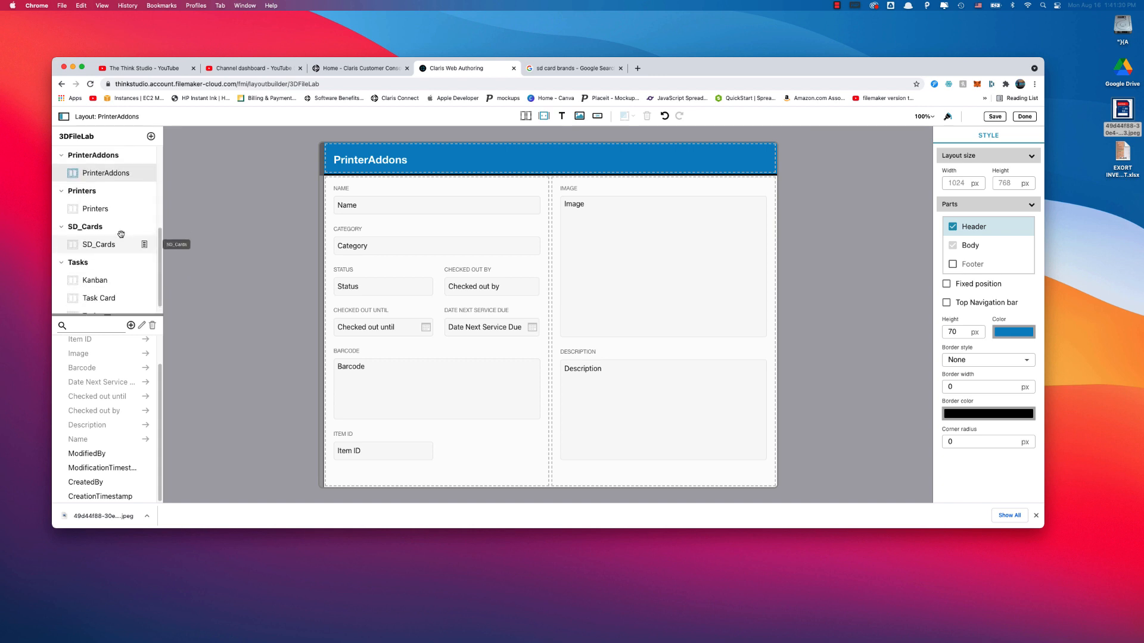
{"action": "scroll", "coordinate": [119, 239], "scroll_direction": "up", "scroll_amount": 2}
{"action": "left_click", "coordinate": [103, 252]}
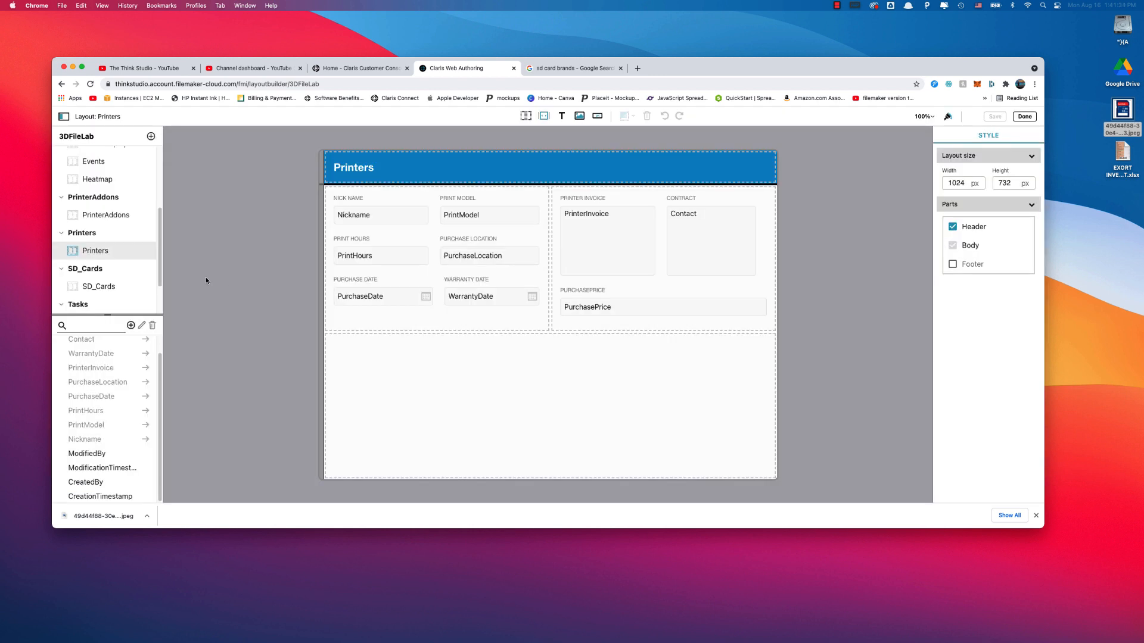
Place a PrinterAddons portal below the printer details and enlarge it to six rows.
{"action": "left_click_drag", "start_coordinate": [144, 197], "coordinate": [357, 350]}
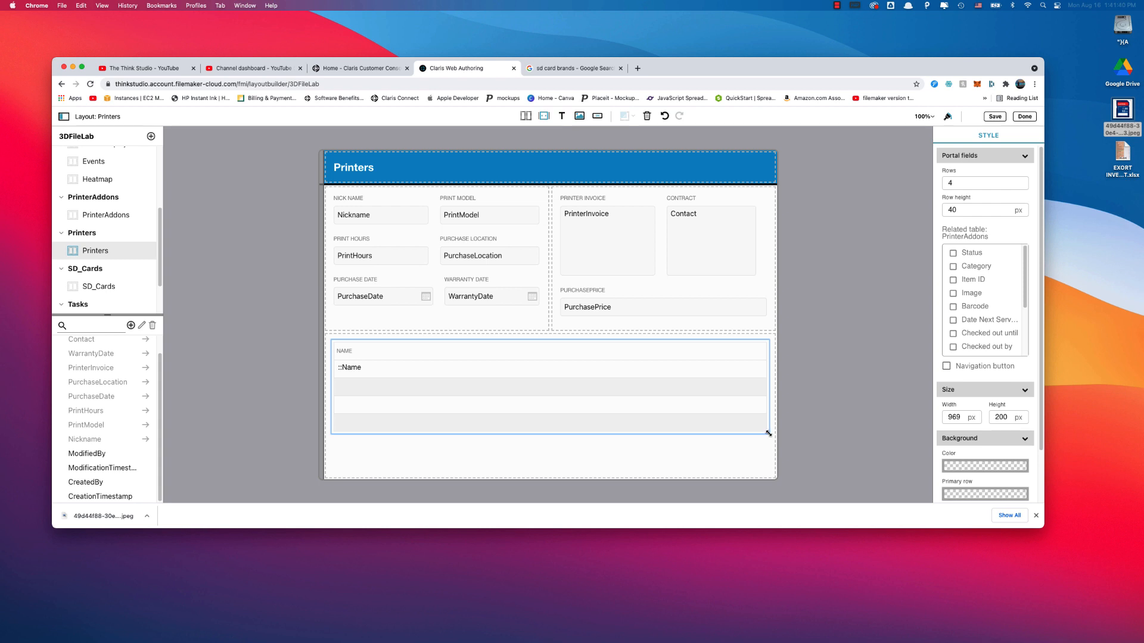
{"action": "left_click_drag", "start_coordinate": [769, 433], "coordinate": [768, 477]}
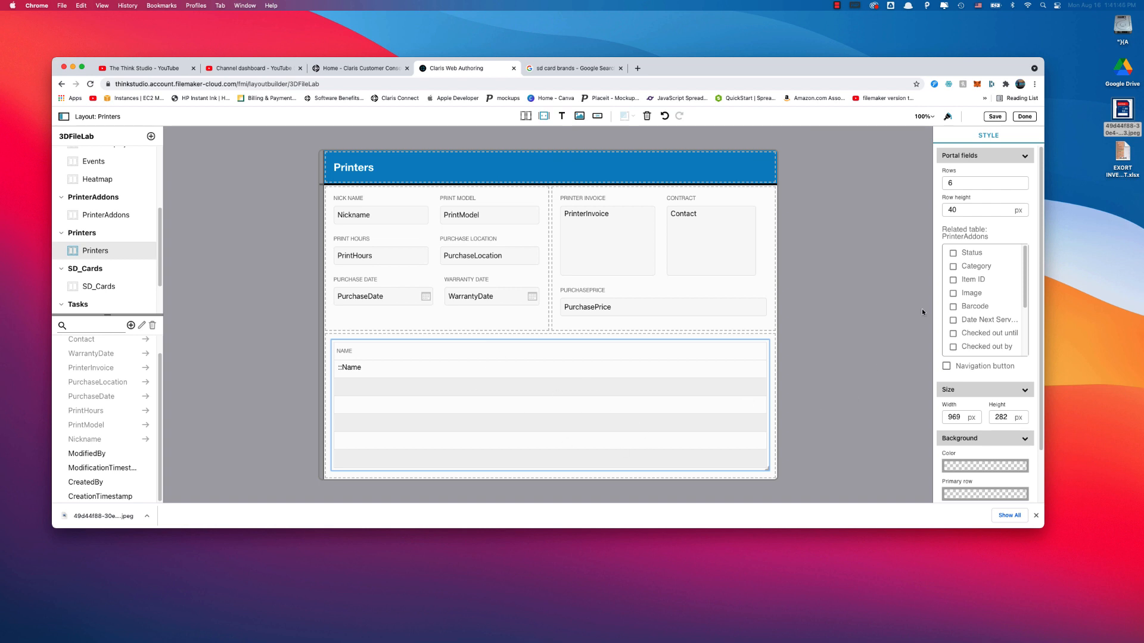
{"action": "left_click", "coordinate": [980, 188]}
{"action": "scroll", "coordinate": [979, 262], "scroll_direction": "down", "scroll_amount": 1}
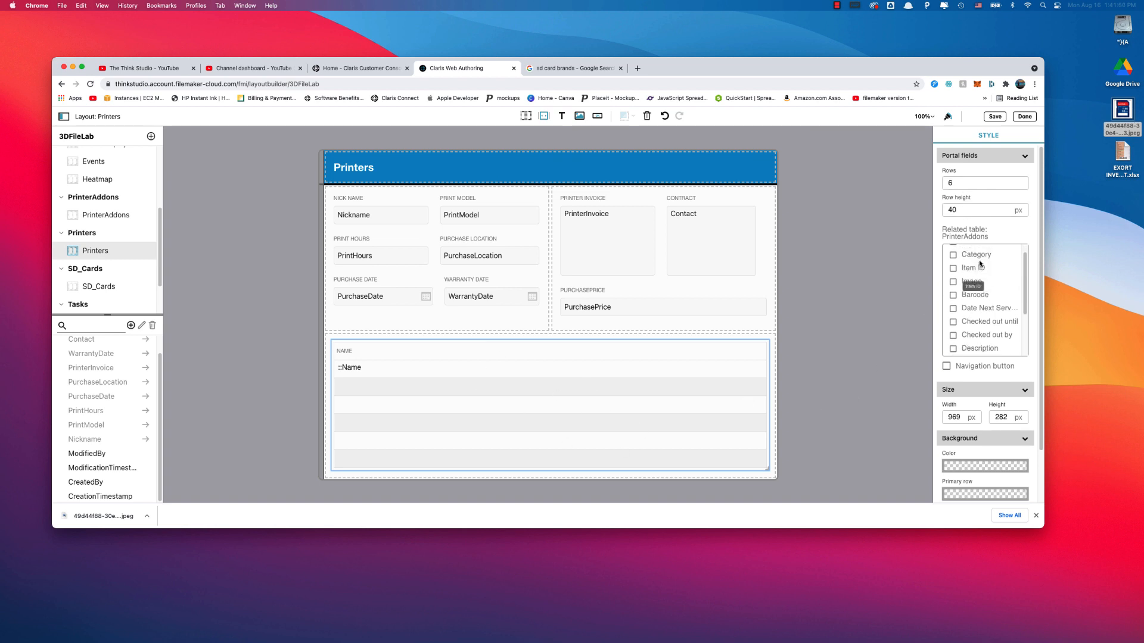
{"action": "scroll", "coordinate": [1006, 271], "scroll_direction": "up", "scroll_amount": 1}
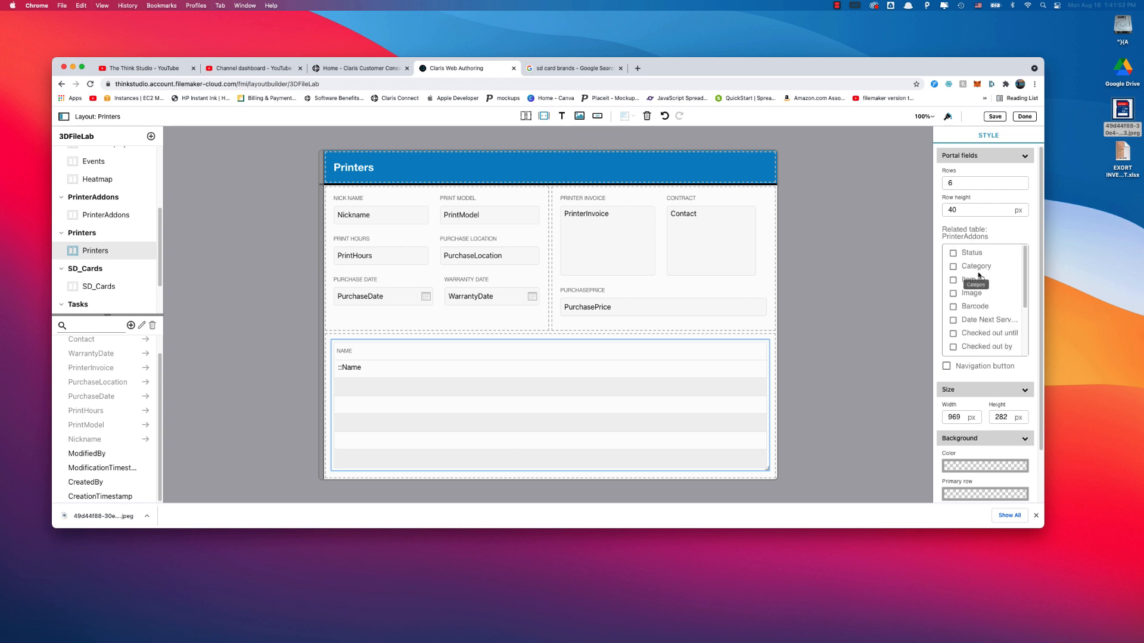
{"action": "scroll", "coordinate": [1012, 271], "scroll_direction": "down", "scroll_amount": 6}
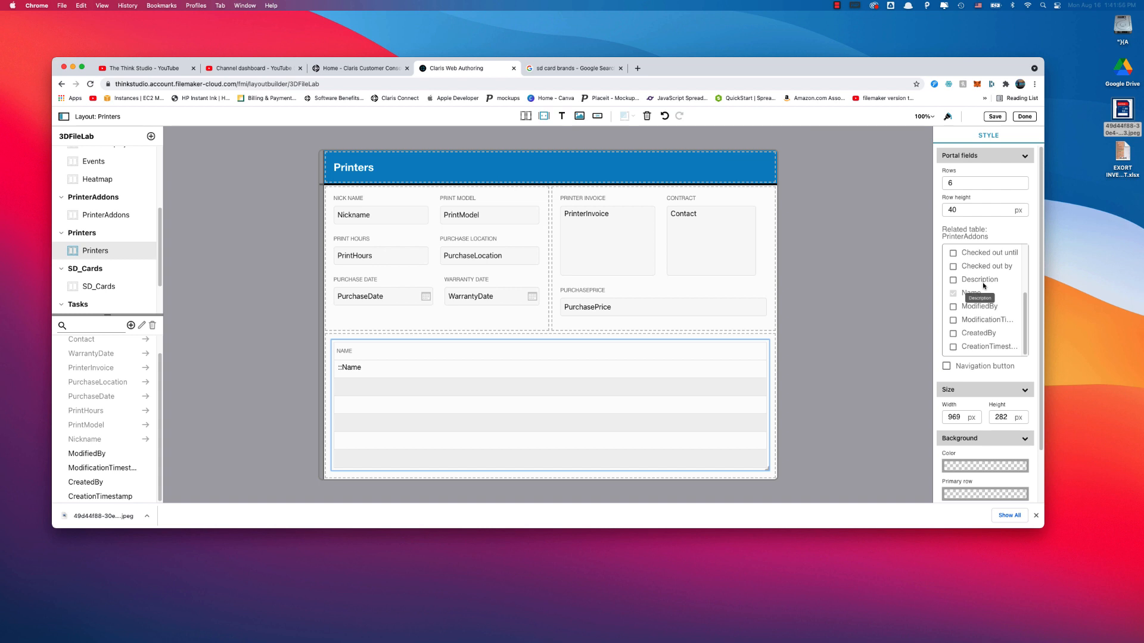
{"action": "scroll", "coordinate": [965, 293], "scroll_direction": "up", "scroll_amount": 6}
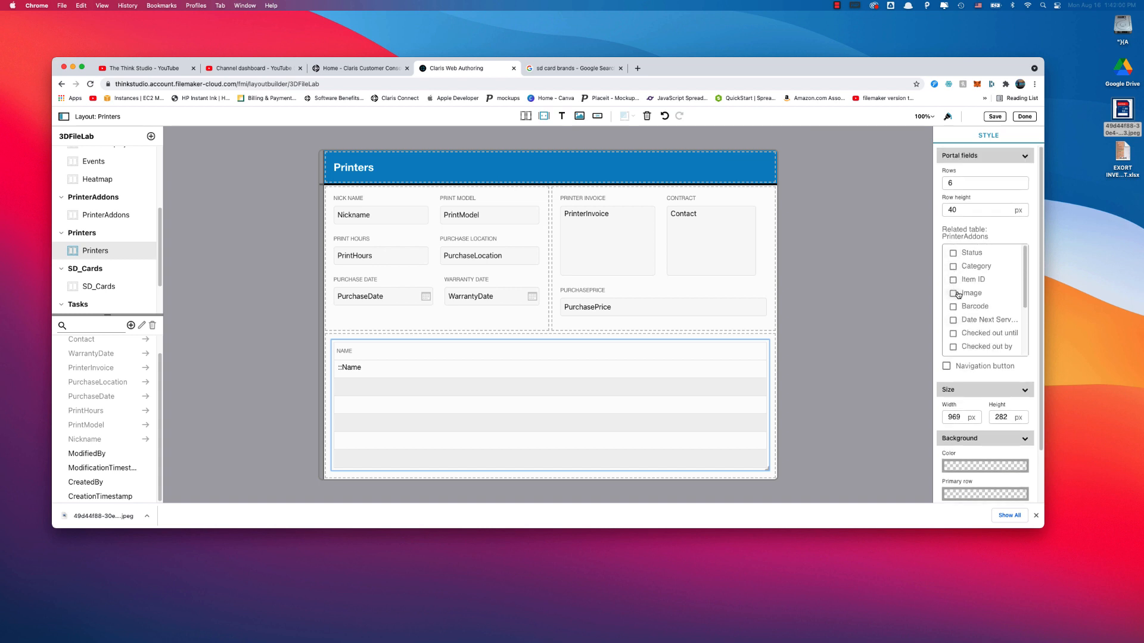
{"action": "scroll", "coordinate": [958, 294], "scroll_direction": "down", "scroll_amount": 5}
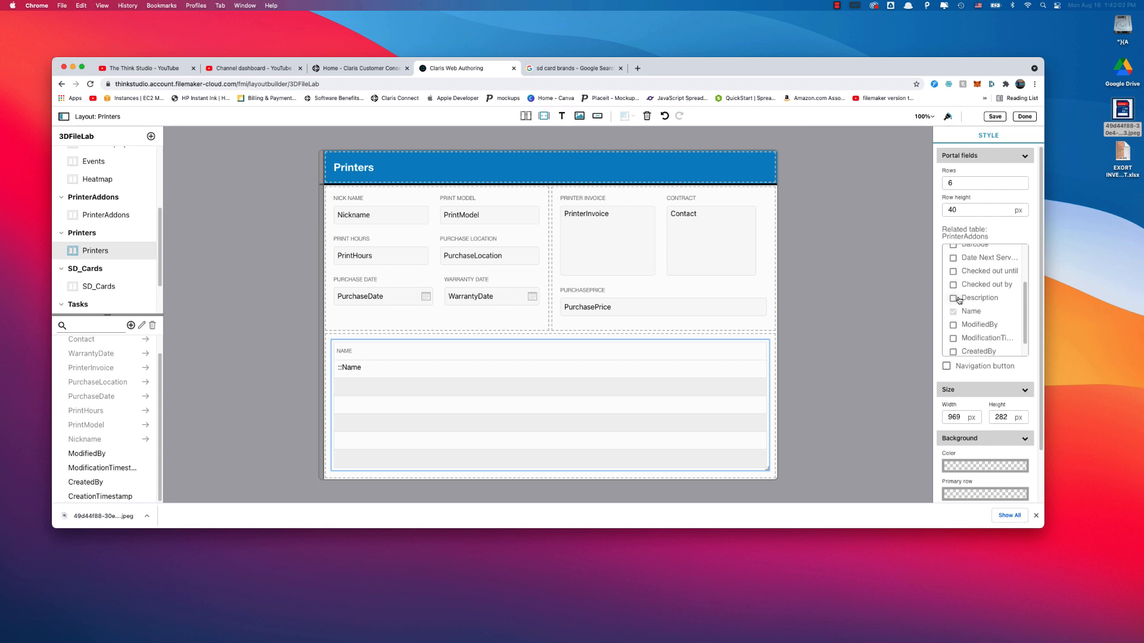
Add Description and Image portal columns, move Image to the front, and widen Name and Image.
{"action": "left_click", "coordinate": [954, 299]}
{"action": "scroll", "coordinate": [962, 328], "scroll_direction": "up", "scroll_amount": 2}
{"action": "scroll", "coordinate": [967, 334], "scroll_direction": "up", "scroll_amount": 3}
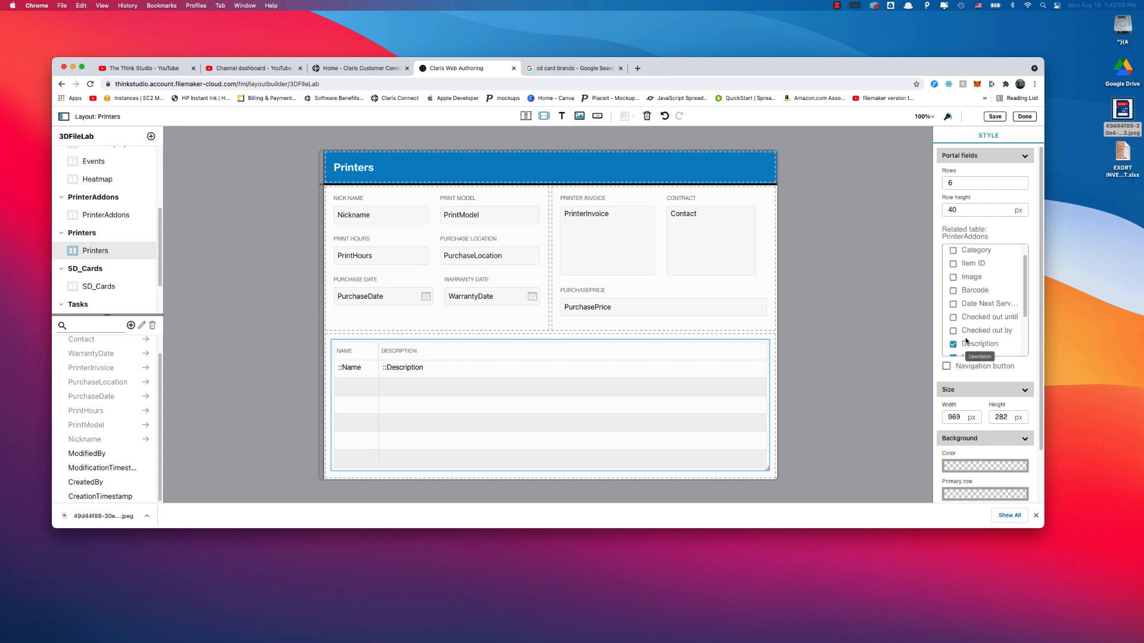
{"action": "left_click", "coordinate": [953, 293]}
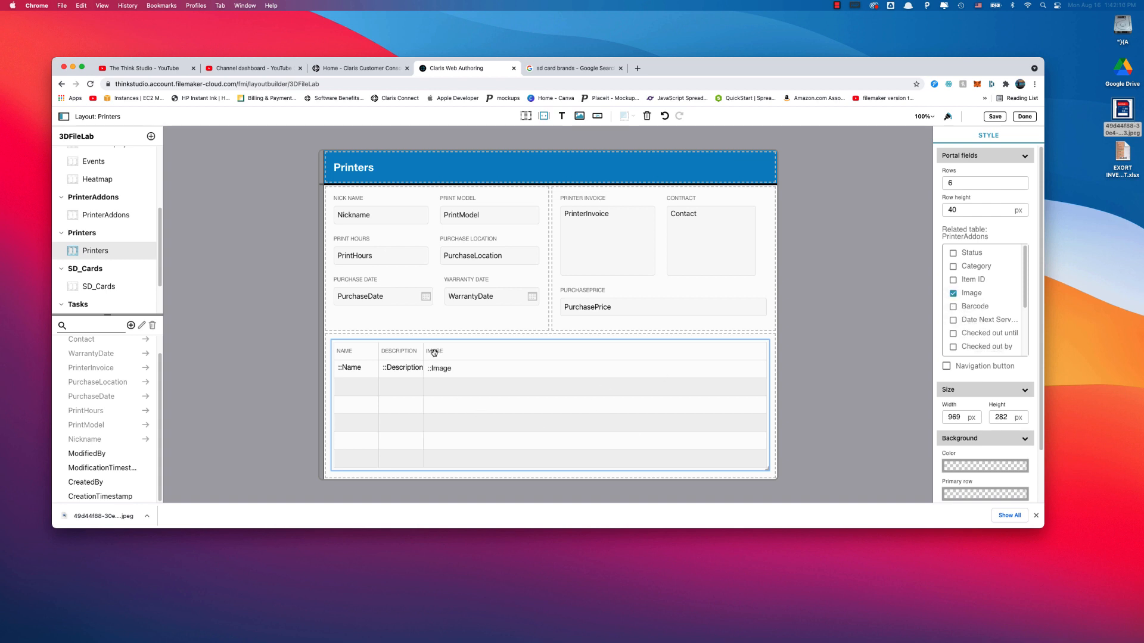
{"action": "left_click_drag", "start_coordinate": [434, 352], "coordinate": [350, 358]}
{"action": "left_click_drag", "start_coordinate": [423, 352], "coordinate": [452, 355]}
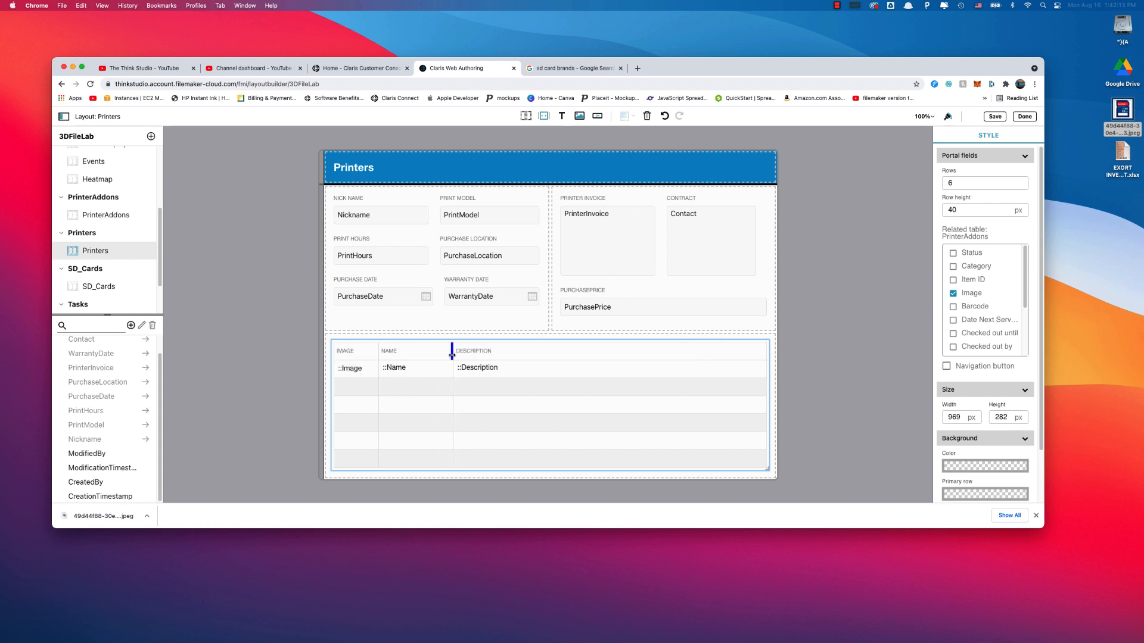
{"action": "left_click_drag", "start_coordinate": [378, 357], "coordinate": [395, 356]}
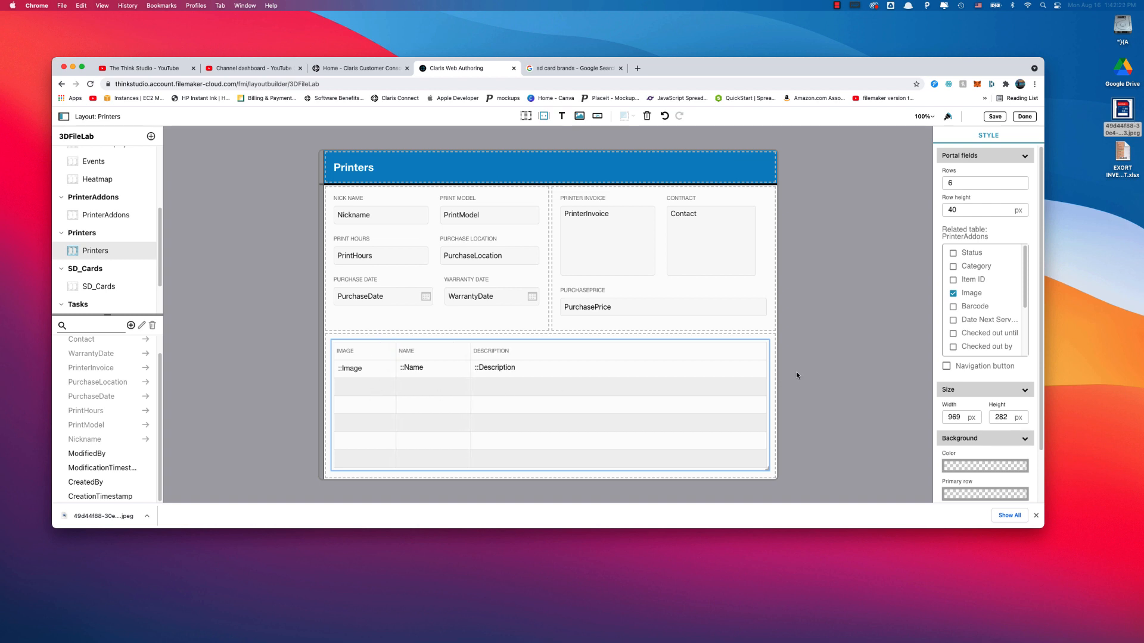
{"action": "scroll", "coordinate": [970, 326], "scroll_direction": "down", "scroll_amount": 4}
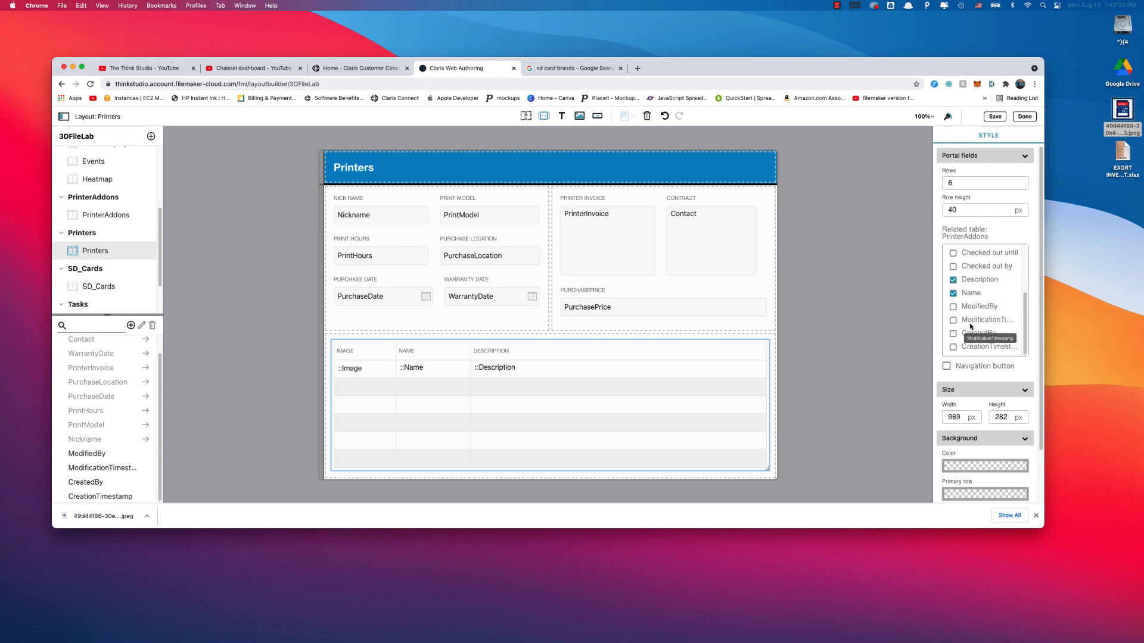
{"action": "scroll", "coordinate": [970, 326], "scroll_direction": "up", "scroll_amount": 4}
{"action": "scroll", "coordinate": [970, 325], "scroll_direction": "down", "scroll_amount": 4}
On the PrinterAddons layout, shrink the Image field to 146 px tall.
{"action": "left_click", "coordinate": [97, 216]}
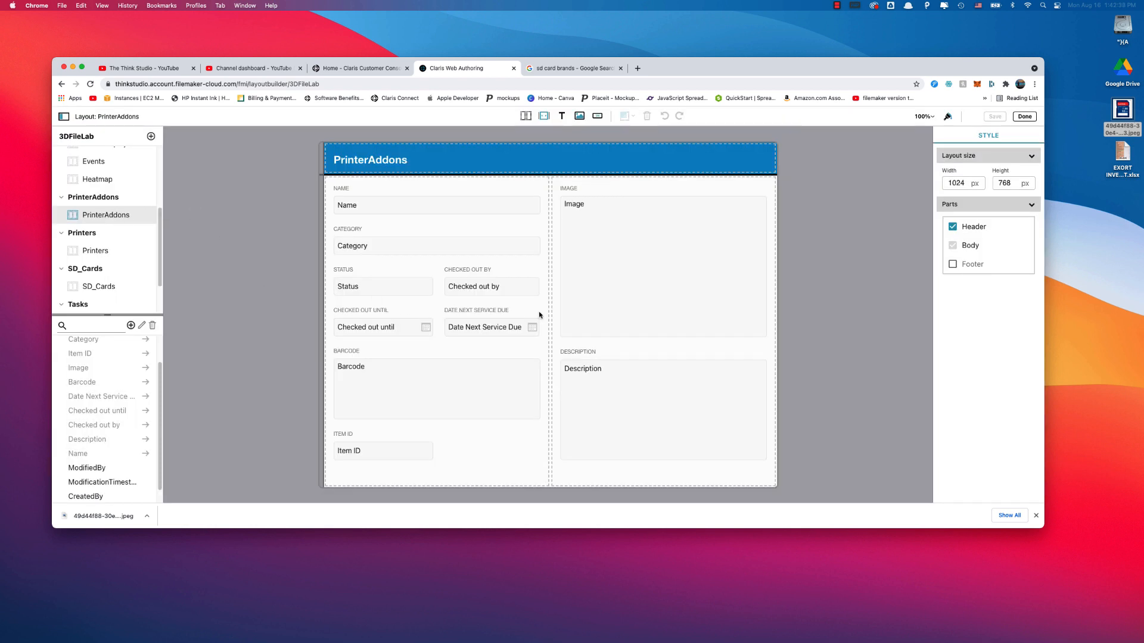
{"action": "left_click", "coordinate": [618, 276]}
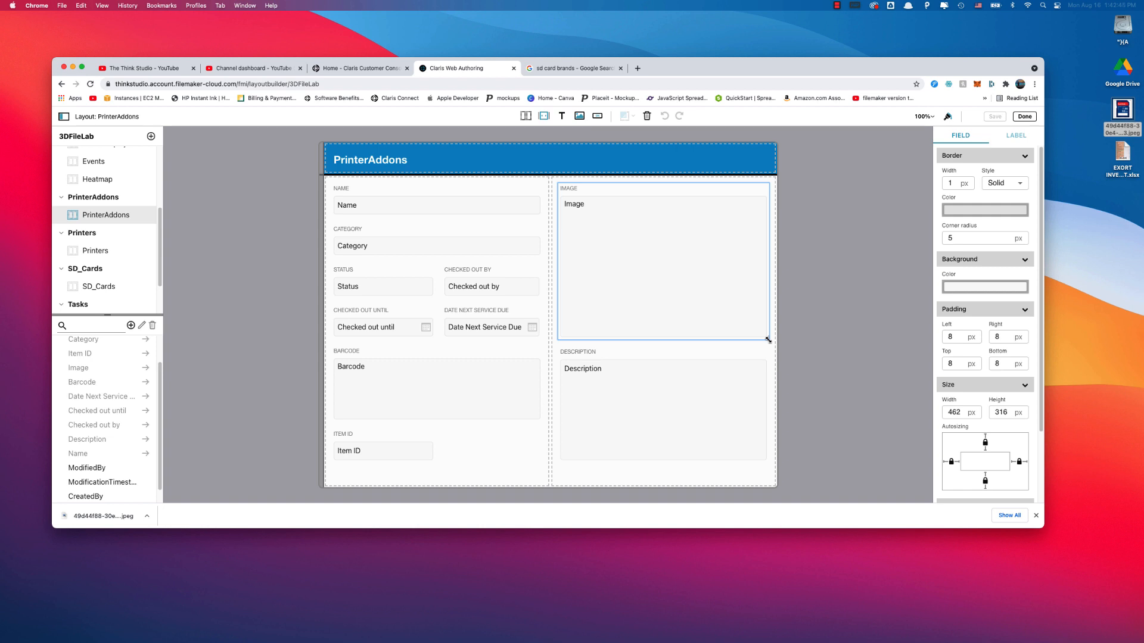
{"action": "left_click_drag", "start_coordinate": [768, 339], "coordinate": [766, 264]}
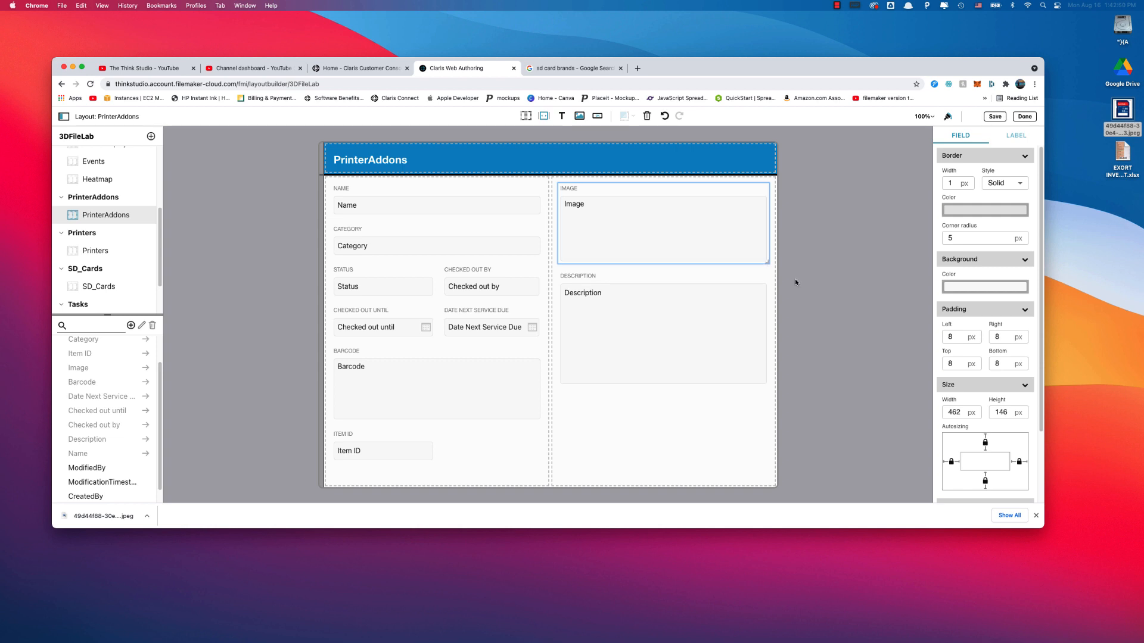
{"action": "left_click", "coordinate": [691, 457]}
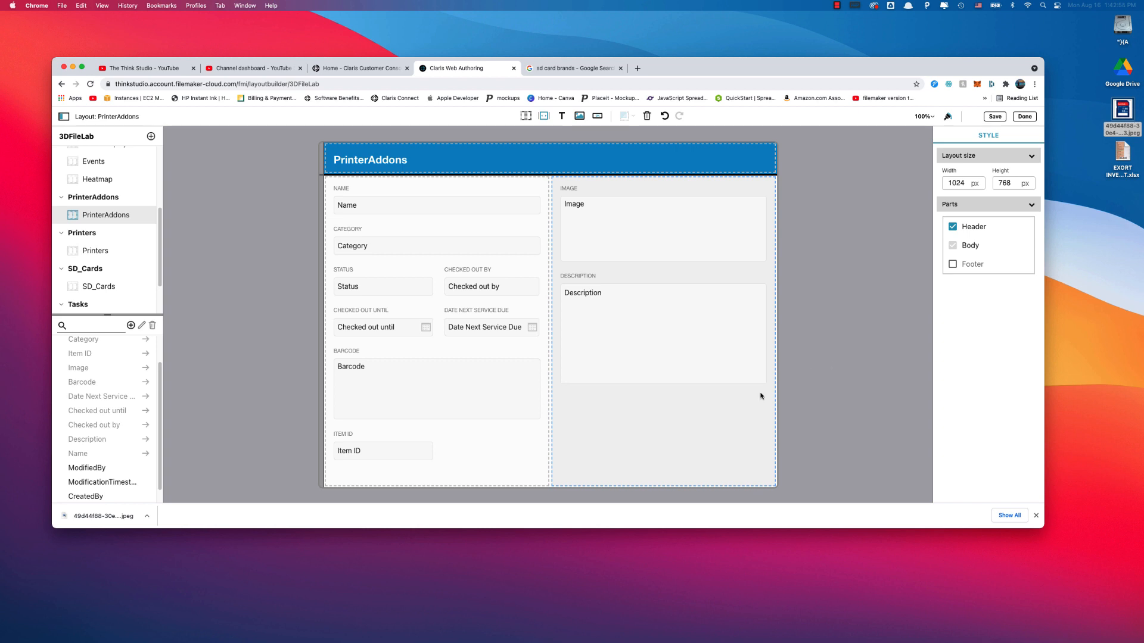
Permanently delete the Barcode field from the field list.
{"action": "left_click", "coordinate": [352, 370]}
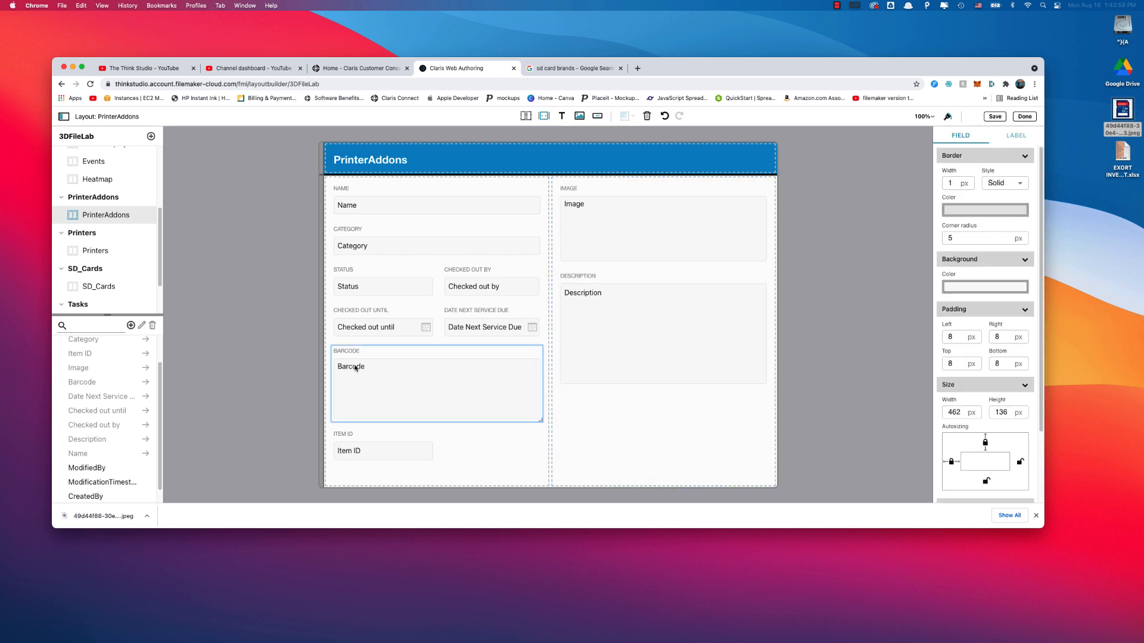
{"action": "right_click", "coordinate": [355, 368]}
{"action": "left_click", "coordinate": [340, 385]}
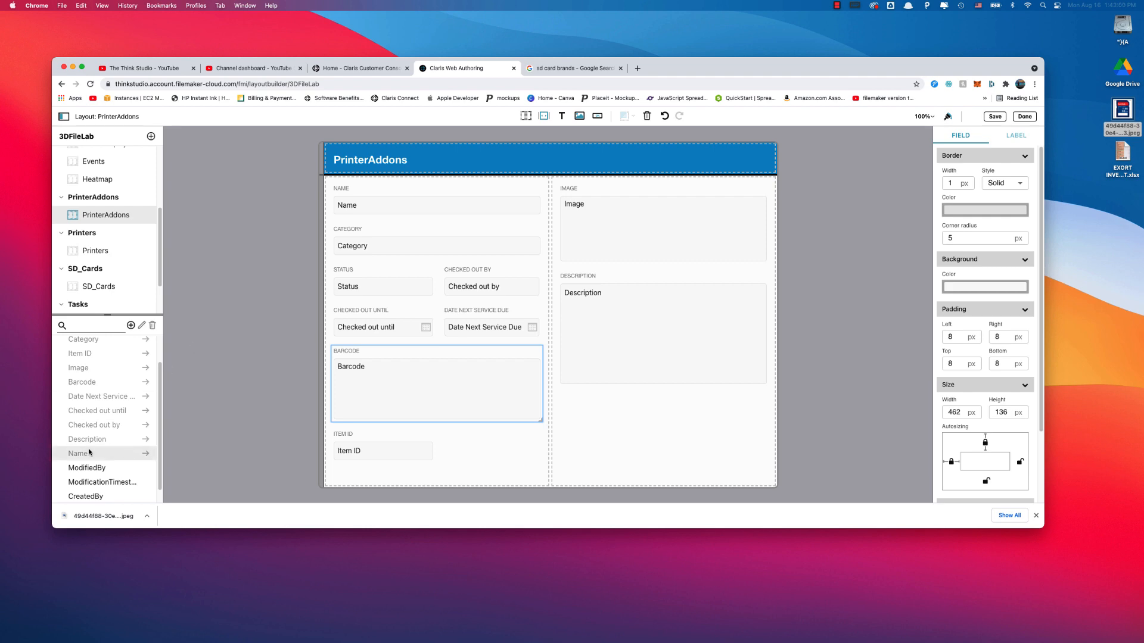
{"action": "left_click", "coordinate": [110, 382]}
{"action": "left_click", "coordinate": [152, 326]}
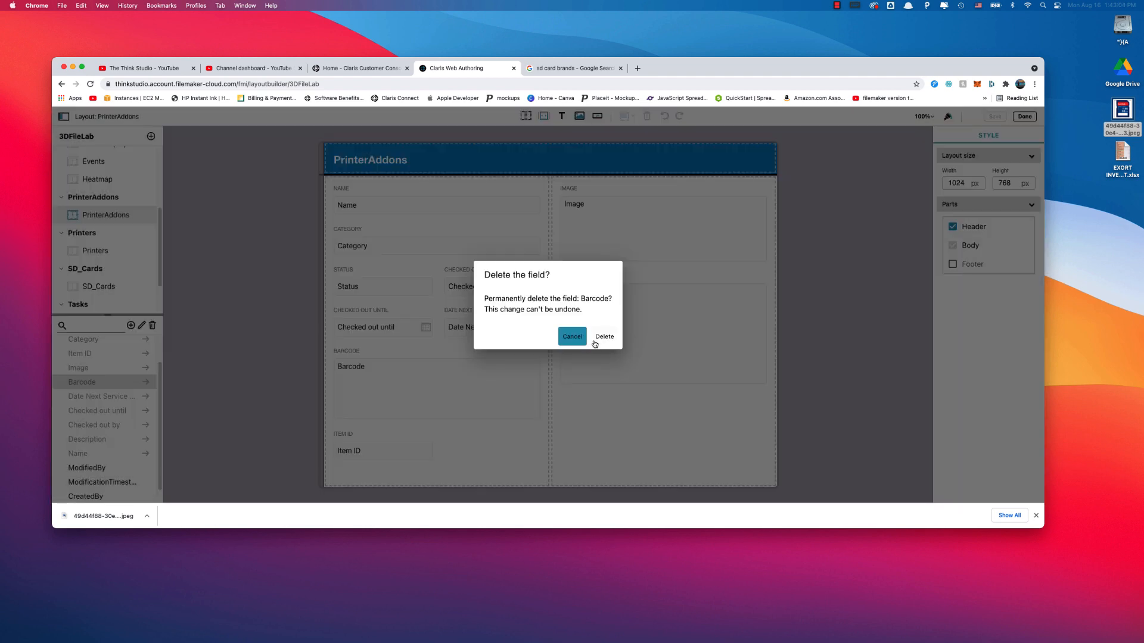
{"action": "left_click", "coordinate": [603, 337]}
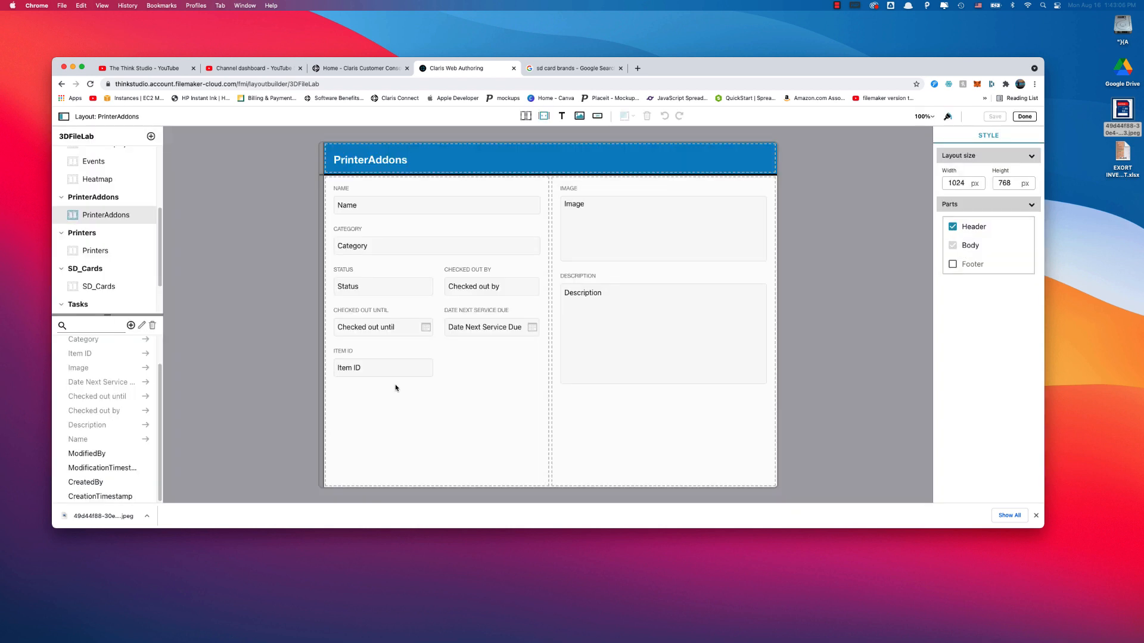
Widen the Item ID field across the left column.
{"action": "left_click", "coordinate": [397, 387]}
{"action": "left_click", "coordinate": [409, 376]}
{"action": "left_click_drag", "start_coordinate": [433, 377], "coordinate": [549, 381]}
{"action": "left_click", "coordinate": [395, 409]}
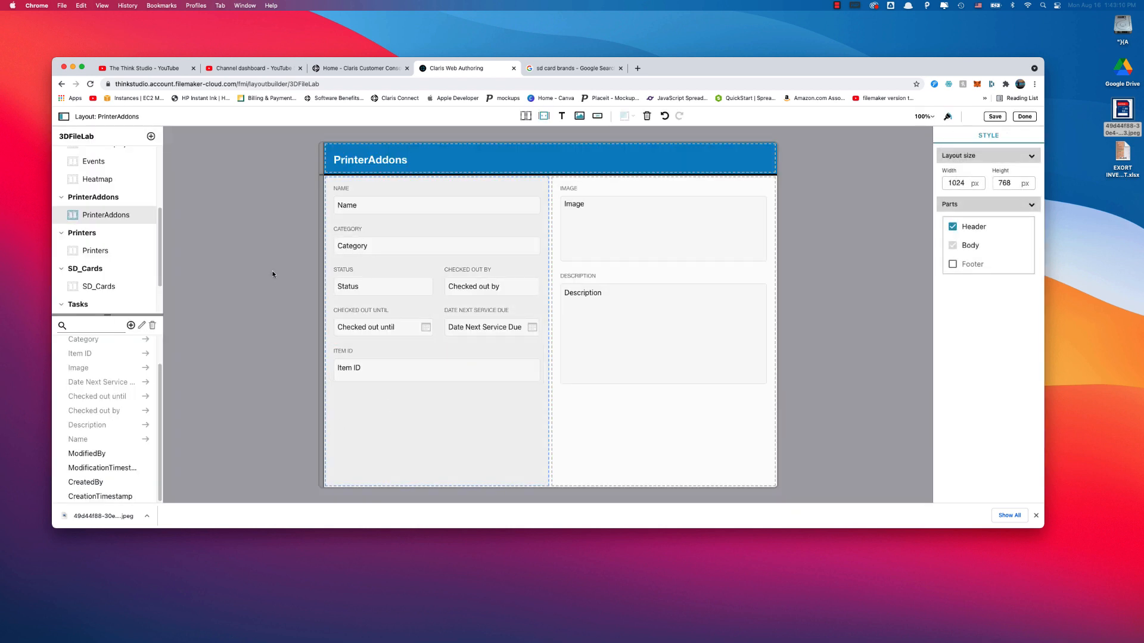
Create a Currency field named Price and add it to the layout.
{"action": "left_click", "coordinate": [131, 326]}
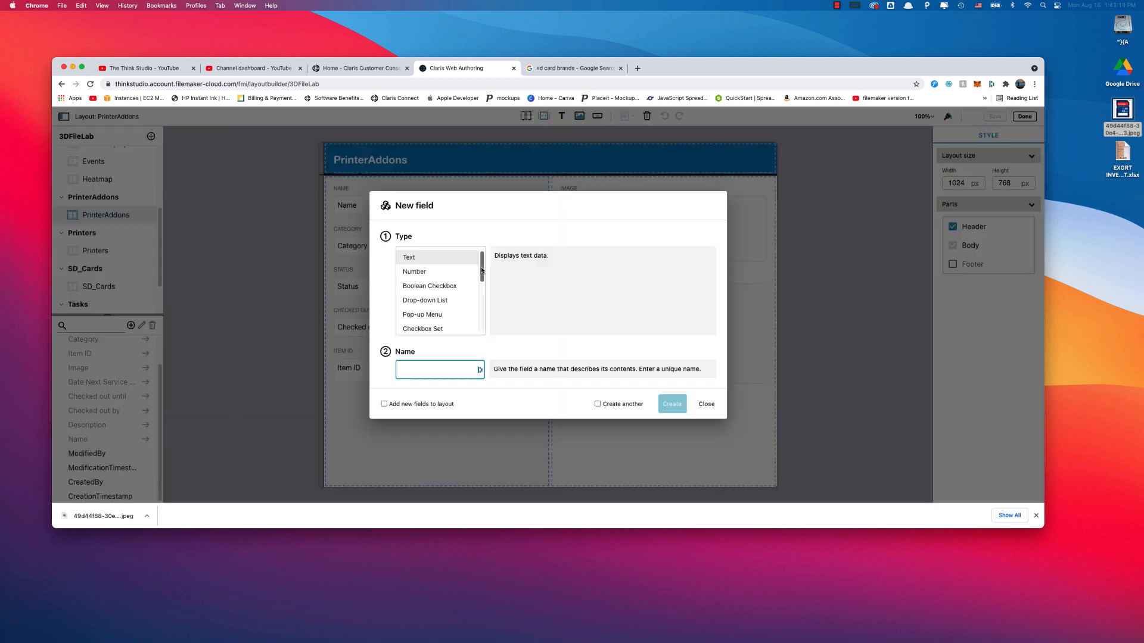
{"action": "left_click_drag", "start_coordinate": [482, 266], "coordinate": [481, 317]}
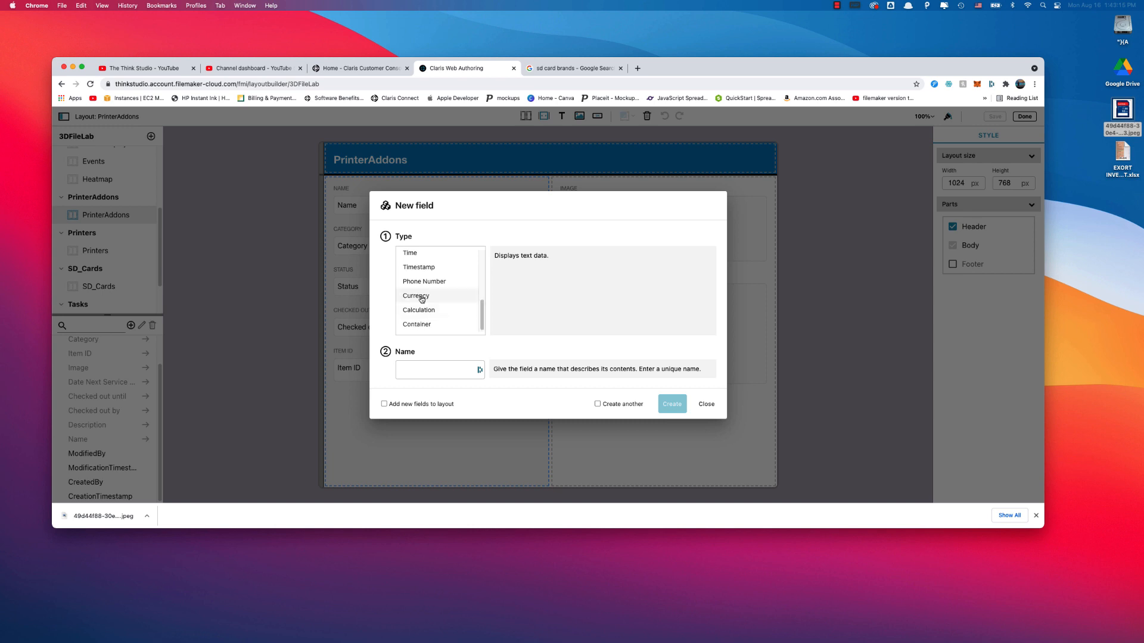
{"action": "left_click", "coordinate": [417, 295]}
{"action": "left_click", "coordinate": [429, 326]}
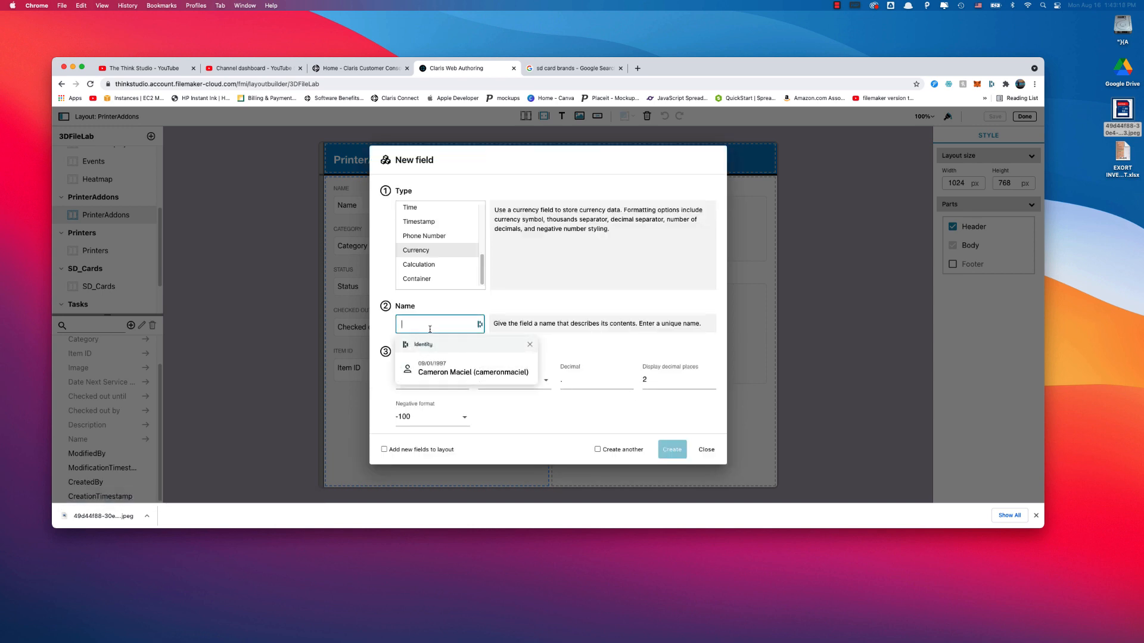
{"action": "type", "text": "Price"}
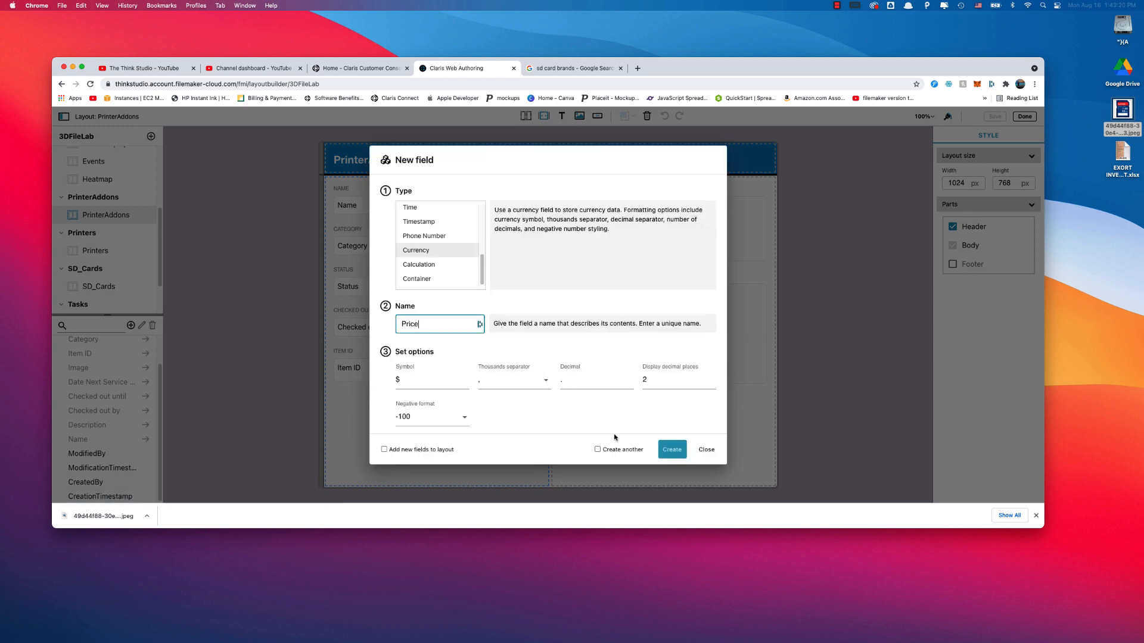
{"action": "left_click", "coordinate": [429, 450]}
{"action": "left_click", "coordinate": [670, 451]}
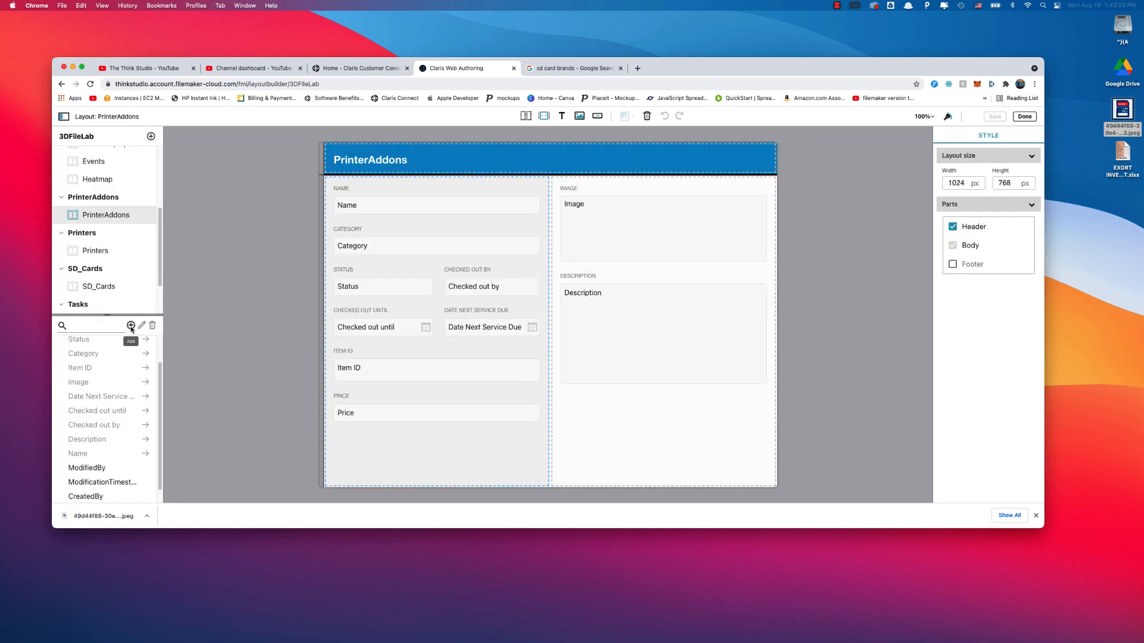
Create a Text field named PurchaseLink, then open Printers and select its PrinterAddons portal.
{"action": "left_click", "coordinate": [130, 326]}
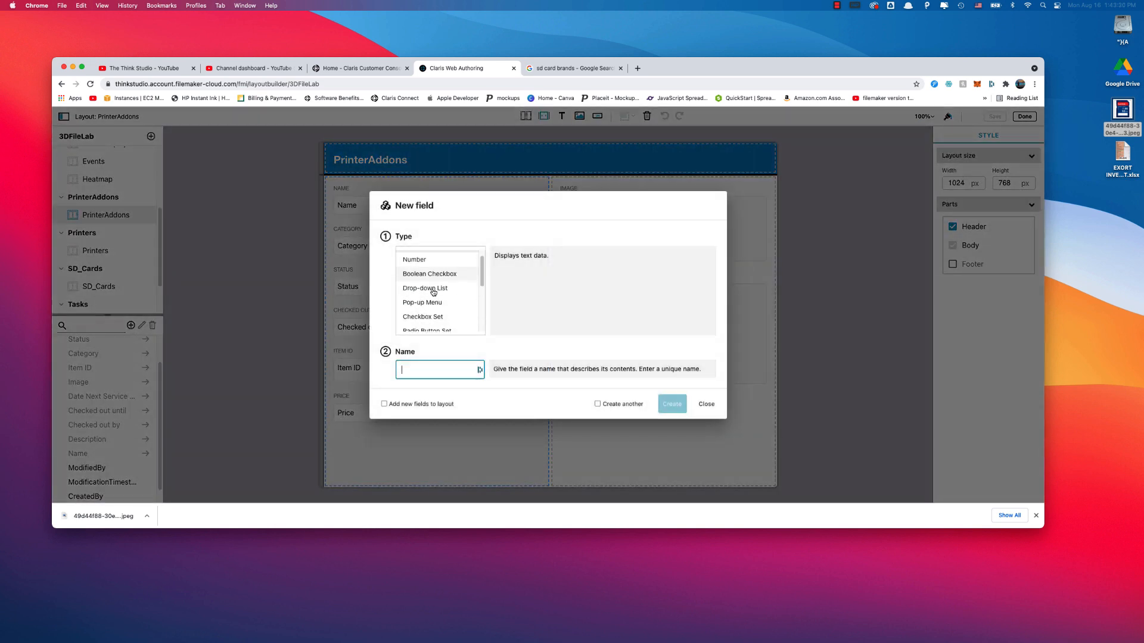
{"action": "left_click", "coordinate": [413, 259]}
{"action": "left_click", "coordinate": [423, 369]}
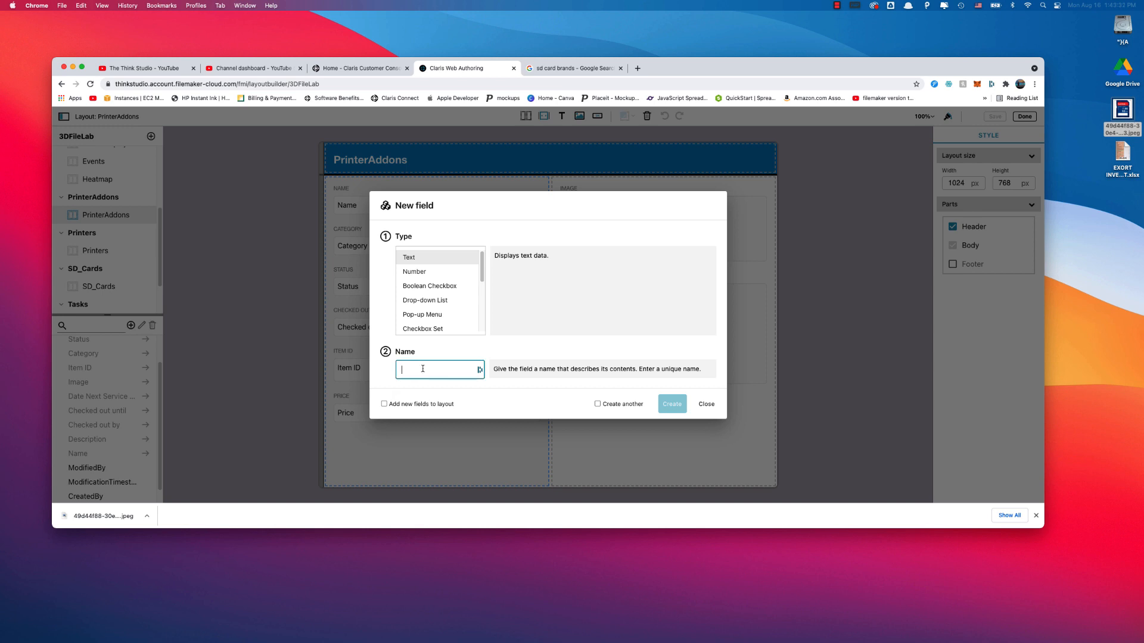
{"action": "type", "text": "PurchaseLink"}
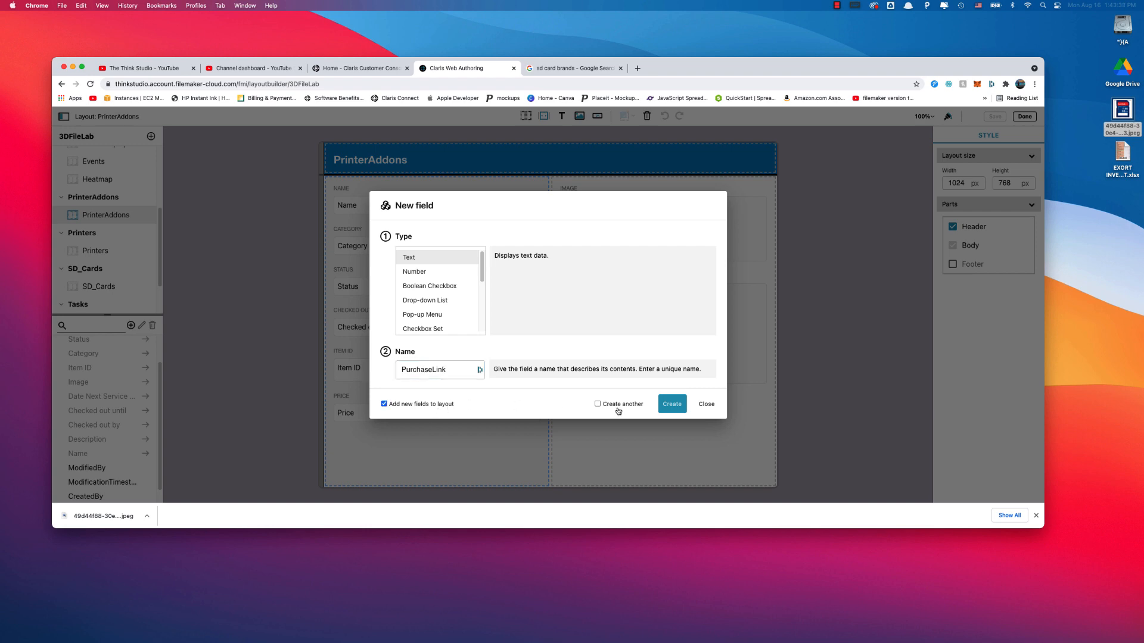
{"action": "left_click", "coordinate": [672, 403]}
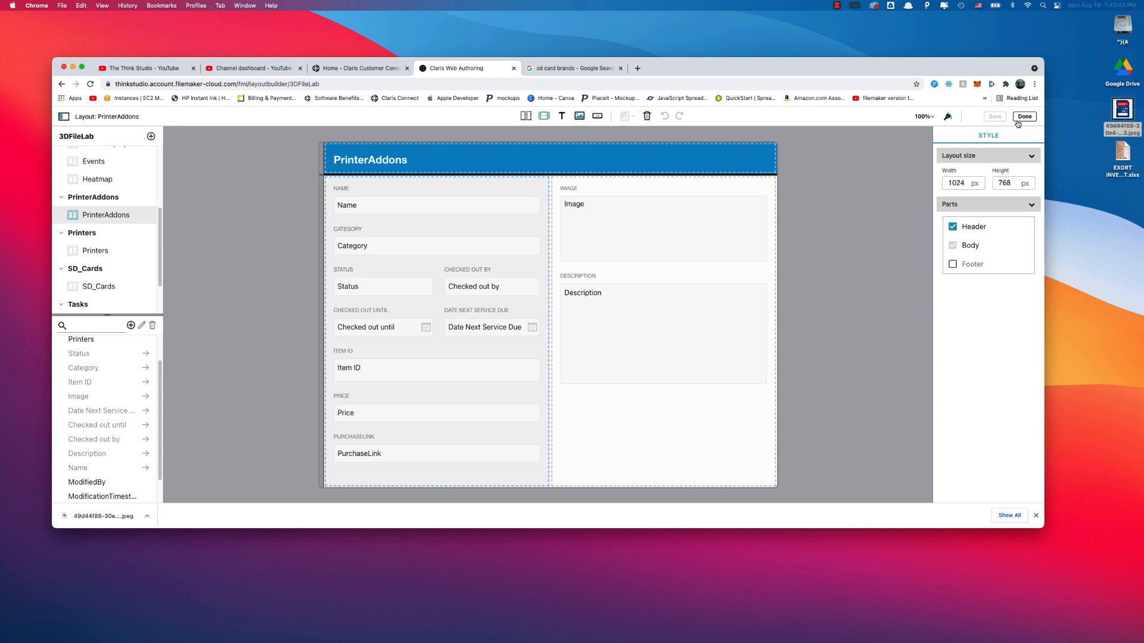
{"action": "left_click", "coordinate": [142, 250]}
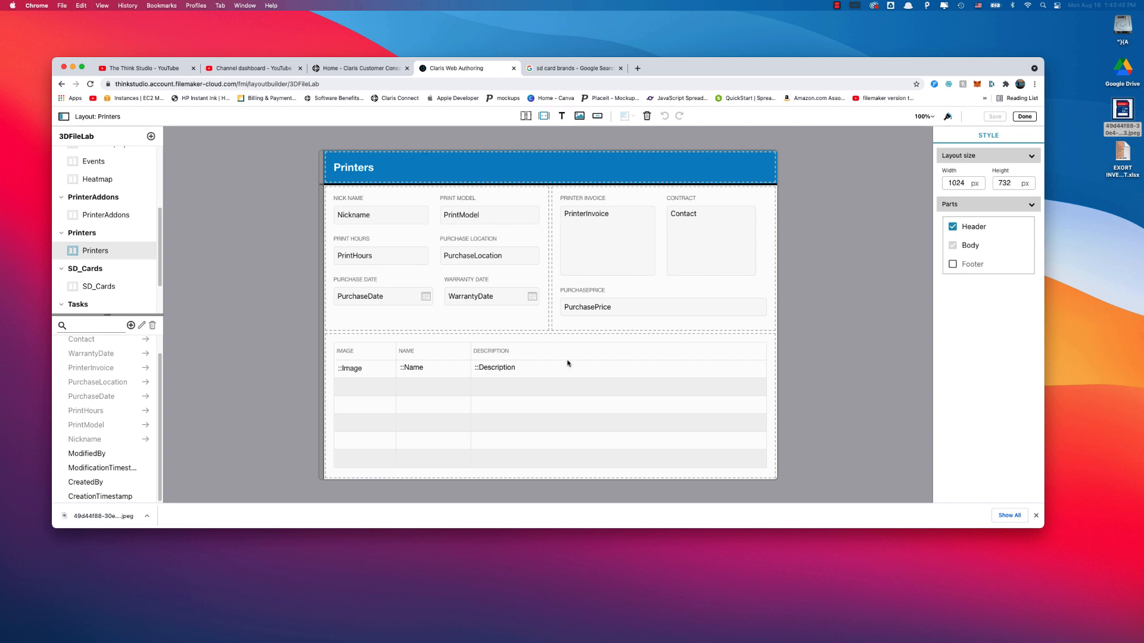
{"action": "left_click", "coordinate": [567, 363]}
Add PurchaseLink and Price portal columns, narrowing Description and widening PurchaseLink so its name shows.
{"action": "scroll", "coordinate": [953, 302], "scroll_direction": "down", "scroll_amount": 5}
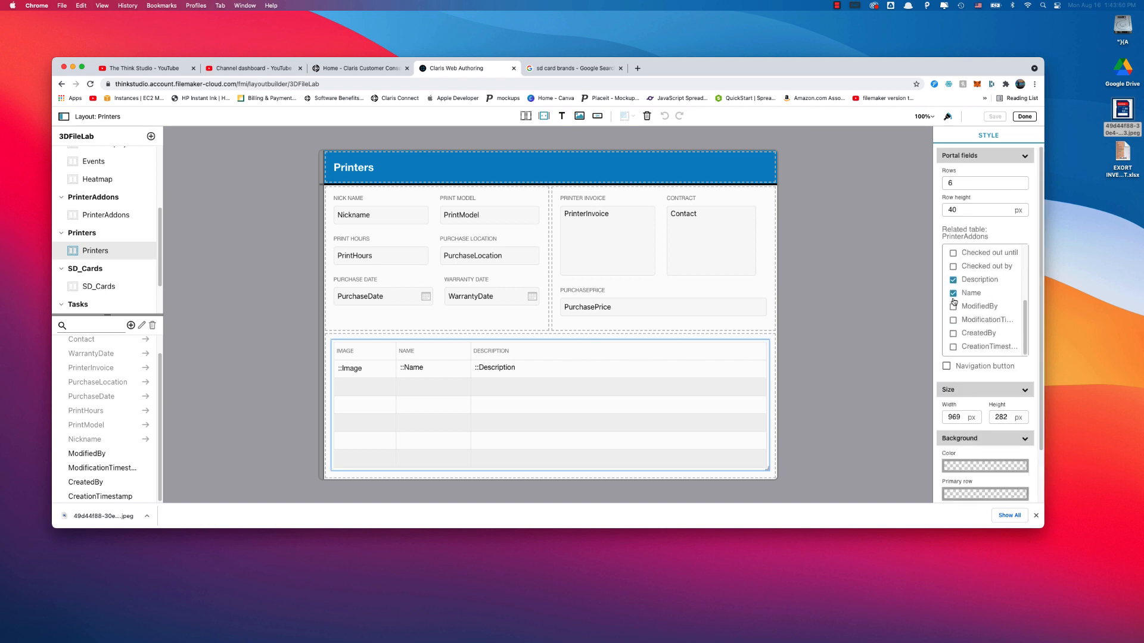
{"action": "scroll", "coordinate": [953, 302], "scroll_direction": "up", "scroll_amount": 5}
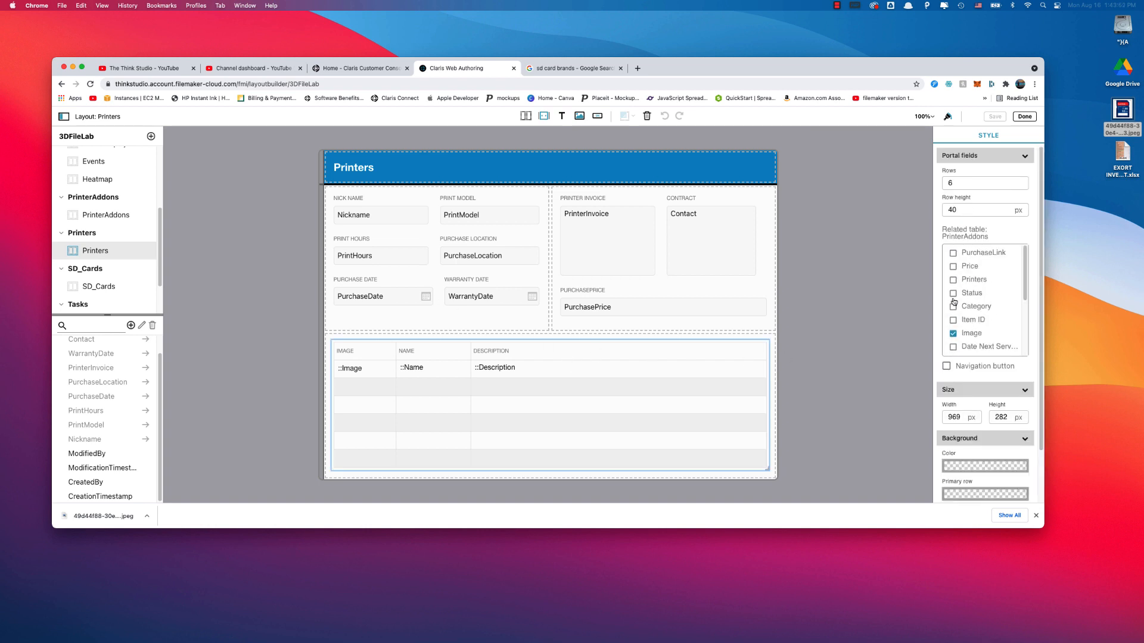
{"action": "scroll", "coordinate": [950, 281], "scroll_direction": "down", "scroll_amount": 5}
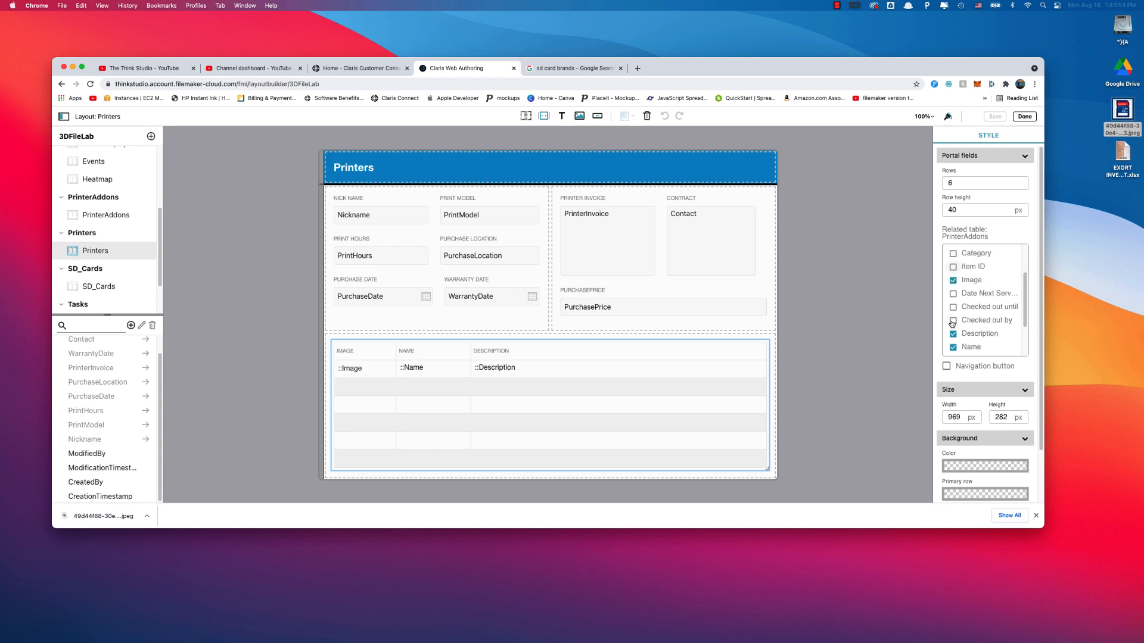
{"action": "scroll", "coordinate": [952, 324], "scroll_direction": "up", "scroll_amount": 5}
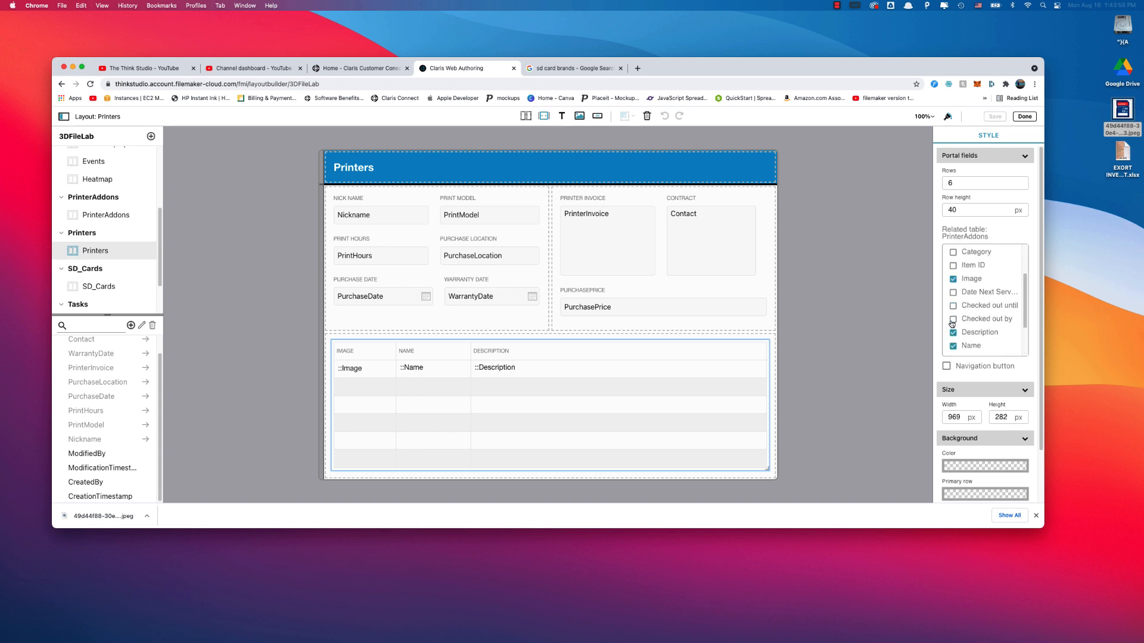
{"action": "left_click", "coordinate": [953, 253]}
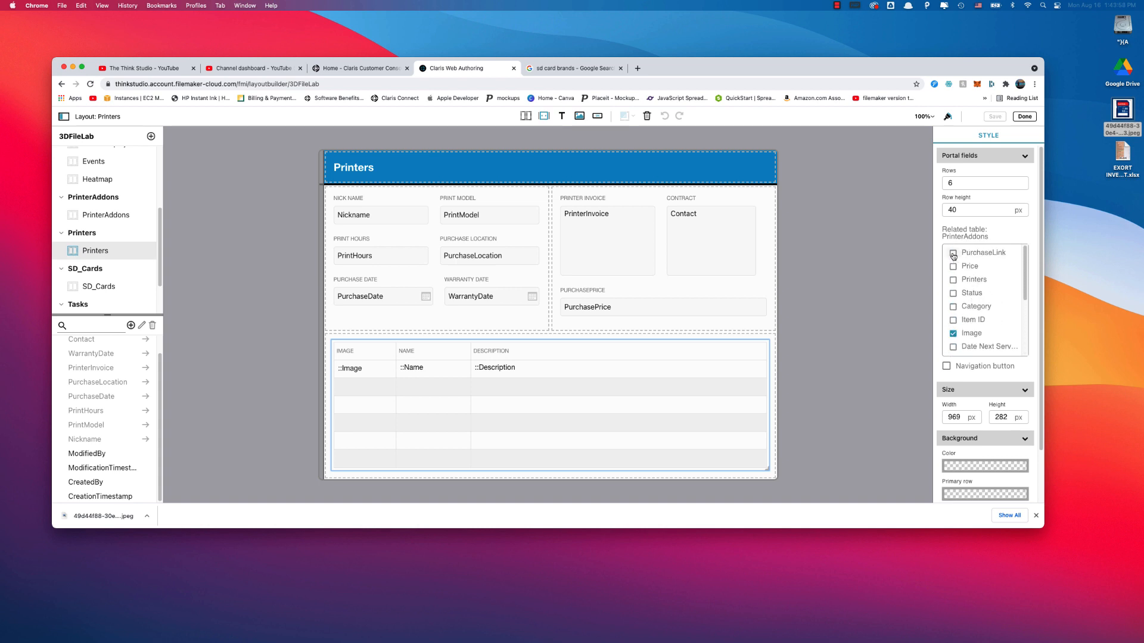
{"action": "left_click", "coordinate": [952, 267]}
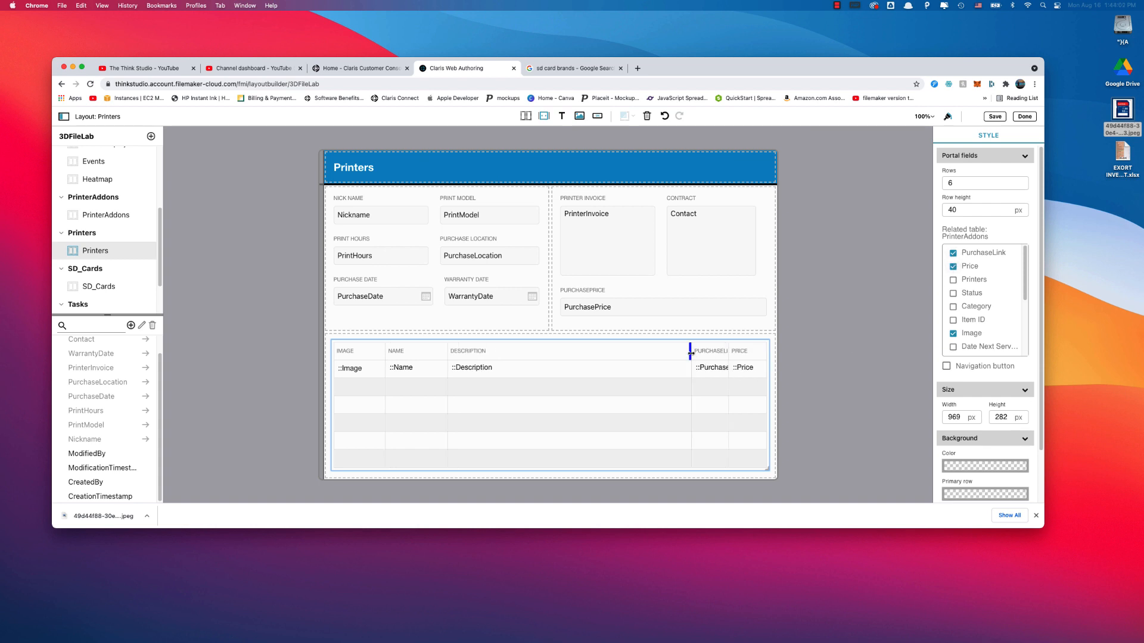
{"action": "left_click_drag", "start_coordinate": [691, 353], "coordinate": [522, 355]}
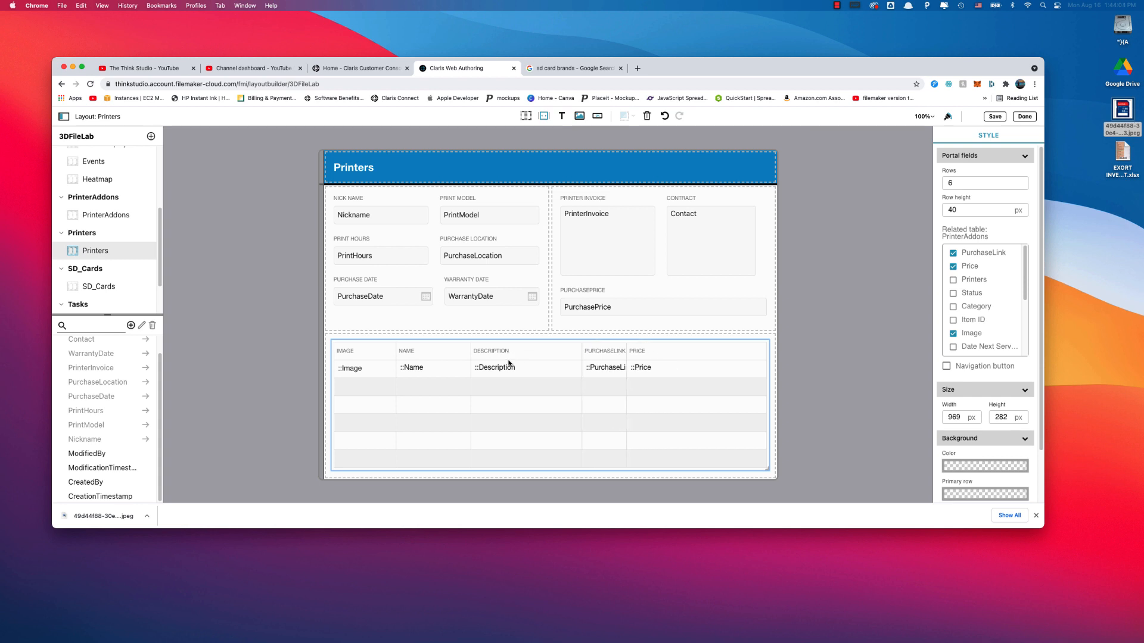
{"action": "left_click_drag", "start_coordinate": [627, 353], "coordinate": [686, 355]}
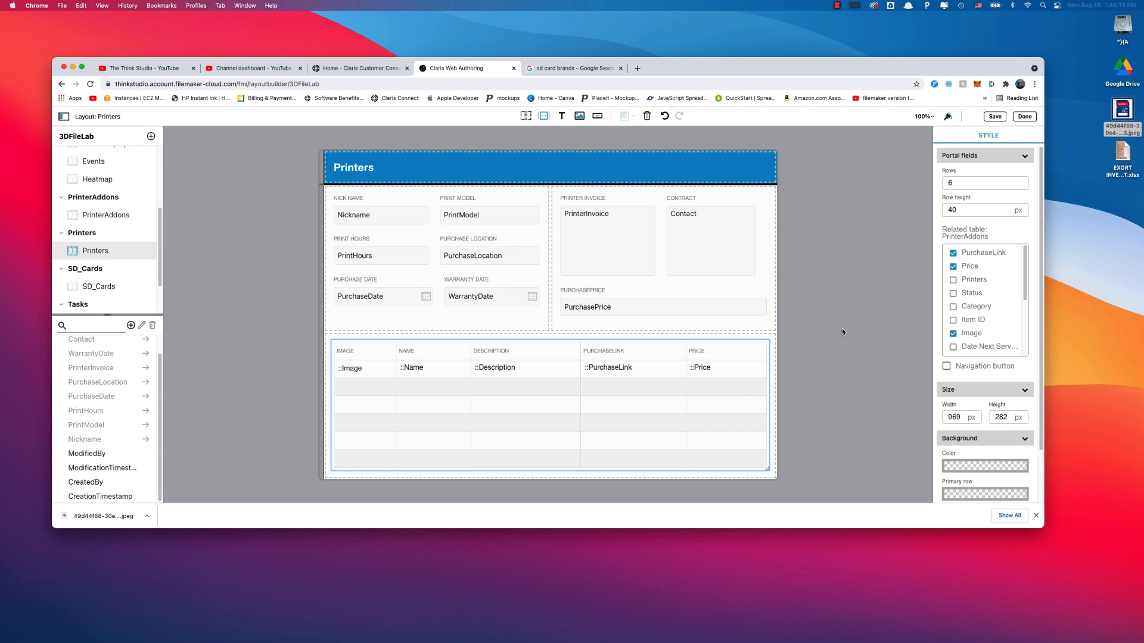
Give each portal row a navigation arrow targeting PrinterAddons, then return to the PrinterAddons layout.
{"action": "left_click", "coordinate": [947, 367]}
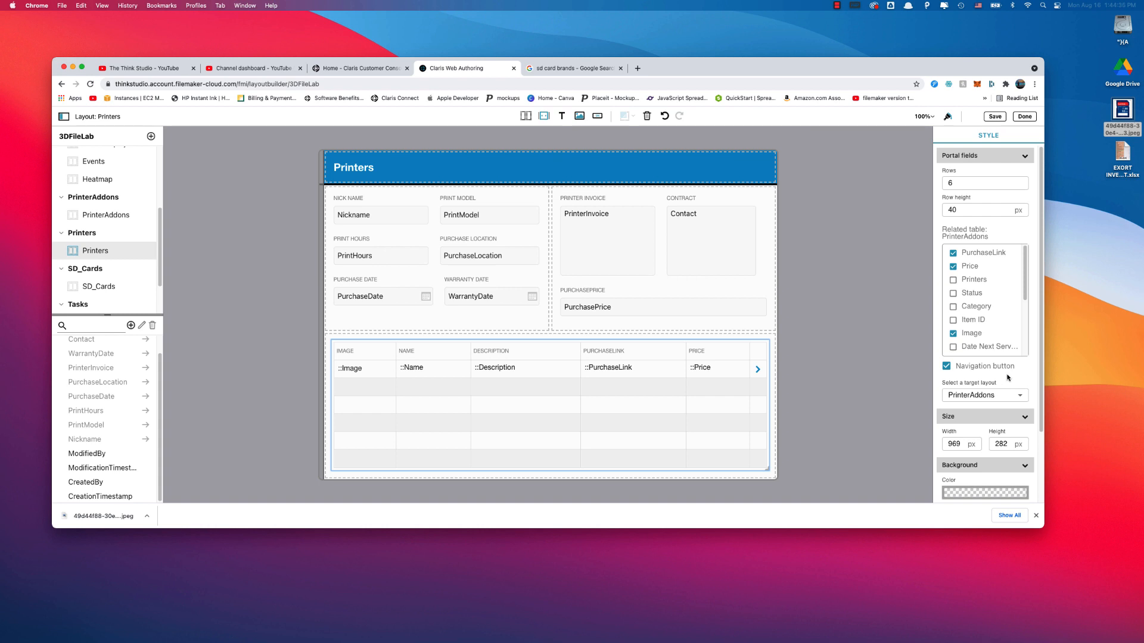
{"action": "scroll", "coordinate": [965, 296], "scroll_direction": "down", "scroll_amount": 4}
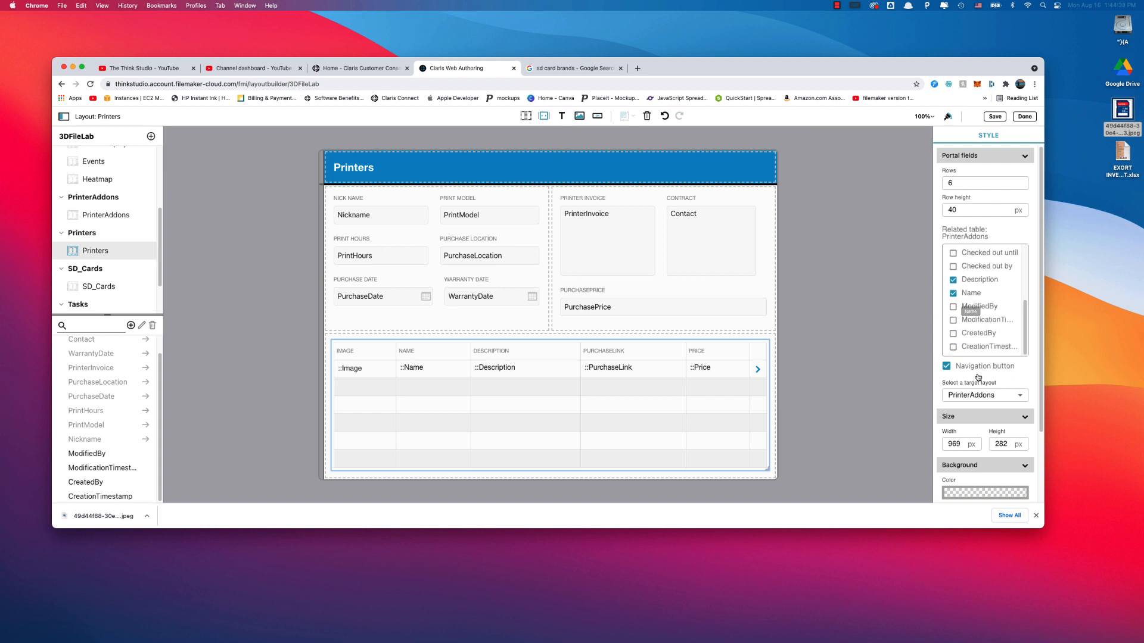
{"action": "scroll", "coordinate": [1001, 311], "scroll_direction": "up", "scroll_amount": 4}
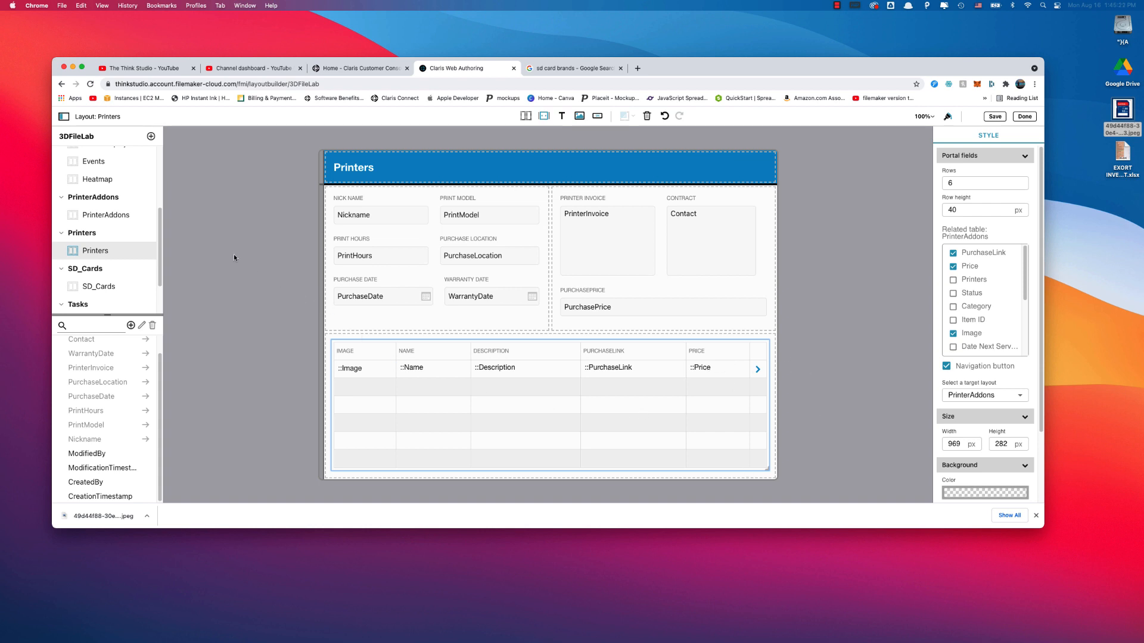
{"action": "left_click", "coordinate": [106, 215]}
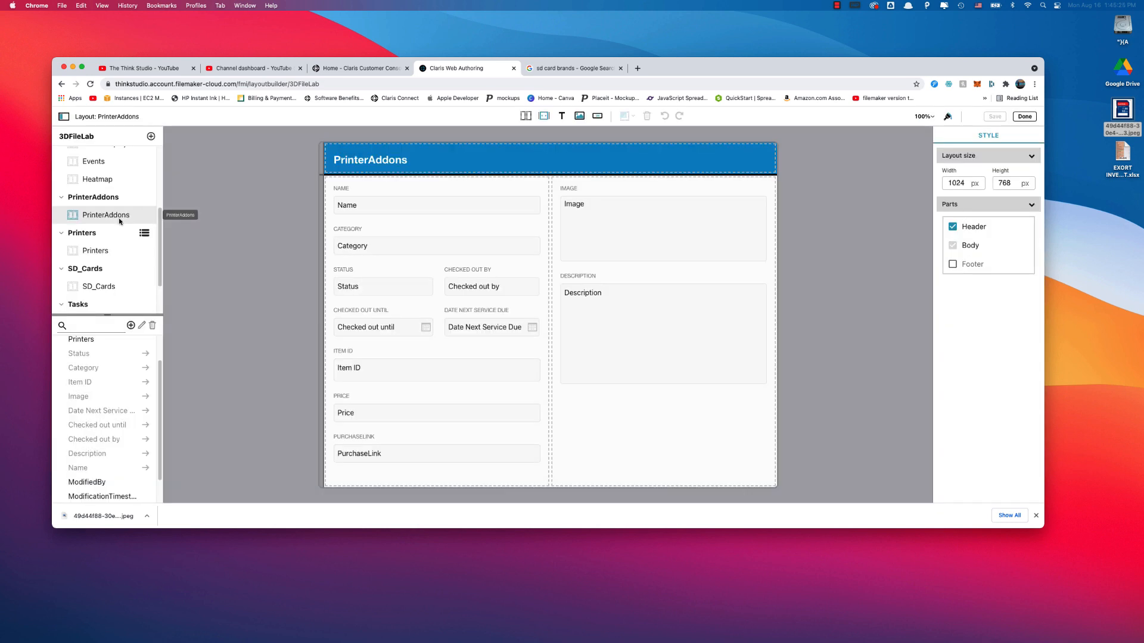
Shorten the Description and Image fields and place Description beside Image.
{"action": "left_click", "coordinate": [661, 352]}
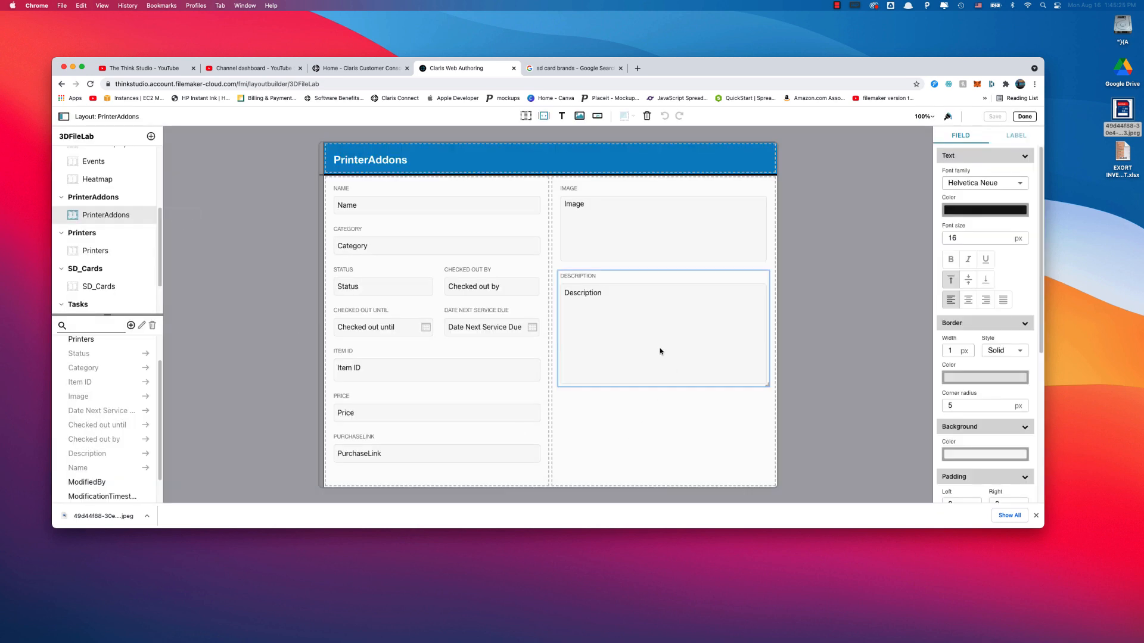
{"action": "left_click_drag", "start_coordinate": [767, 386], "coordinate": [768, 306]}
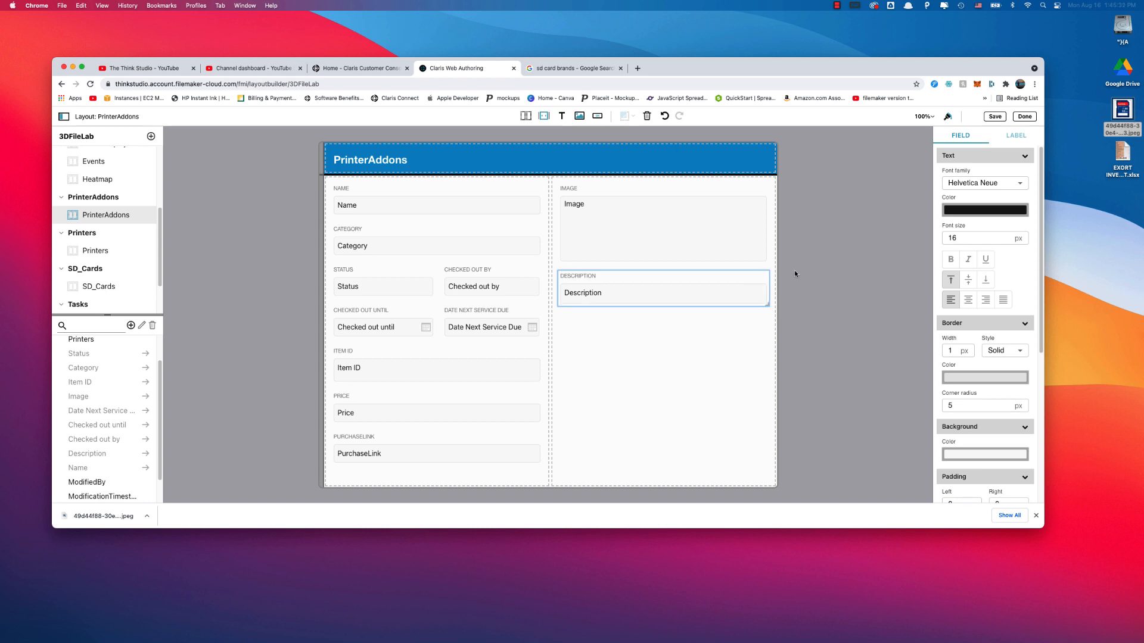
{"action": "left_click", "coordinate": [748, 252]}
{"action": "left_click_drag", "start_coordinate": [761, 258], "coordinate": [629, 254]}
{"action": "left_click", "coordinate": [724, 244]}
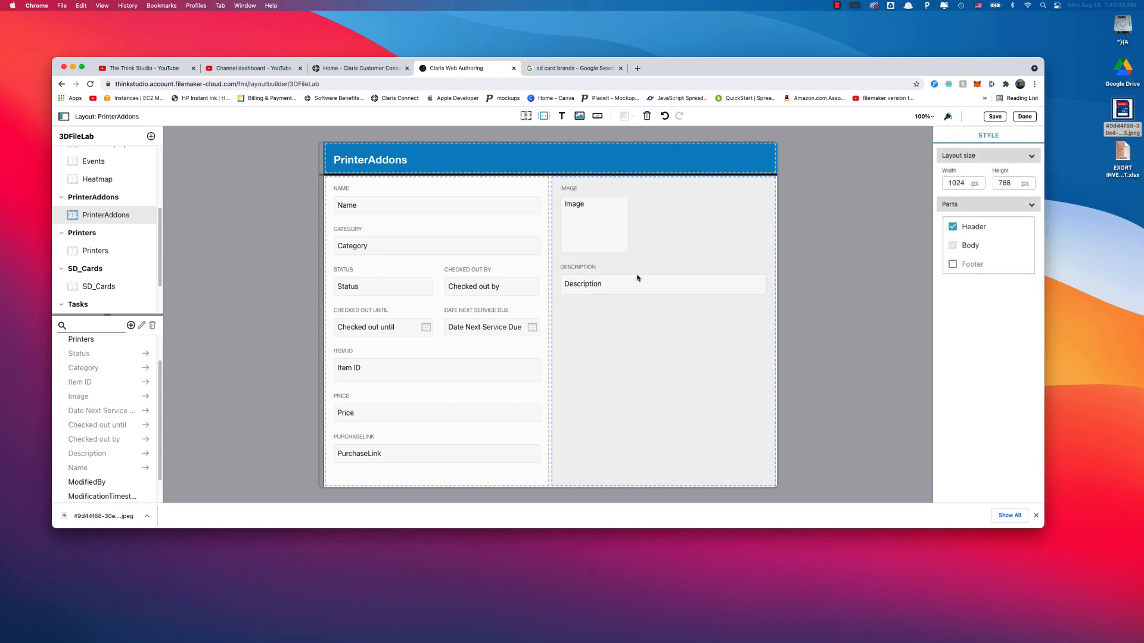
{"action": "left_click", "coordinate": [635, 283]}
{"action": "left_click_drag", "start_coordinate": [768, 296], "coordinate": [659, 306]}
{"action": "left_click_drag", "start_coordinate": [744, 227], "coordinate": [768, 256]}
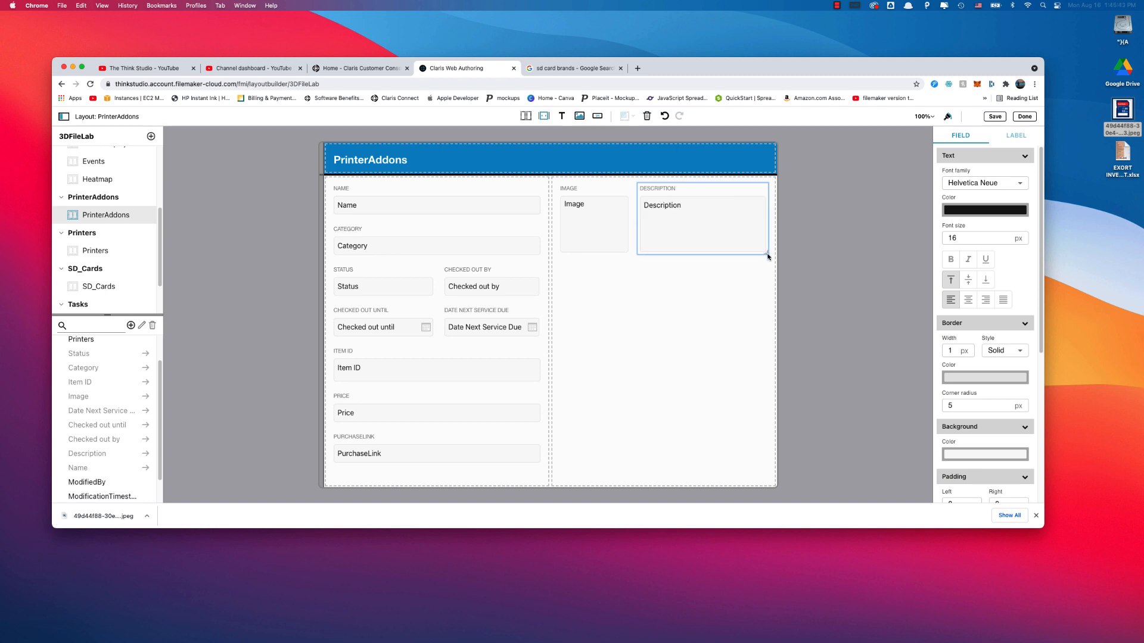
{"action": "left_click", "coordinate": [816, 280]}
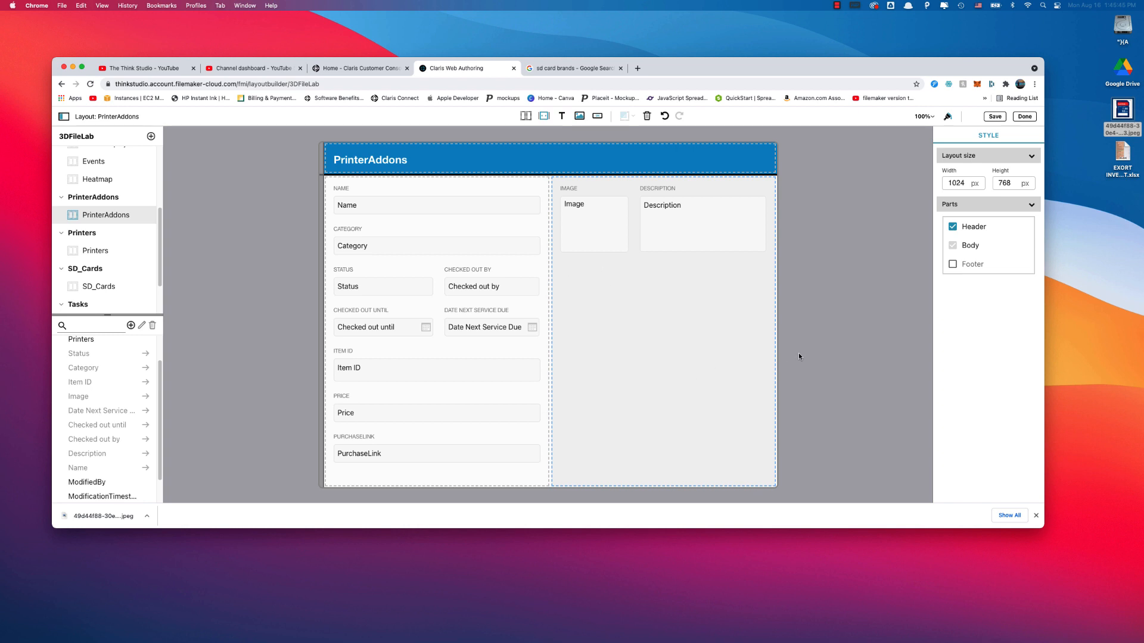
Shorten the right column to fit its fields.
{"action": "left_click_drag", "start_coordinate": [772, 486], "coordinate": [769, 330]}
{"action": "left_click", "coordinate": [676, 373]}
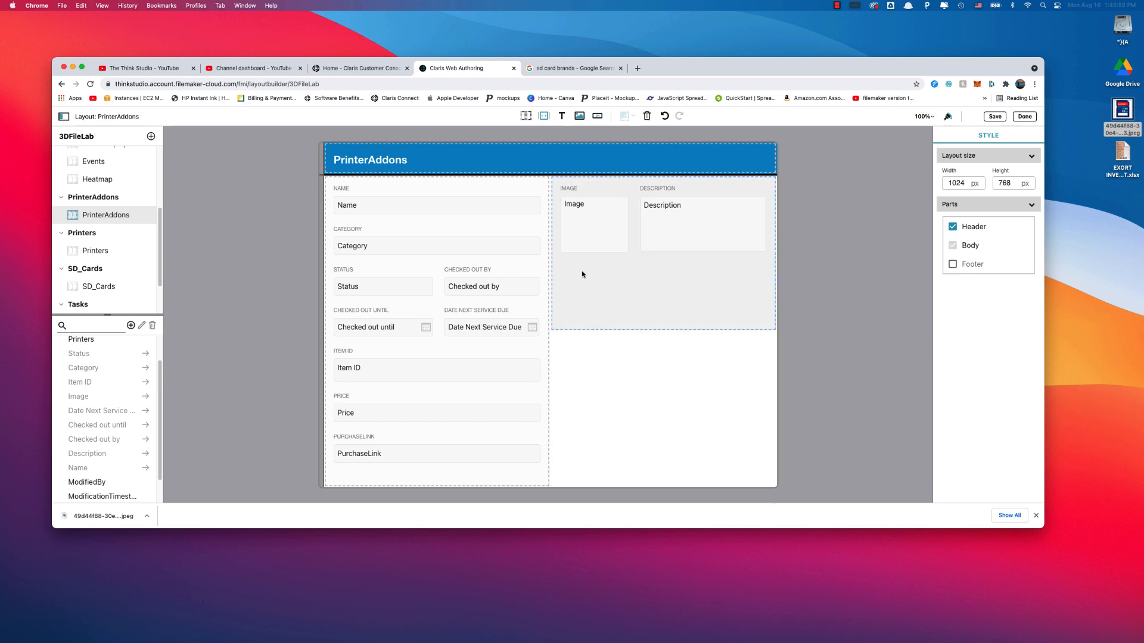
{"action": "left_click", "coordinate": [608, 296]}
Set Description's bottom padding to 0 and select Image's bottom padding value.
{"action": "left_click", "coordinate": [682, 216]}
{"action": "scroll", "coordinate": [965, 304], "scroll_direction": "down", "scroll_amount": 3}
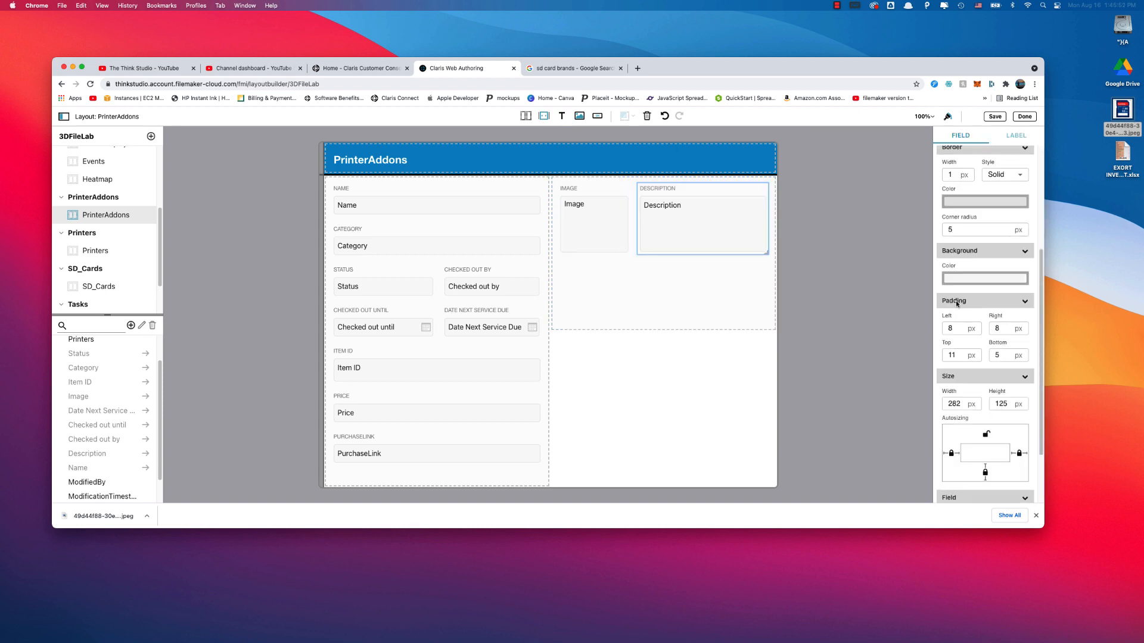
{"action": "double_click", "coordinate": [996, 355]}
{"action": "type", "text": "0"}
{"action": "key", "text": "Return"}
{"action": "left_click", "coordinate": [613, 239]}
{"action": "left_click_drag", "start_coordinate": [1009, 364], "coordinate": [956, 362]}
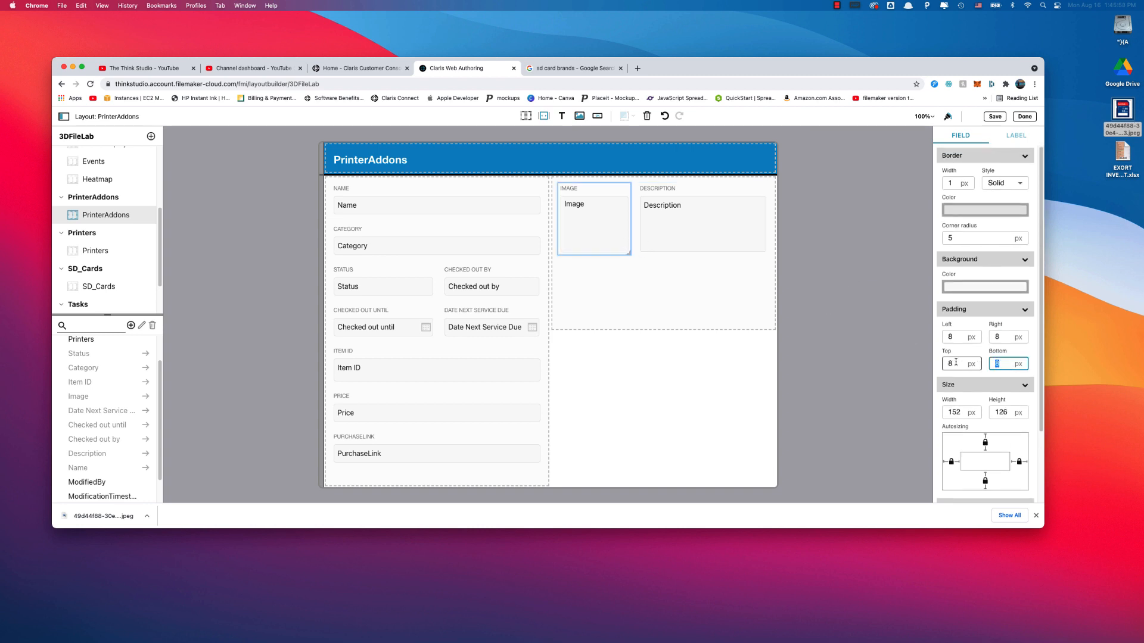
{"action": "left_click", "coordinate": [709, 327]}
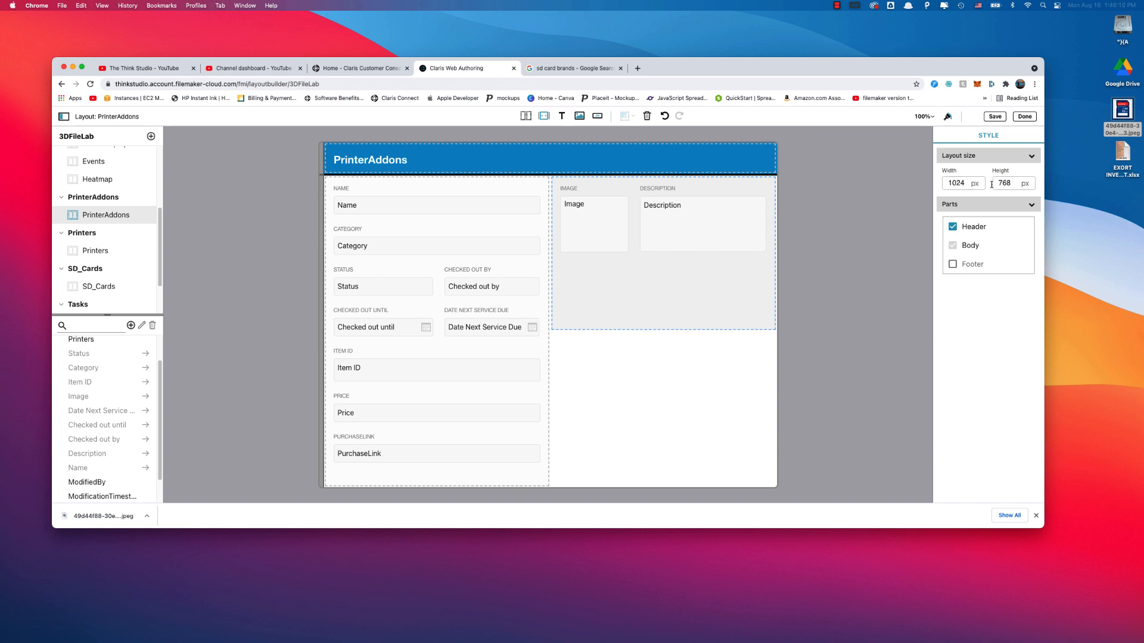
Set the PrinterAddons layout height to 800 px, leaving the width unchanged.
{"action": "double_click", "coordinate": [963, 186]}
{"action": "left_click", "coordinate": [960, 183]}
{"action": "left_click", "coordinate": [893, 239]}
{"action": "left_click", "coordinate": [1028, 158]}
{"action": "left_click", "coordinate": [1027, 158]}
{"action": "left_click", "coordinate": [1002, 183]}
{"action": "left_click_drag", "start_coordinate": [1006, 183], "coordinate": [991, 187]}
{"action": "type", "text": "800"}
{"action": "key", "text": "Return"}
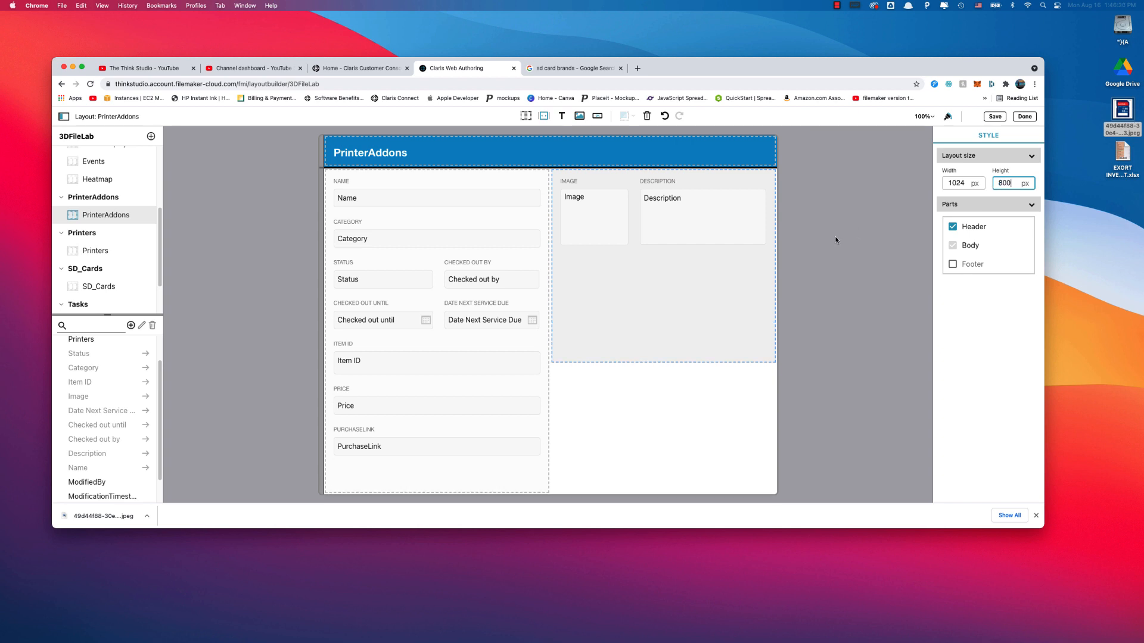
{"action": "left_click", "coordinate": [827, 261]}
Shorten the right column and add a grid below it, stretched to the body's bottom.
{"action": "left_click_drag", "start_coordinate": [769, 361], "coordinate": [773, 318]}
{"action": "left_click", "coordinate": [659, 394]}
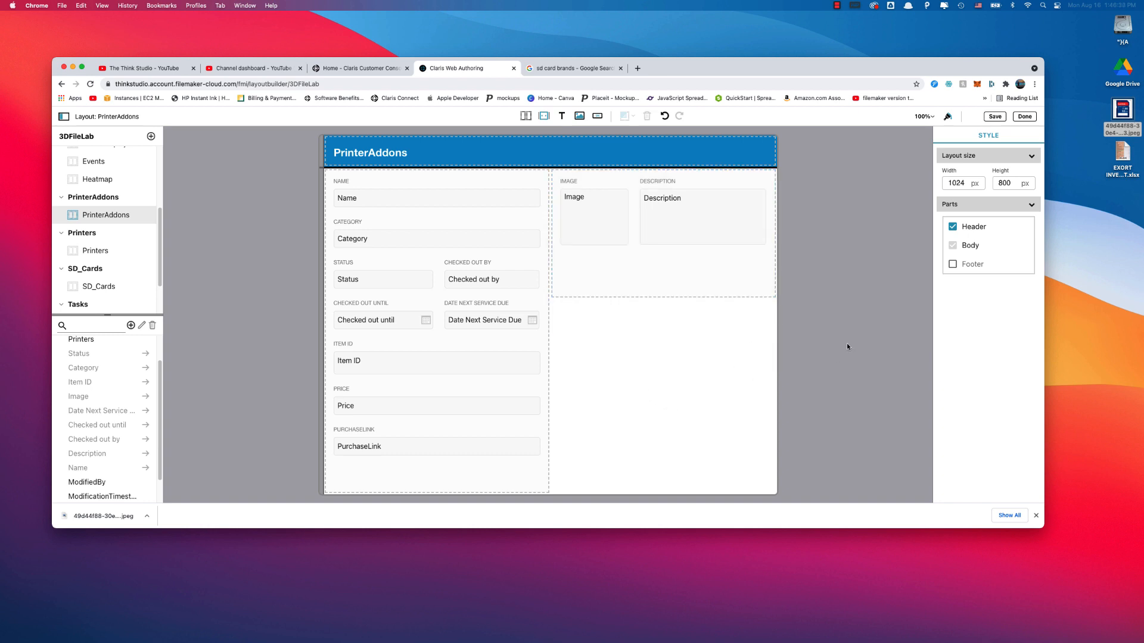
{"action": "left_click_drag", "start_coordinate": [526, 115], "coordinate": [566, 307]}
{"action": "left_click_drag", "start_coordinate": [598, 362], "coordinate": [775, 448]}
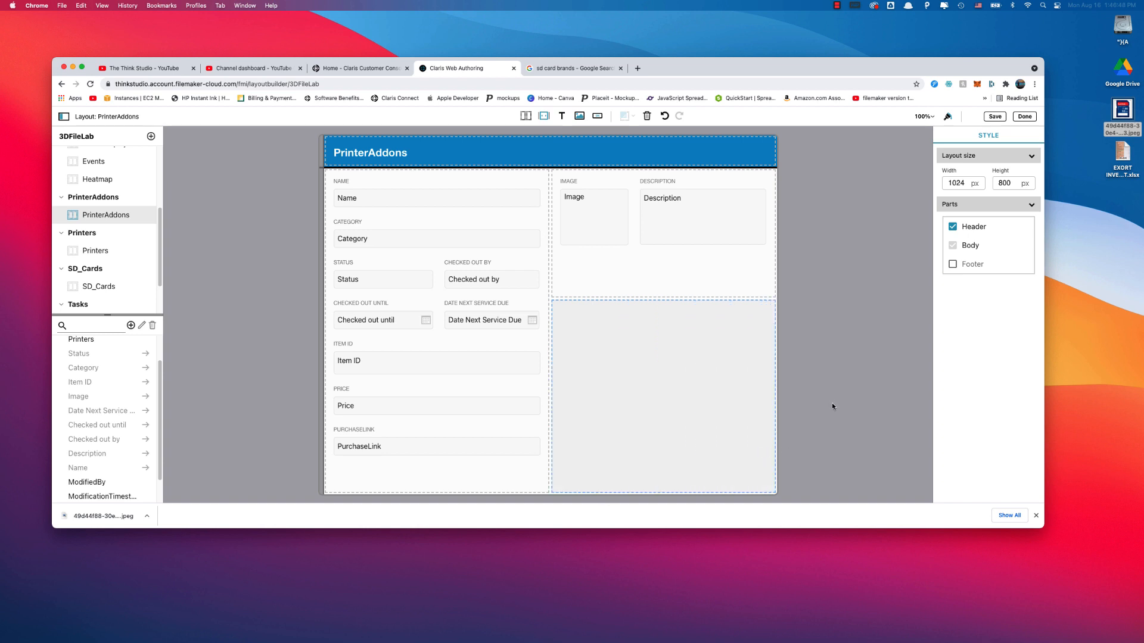
{"action": "scroll", "coordinate": [83, 238], "scroll_direction": "up", "scroll_amount": 5}
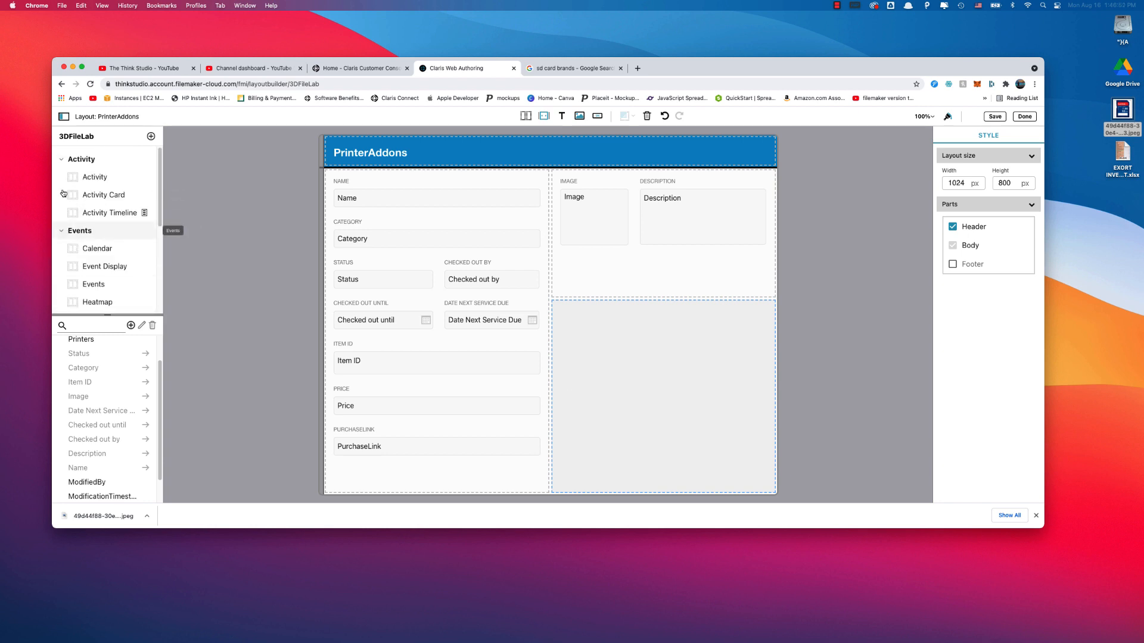
{"action": "left_click", "coordinate": [63, 159]}
{"action": "left_click", "coordinate": [63, 177]}
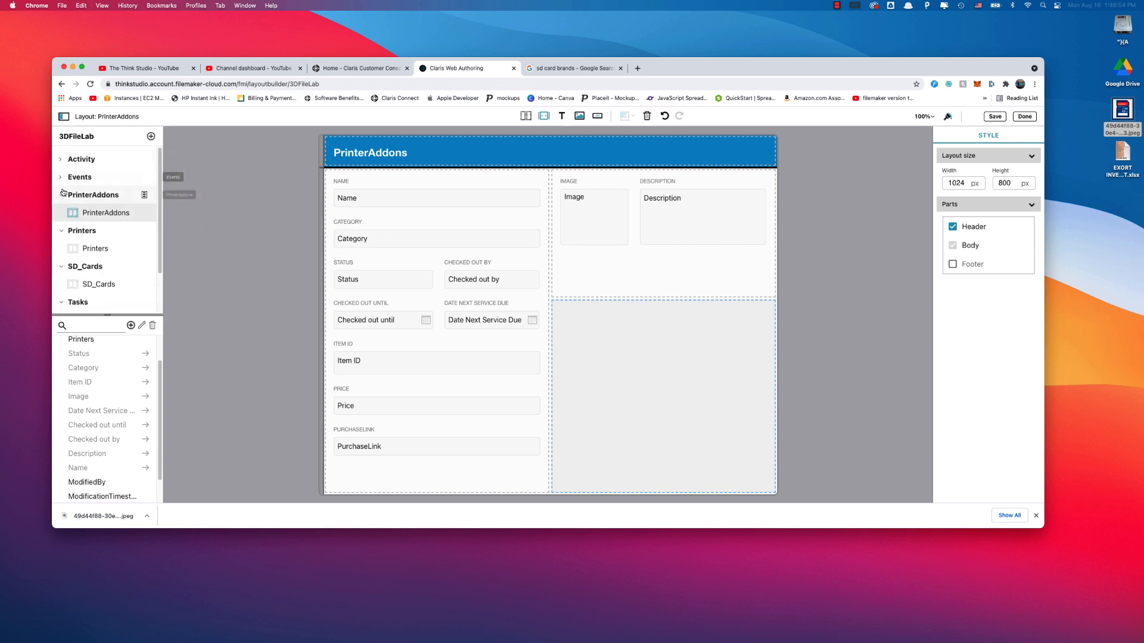
Collapse the PrinterAddons, Printers, SD_Cards and Tasks layout groups in the sidebar.
{"action": "left_click", "coordinate": [60, 197]}
{"action": "left_click", "coordinate": [58, 225]}
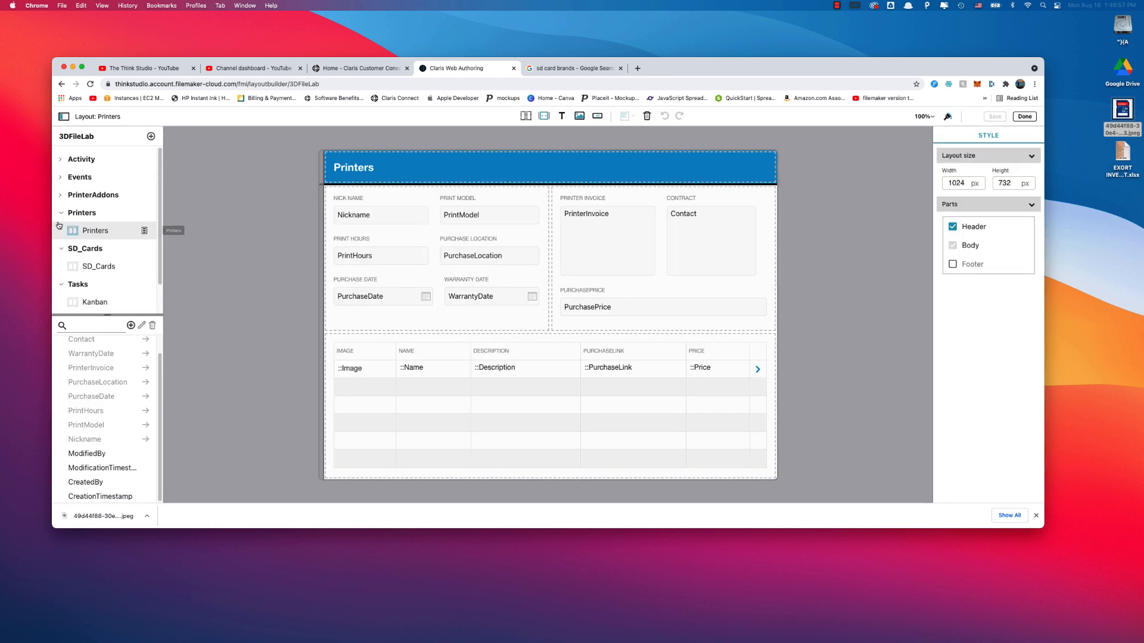
{"action": "left_click", "coordinate": [61, 213]}
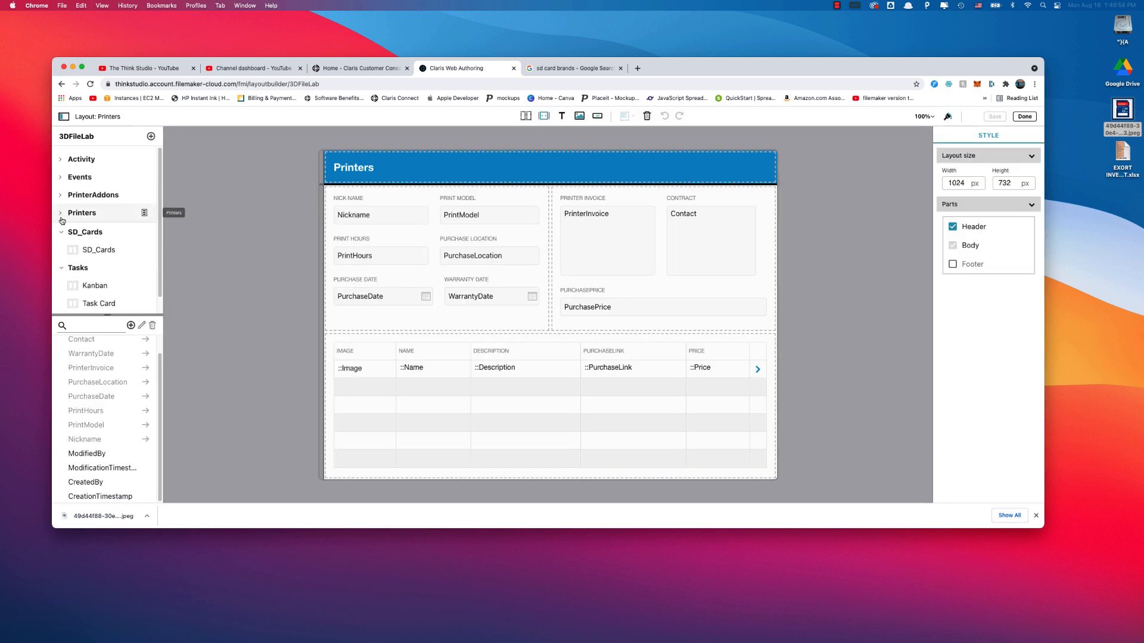
{"action": "left_click", "coordinate": [60, 231]}
{"action": "left_click", "coordinate": [59, 249]}
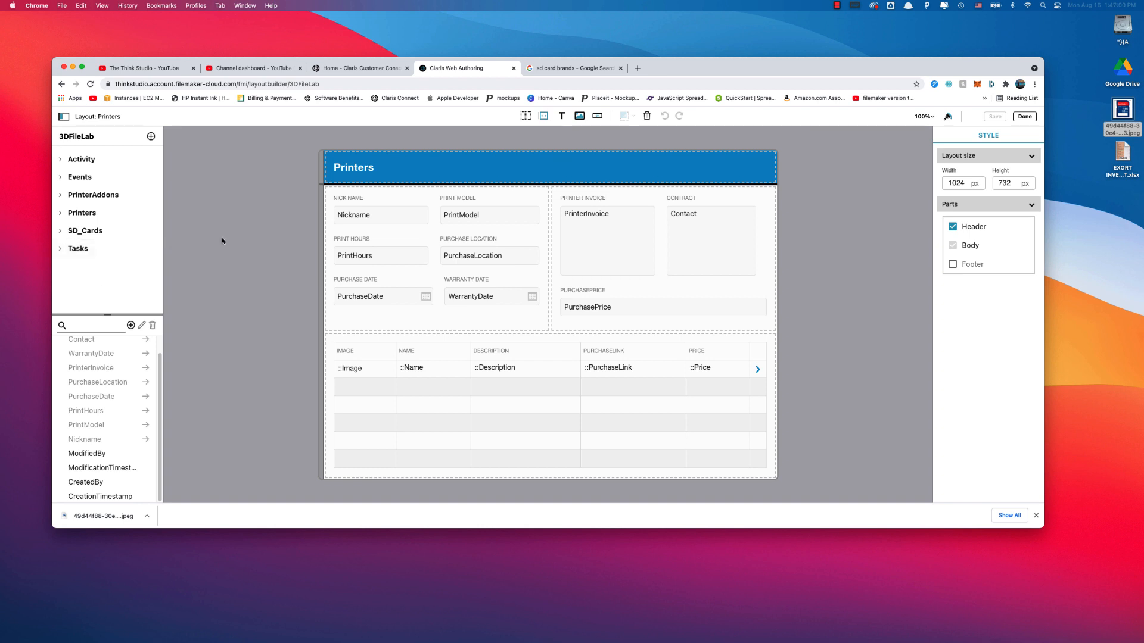
Create a blank new table named Files along with its layout.
{"action": "left_click", "coordinate": [151, 137]}
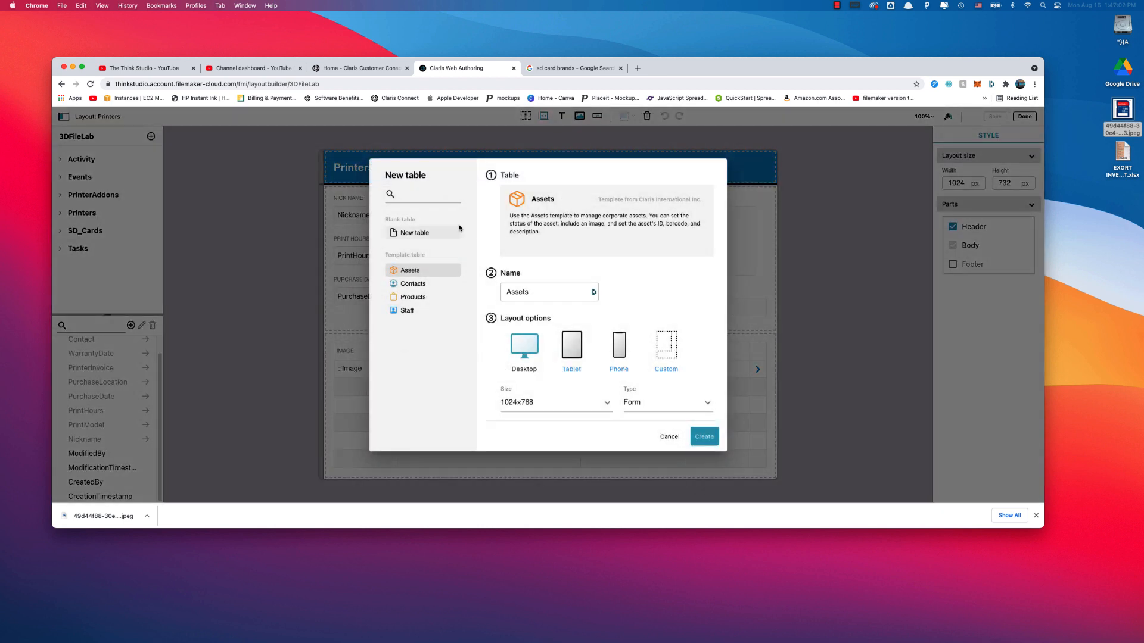
{"action": "left_click", "coordinate": [414, 232]}
{"action": "left_click", "coordinate": [418, 195]}
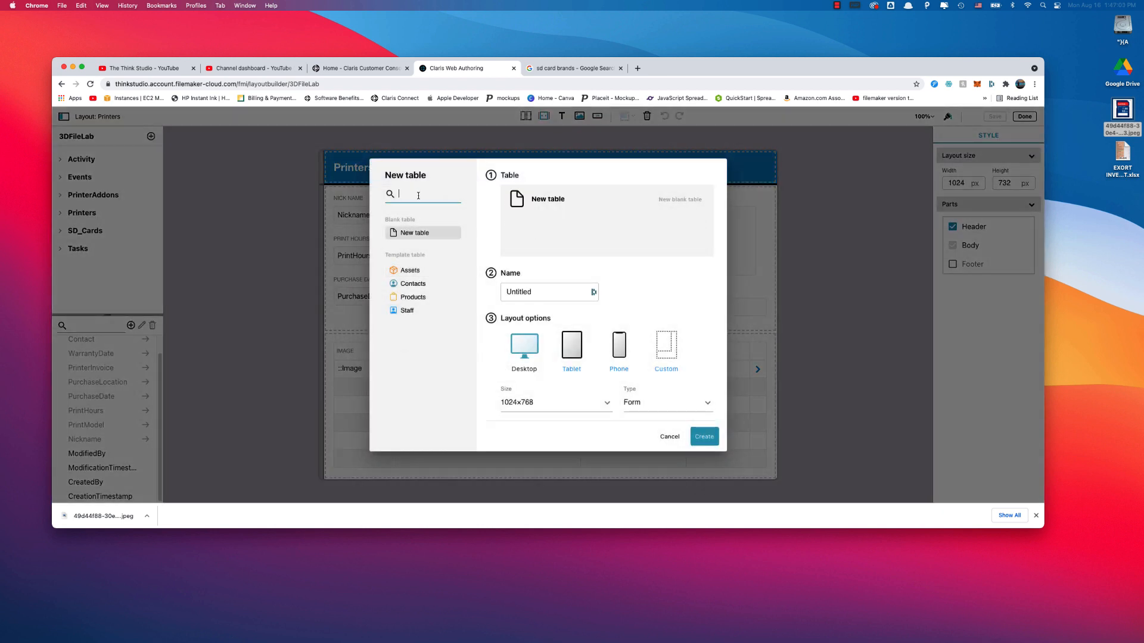
{"action": "left_click", "coordinate": [553, 289]}
{"action": "key", "text": "super+a"}
{"action": "type", "text": "Files"}
{"action": "left_click", "coordinate": [713, 438]}
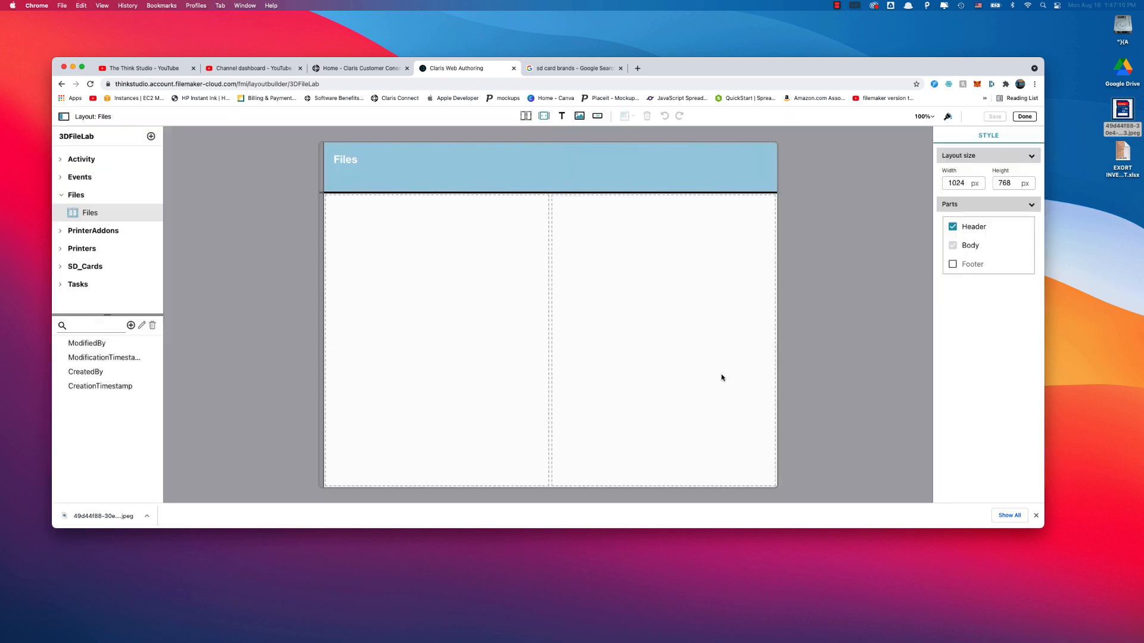
Shorten the Files layout header and colour it dark blue.
{"action": "left_click", "coordinate": [351, 179]}
{"action": "left_click_drag", "start_coordinate": [348, 192], "coordinate": [342, 165]}
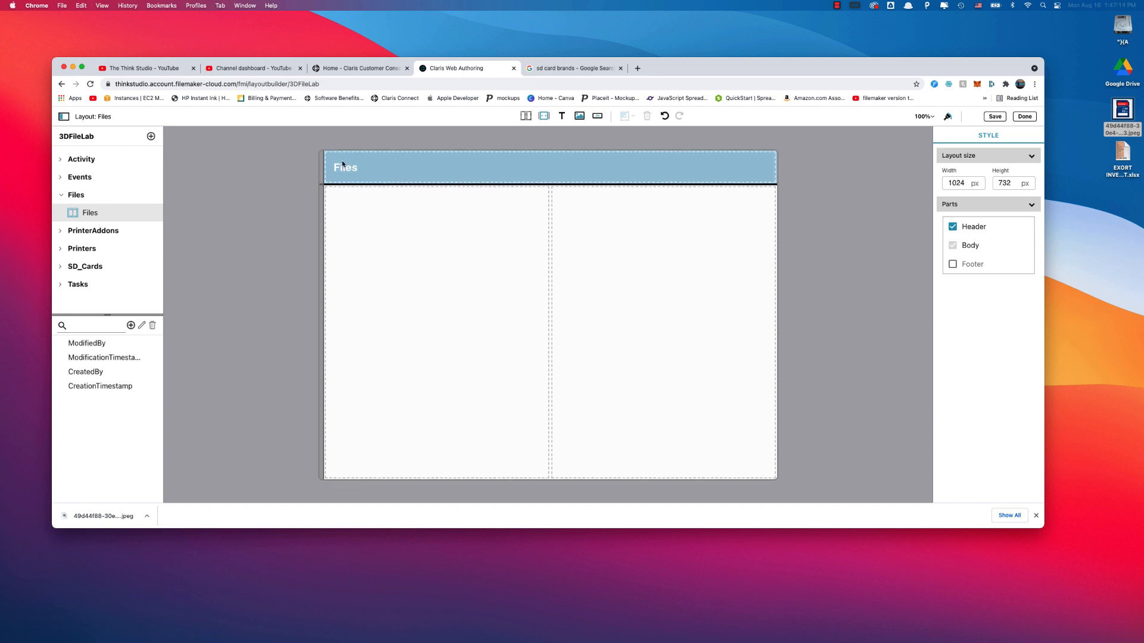
{"action": "left_click", "coordinate": [320, 176]}
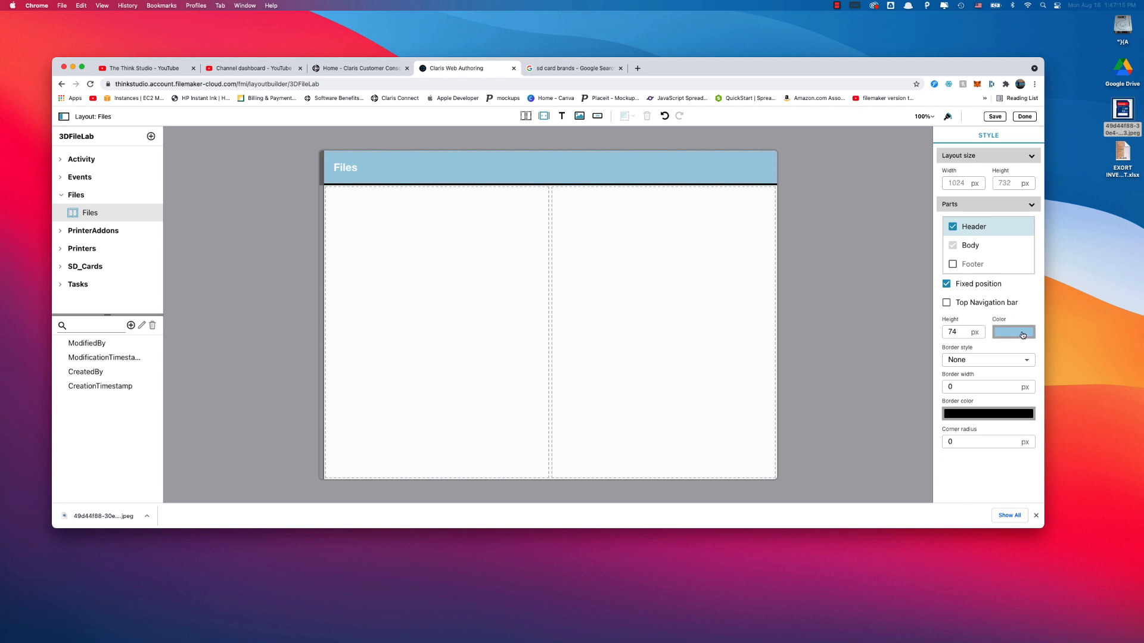
{"action": "left_click", "coordinate": [1022, 335]}
{"action": "left_click", "coordinate": [993, 368]}
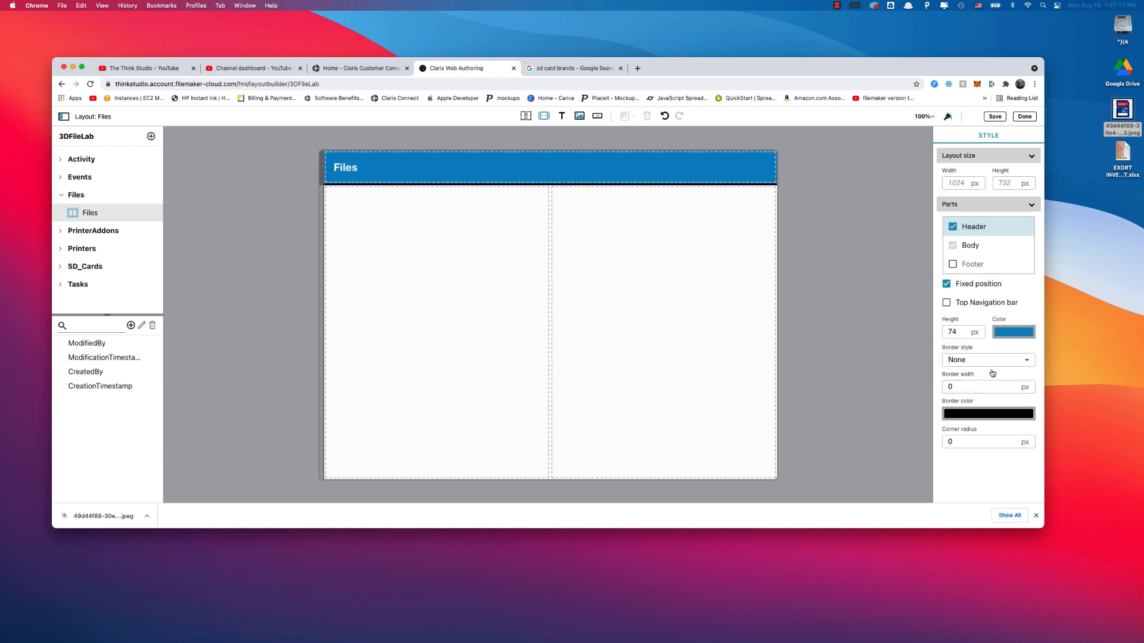
Delete the right body column and widen the left column to fill the body.
{"action": "left_click", "coordinate": [504, 229]}
{"action": "left_click", "coordinate": [588, 247]}
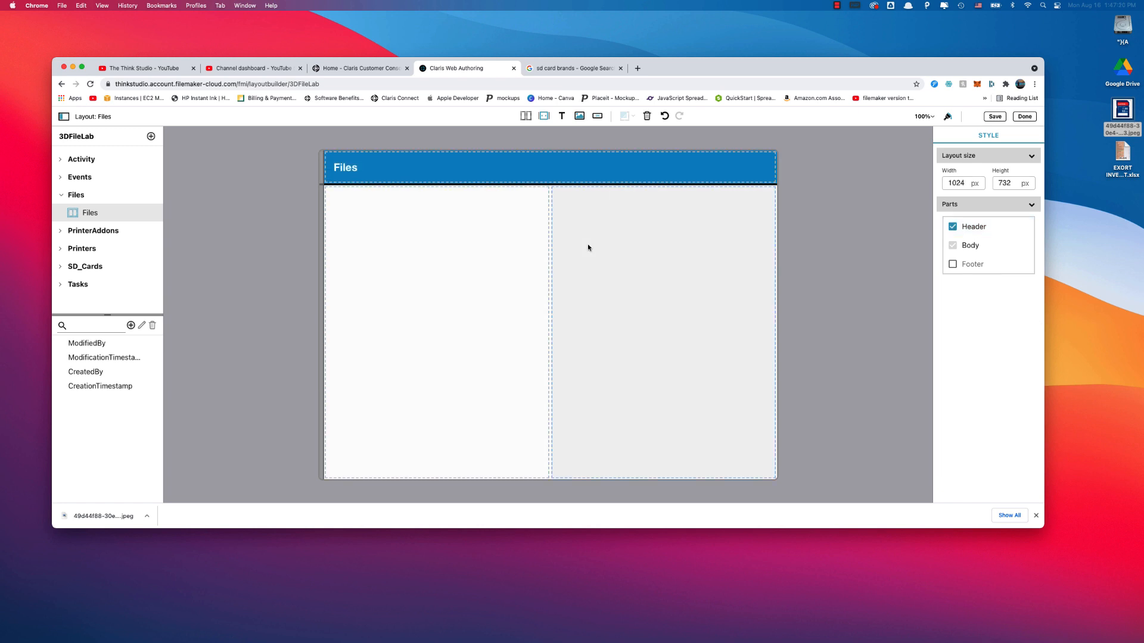
{"action": "key", "text": "Delete"}
{"action": "left_click", "coordinate": [416, 258]}
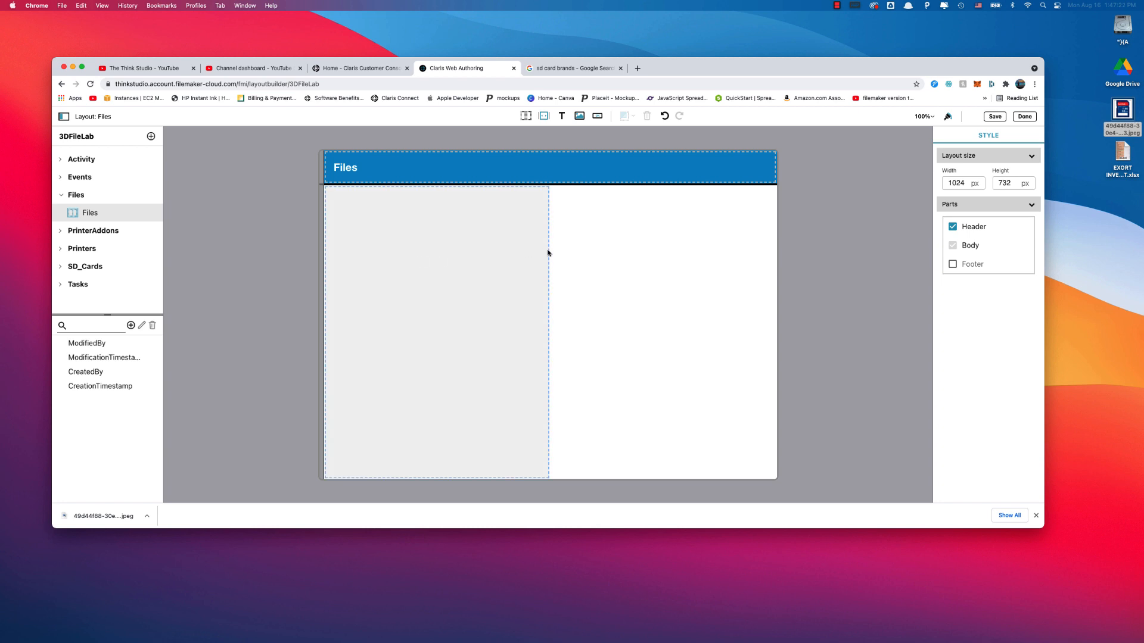
{"action": "left_click_drag", "start_coordinate": [547, 253], "coordinate": [795, 254]}
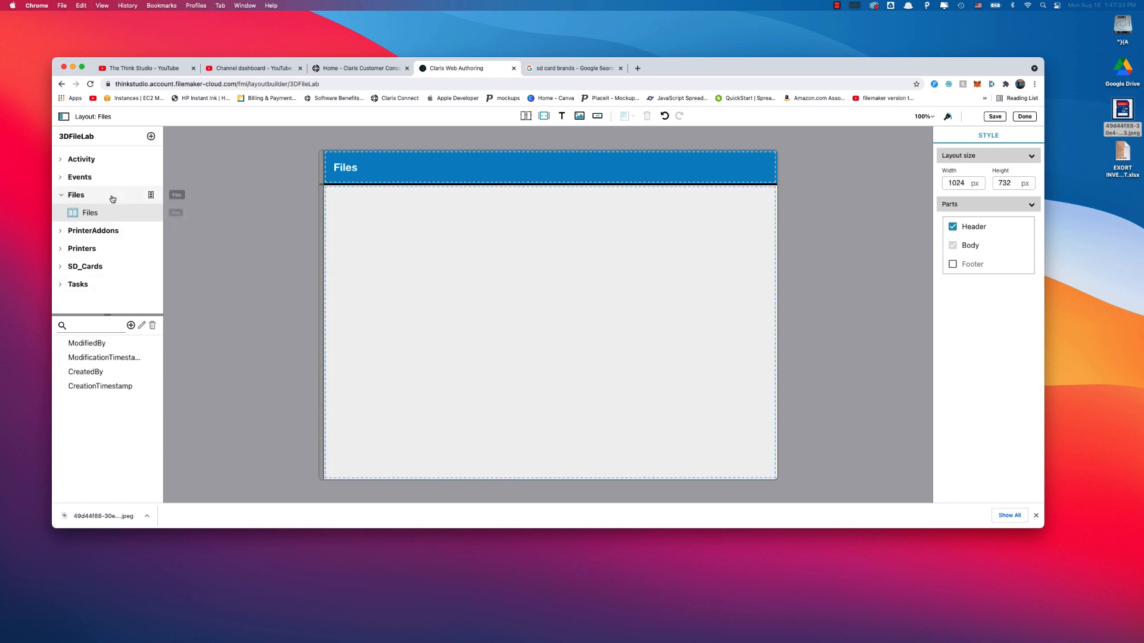
{"action": "left_click", "coordinate": [130, 325]}
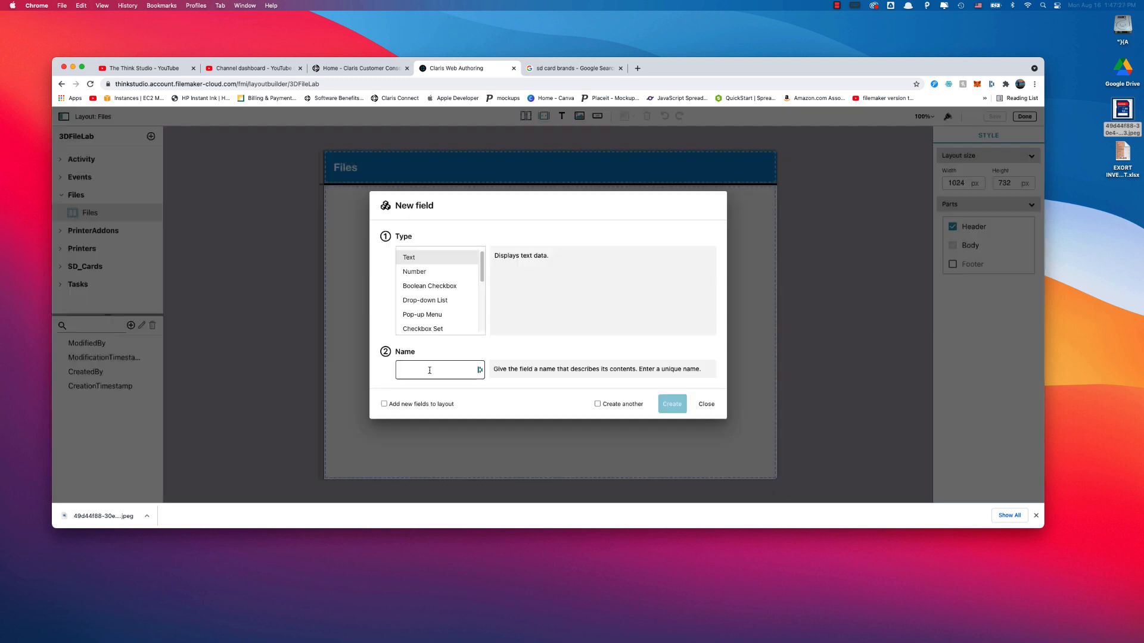
Create a FileName field with Add new fields to layout and Create another ticked.
{"action": "left_click", "coordinate": [430, 371]}
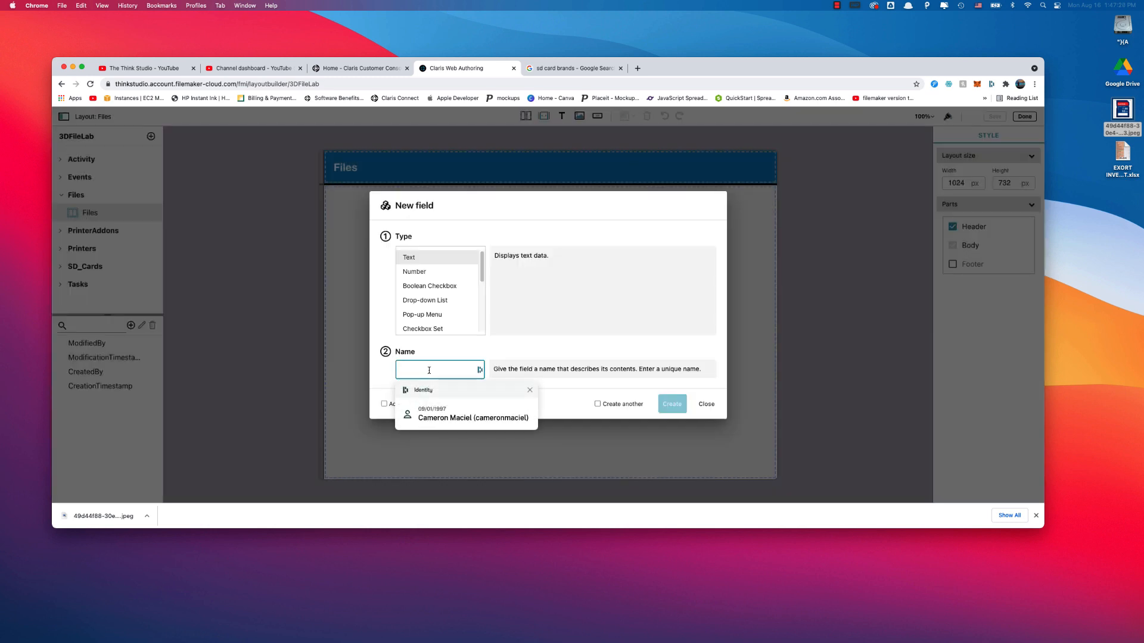
{"action": "type", "text": "FileName"}
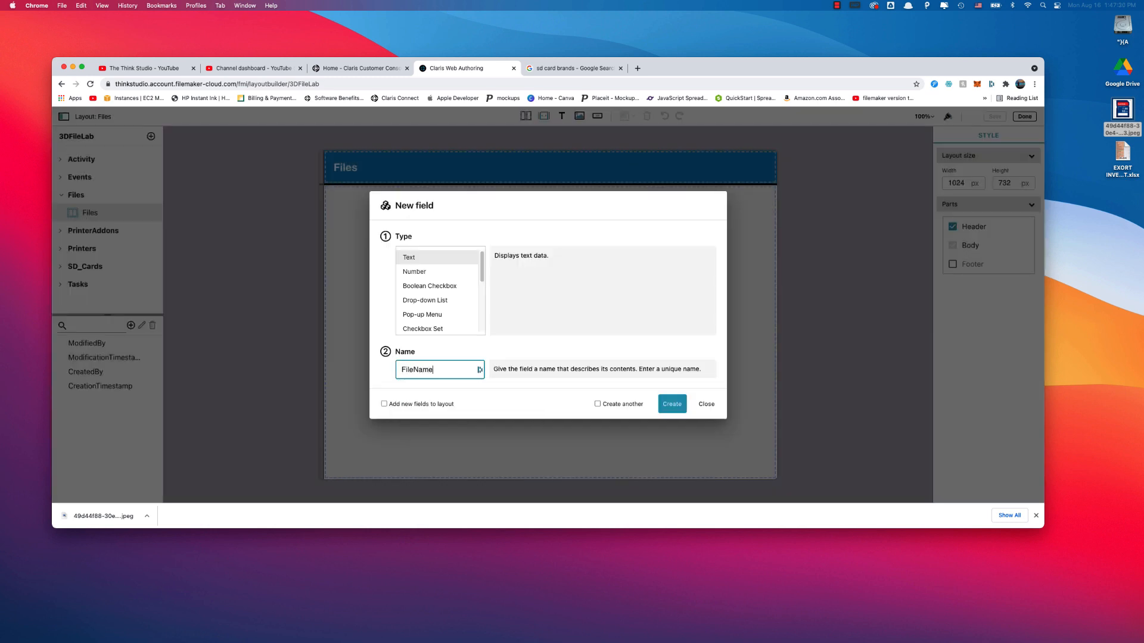
{"action": "left_click", "coordinate": [428, 406]}
{"action": "left_click", "coordinate": [626, 403]}
{"action": "key", "text": "Return"}
Add a Description text field and a File container field.
{"action": "left_click", "coordinate": [435, 369]}
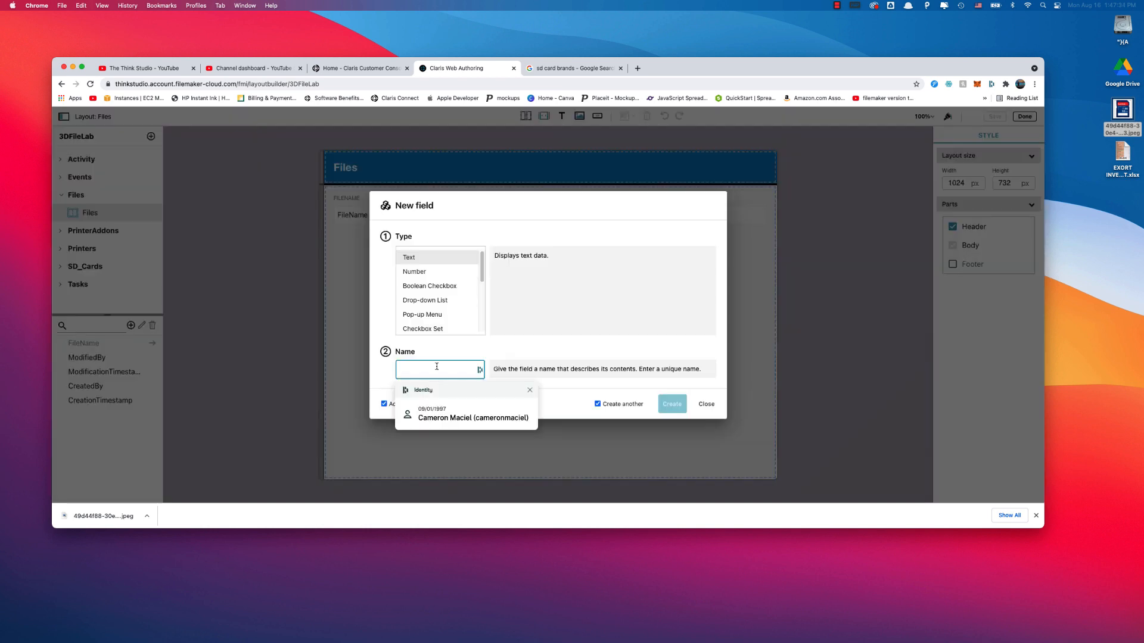
{"action": "type", "text": "Description"}
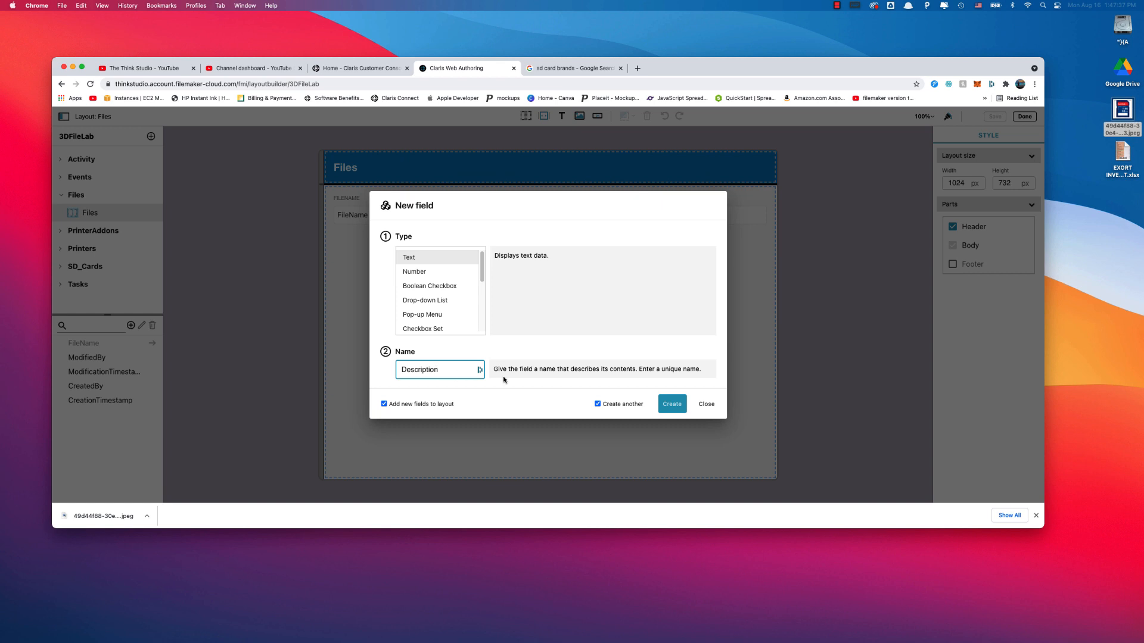
{"action": "left_click", "coordinate": [670, 404]}
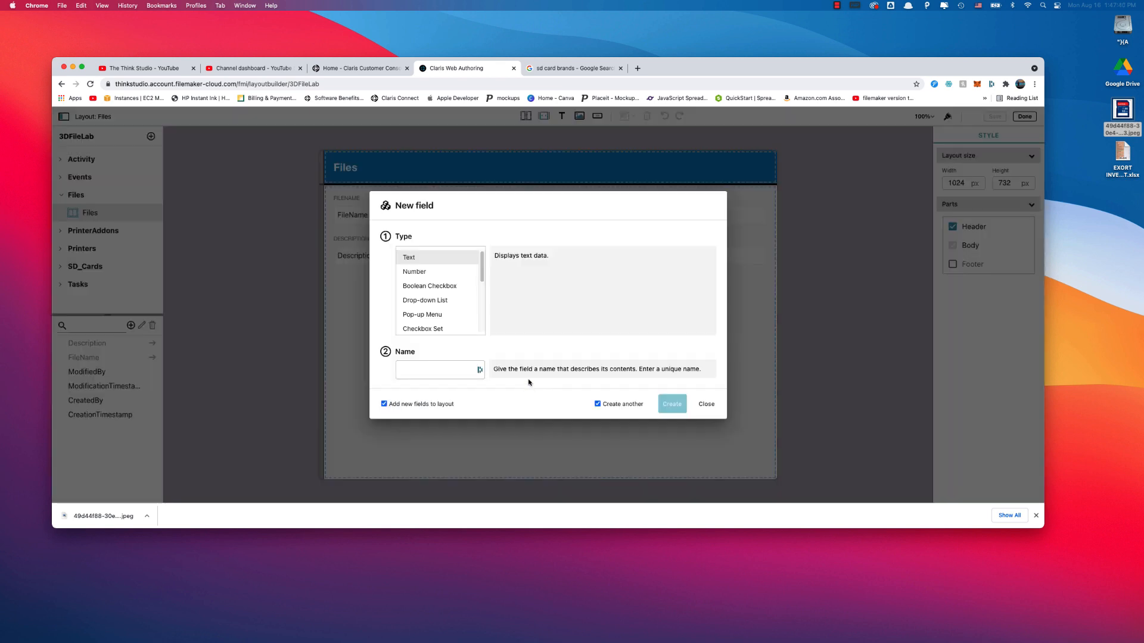
{"action": "scroll", "coordinate": [452, 298], "scroll_direction": "down", "scroll_amount": 5}
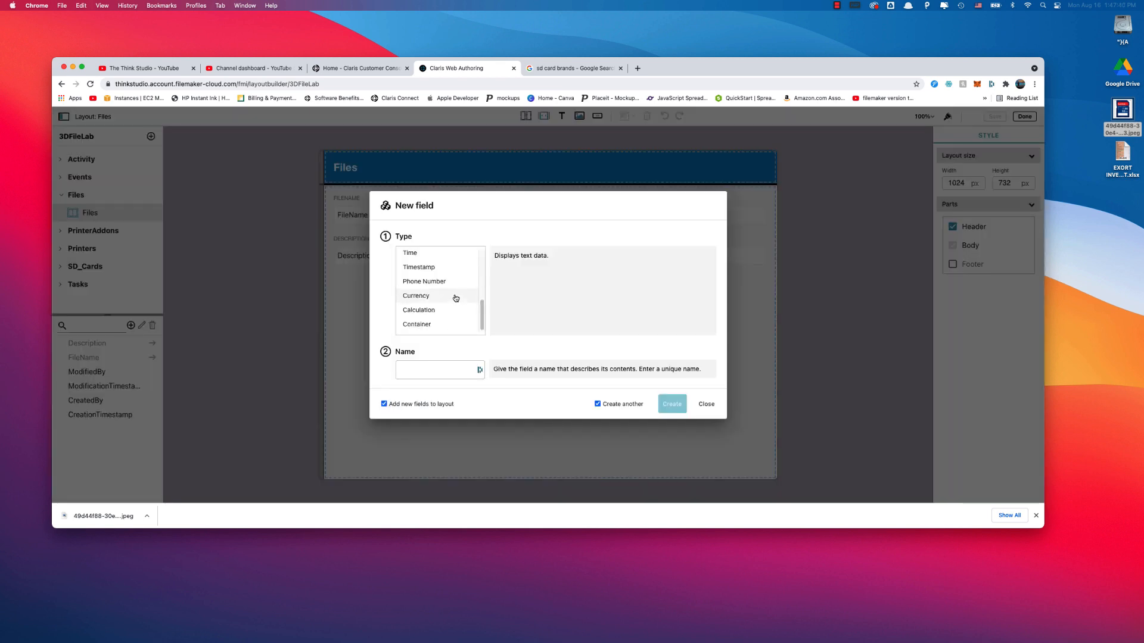
{"action": "left_click", "coordinate": [424, 324]}
{"action": "left_click", "coordinate": [427, 375]}
{"action": "type", "text": "File"}
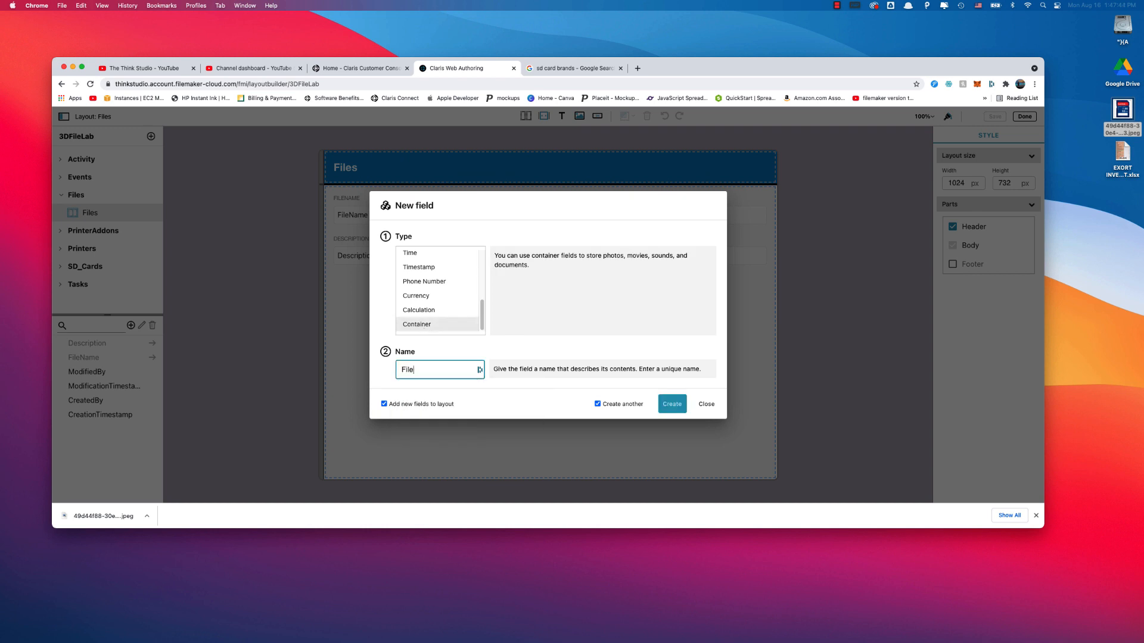
{"action": "left_click", "coordinate": [672, 411]}
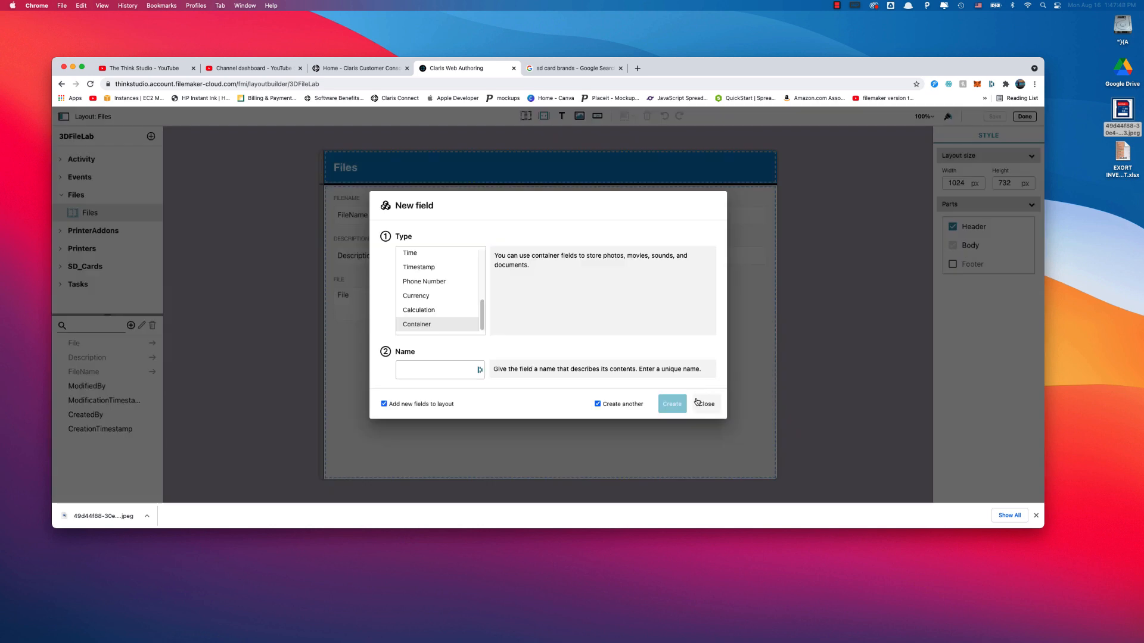
Move the enlarged File container to the top of Files, then open the PrinterAddons layout.
{"action": "left_click", "coordinate": [703, 404]}
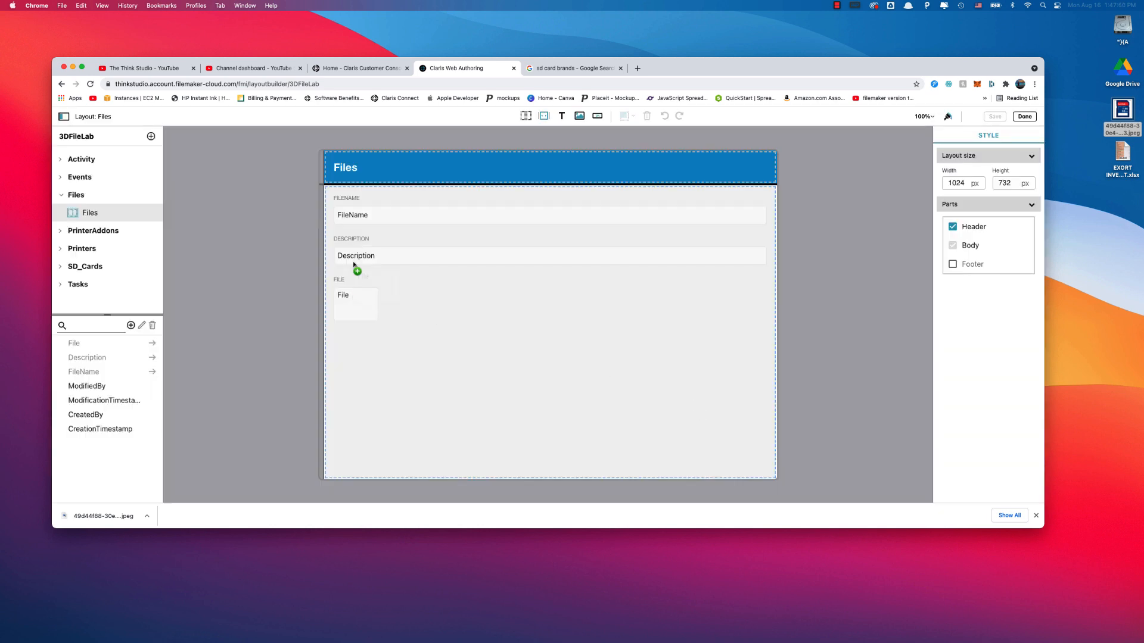
{"action": "left_click_drag", "start_coordinate": [354, 265], "coordinate": [432, 289]}
{"action": "left_click", "coordinate": [595, 426]}
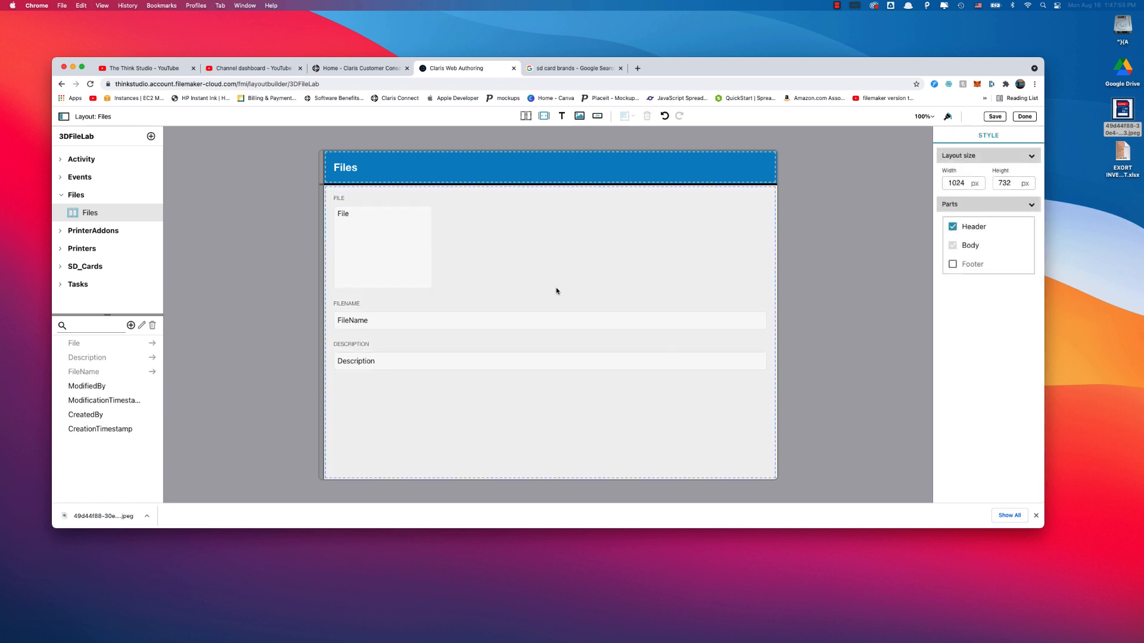
{"action": "left_click", "coordinate": [414, 260]}
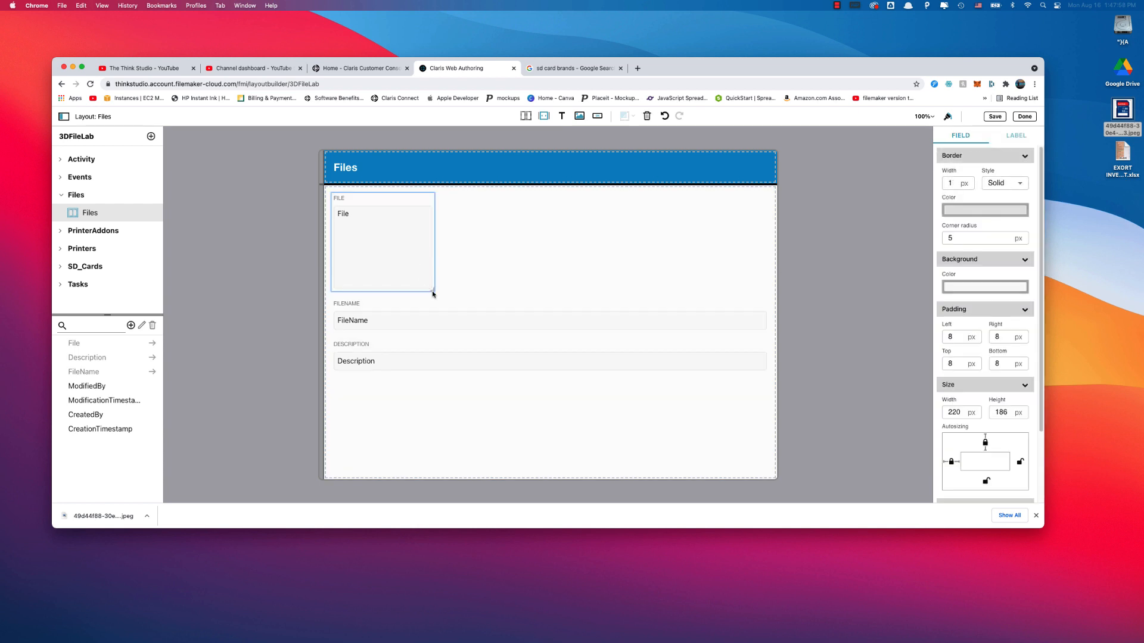
{"action": "left_click", "coordinate": [508, 289]}
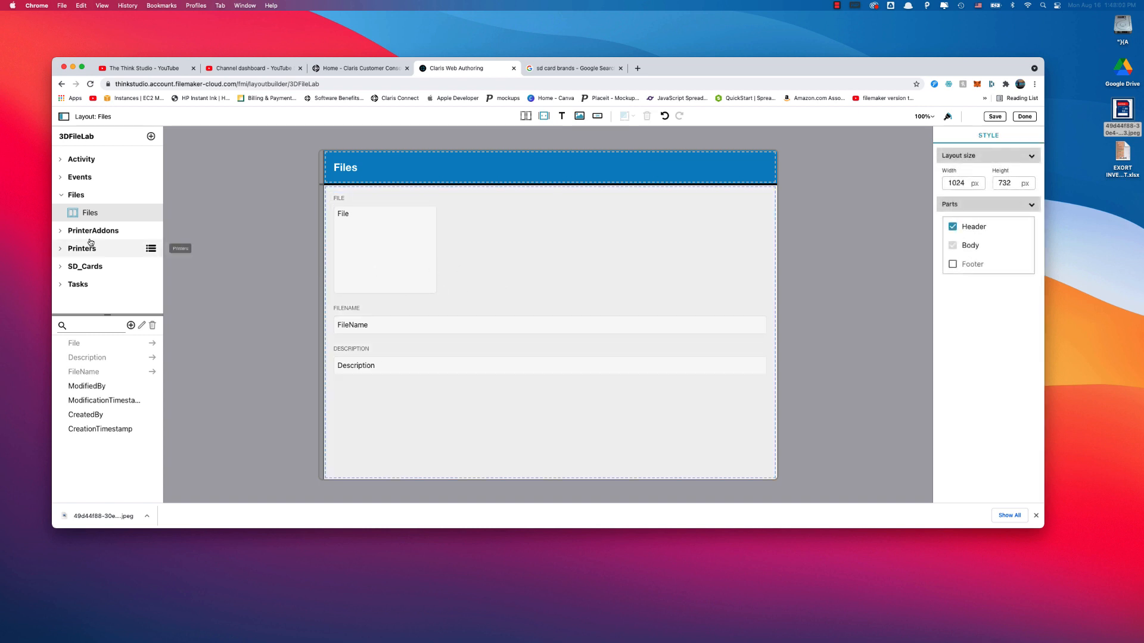
{"action": "left_click", "coordinate": [66, 236]}
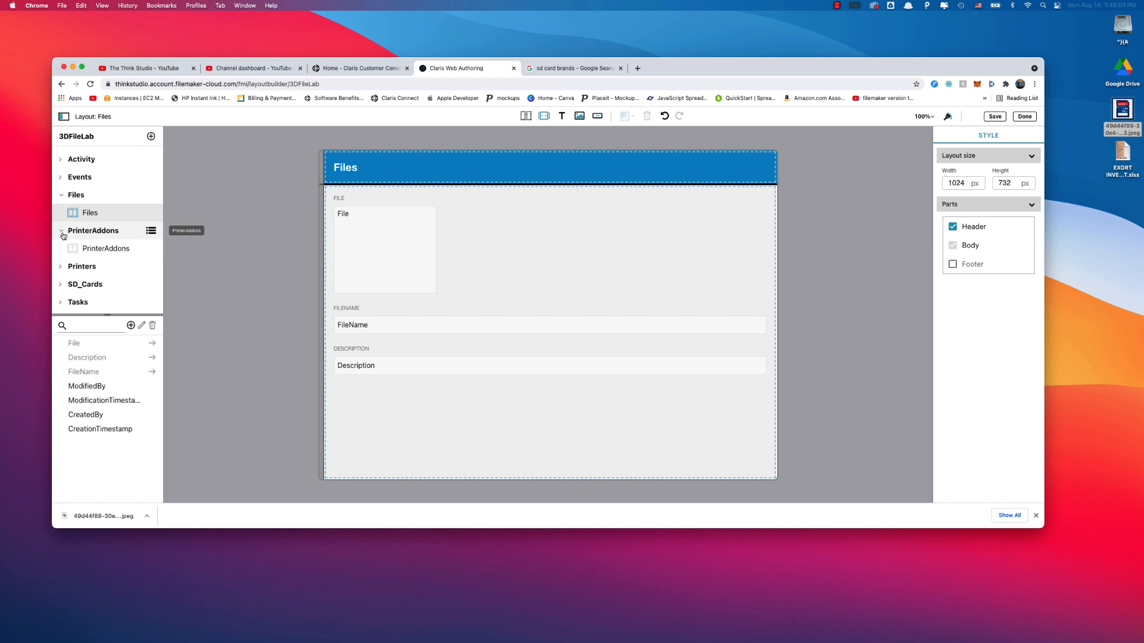
{"action": "left_click", "coordinate": [107, 250]}
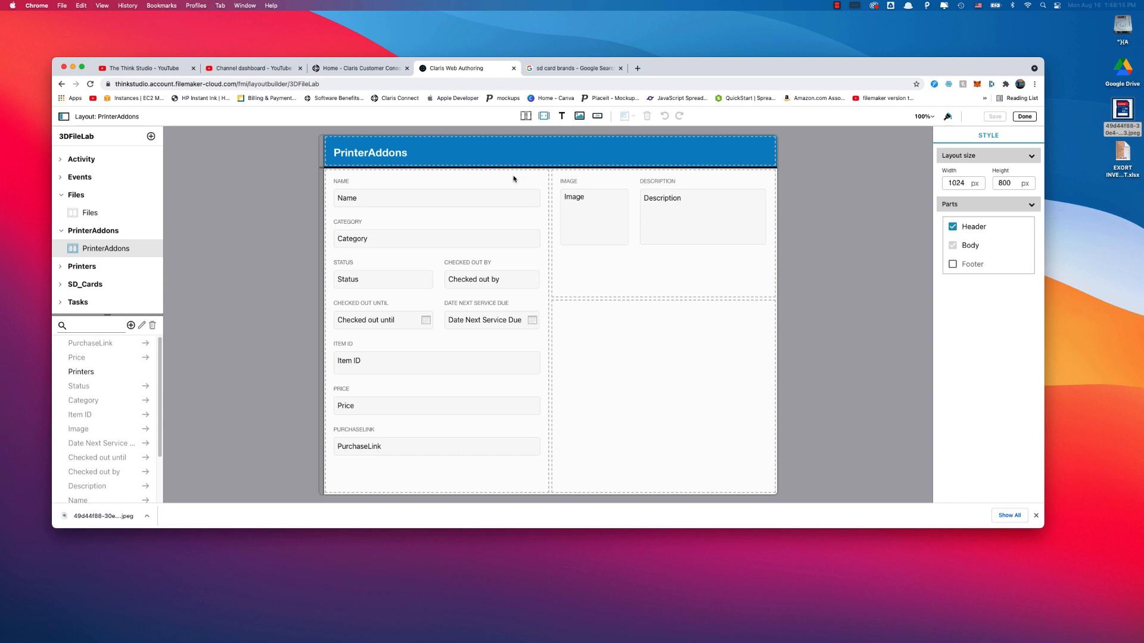
Add a Files portal with File, FileName and Description columns whose rows navigate to Files.
{"action": "left_click_drag", "start_coordinate": [82, 195], "coordinate": [590, 321]}
{"action": "left_click_drag", "start_coordinate": [771, 401], "coordinate": [769, 504]}
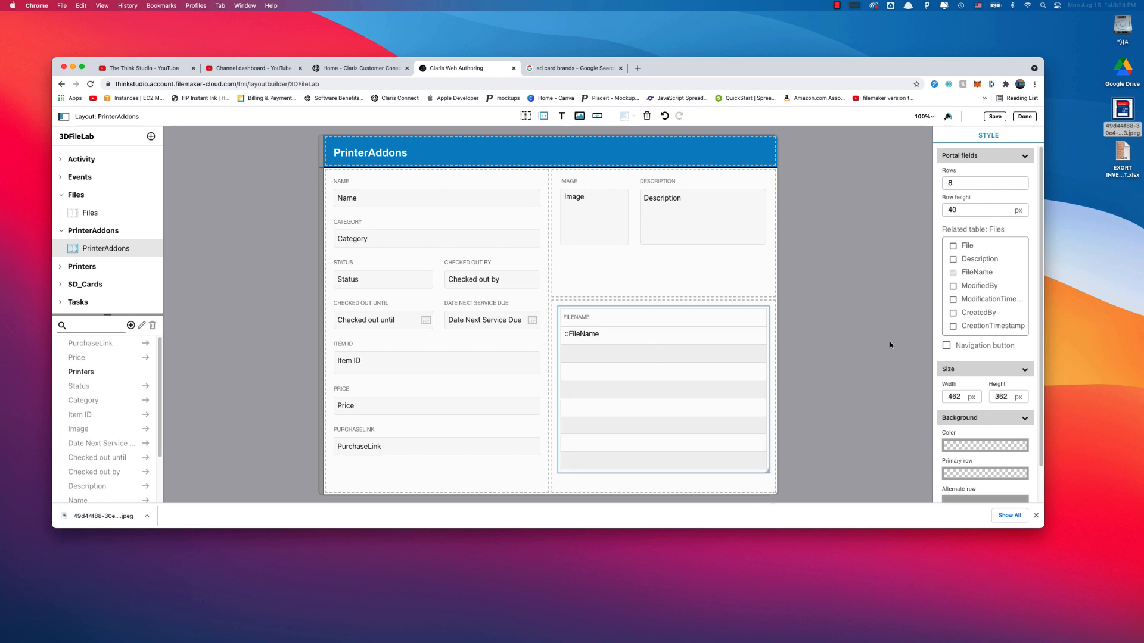
{"action": "left_click", "coordinate": [953, 246]}
{"action": "left_click", "coordinate": [953, 259]}
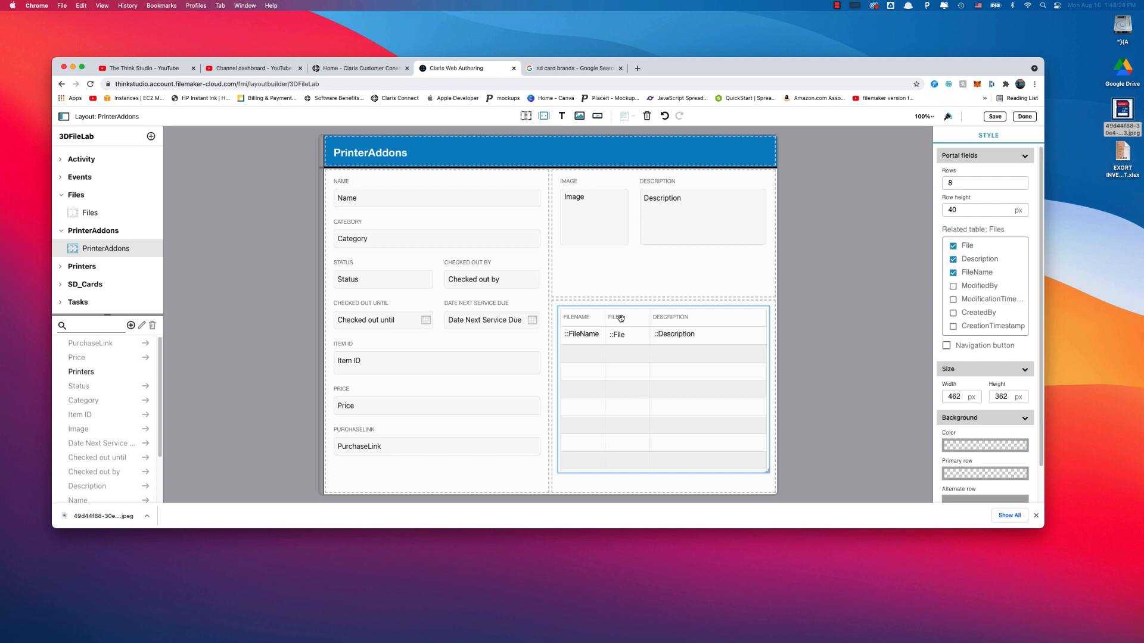
{"action": "left_click_drag", "start_coordinate": [615, 316], "coordinate": [571, 329]}
{"action": "left_click", "coordinate": [947, 346]}
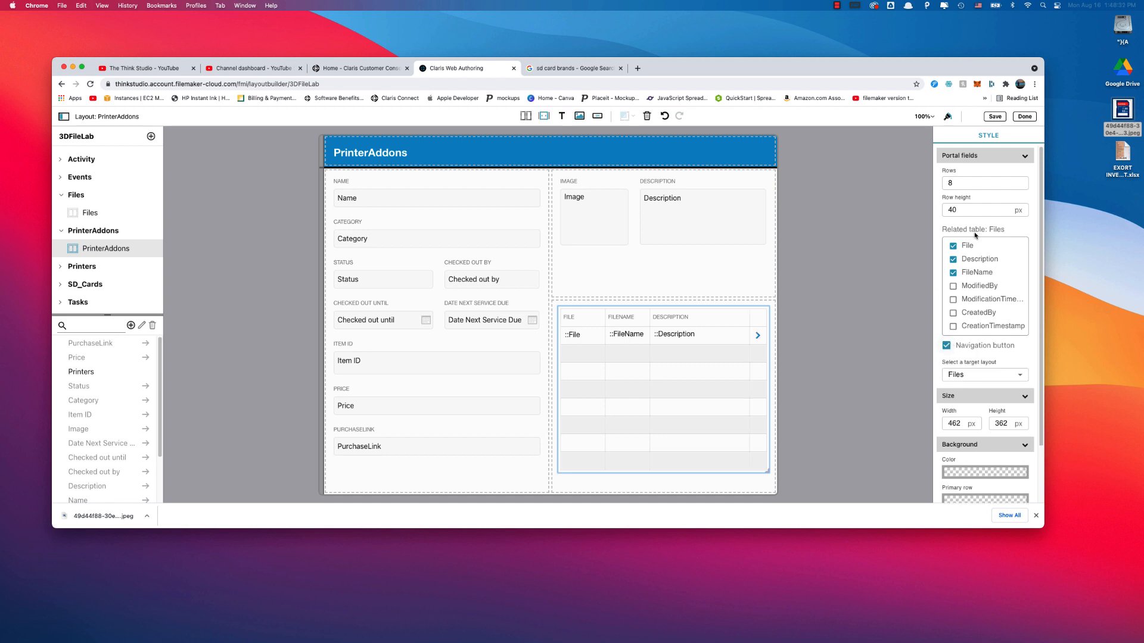
Set the portal to 4 rows with a 75 px row height.
{"action": "left_click", "coordinate": [961, 185]}
{"action": "key", "text": "BackSpace"}
{"action": "type", "text": "6"}
{"action": "key", "text": "Tab"}
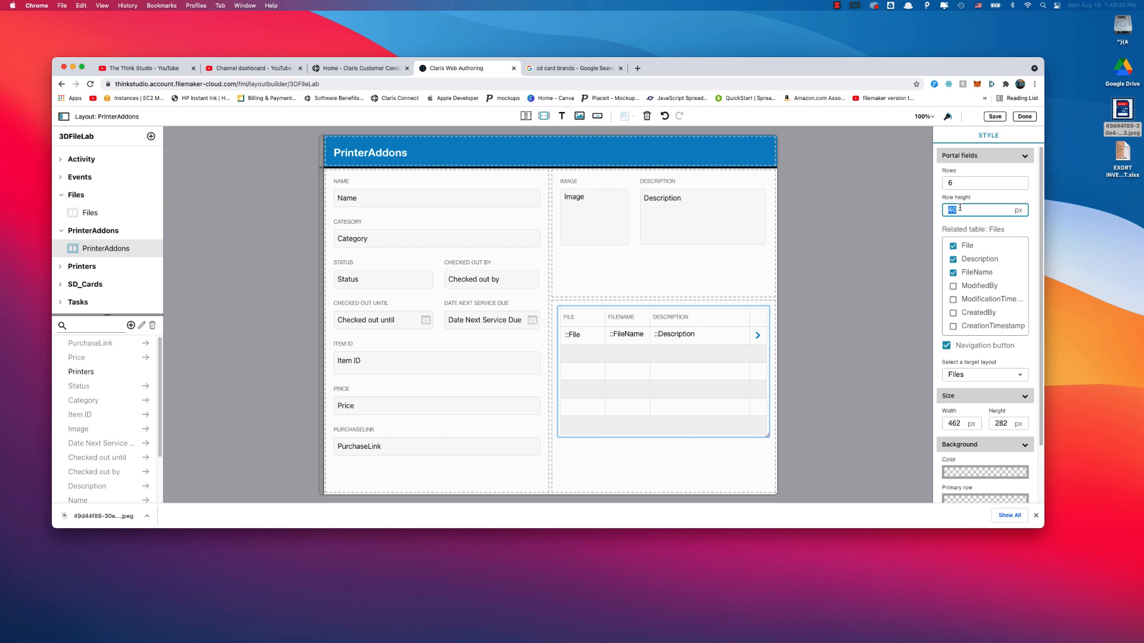
{"action": "type", "text": "50"}
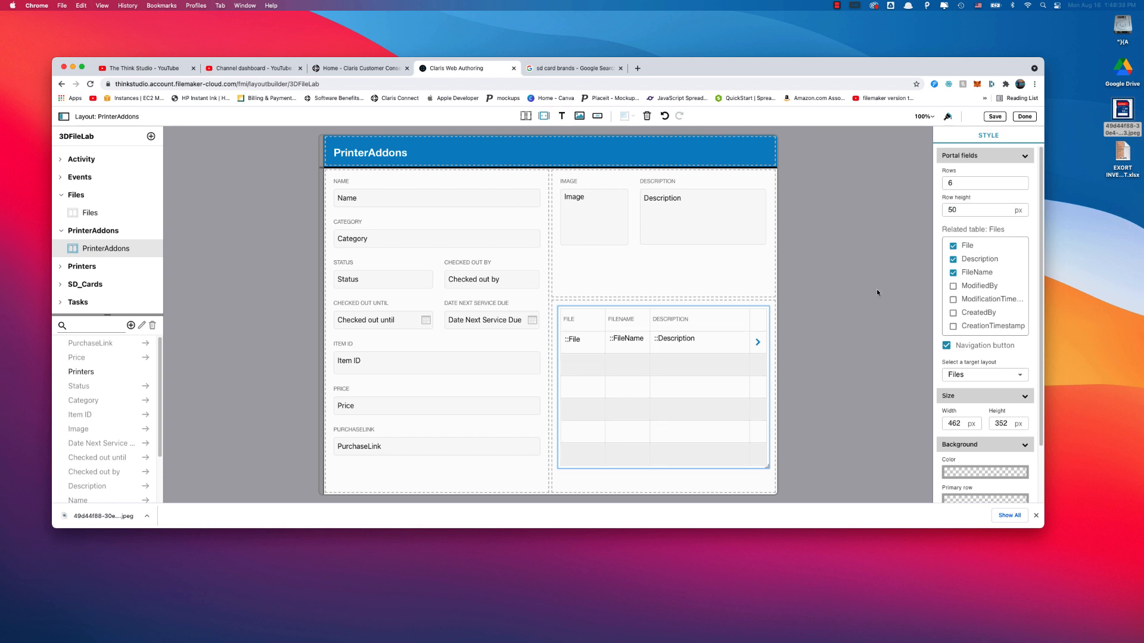
{"action": "key", "text": "BackSpace"}
{"action": "type", "text": "6"}
{"action": "key", "text": "Return"}
{"action": "double_click", "coordinate": [953, 184]}
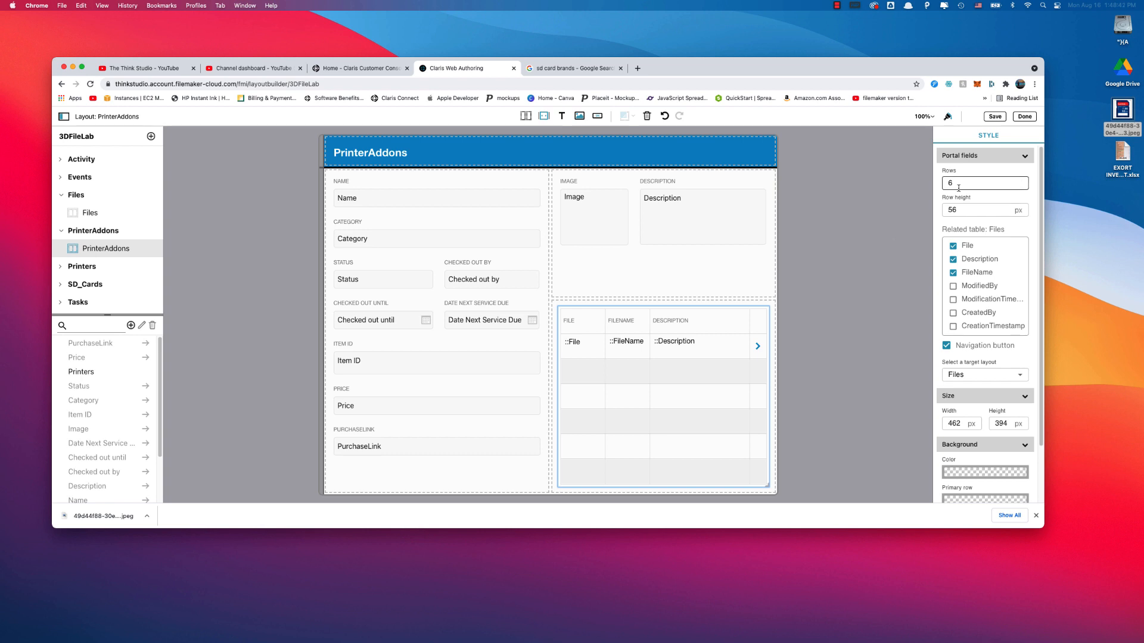
{"action": "type", "text": "4"}
{"action": "key", "text": "Return"}
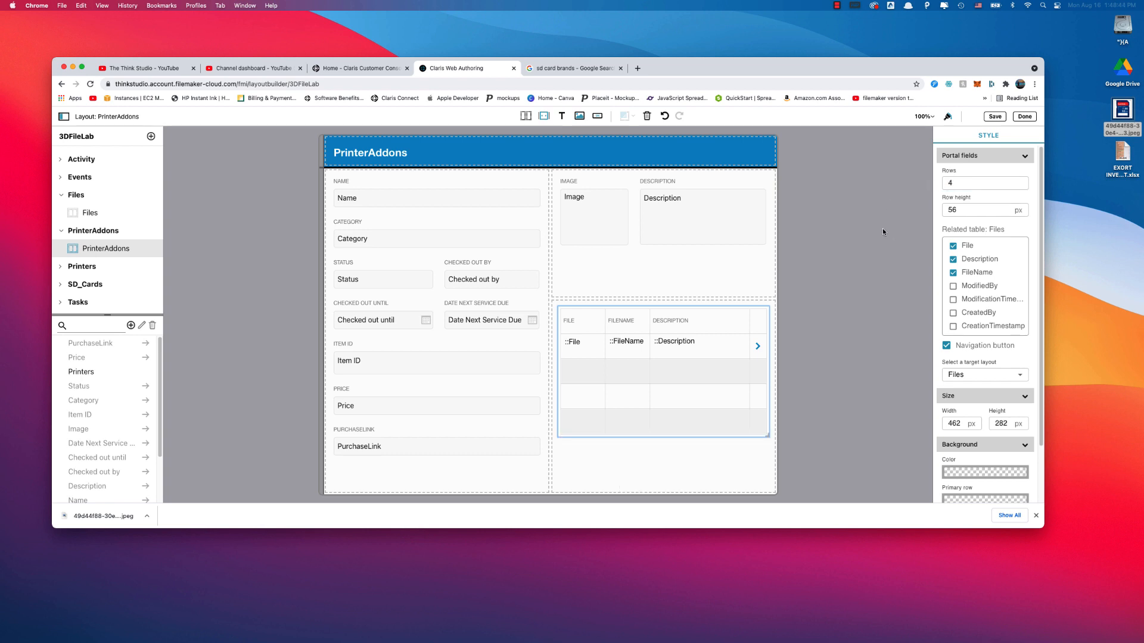
{"action": "left_click_drag", "start_coordinate": [959, 210], "coordinate": [935, 211]}
{"action": "type", "text": "75"}
{"action": "key", "text": "Return"}
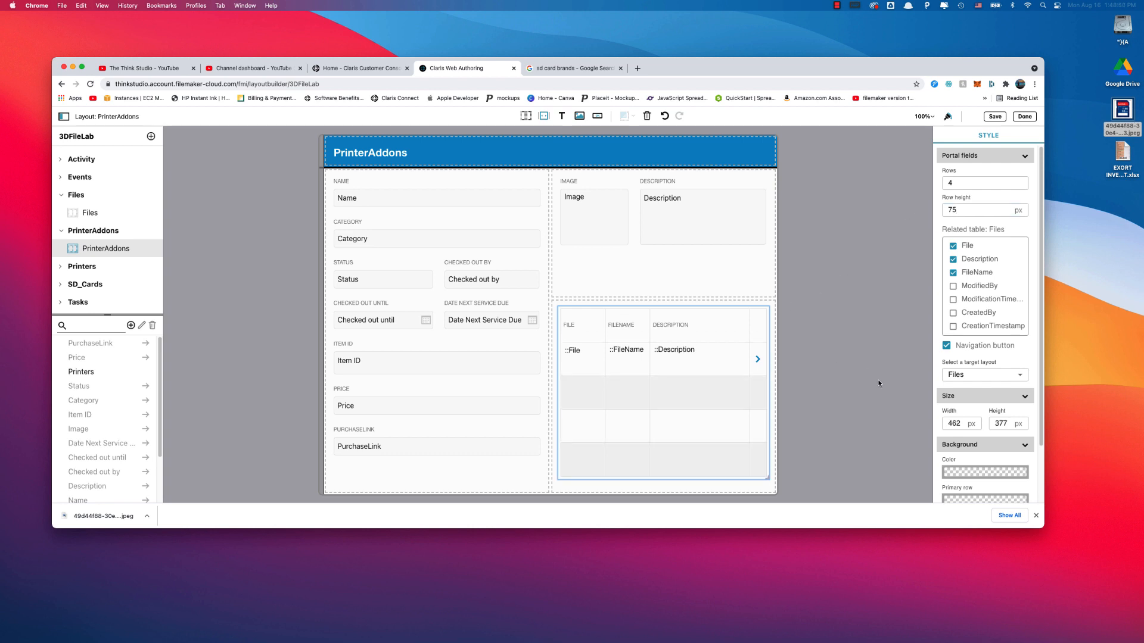
Keep Files as the portal rows' target layout and save PrinterAddons.
{"action": "scroll", "coordinate": [977, 329], "scroll_direction": "down", "scroll_amount": 2}
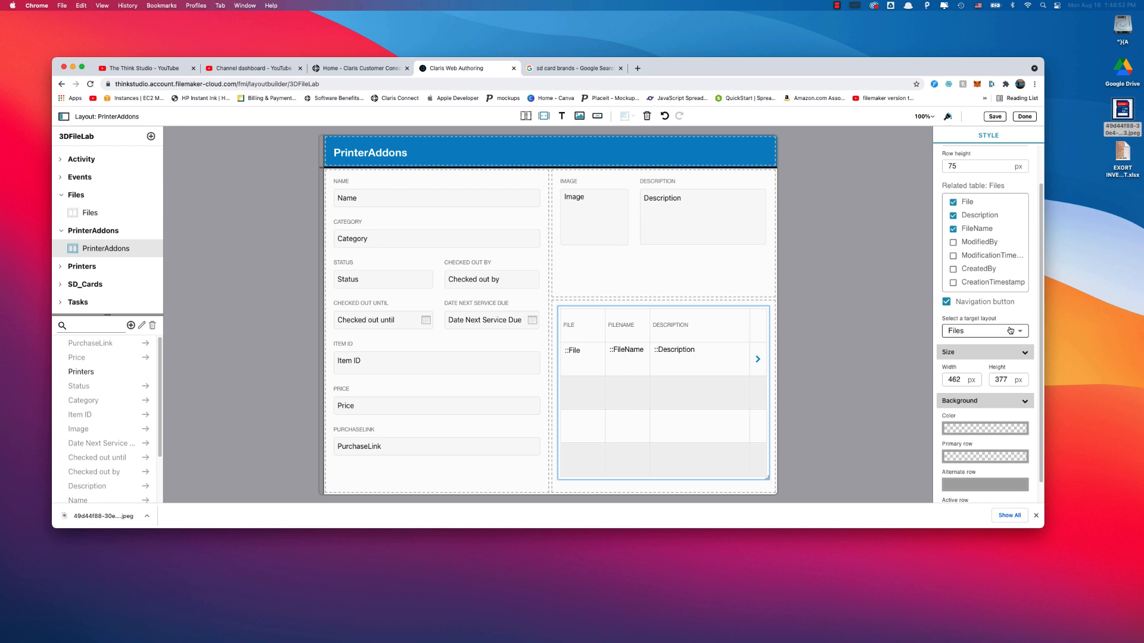
{"action": "left_click", "coordinate": [976, 329]}
{"action": "left_click", "coordinate": [985, 327]}
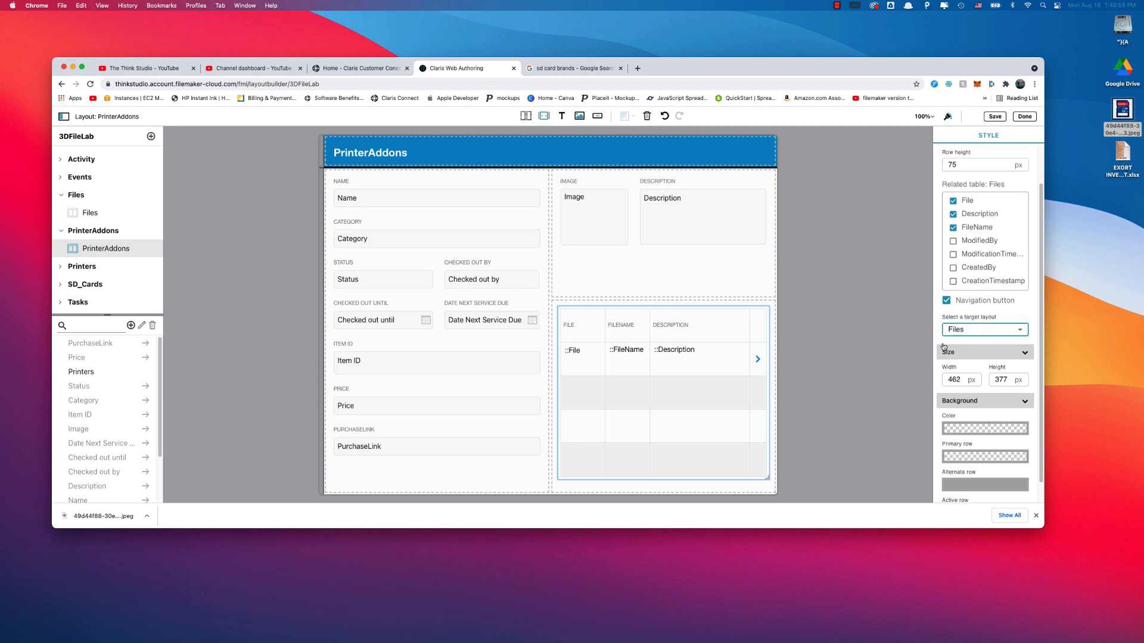
{"action": "left_click", "coordinate": [832, 326]}
{"action": "left_click", "coordinate": [649, 280]}
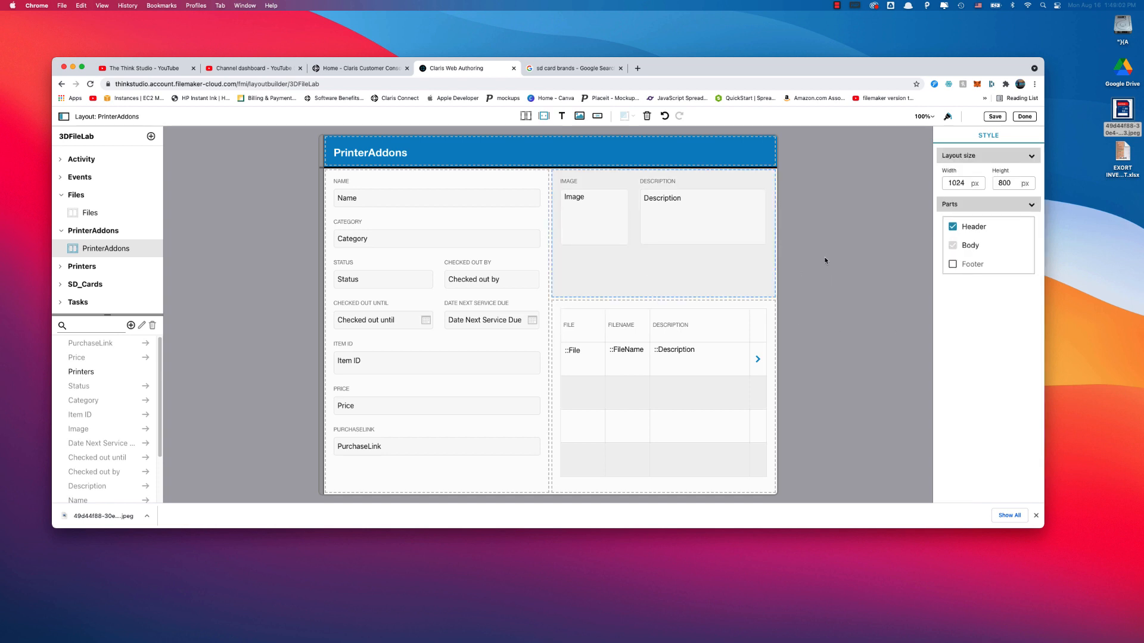
{"action": "left_click", "coordinate": [838, 5]}
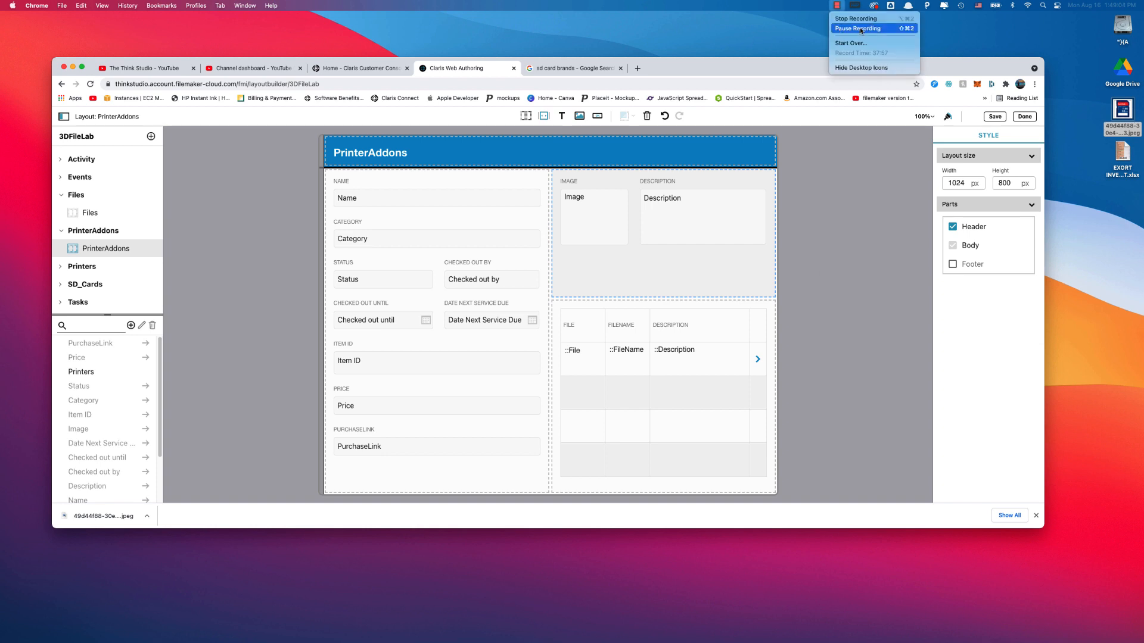
{"action": "left_click", "coordinate": [857, 28]}
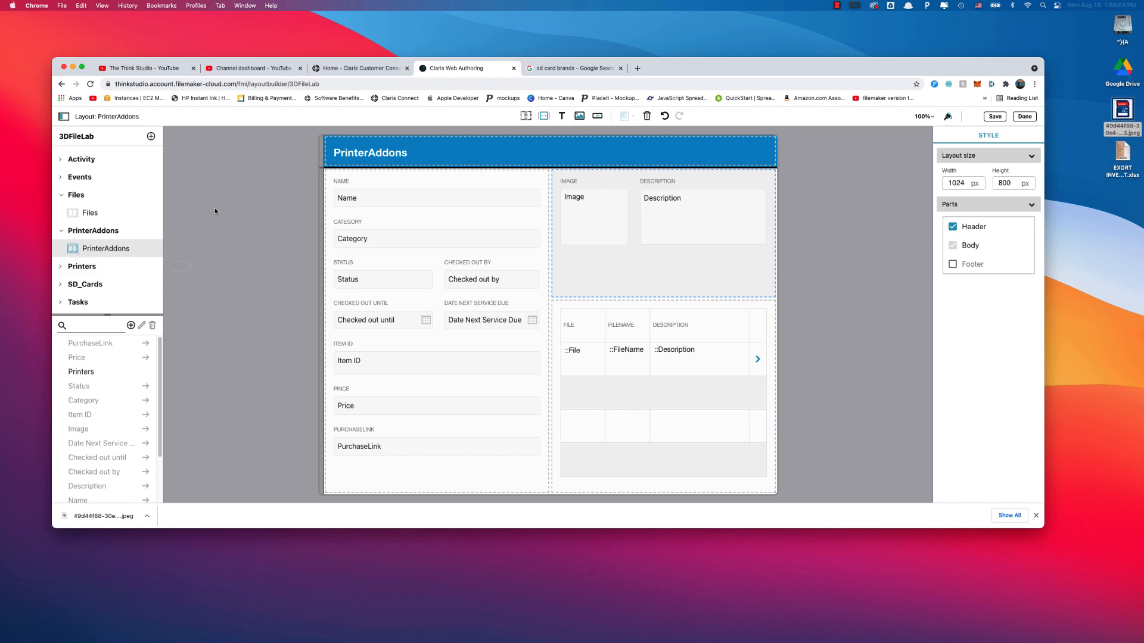
{"action": "mouse_move", "coordinate": [150, 292]}
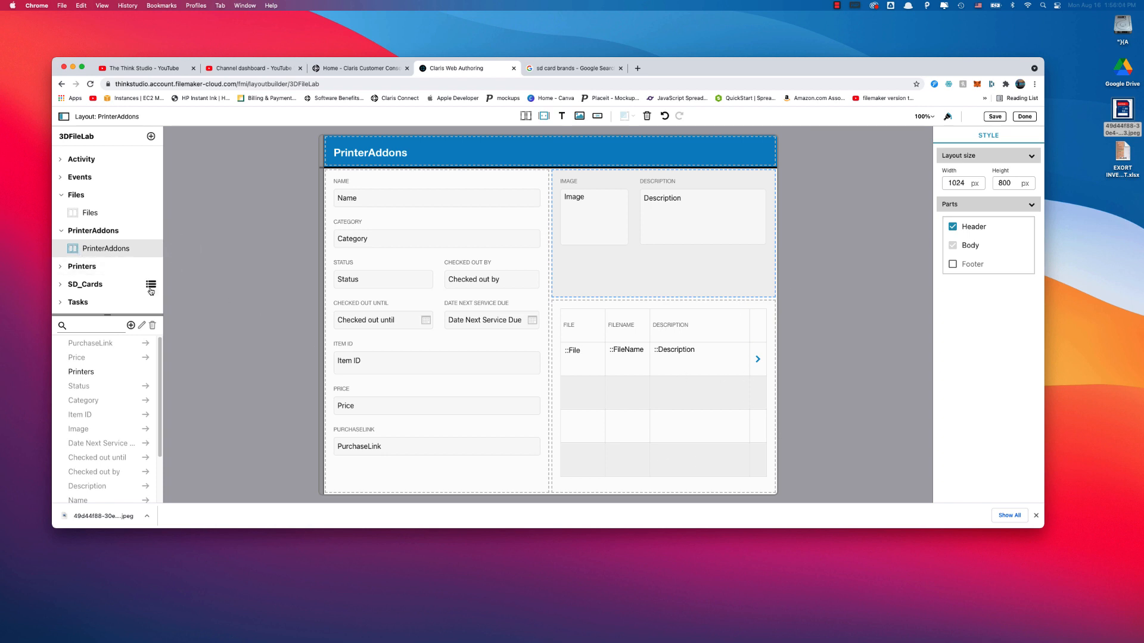
{"action": "left_click", "coordinate": [116, 269]}
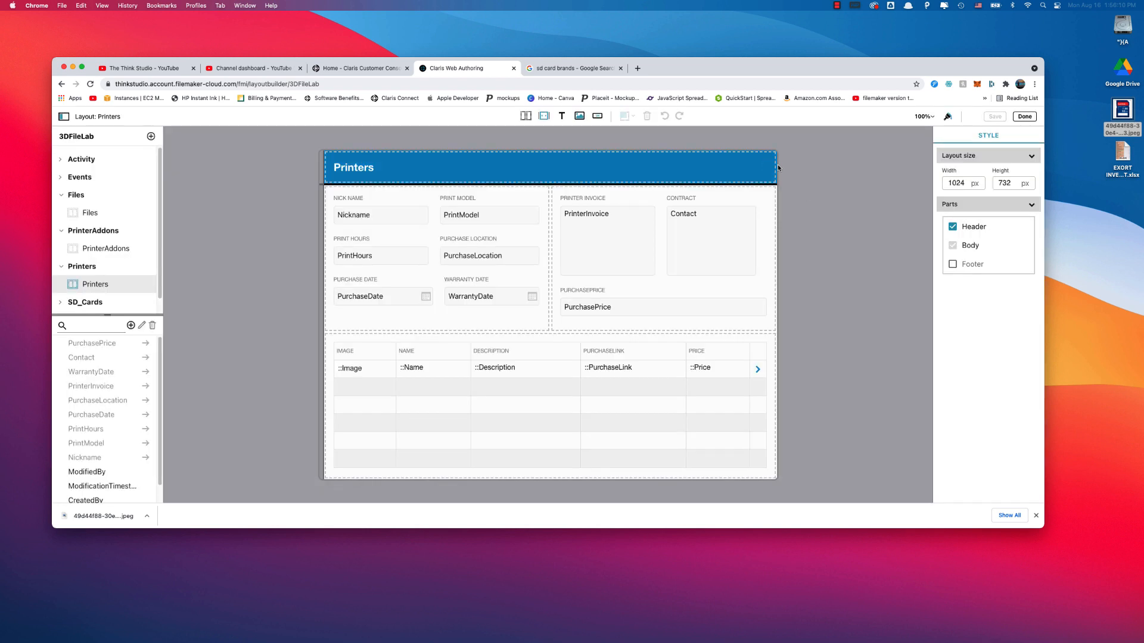
Narrow the Printers header title and add a footer part styled as a navigation bar.
{"action": "left_click_drag", "start_coordinate": [775, 175], "coordinate": [444, 170]}
{"action": "left_click", "coordinate": [954, 265]}
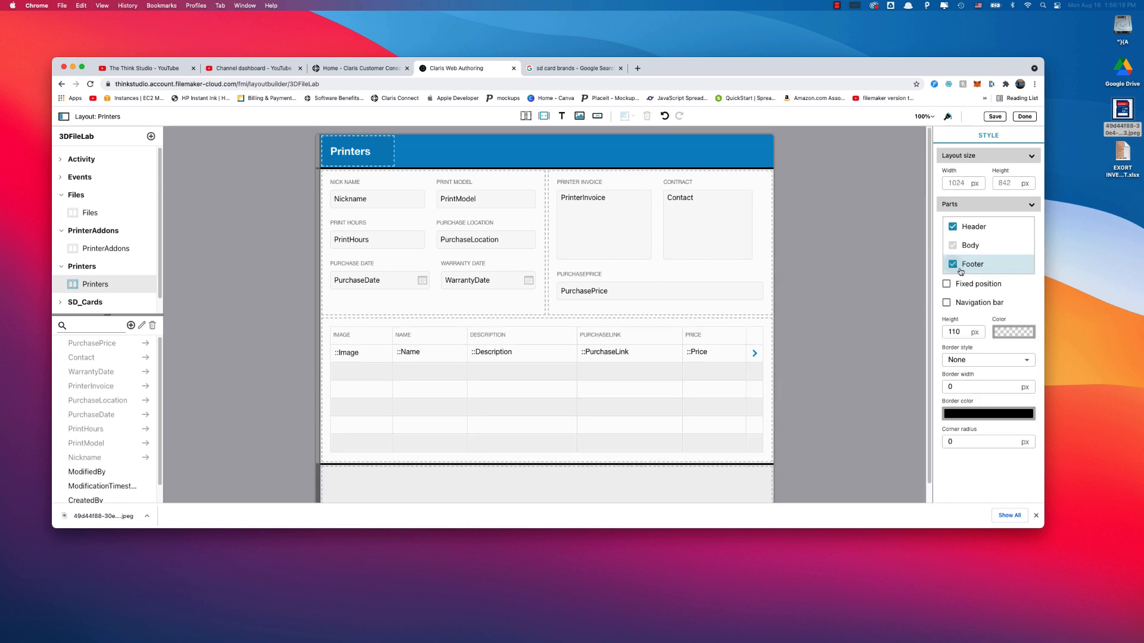
{"action": "scroll", "coordinate": [728, 405], "scroll_direction": "down", "scroll_amount": 1}
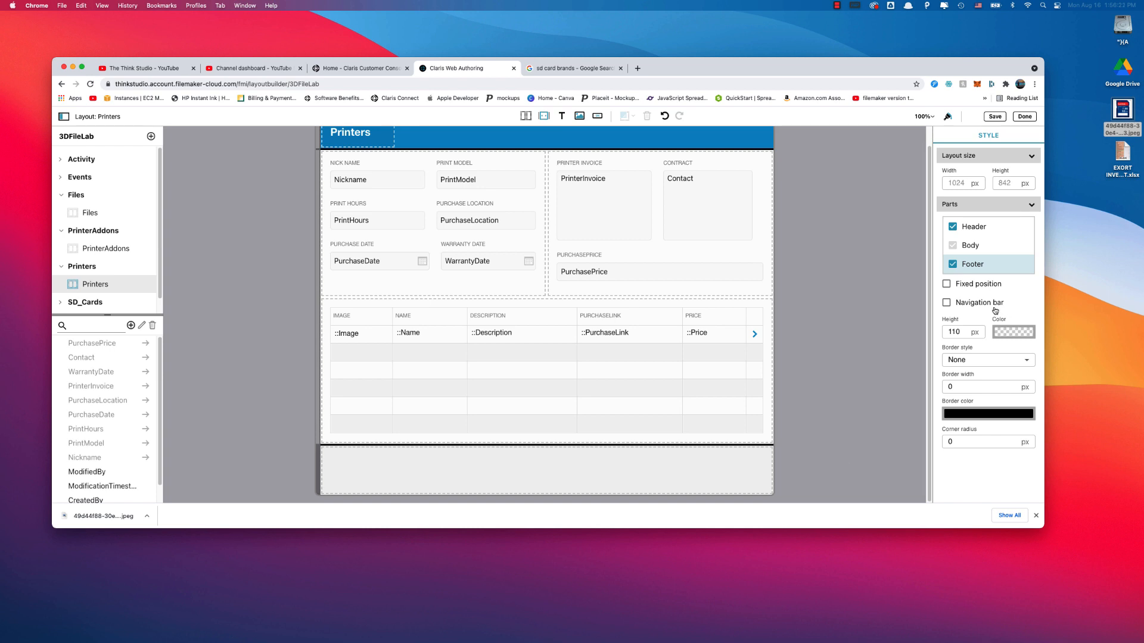
{"action": "left_click", "coordinate": [954, 304]}
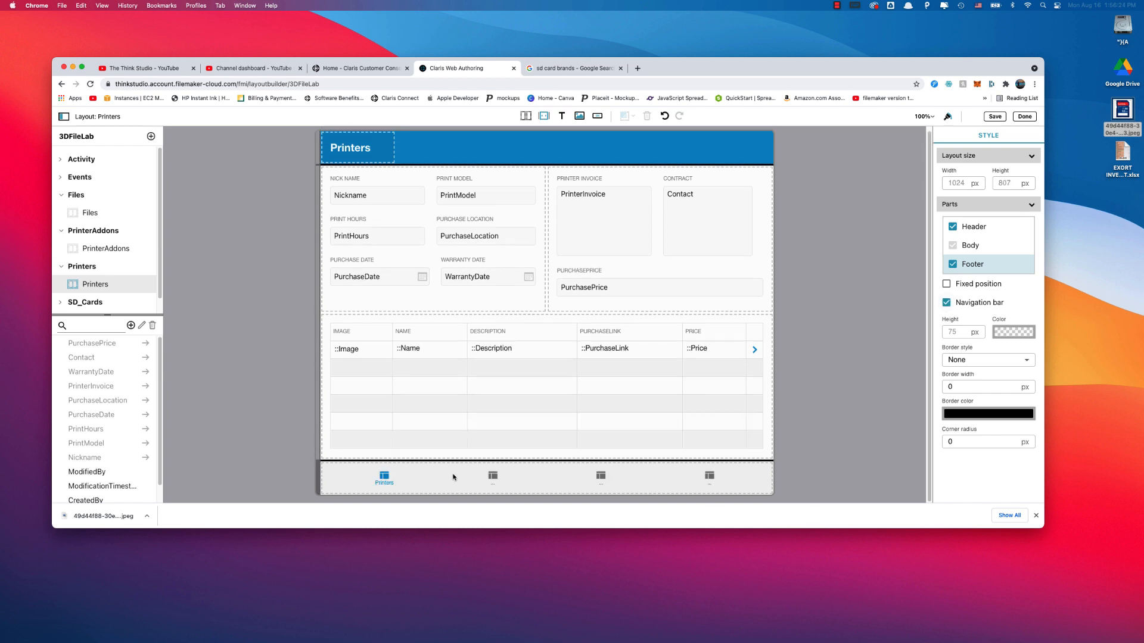
{"action": "scroll", "coordinate": [72, 200], "scroll_direction": "down", "scroll_amount": 1}
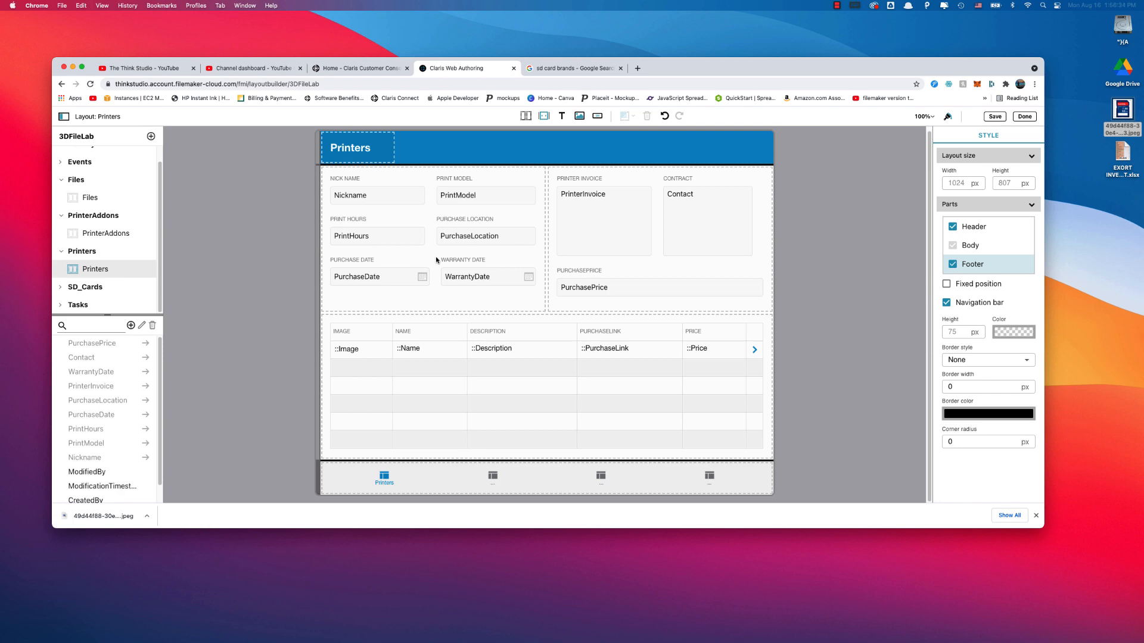
{"action": "left_click", "coordinate": [148, 65]}
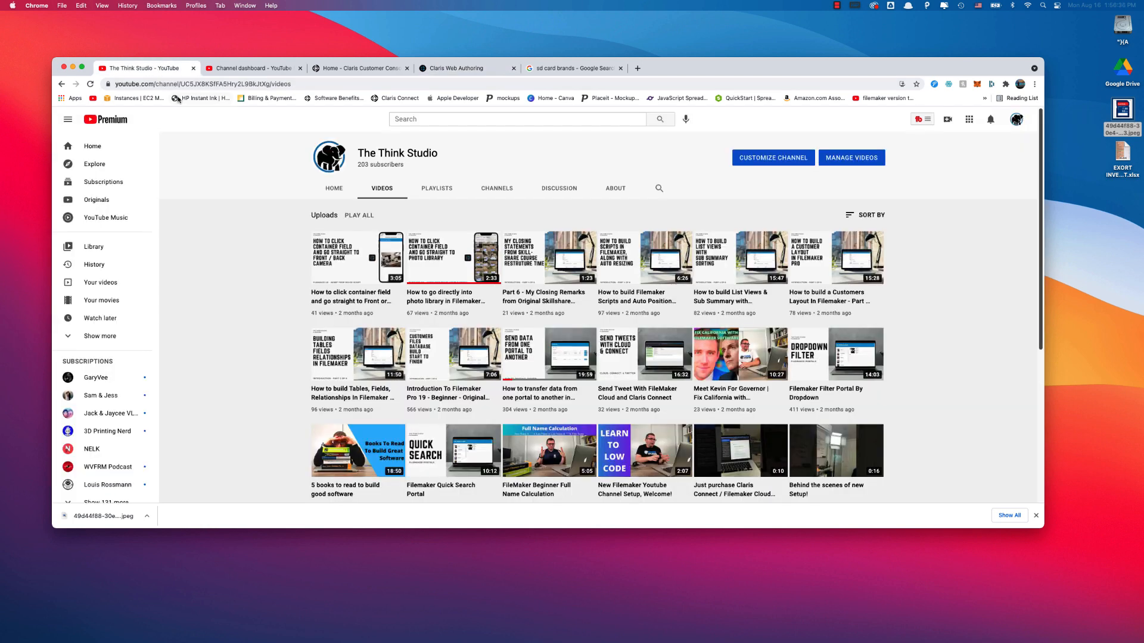
{"action": "scroll", "coordinate": [205, 301], "scroll_direction": "down", "scroll_amount": 1}
{"action": "scroll", "coordinate": [96, 330], "scroll_direction": "down", "scroll_amount": 5}
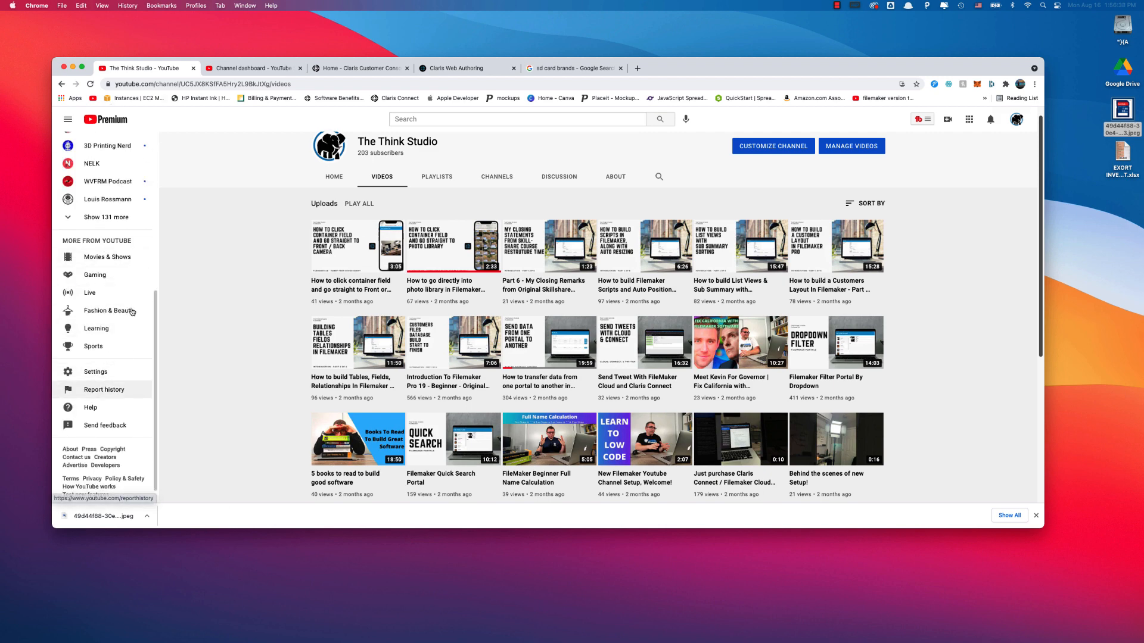
{"action": "left_click", "coordinate": [572, 68]}
{"action": "left_click", "coordinate": [463, 68]}
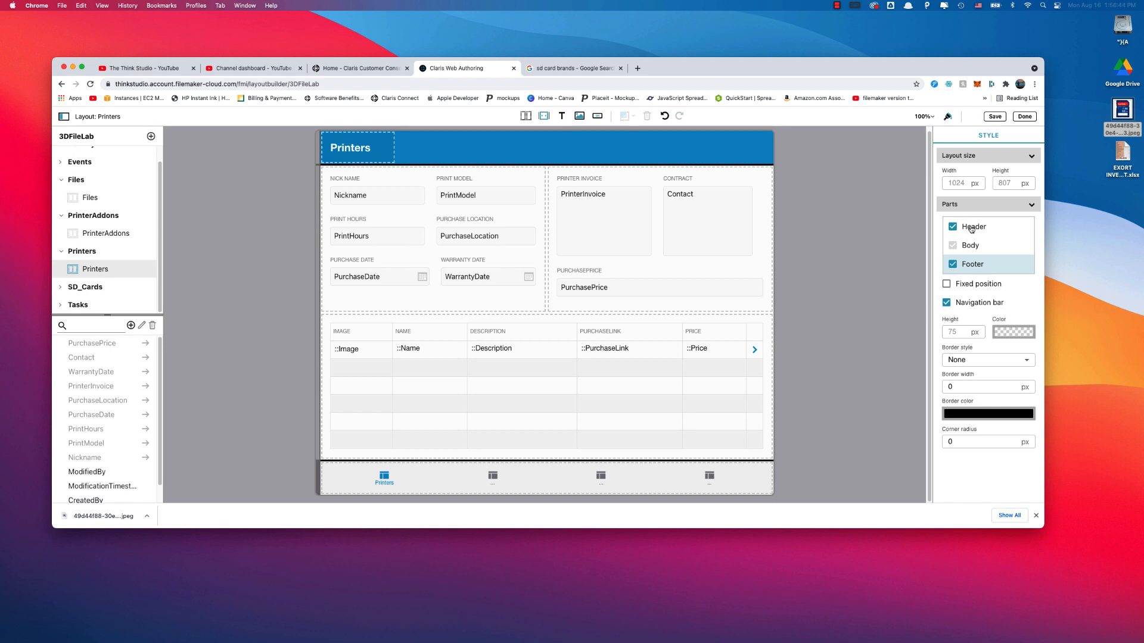
Enable the Printers header's Top Navigation bar, then inspect its Back button and title text.
{"action": "left_click", "coordinate": [315, 160]}
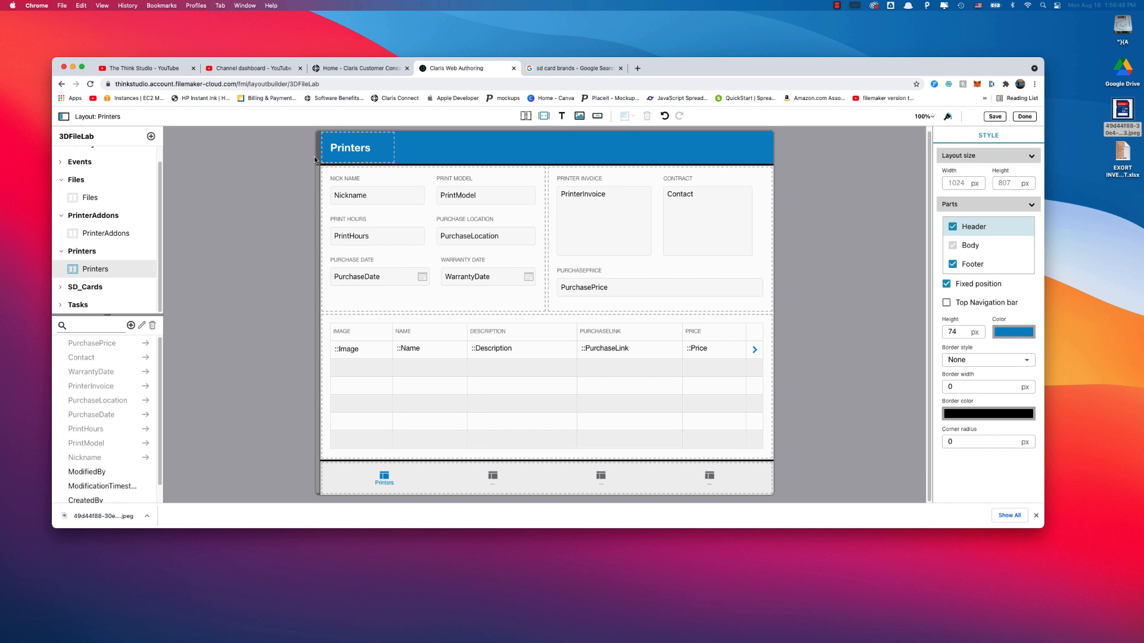
{"action": "left_click", "coordinate": [946, 303]}
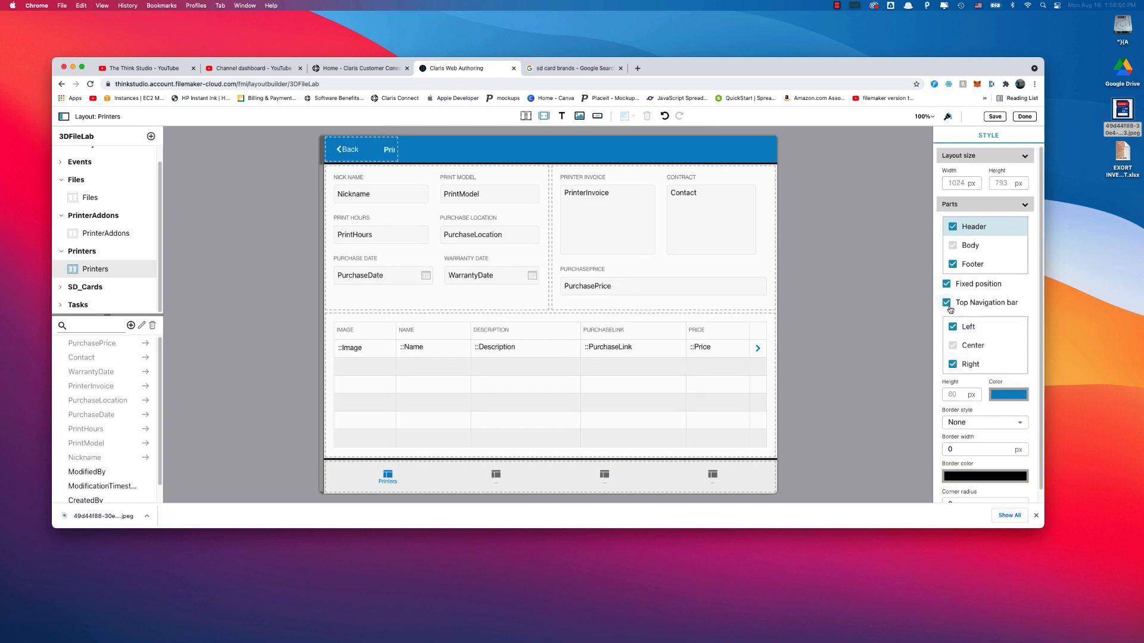
{"action": "left_click", "coordinate": [372, 149]}
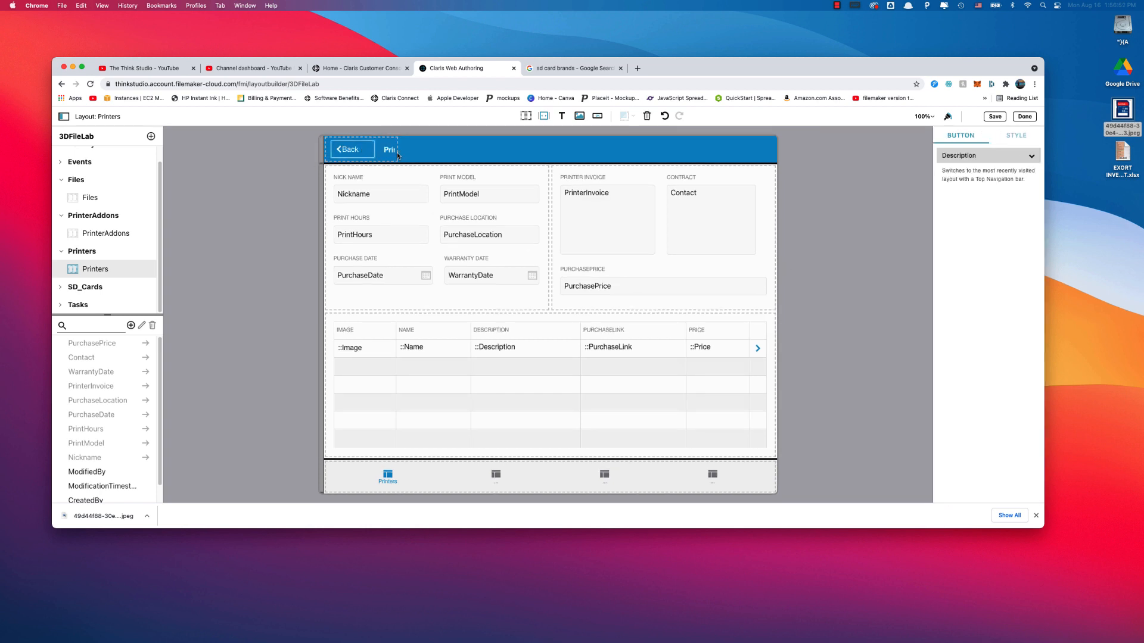
{"action": "left_click", "coordinate": [397, 152]}
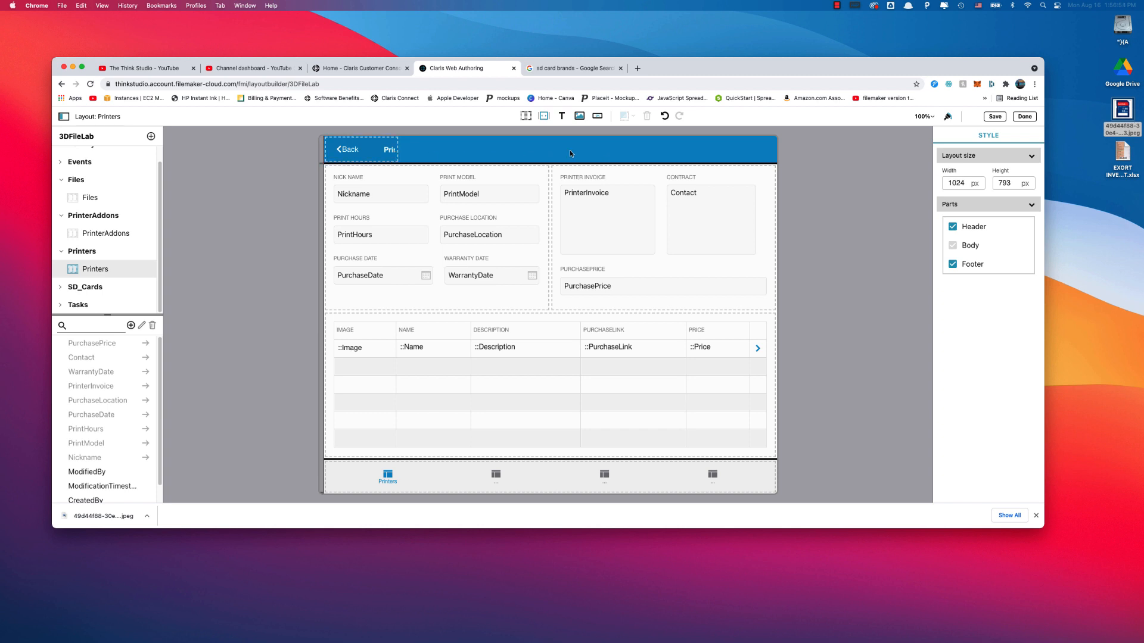
{"action": "left_click", "coordinate": [392, 151]}
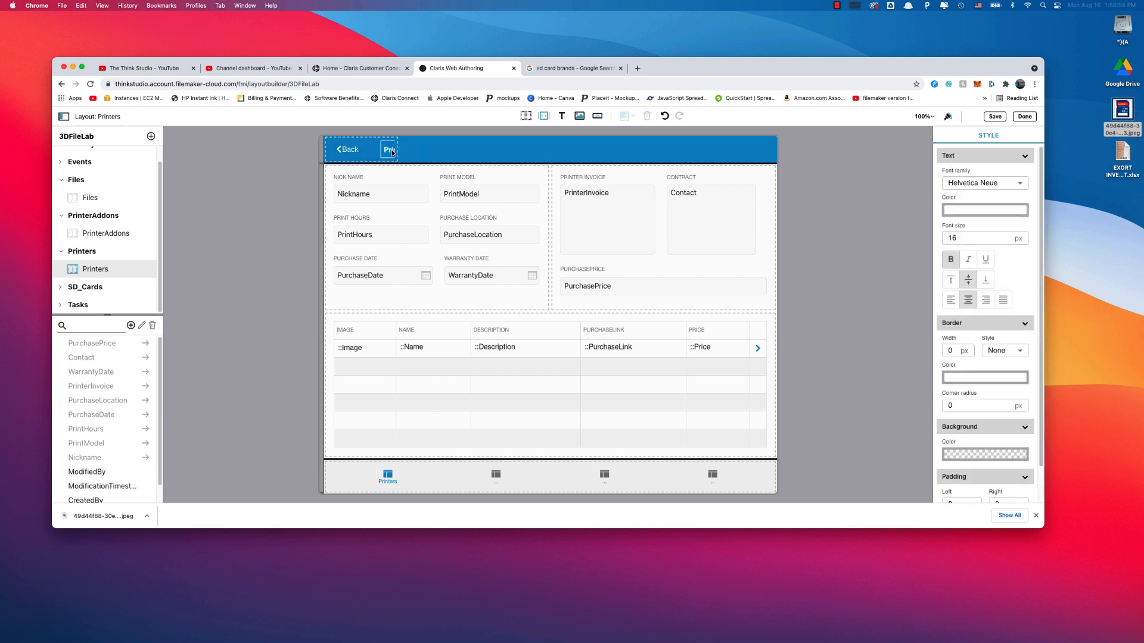
{"action": "left_click", "coordinate": [397, 149]}
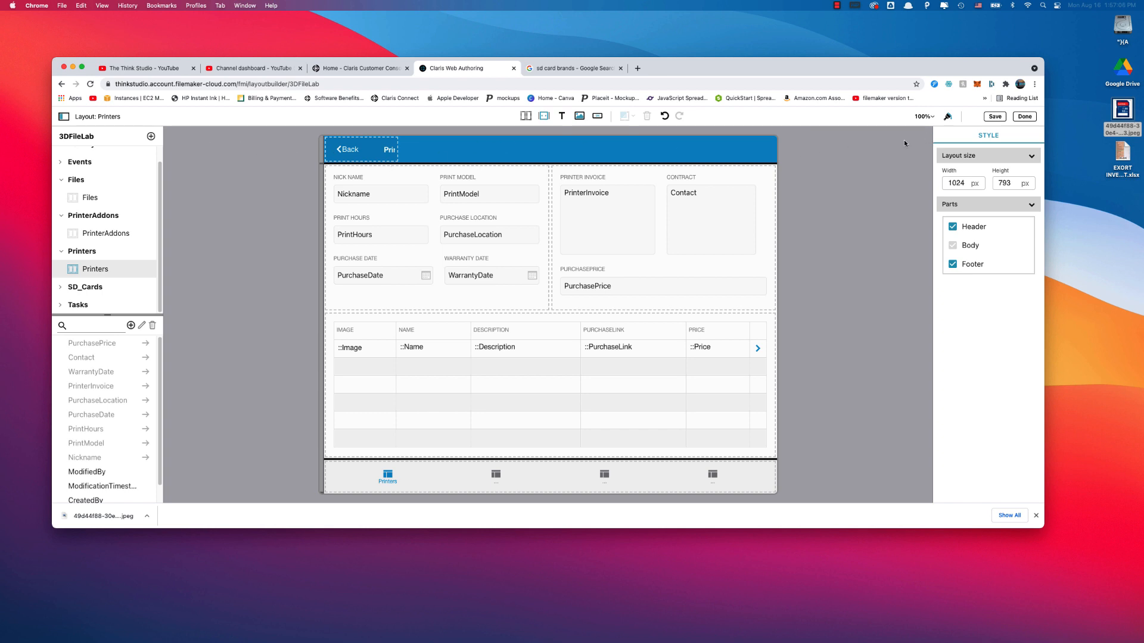
Undo the navigation bar, delete a stray header object and widen the Printers title.
{"action": "left_click", "coordinate": [665, 115]}
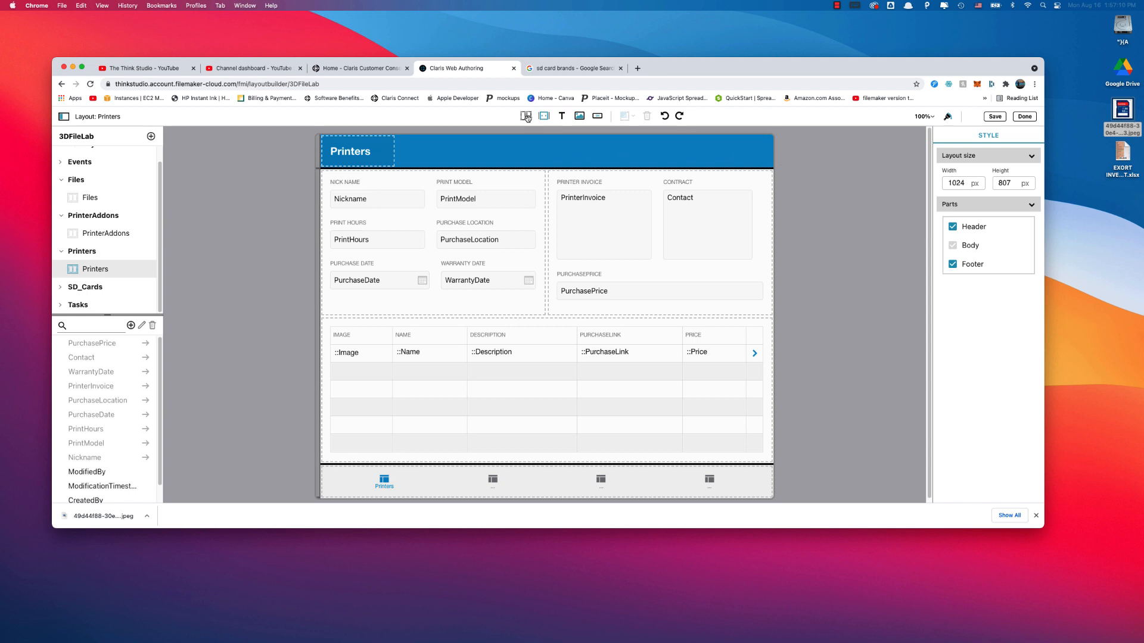
{"action": "left_click_drag", "start_coordinate": [526, 116], "coordinate": [456, 148]}
{"action": "left_click", "coordinate": [470, 146]}
{"action": "key", "text": "Delete"}
{"action": "left_click", "coordinate": [390, 152]}
{"action": "left_click_drag", "start_coordinate": [393, 152], "coordinate": [507, 152]}
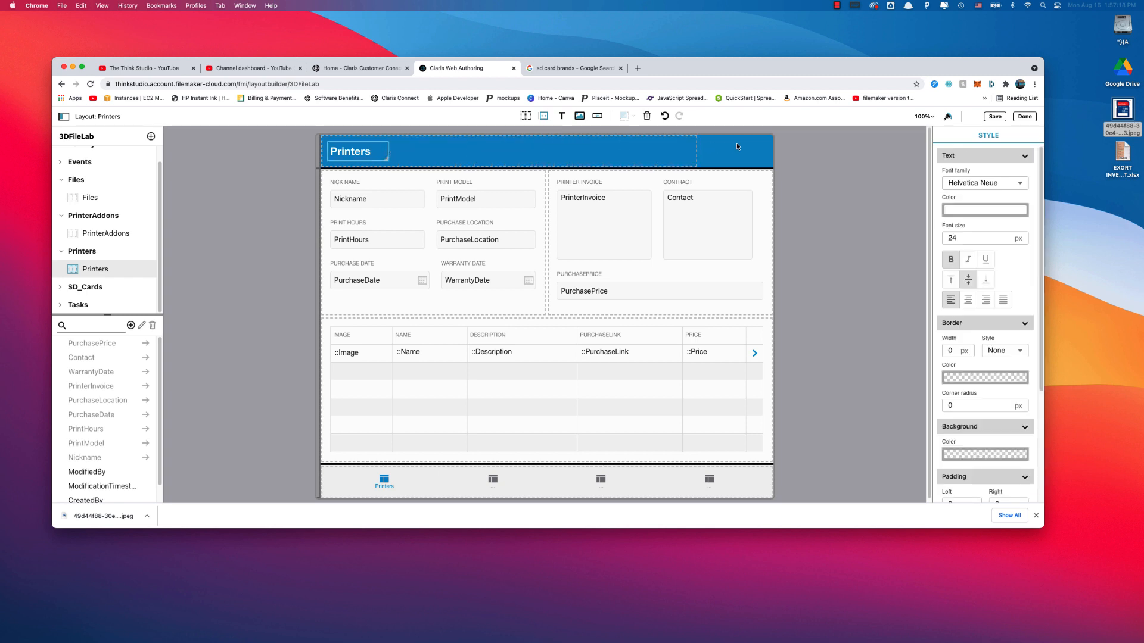
{"action": "left_click", "coordinate": [787, 156]}
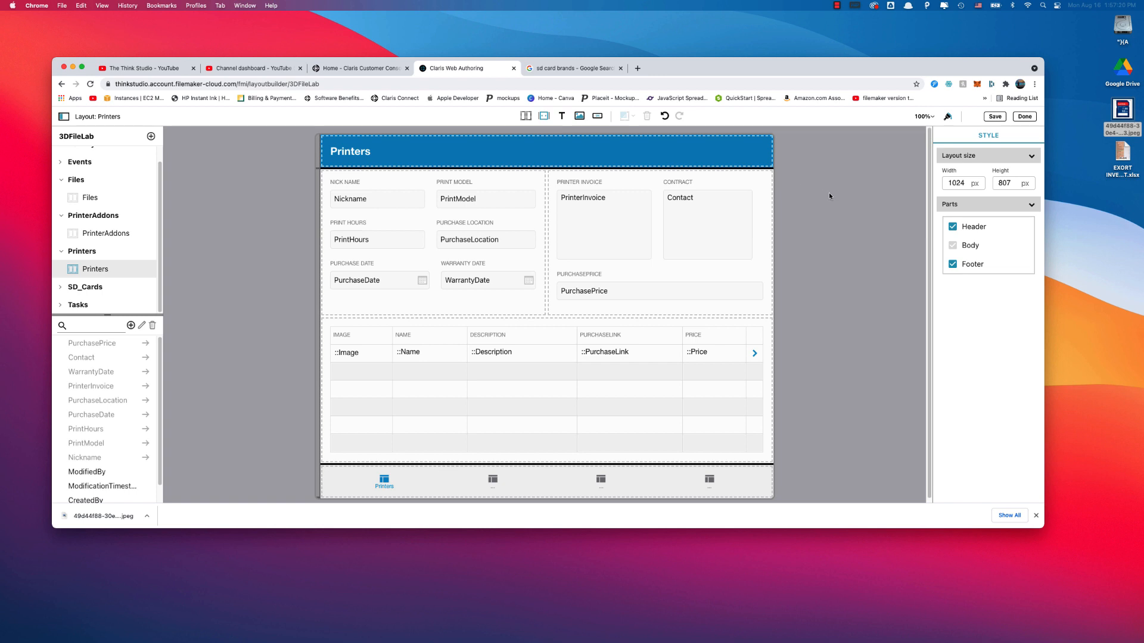
Turn the header into a 60 px top navigation bar with Back and + buttons.
{"action": "left_click", "coordinate": [976, 227]}
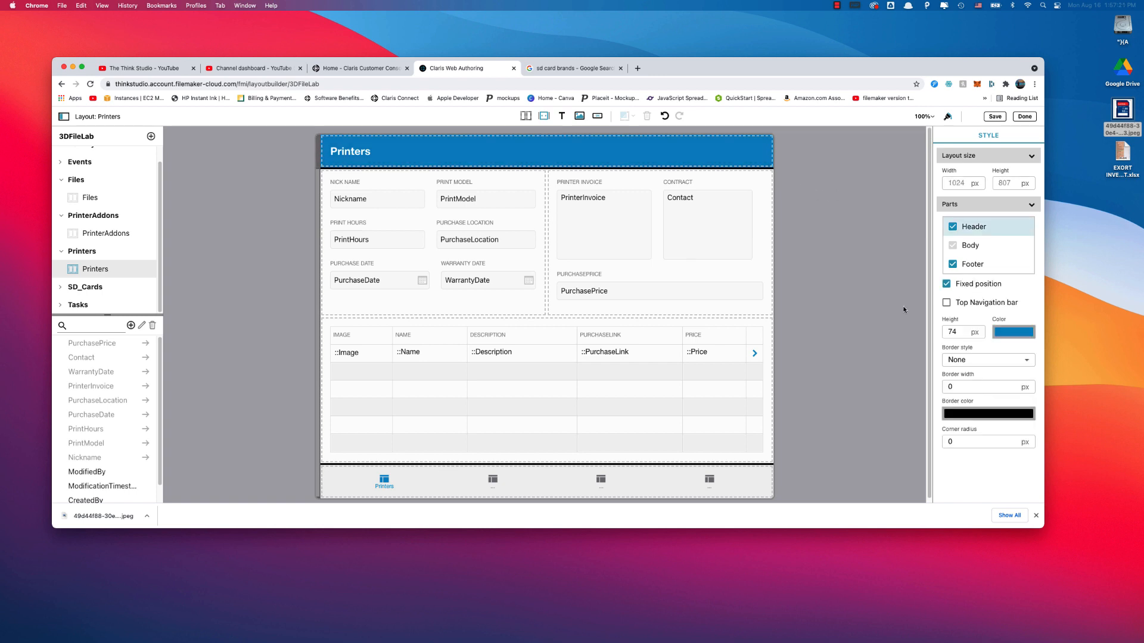
{"action": "left_click", "coordinate": [969, 305]}
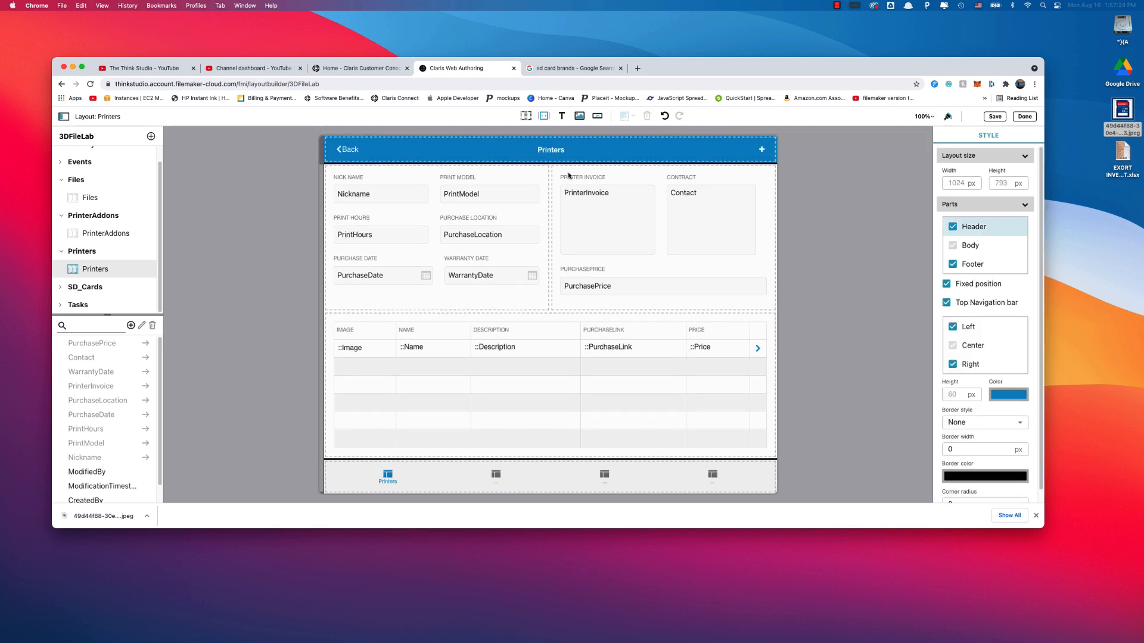
{"action": "scroll", "coordinate": [980, 353], "scroll_direction": "down", "scroll_amount": 2}
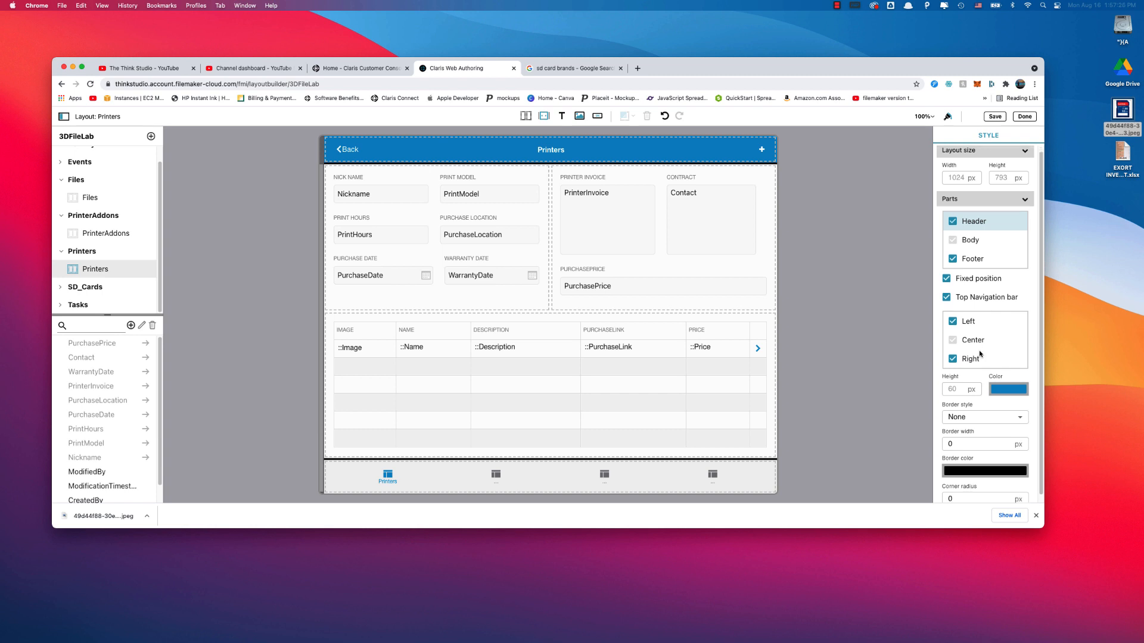
{"action": "scroll", "coordinate": [975, 350], "scroll_direction": "up", "scroll_amount": 2}
{"action": "scroll", "coordinate": [978, 271], "scroll_direction": "down", "scroll_amount": 2}
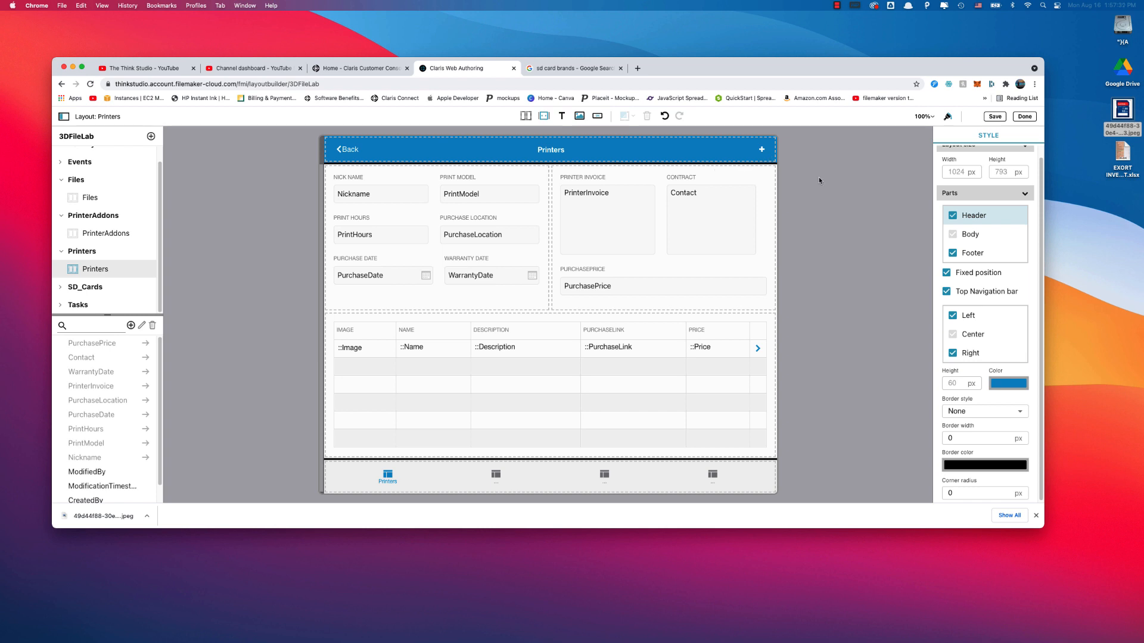
{"action": "scroll", "coordinate": [989, 322], "scroll_direction": "up", "scroll_amount": 2}
{"action": "scroll", "coordinate": [1001, 331], "scroll_direction": "down", "scroll_amount": 2}
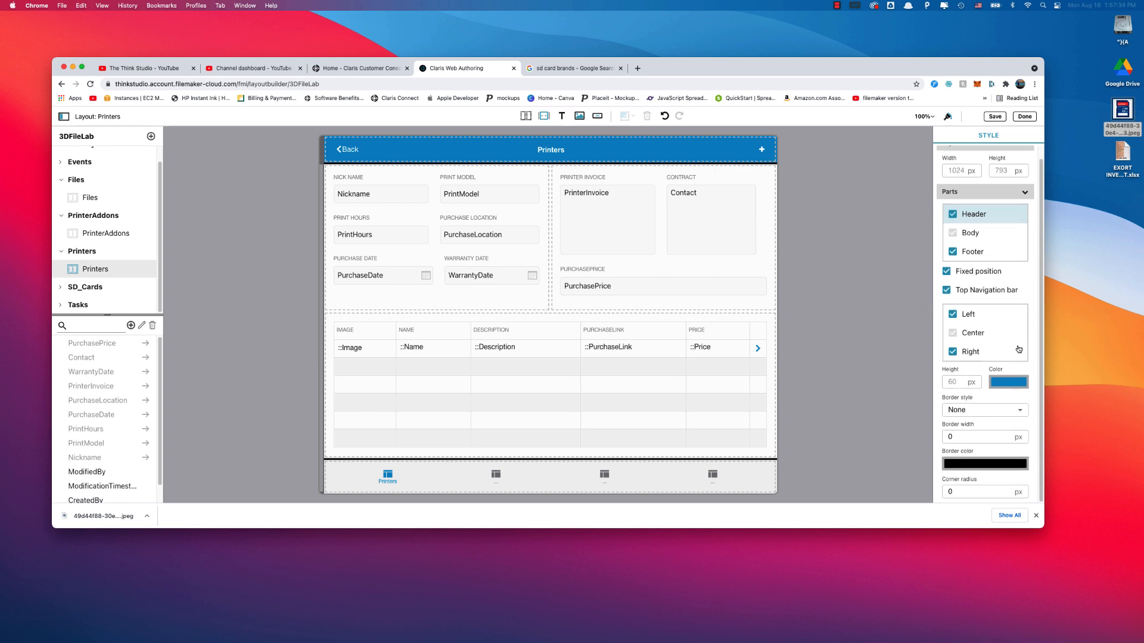
{"action": "scroll", "coordinate": [1011, 335], "scroll_direction": "up", "scroll_amount": 2}
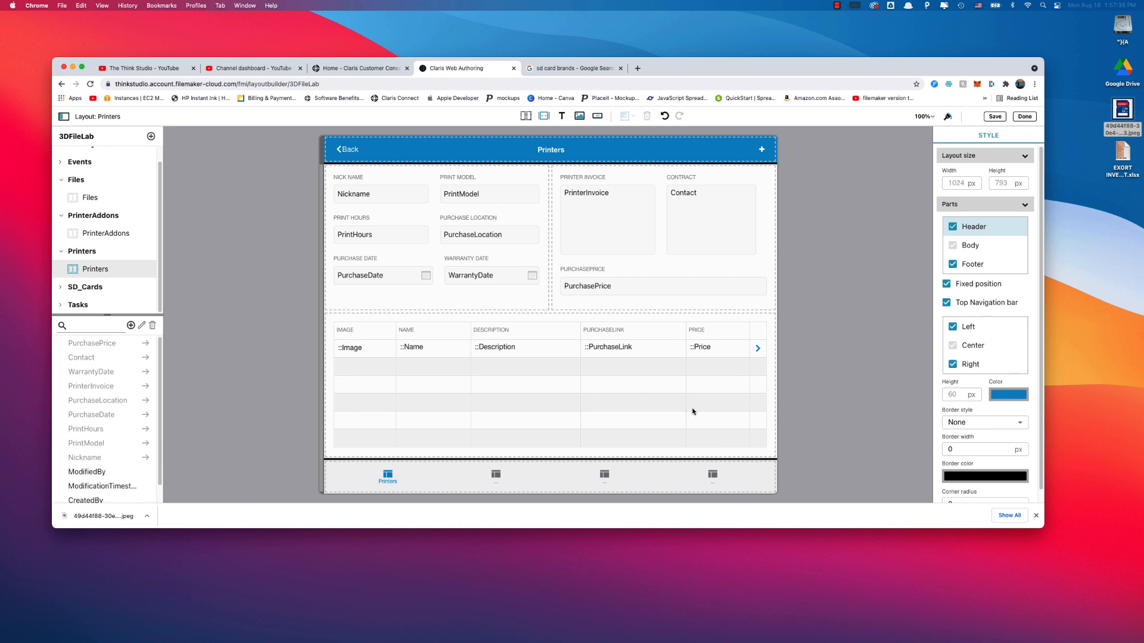
Select the footer tab bar and set its active tab to 2.
{"action": "left_click", "coordinate": [616, 483]}
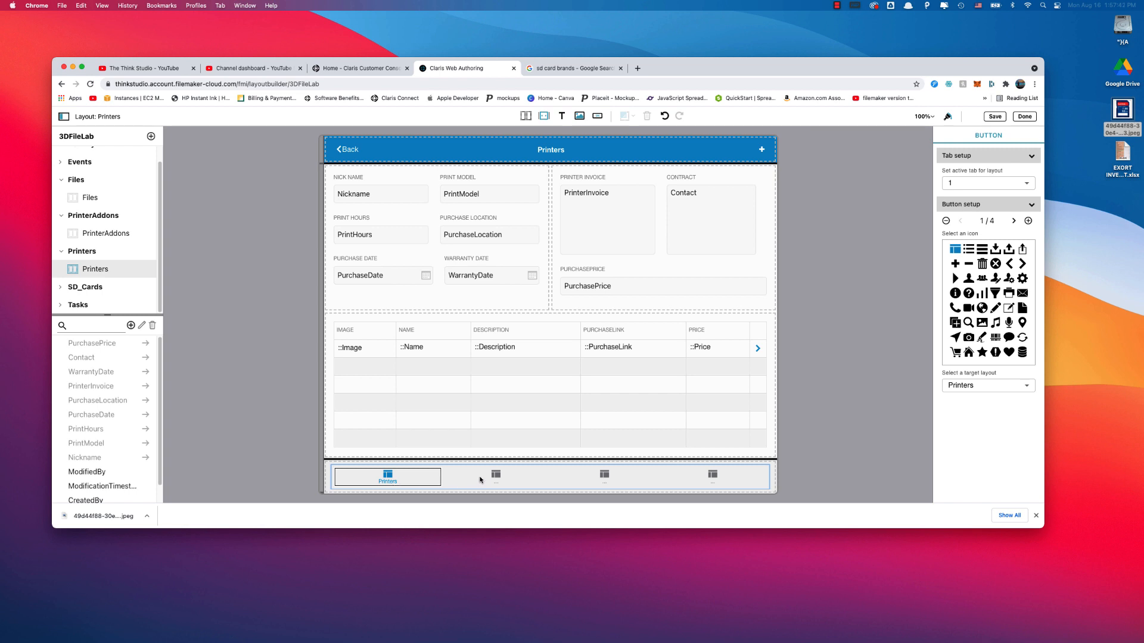
{"action": "left_click", "coordinate": [1027, 185]}
{"action": "left_click", "coordinate": [1018, 197]}
{"action": "left_click", "coordinate": [1031, 157]}
{"action": "left_click", "coordinate": [1031, 157]}
Link tab 2 to SD_Cards and tab 3 to Files, and give Printers a printer icon.
{"action": "left_click", "coordinate": [499, 480]}
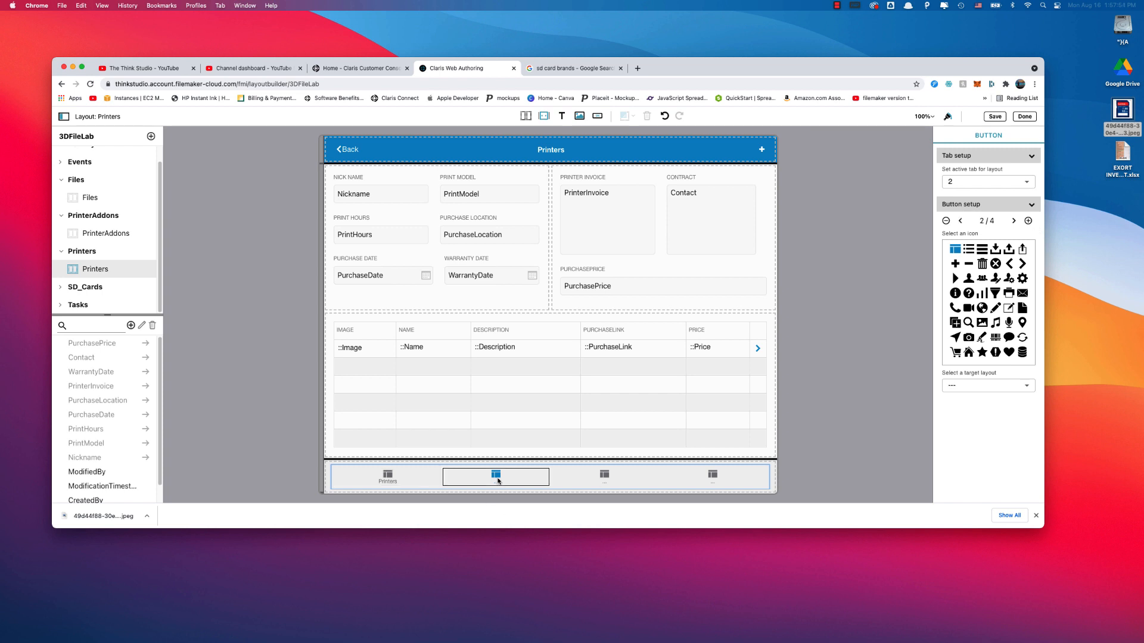
{"action": "left_click", "coordinate": [1027, 387]}
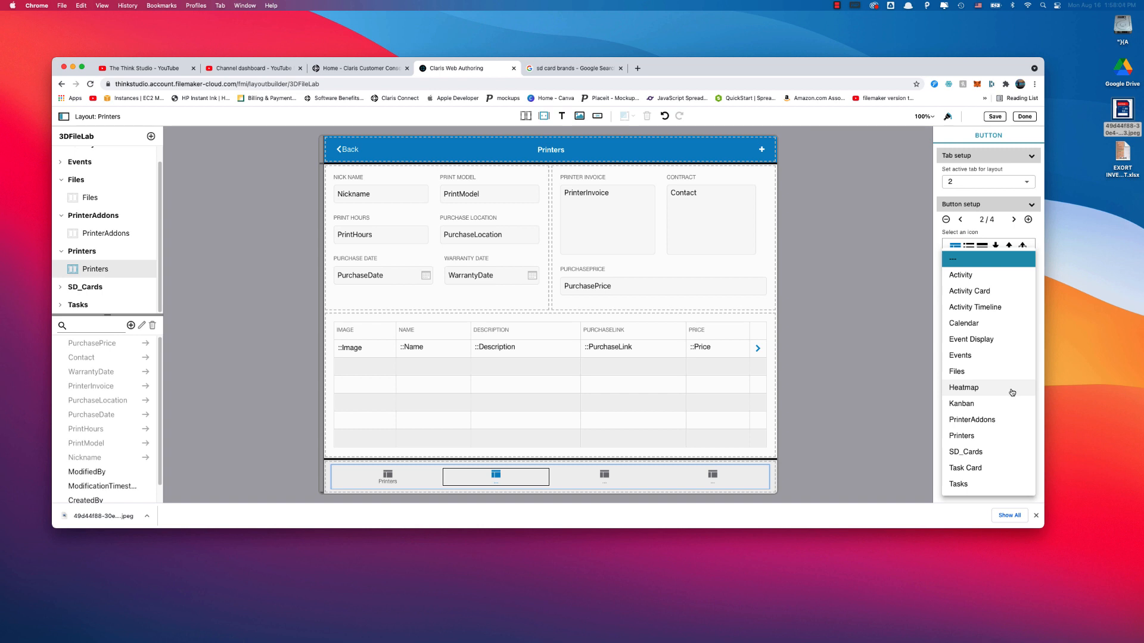
{"action": "left_click", "coordinate": [1013, 453]}
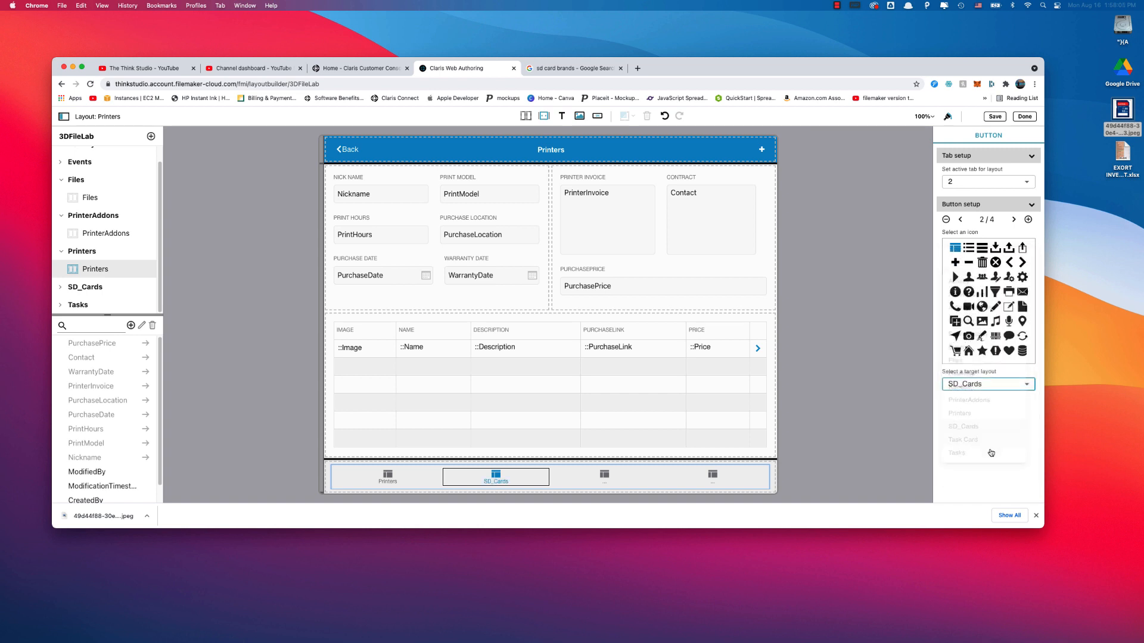
{"action": "left_click", "coordinate": [605, 480]}
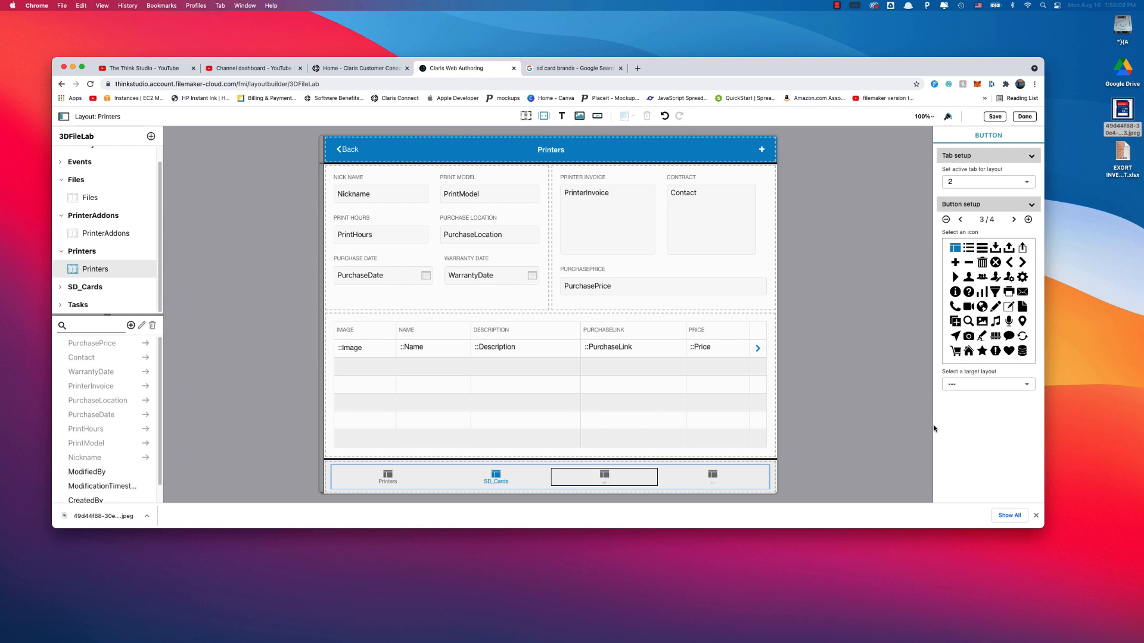
{"action": "left_click", "coordinate": [1004, 386]}
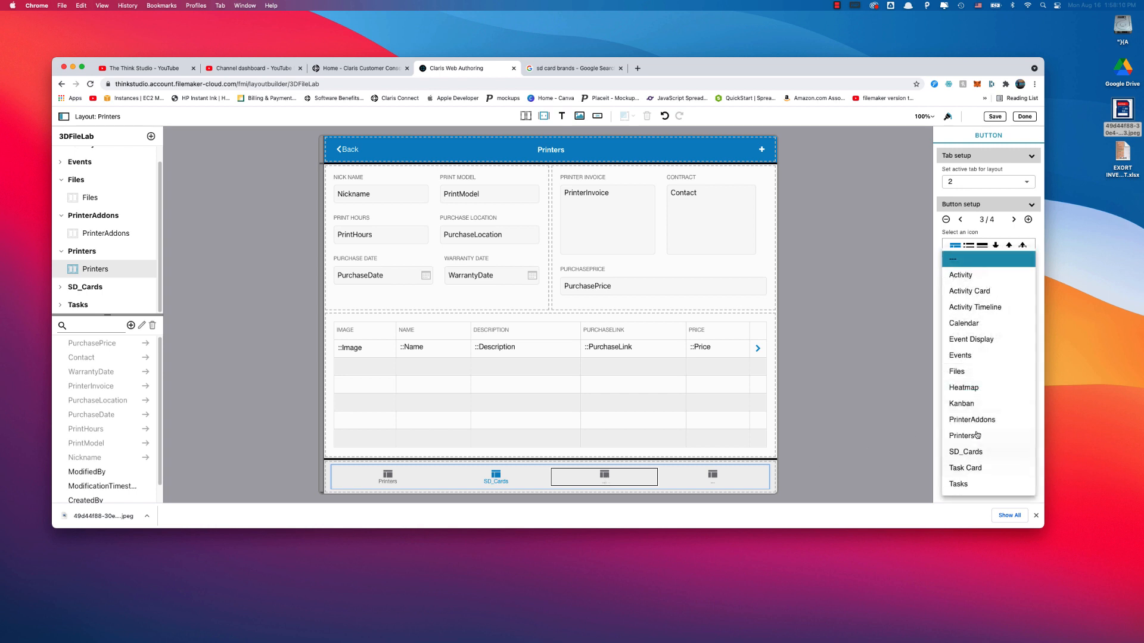
{"action": "left_click", "coordinate": [965, 371]}
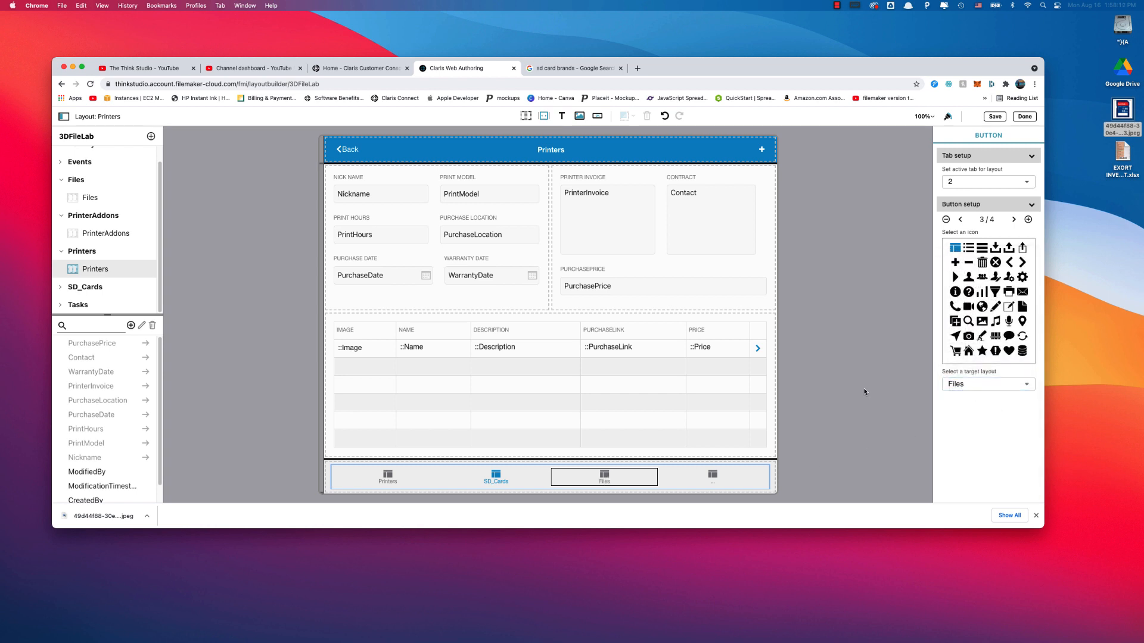
{"action": "left_click", "coordinate": [386, 478]}
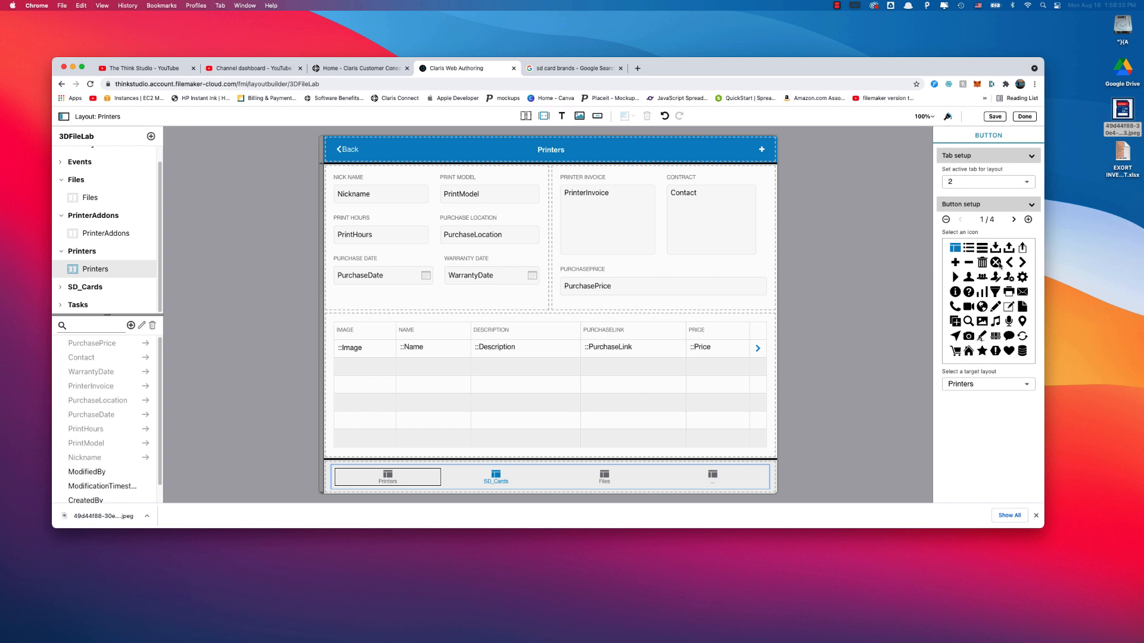
{"action": "left_click", "coordinate": [1009, 292]}
Give the SD_Cards tab a database icon and the Files tab a document icon.
{"action": "left_click", "coordinate": [506, 479]}
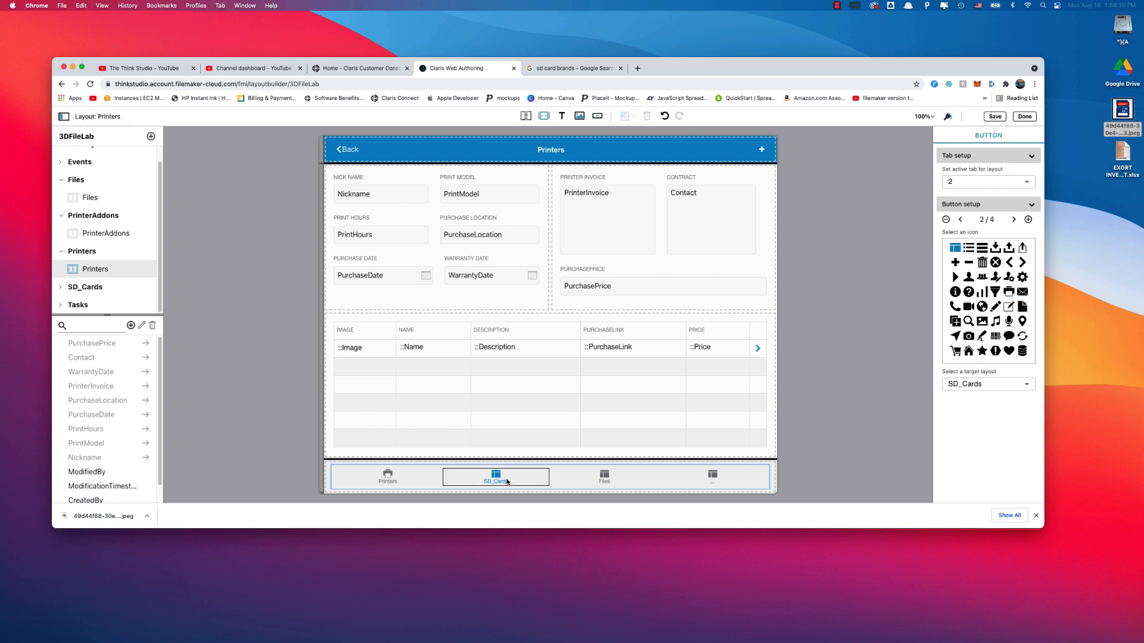
{"action": "left_click", "coordinate": [1022, 351]}
{"action": "left_click", "coordinate": [601, 481]}
{"action": "left_click", "coordinate": [1022, 306]}
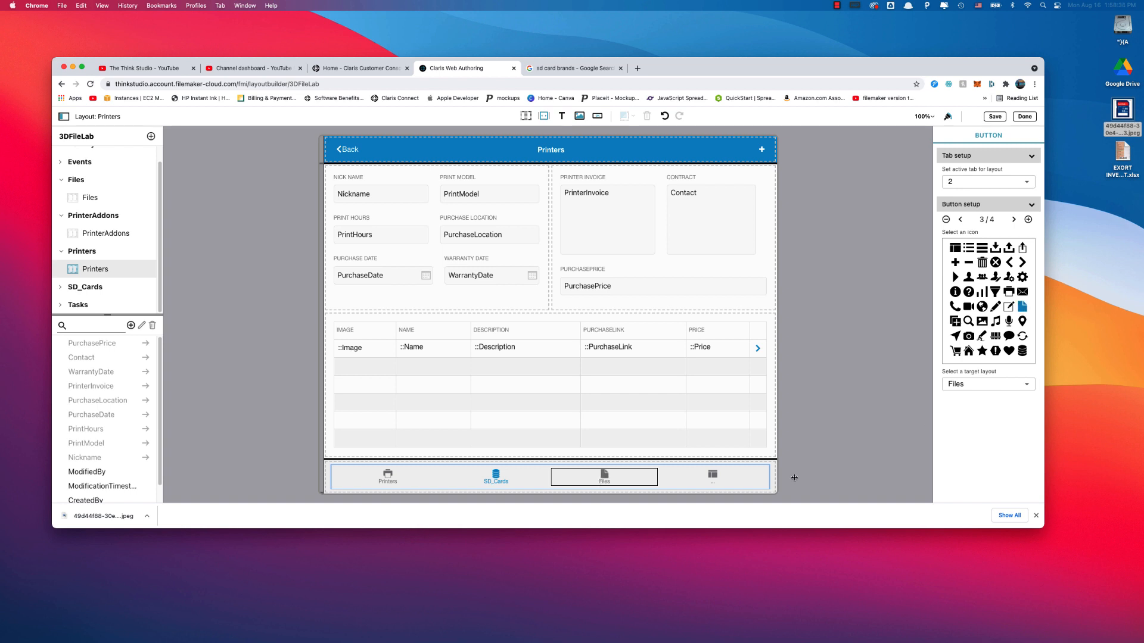
Remove the empty fourth tab from the footer bar and save the Printers layout.
{"action": "left_click", "coordinate": [717, 478]}
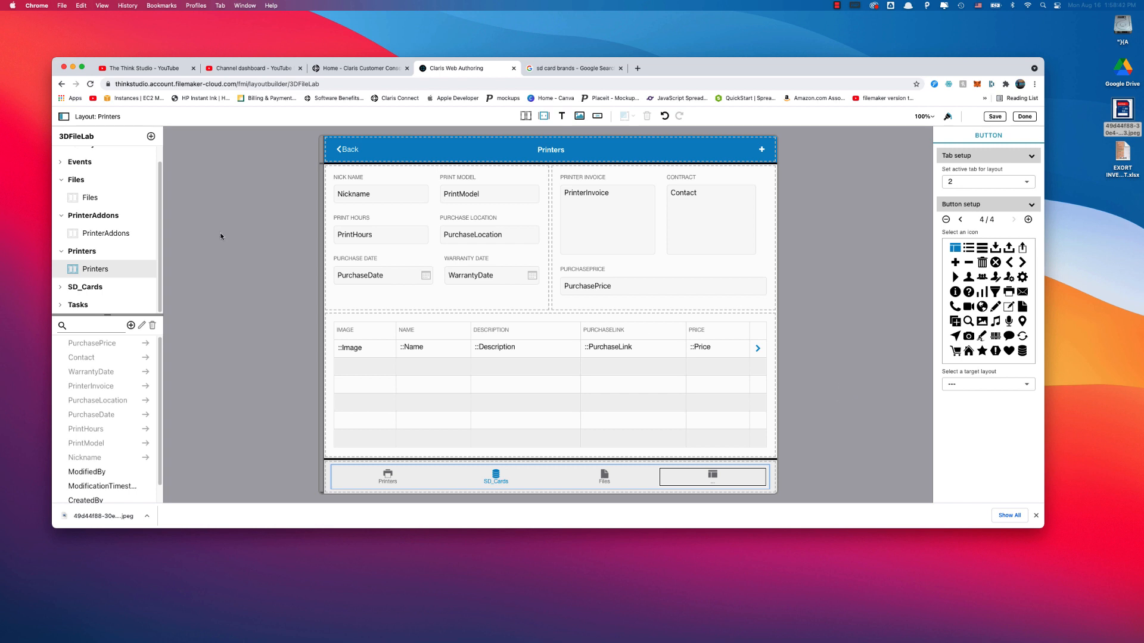
{"action": "left_click", "coordinate": [60, 251]}
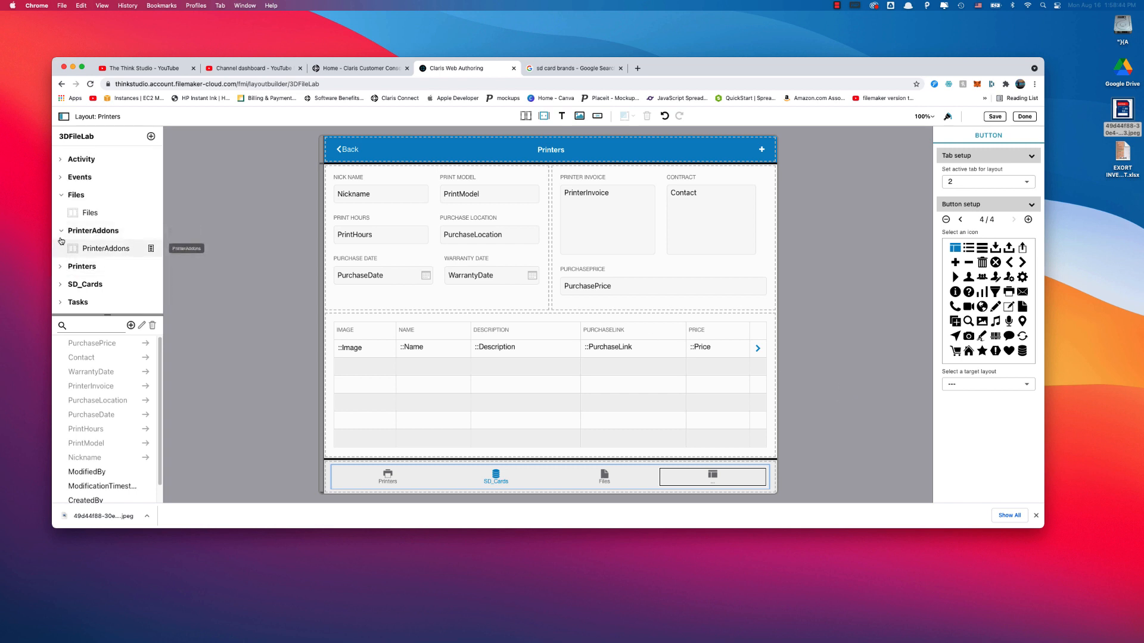
{"action": "left_click", "coordinate": [61, 231]}
{"action": "left_click", "coordinate": [60, 195]}
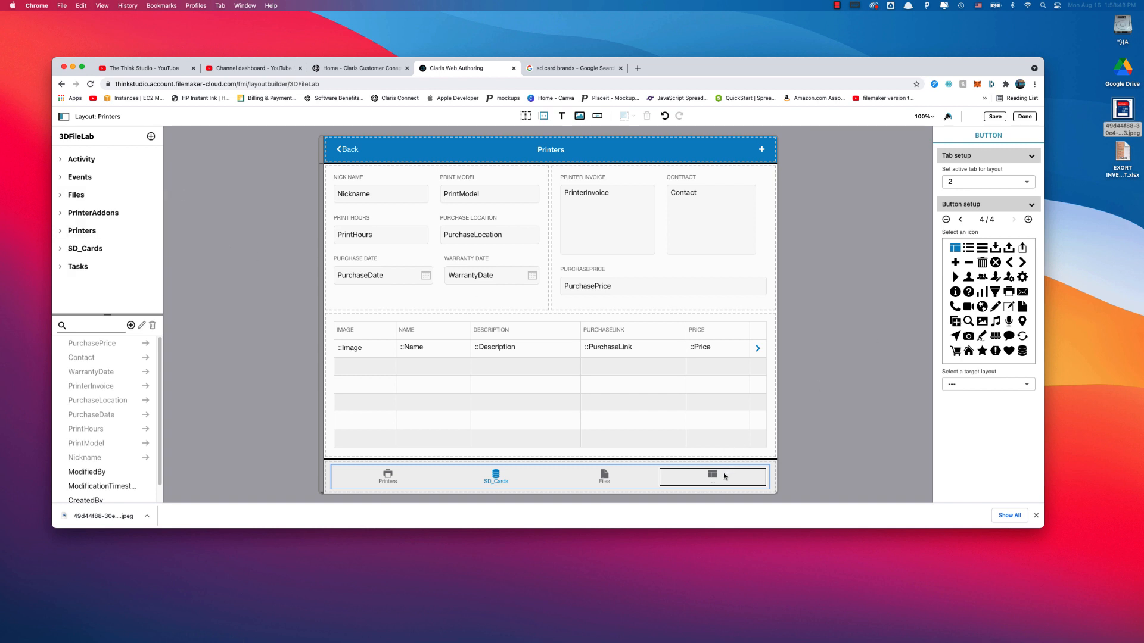
{"action": "left_click", "coordinate": [945, 219]}
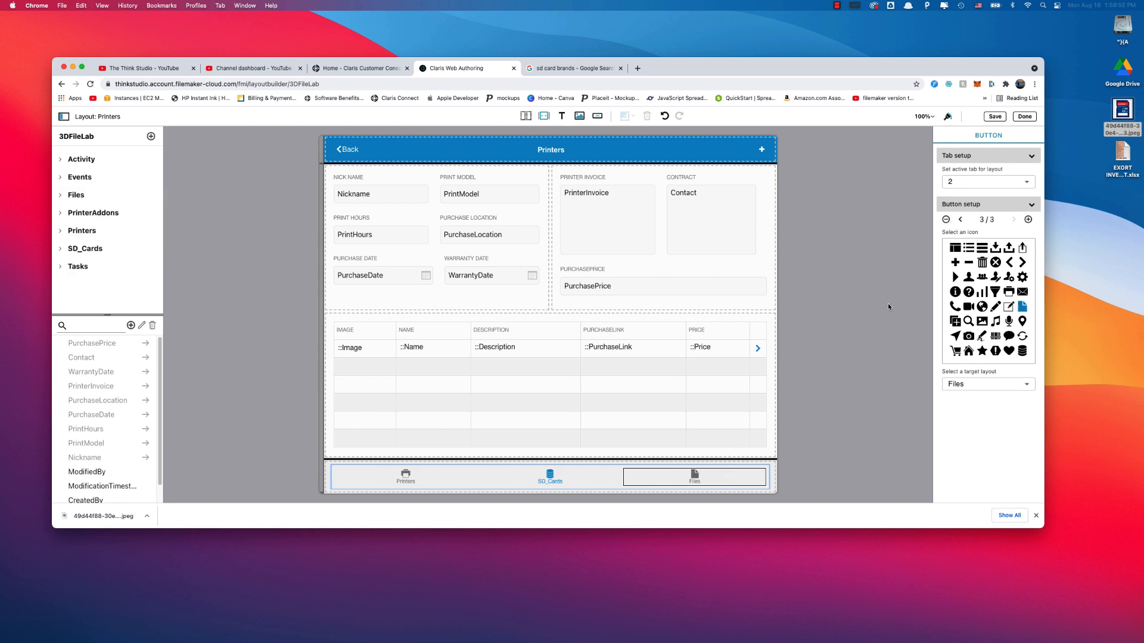
{"action": "left_click", "coordinate": [995, 116]}
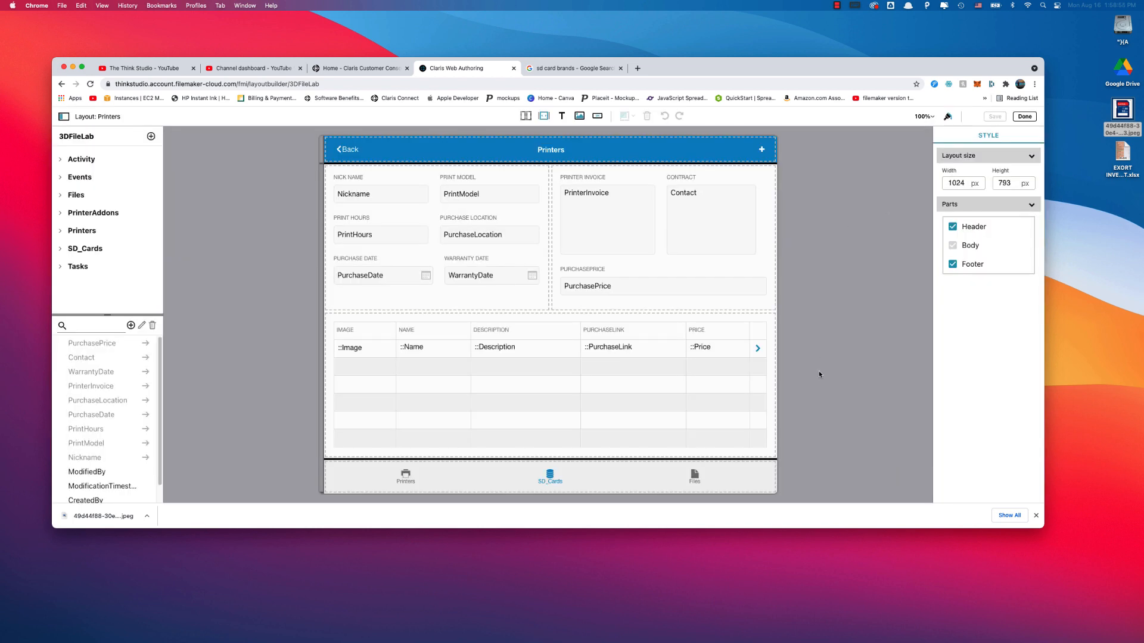
Open the PrinterAddons layout and give it a footer navigation bar.
{"action": "left_click", "coordinate": [749, 478]}
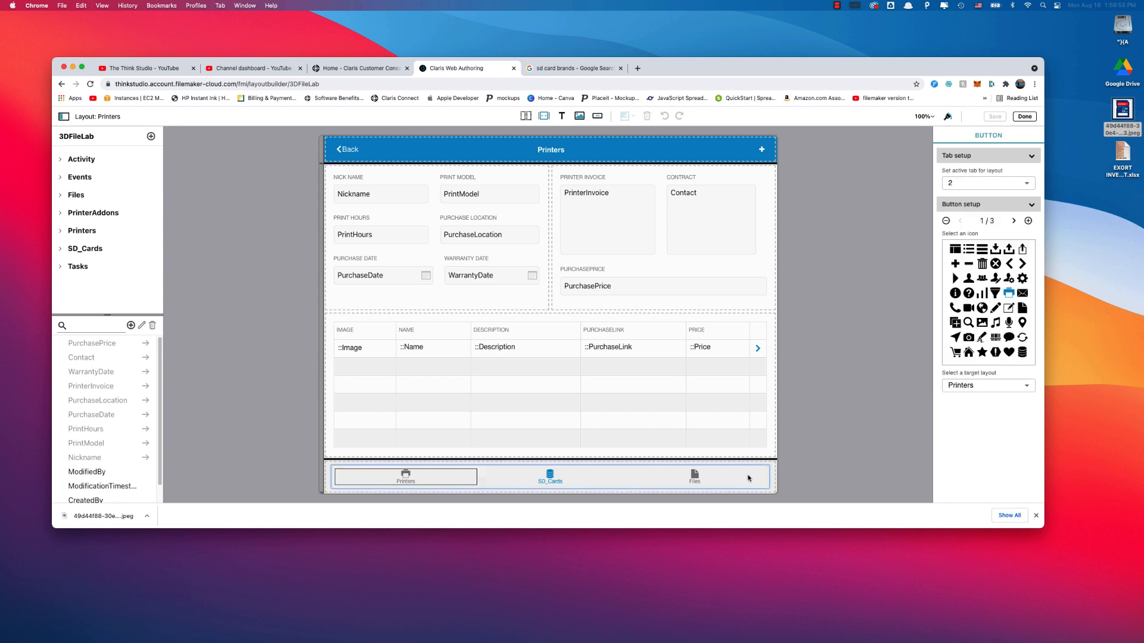
{"action": "right_click", "coordinate": [746, 474]}
{"action": "left_click", "coordinate": [844, 431]}
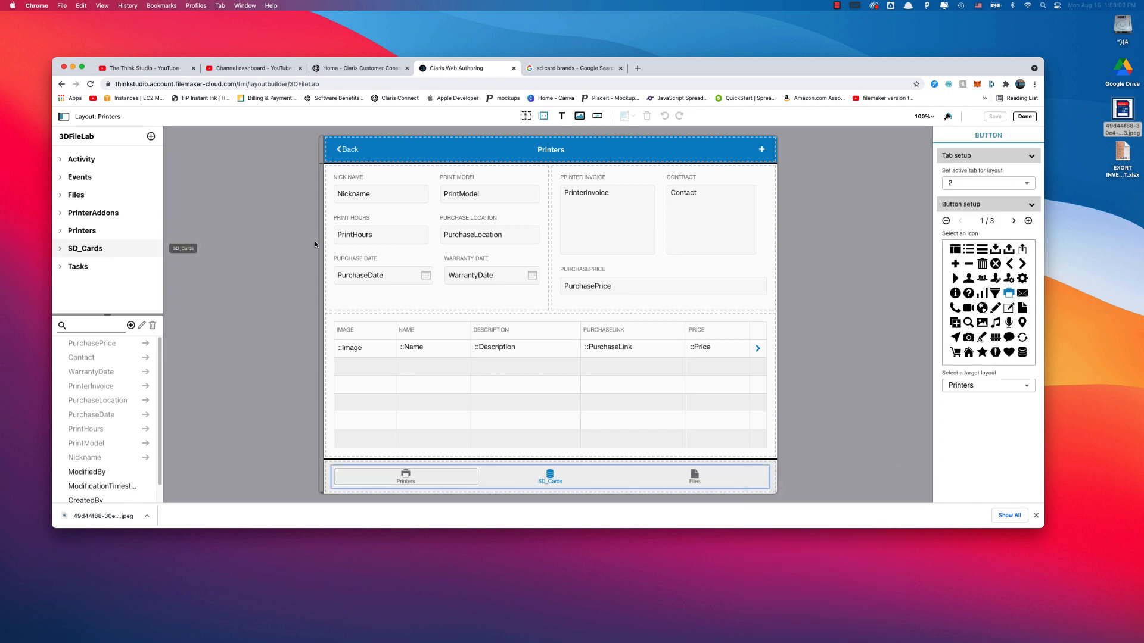
{"action": "left_click", "coordinate": [85, 214]}
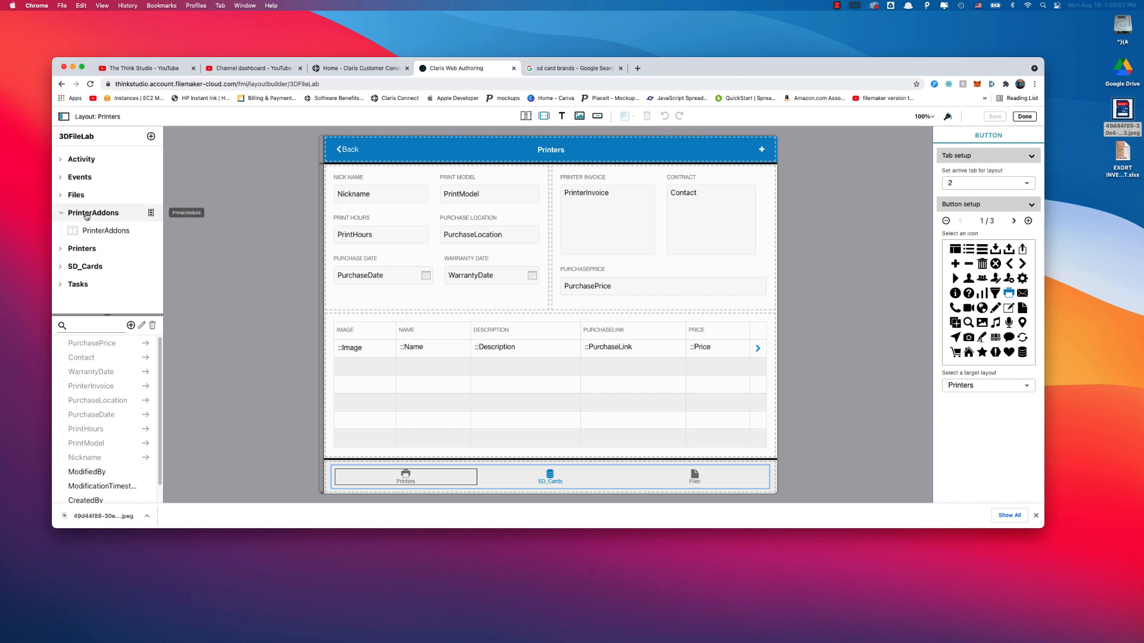
{"action": "left_click", "coordinate": [106, 232]}
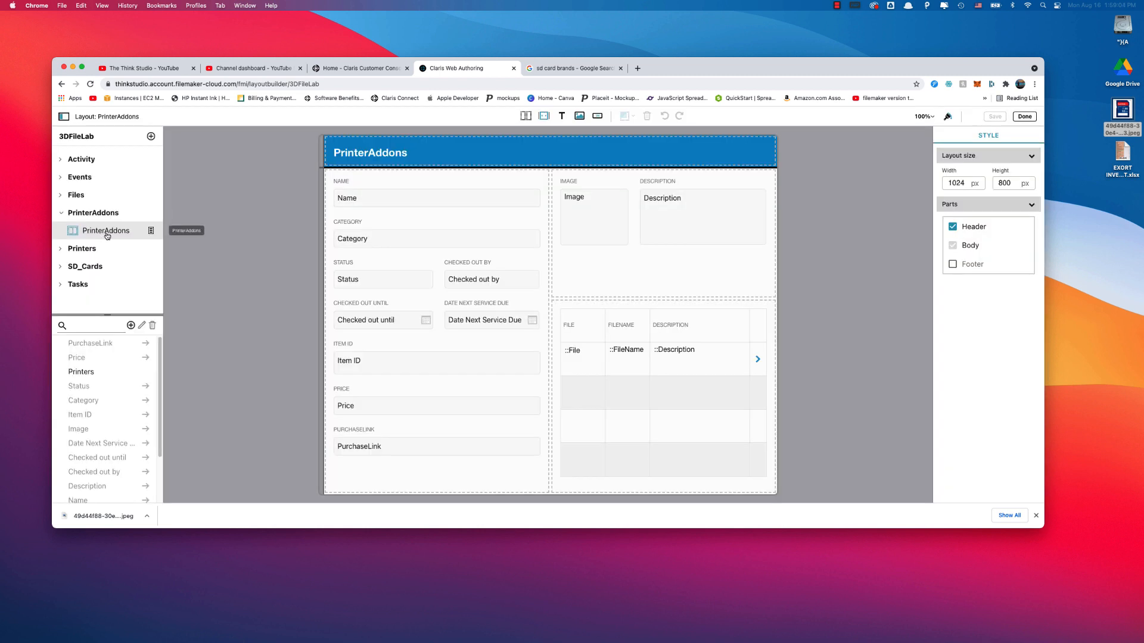
{"action": "left_click", "coordinate": [953, 265]}
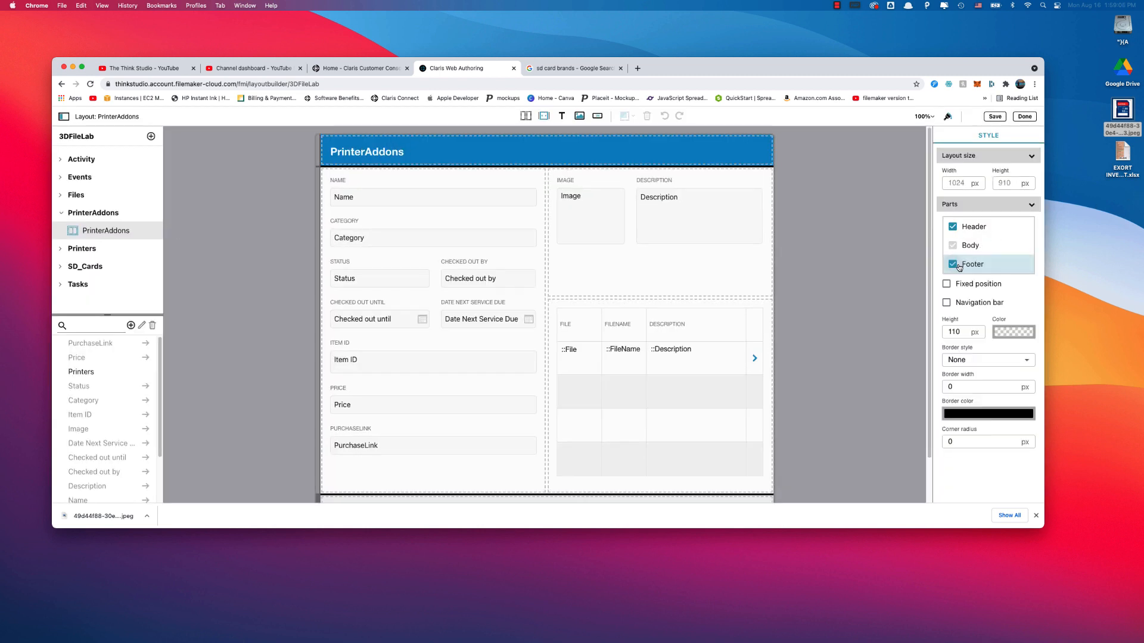
{"action": "left_click", "coordinate": [958, 306]}
{"action": "left_click", "coordinate": [884, 263]}
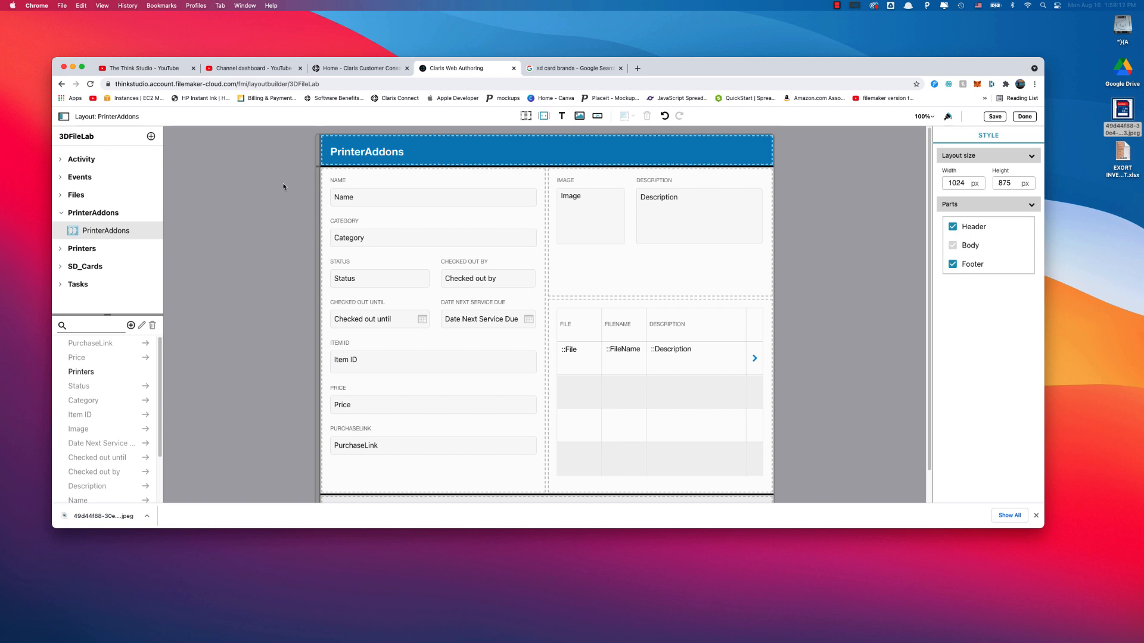
Turn on the PrinterAddons header's Top Navigation bar, then save and expand SD_Cards.
{"action": "left_click", "coordinate": [316, 157]}
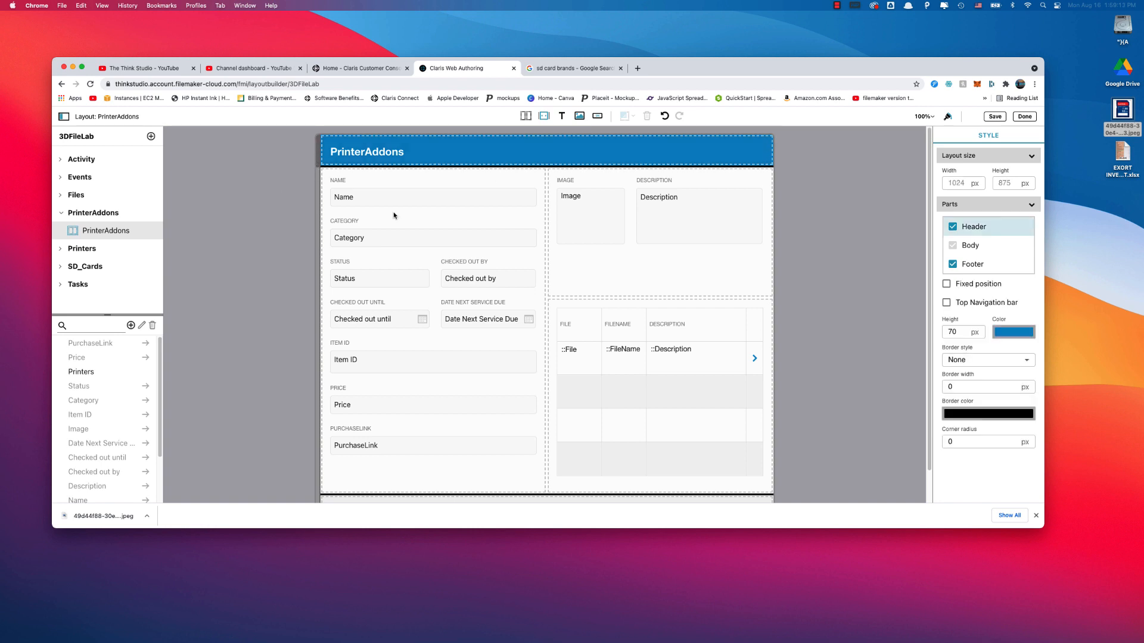
{"action": "left_click", "coordinate": [961, 308]}
{"action": "scroll", "coordinate": [798, 384], "scroll_direction": "down", "scroll_amount": 1}
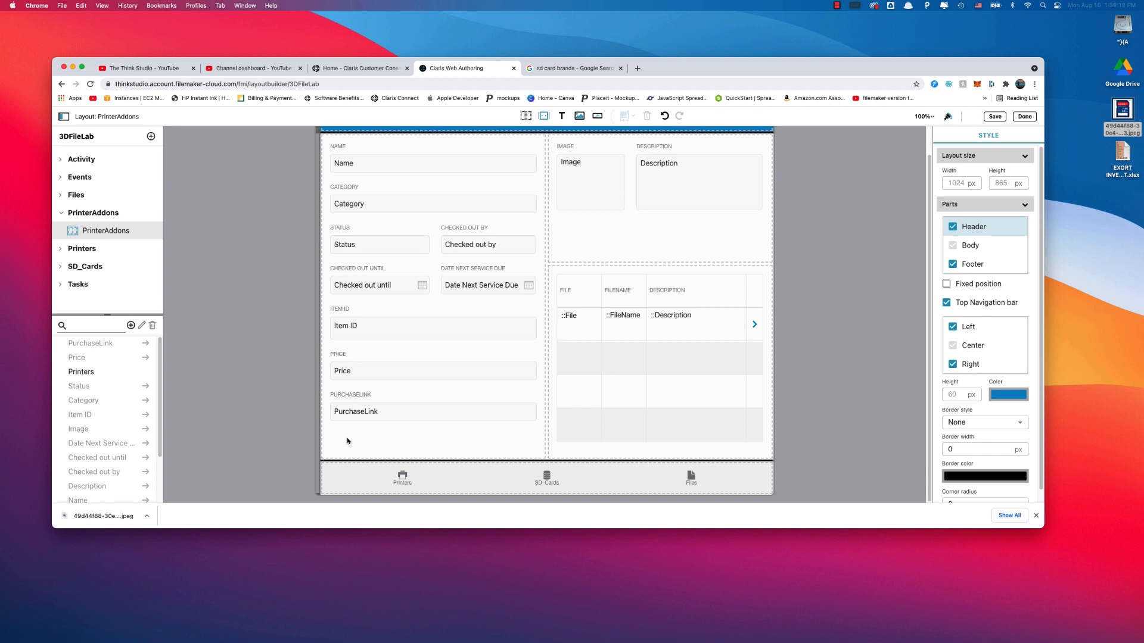
{"action": "left_click", "coordinate": [85, 267]}
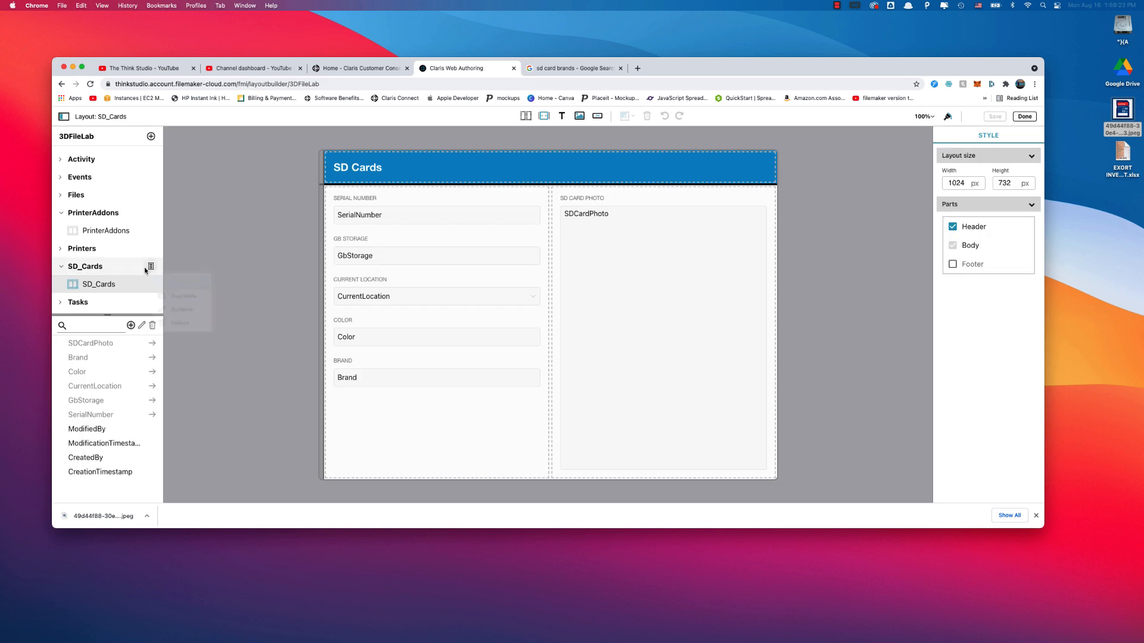
Rename the SD_Cards group to 'SD Cards'.
{"action": "left_click", "coordinate": [151, 266]}
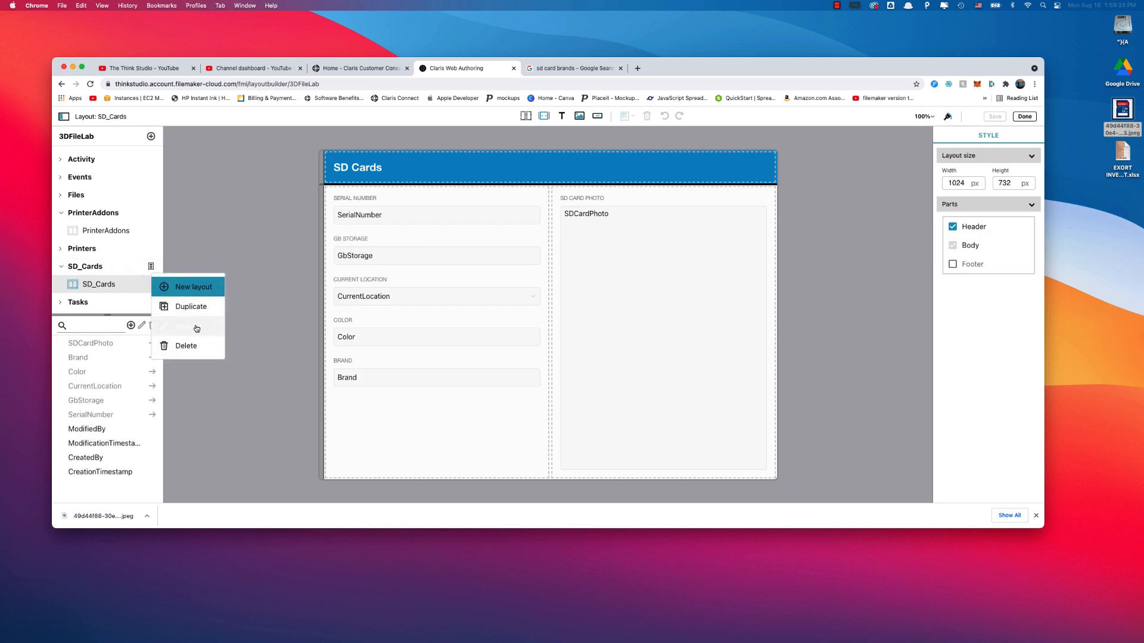
{"action": "left_click", "coordinate": [197, 328]}
{"action": "left_click", "coordinate": [115, 267]}
{"action": "key", "text": "Left"}
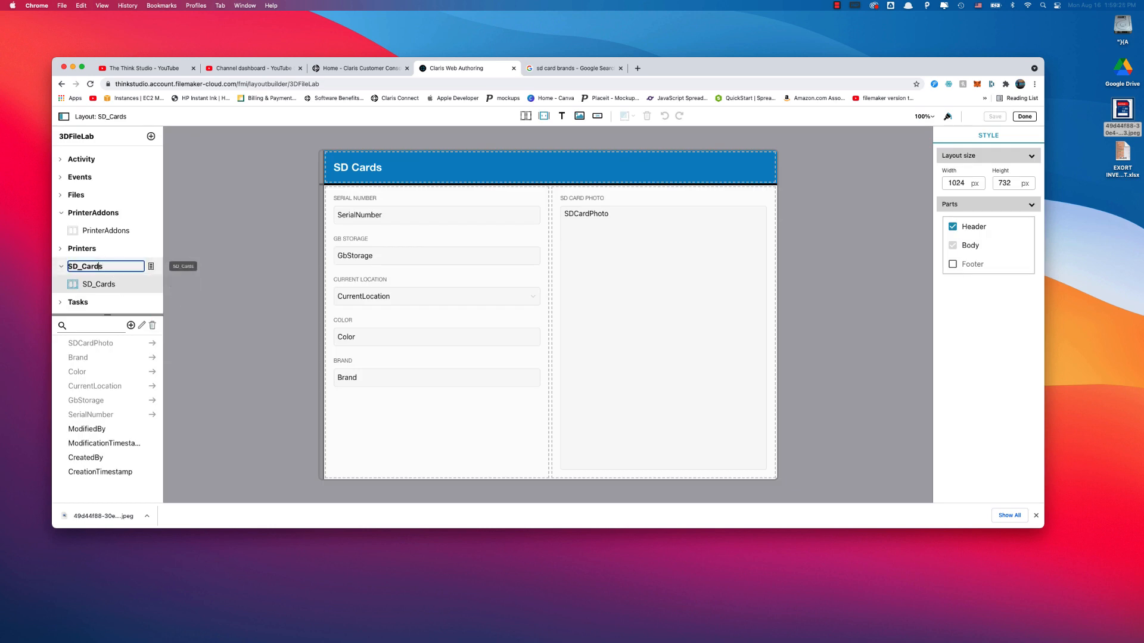
{"action": "key", "text": "BackSpace"}
{"action": "key", "text": "Return"}
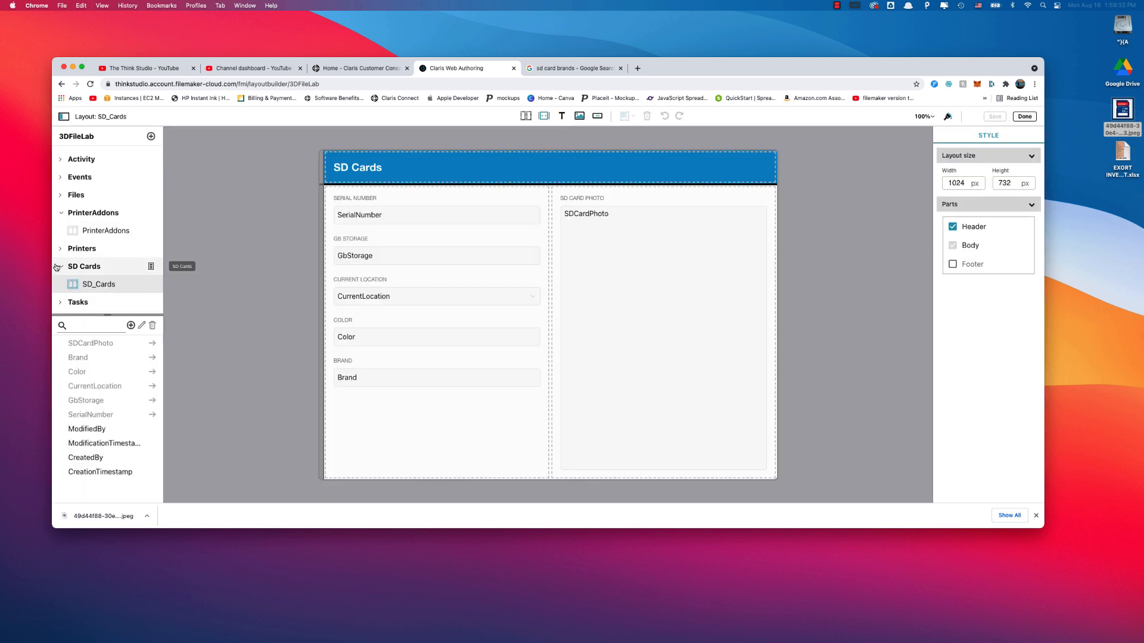
In the PrinterAddons layout, confirm the footer's middle tab still targets the SD_Cards layout.
{"action": "left_click", "coordinate": [84, 215]}
{"action": "left_click", "coordinate": [84, 216]}
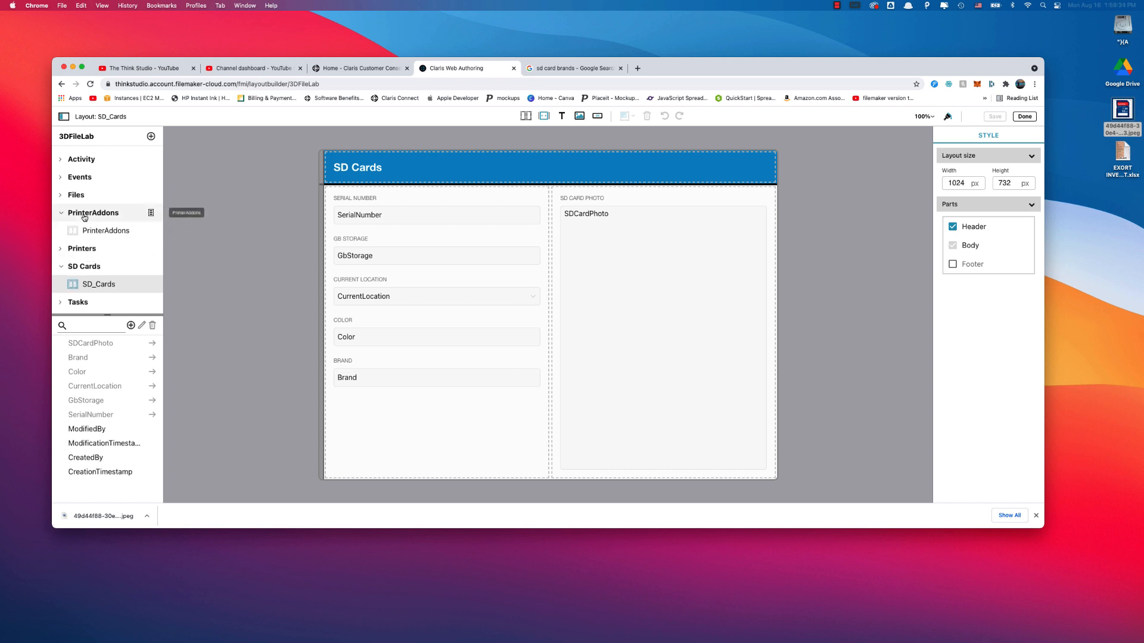
{"action": "left_click", "coordinate": [102, 230]}
{"action": "scroll", "coordinate": [557, 456], "scroll_direction": "down", "scroll_amount": 1}
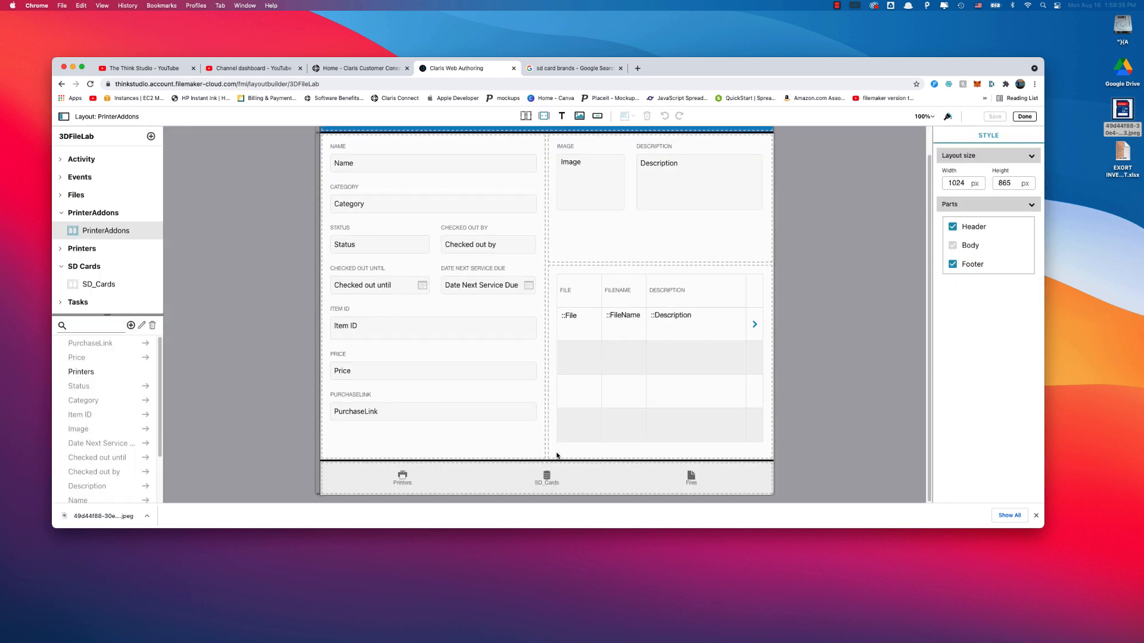
{"action": "scroll", "coordinate": [563, 417], "scroll_direction": "up", "scroll_amount": 1}
{"action": "scroll", "coordinate": [576, 348], "scroll_direction": "down", "scroll_amount": 1}
{"action": "left_click", "coordinate": [564, 484]}
{"action": "left_click", "coordinate": [551, 484]}
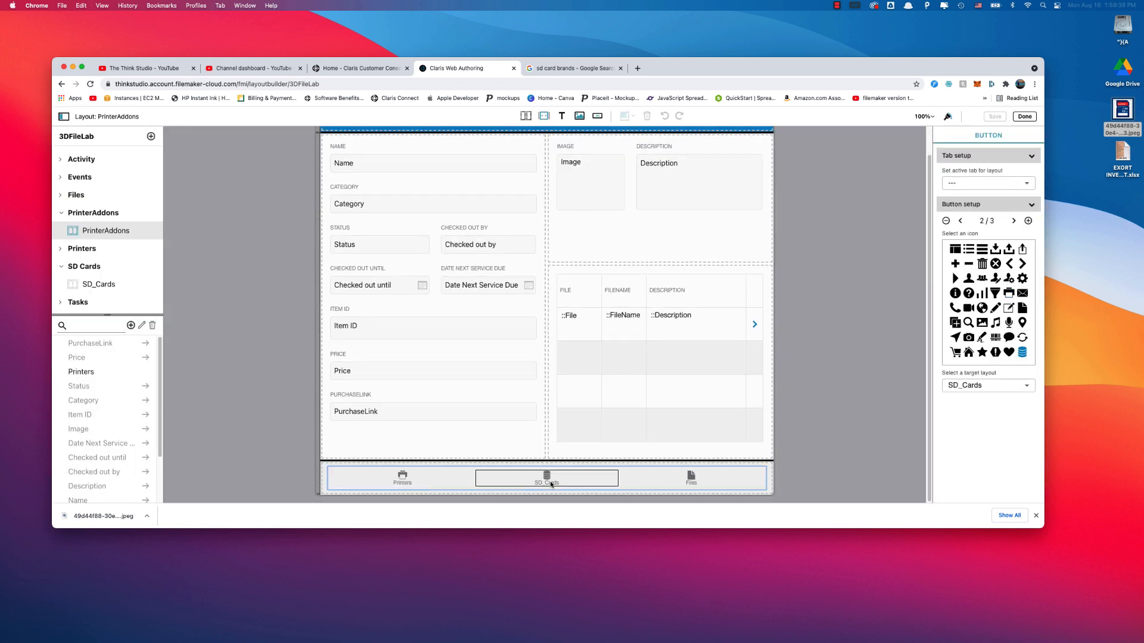
{"action": "left_click", "coordinate": [1026, 386]}
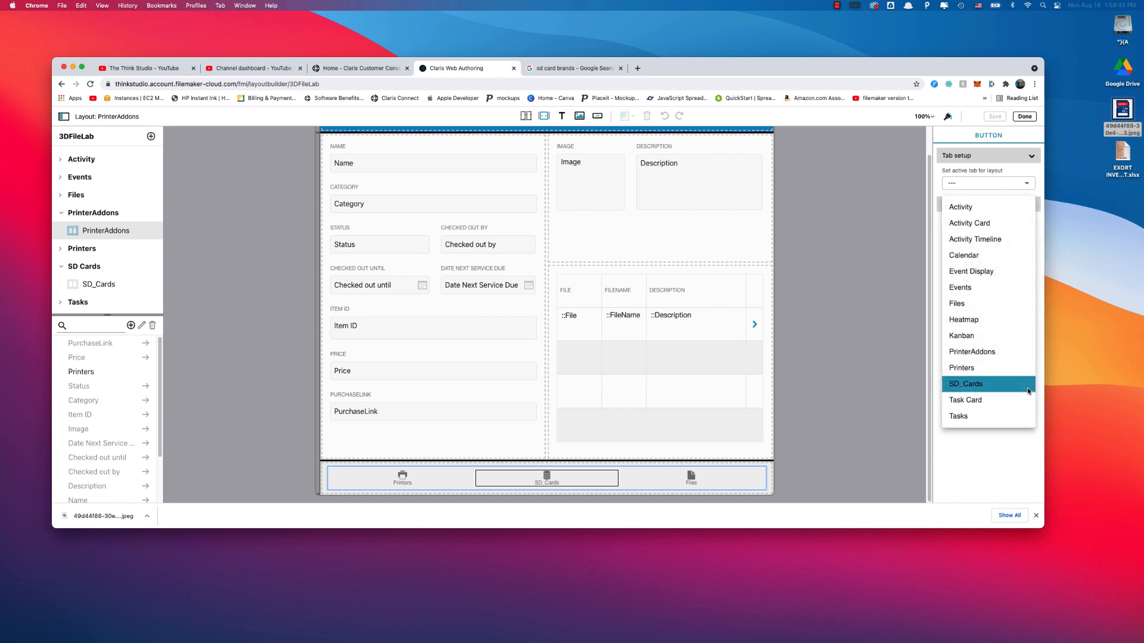
{"action": "left_click", "coordinate": [902, 392]}
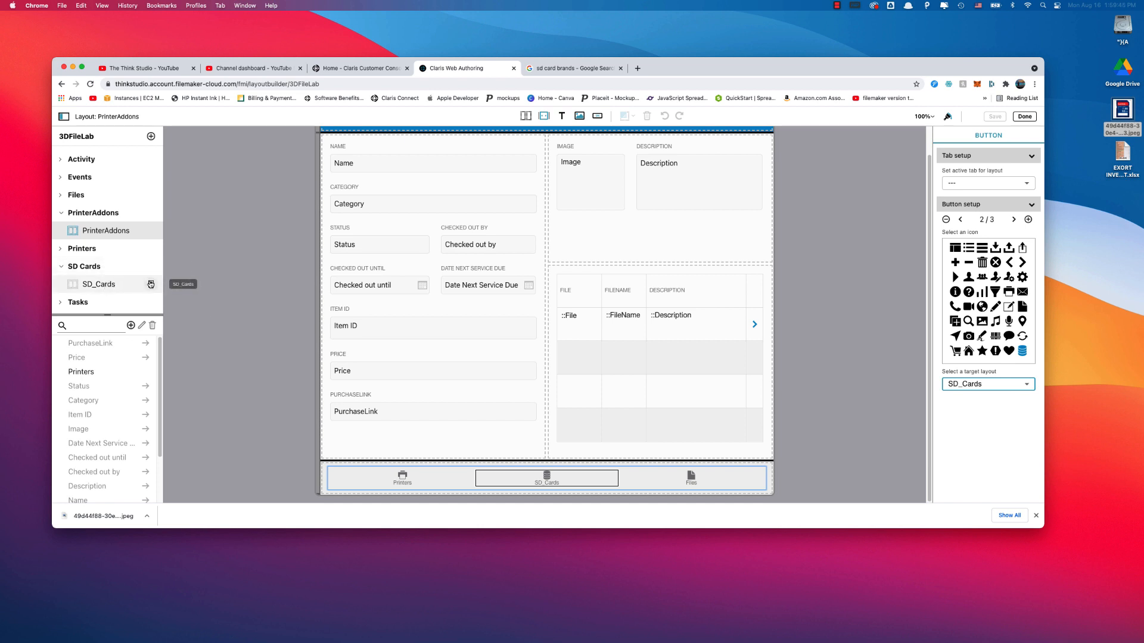
Rename the SD_Cards layout to 'SD Cards'.
{"action": "left_click", "coordinate": [151, 284]}
{"action": "left_click", "coordinate": [161, 324]}
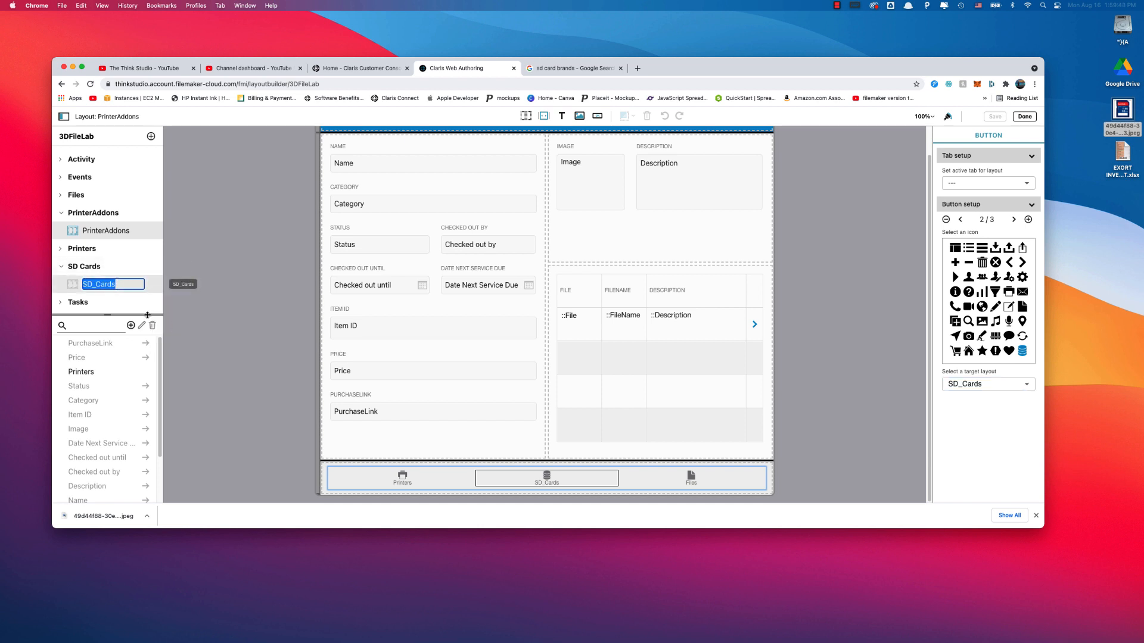
{"action": "key", "text": "Right"}
{"action": "key", "text": "BackSpace"}
{"action": "key", "text": "Return"}
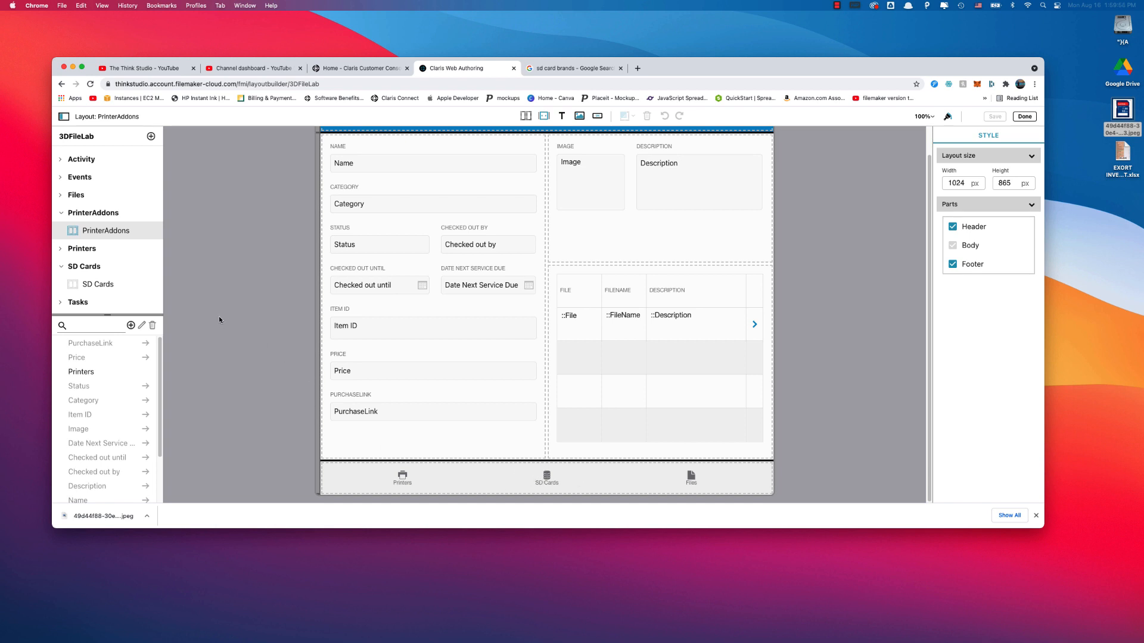
Give the SD Cards layout a top navigation bar header and a navigation tab-bar footer, then save.
{"action": "left_click", "coordinate": [98, 284]}
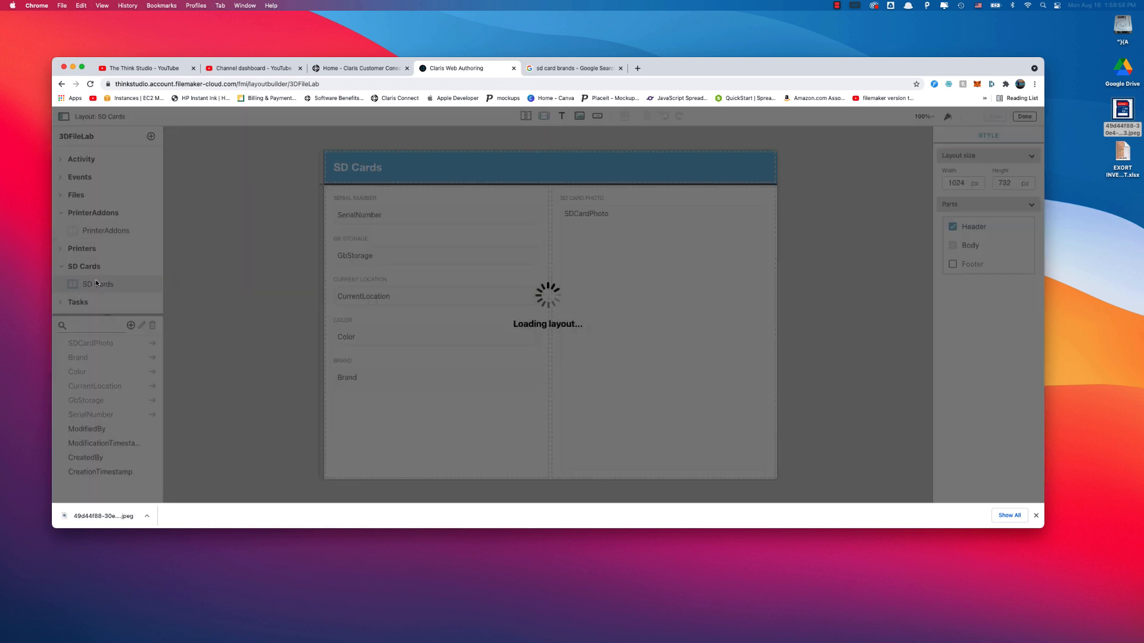
{"action": "left_click", "coordinate": [328, 171]}
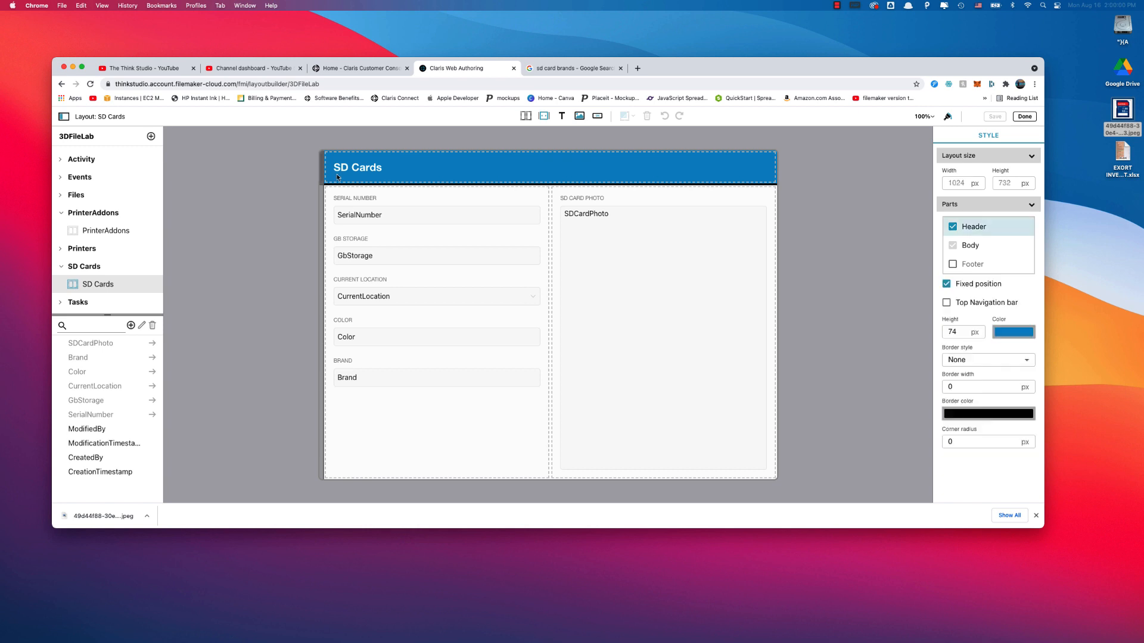
{"action": "left_click", "coordinate": [947, 302]}
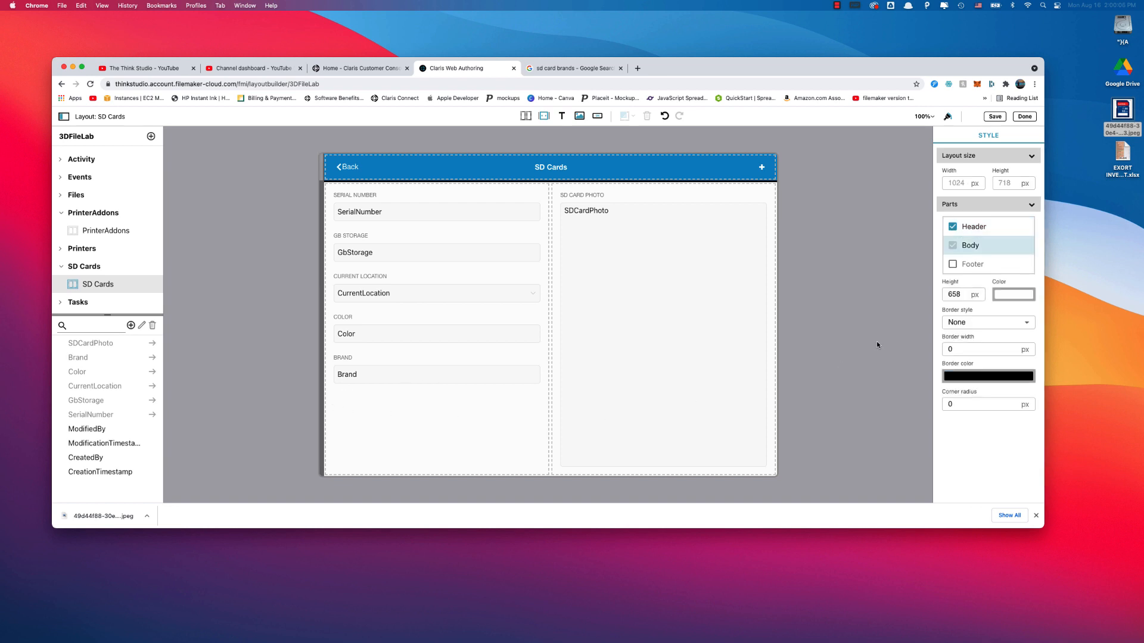
{"action": "left_click", "coordinate": [952, 264]}
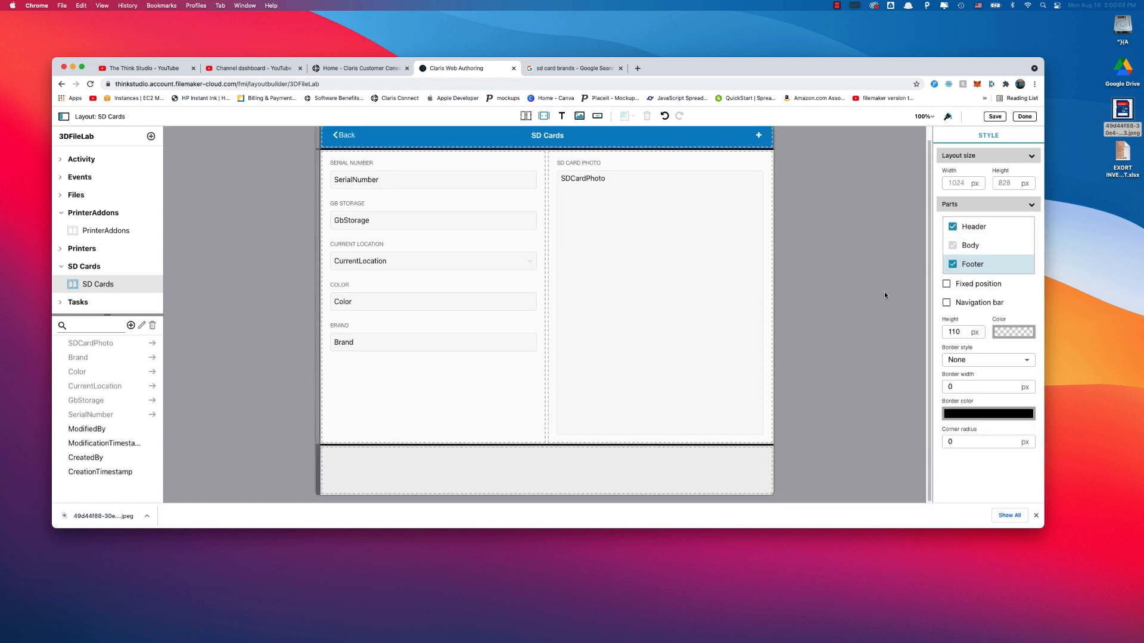
{"action": "left_click", "coordinate": [961, 303]}
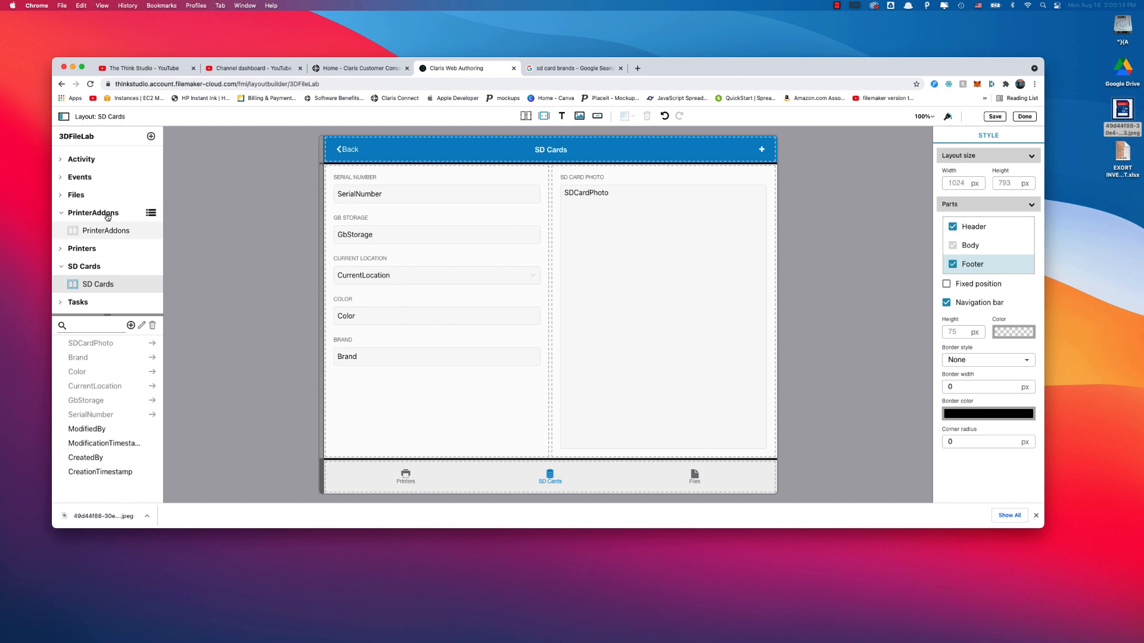
{"action": "left_click", "coordinate": [100, 231]}
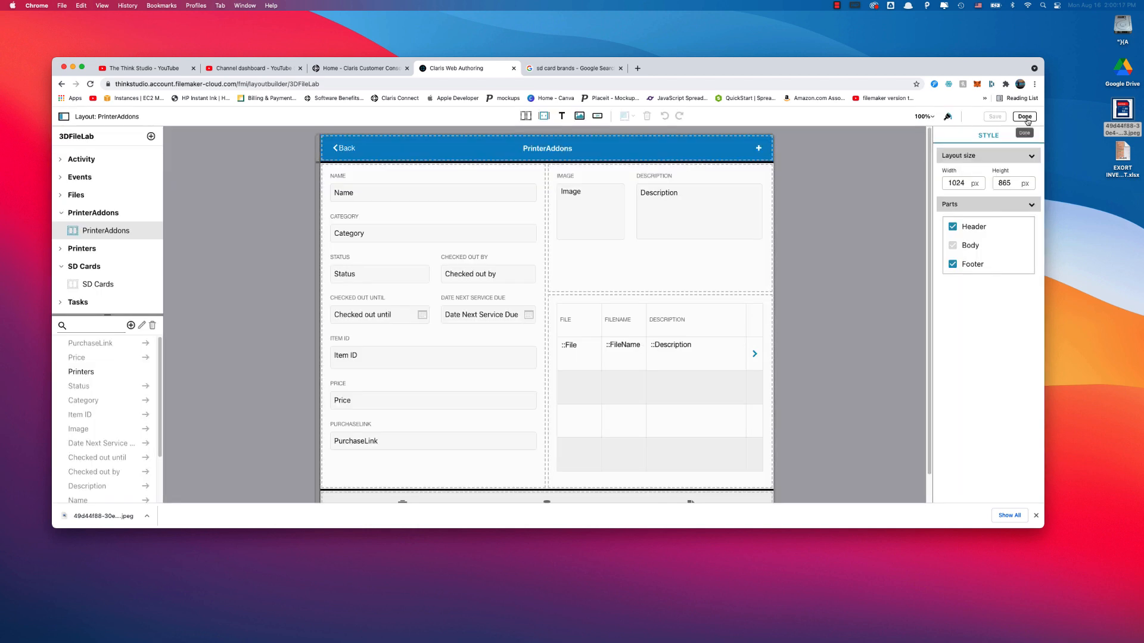
Test in WebDirect, review PrinterAddons' Printers, SD Cards and Files tabs, then return to editing.
{"action": "left_click", "coordinate": [1024, 117]}
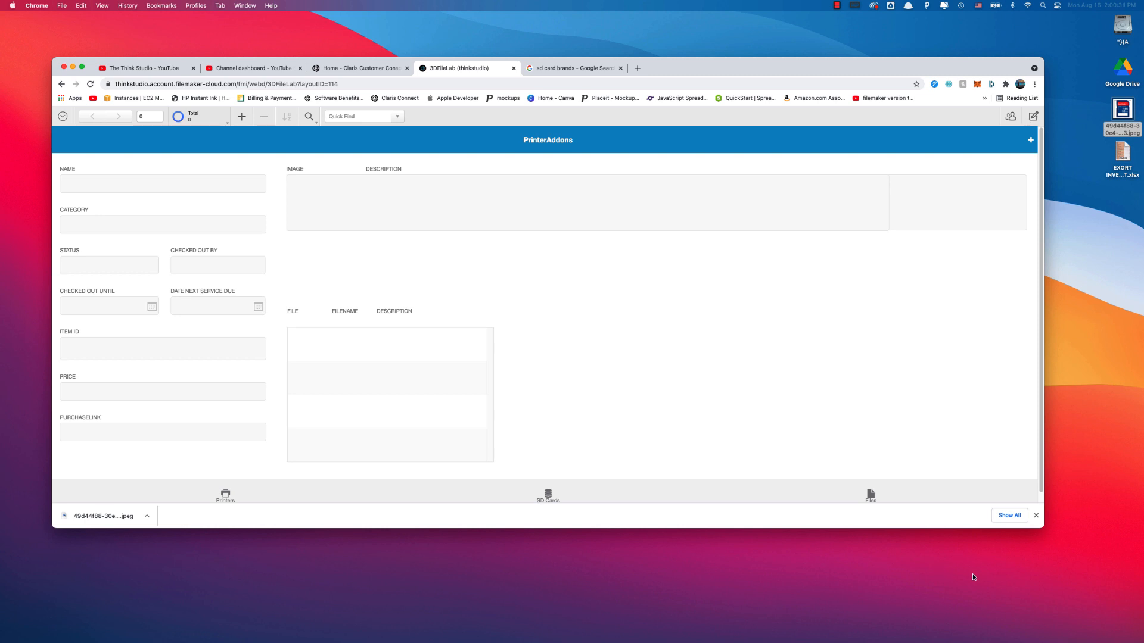
{"action": "left_click", "coordinate": [1036, 516]}
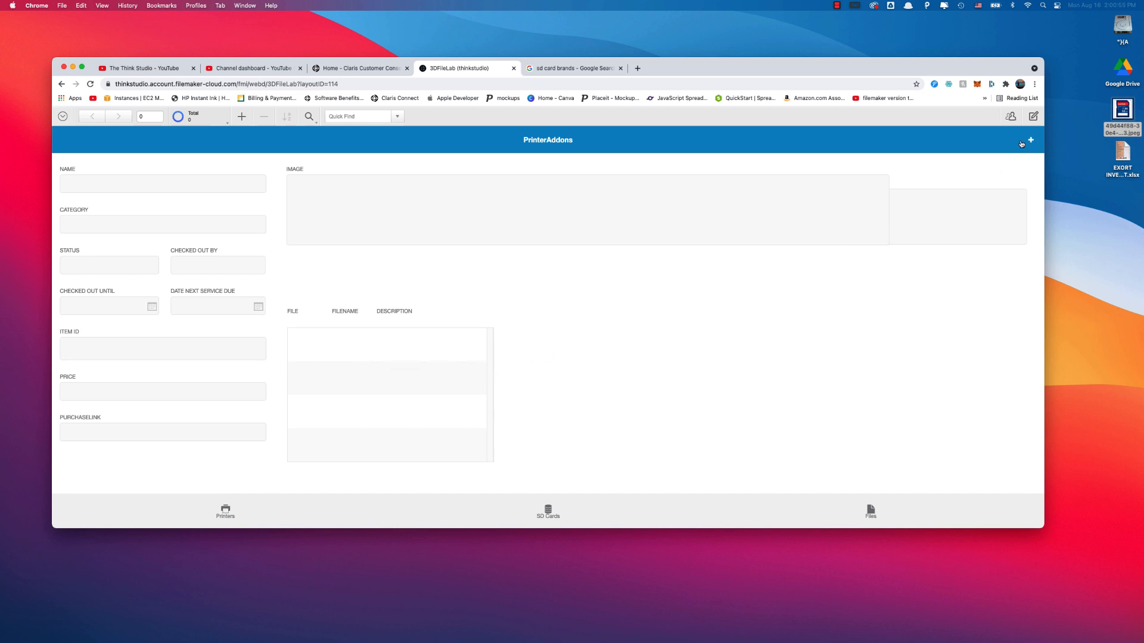
{"action": "left_click", "coordinate": [1034, 117]}
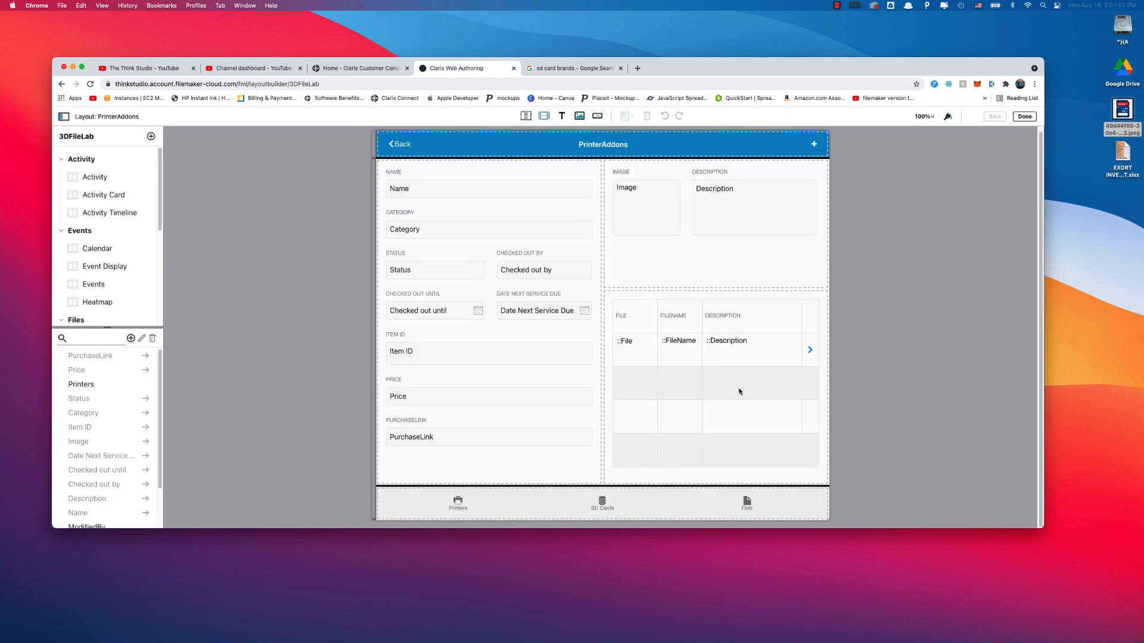
Inspect the Files portal's style and field settings and the Description cell's padding.
{"action": "left_click", "coordinate": [738, 388]}
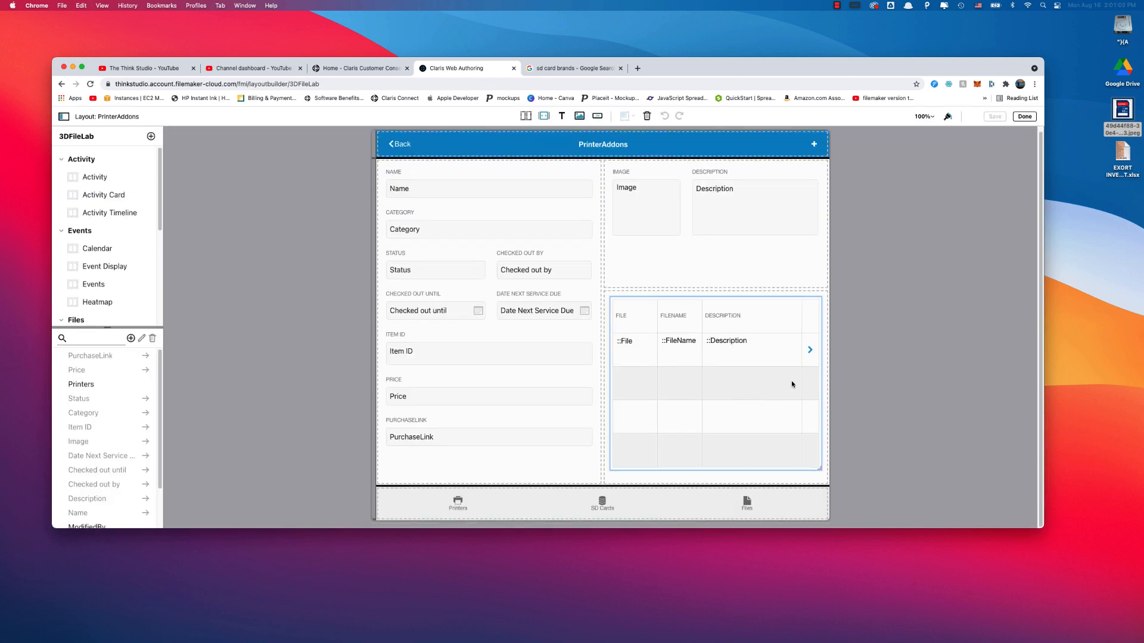
{"action": "left_click", "coordinate": [948, 116]}
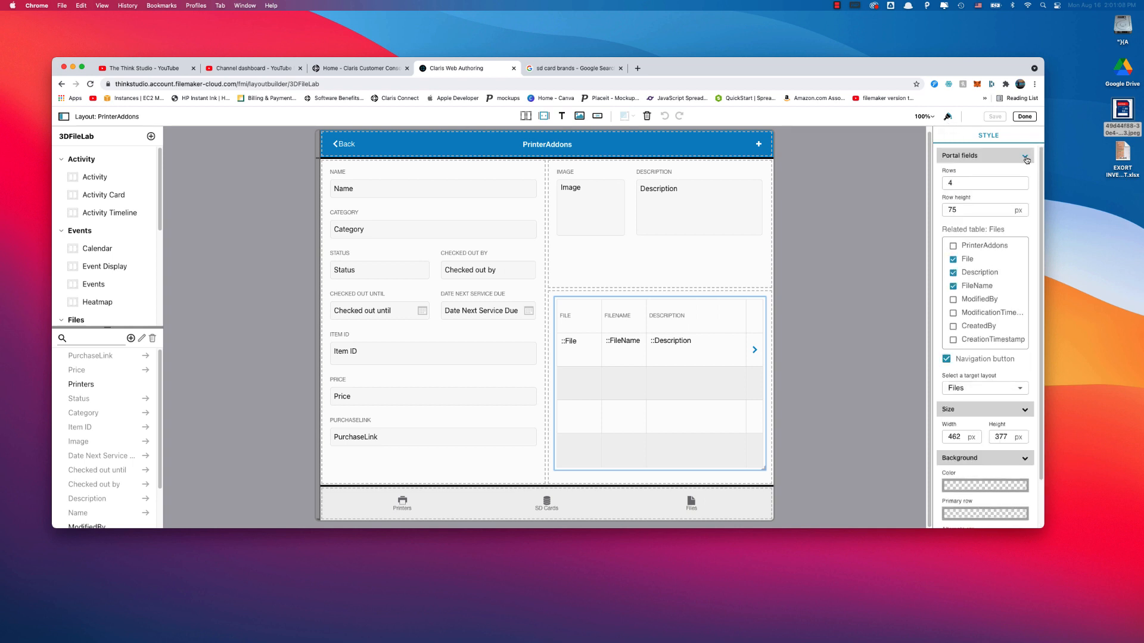
{"action": "left_click", "coordinate": [1026, 156]}
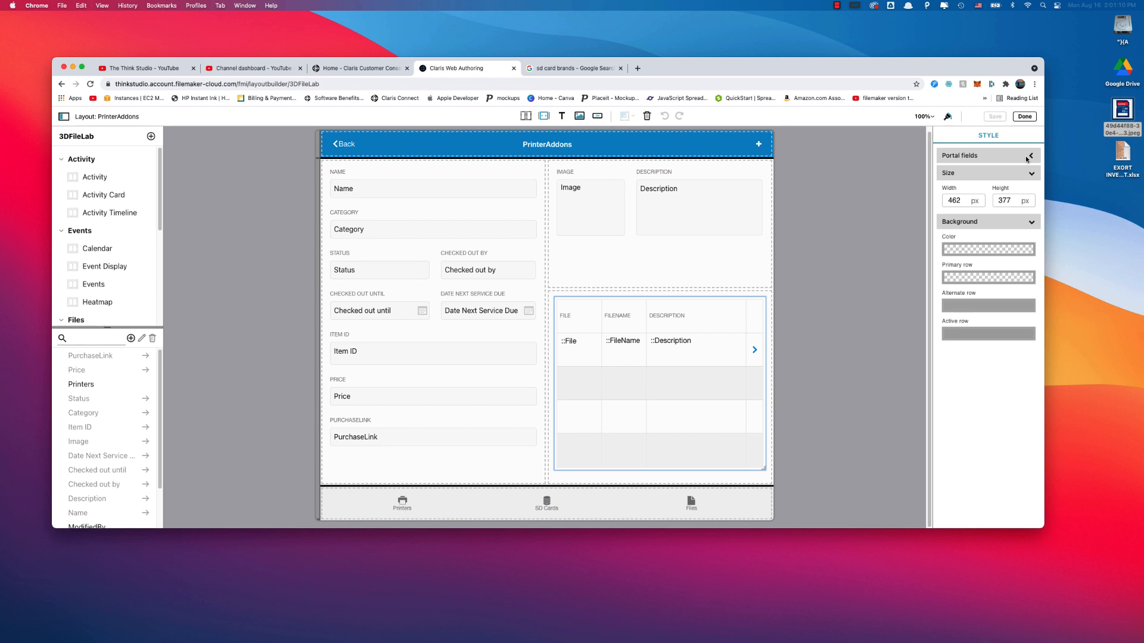
{"action": "left_click", "coordinate": [768, 300]}
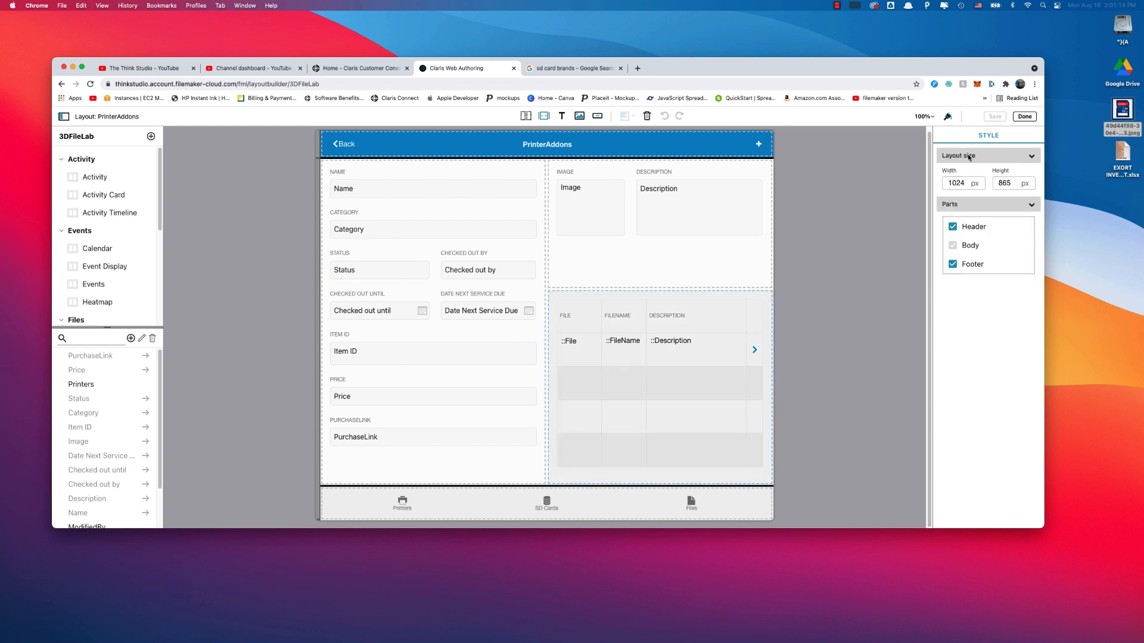
{"action": "left_click", "coordinate": [728, 230]}
{"action": "scroll", "coordinate": [958, 280], "scroll_direction": "down", "scroll_amount": 8}
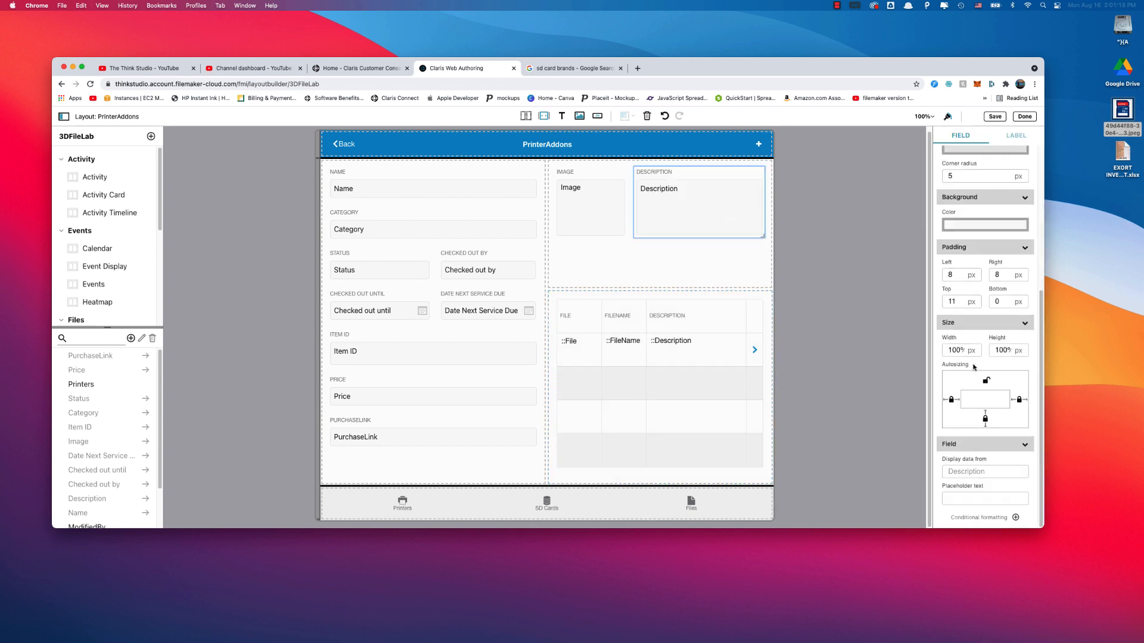
{"action": "left_click", "coordinate": [700, 359]}
{"action": "left_click", "coordinate": [978, 394]}
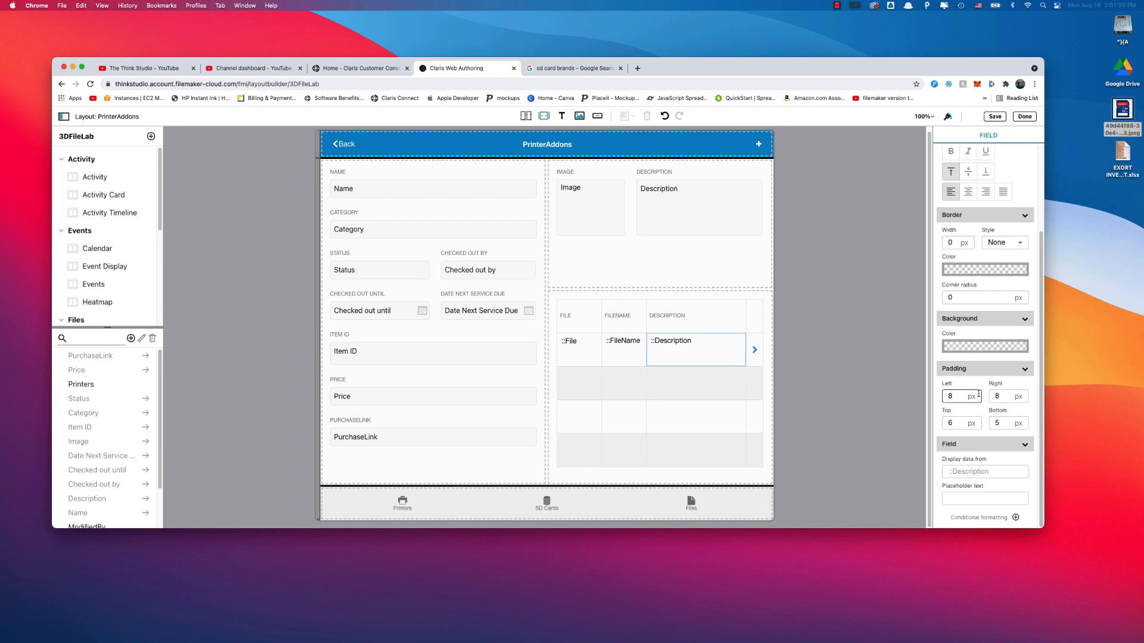
Confirm the portal rows navigate to the Files layout, then save the PrinterAddons layout.
{"action": "left_click", "coordinate": [700, 189]}
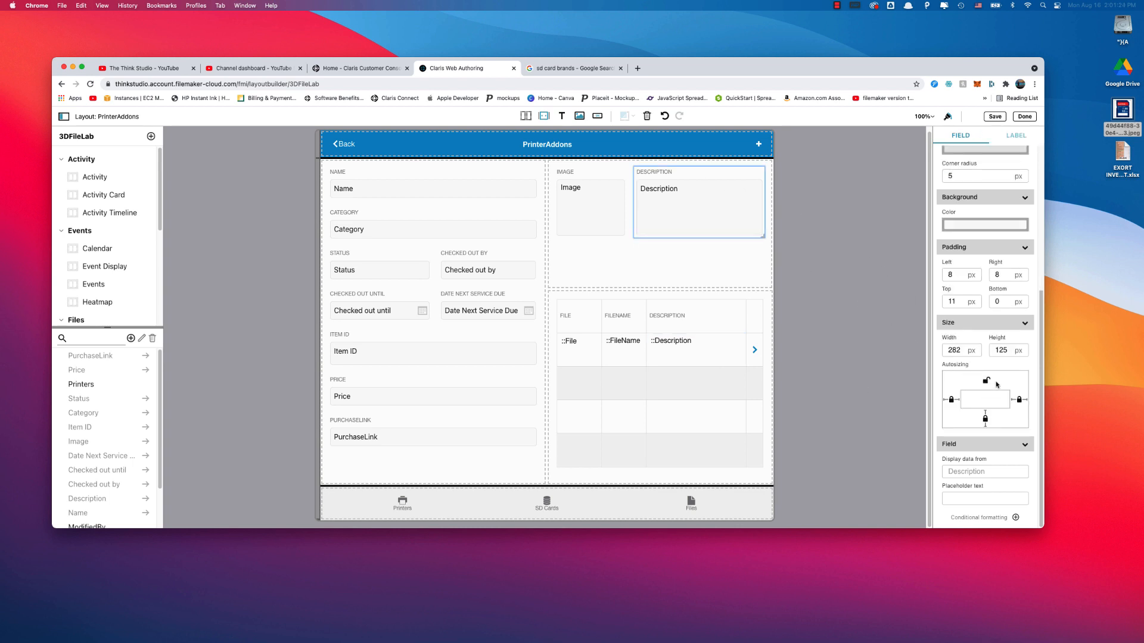
{"action": "left_click", "coordinate": [596, 207]}
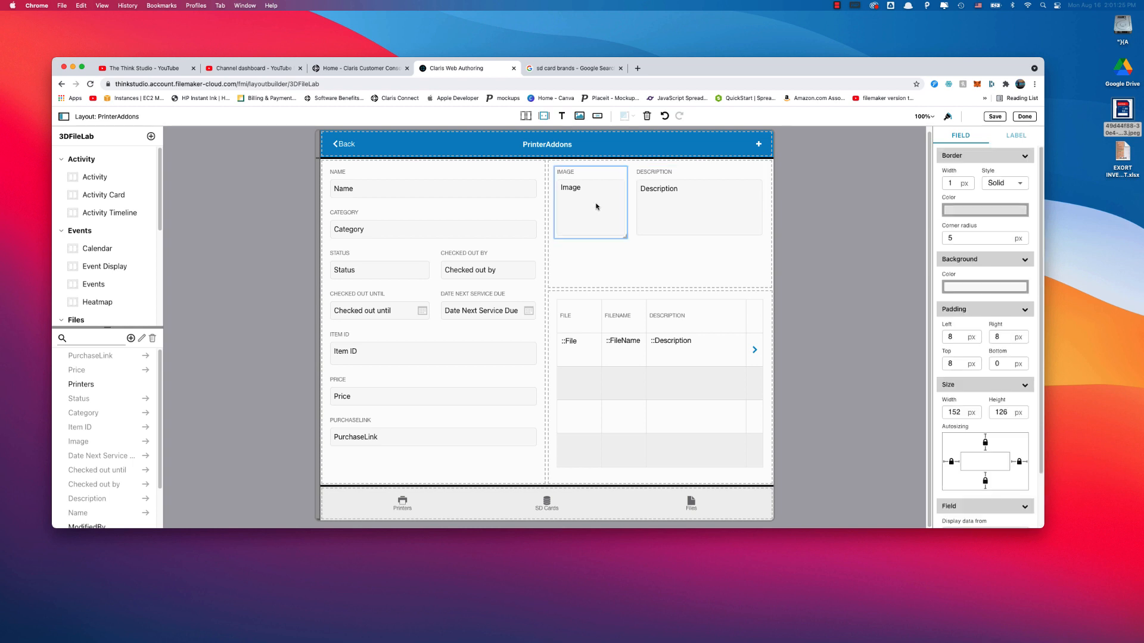
{"action": "left_click", "coordinate": [679, 374]}
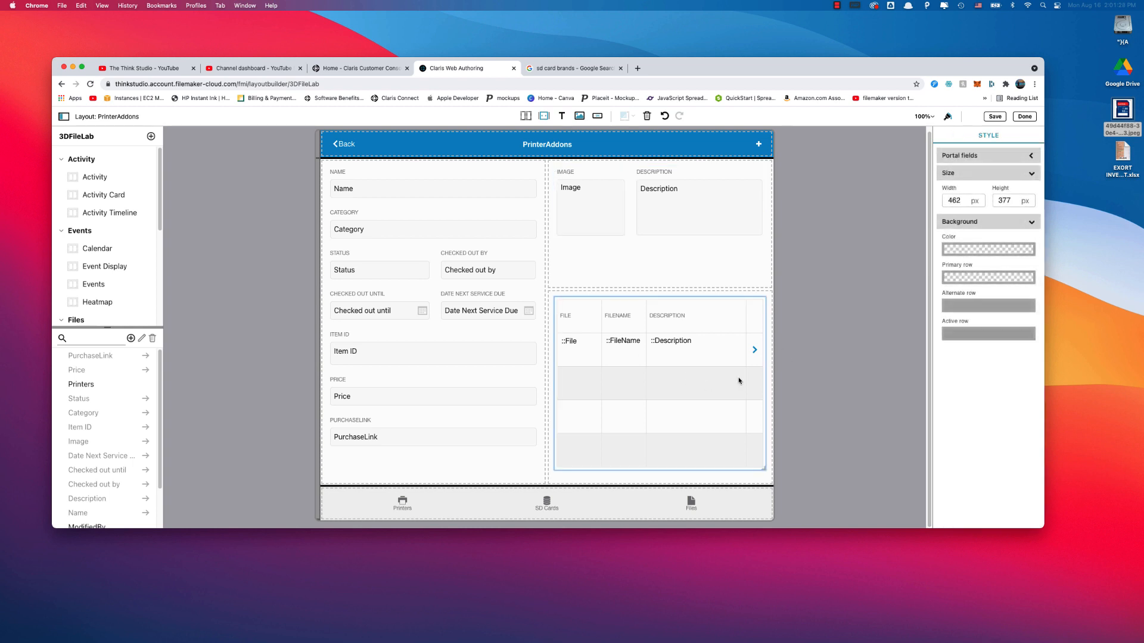
{"action": "left_click", "coordinate": [677, 327]}
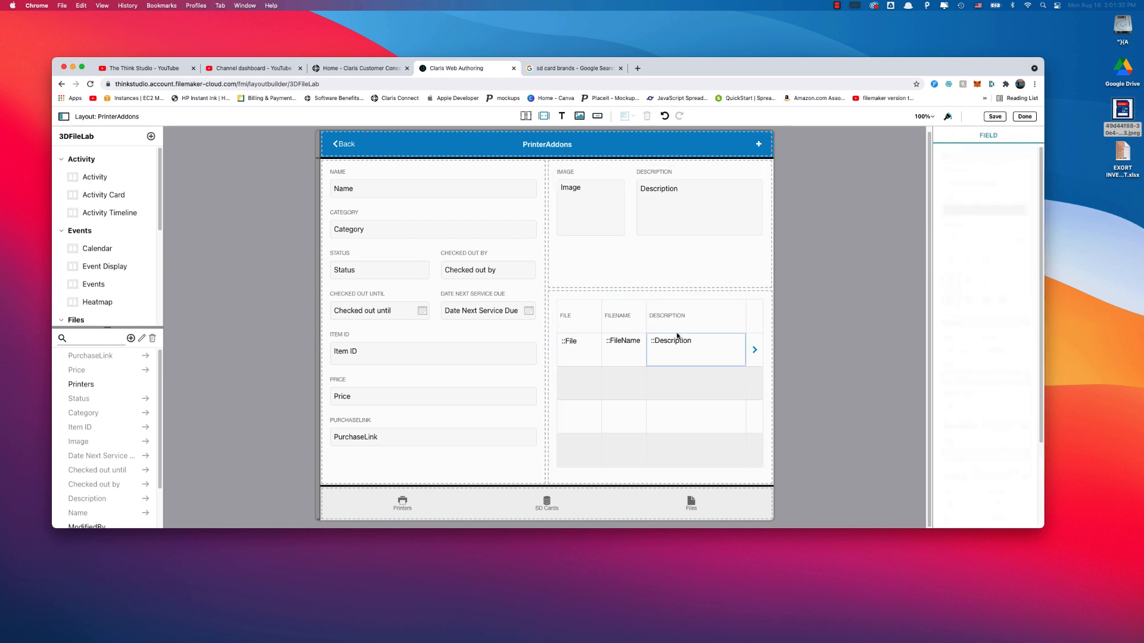
{"action": "left_click", "coordinate": [666, 338]}
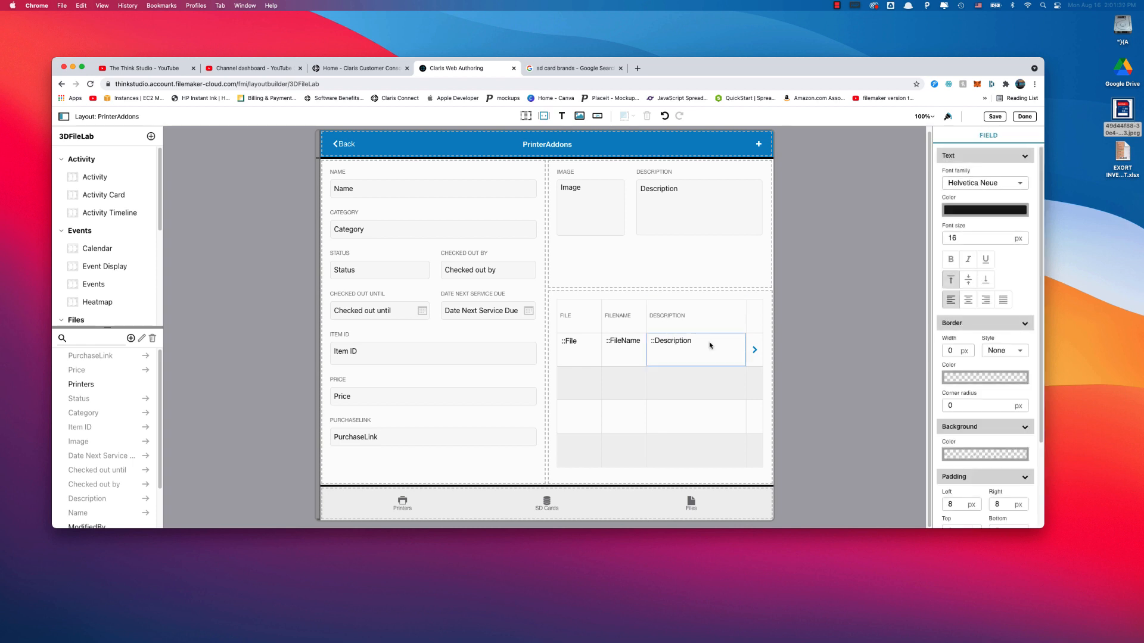
{"action": "left_click", "coordinate": [749, 389]}
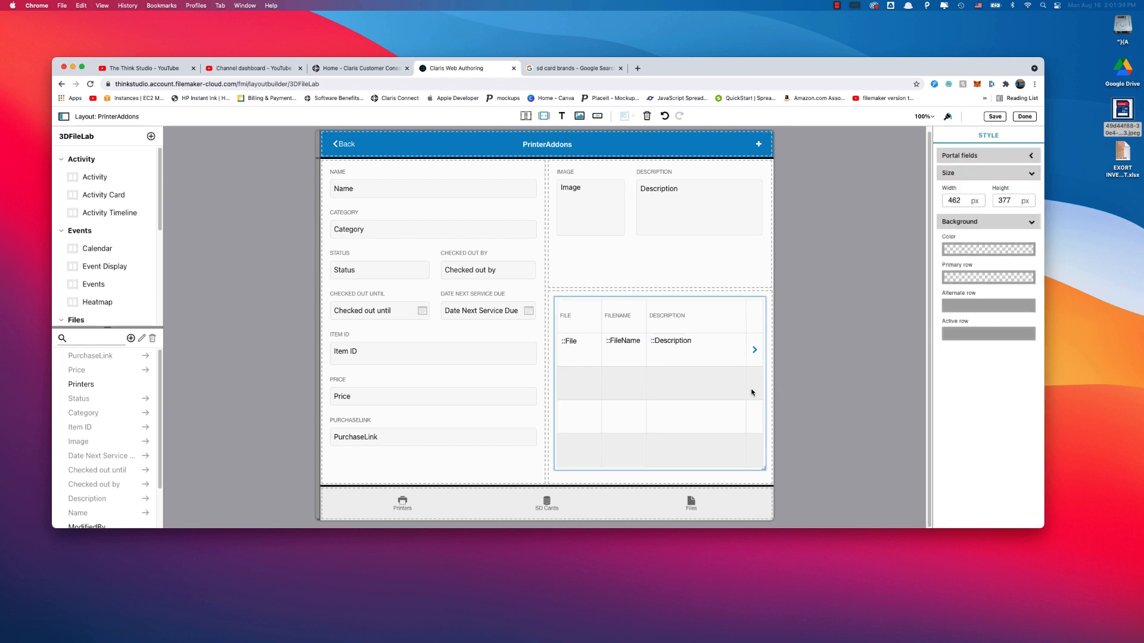
{"action": "left_click", "coordinate": [1031, 156]}
{"action": "scroll", "coordinate": [975, 364], "scroll_direction": "down", "scroll_amount": 3}
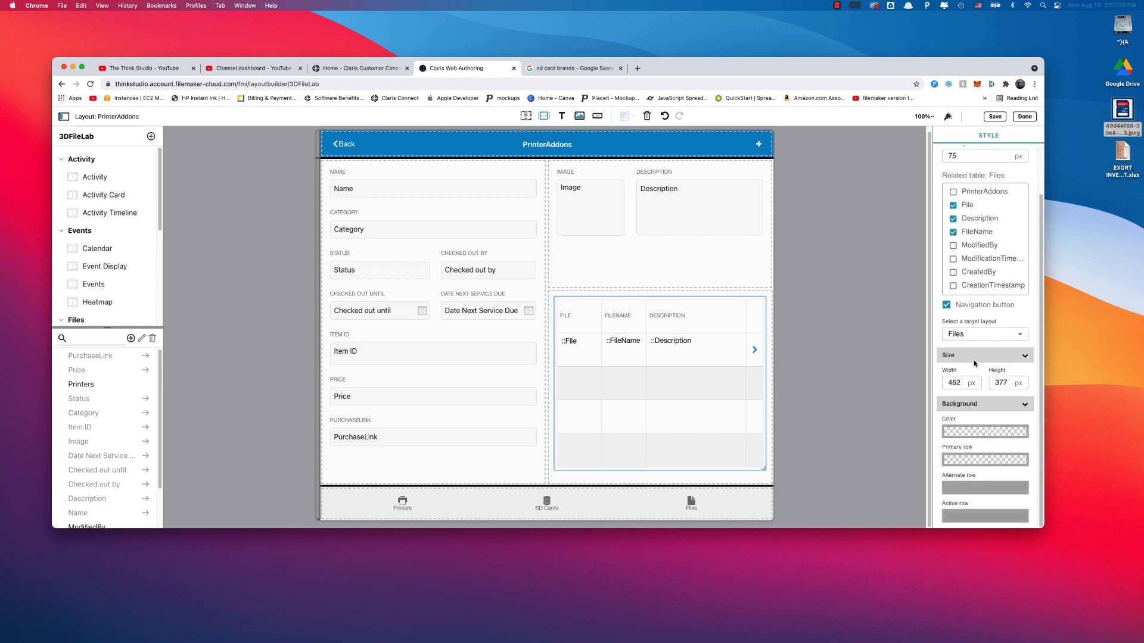
{"action": "left_click", "coordinate": [732, 218]}
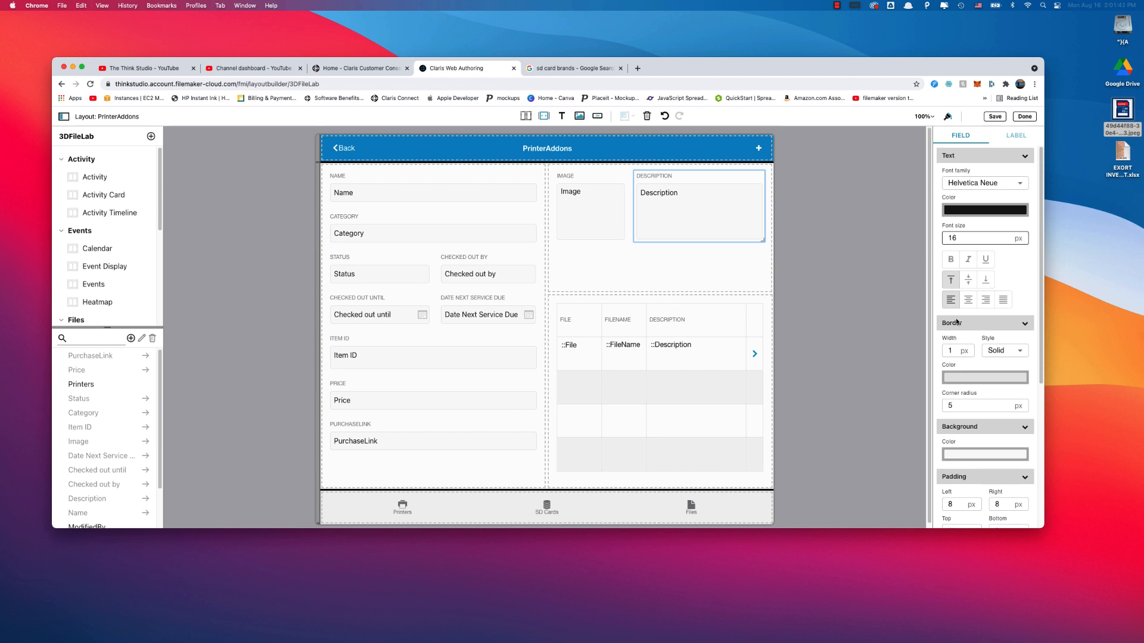
{"action": "scroll", "coordinate": [971, 298], "scroll_direction": "down", "scroll_amount": 4}
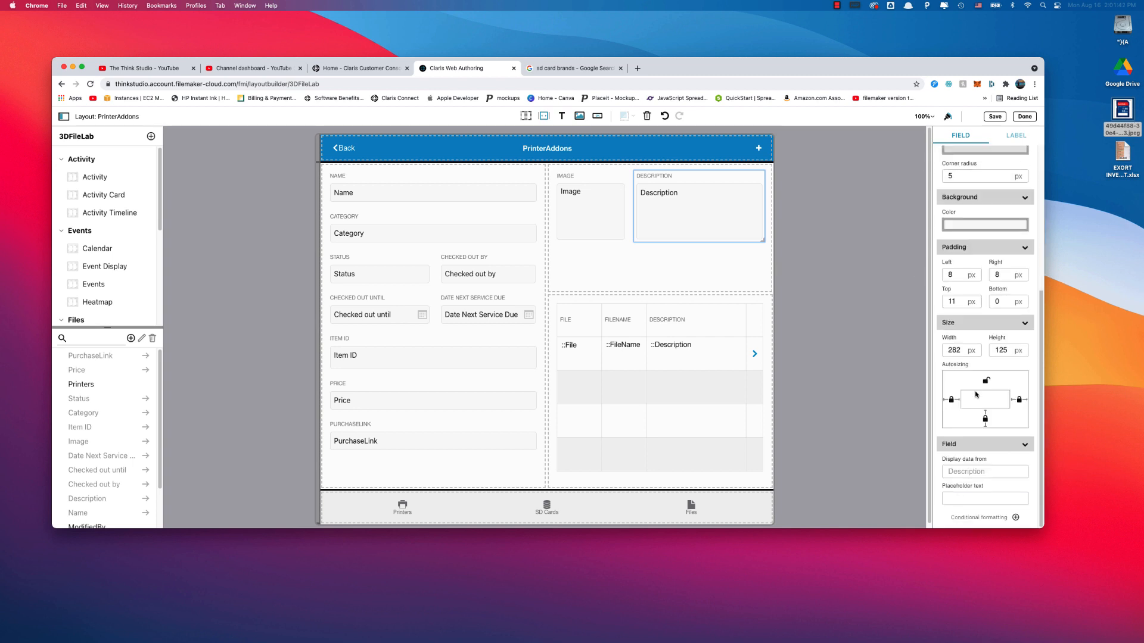
{"action": "left_click", "coordinate": [600, 232]}
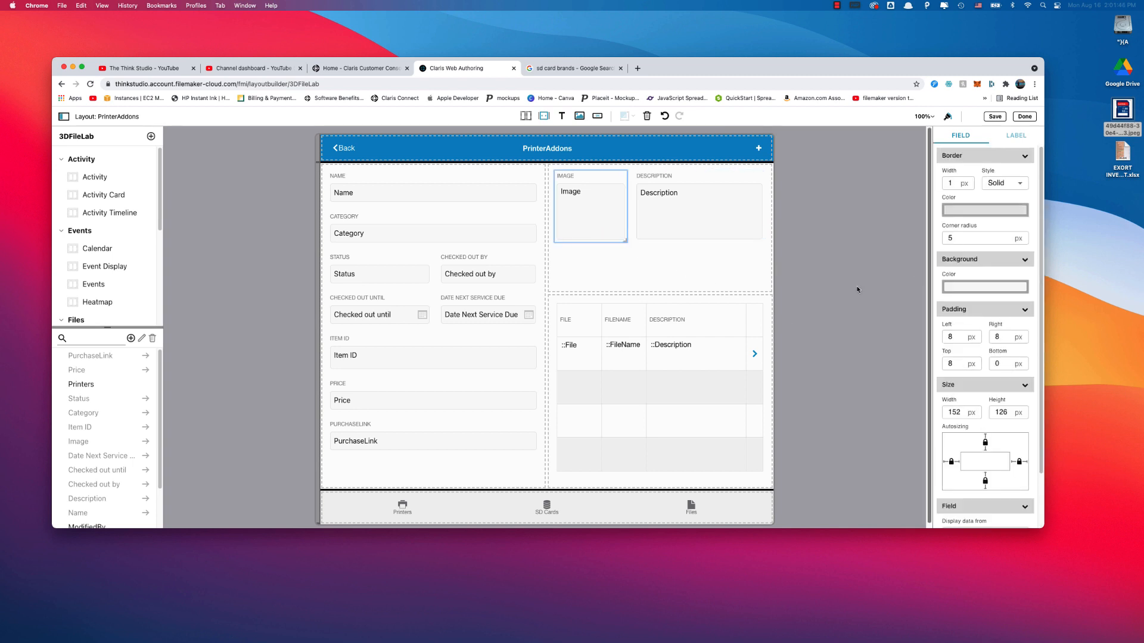
{"action": "left_click", "coordinate": [995, 116]}
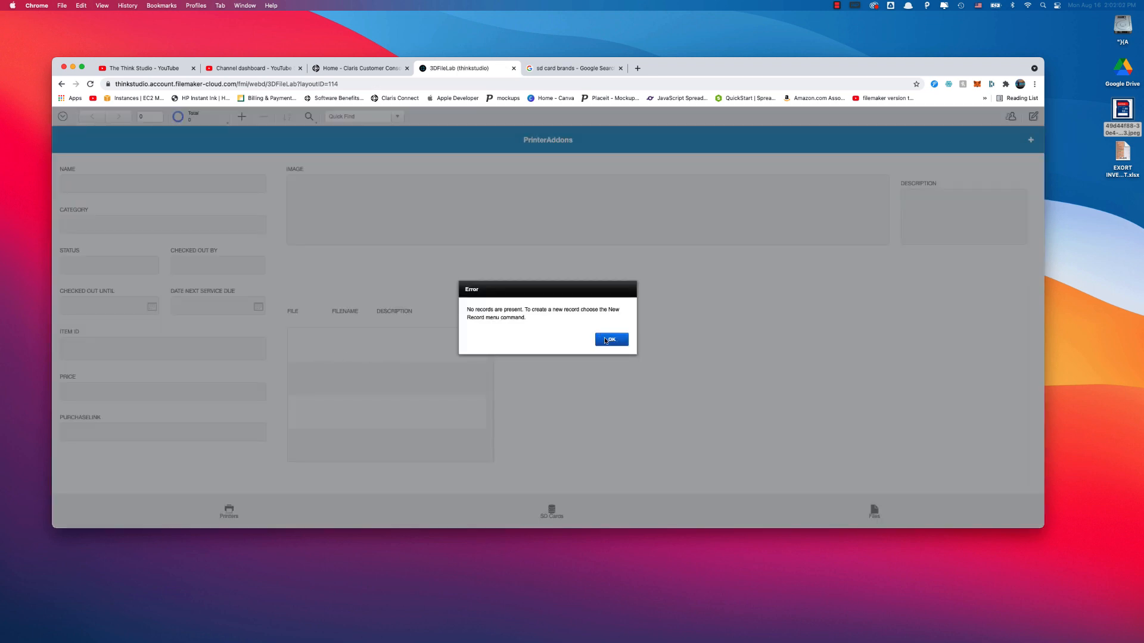
Dismiss the no-records error and visit the Printers, Files and SD Cards layouts.
{"action": "left_click", "coordinate": [601, 336]}
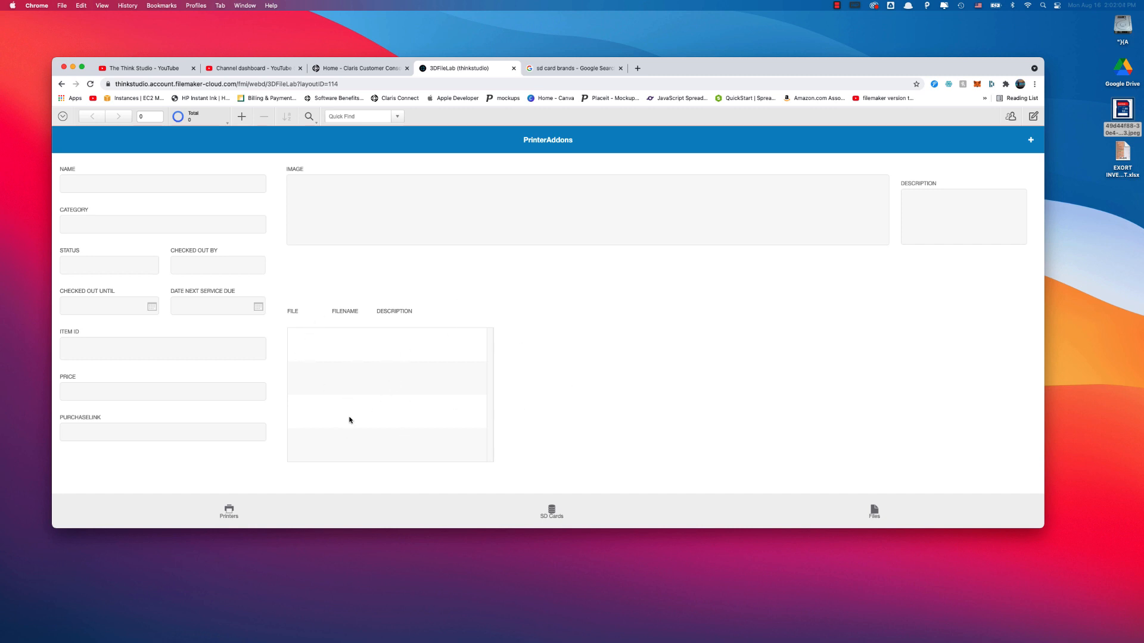
{"action": "left_click", "coordinate": [247, 509]}
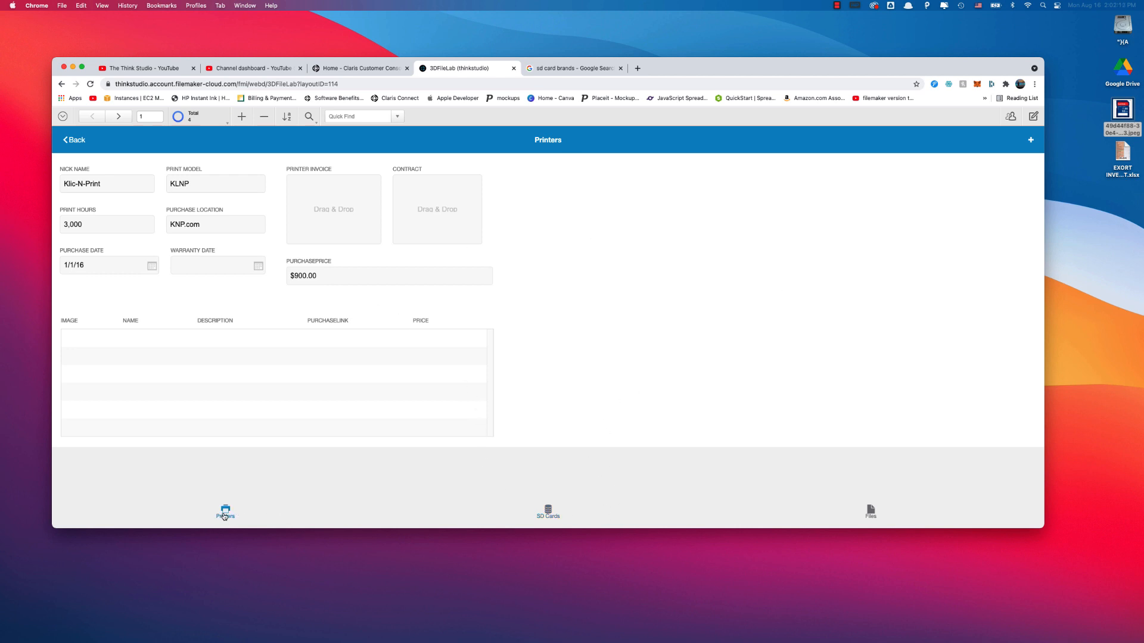
{"action": "left_click", "coordinate": [868, 514]}
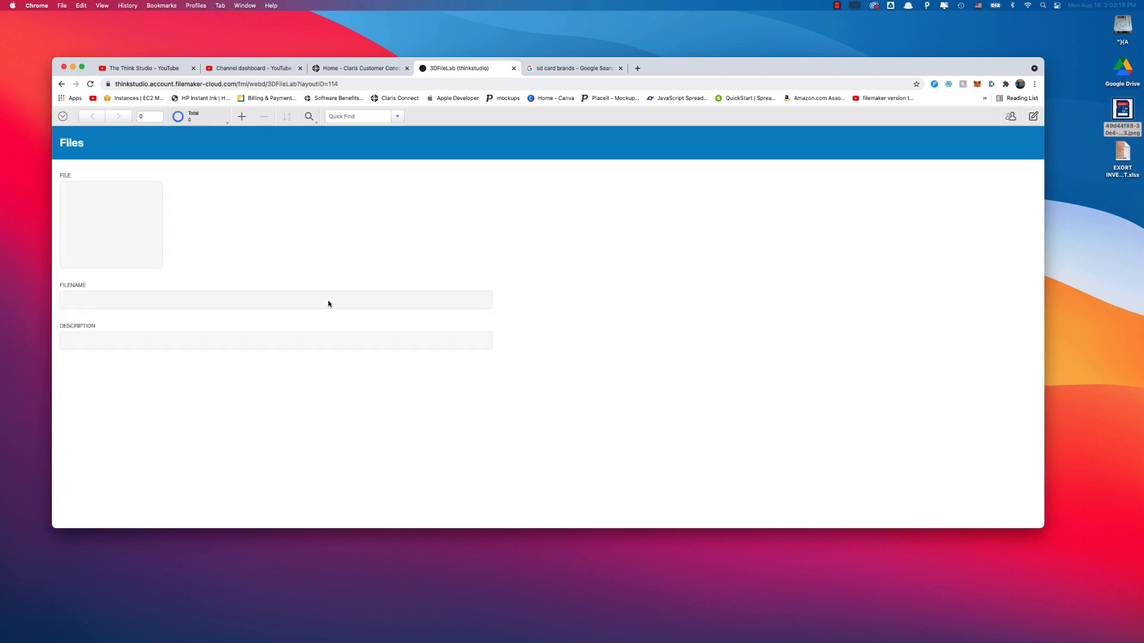
{"action": "left_click", "coordinate": [63, 116]}
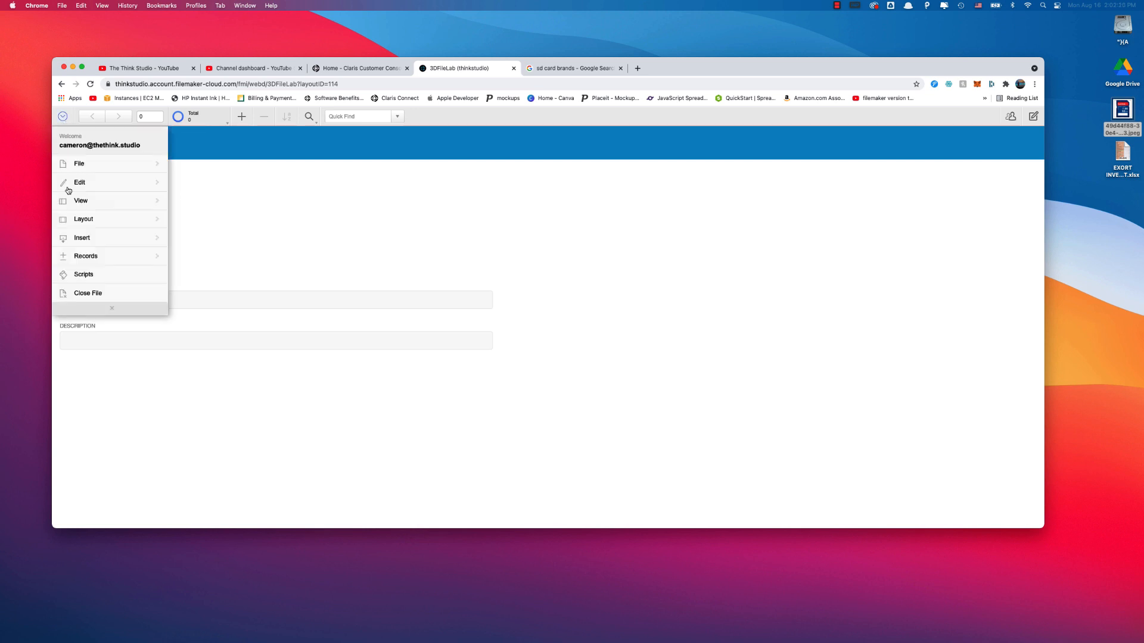
{"action": "left_click", "coordinate": [83, 219]}
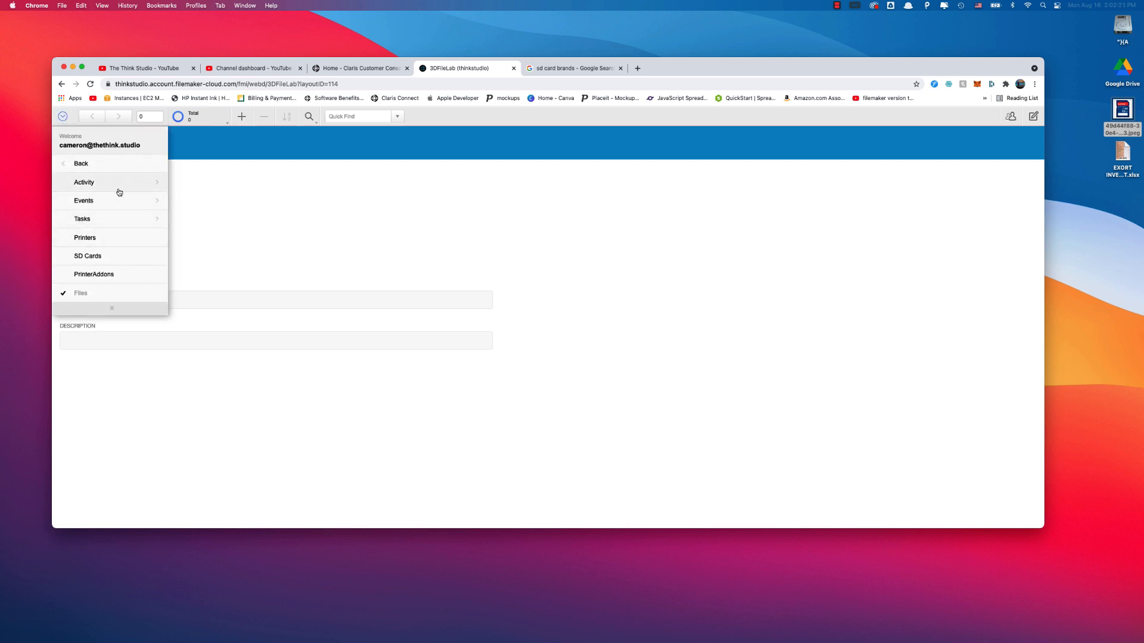
{"action": "left_click", "coordinate": [116, 255]}
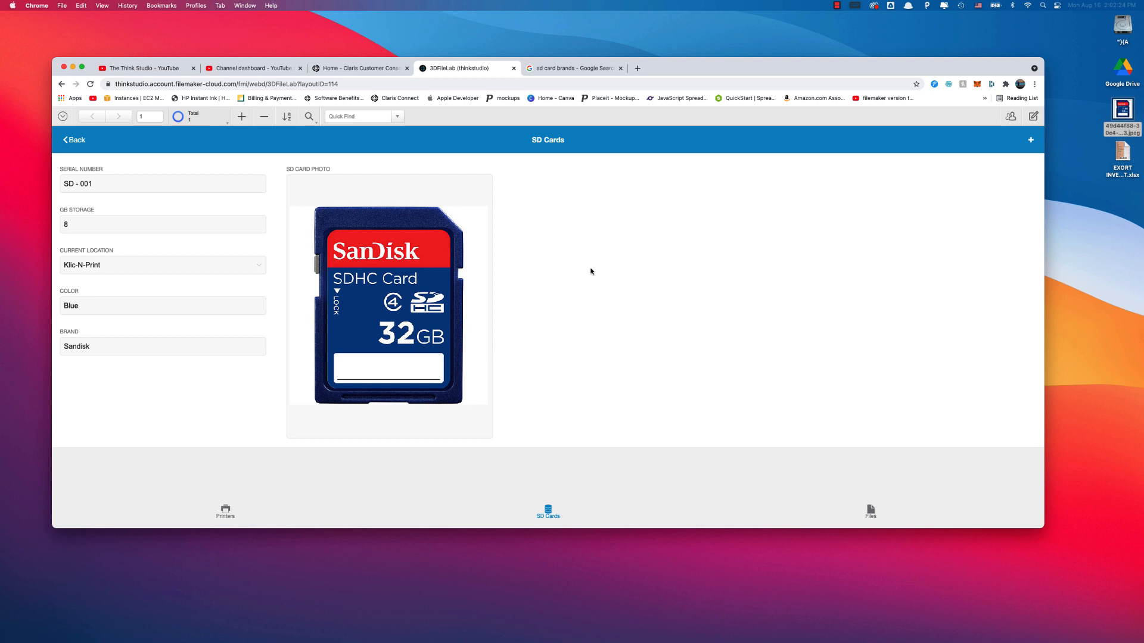
Go to Files, then back to Printers via the Layout list, and pick the first portal row.
{"action": "left_click", "coordinate": [871, 513]}
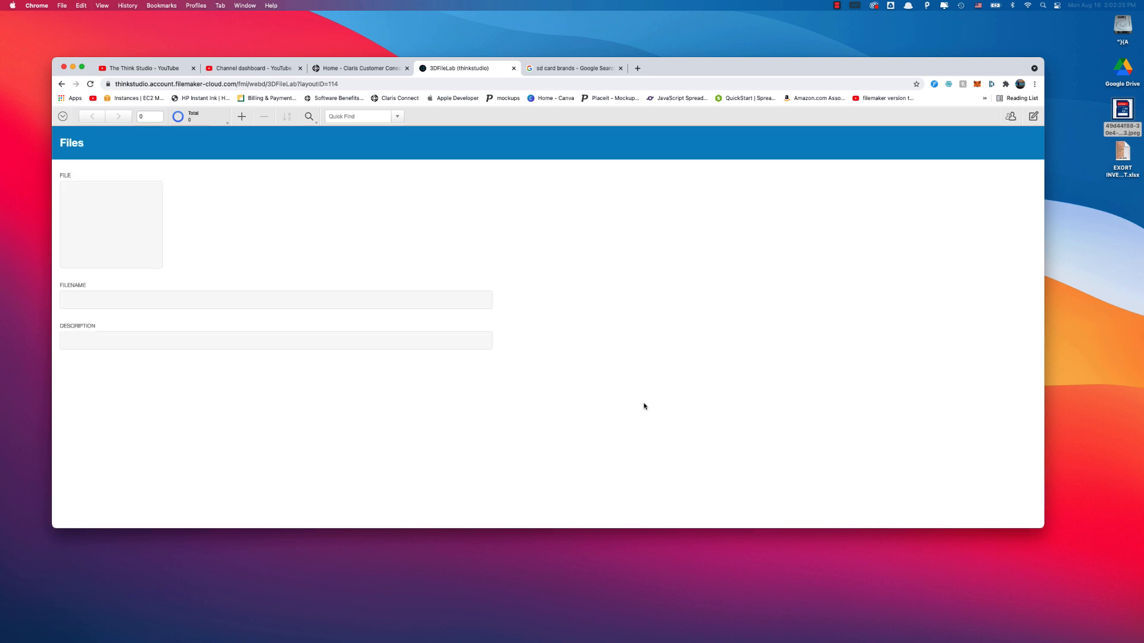
{"action": "left_click", "coordinate": [64, 116]}
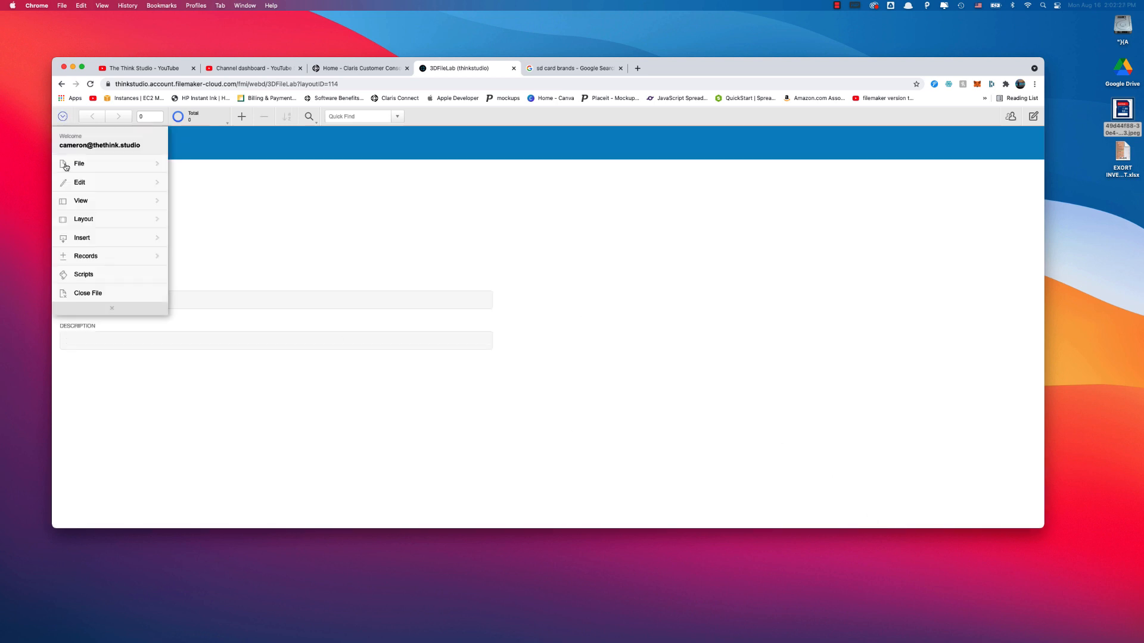
{"action": "left_click", "coordinate": [81, 219]}
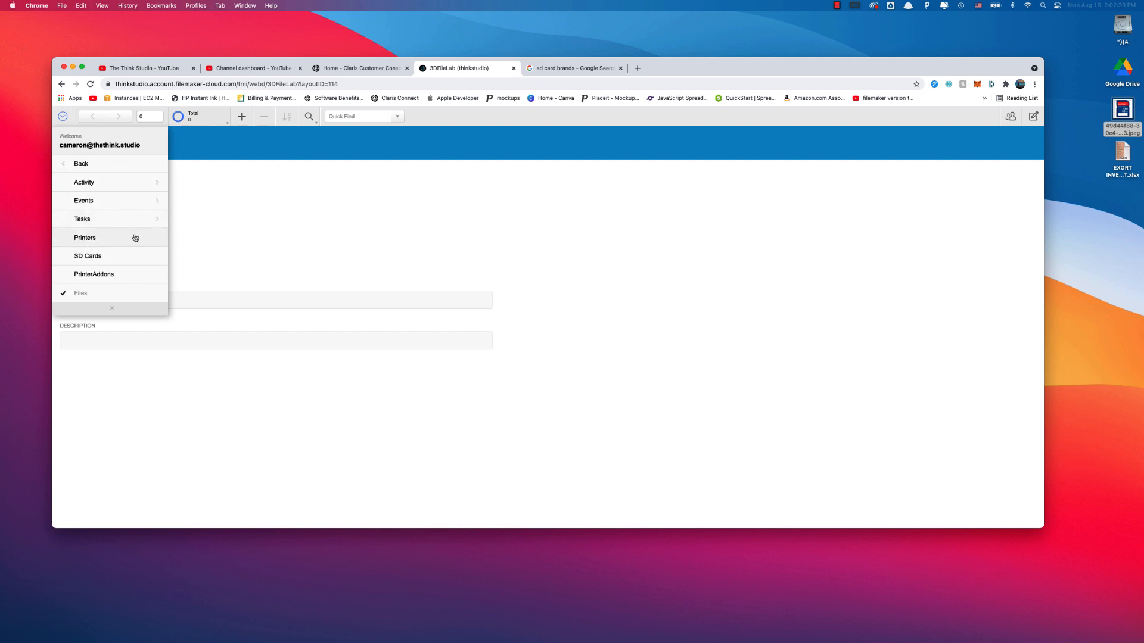
{"action": "left_click", "coordinate": [102, 238]}
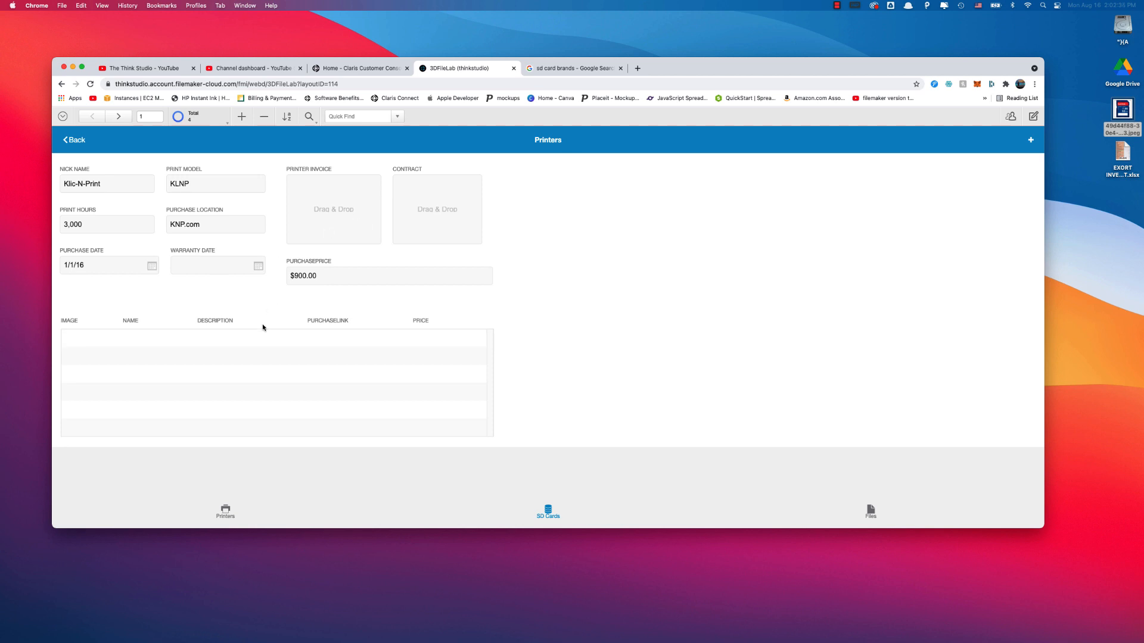
{"action": "left_click", "coordinate": [244, 341]}
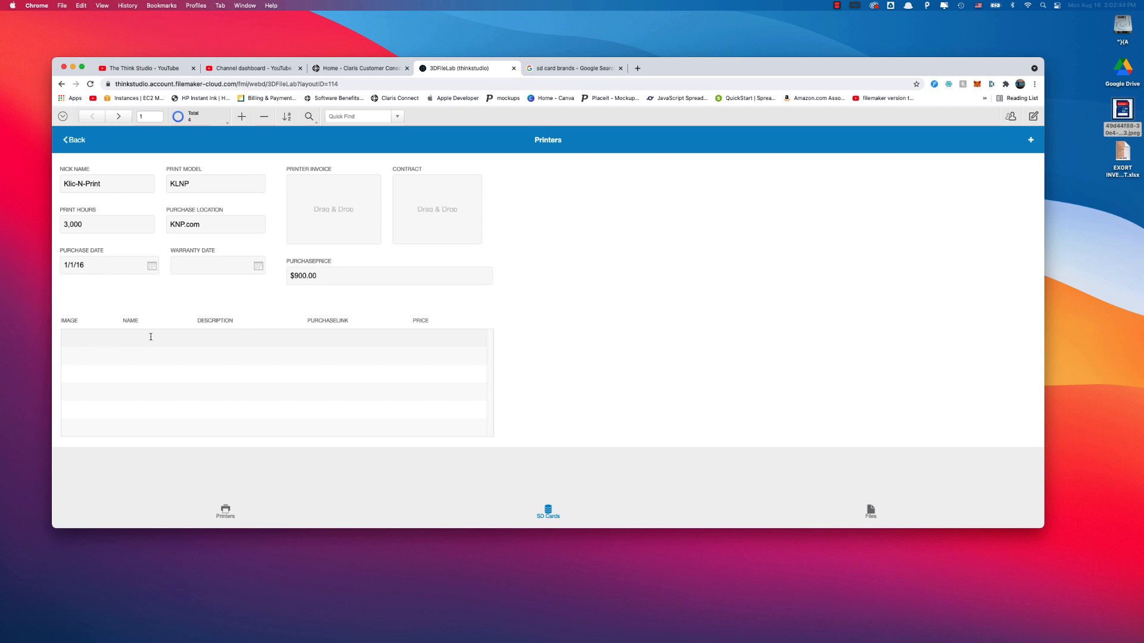
Enter add-on Testing, described 'Adding new Add on', linked to amazon.com, priced $250.00.
{"action": "type", "text": "Tes"}
{"action": "type", "text": "Adding ned"}
{"action": "type", "text": "w "}
{"action": "type", "text": "Add on"}
{"action": "key", "text": "Tab"}
{"action": "type", "text": "amazon.com"}
{"action": "key", "text": "Tab"}
{"action": "type", "text": "250"}
{"action": "left_click", "coordinate": [509, 305]}
Open the Testing add-on's record, start a new blank add-on, then return to Printers.
{"action": "left_click", "coordinate": [484, 337]}
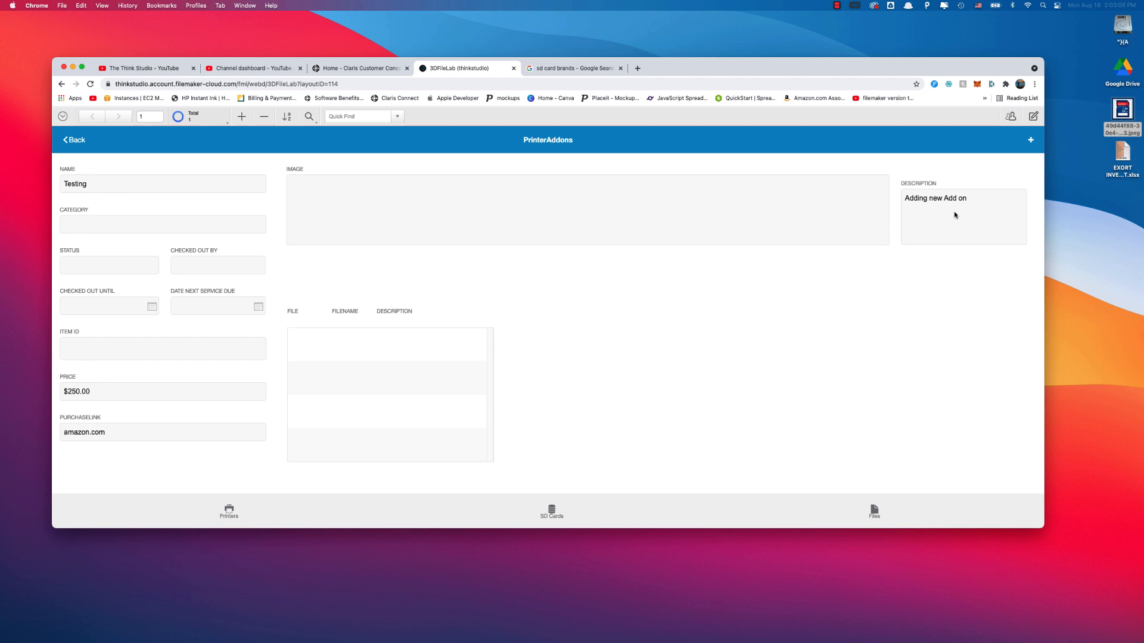
{"action": "left_click", "coordinate": [1035, 140]}
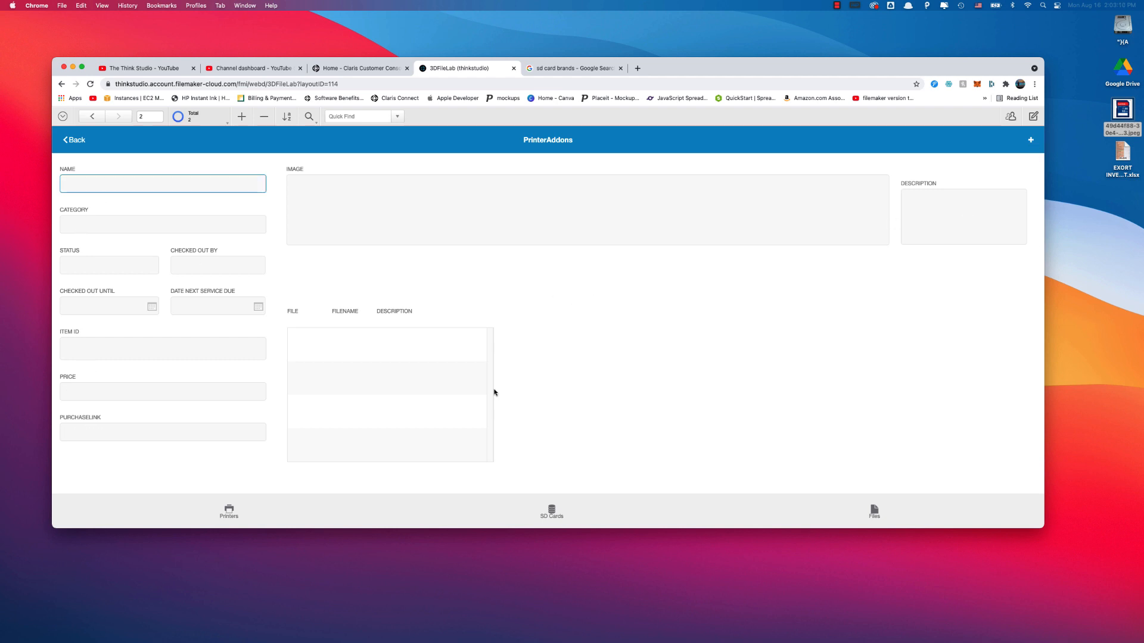
{"action": "left_click", "coordinate": [517, 296]}
{"action": "left_click", "coordinate": [70, 140]}
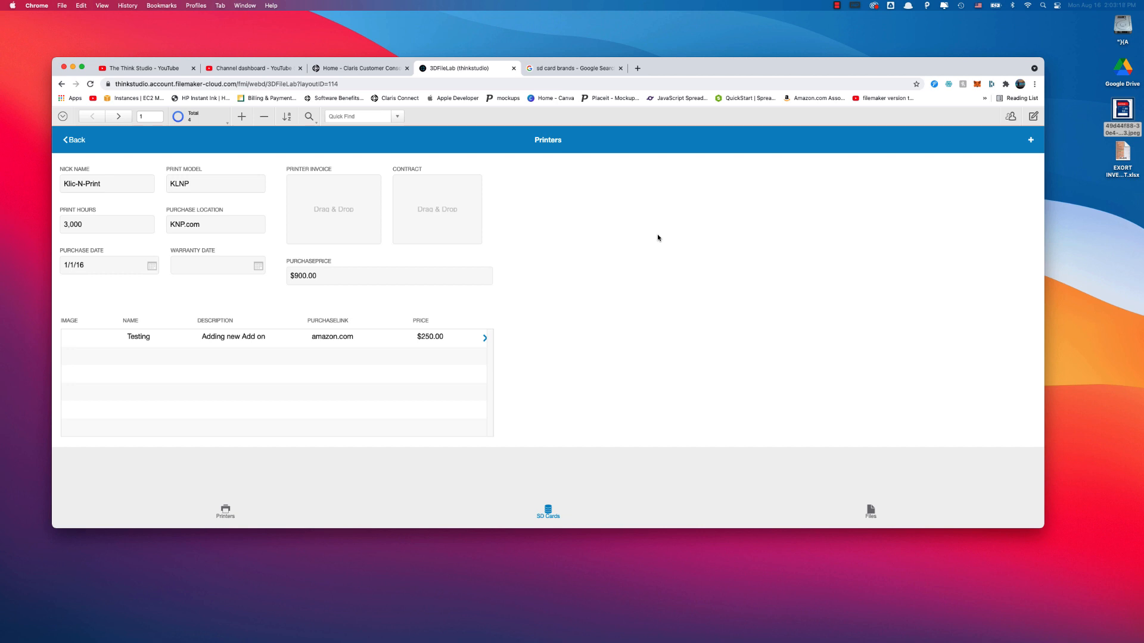
{"action": "left_click", "coordinate": [869, 514]}
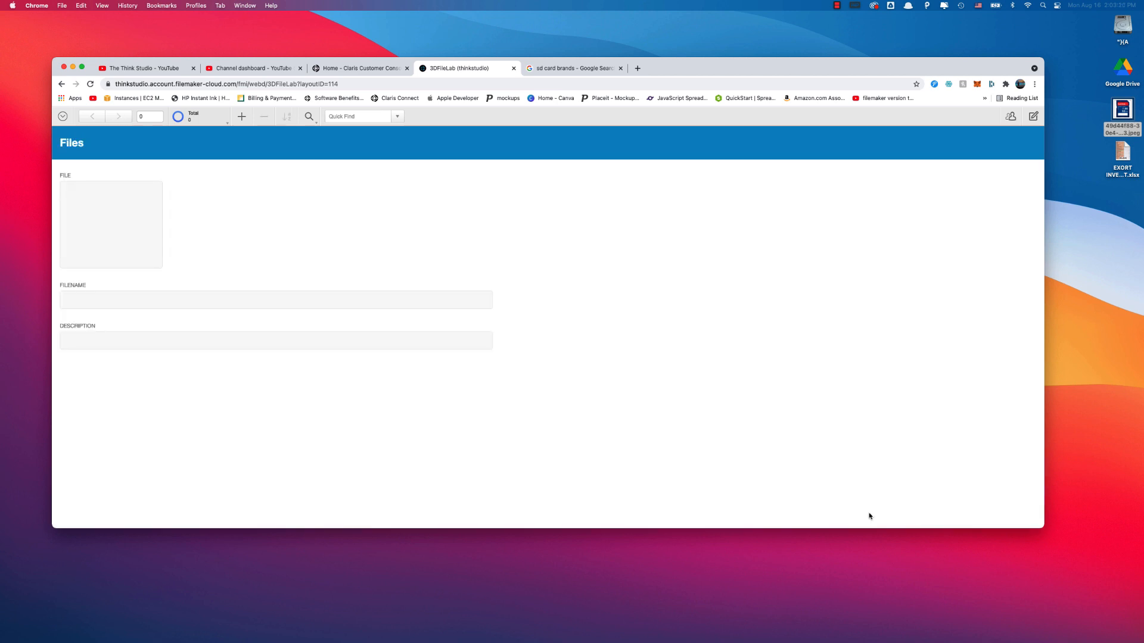
{"action": "left_click", "coordinate": [64, 117]}
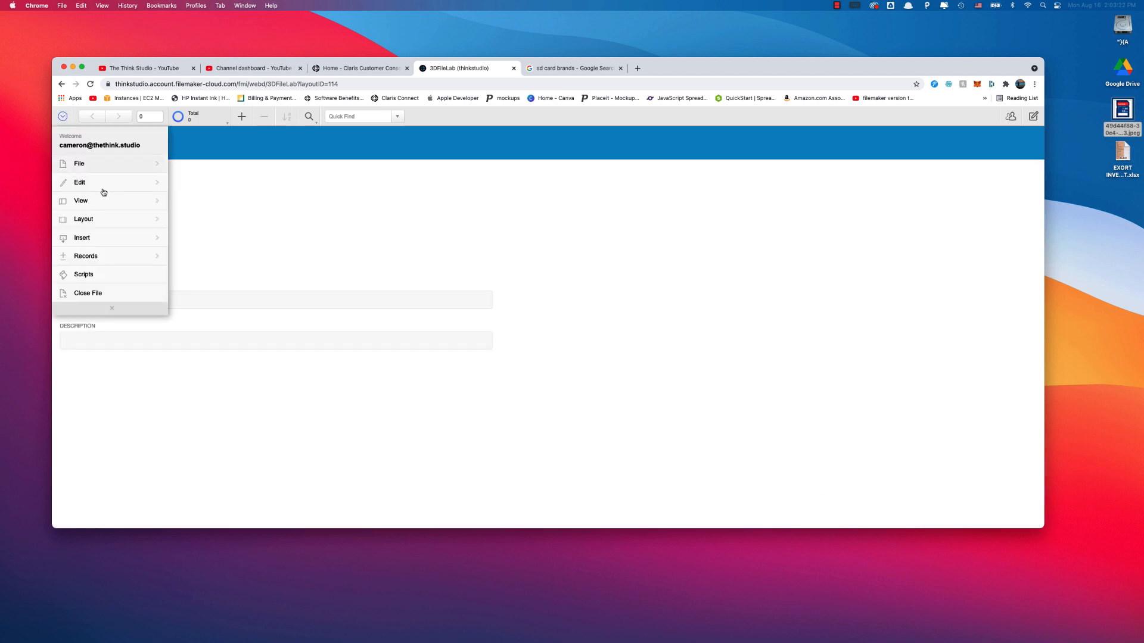
{"action": "left_click", "coordinate": [106, 215]}
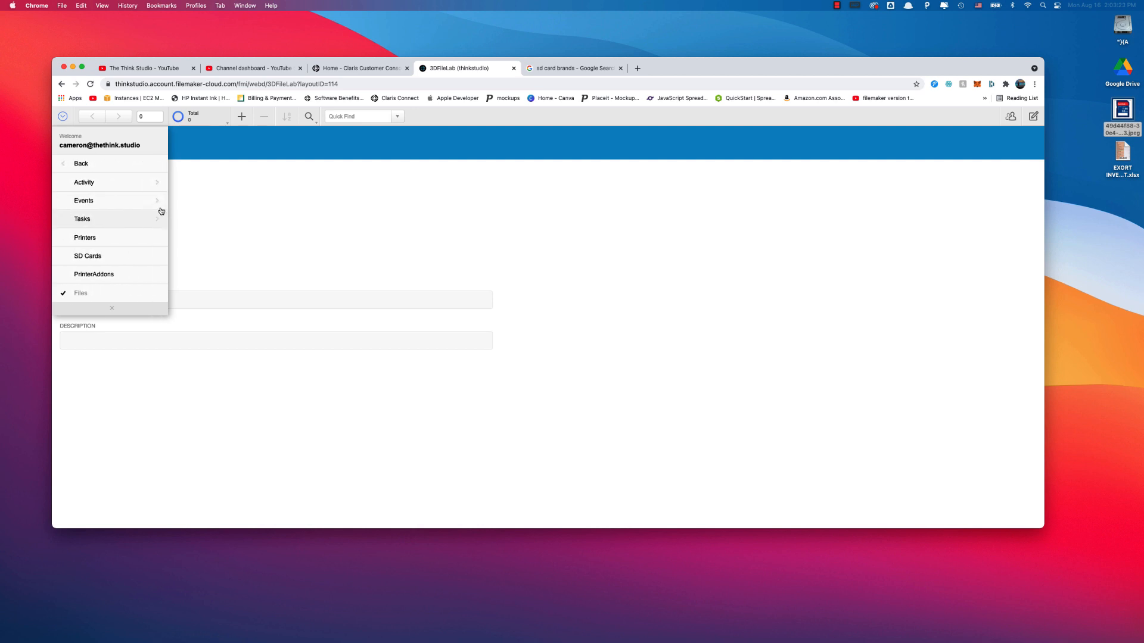
{"action": "left_click", "coordinate": [113, 256]}
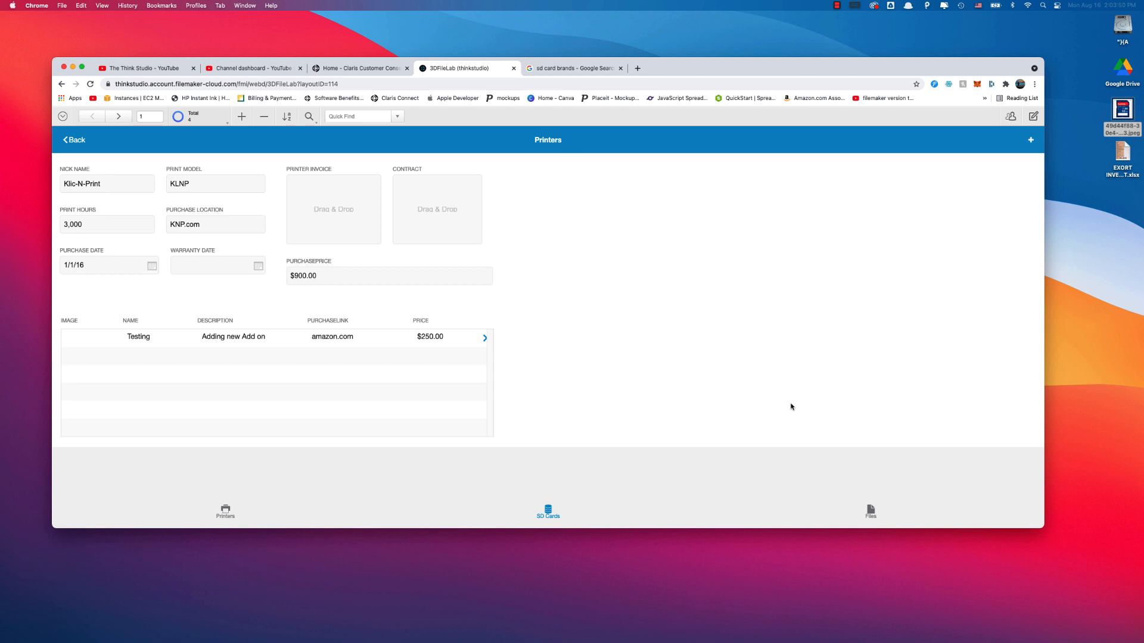
{"action": "left_click", "coordinate": [483, 211]}
Shrink the Chrome window narrower and shorter, then enlarge and reposition it again.
{"action": "left_click_drag", "start_coordinate": [1042, 58], "coordinate": [713, 55]}
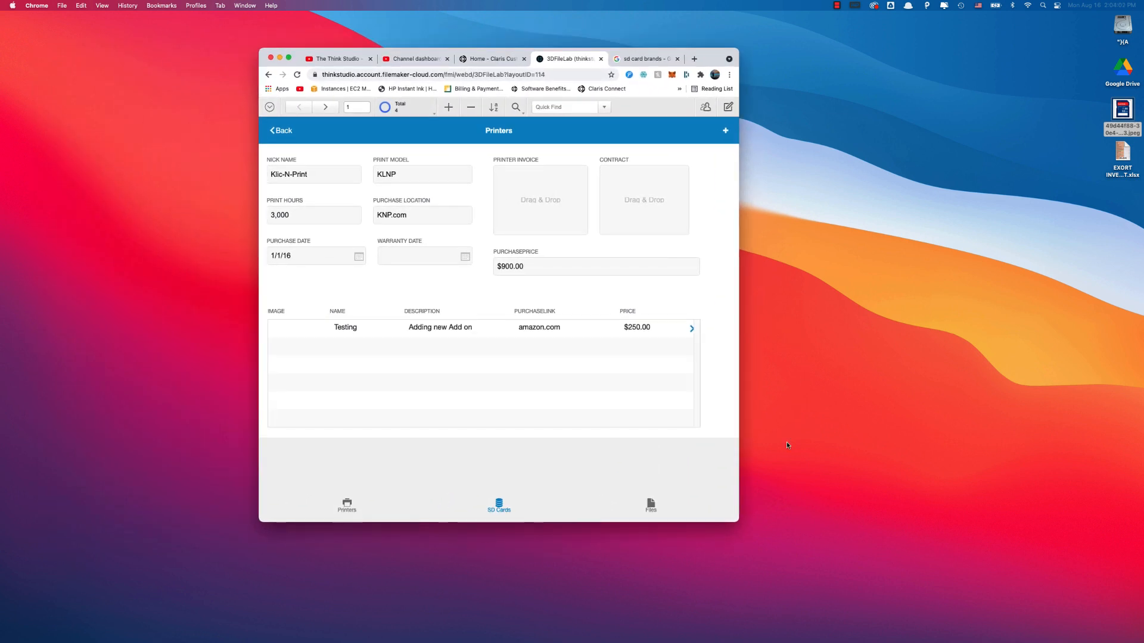
{"action": "left_click_drag", "start_coordinate": [740, 524], "coordinate": [737, 469]}
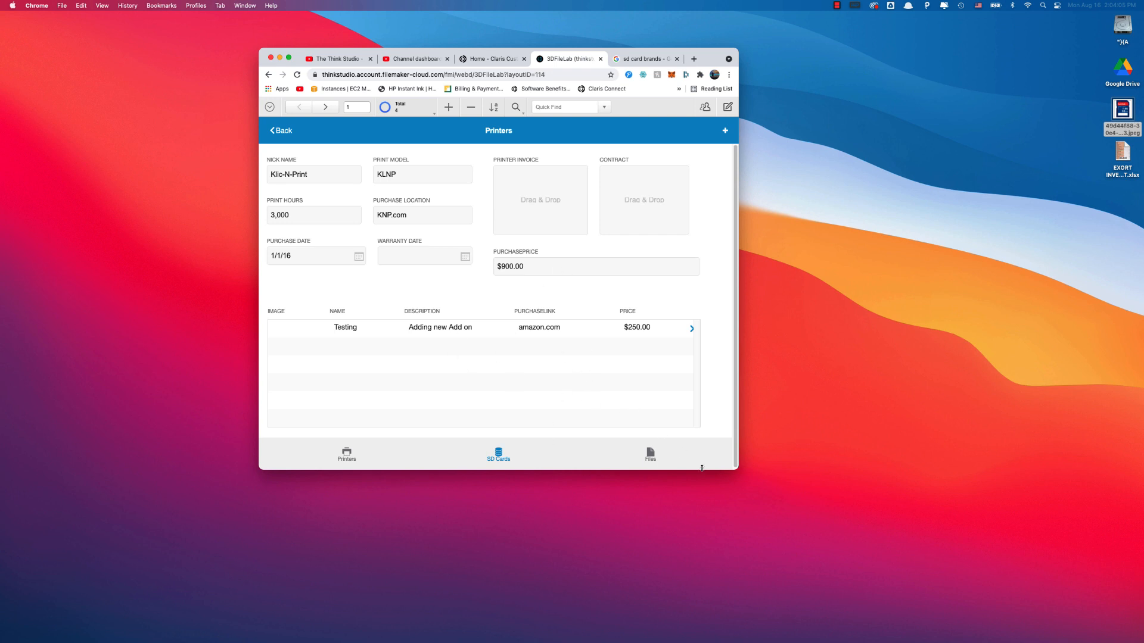
{"action": "left_click_drag", "start_coordinate": [737, 470], "coordinate": [976, 593]}
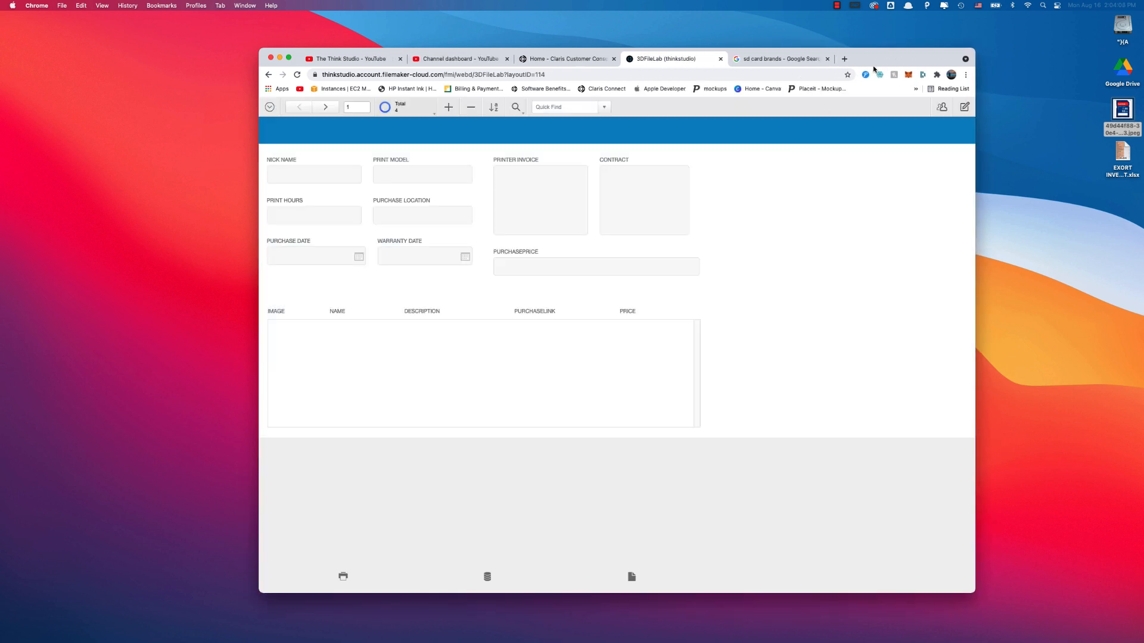
{"action": "left_click_drag", "start_coordinate": [883, 60], "coordinate": [772, 33]}
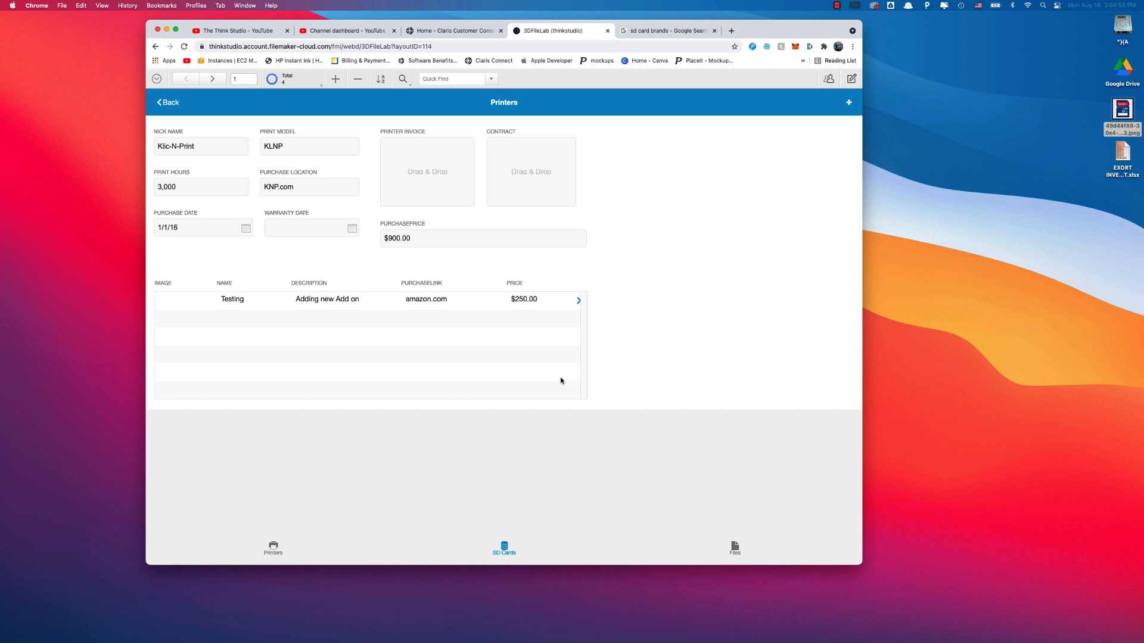
{"action": "left_click", "coordinate": [837, 5]}
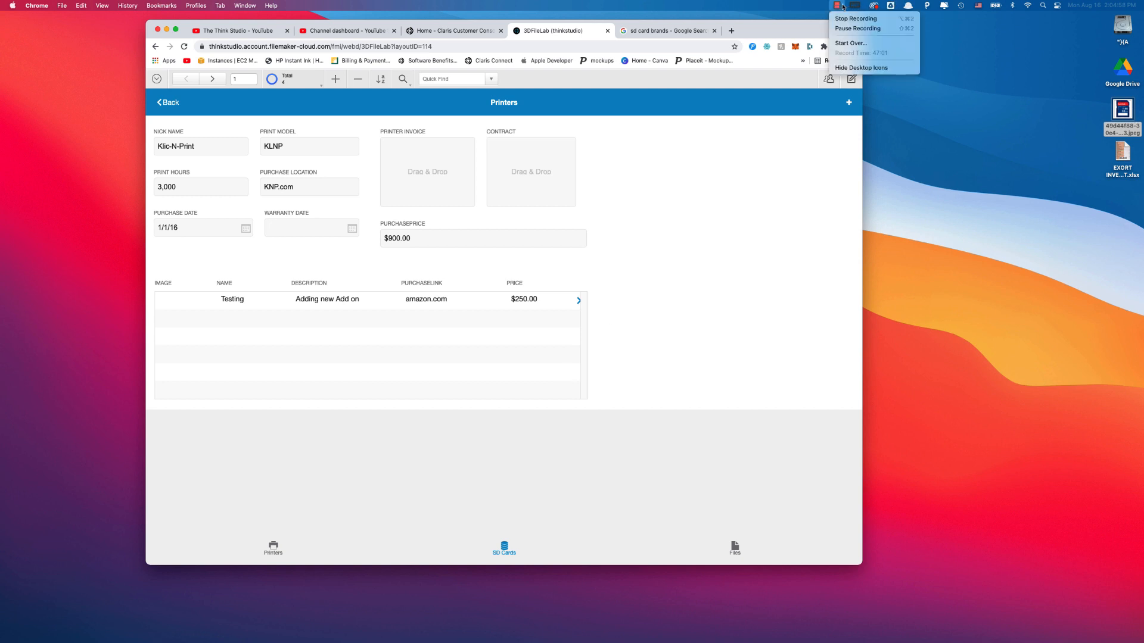